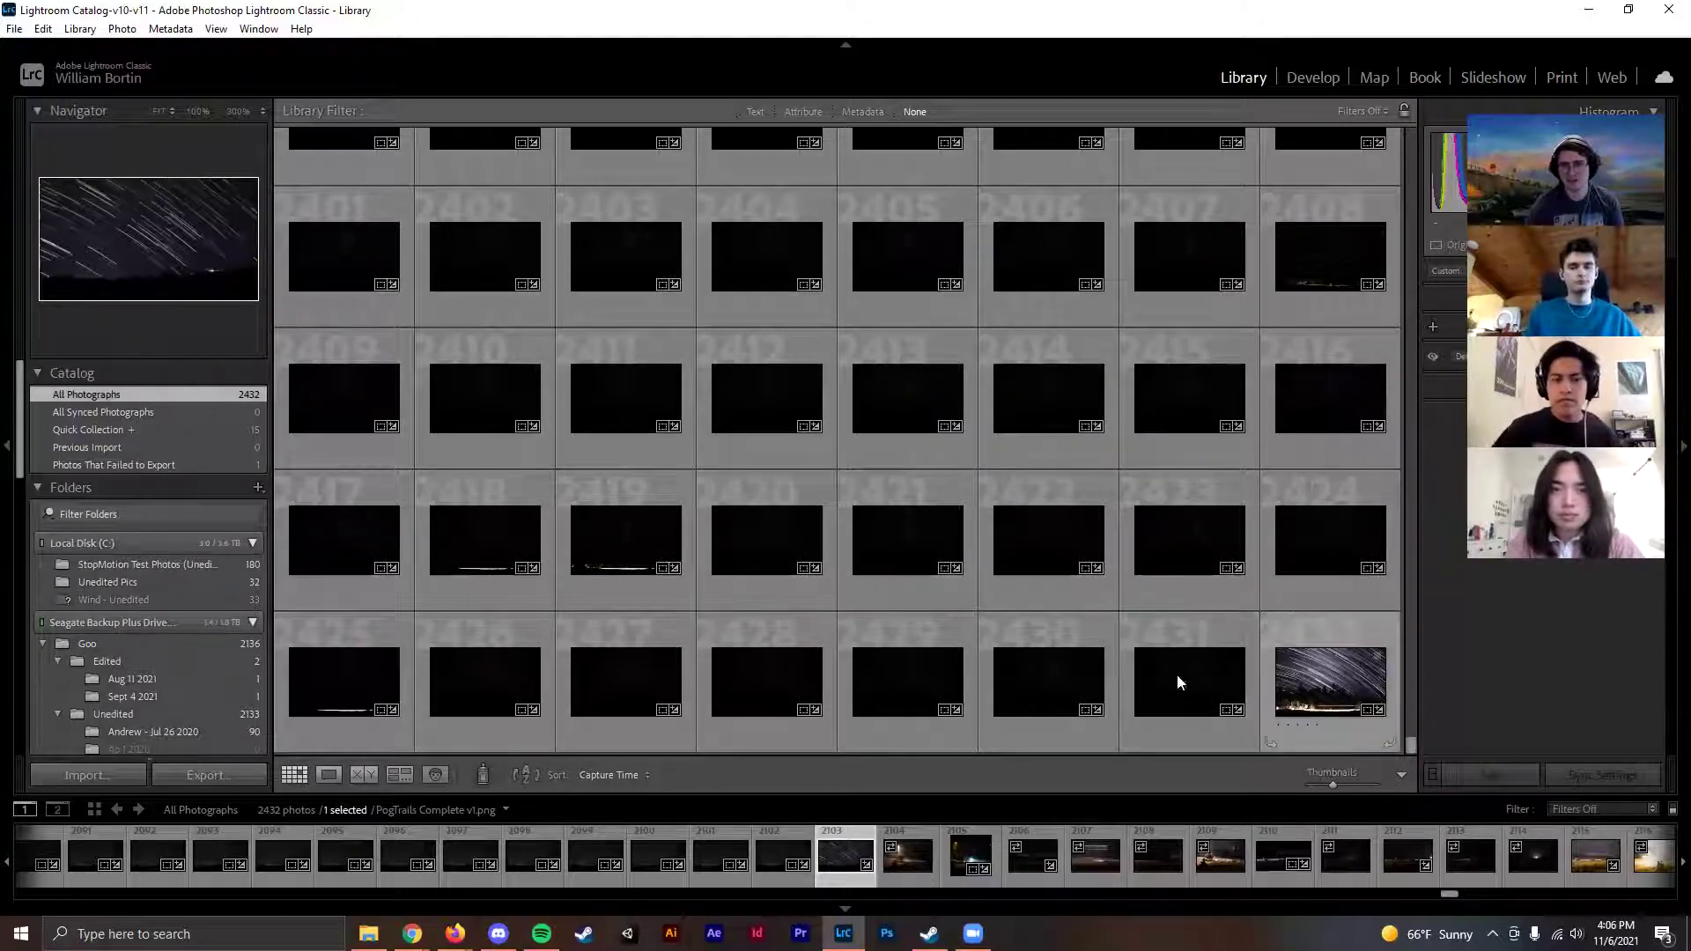
Step: Switch to File Explorer's Lightroom Workshop Images folder and select all of its photos
scroll(1049, 436, "up", 5)
scroll(1050, 437, "down", 5)
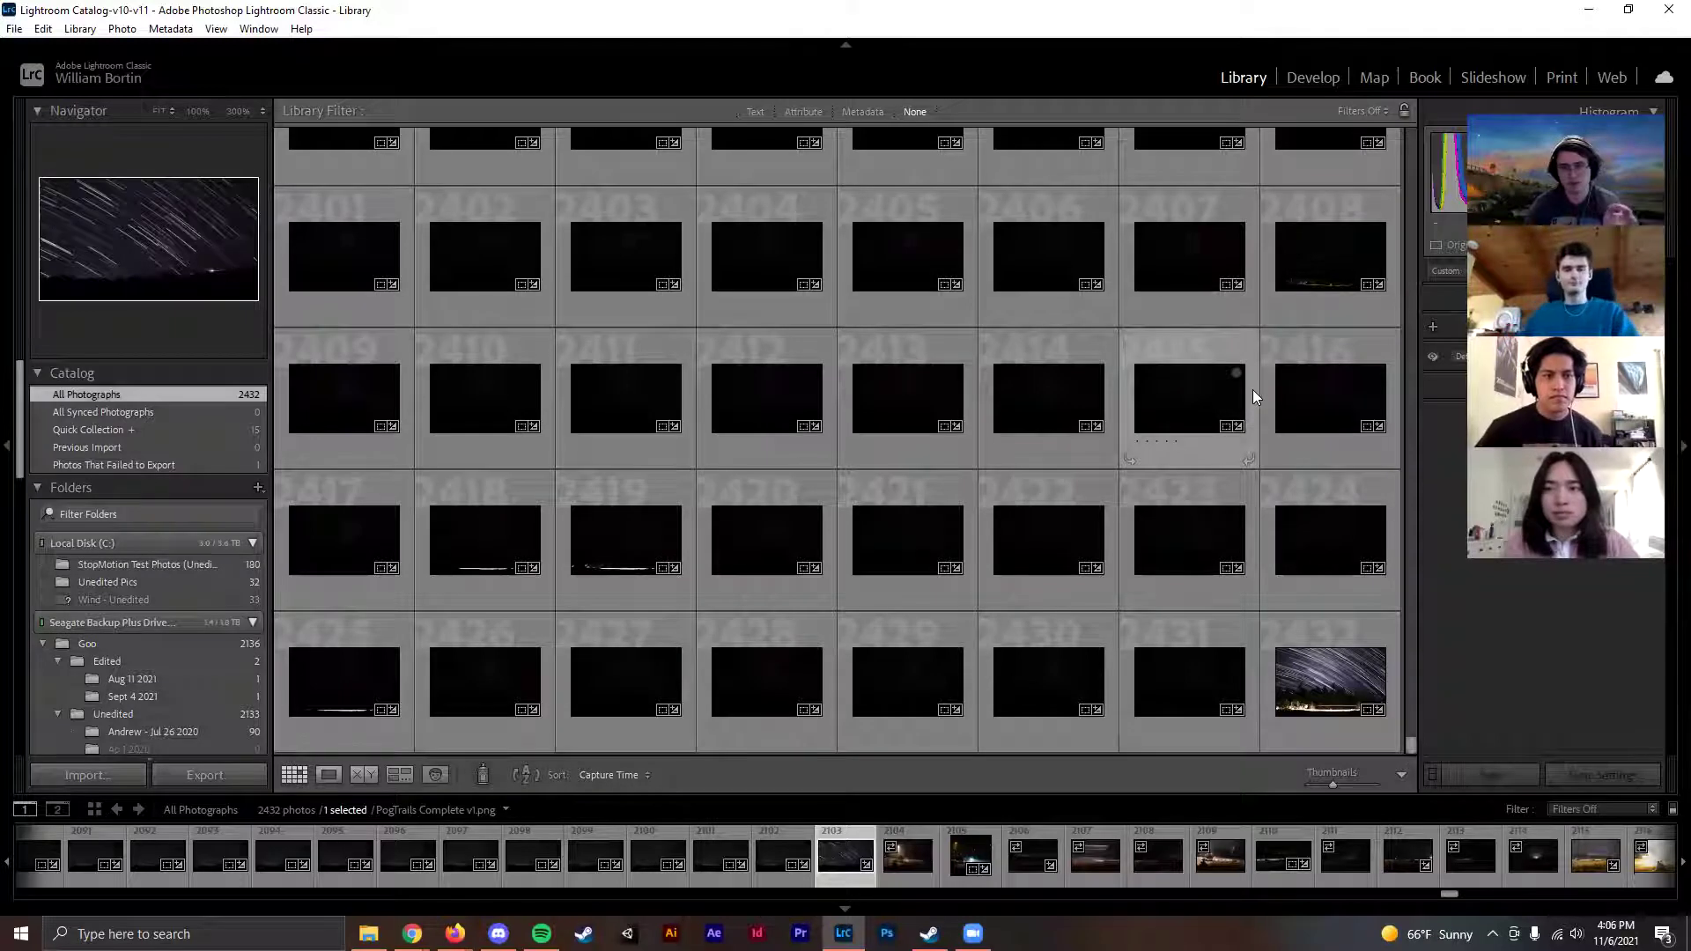
left_click(368, 934)
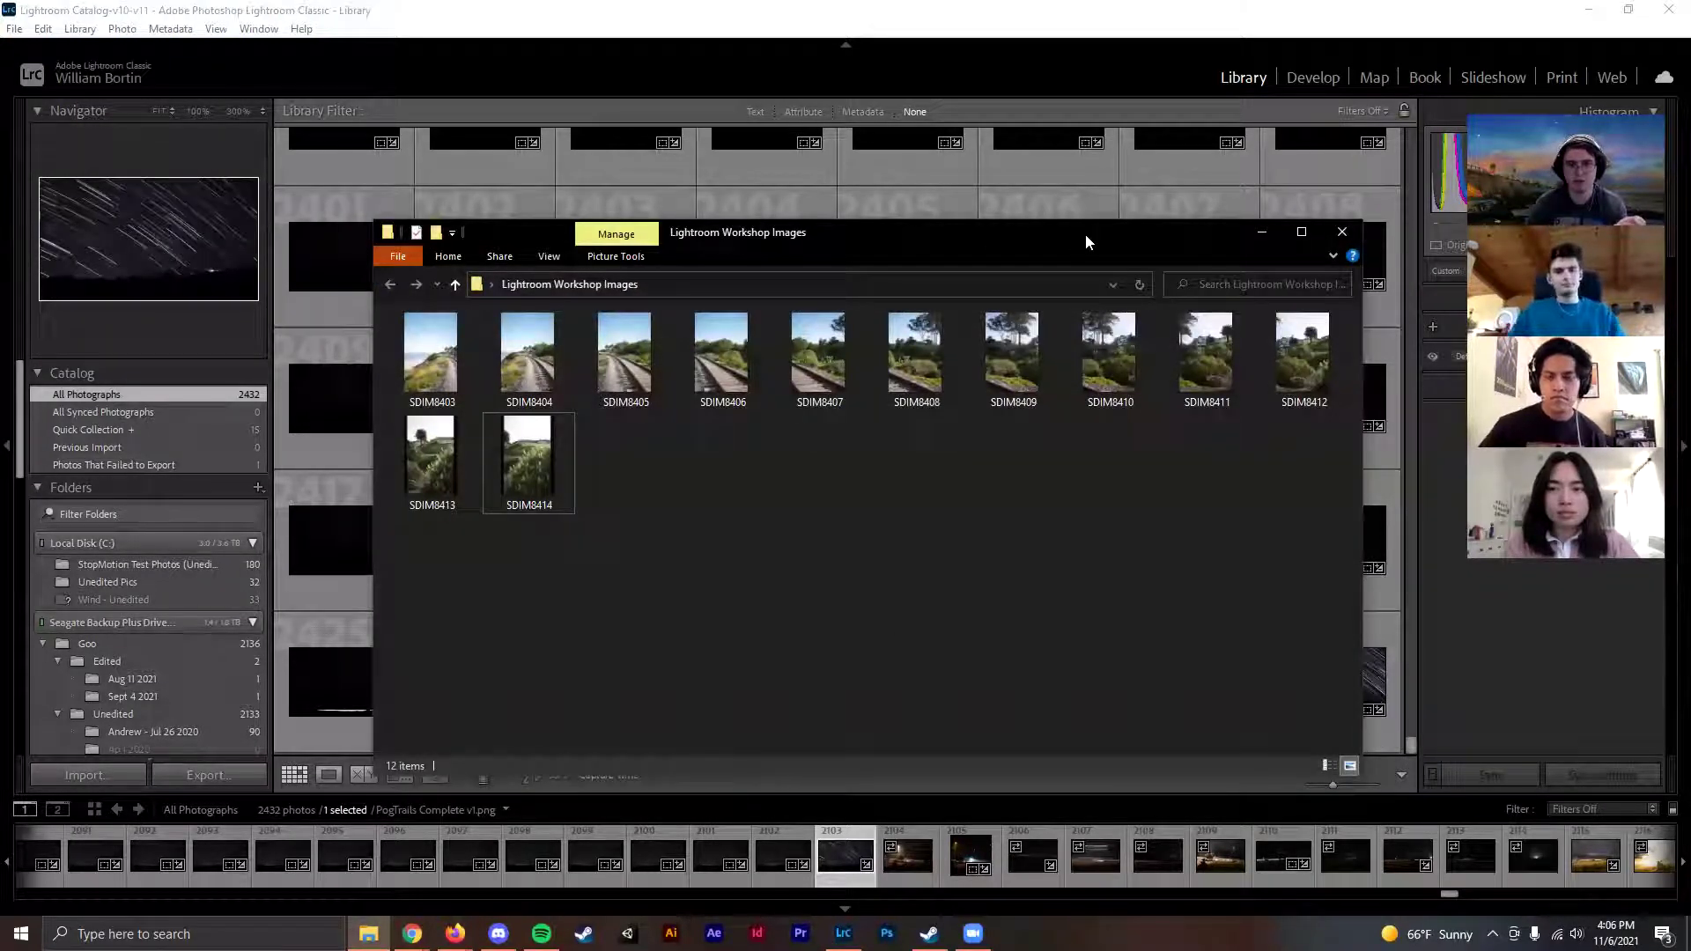
left_click_drag(1085, 234, 995, 260)
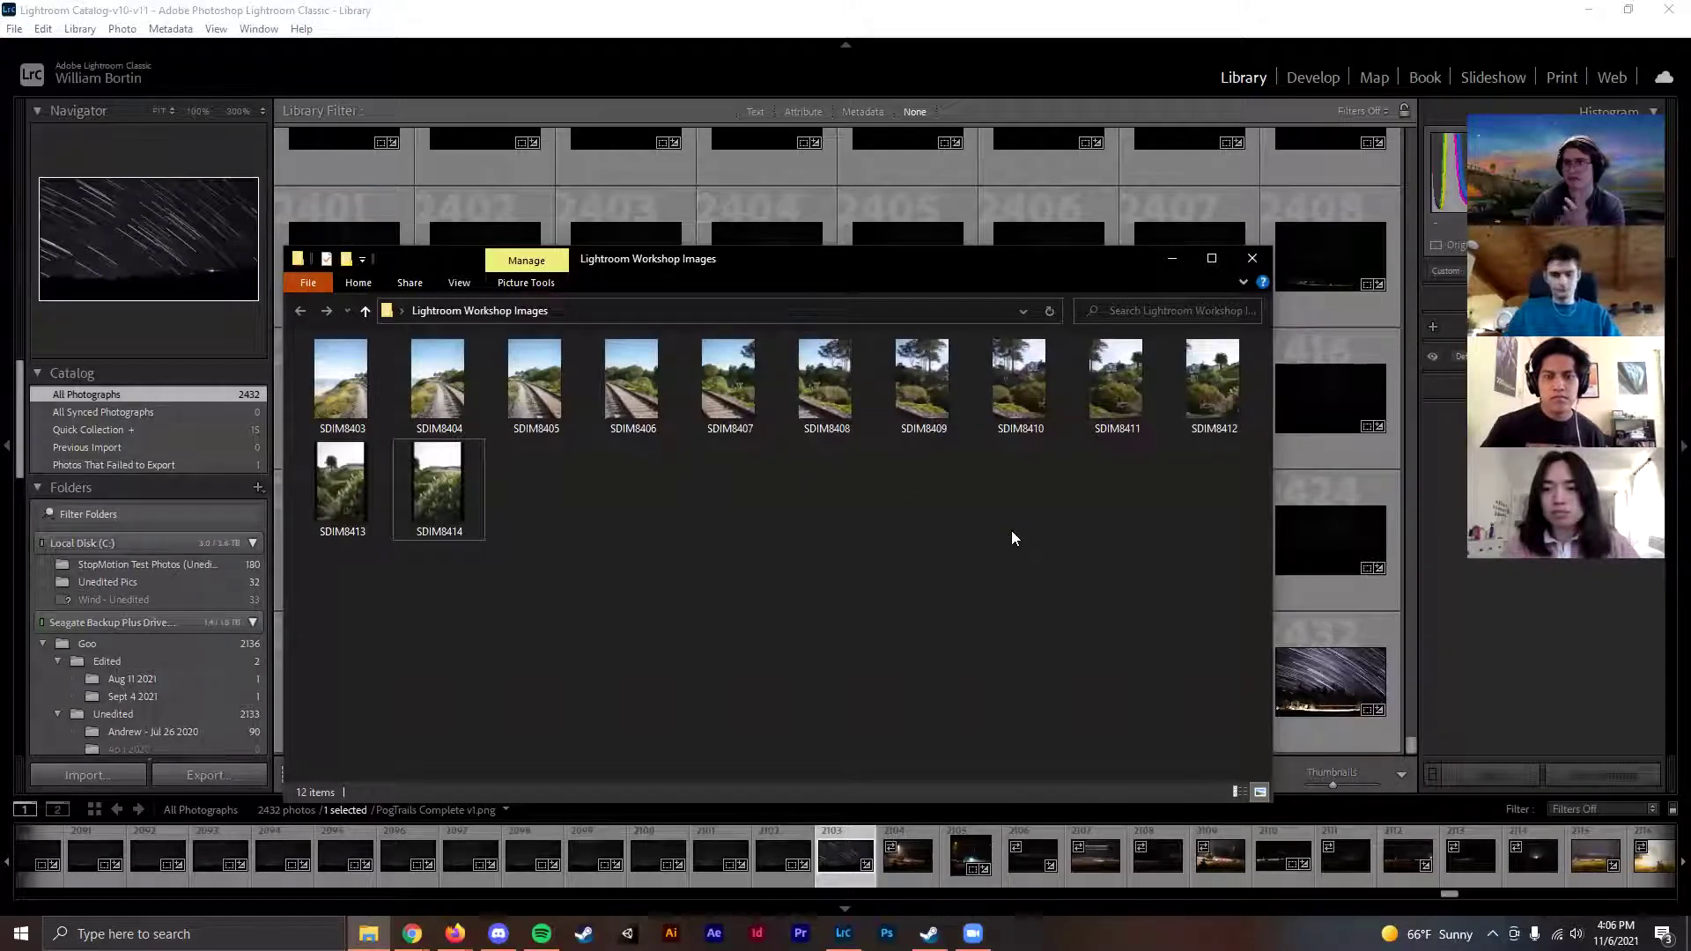
left_click(347, 77)
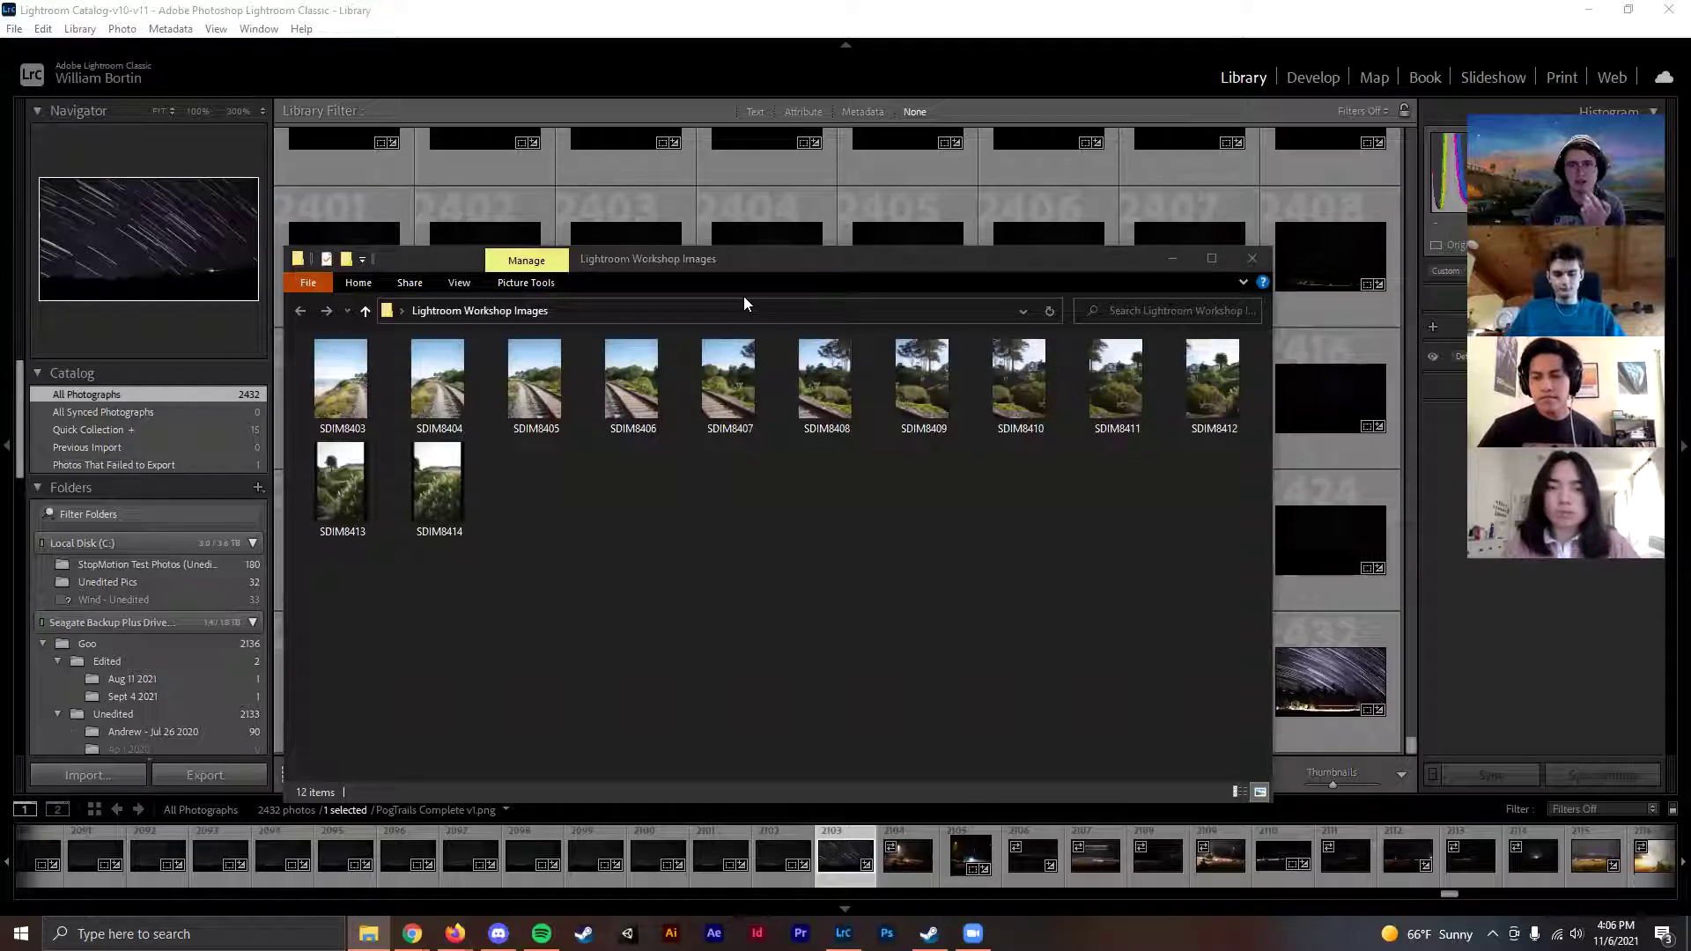
left_click(850, 568)
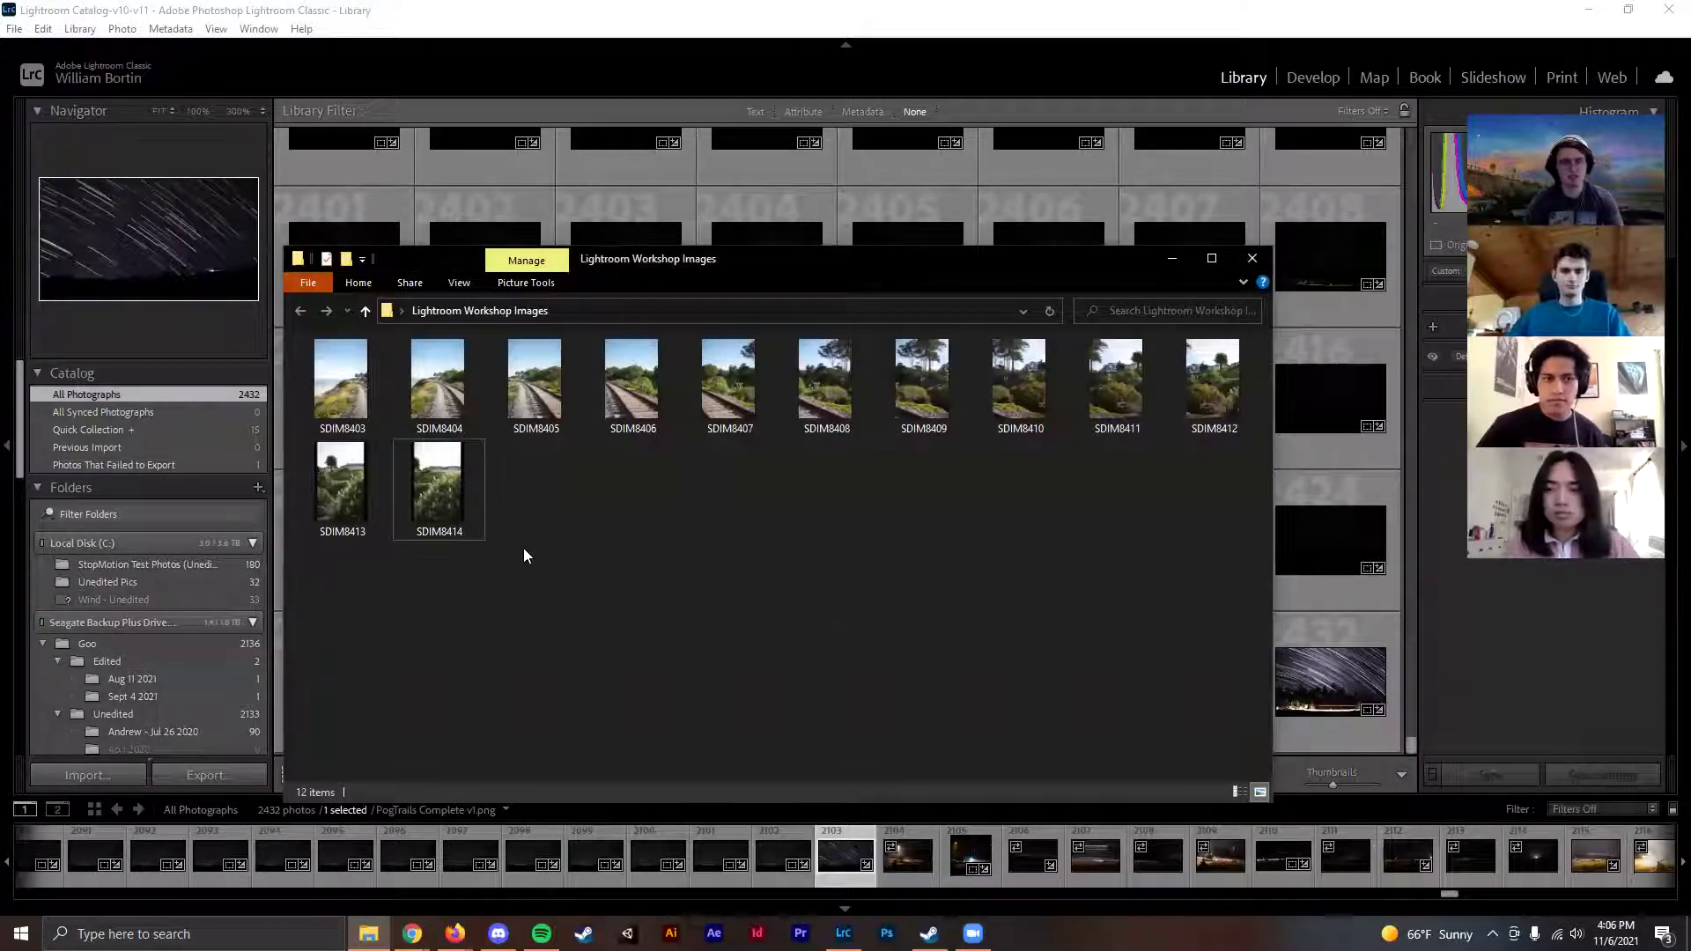
key("ctrl+a")
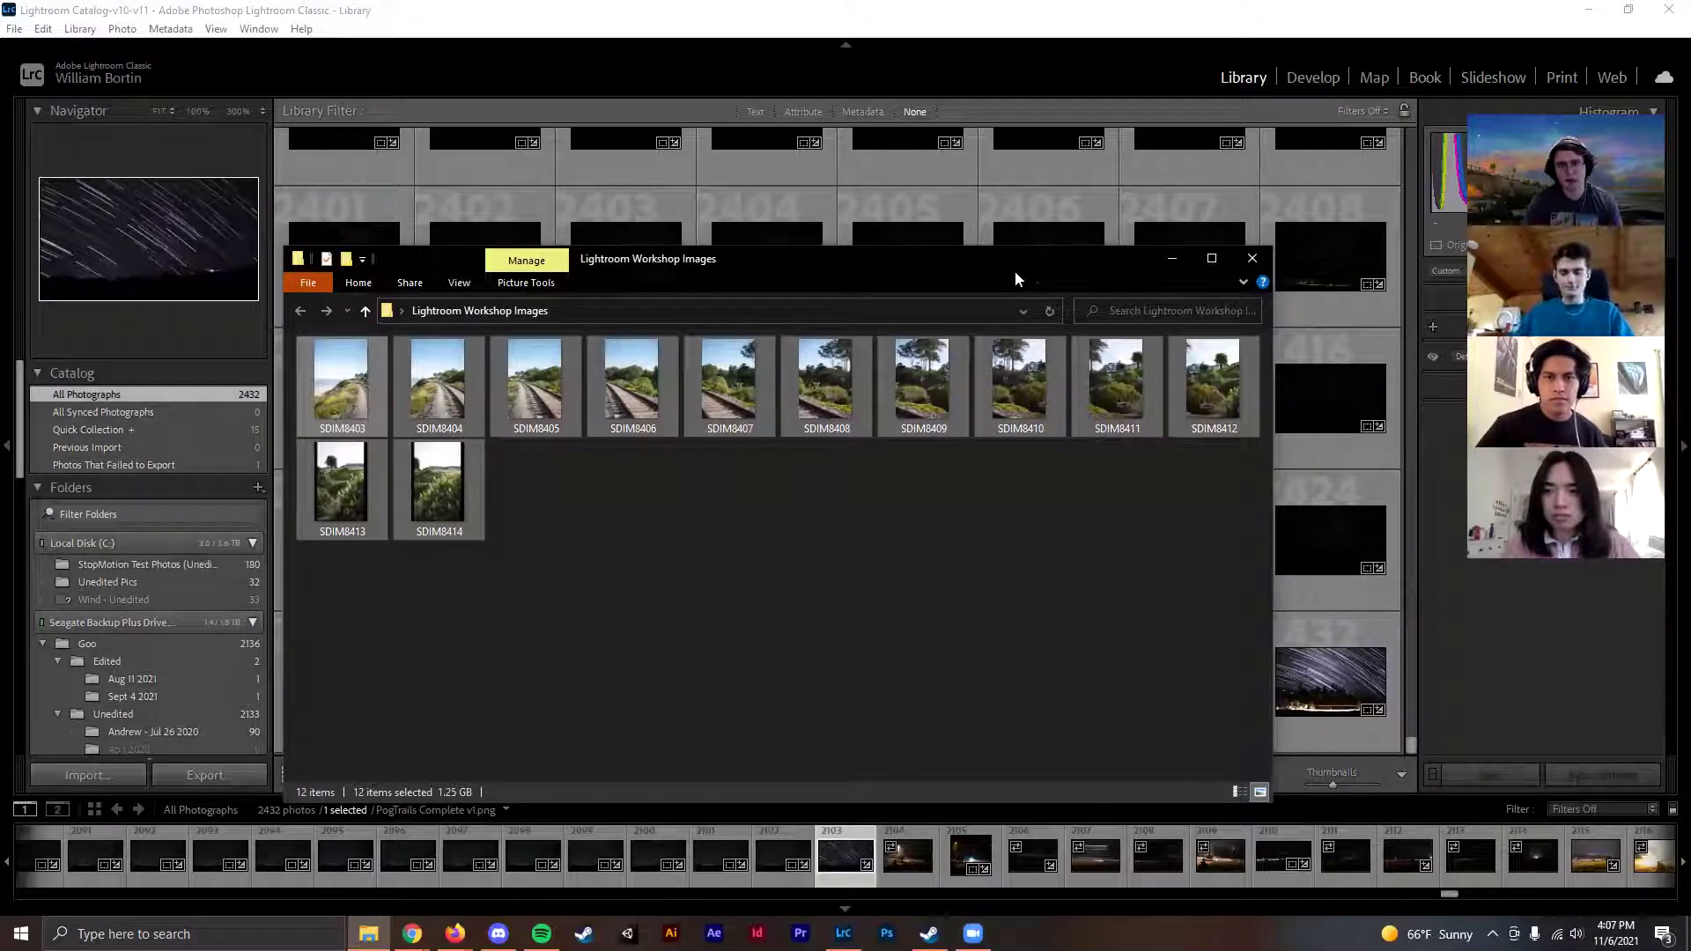
Step: Try bringing the selected photos into the Lightroom catalog through the import window, and cancel the import
left_click_drag(1015, 272, 1193, 363)
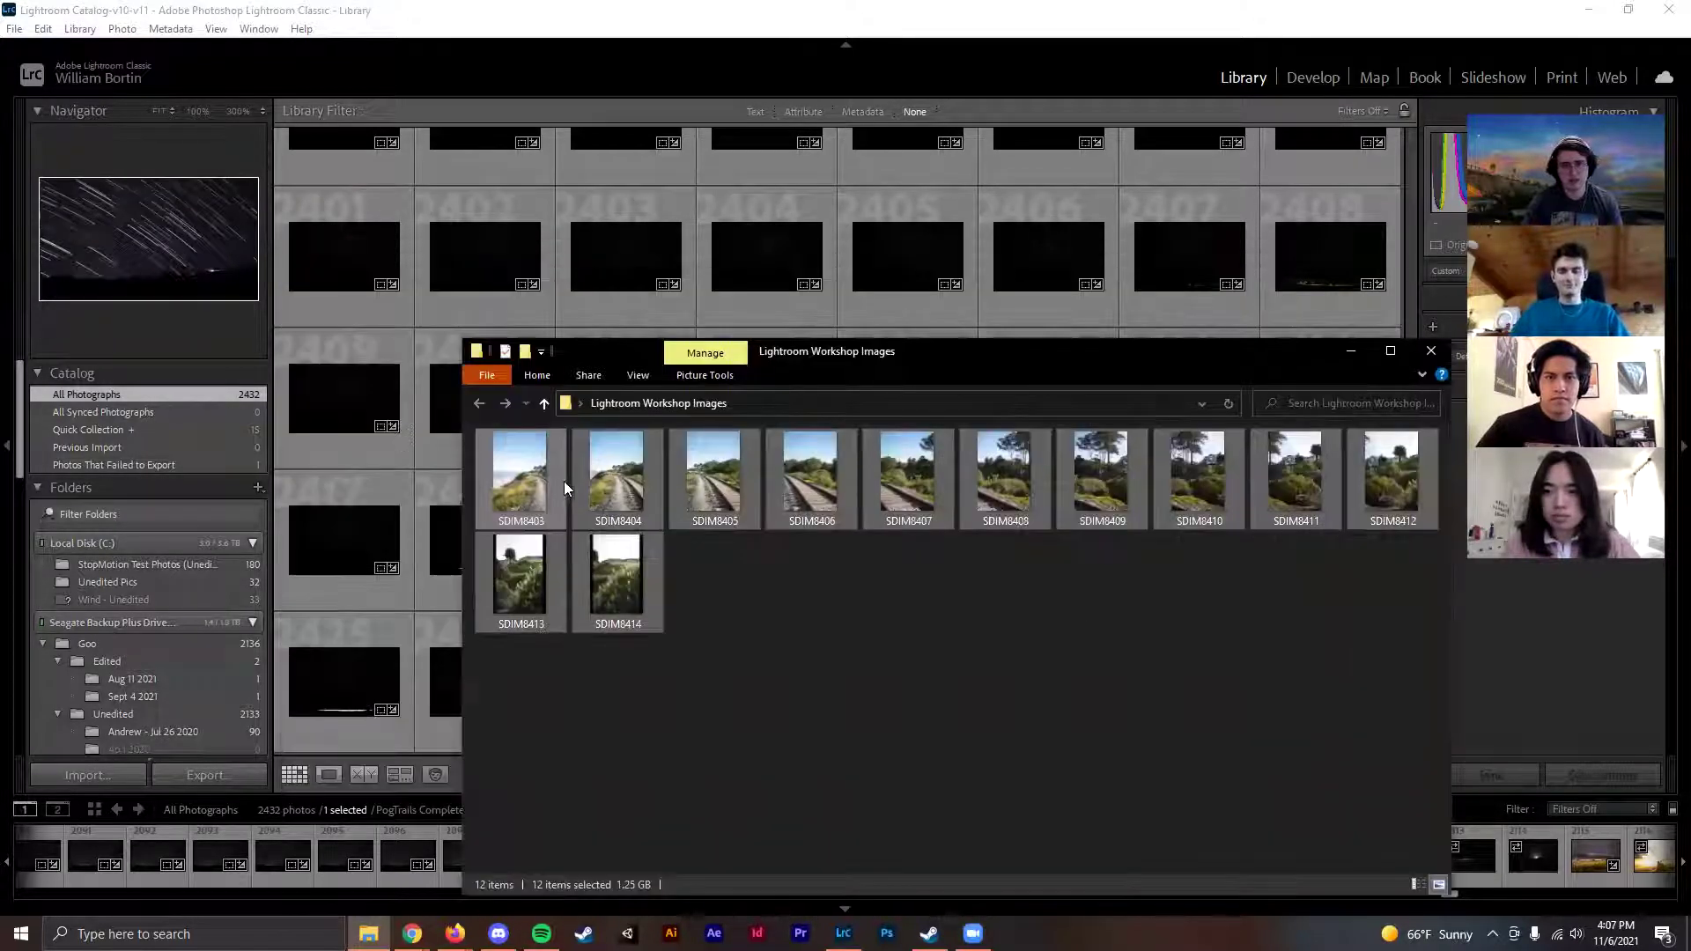
left_click_drag(614, 480, 556, 274)
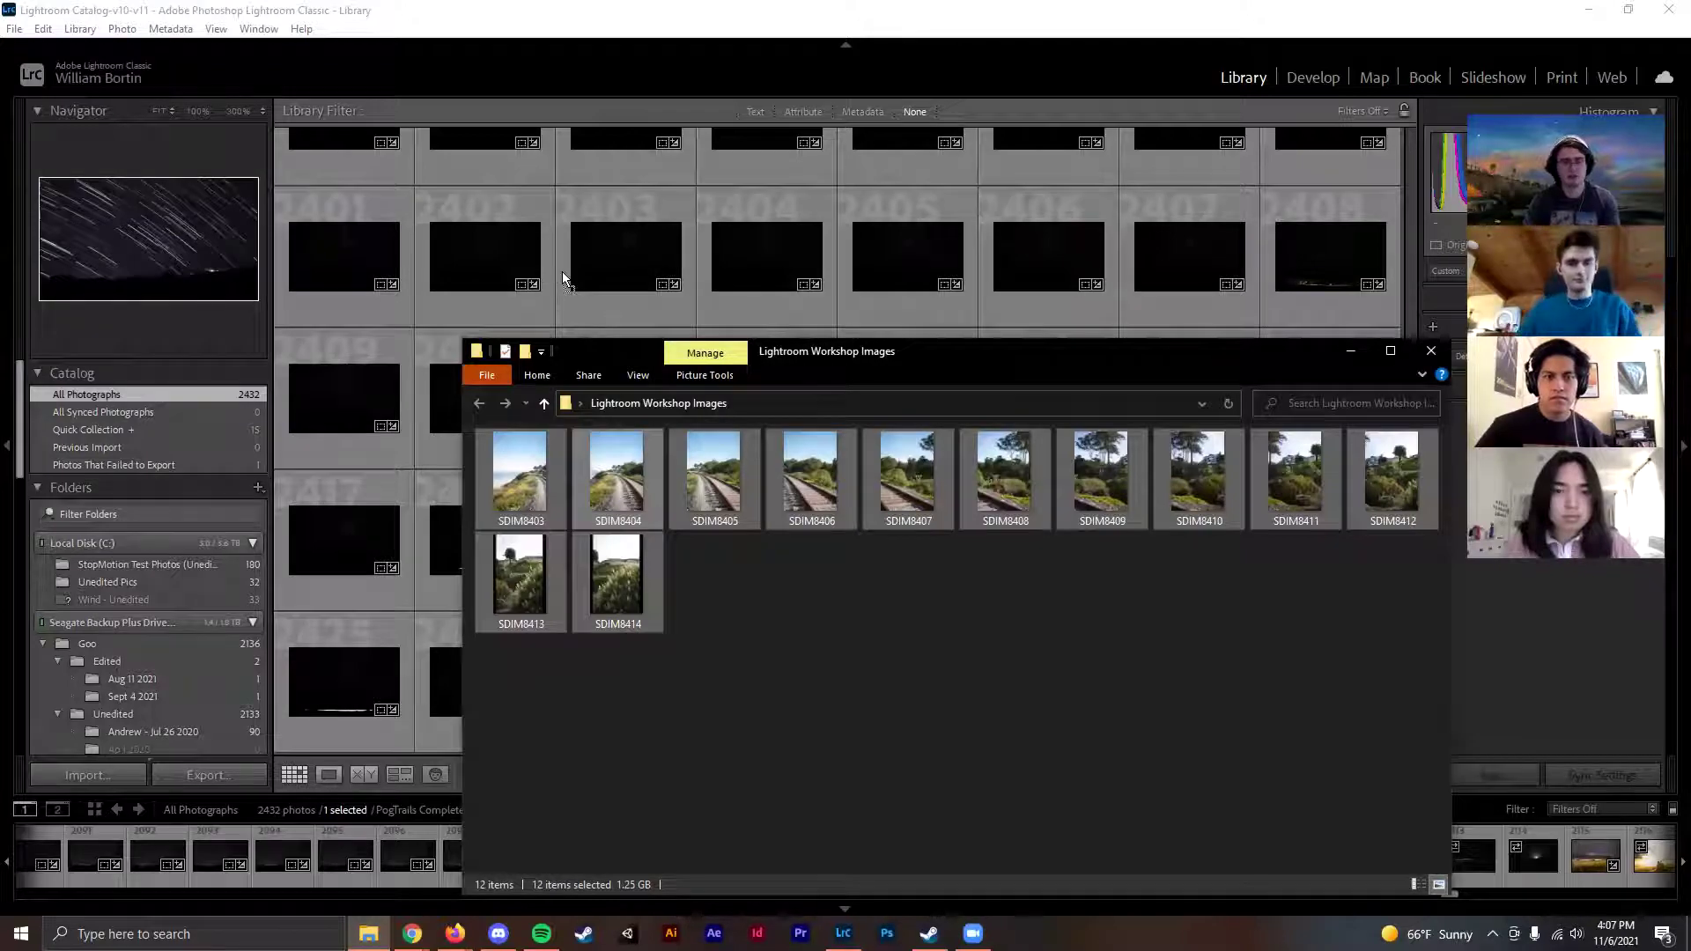
left_click_drag(555, 275, 555, 276)
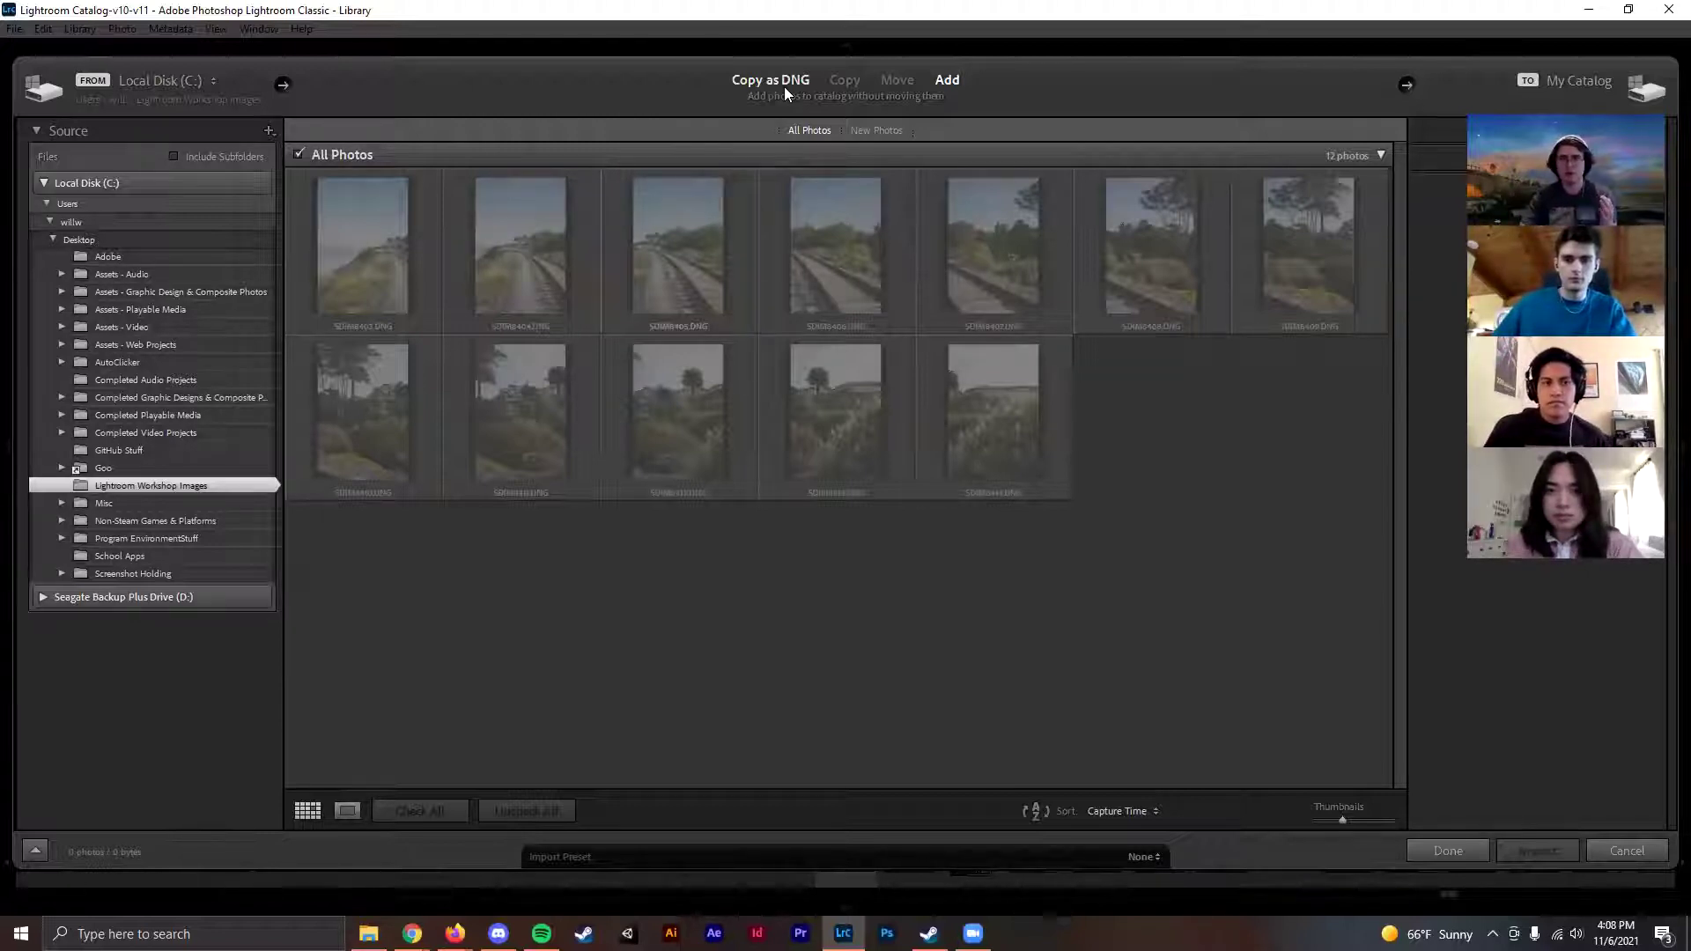
left_click(843, 81)
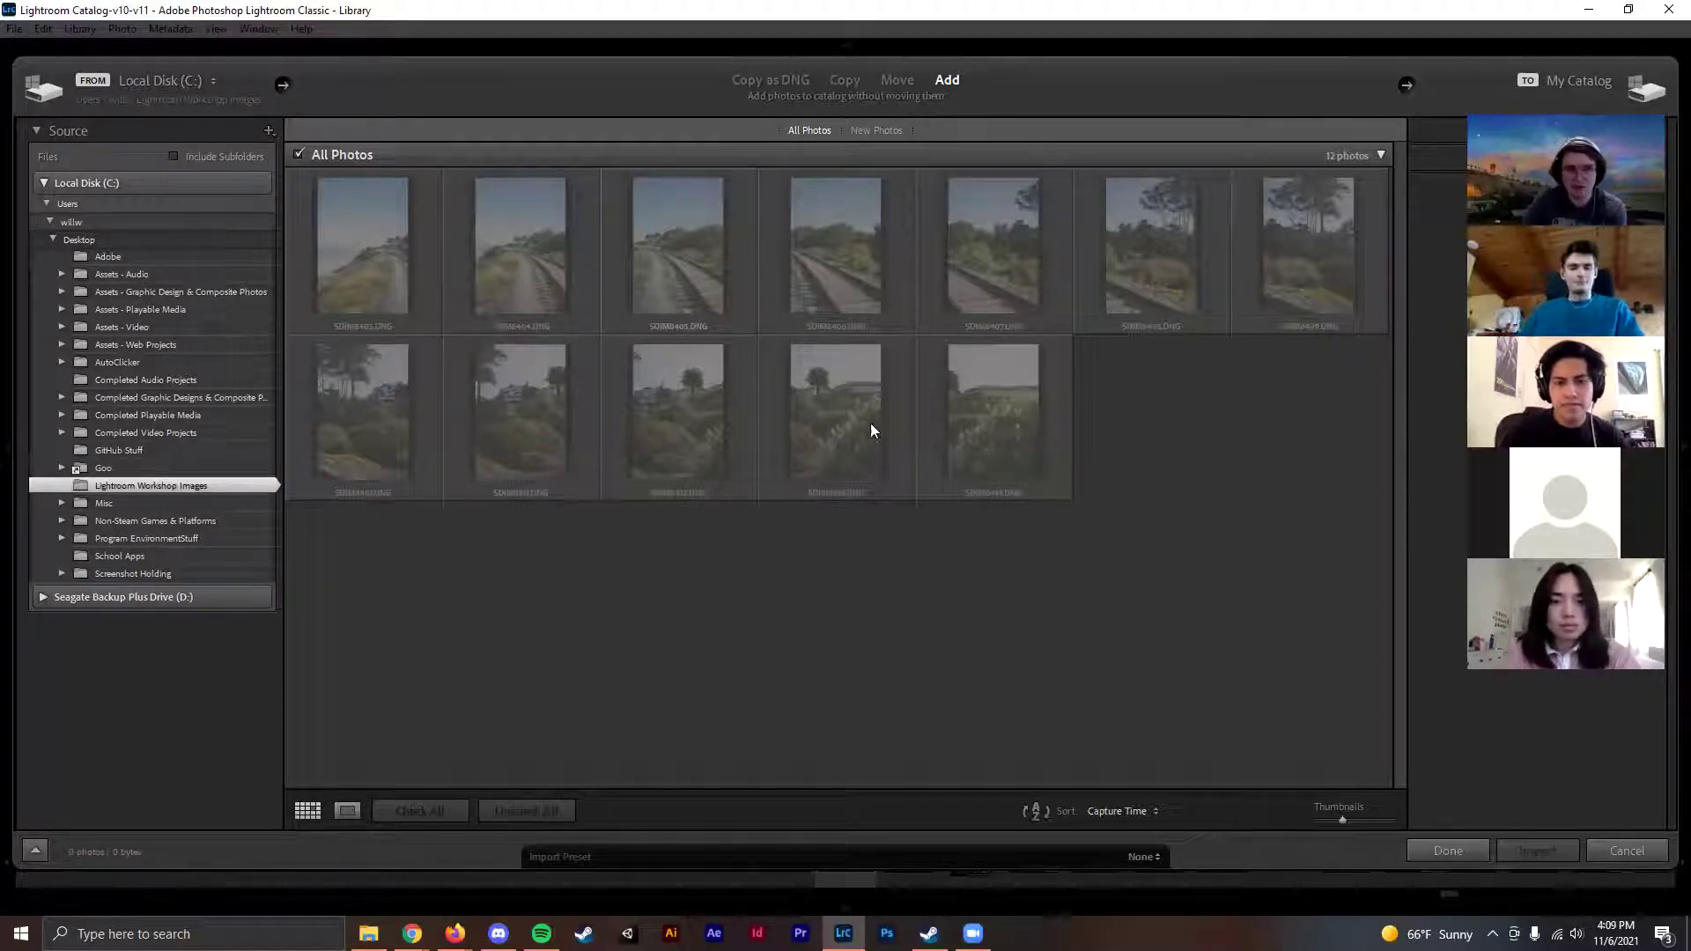
left_click(1627, 851)
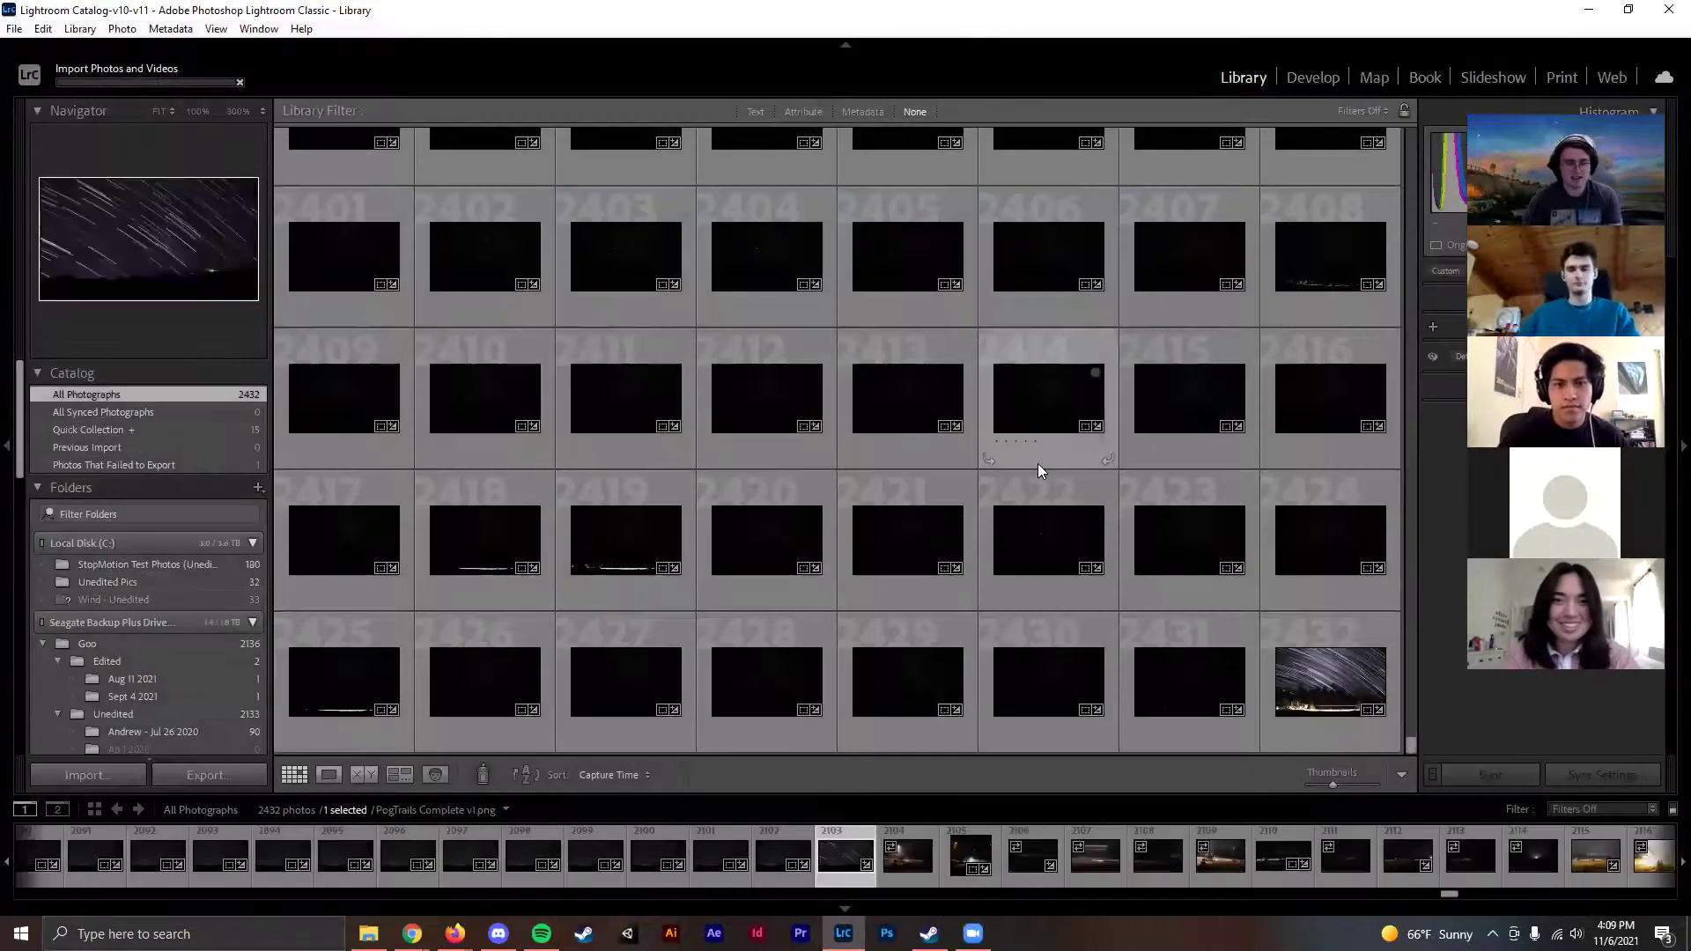
Step: Add the dark night photo in grid cell 2420 to the Quick Collection
scroll(872, 582, "up", 5)
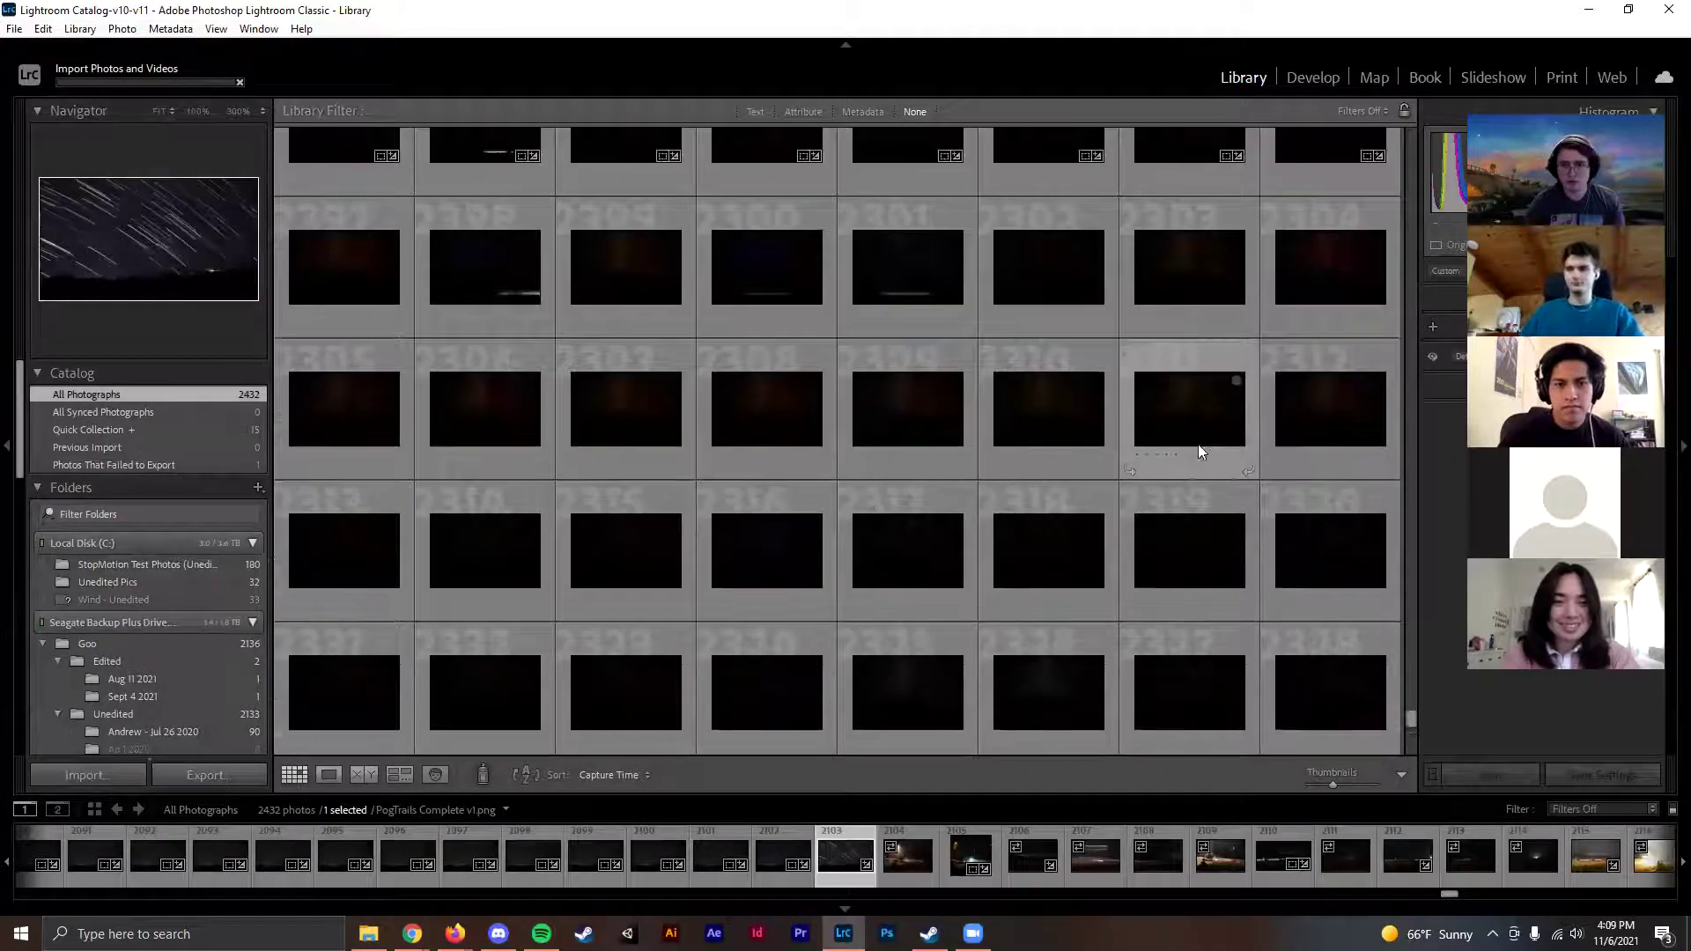
scroll(1219, 463, "up", 3)
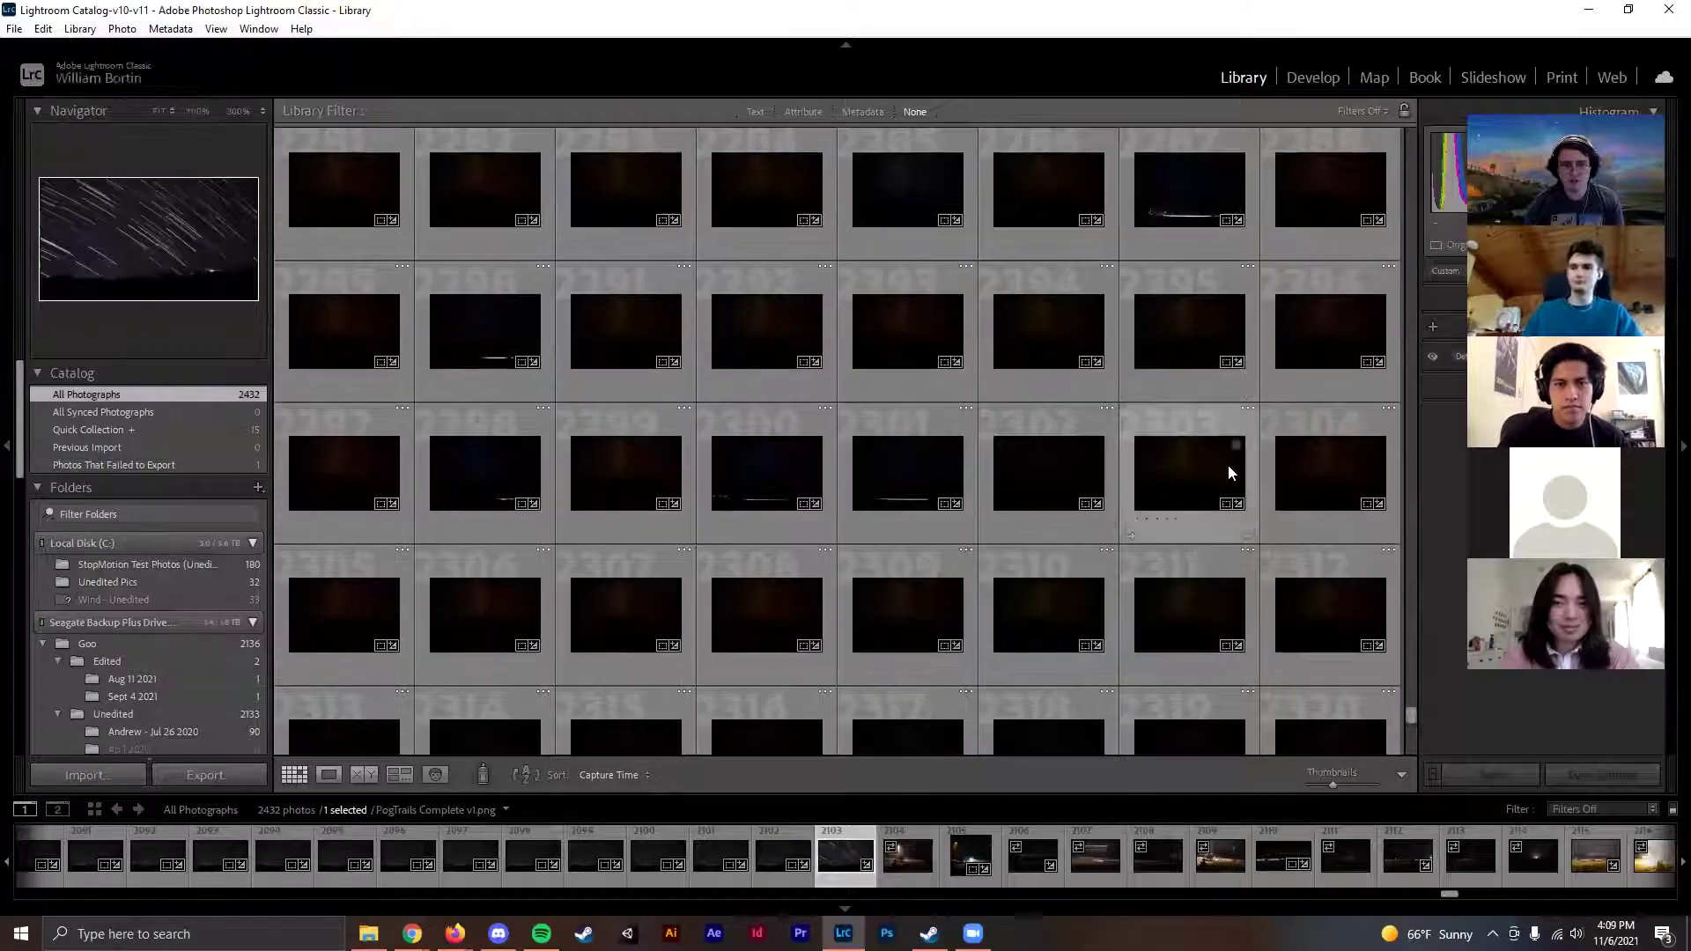
scroll(1212, 470, "up", 2)
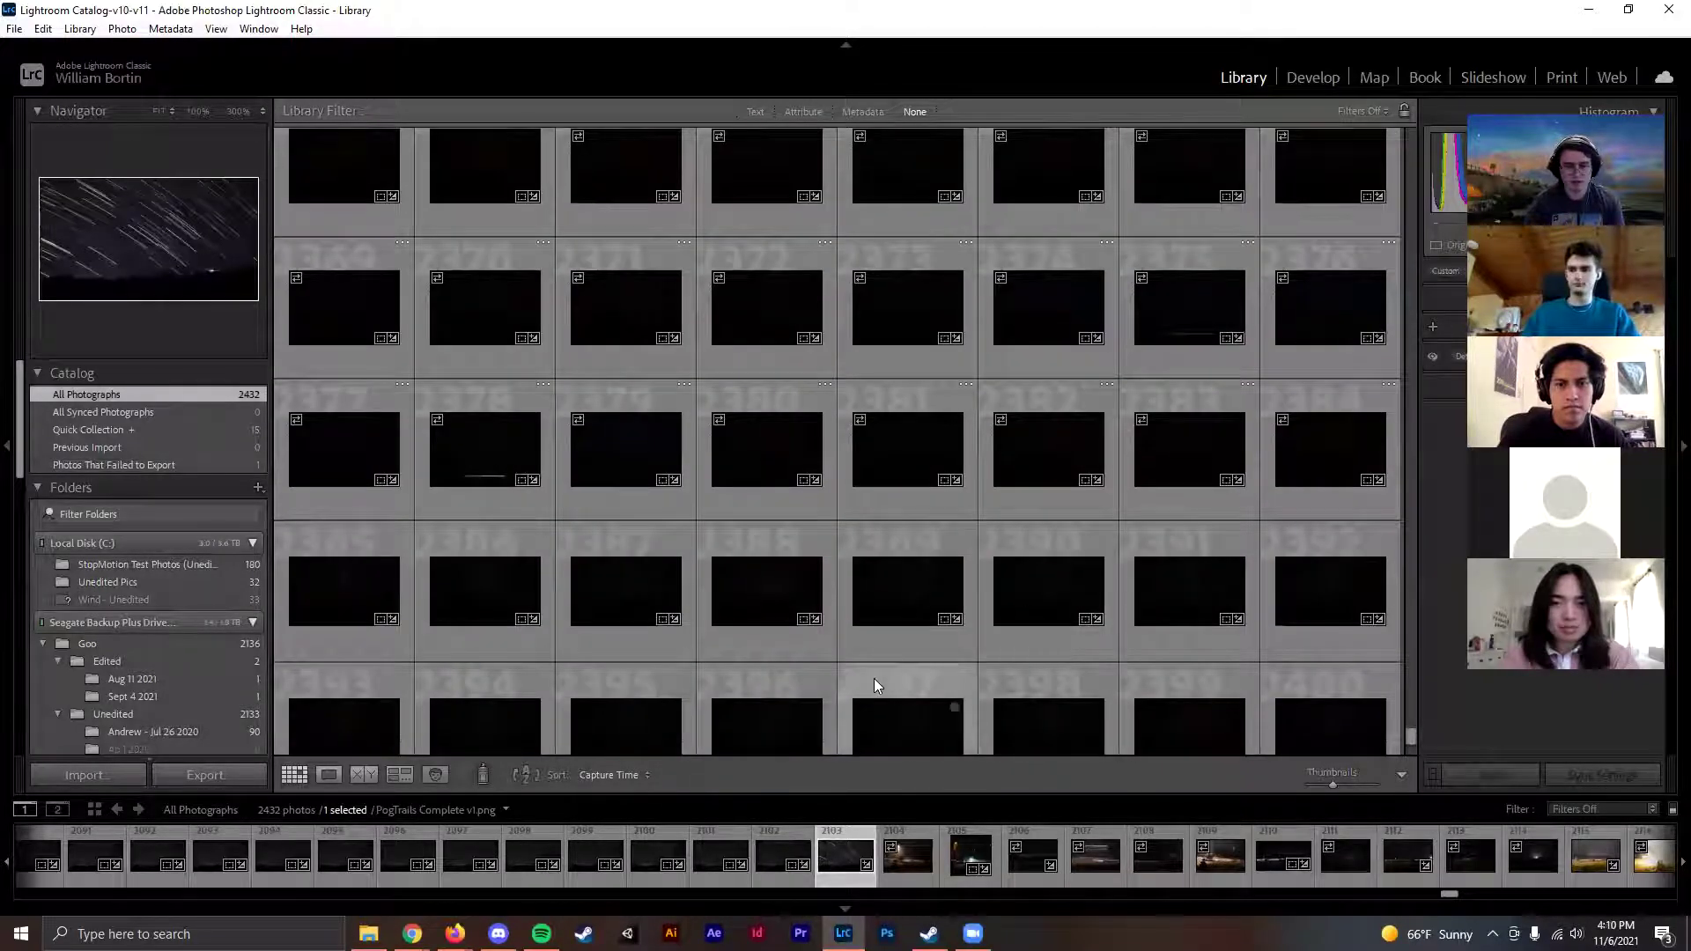
scroll(874, 678, "down", 5)
scroll(914, 584, "down", 3)
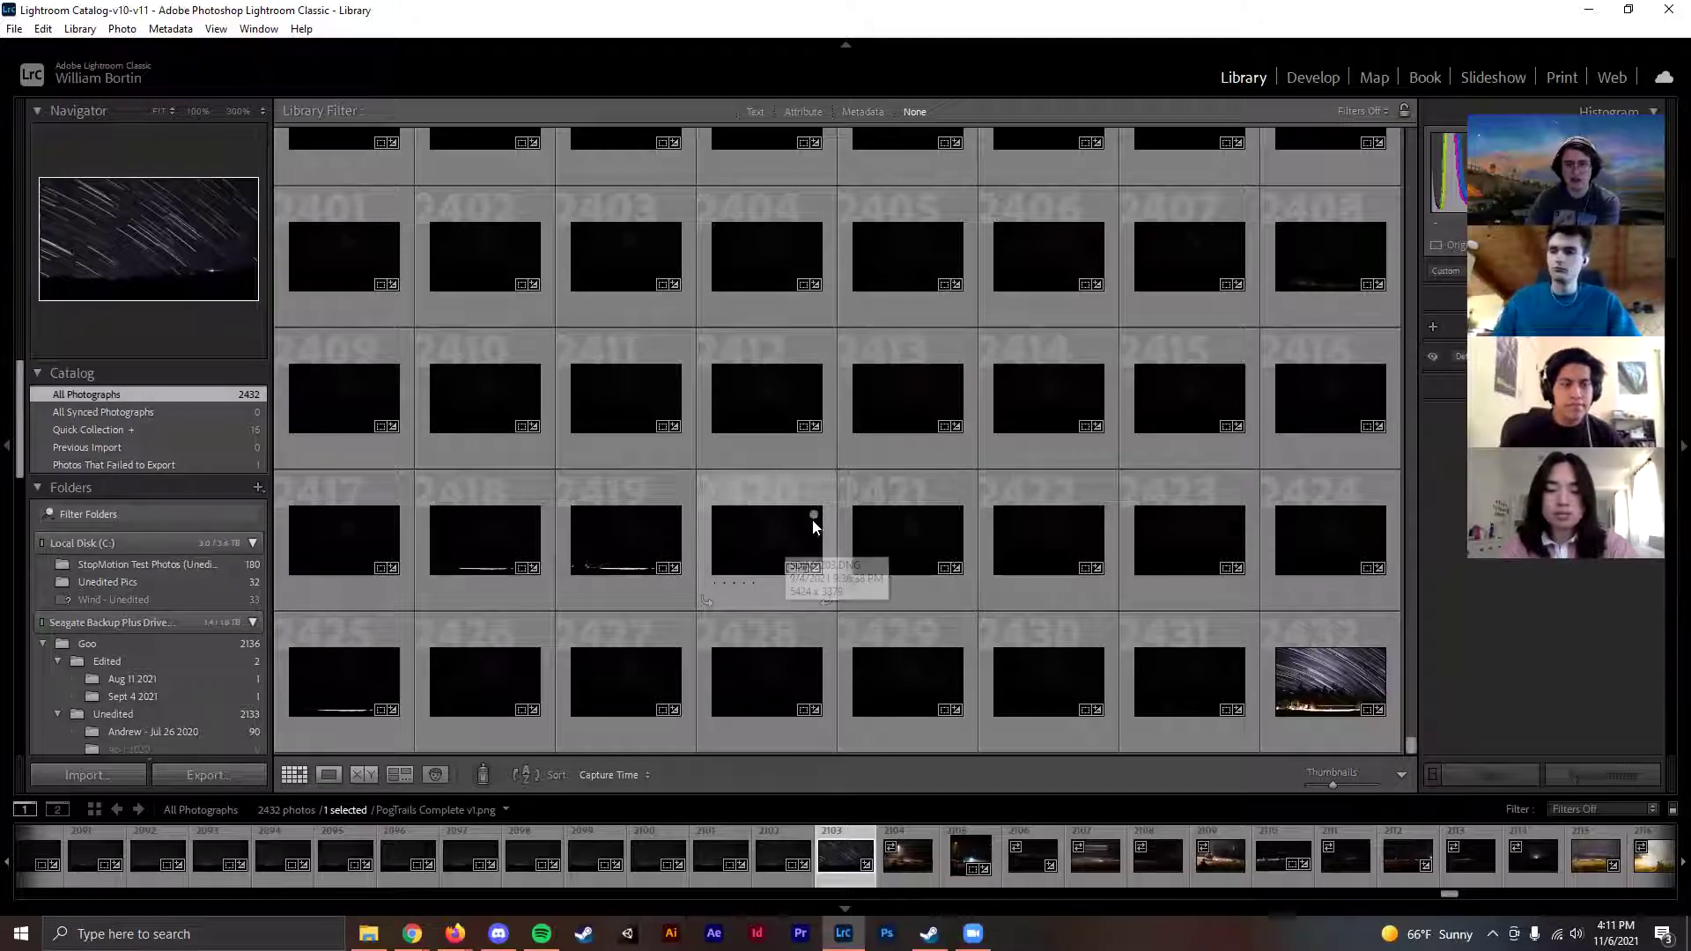
left_click(813, 517)
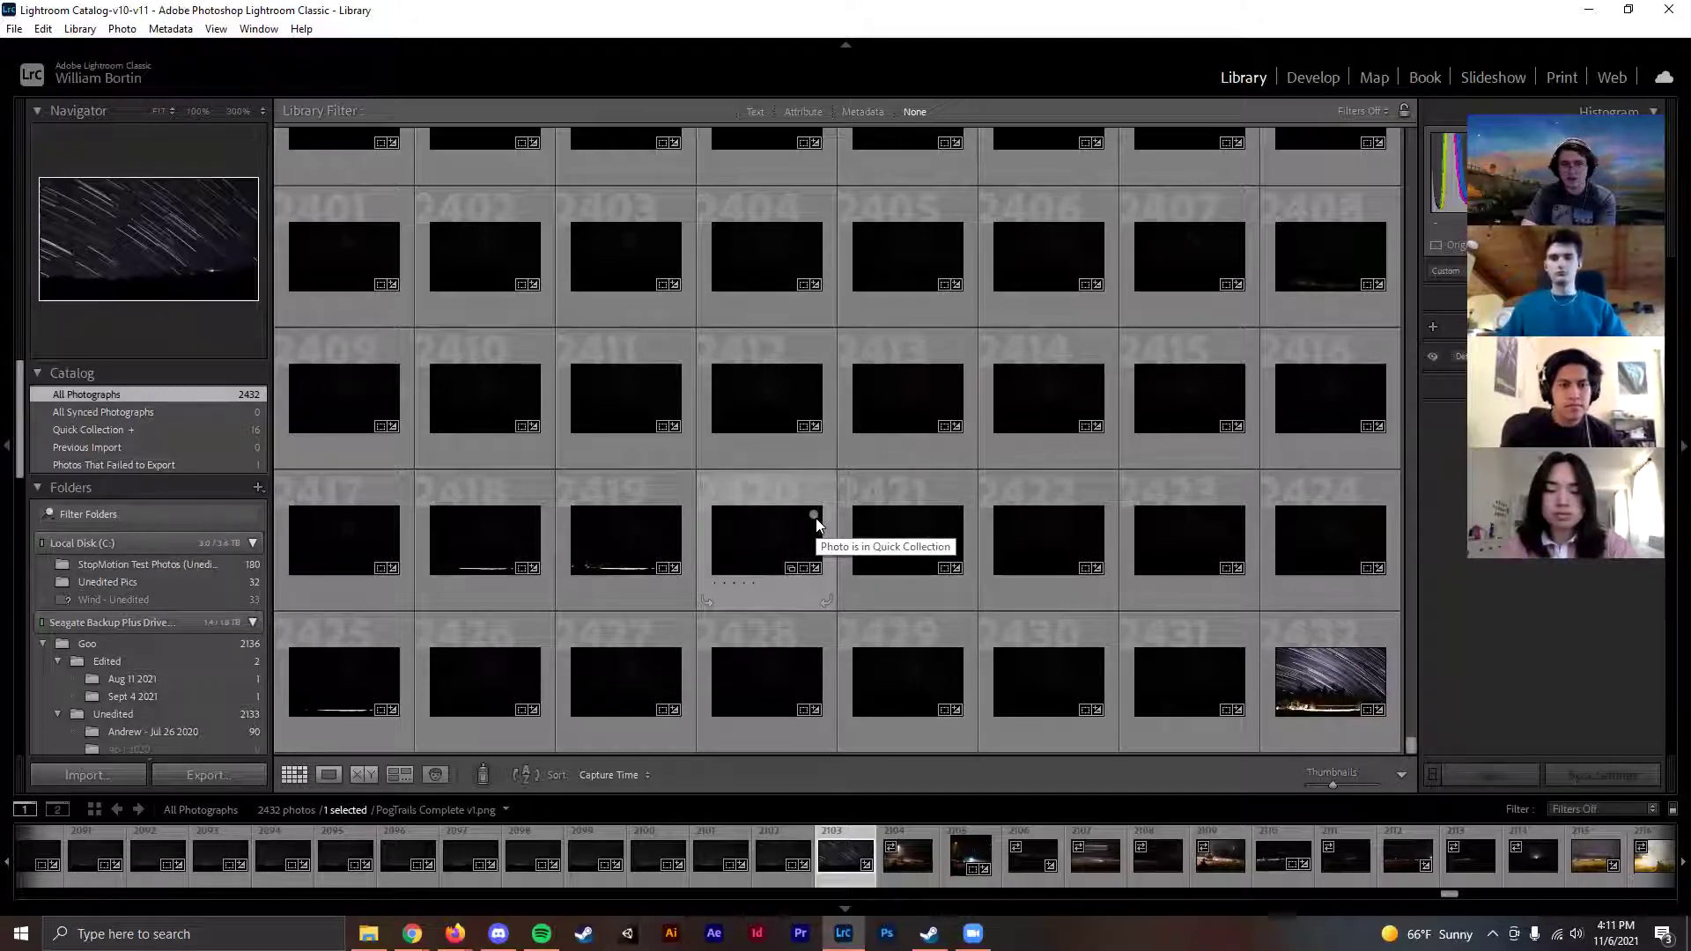
Step: View the photos in the Quick Collection and return to All Photographs
left_click(113, 426)
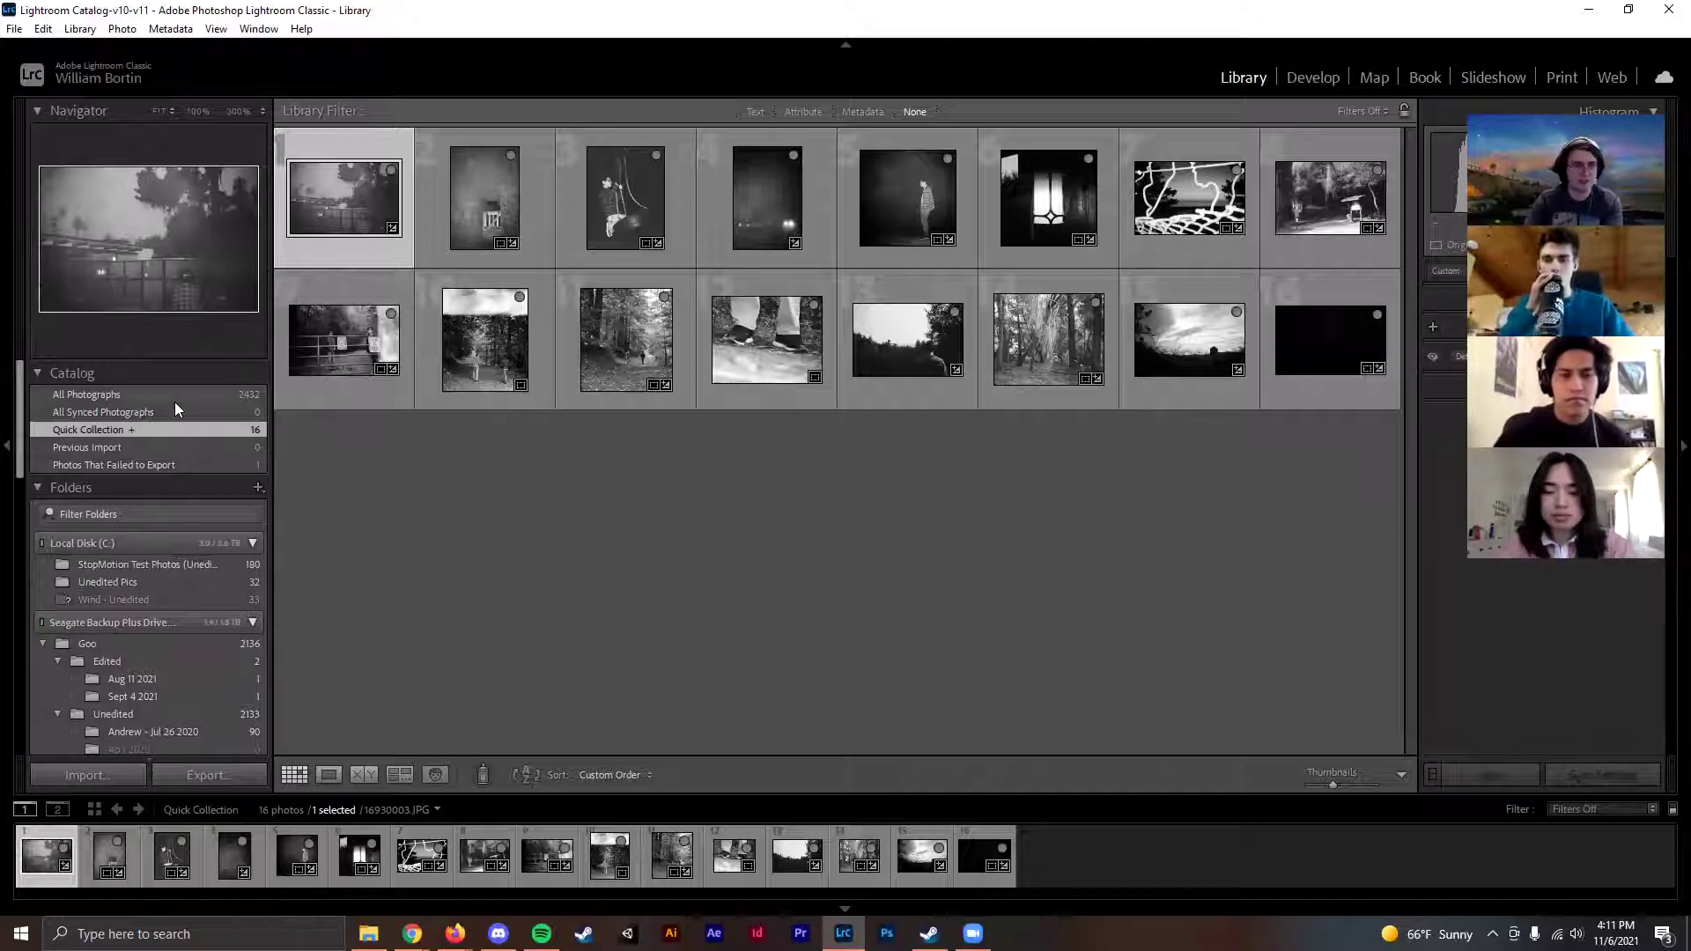
left_click(217, 395)
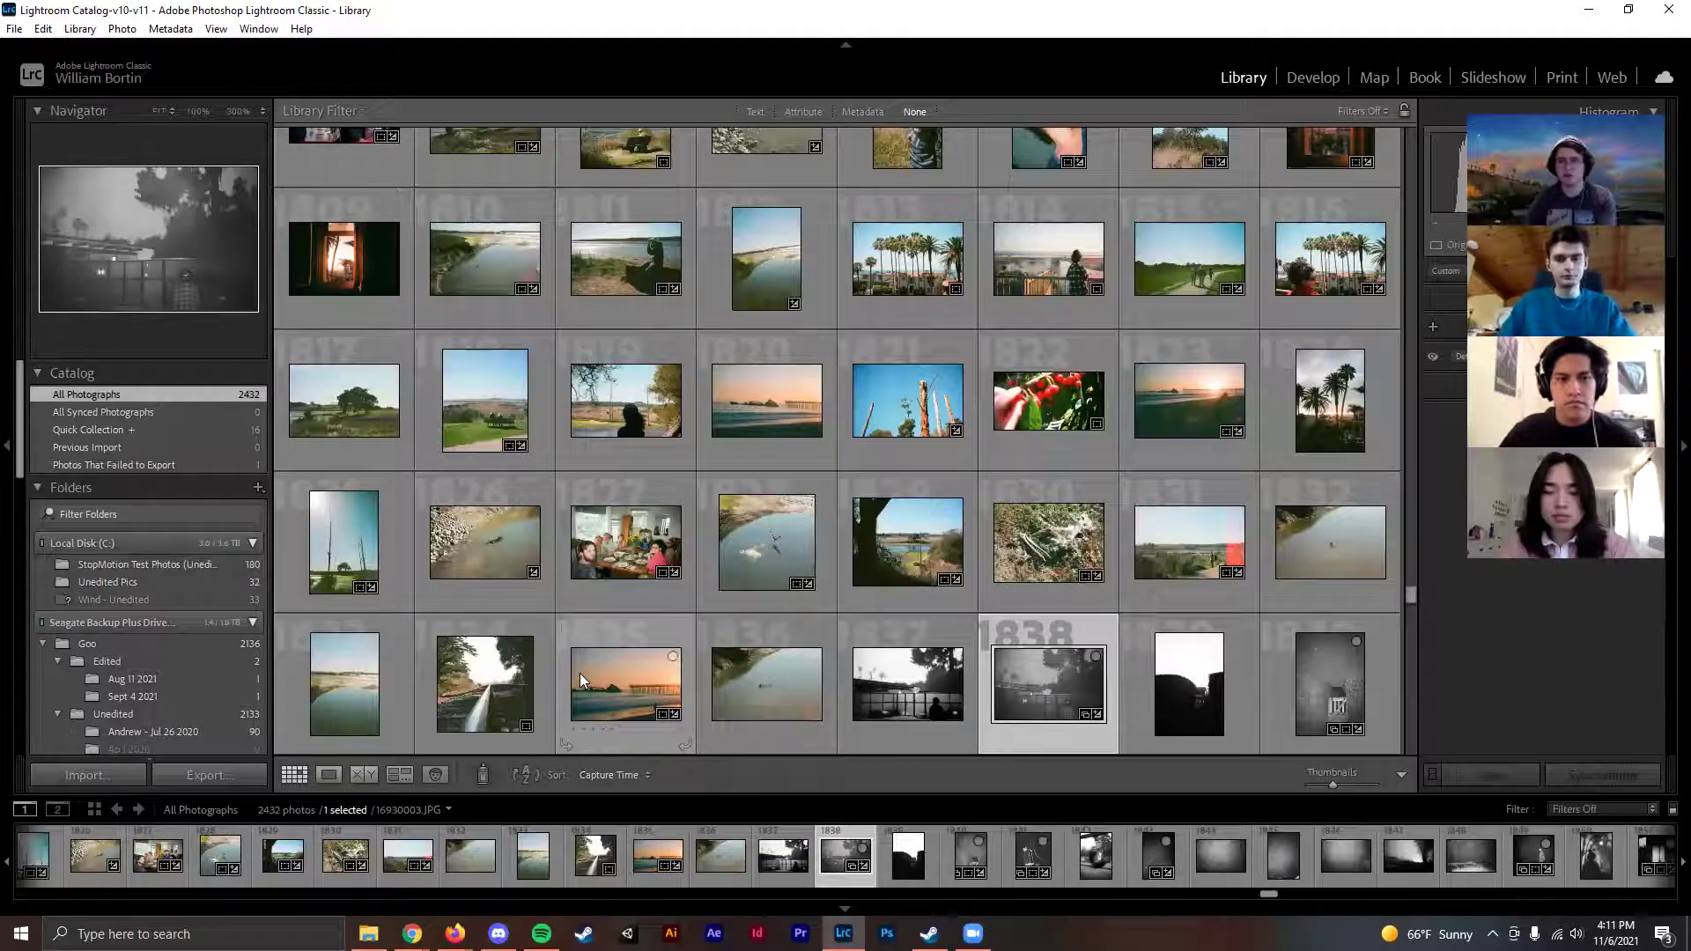
Step: Go to the Develop module and display the black-and-white photo 16930002.JPG
left_click(1311, 79)
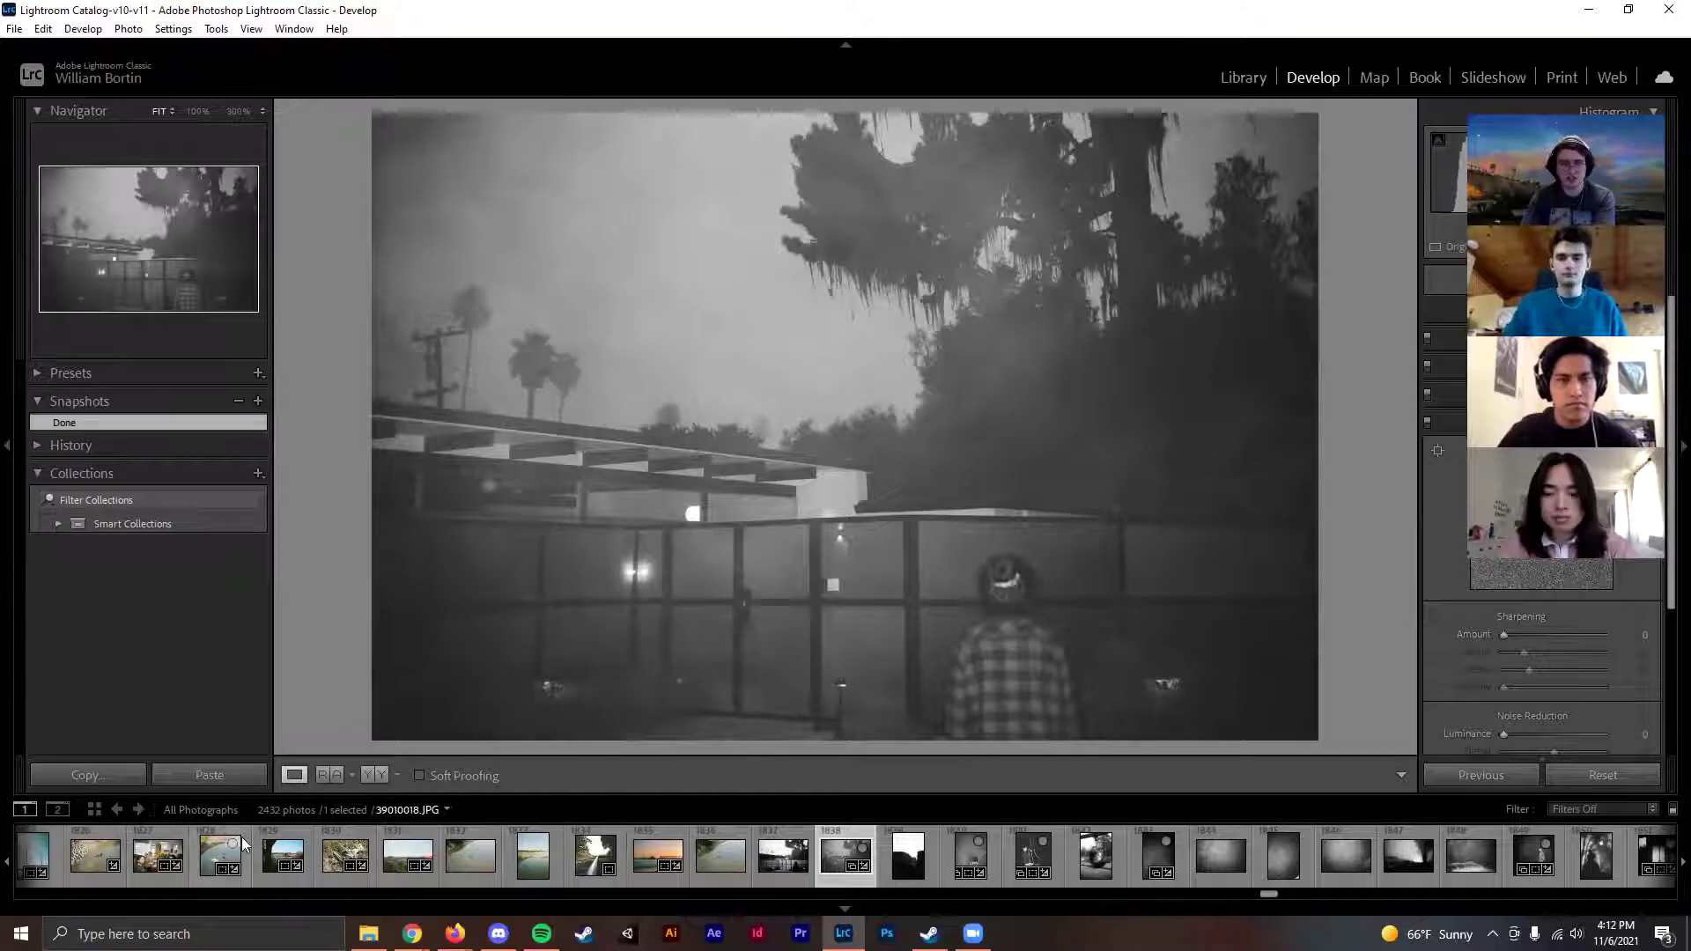
left_click(722, 867)
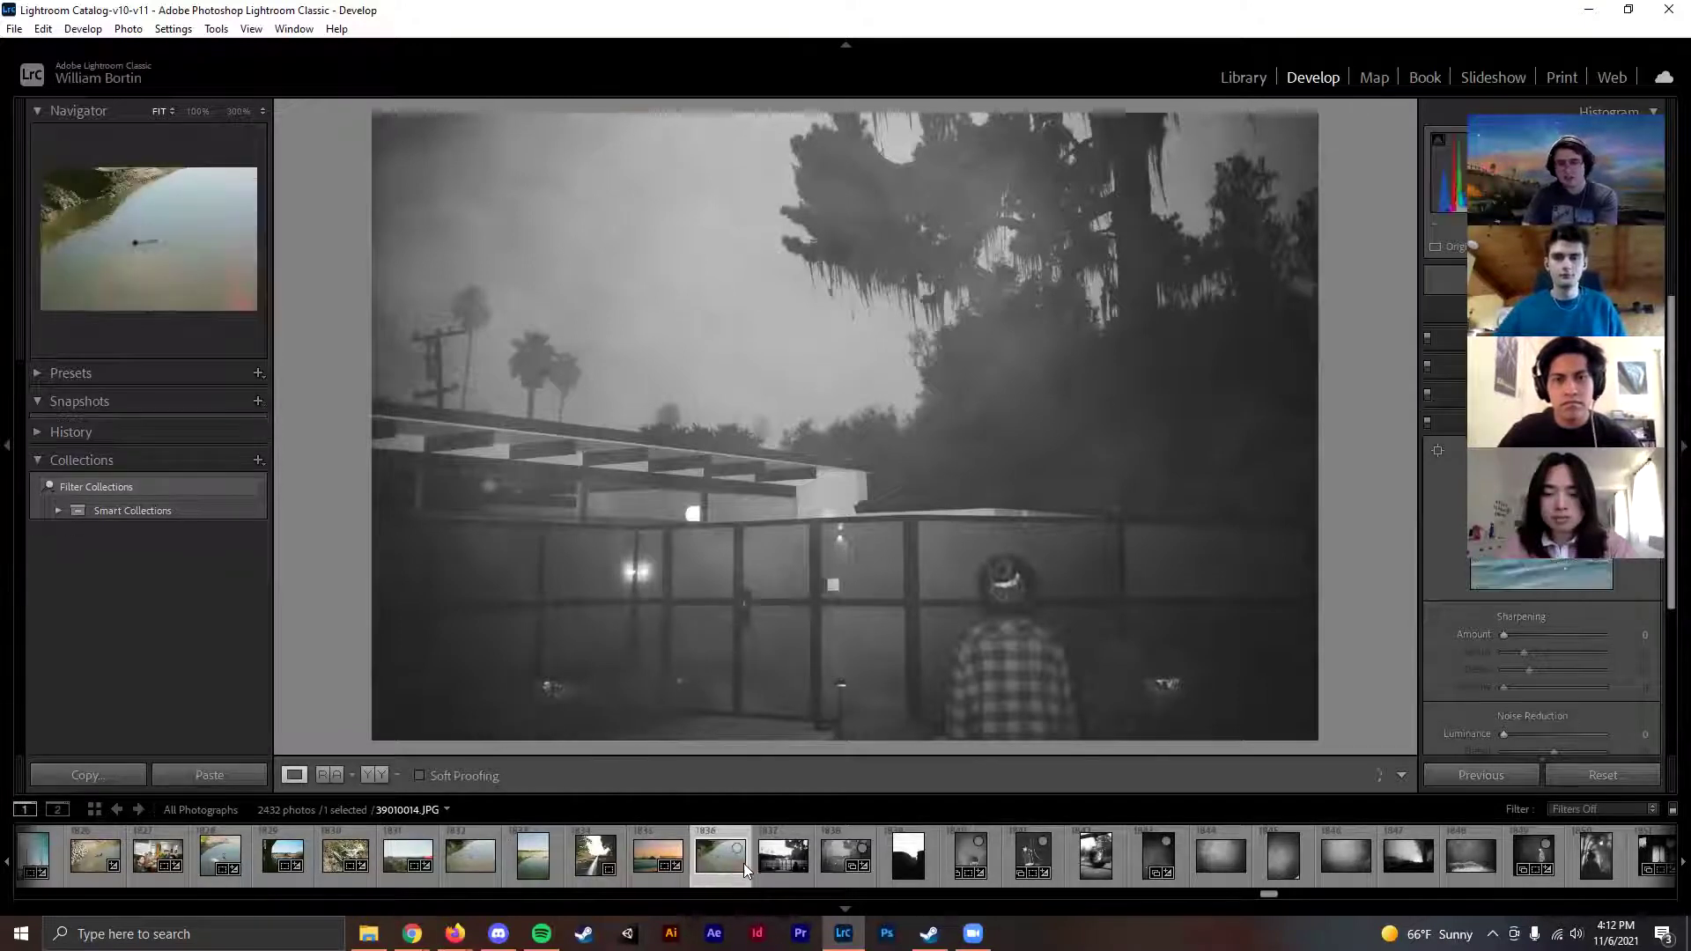
left_click(763, 861)
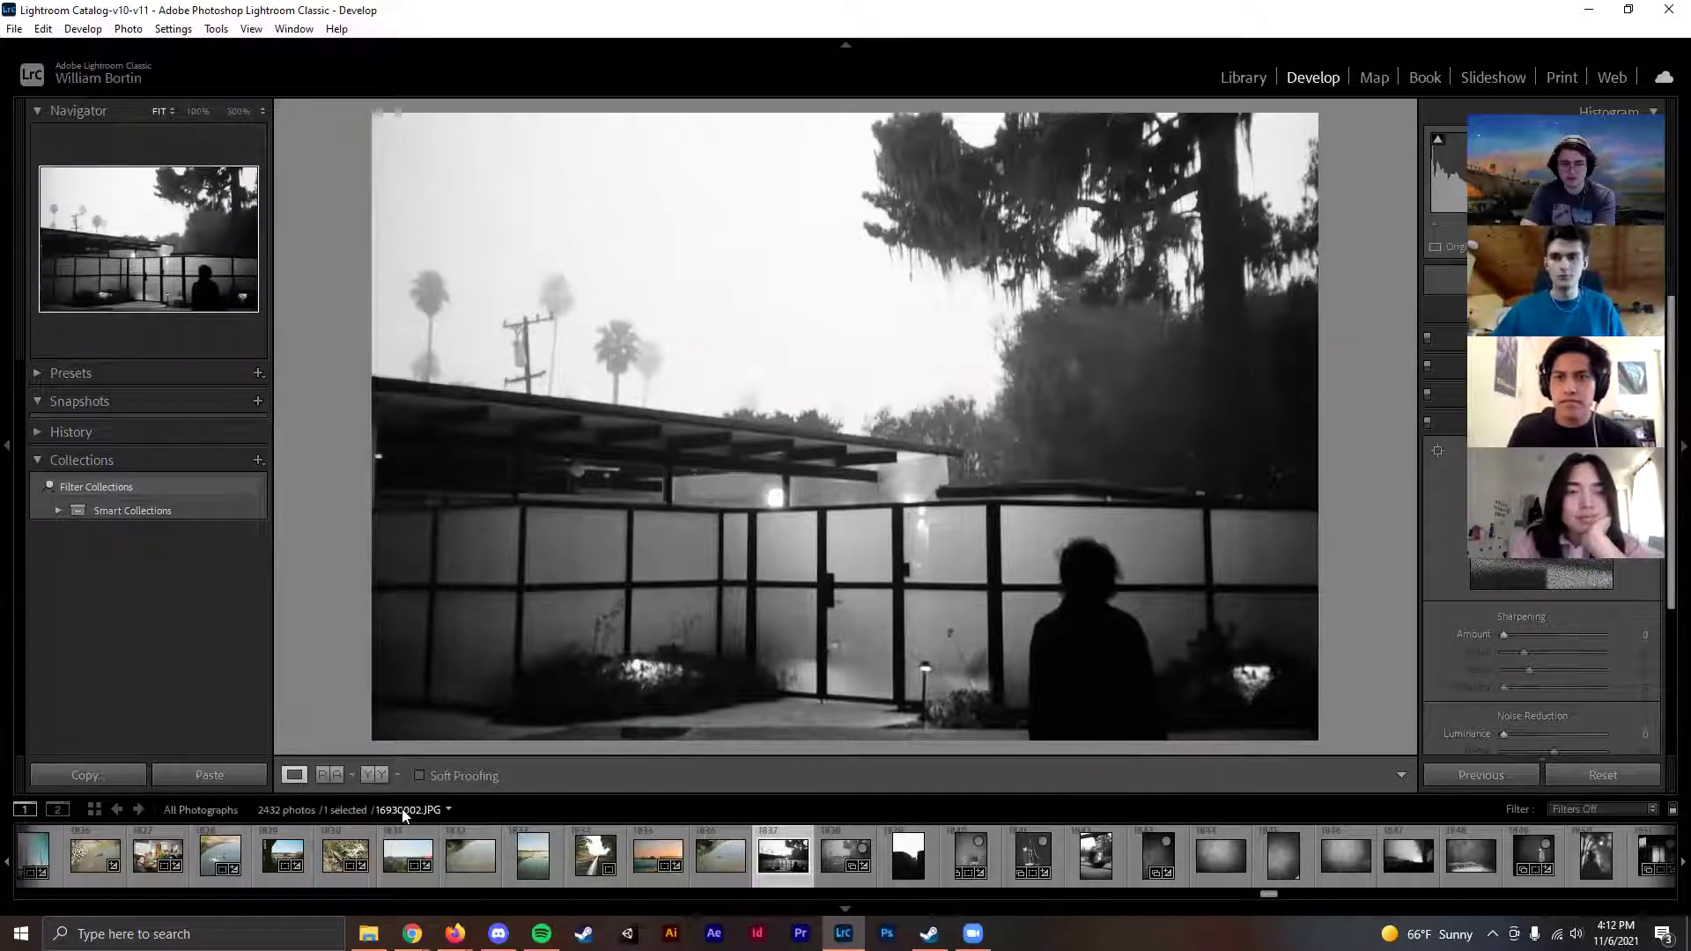
Step: Change the photo source in the Develop module from All Photographs to the Quick Collection
left_click(1256, 71)
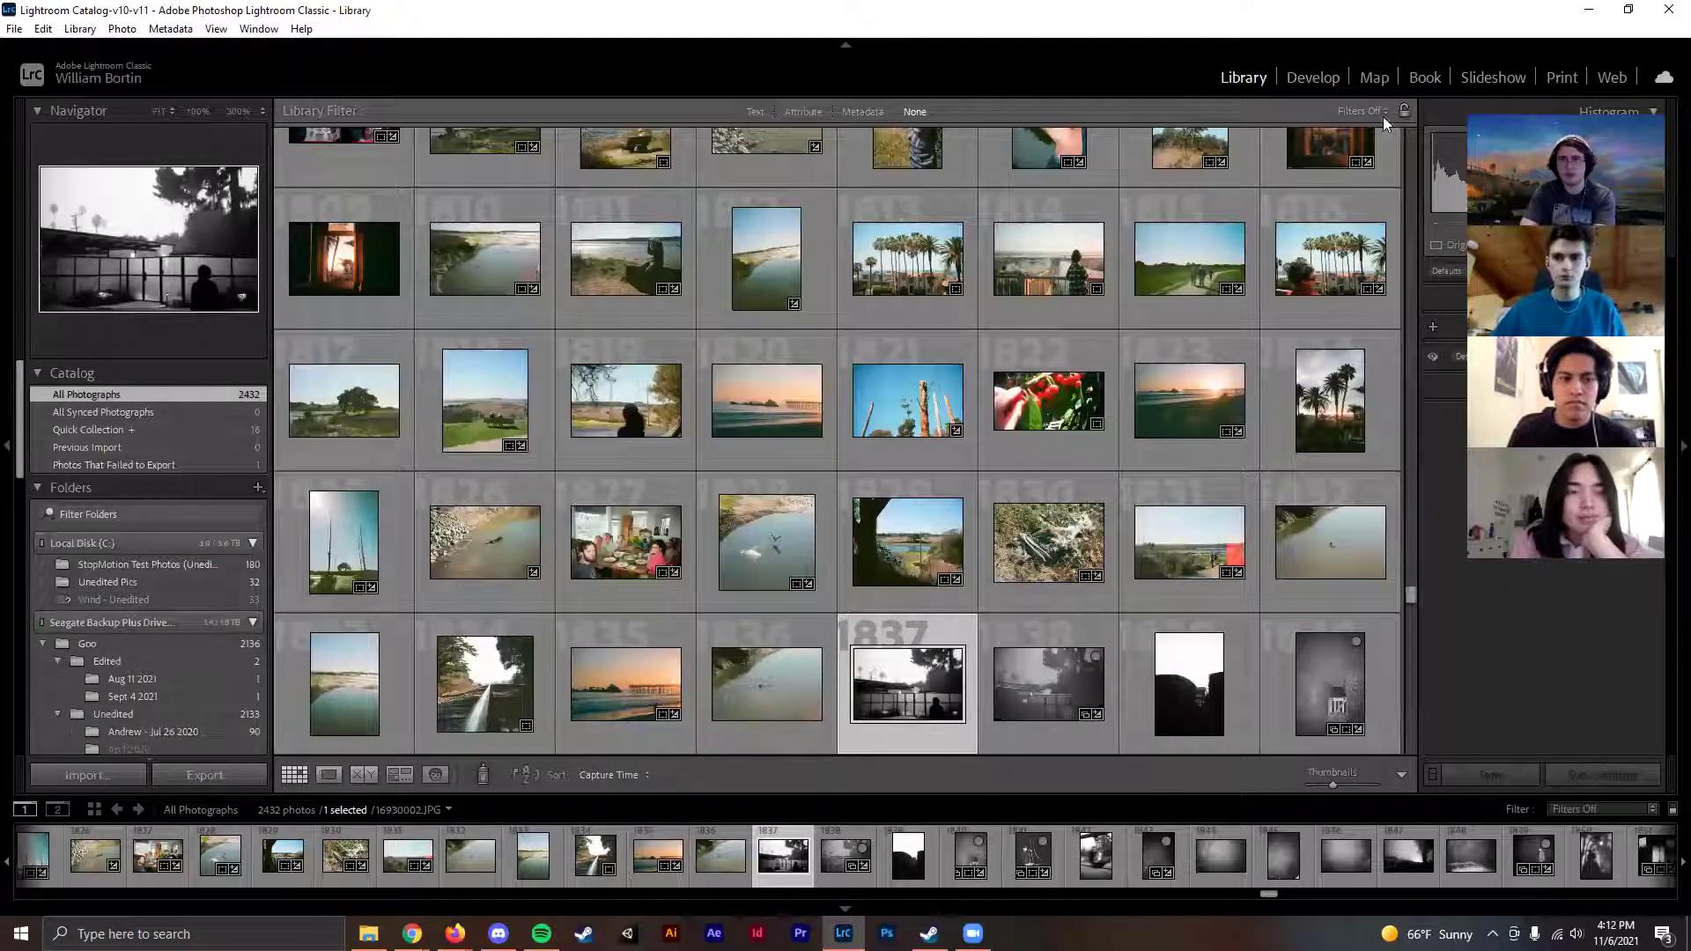
left_click(1314, 80)
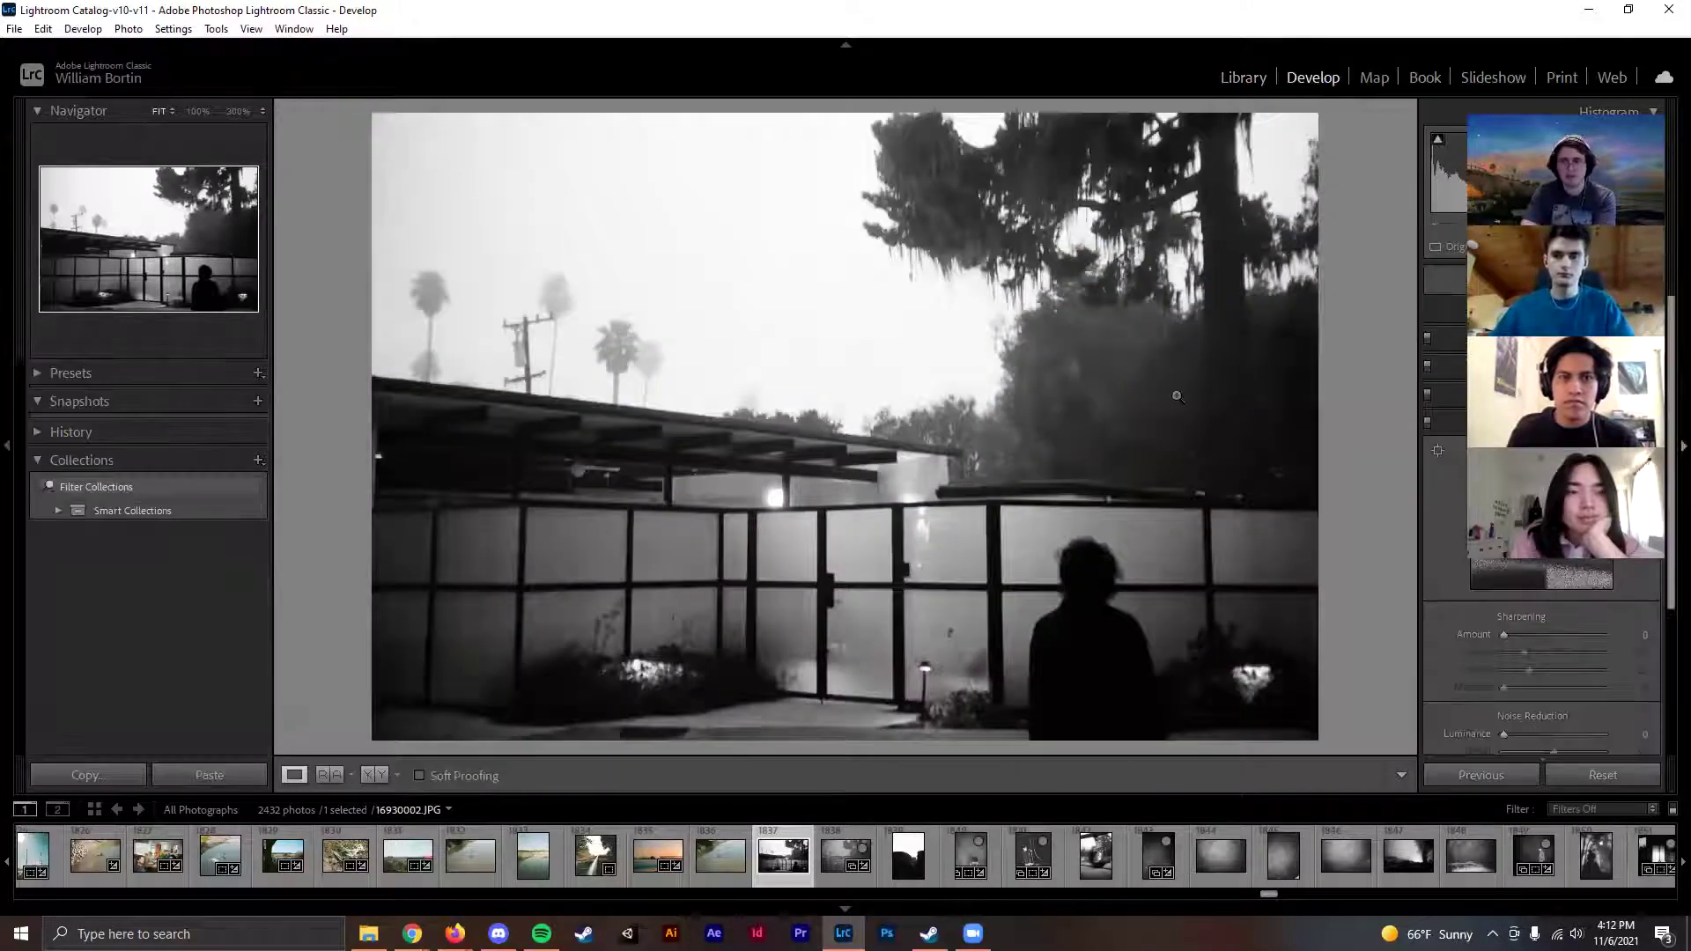
left_click(439, 810)
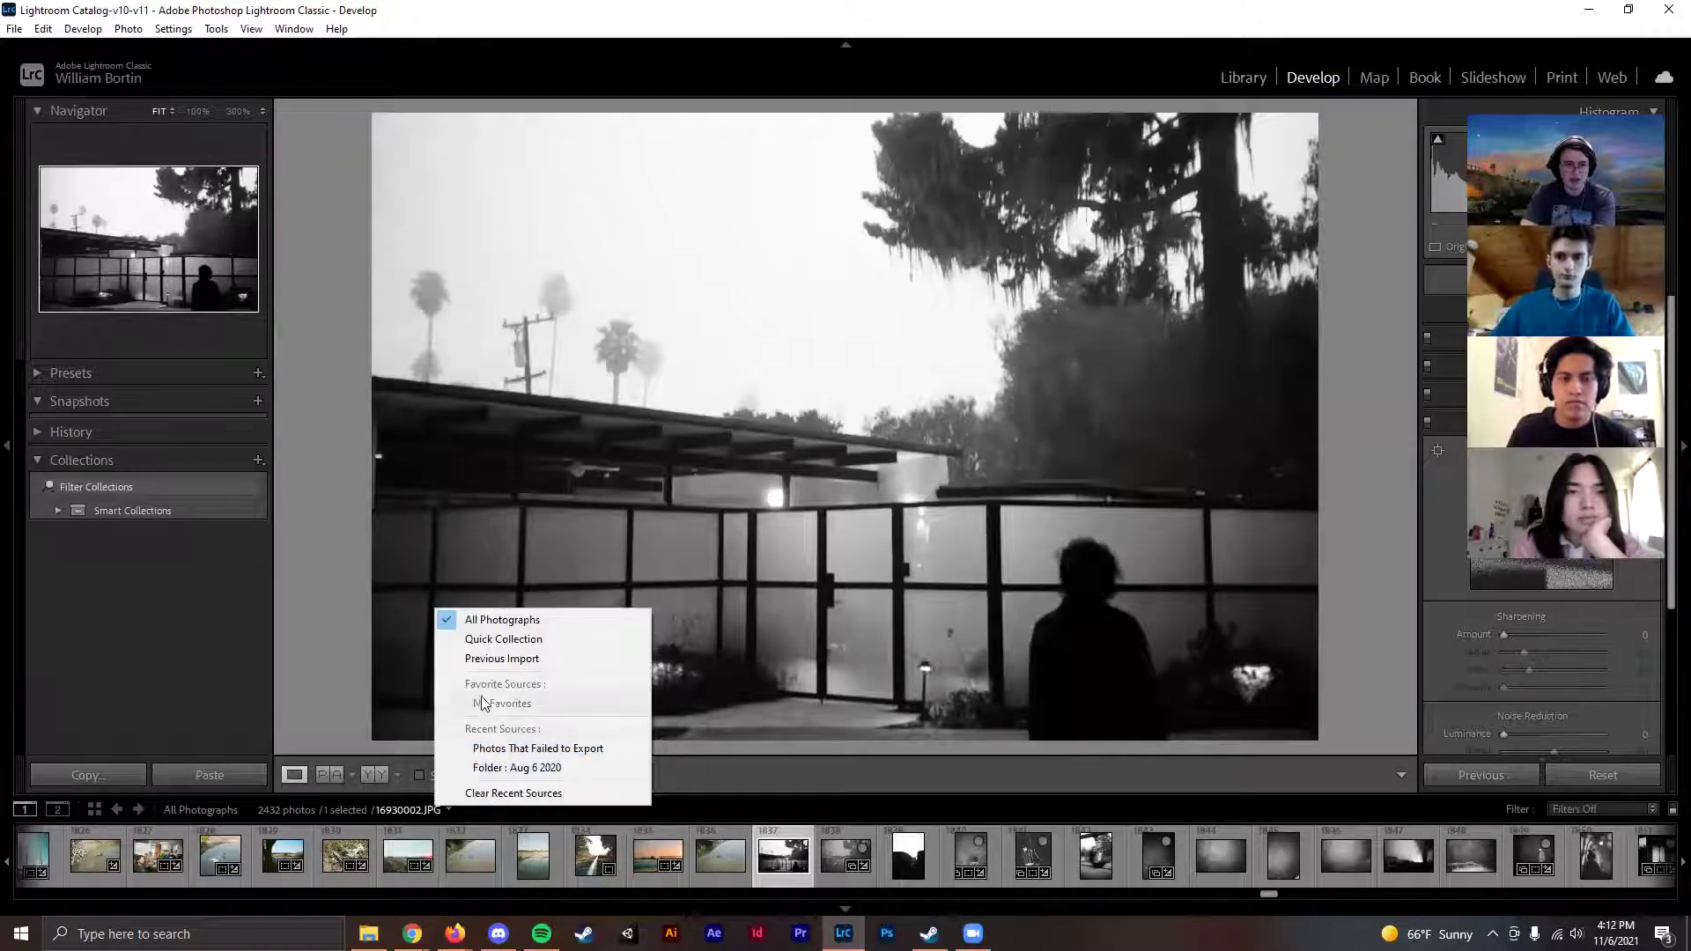
left_click(546, 641)
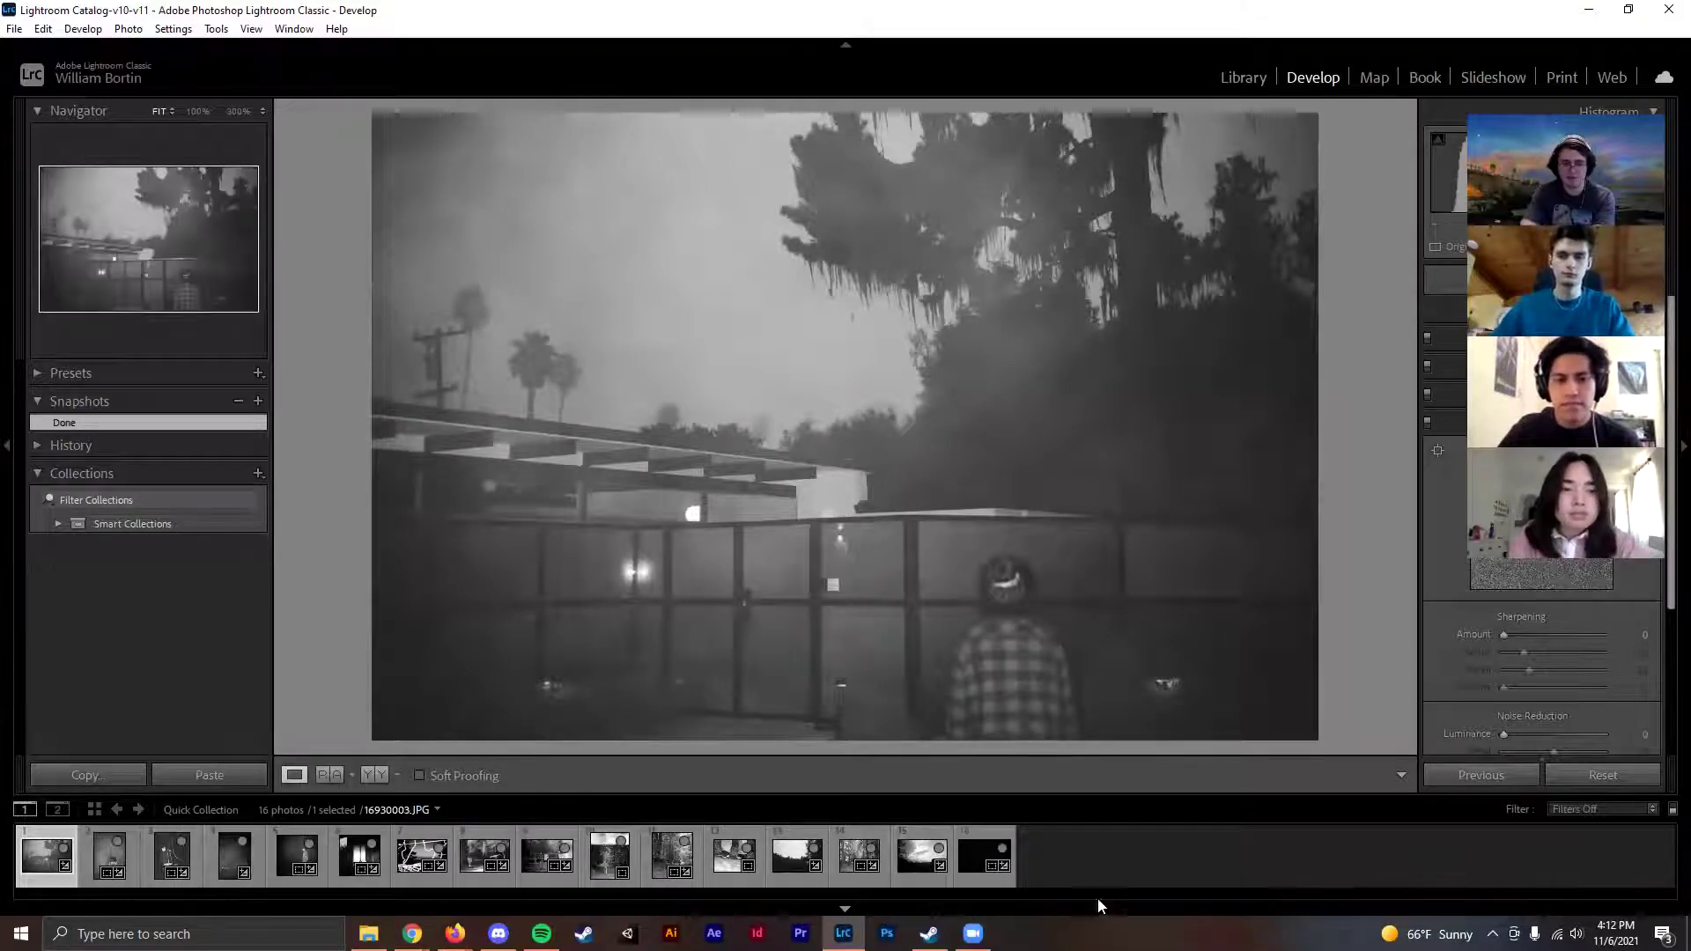
left_click(1001, 849)
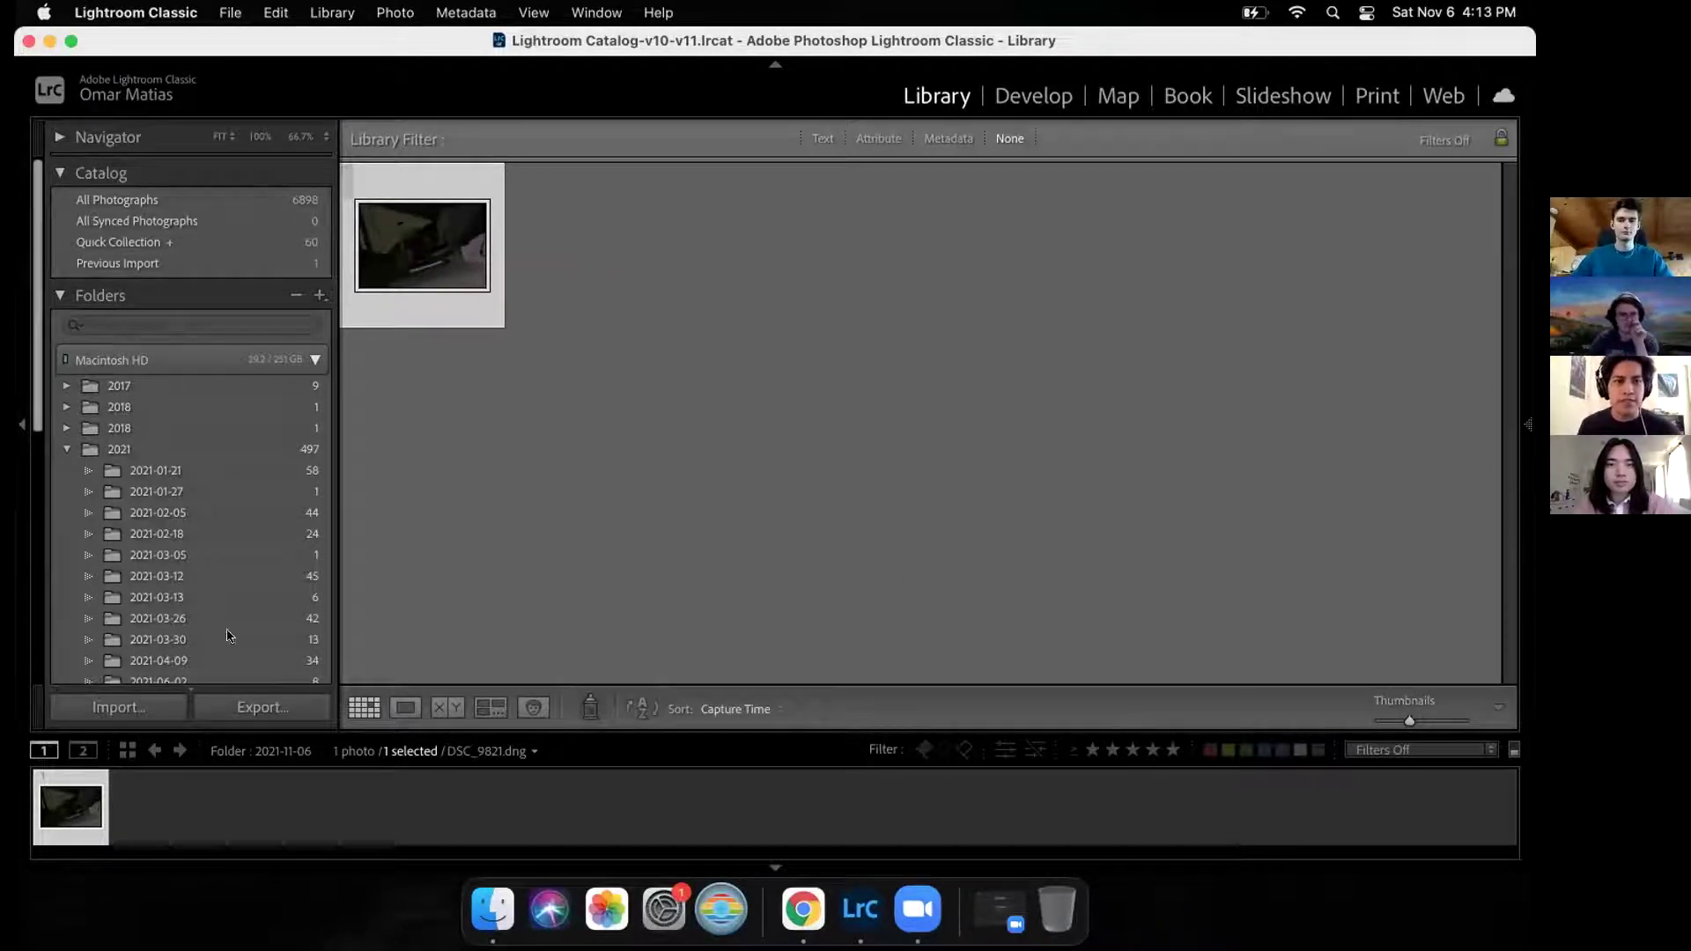
Step: Open DSC_9821.dng from the 2021-11-06 folder in the Develop module and examine its histogram and shadow clipping
scroll(225, 567, "down", 5)
scroll(230, 599, "down", 1)
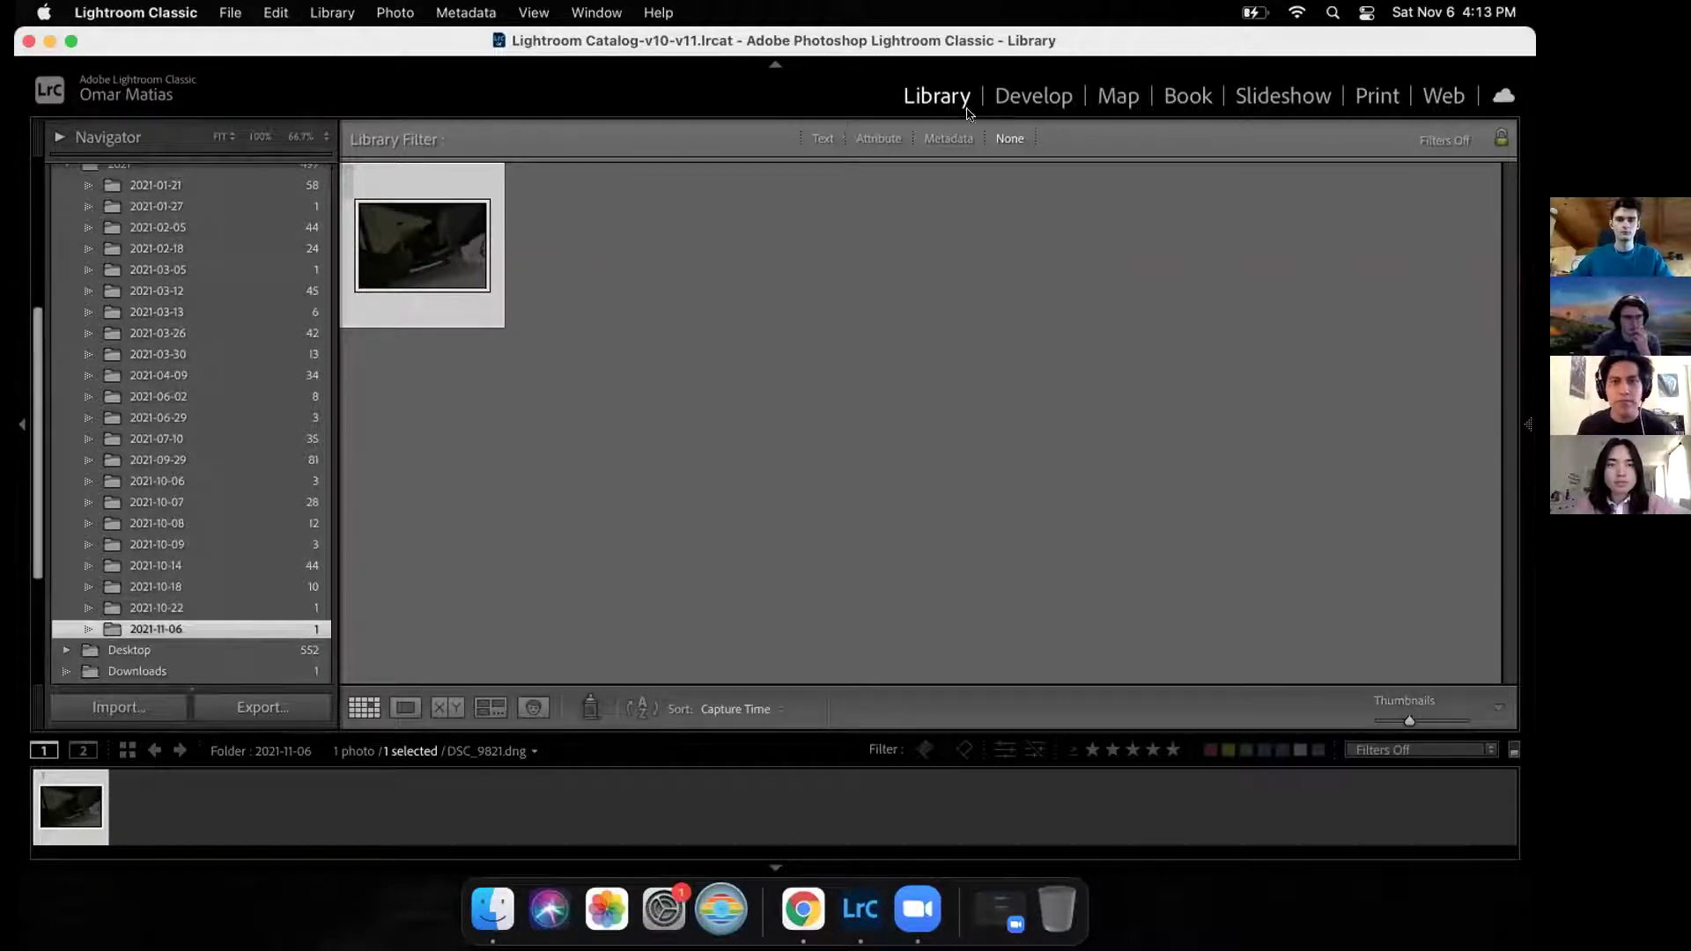
left_click(1002, 95)
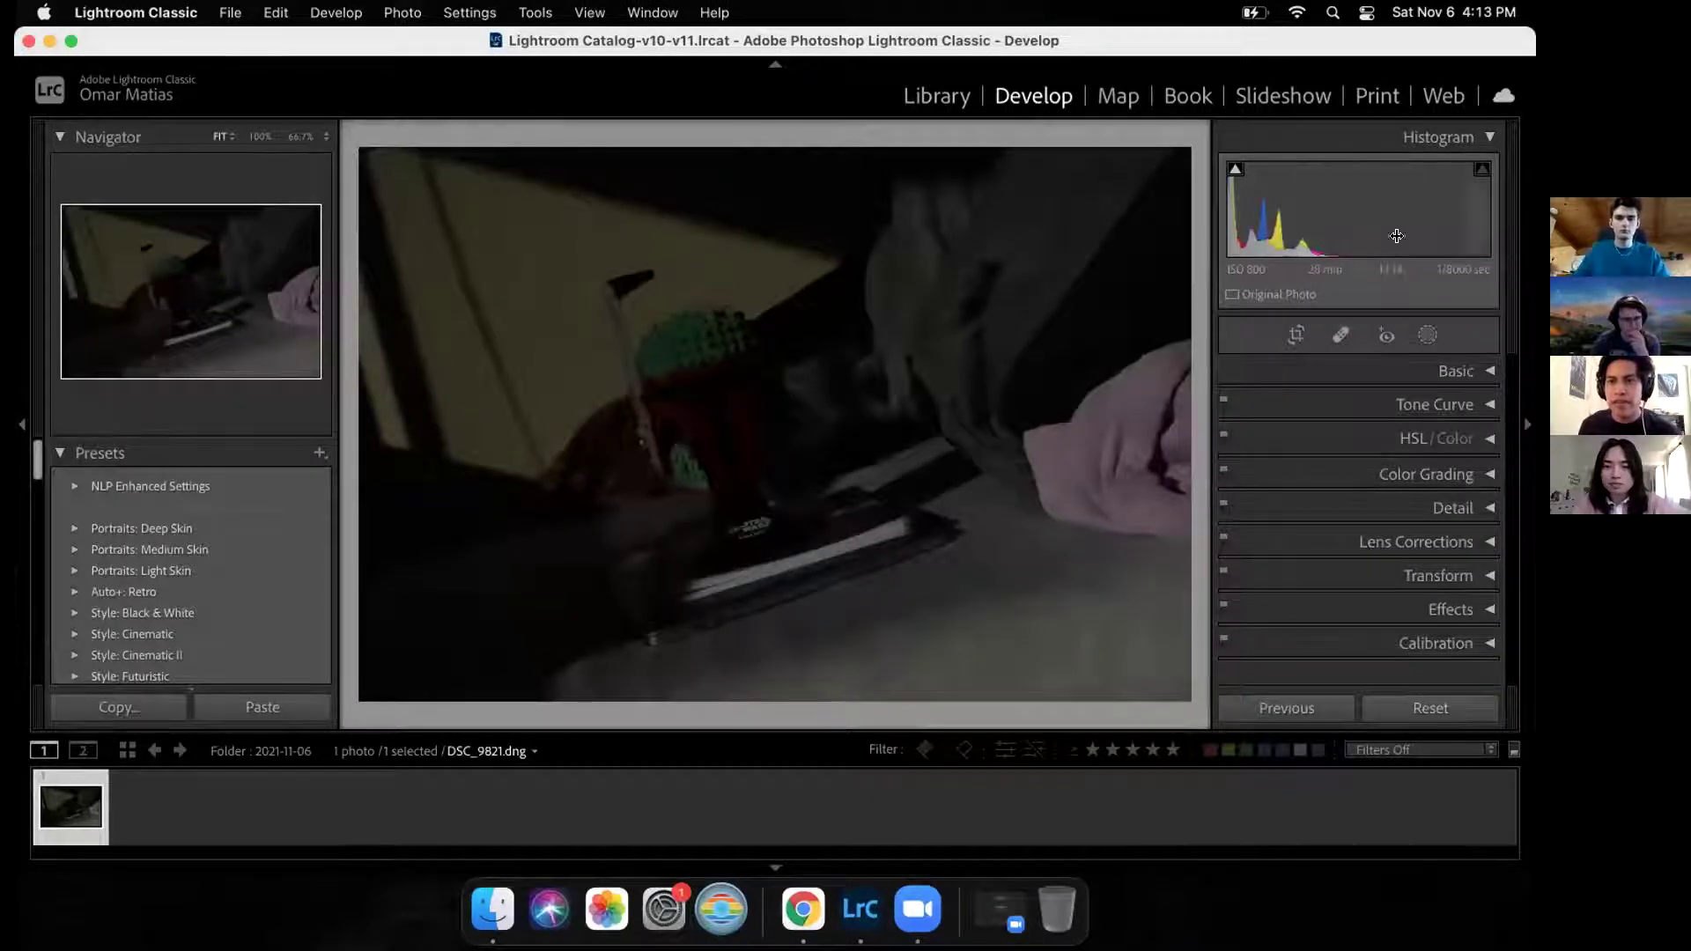
left_click(1362, 141)
left_click(1362, 141)
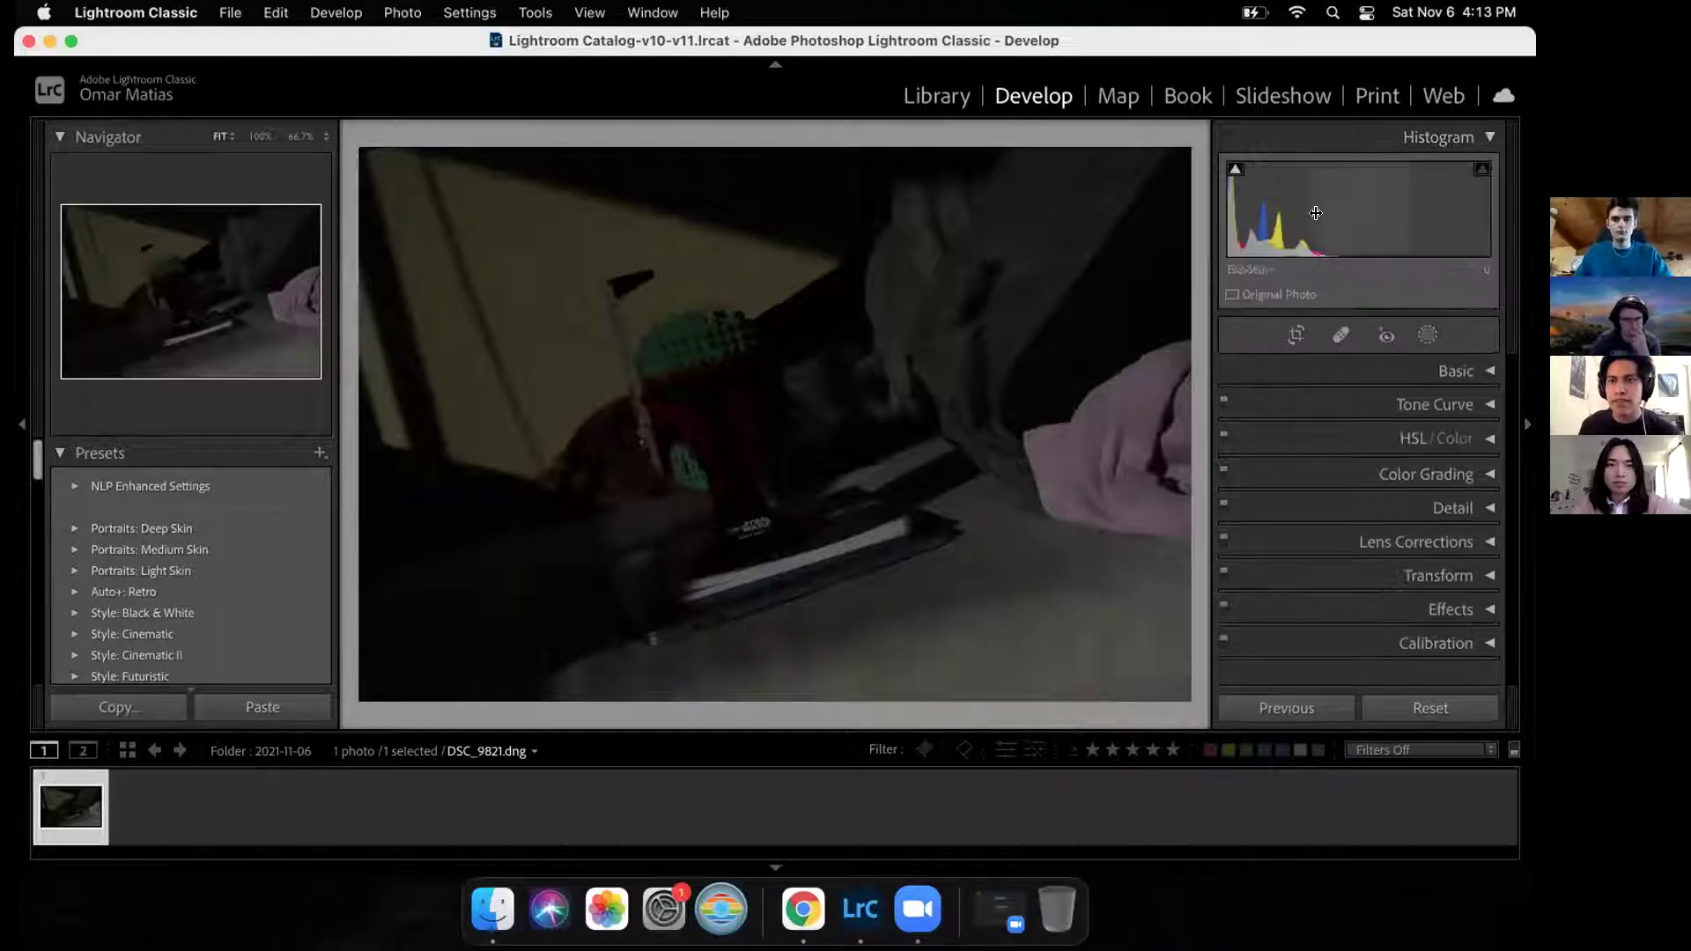
left_click(1236, 170)
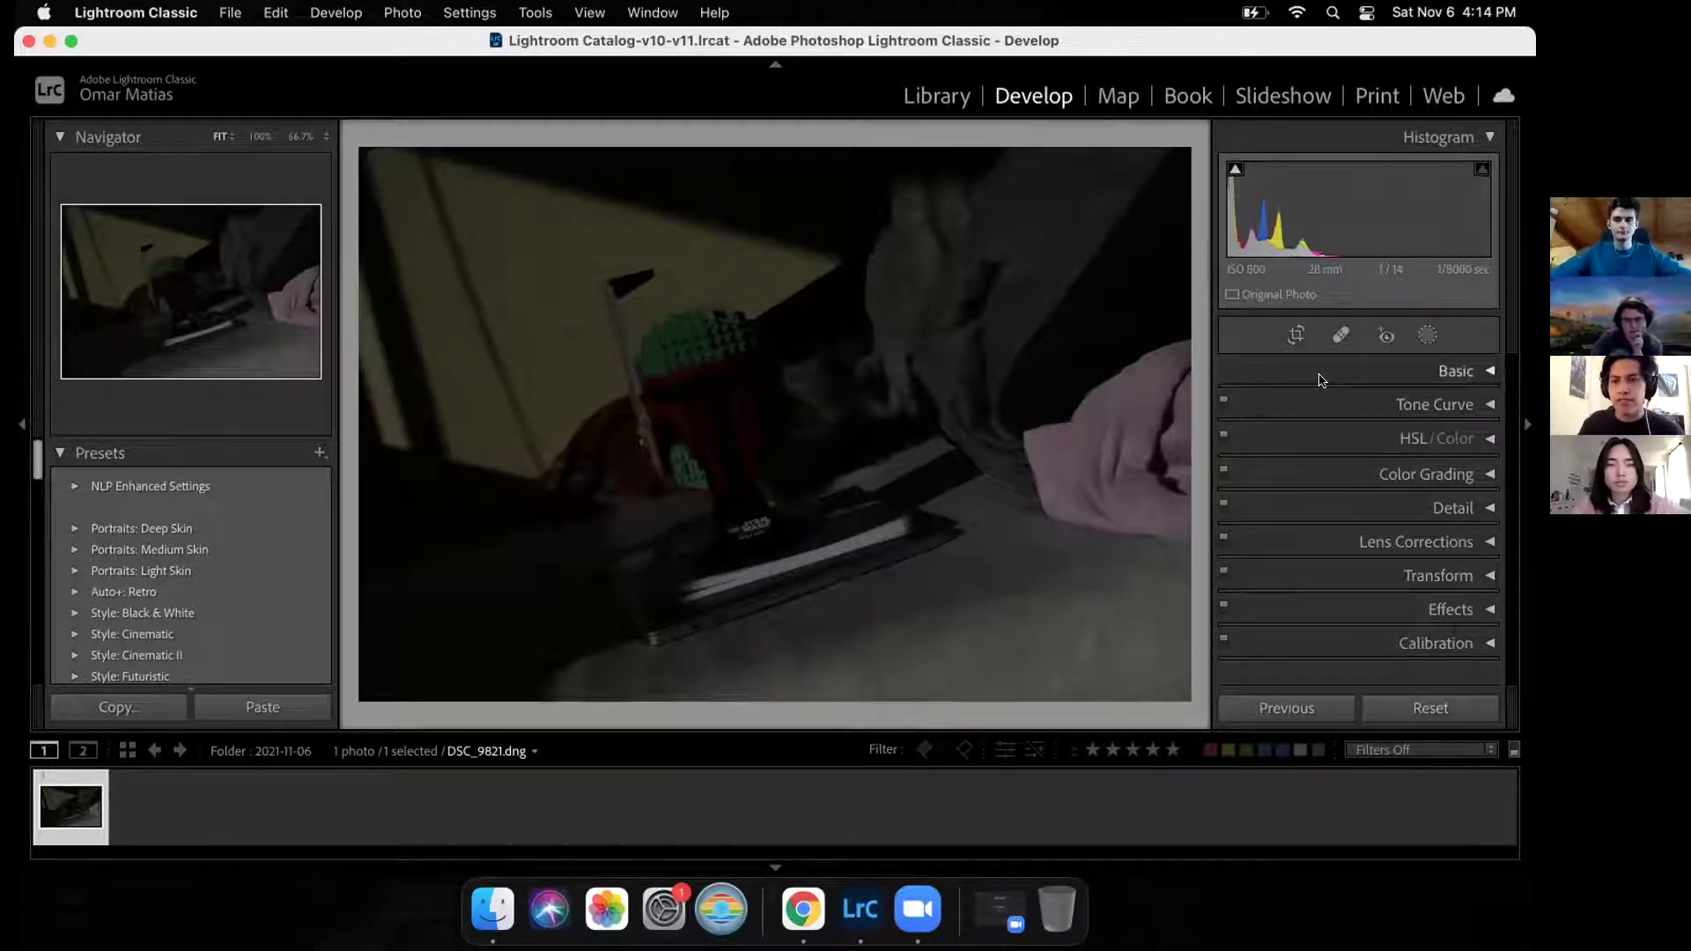
Step: Start cropping the photo and give the crop a custom aspect ratio of 1 x 1.67
left_click(1294, 337)
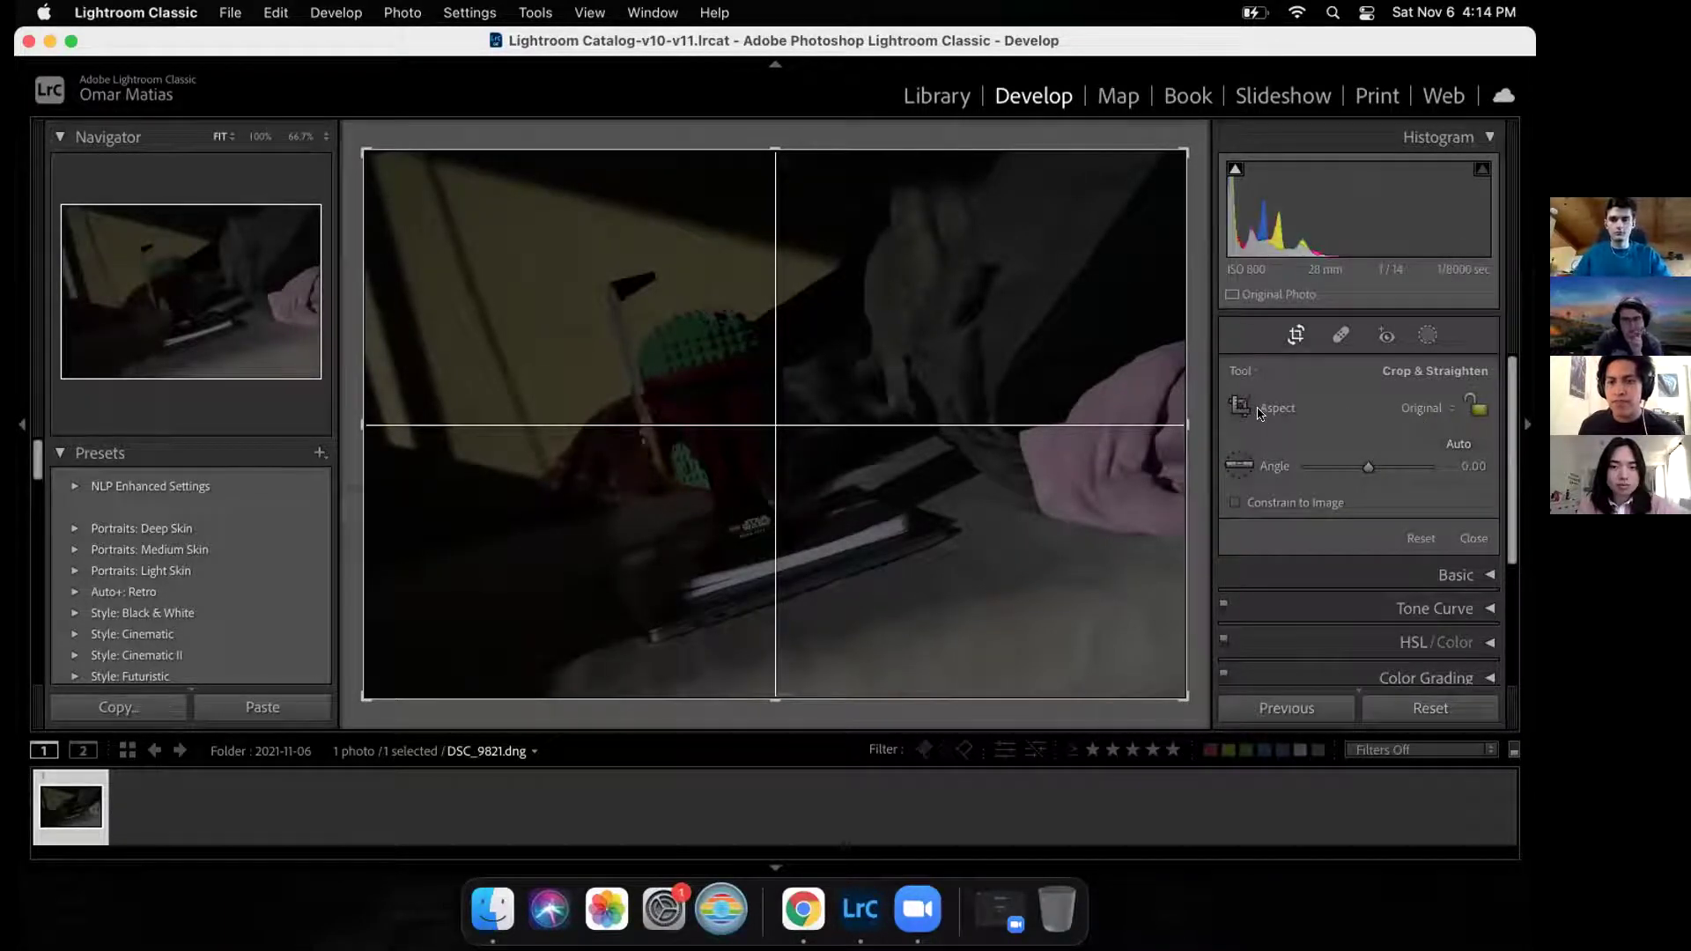
left_click(1427, 409)
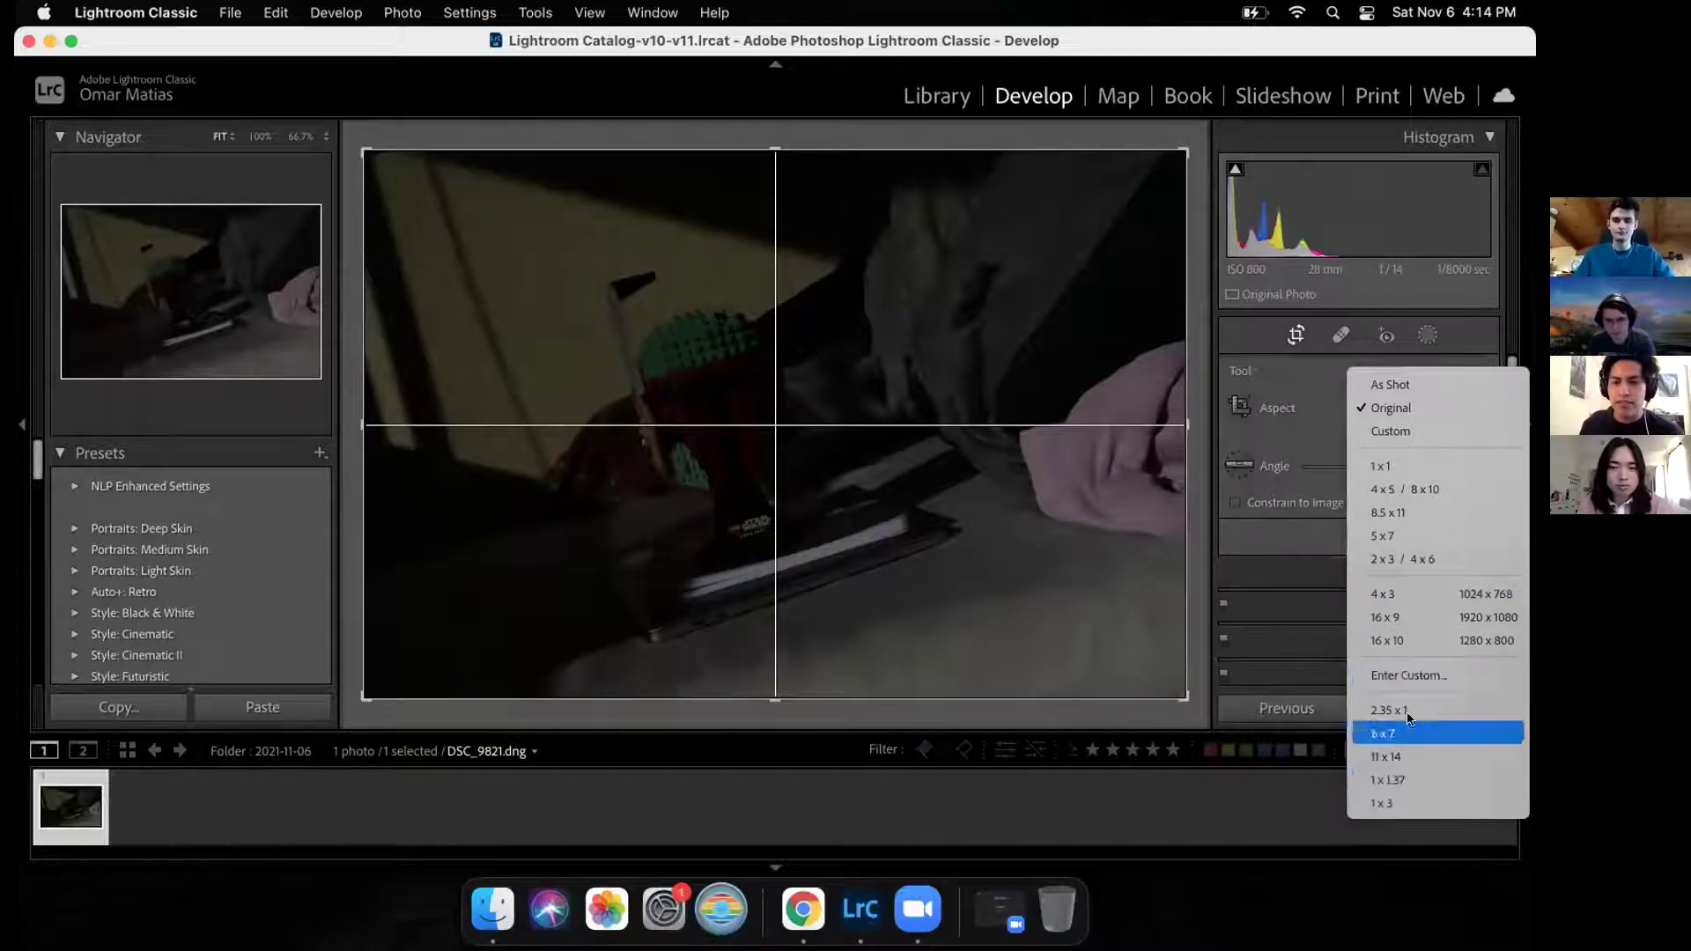
left_click(1372, 669)
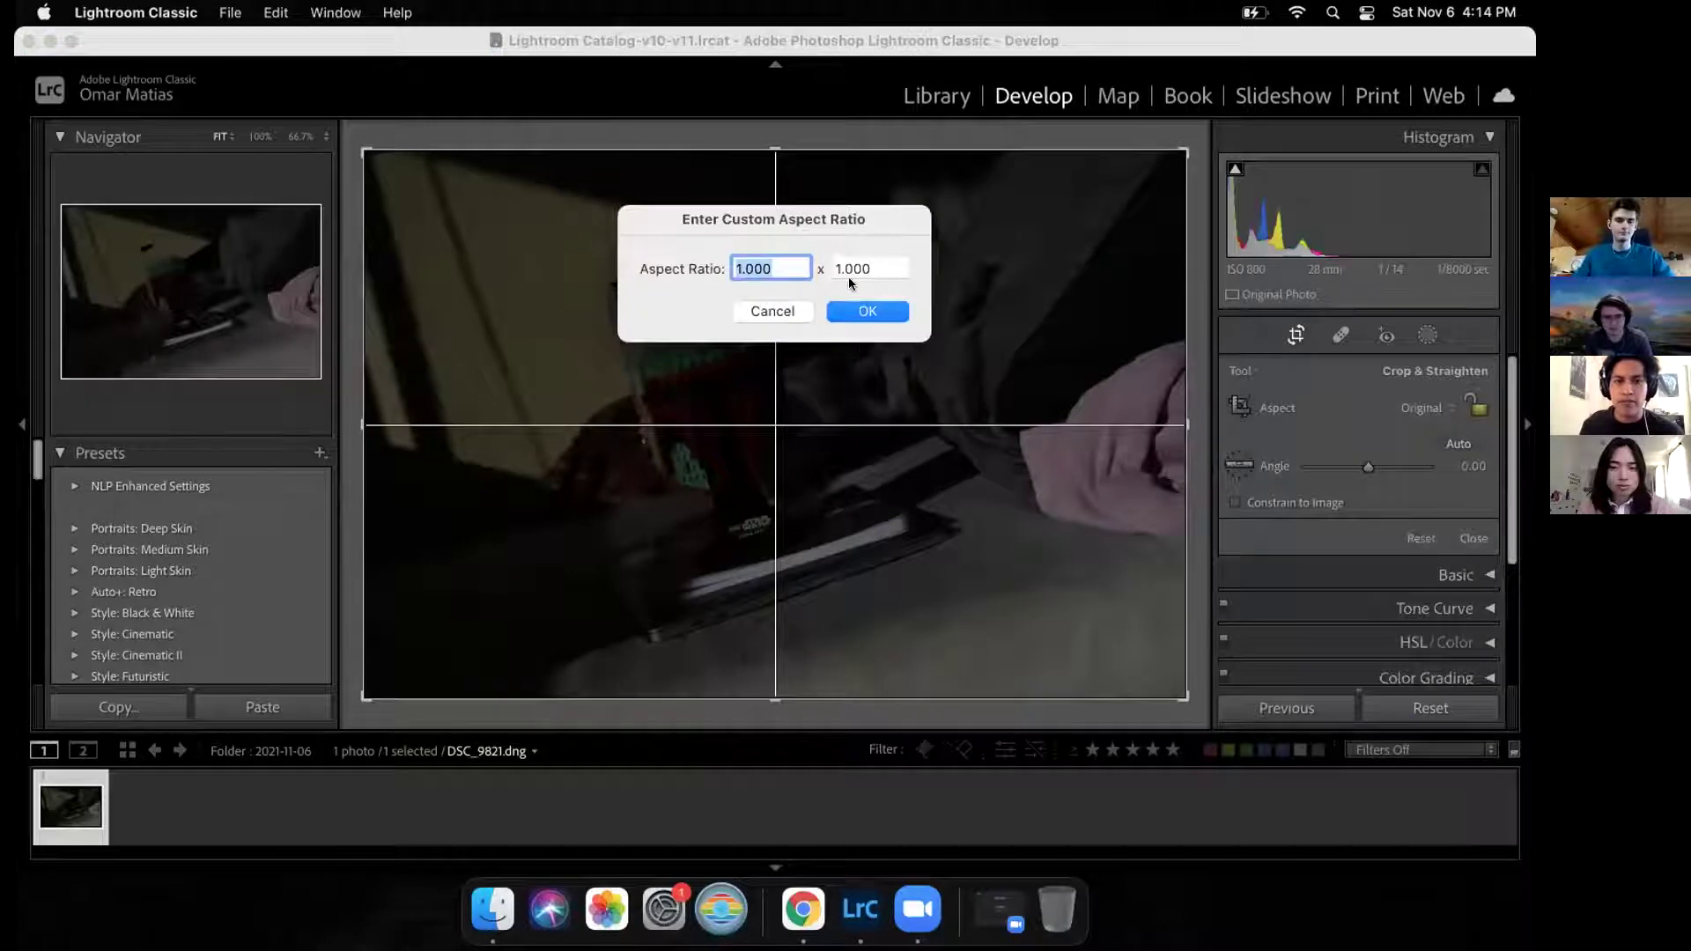
left_click(865, 273)
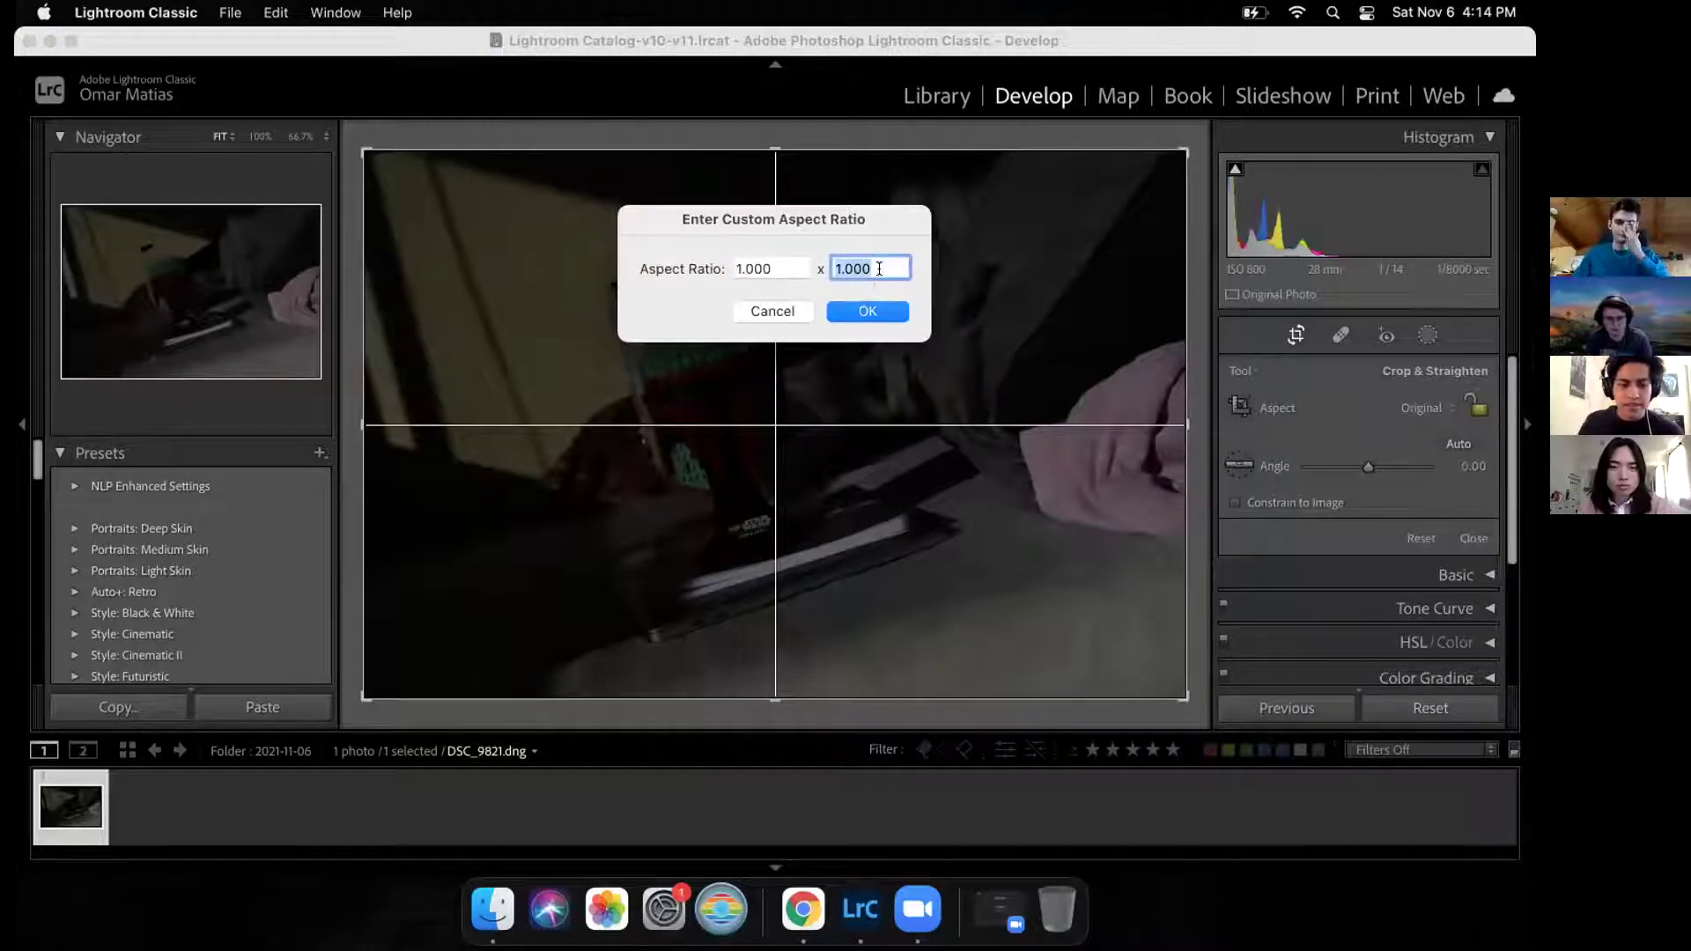
type("1.67")
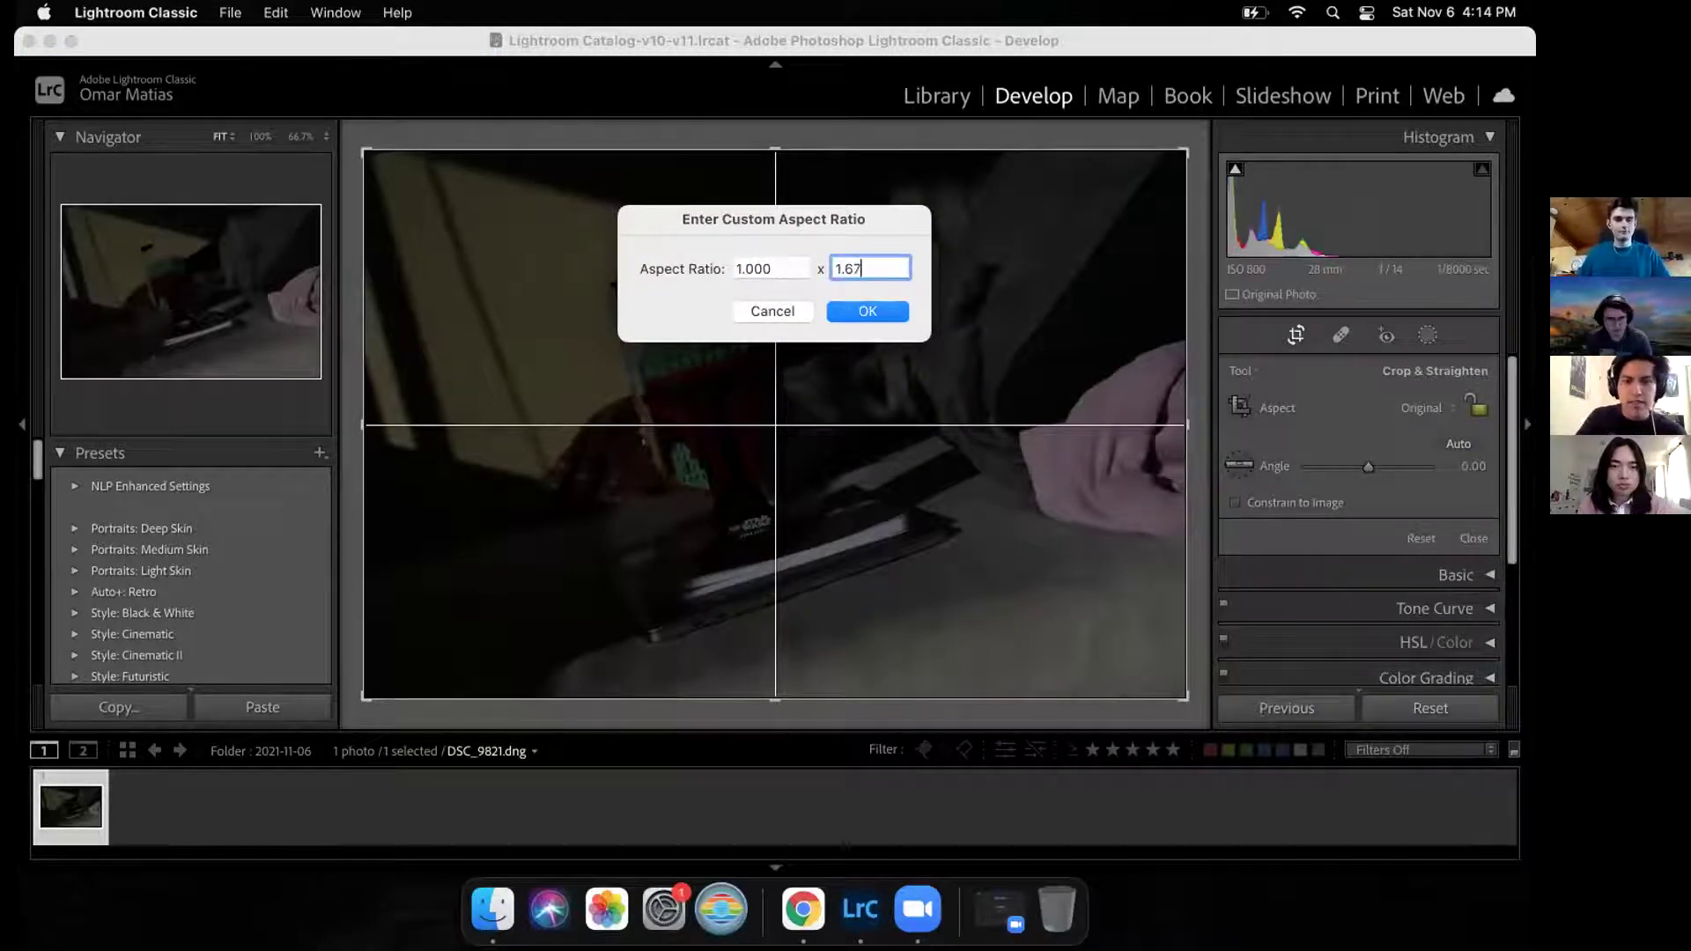
key("Return")
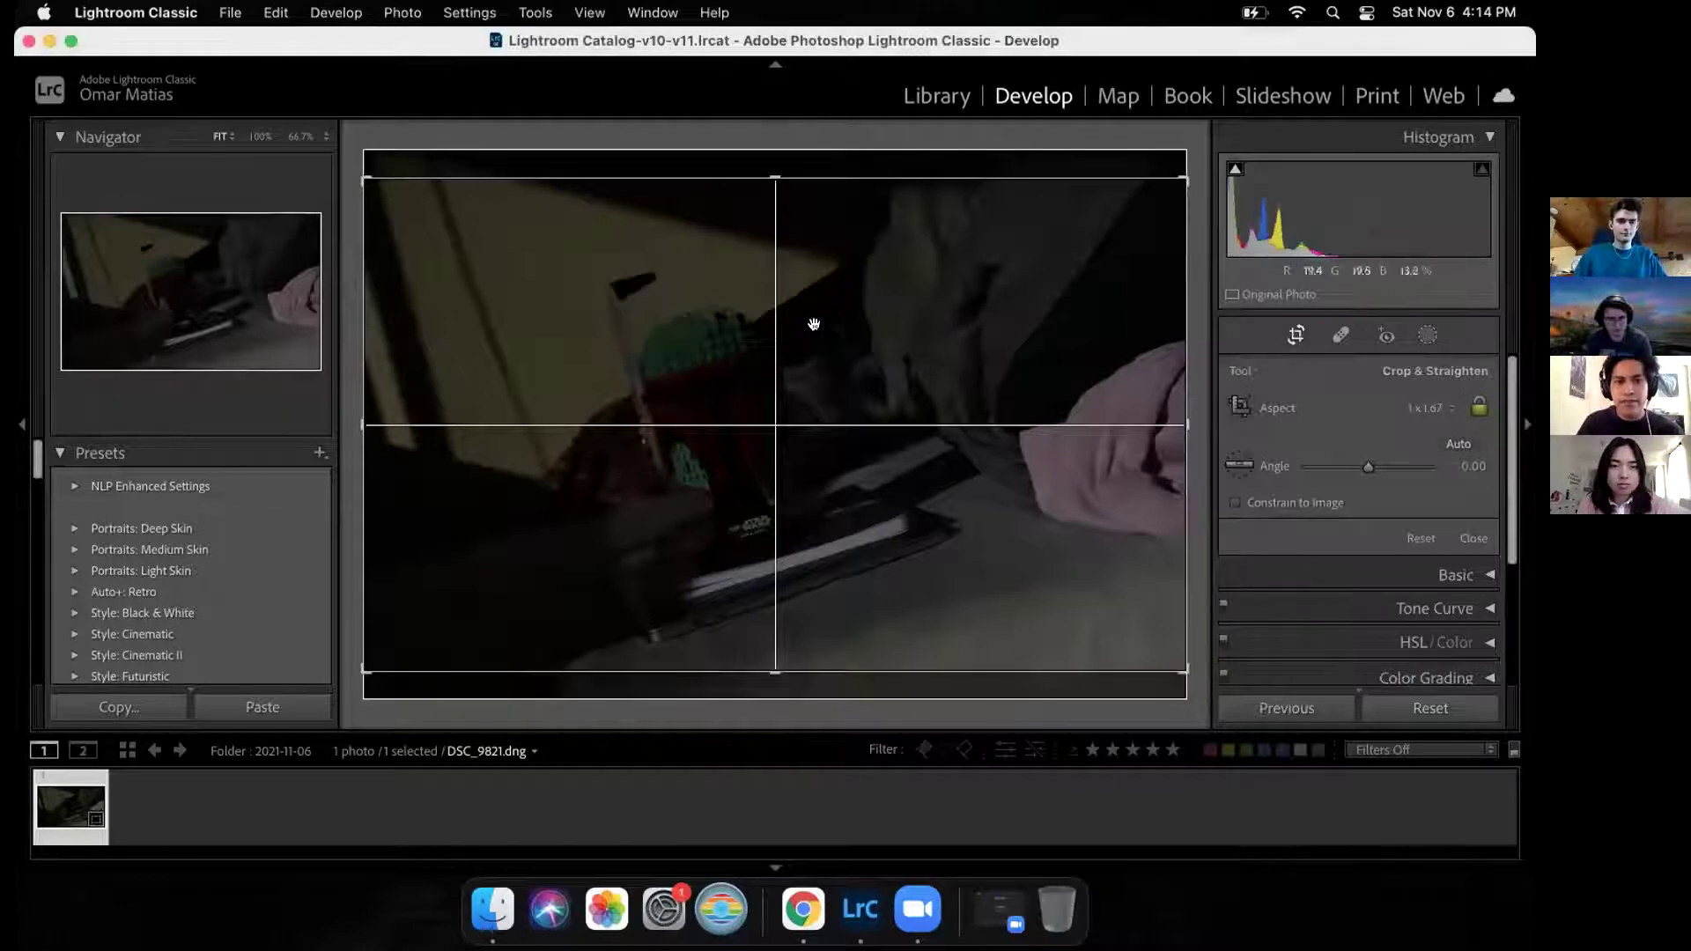
Step: Change the crop aspect ratio to 1 x 1, reposition the photo in the frame and straighten it to an angle of 15.04
left_click(1429, 409)
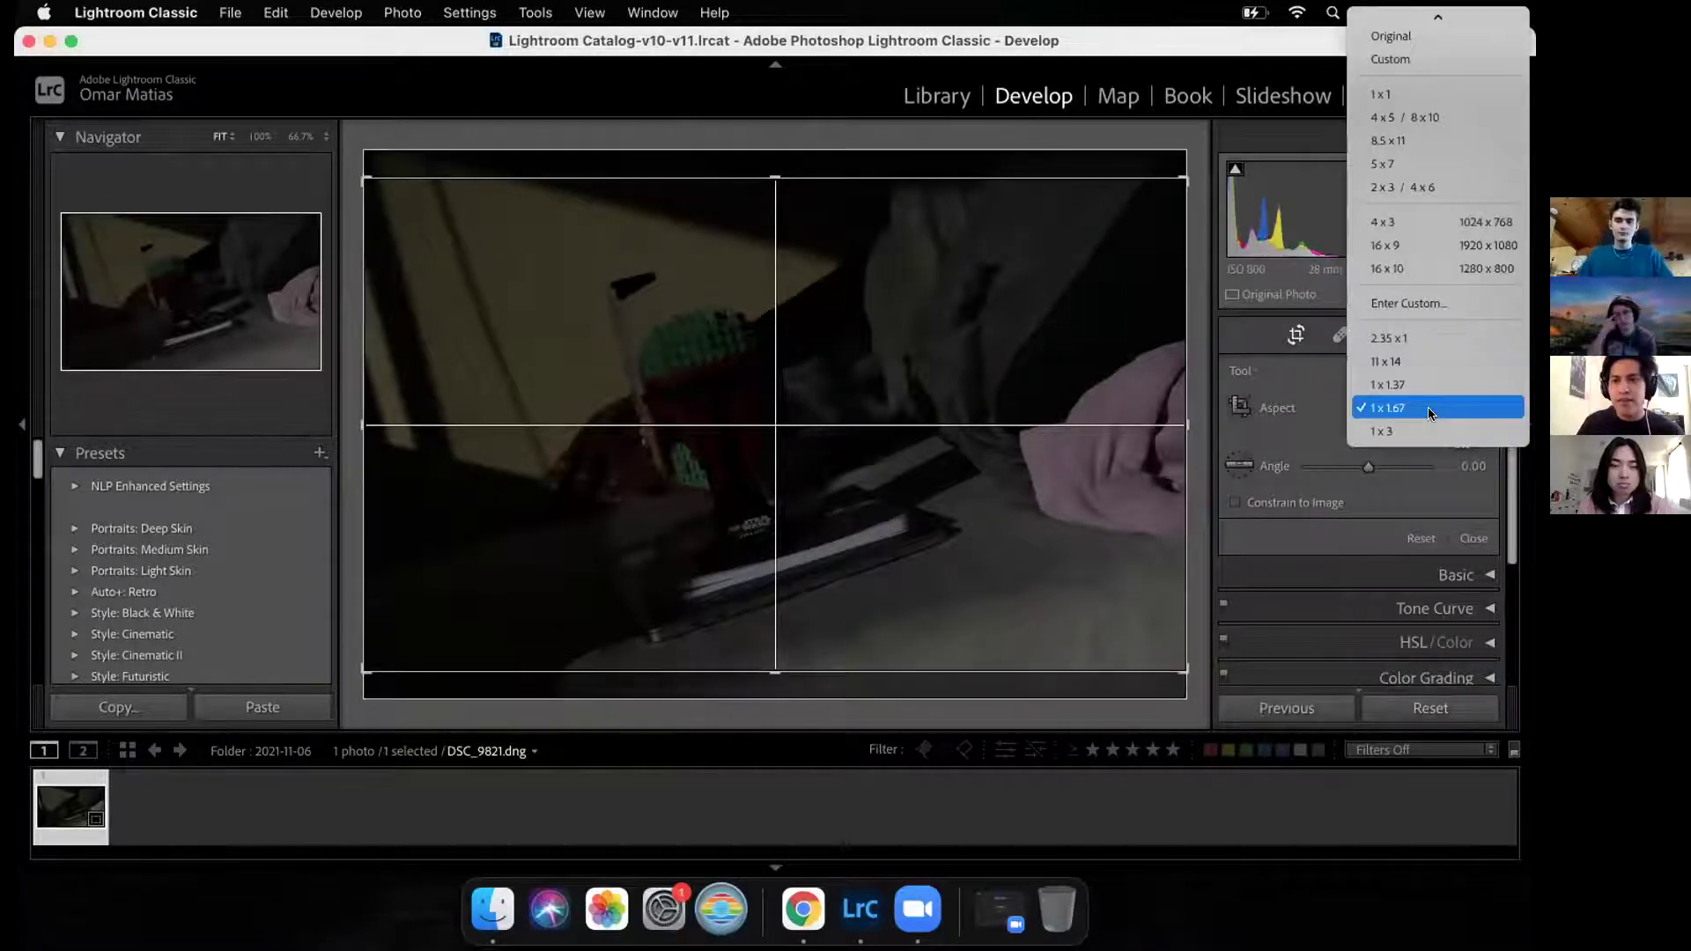
left_click(1414, 95)
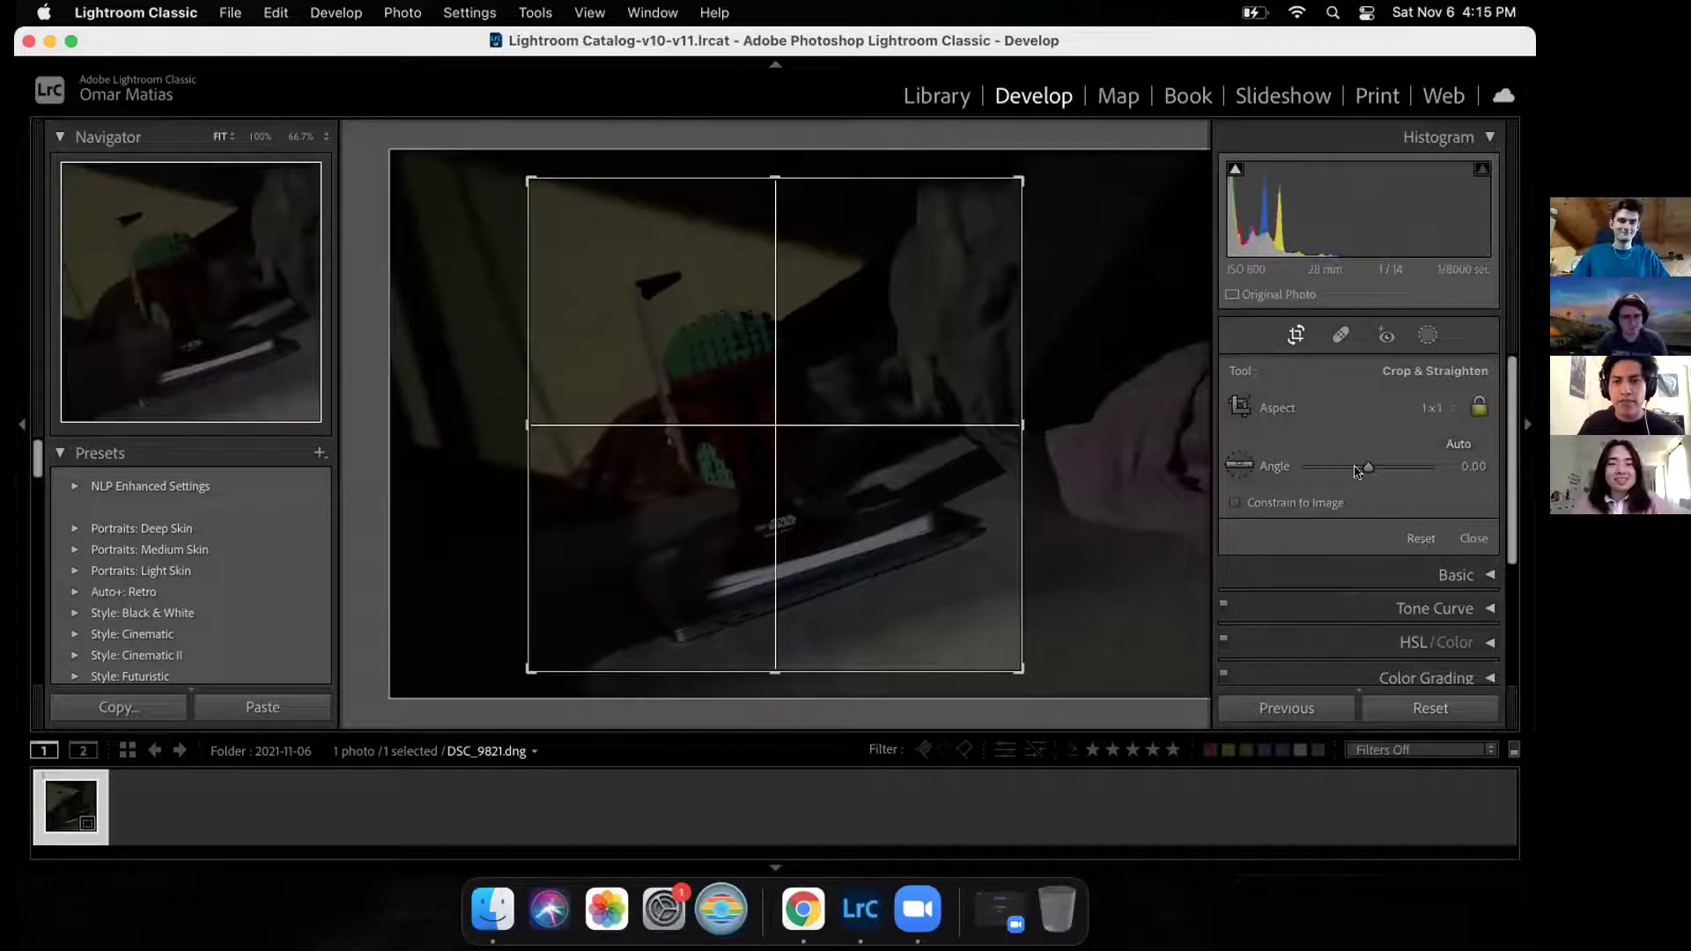
left_click_drag(1364, 467, 1383, 473)
left_click_drag(853, 382, 873, 381)
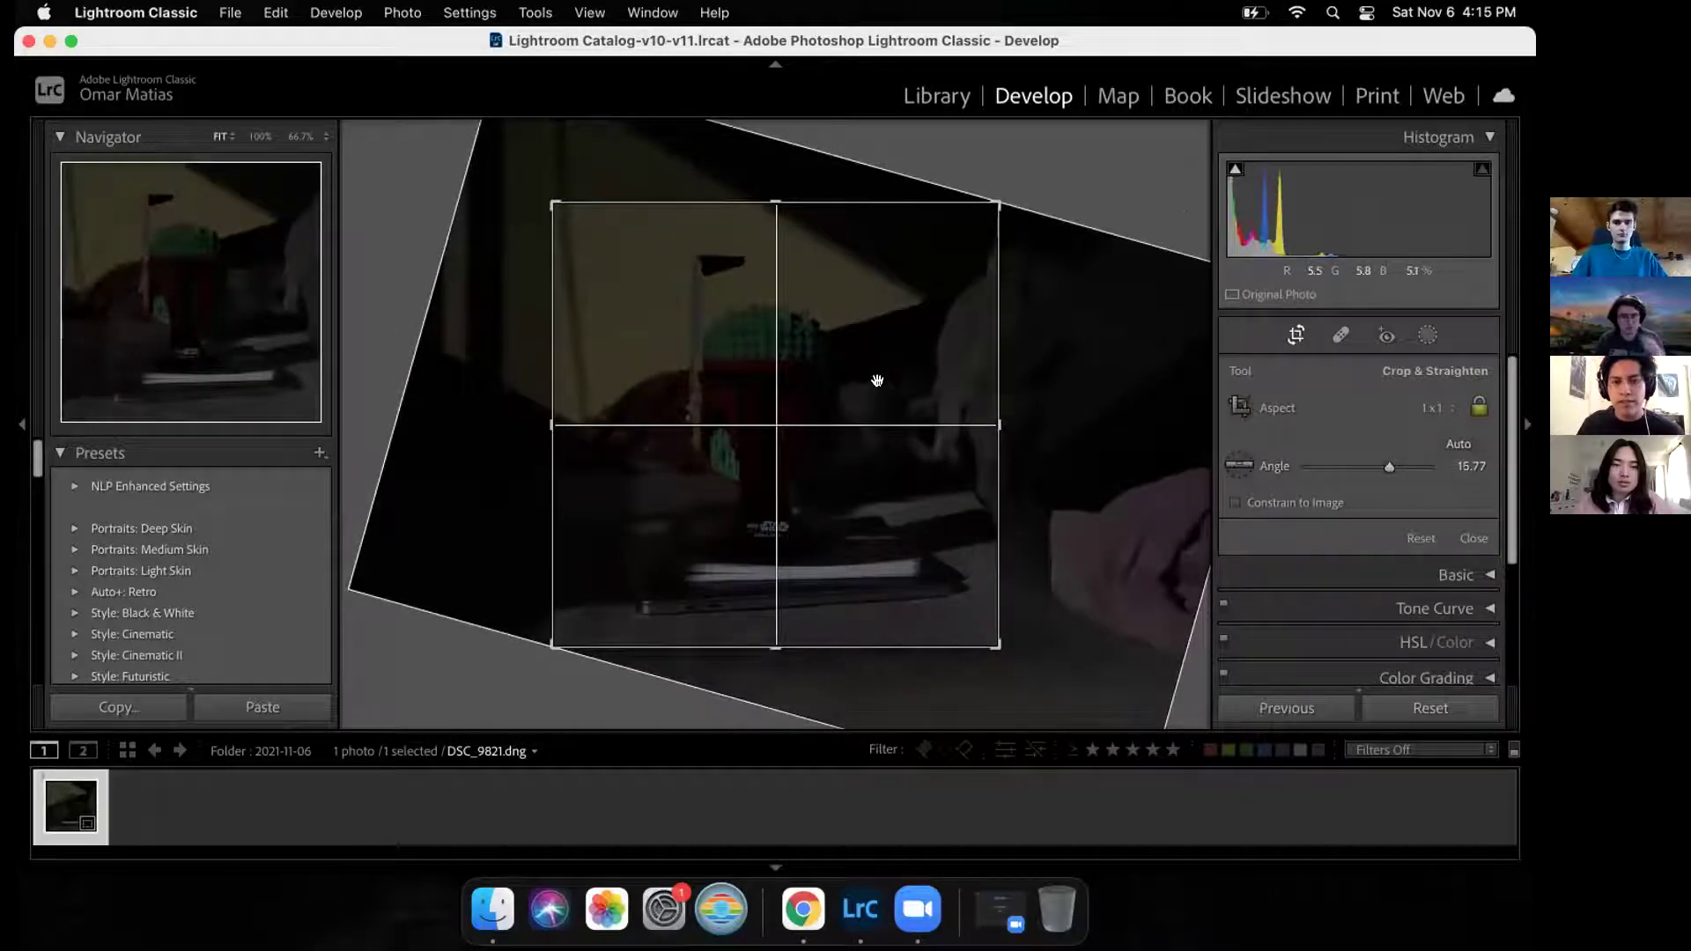
left_click_drag(1389, 468, 1388, 473)
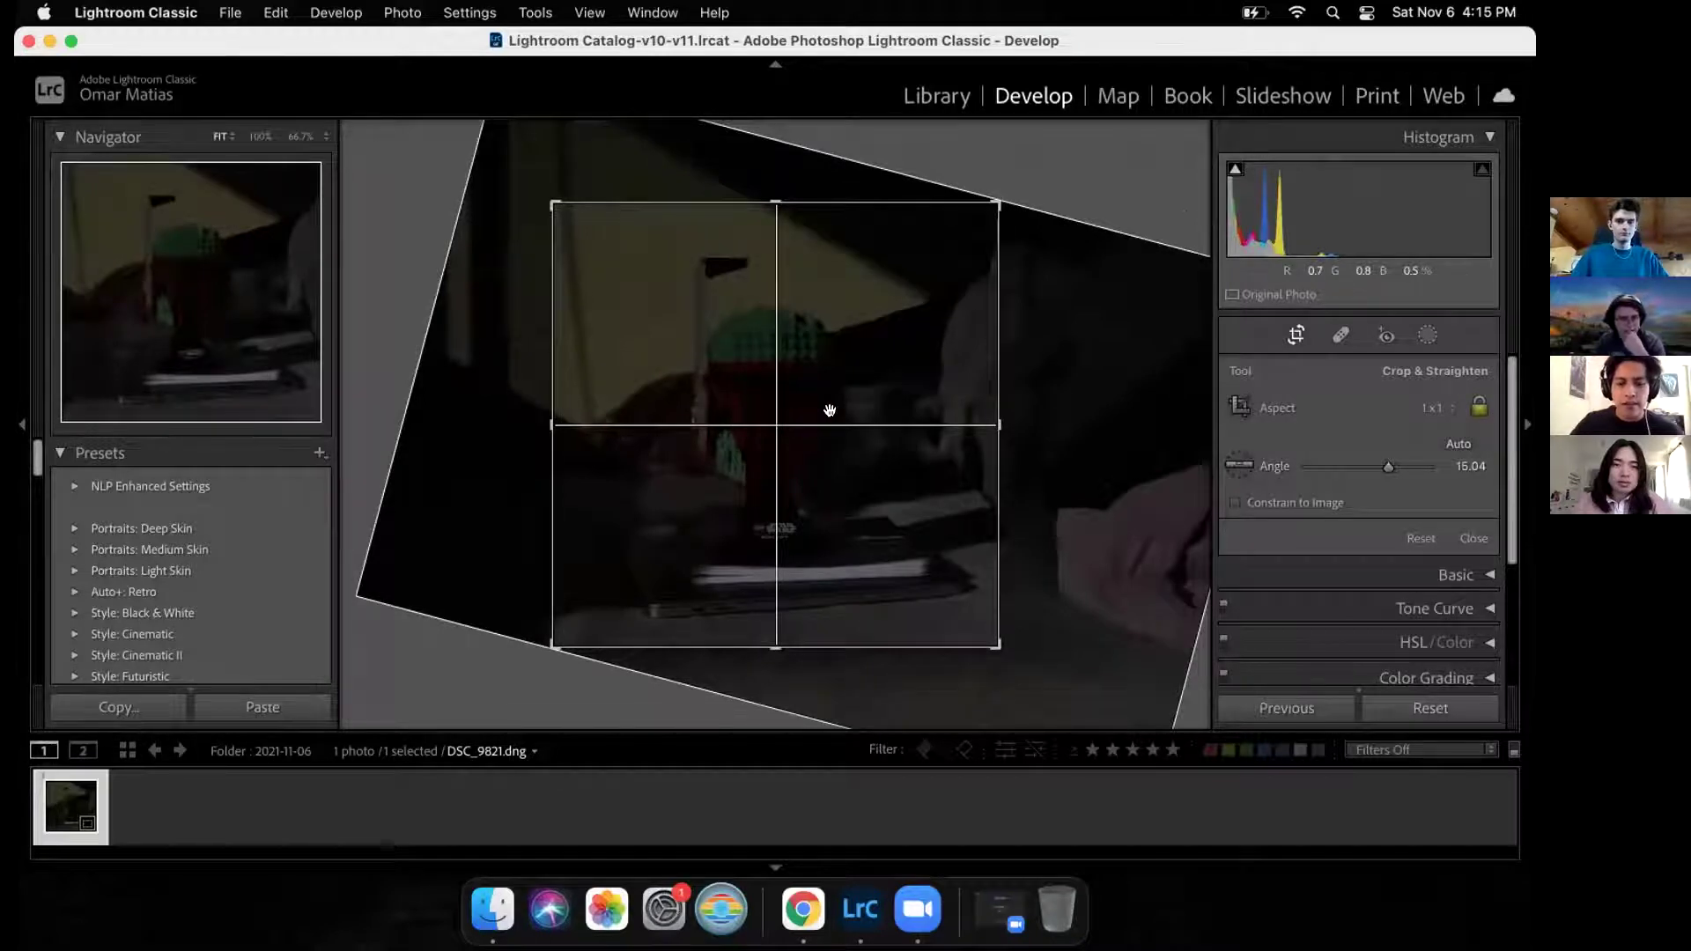
Step: Cycle through the crop guide overlays to the evenly spaced rule-of-thirds grid, fine-tune the framing and apply the crop
key("o")
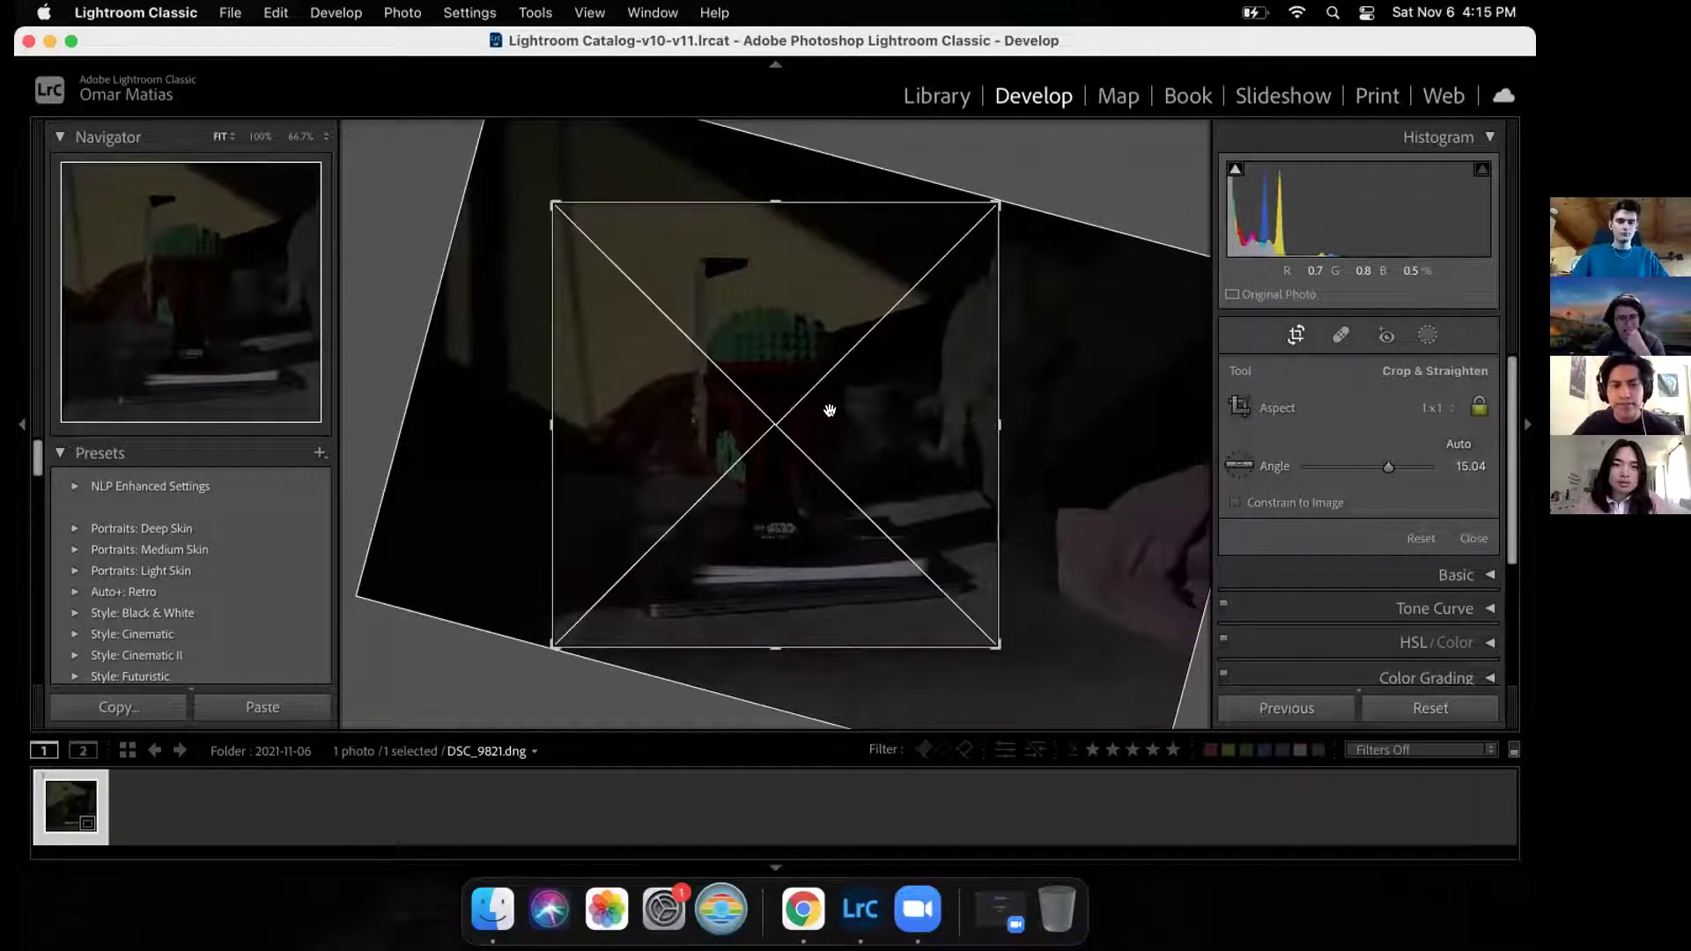
key("o")
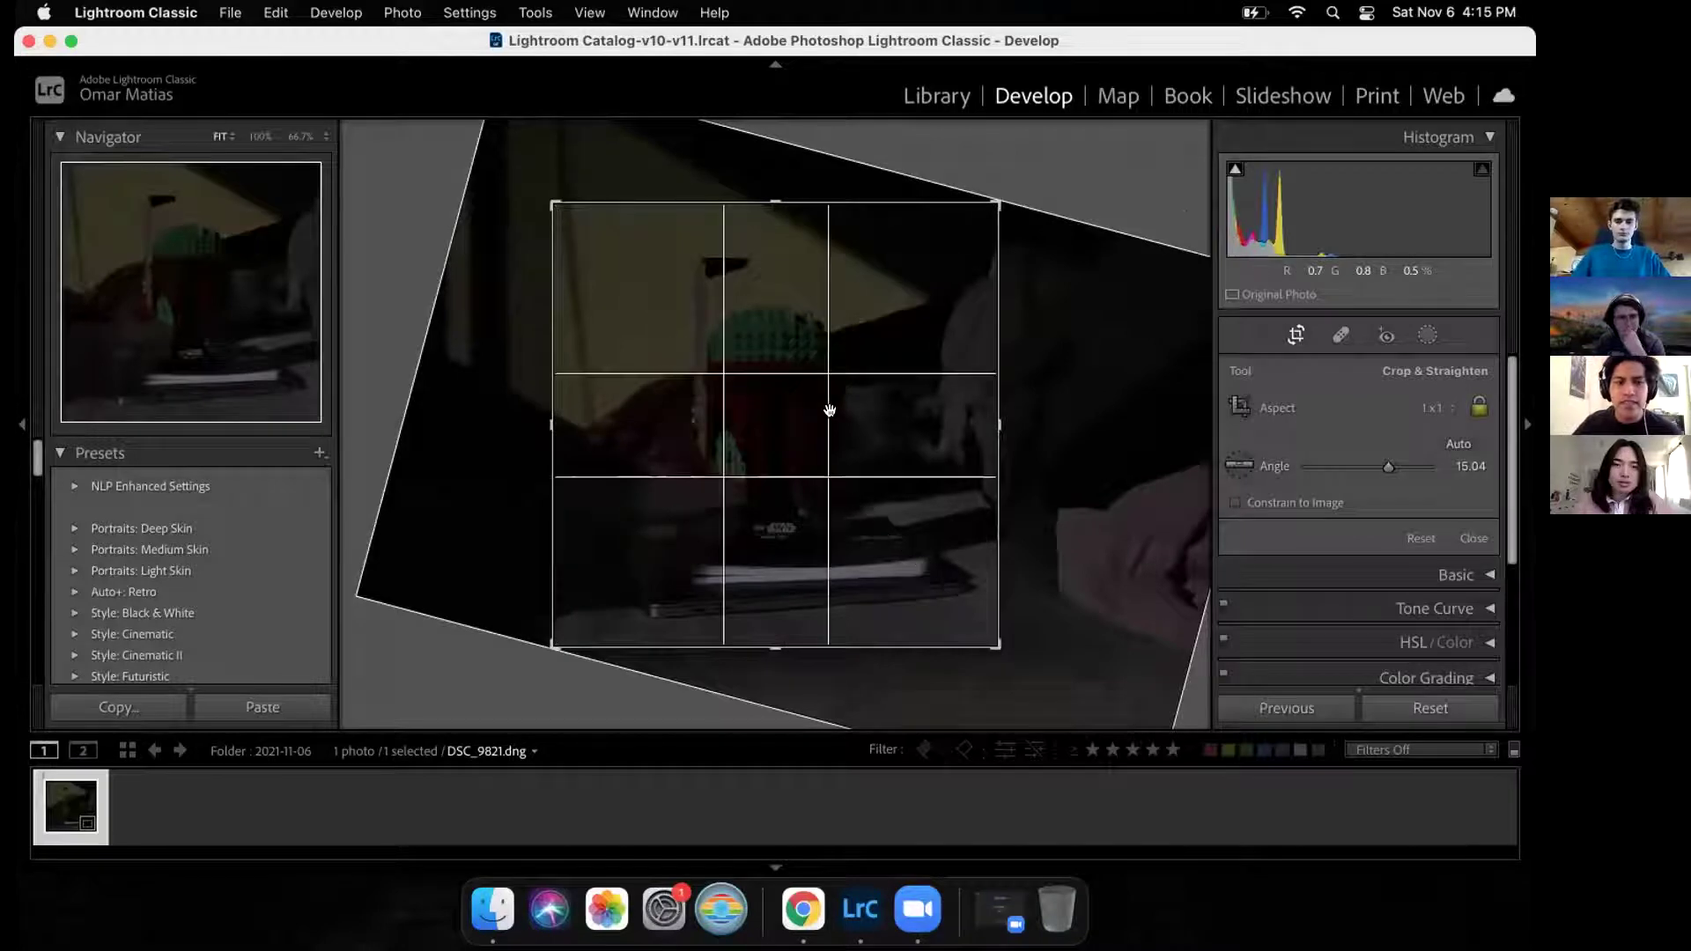
key("o")
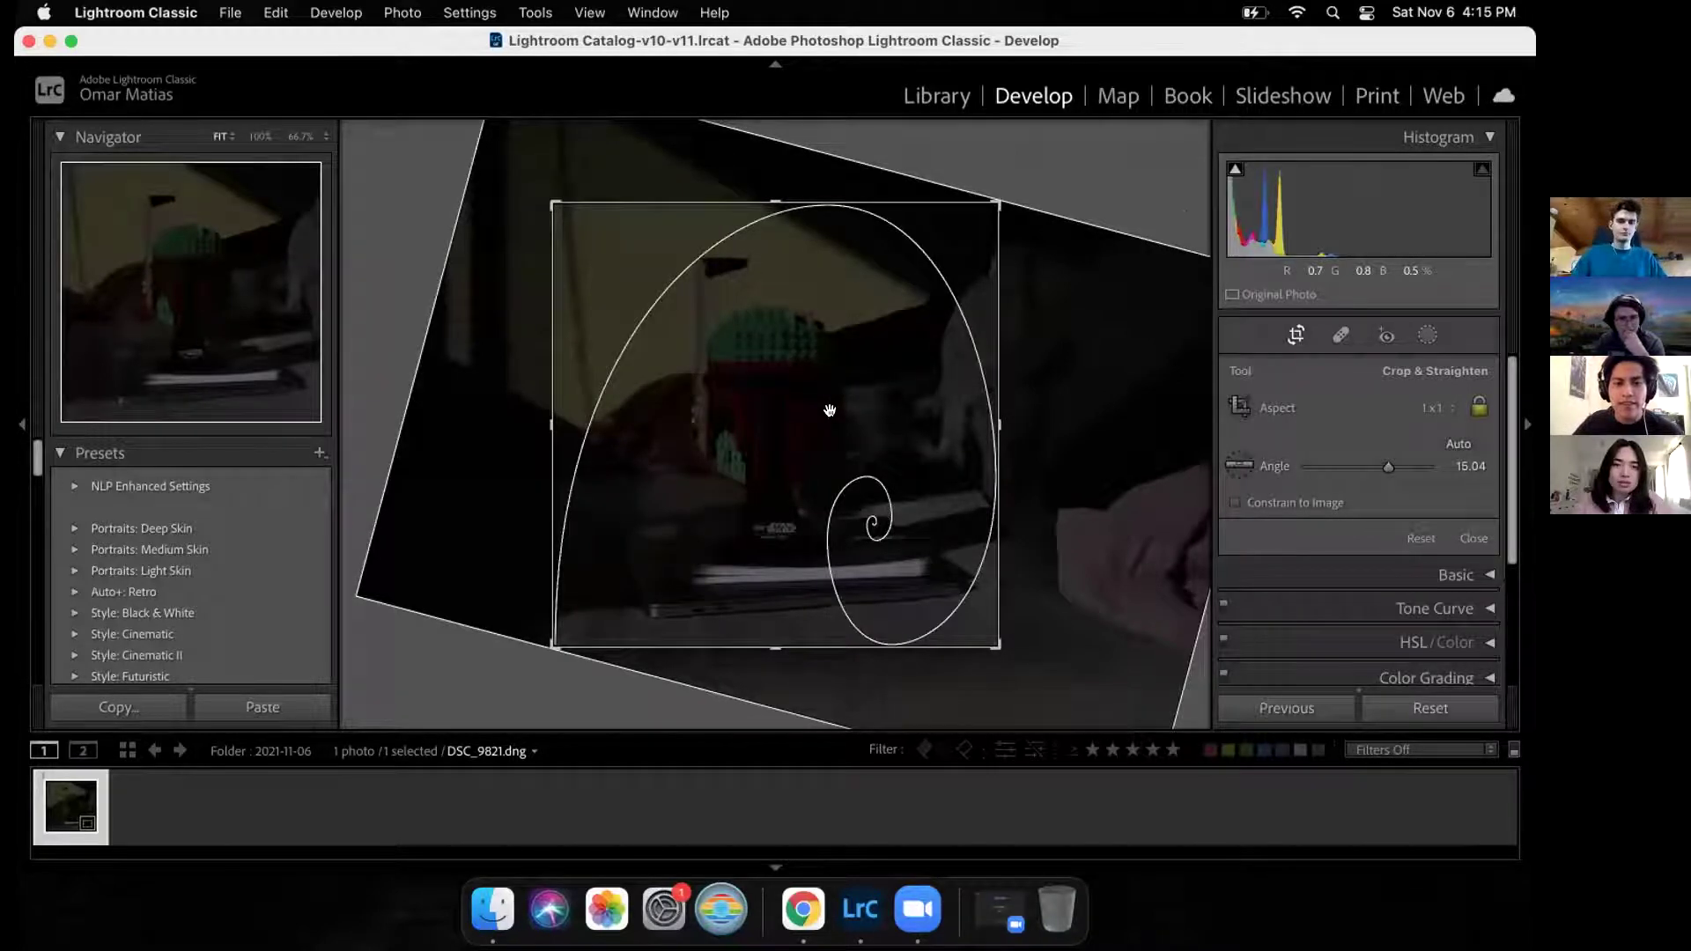
key("o")
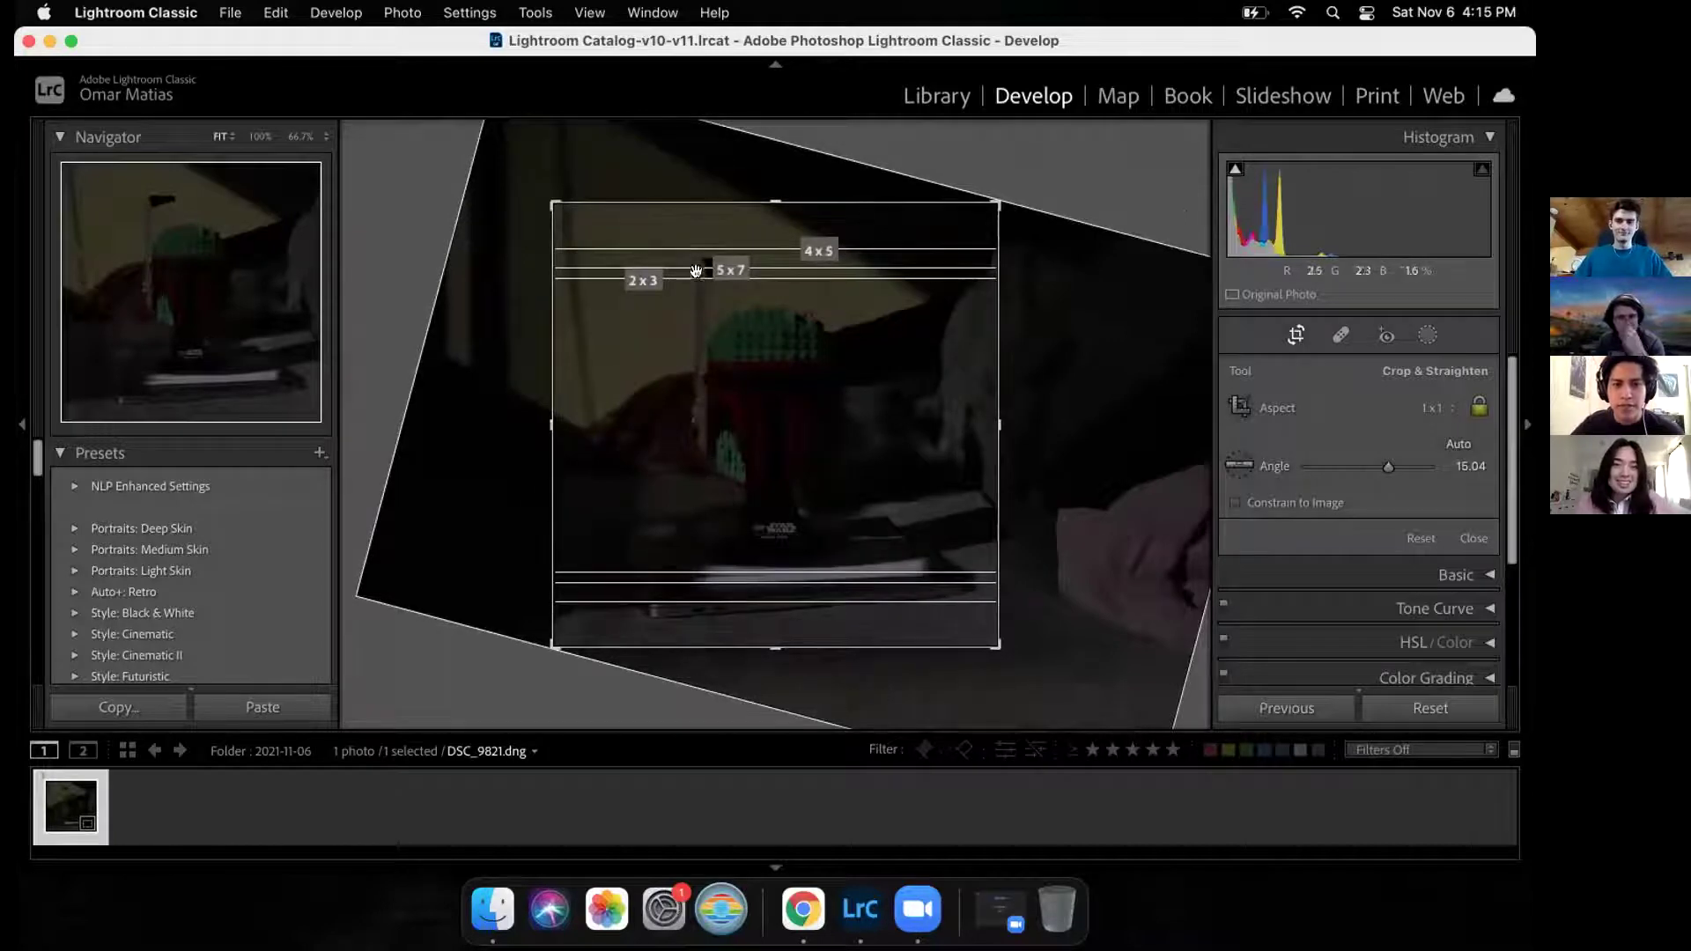
key("o")
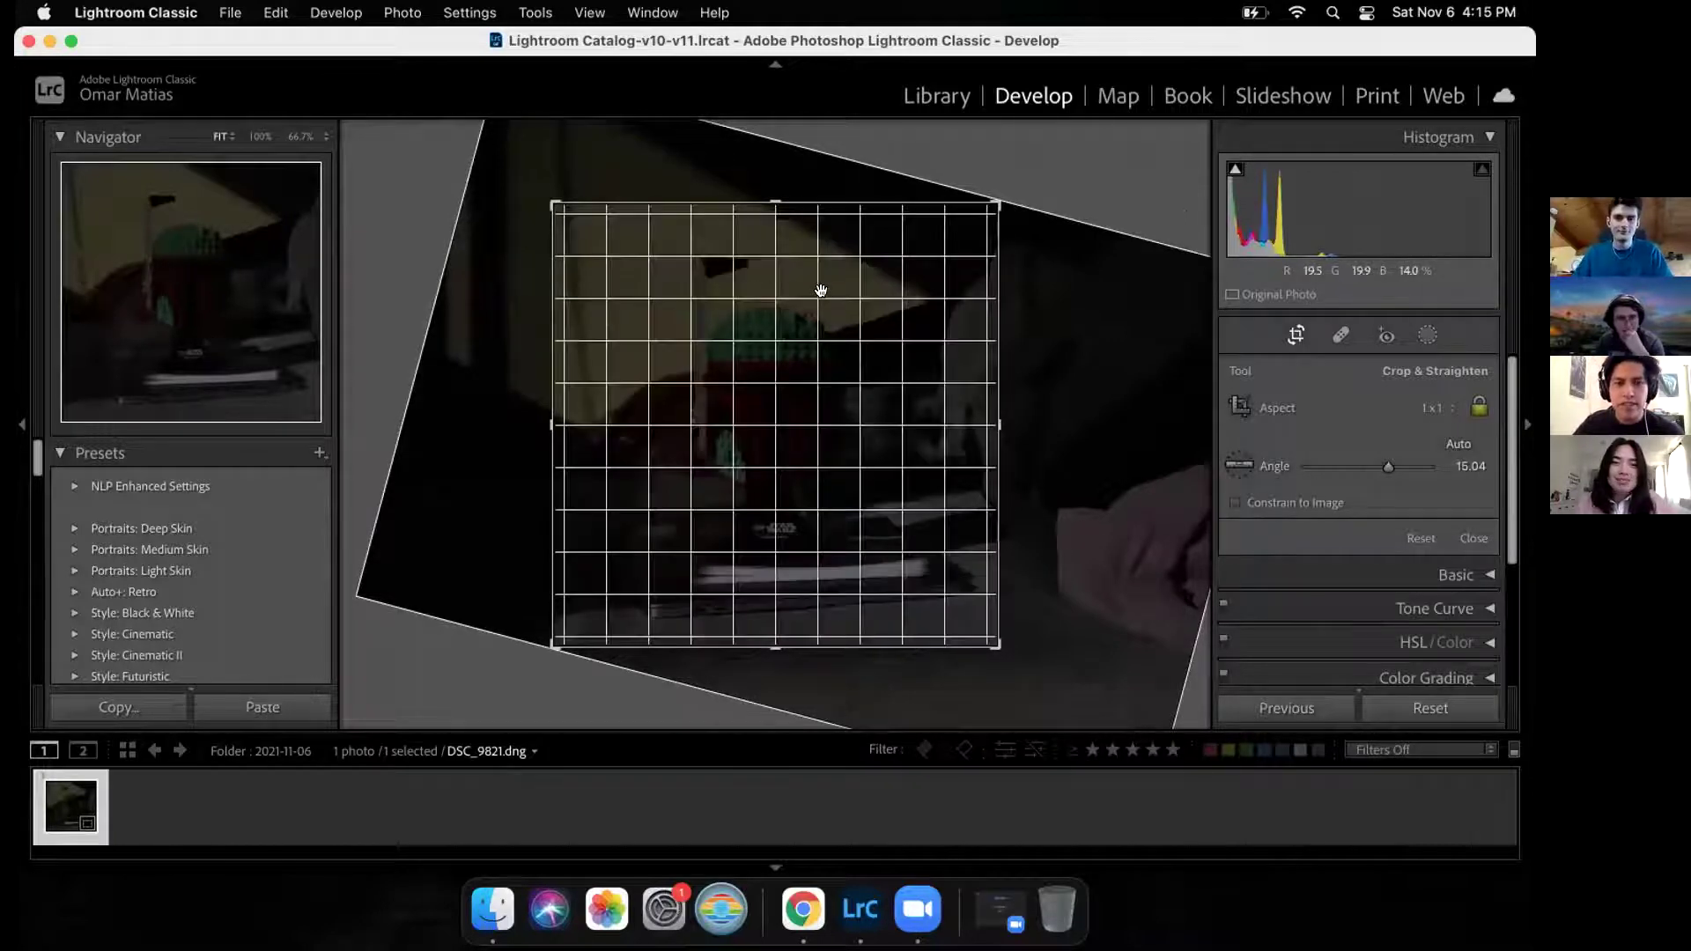
key("o")
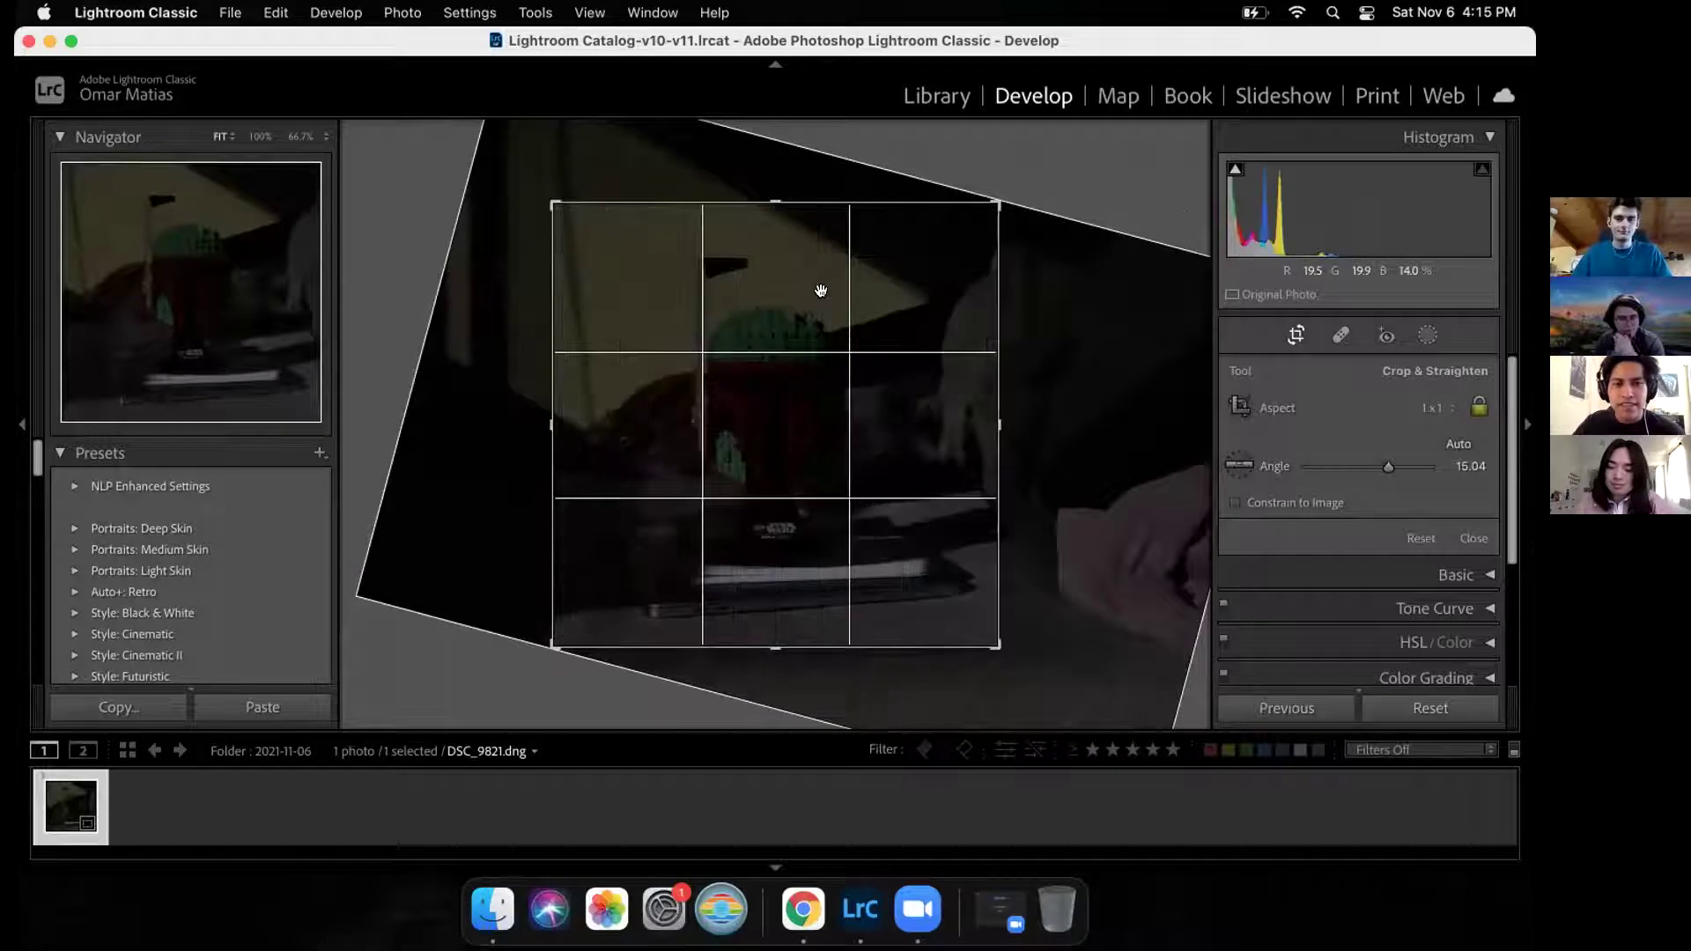
left_click_drag(822, 293, 814, 294)
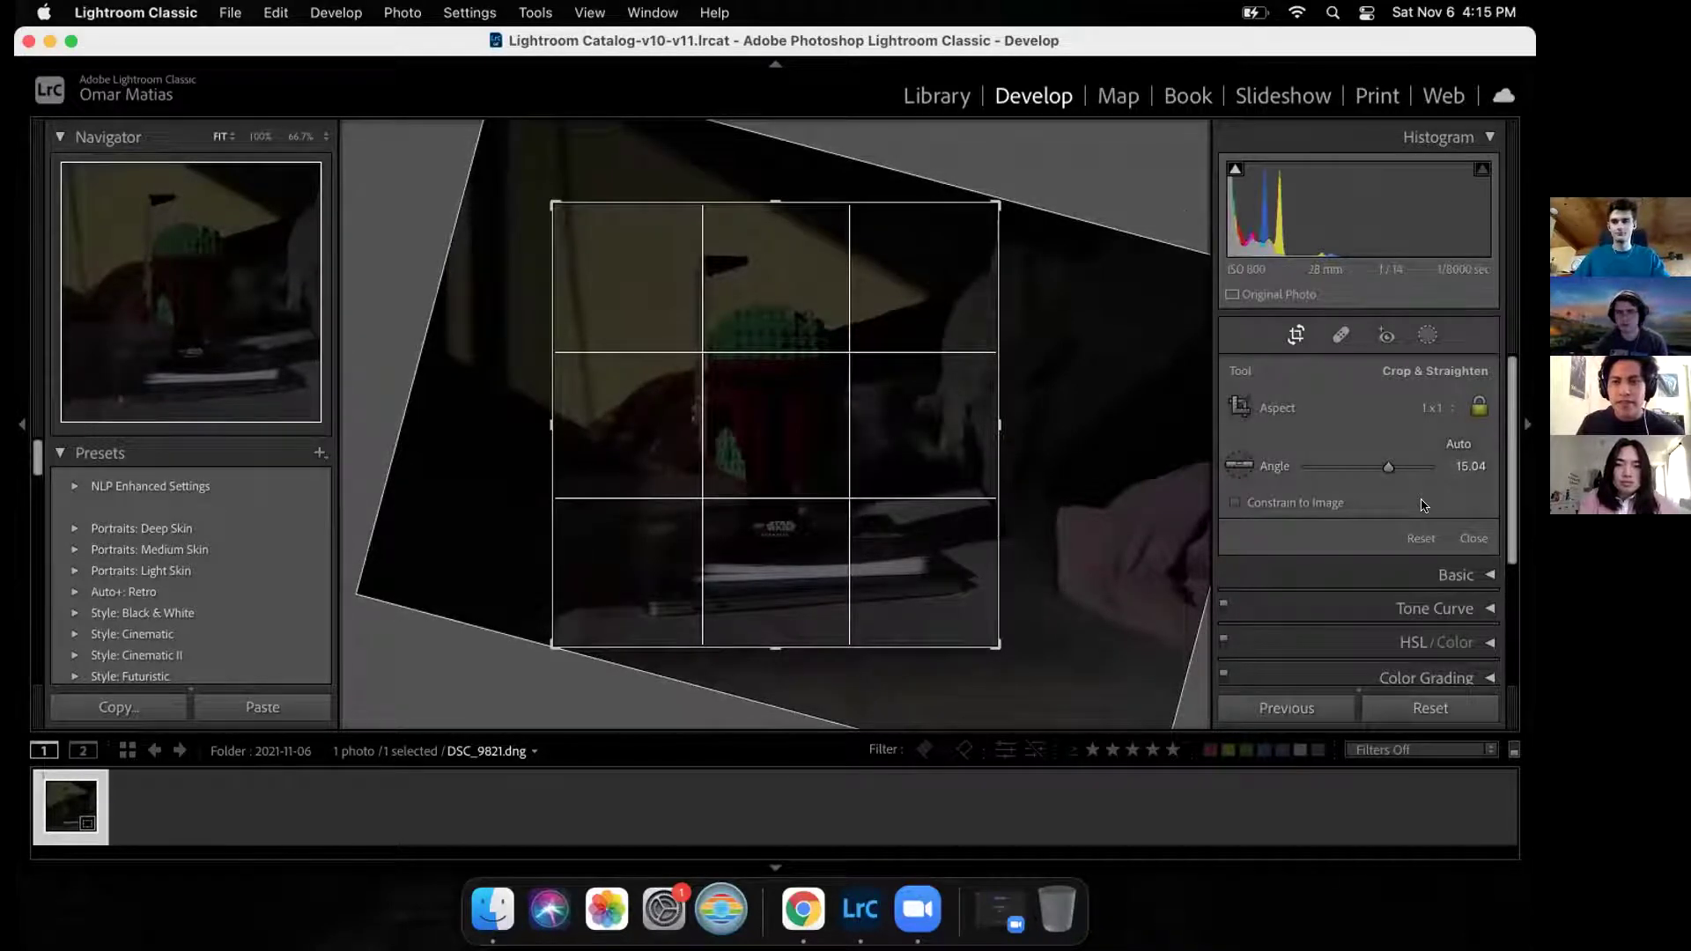
key("Return")
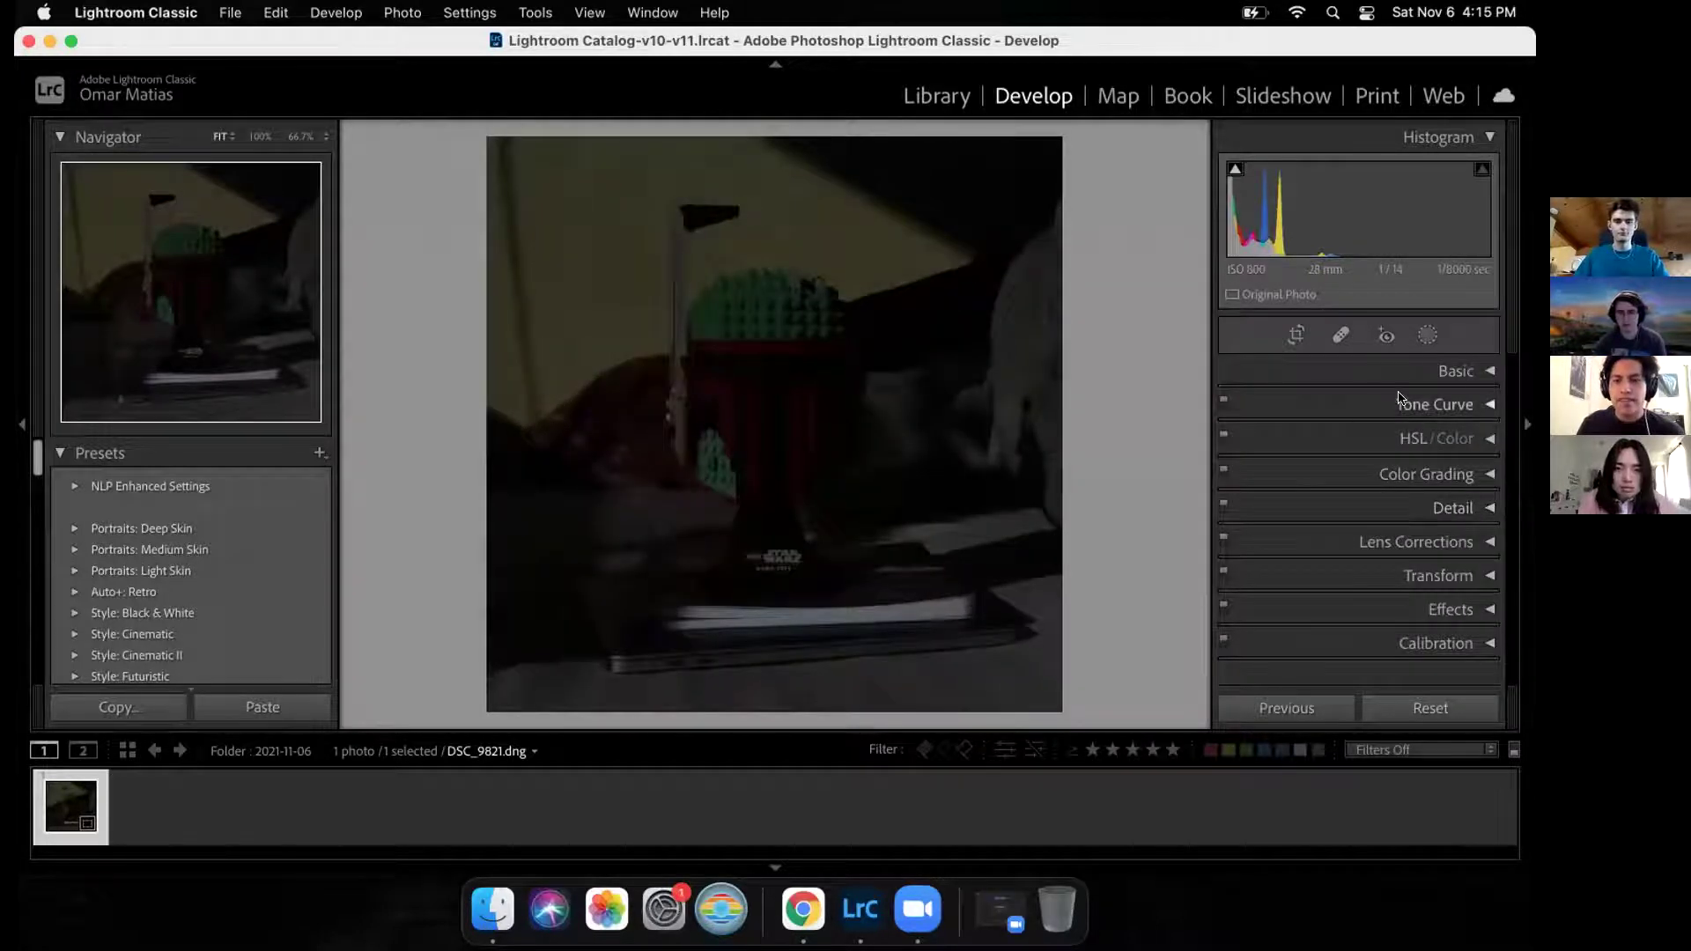
Step: Expand the Basic adjustments and look through the treatment, white balance, tone and presence controls
left_click(1453, 371)
scroll(1345, 477, "down", 5)
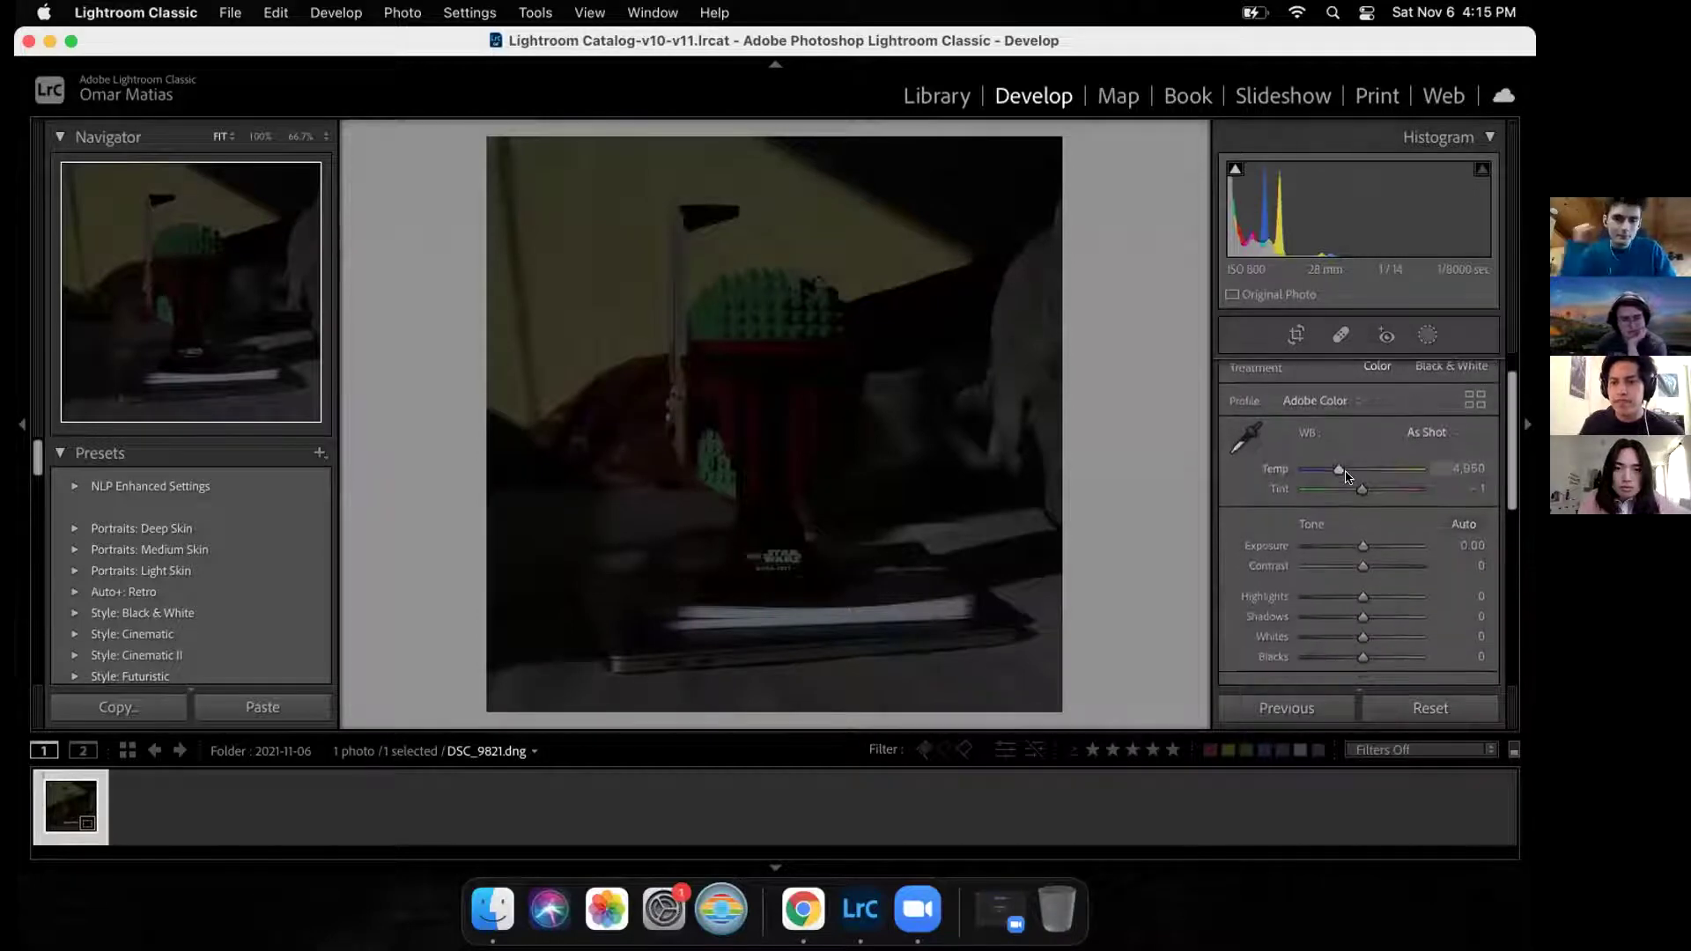
scroll(1344, 477, "down", 2)
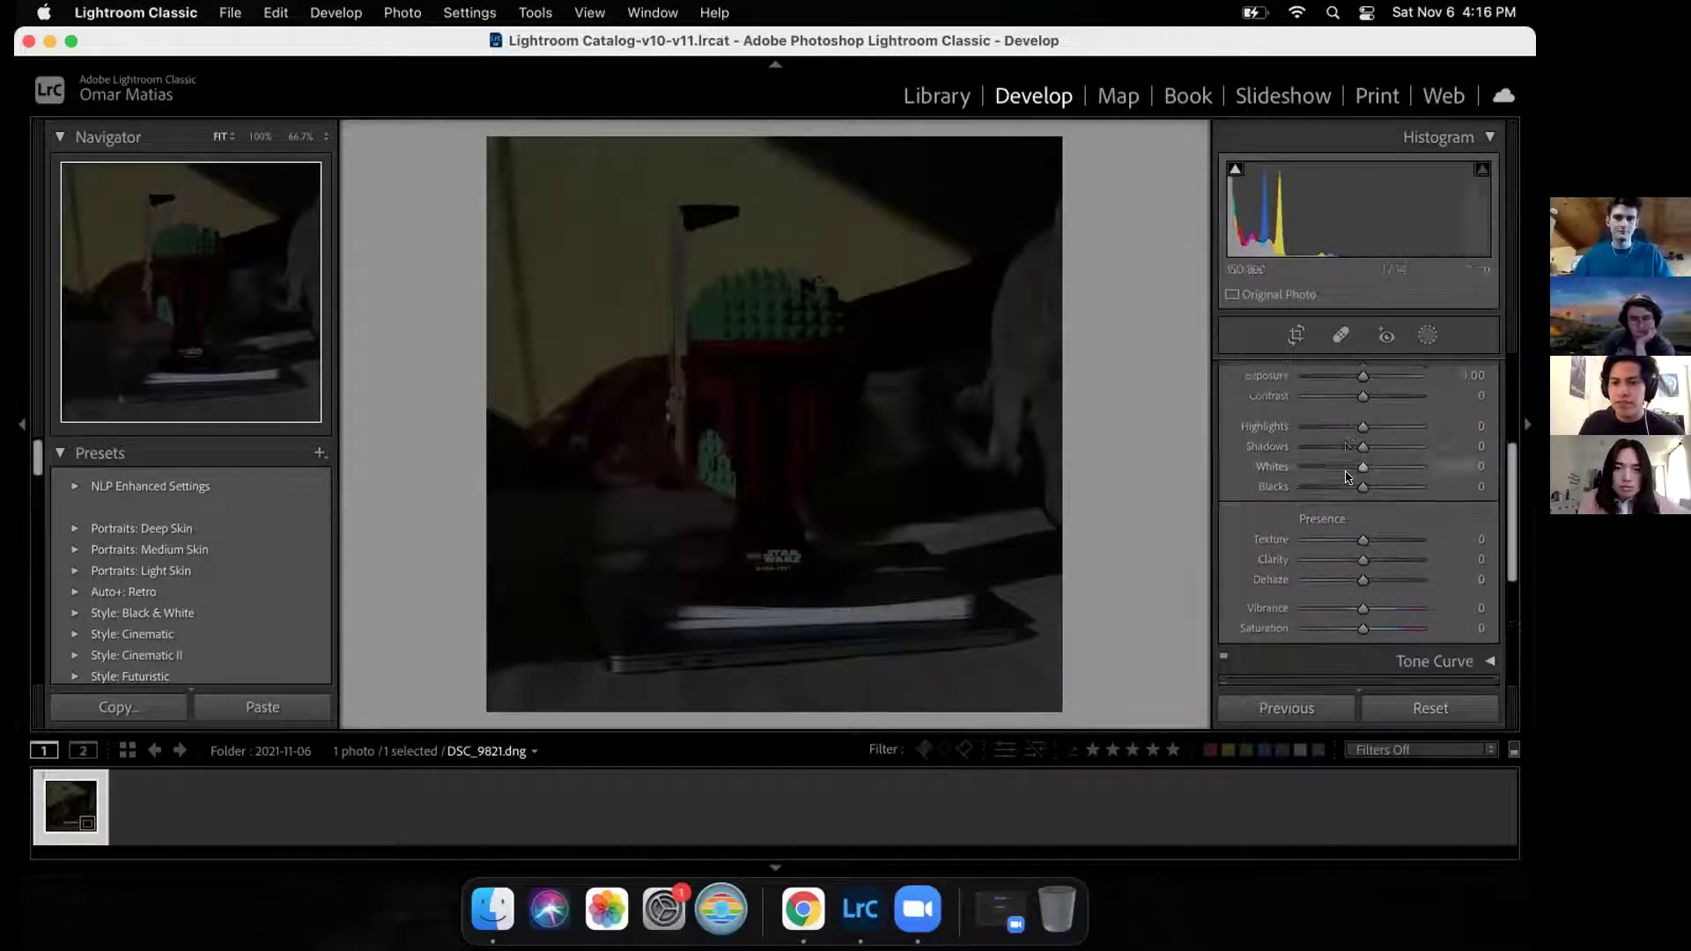
scroll(1344, 476, "up", 3)
scroll(1345, 477, "up", 4)
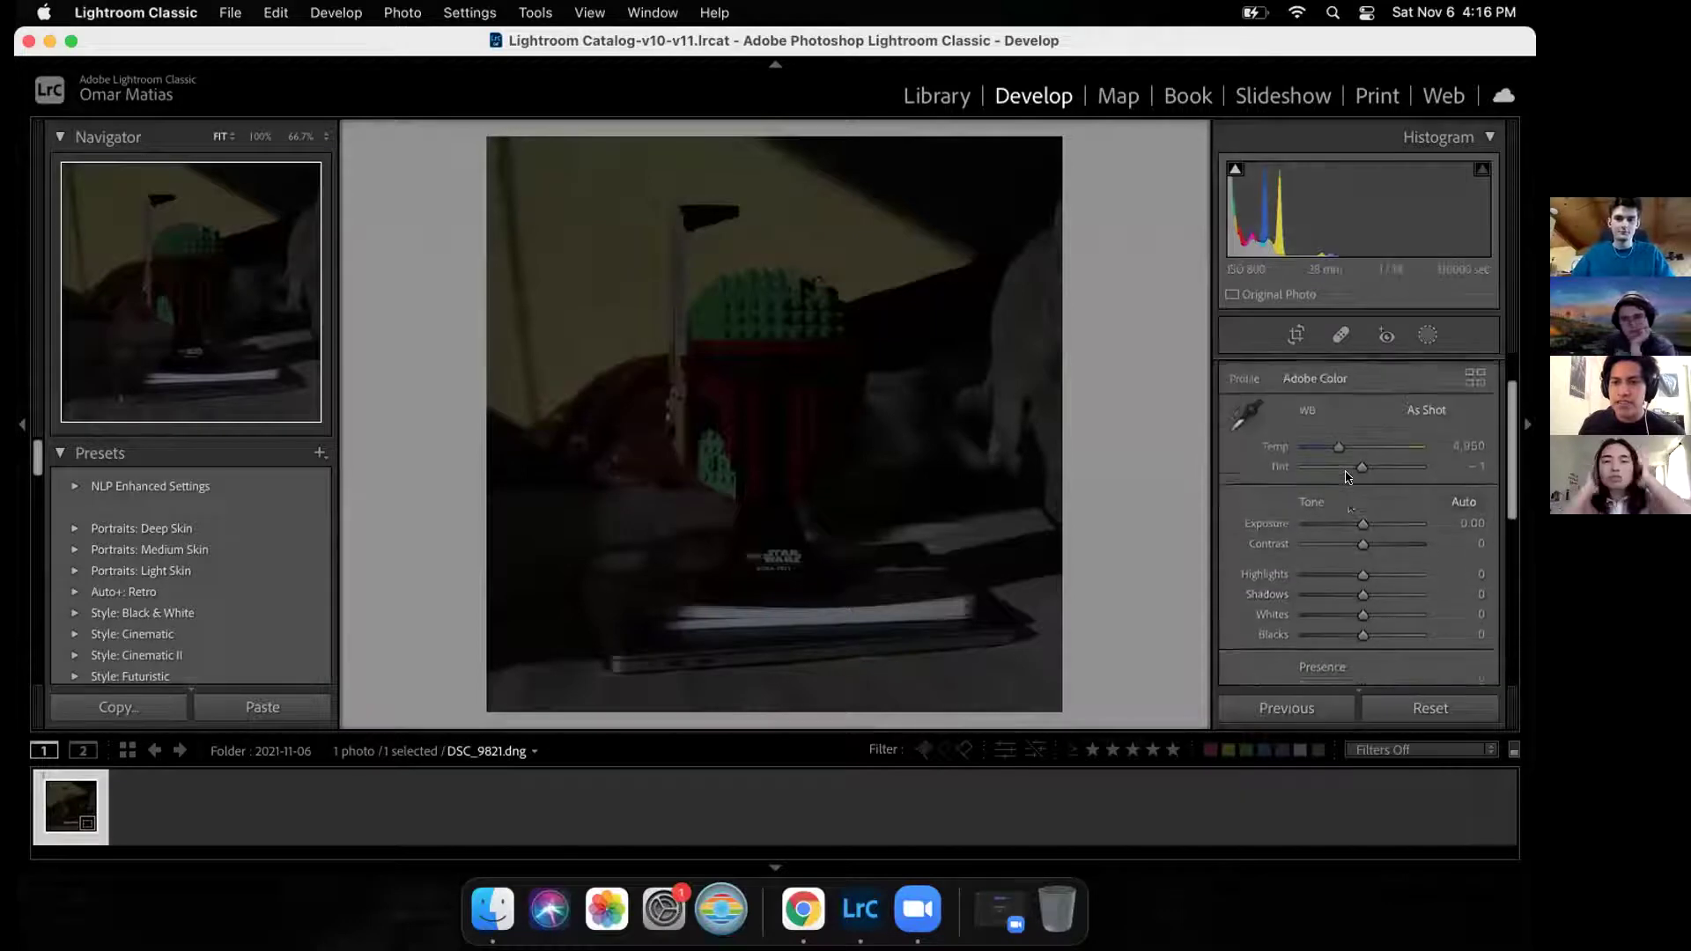
scroll(1353, 515, "down", 1)
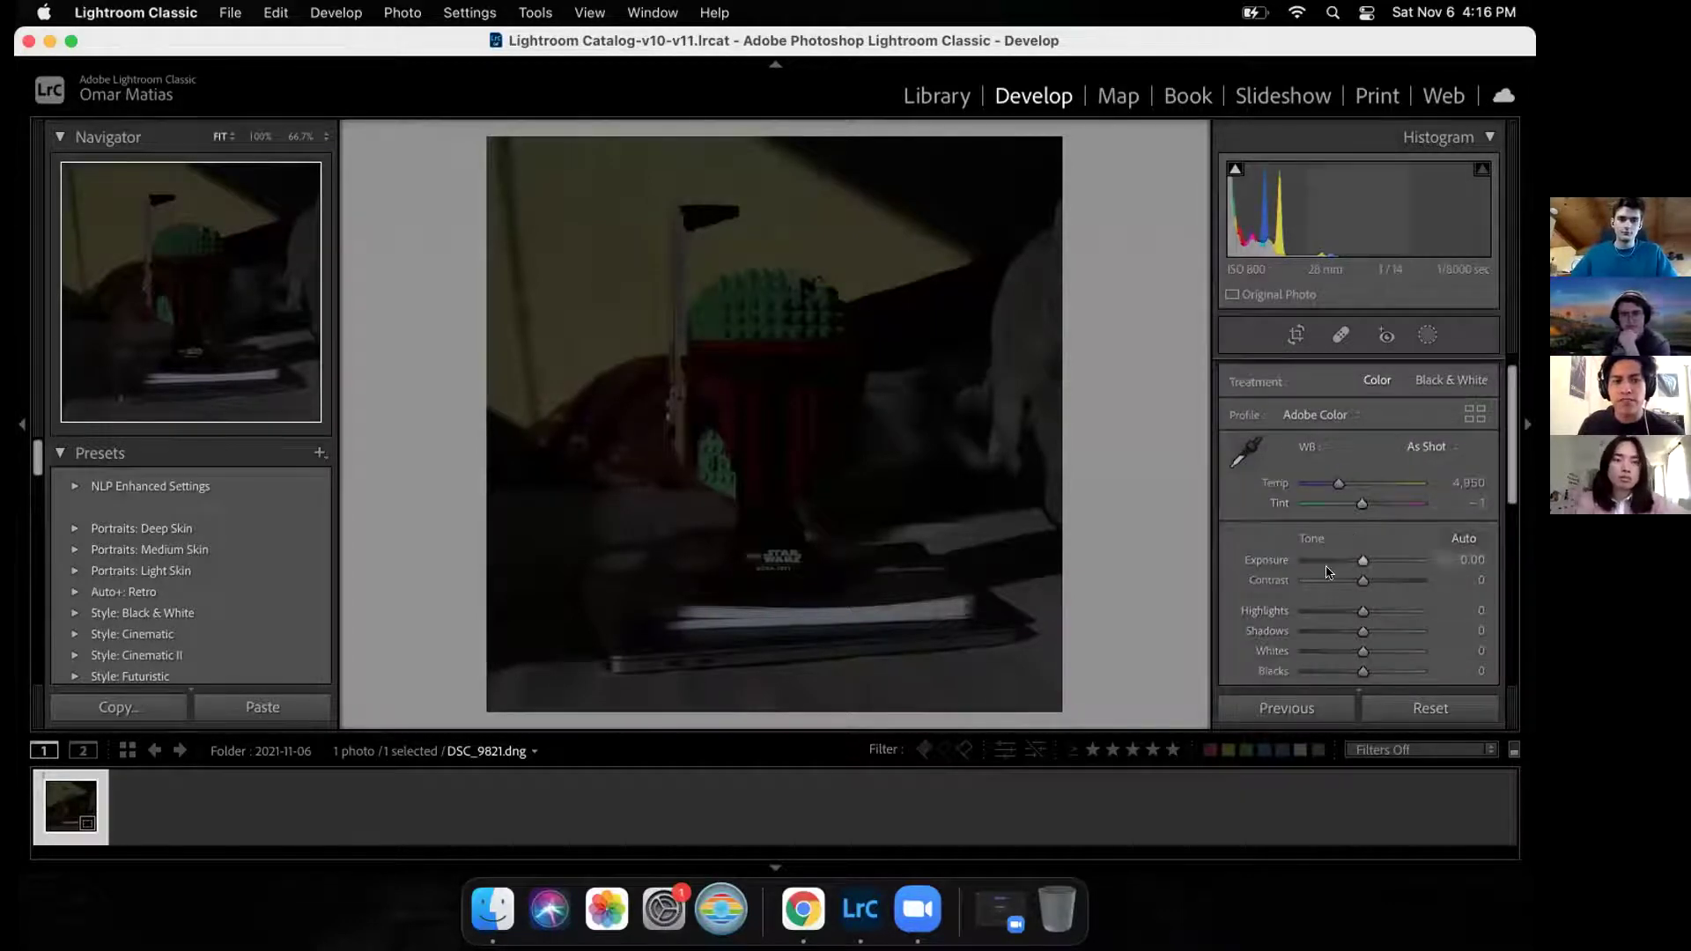
scroll(1383, 655, "up", 1)
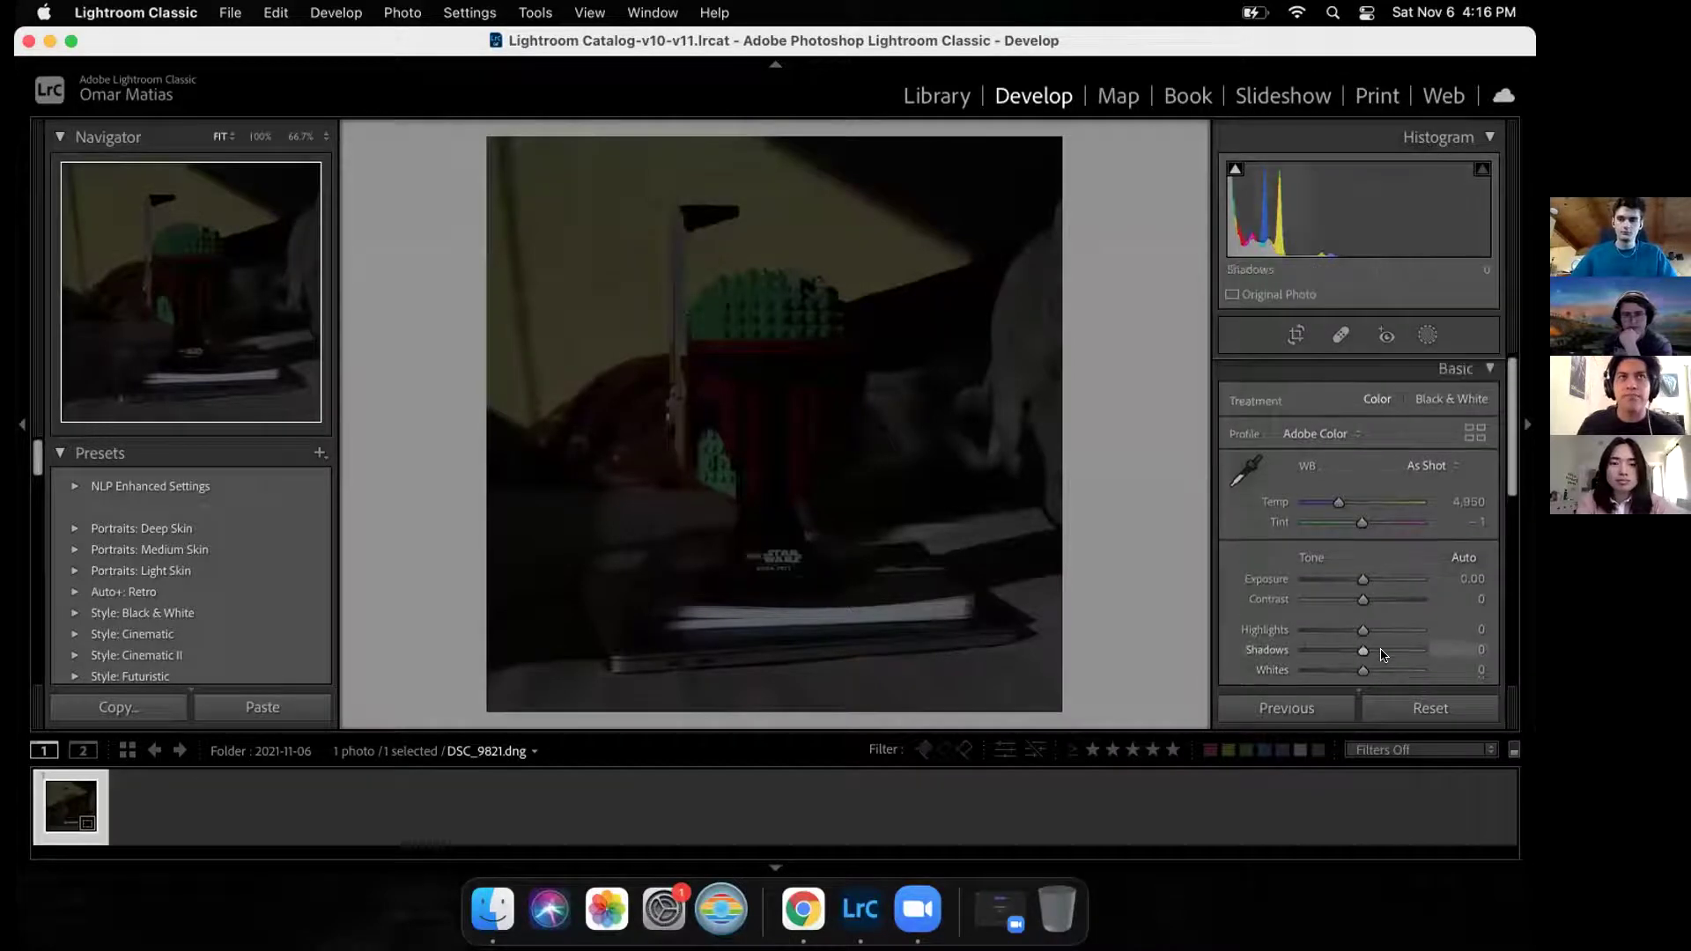
scroll(1383, 654, "down", 1)
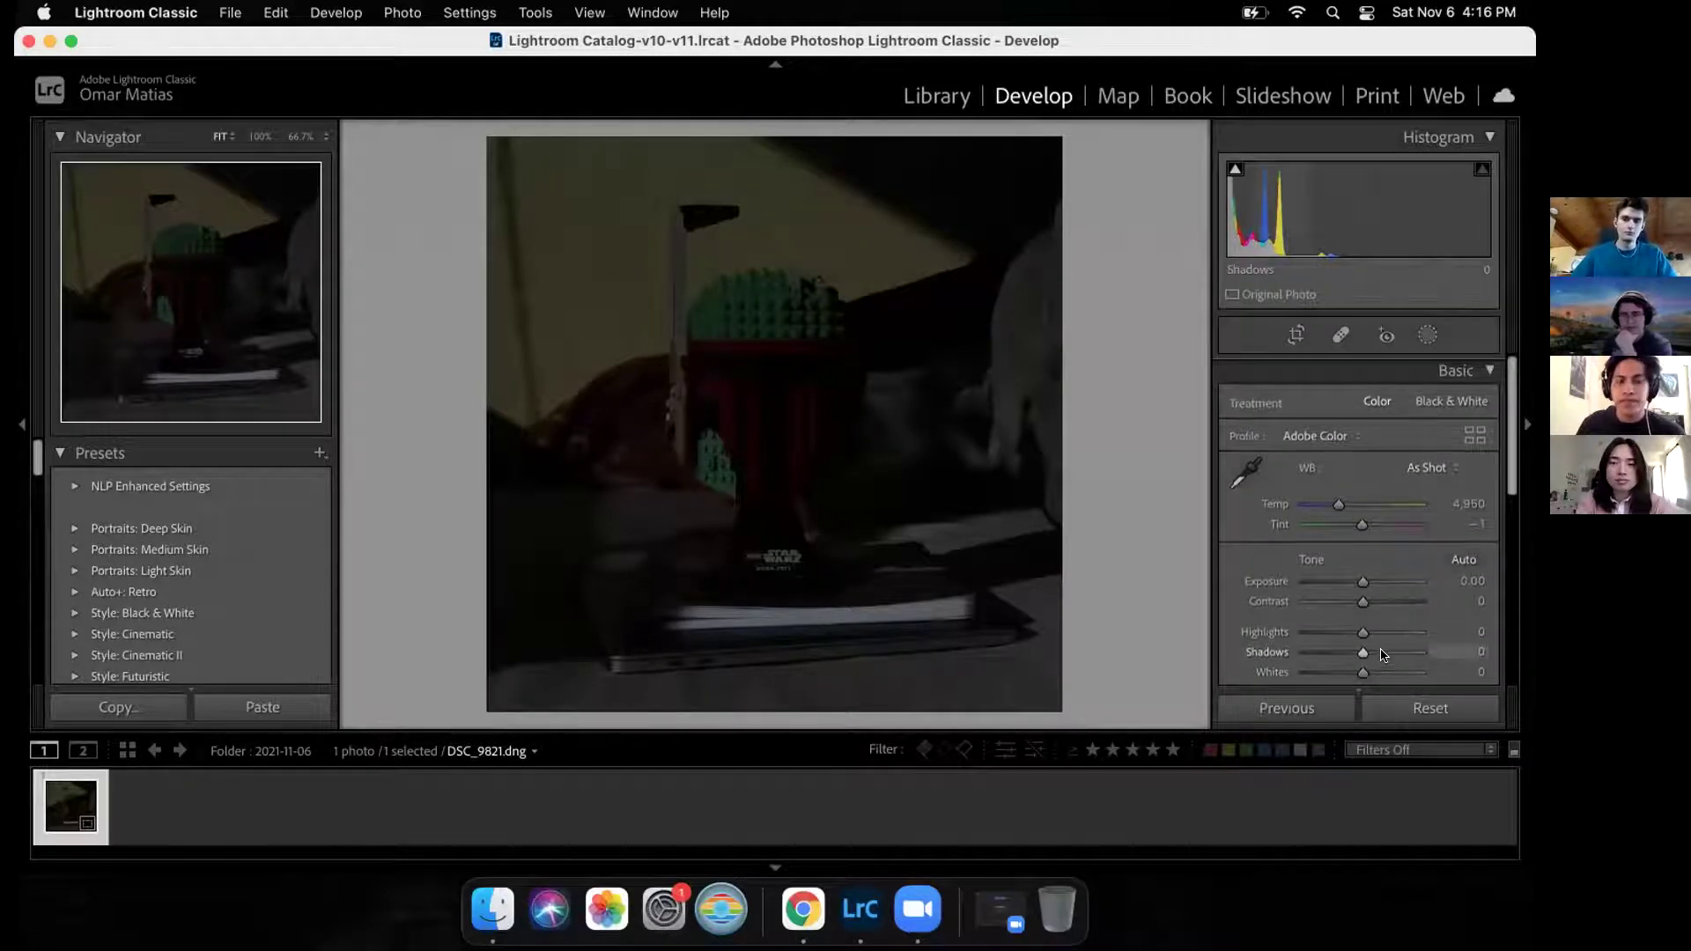
scroll(1374, 609, "down", 1)
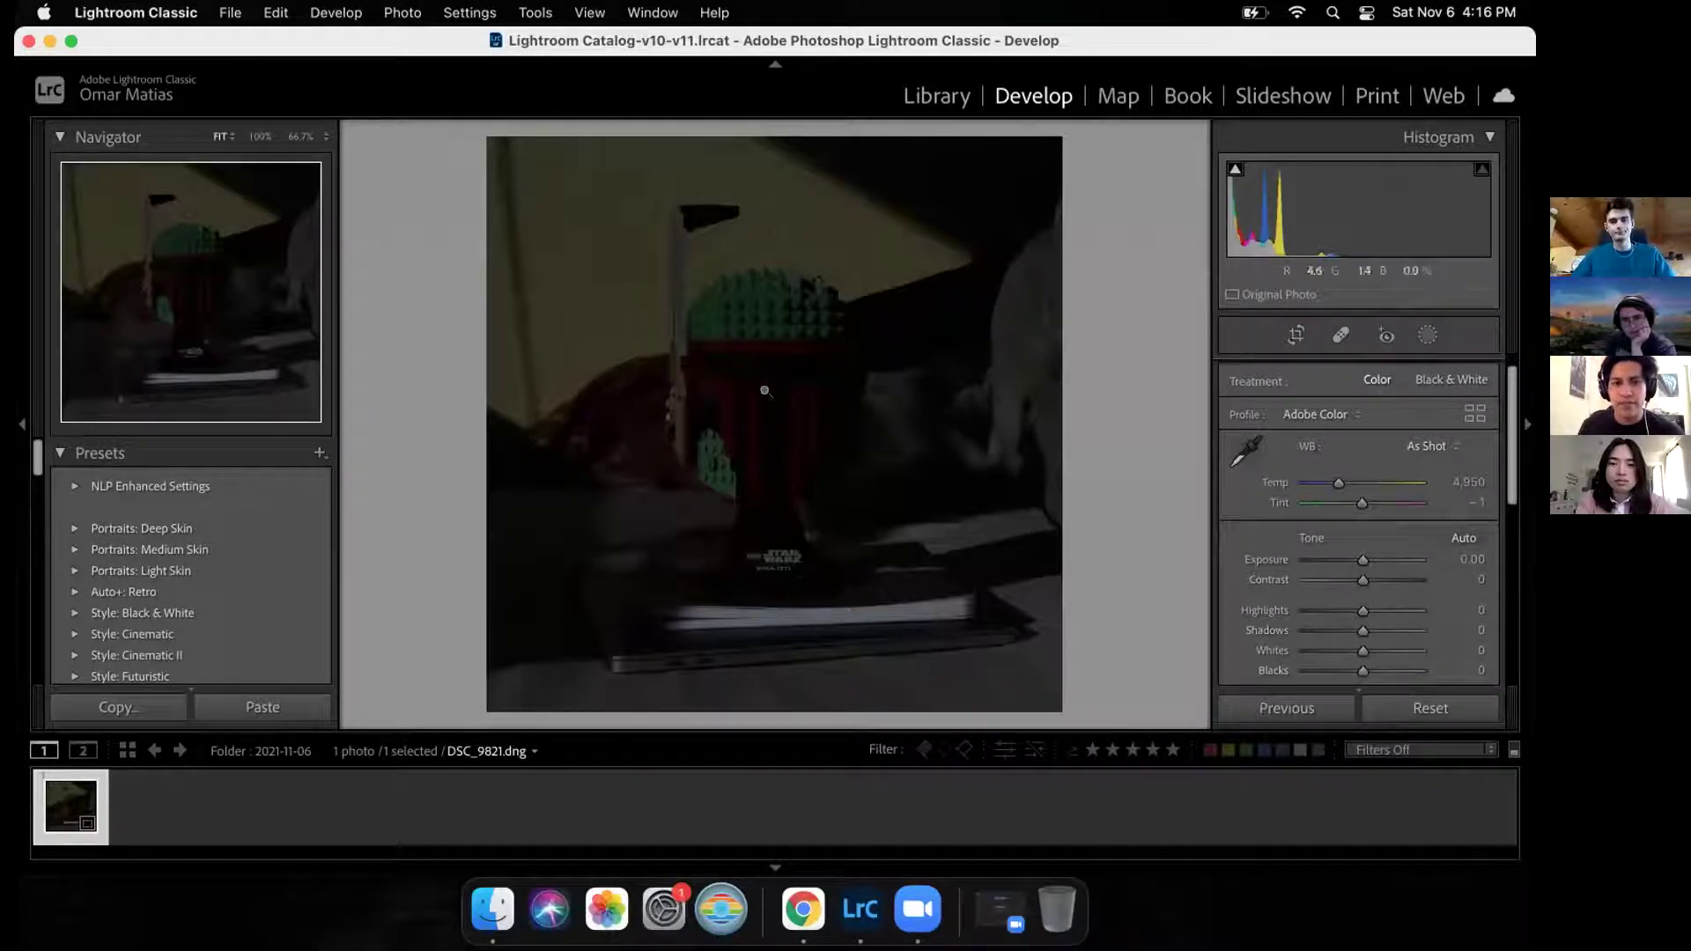
Step: Inspect the dark areas of the photo up close and raise its Exposure to +3.40
left_click(574, 542)
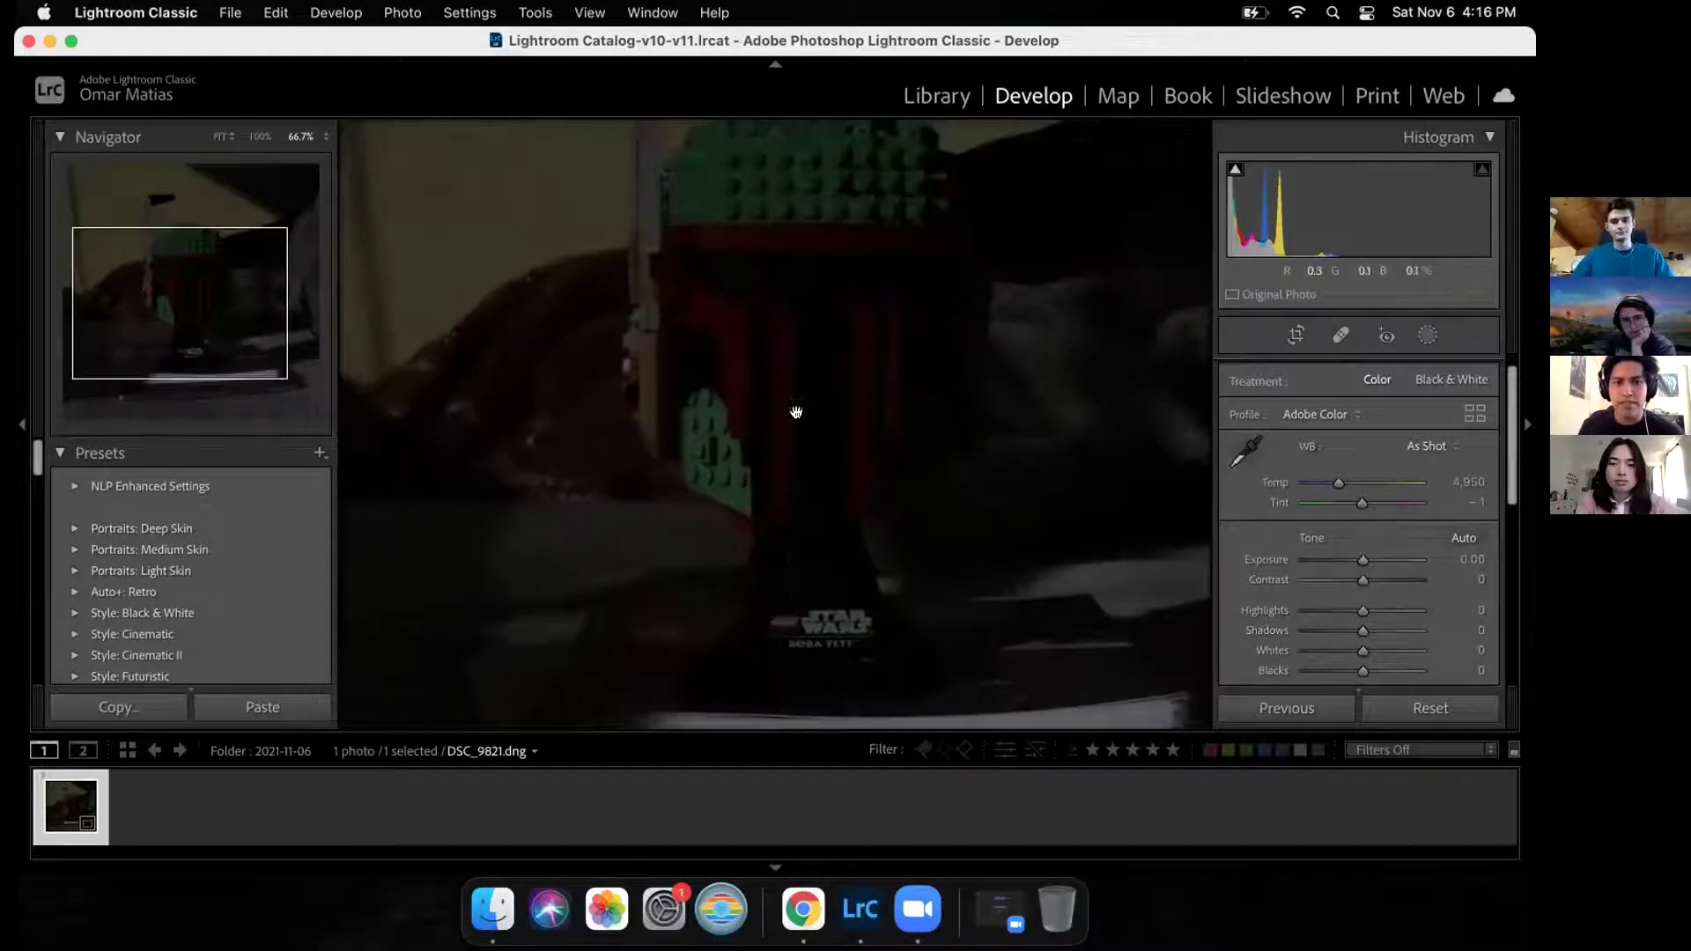
left_click(969, 347)
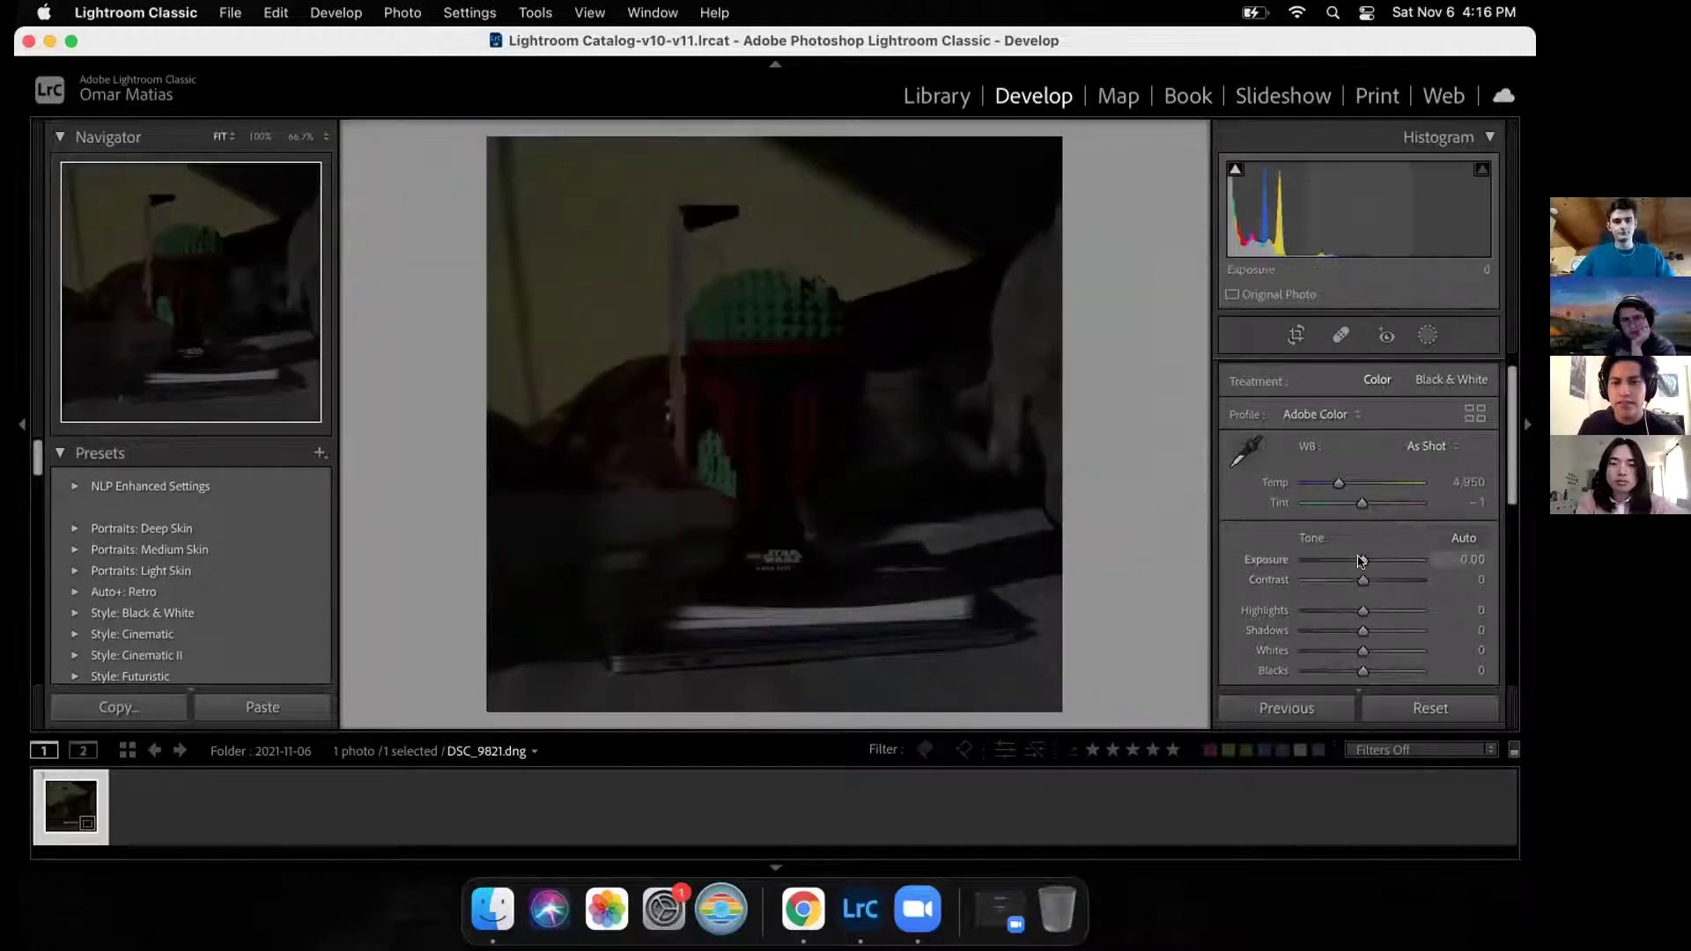
left_click_drag(1362, 560, 1401, 564)
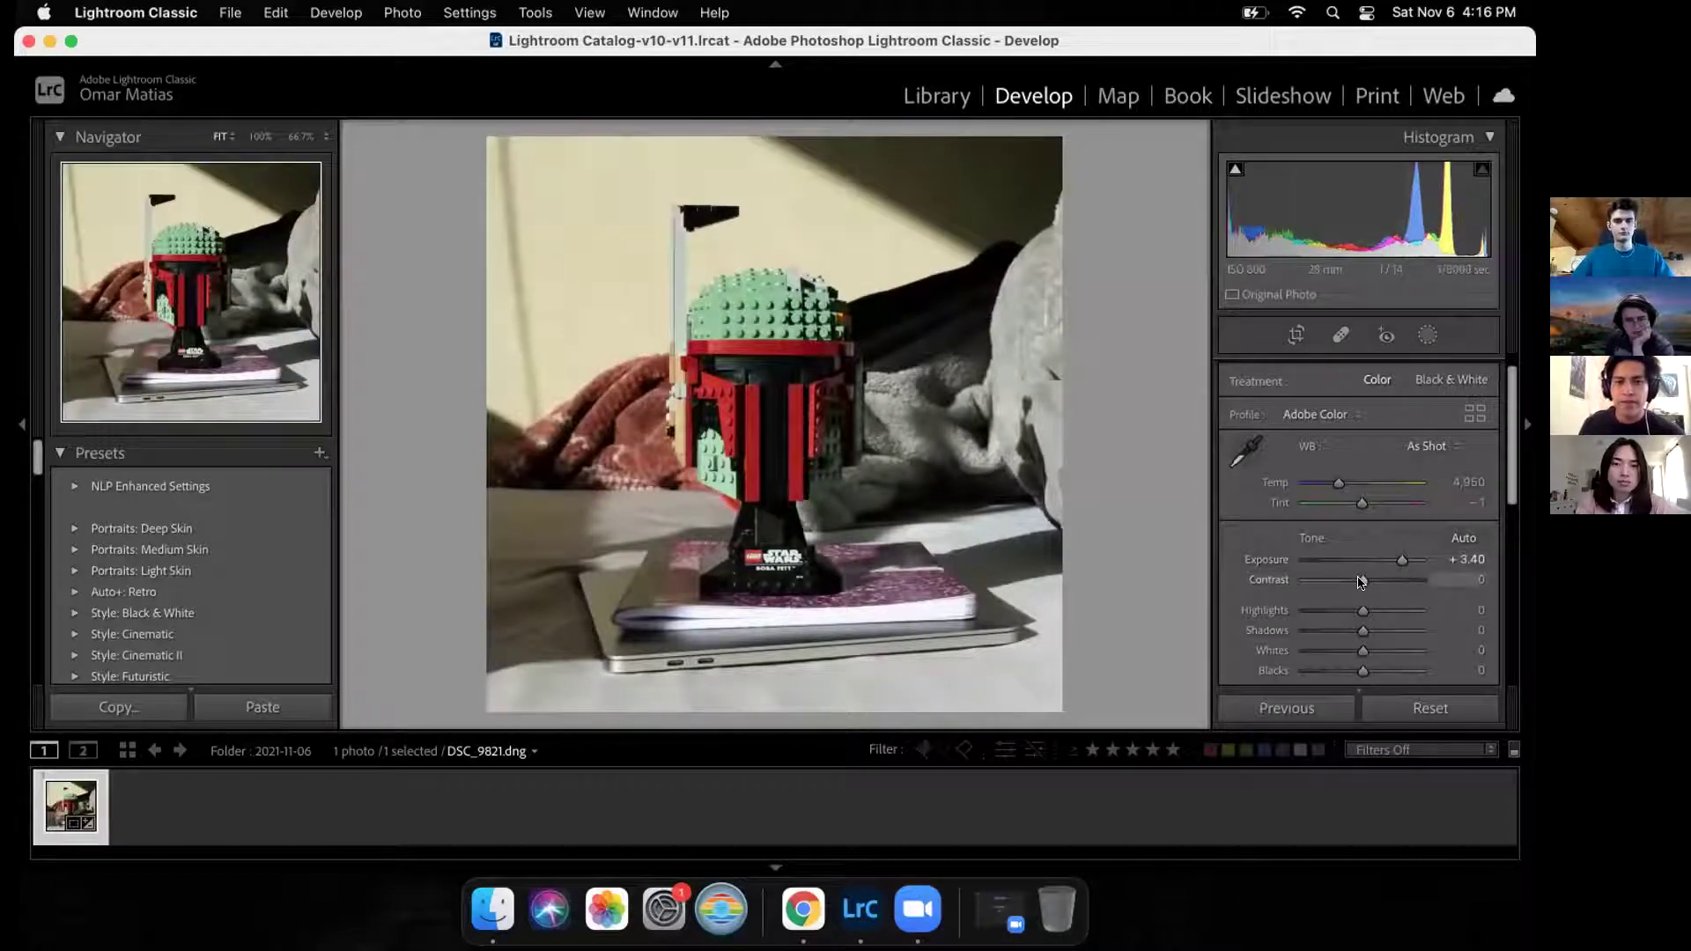
left_click(733, 352)
left_click(733, 352)
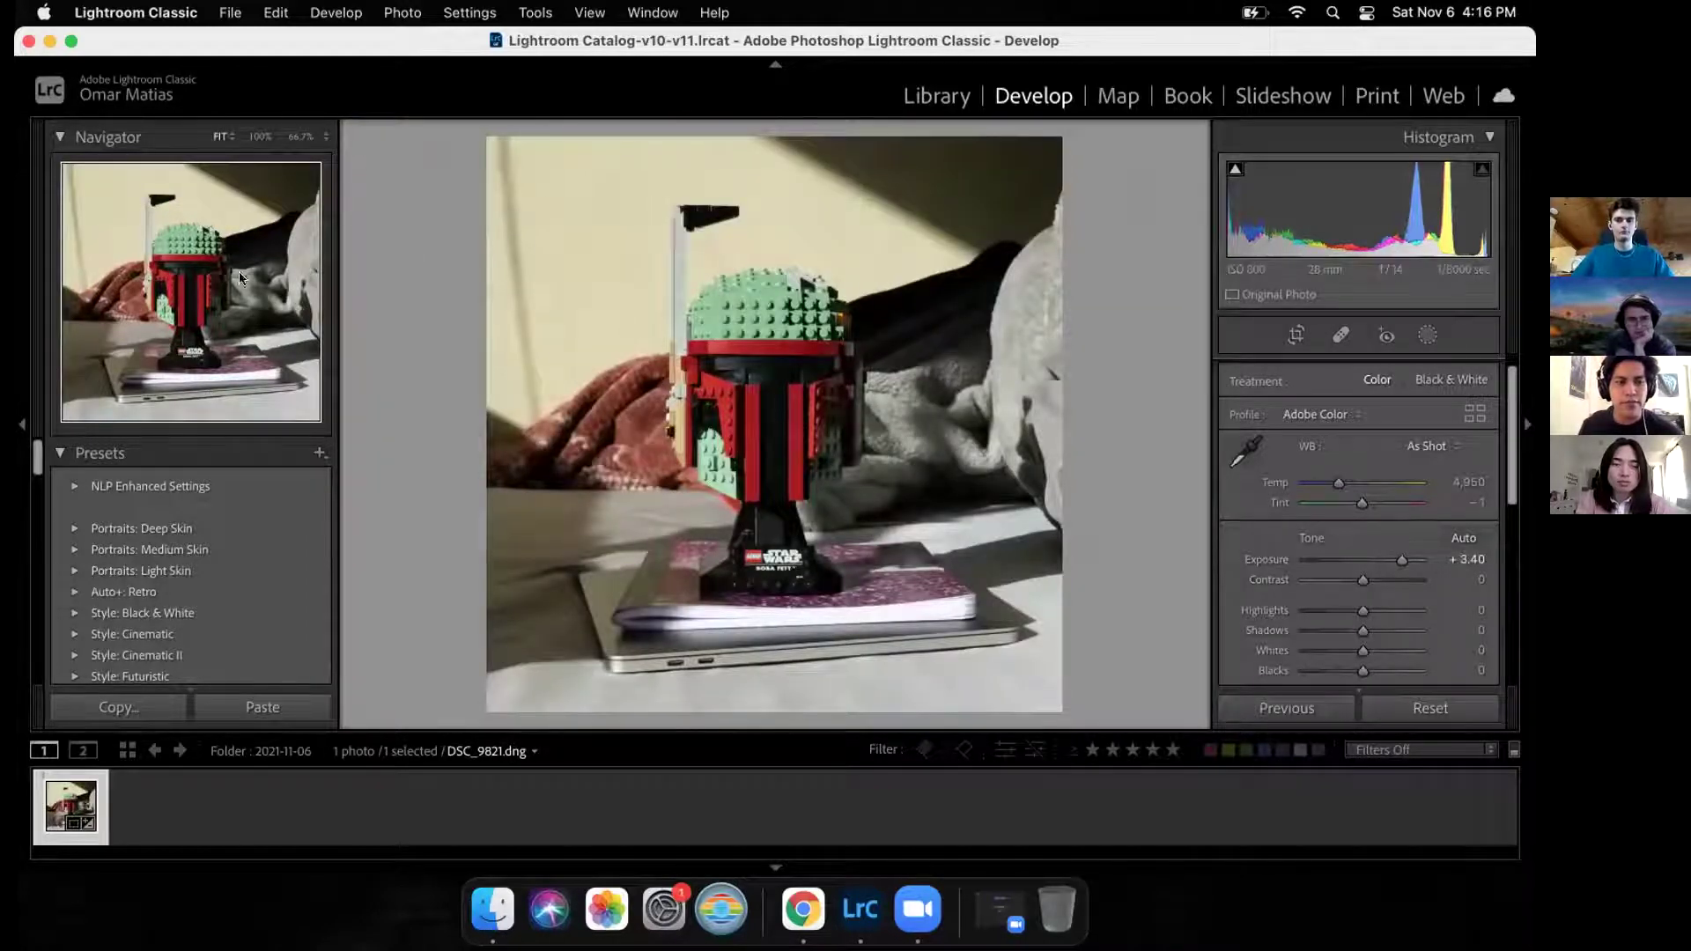
Step: Examine the full list of edits in the photo's History and return to the presets
left_click(105, 455)
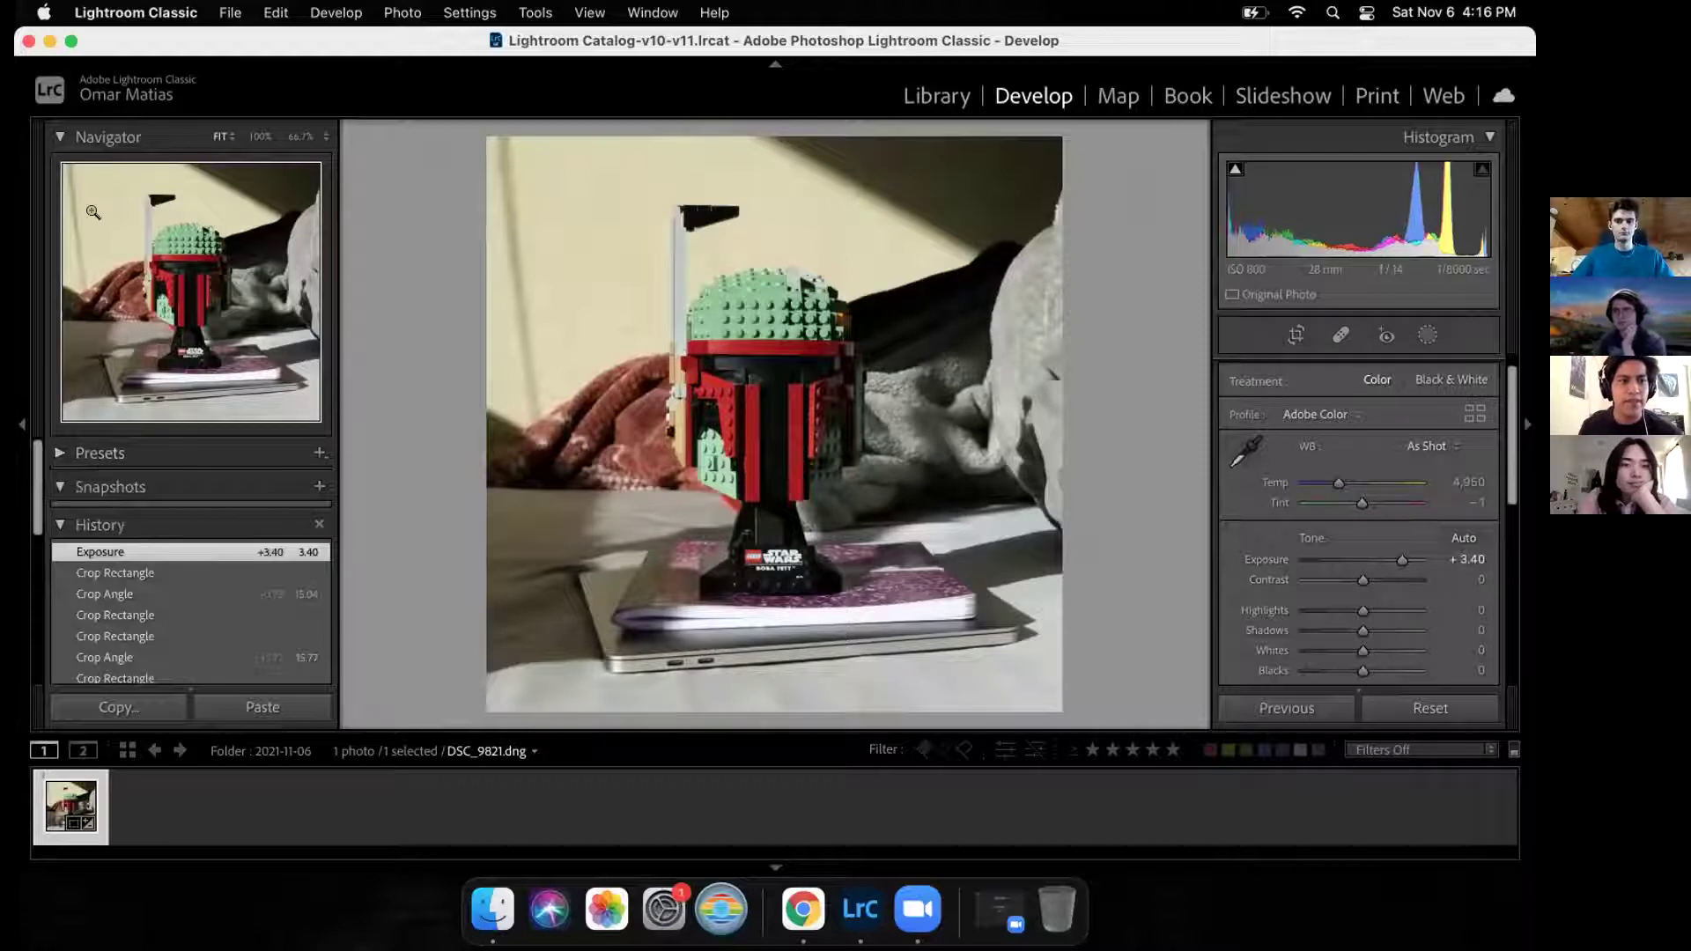
left_click(86, 139)
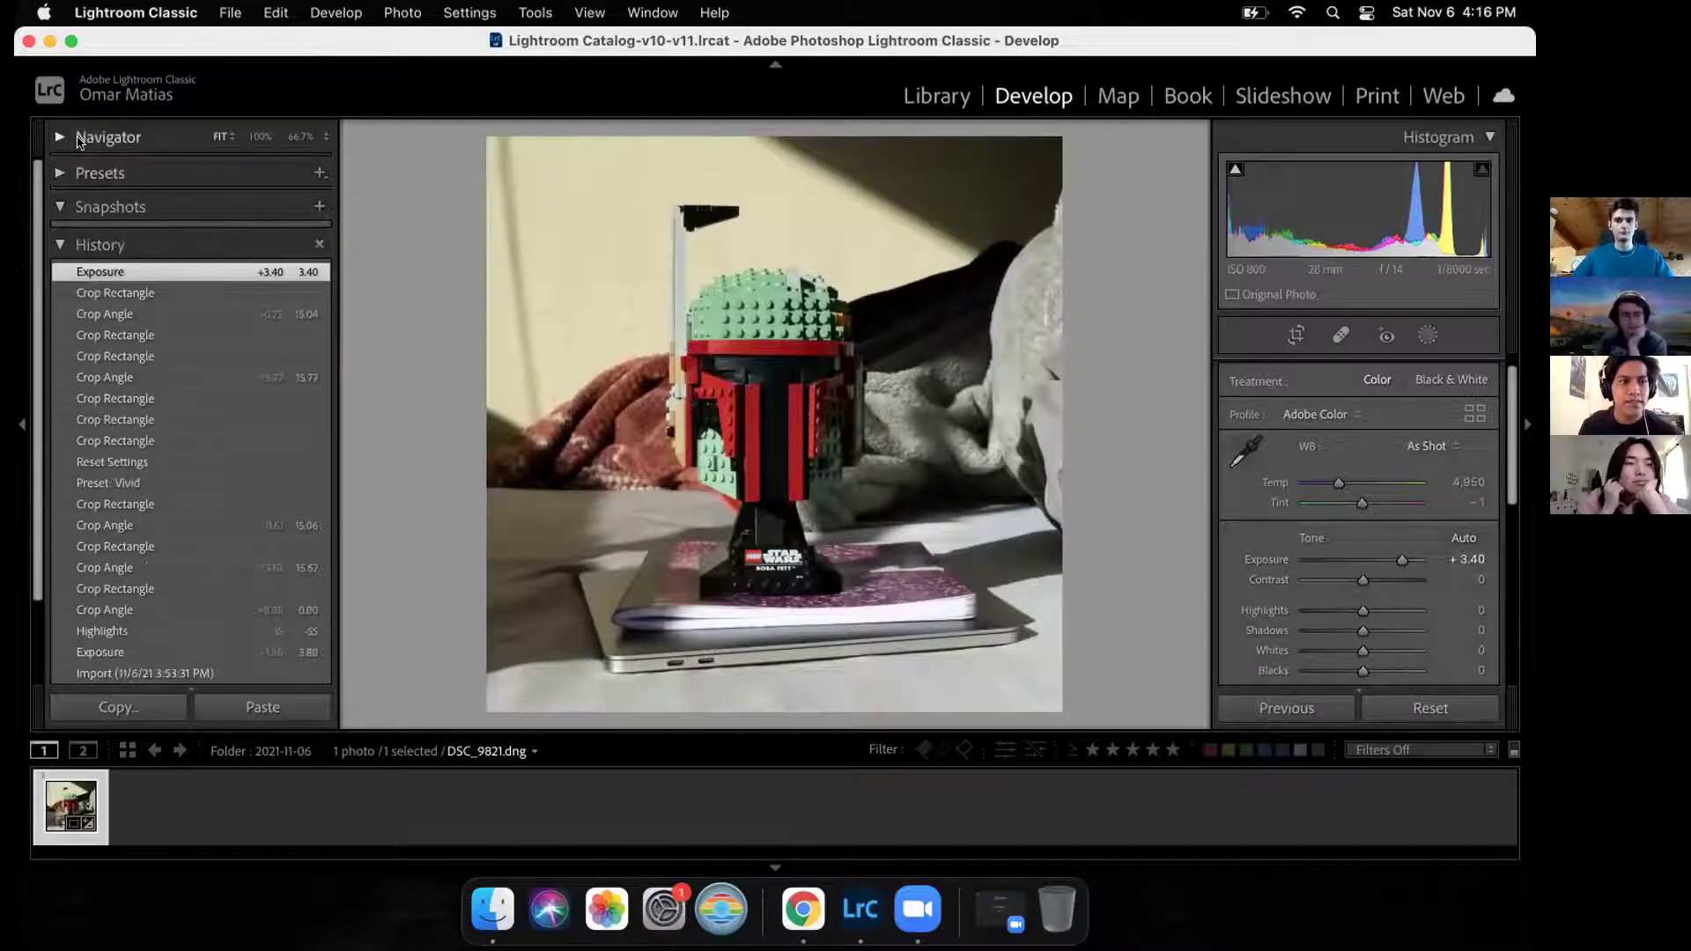
left_click(88, 138)
left_click(93, 454)
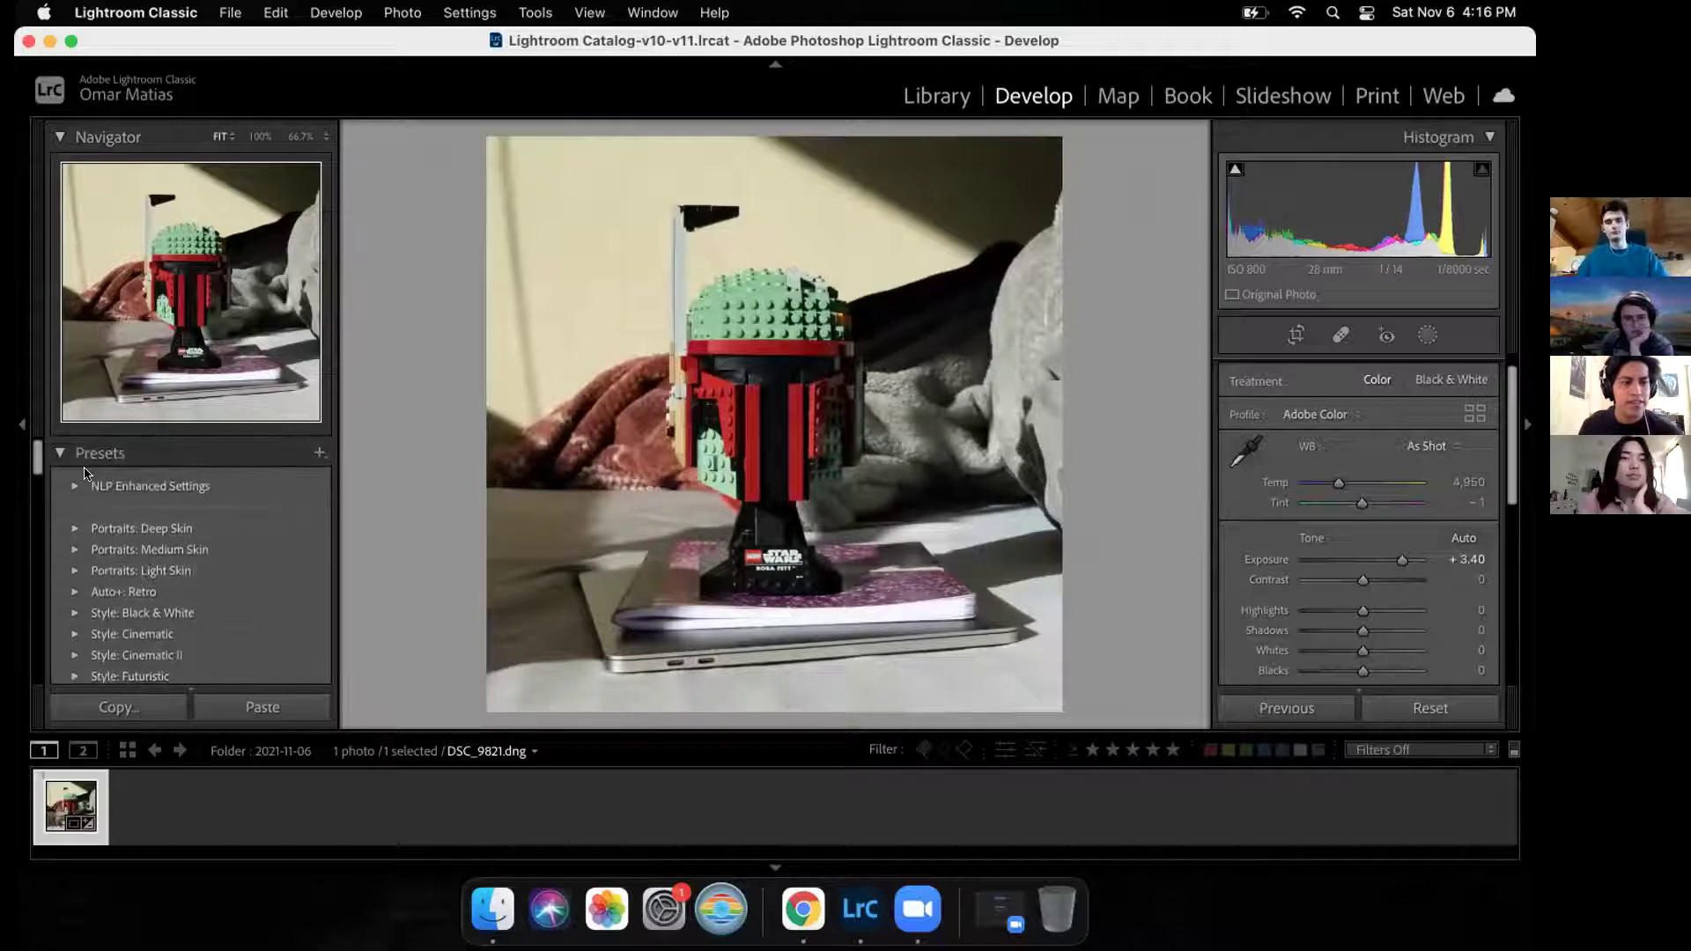
Step: Browse the preset groups, expand Style: Futuristic and apply its FT02 preset to the photo
scroll(163, 520, "down", 1)
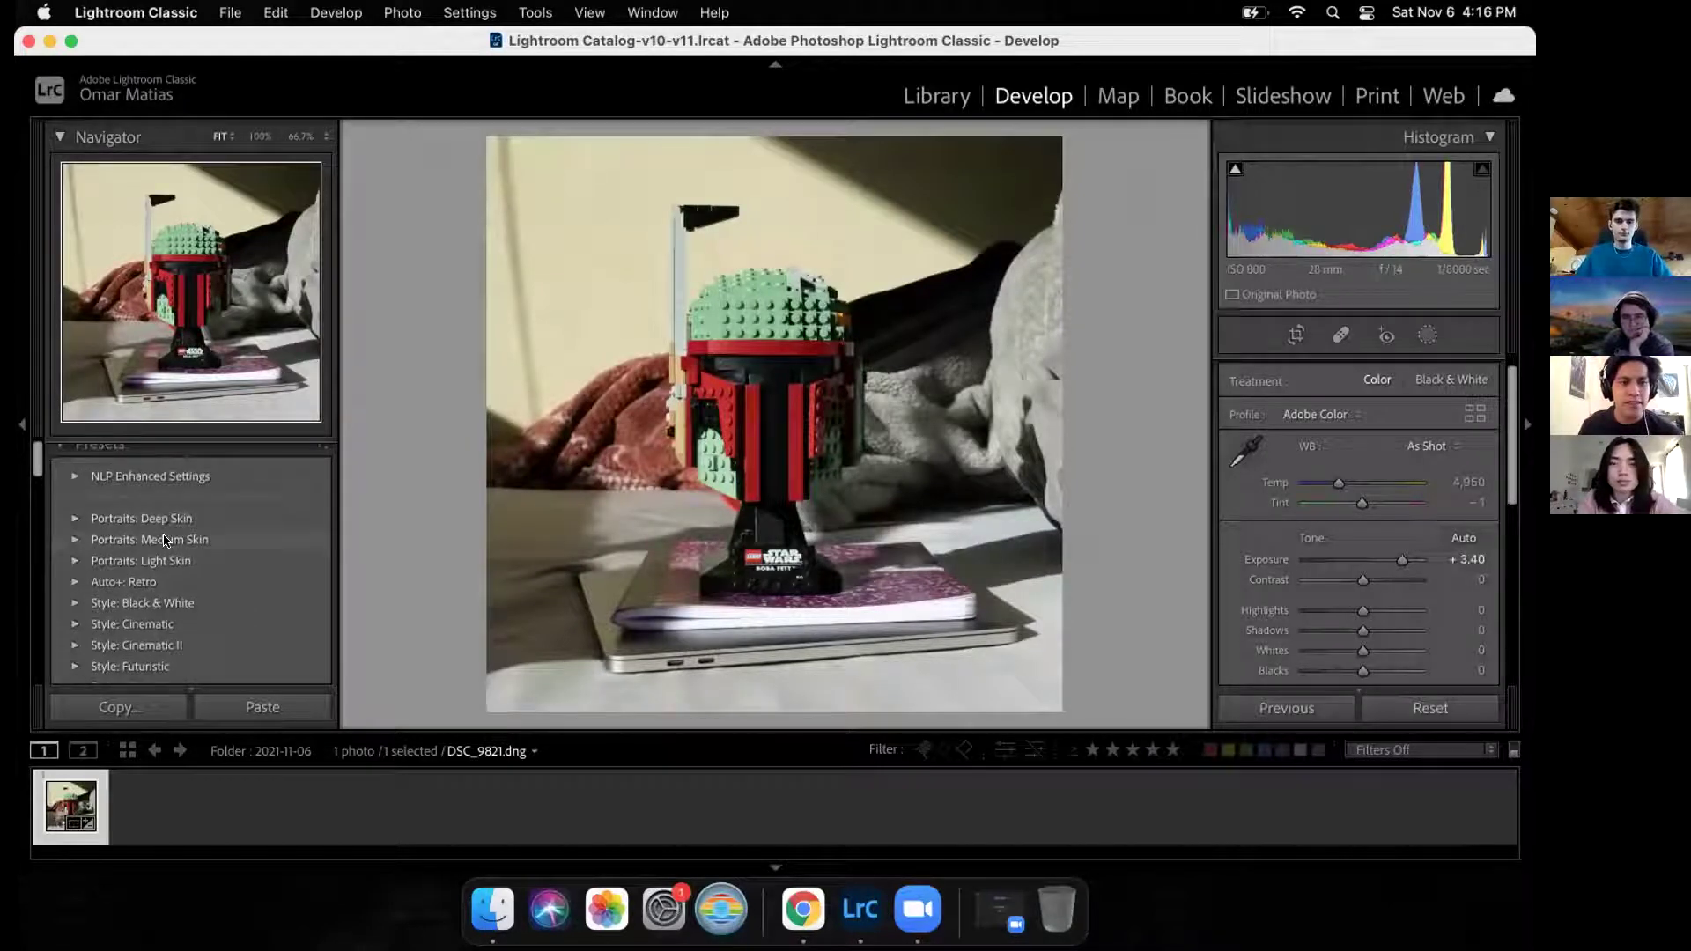
scroll(163, 585, "down", 3)
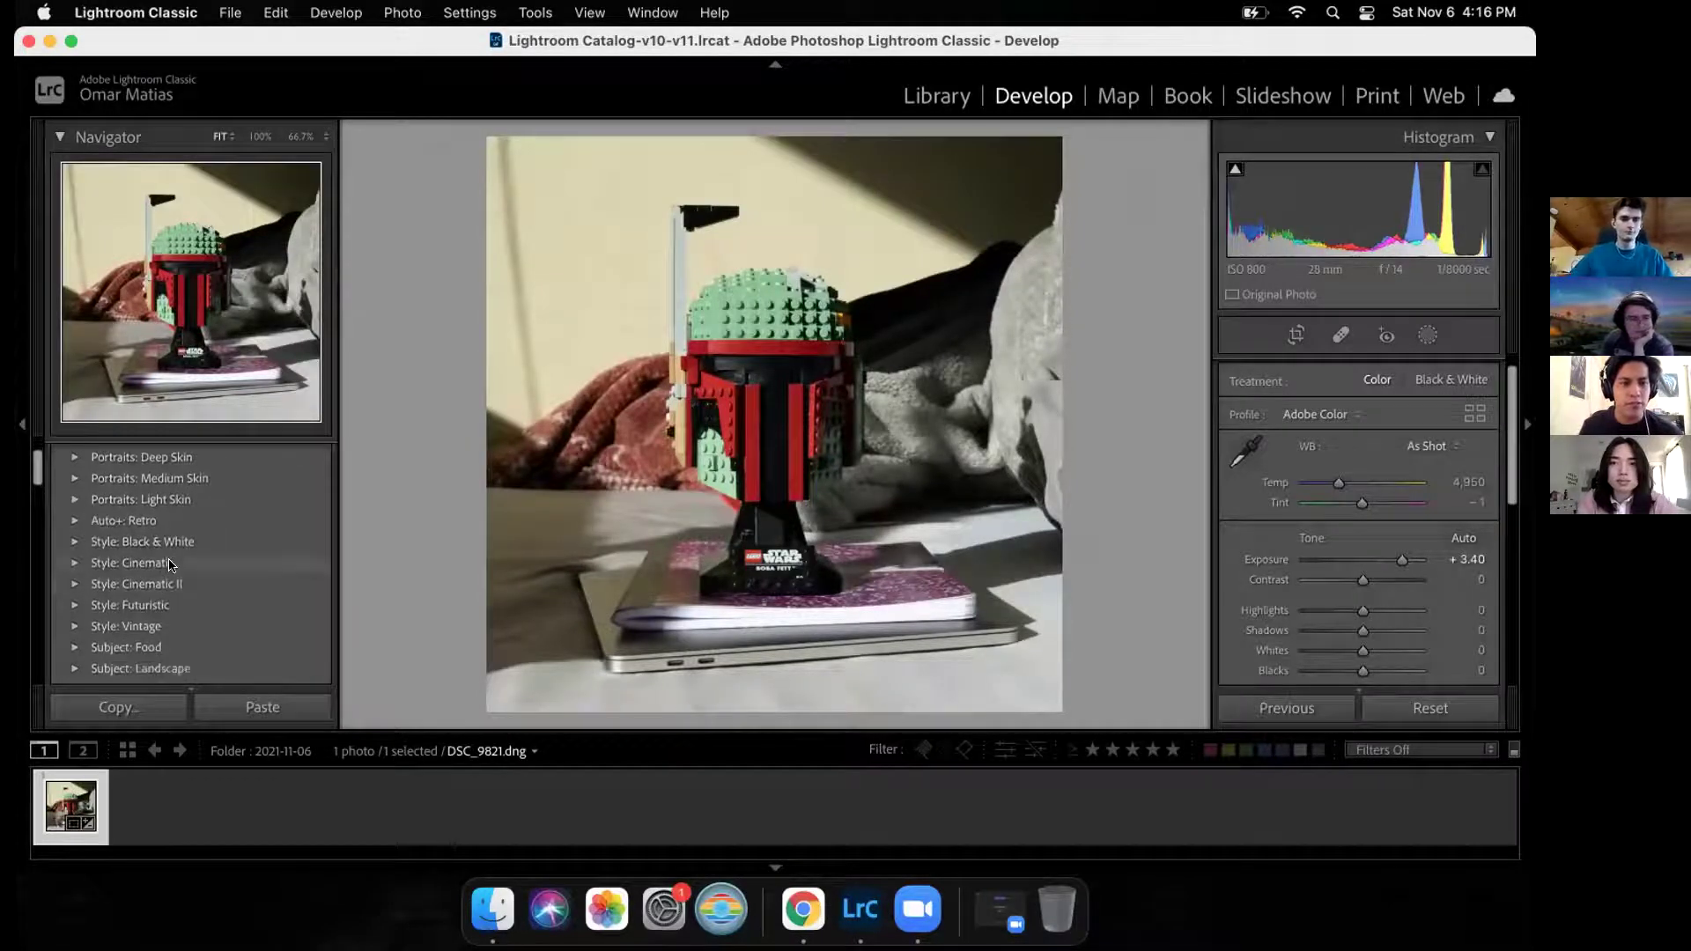
left_click(88, 500)
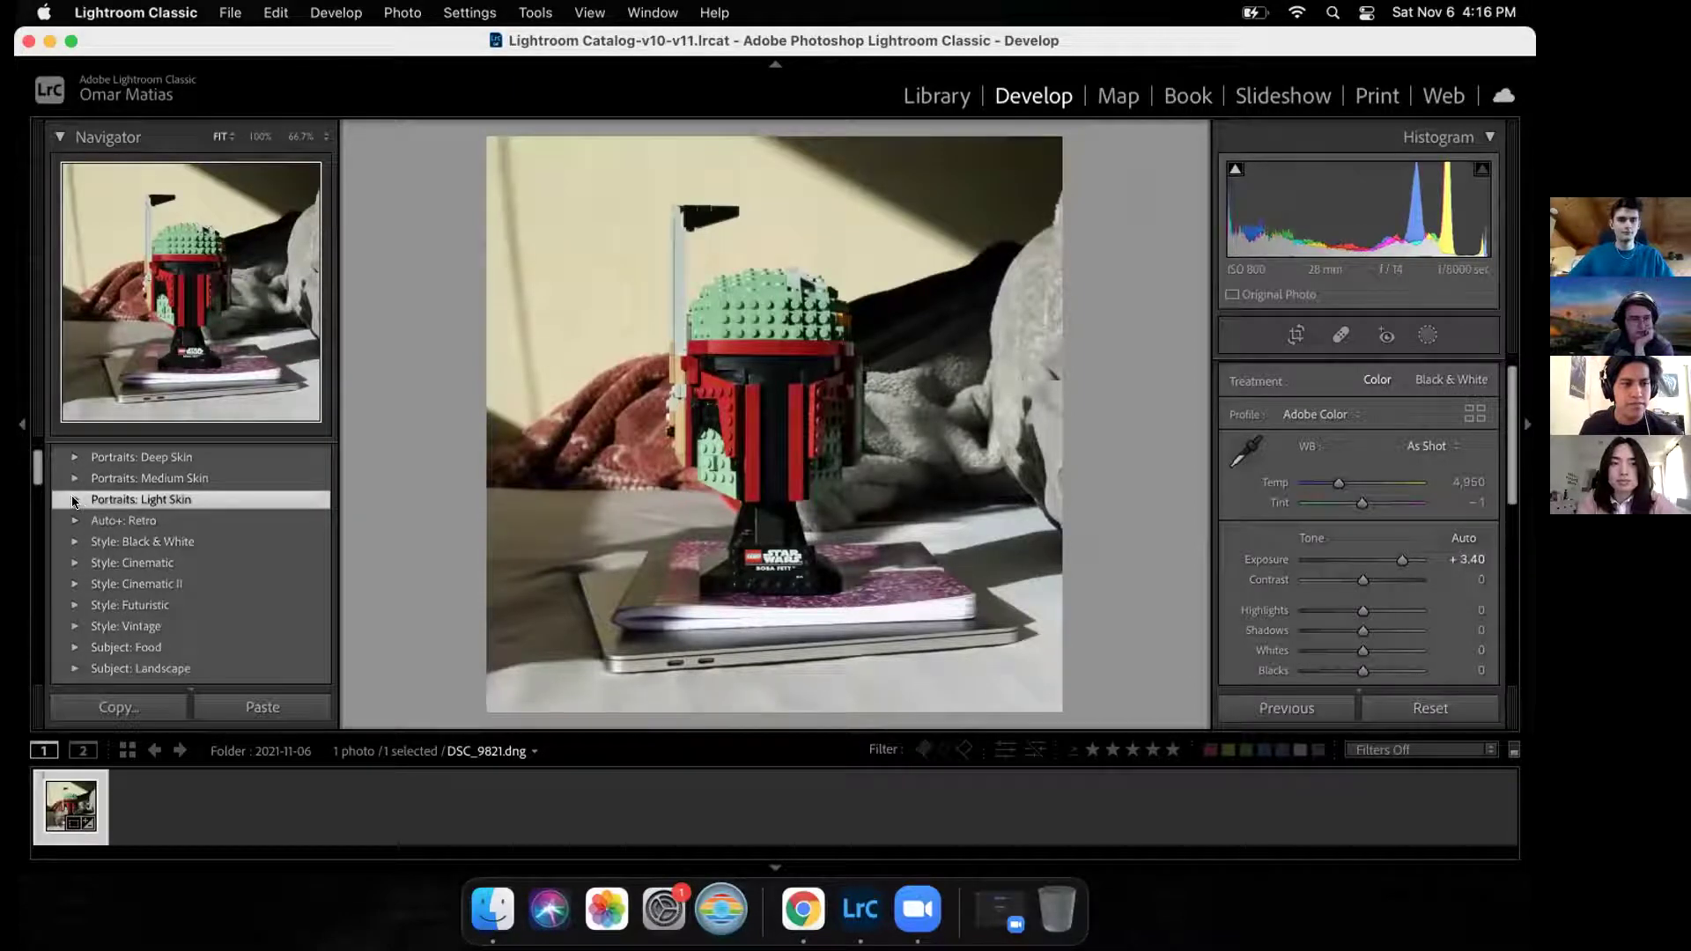
scroll(154, 616, "down", 4)
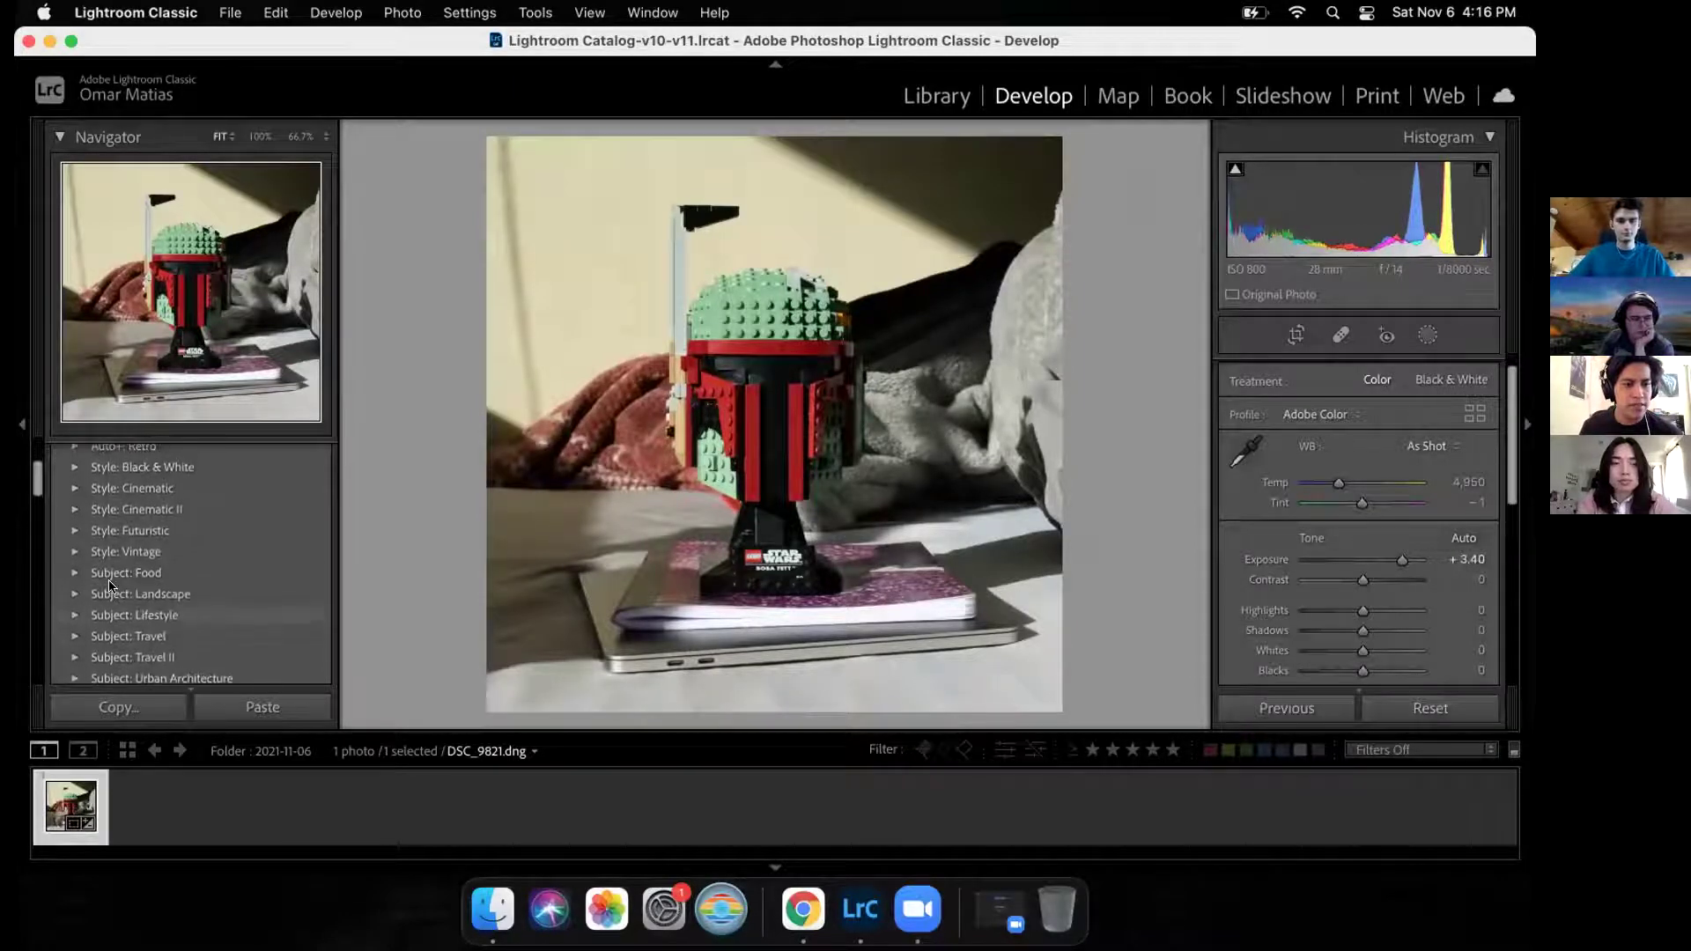
left_click(75, 531)
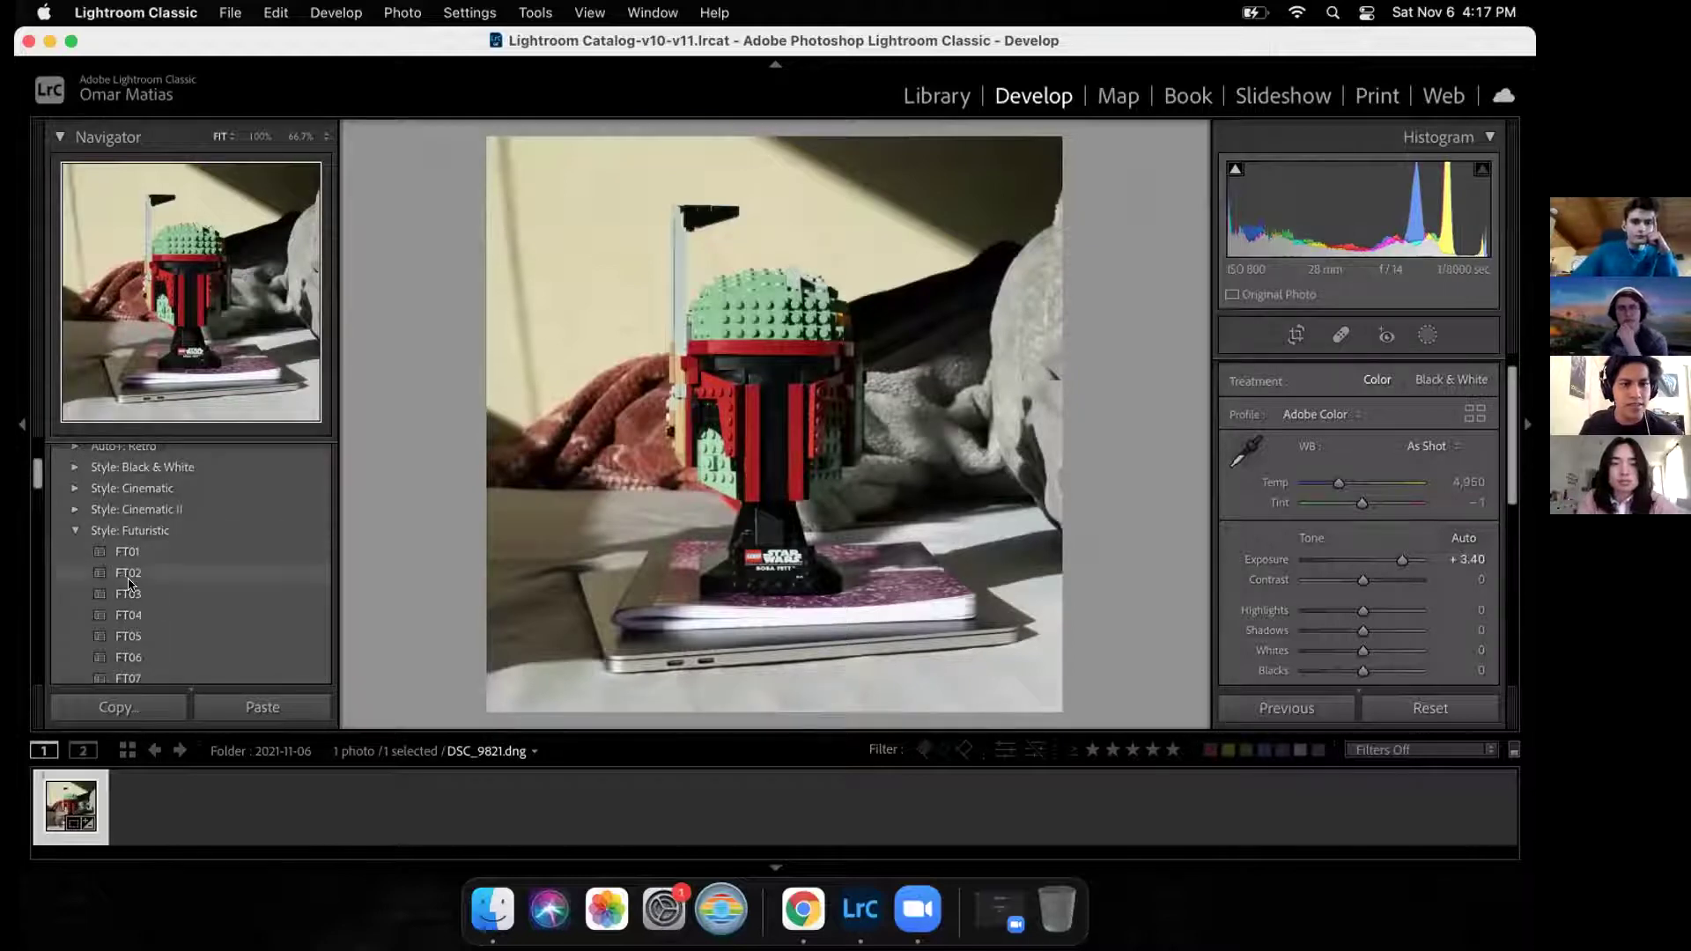
left_click(129, 573)
scroll(132, 564, "down", 3)
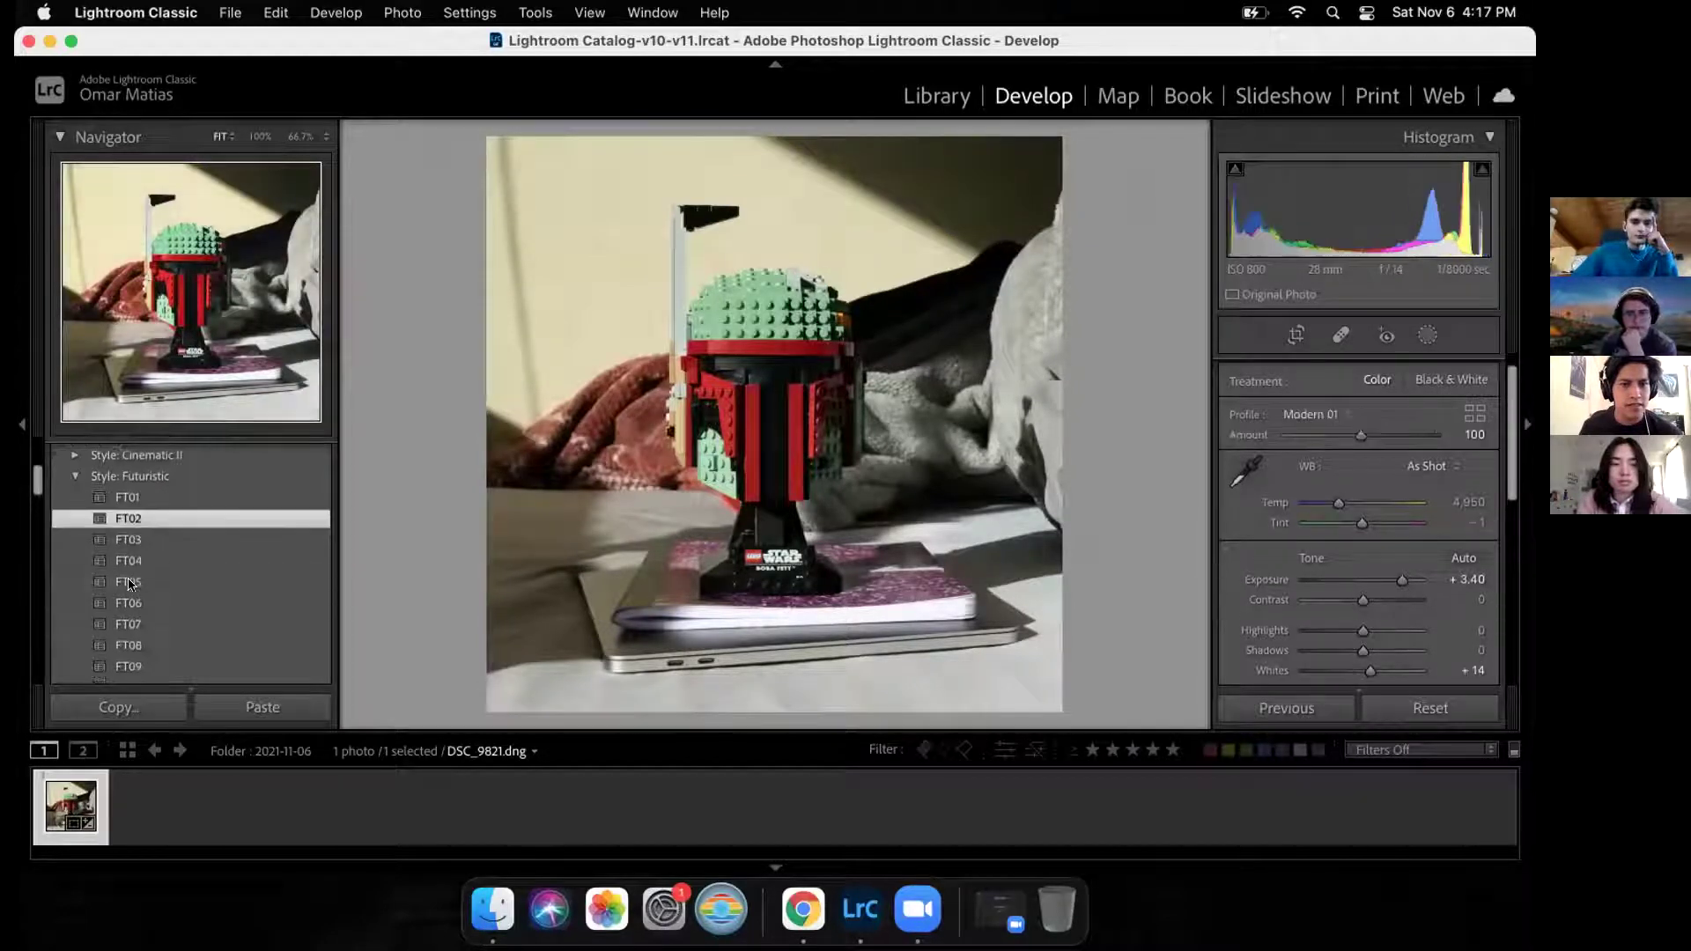
Step: Look over the other preset groups and apply the FT07 preset from Style: Futuristic
scroll(146, 526, "up", 5)
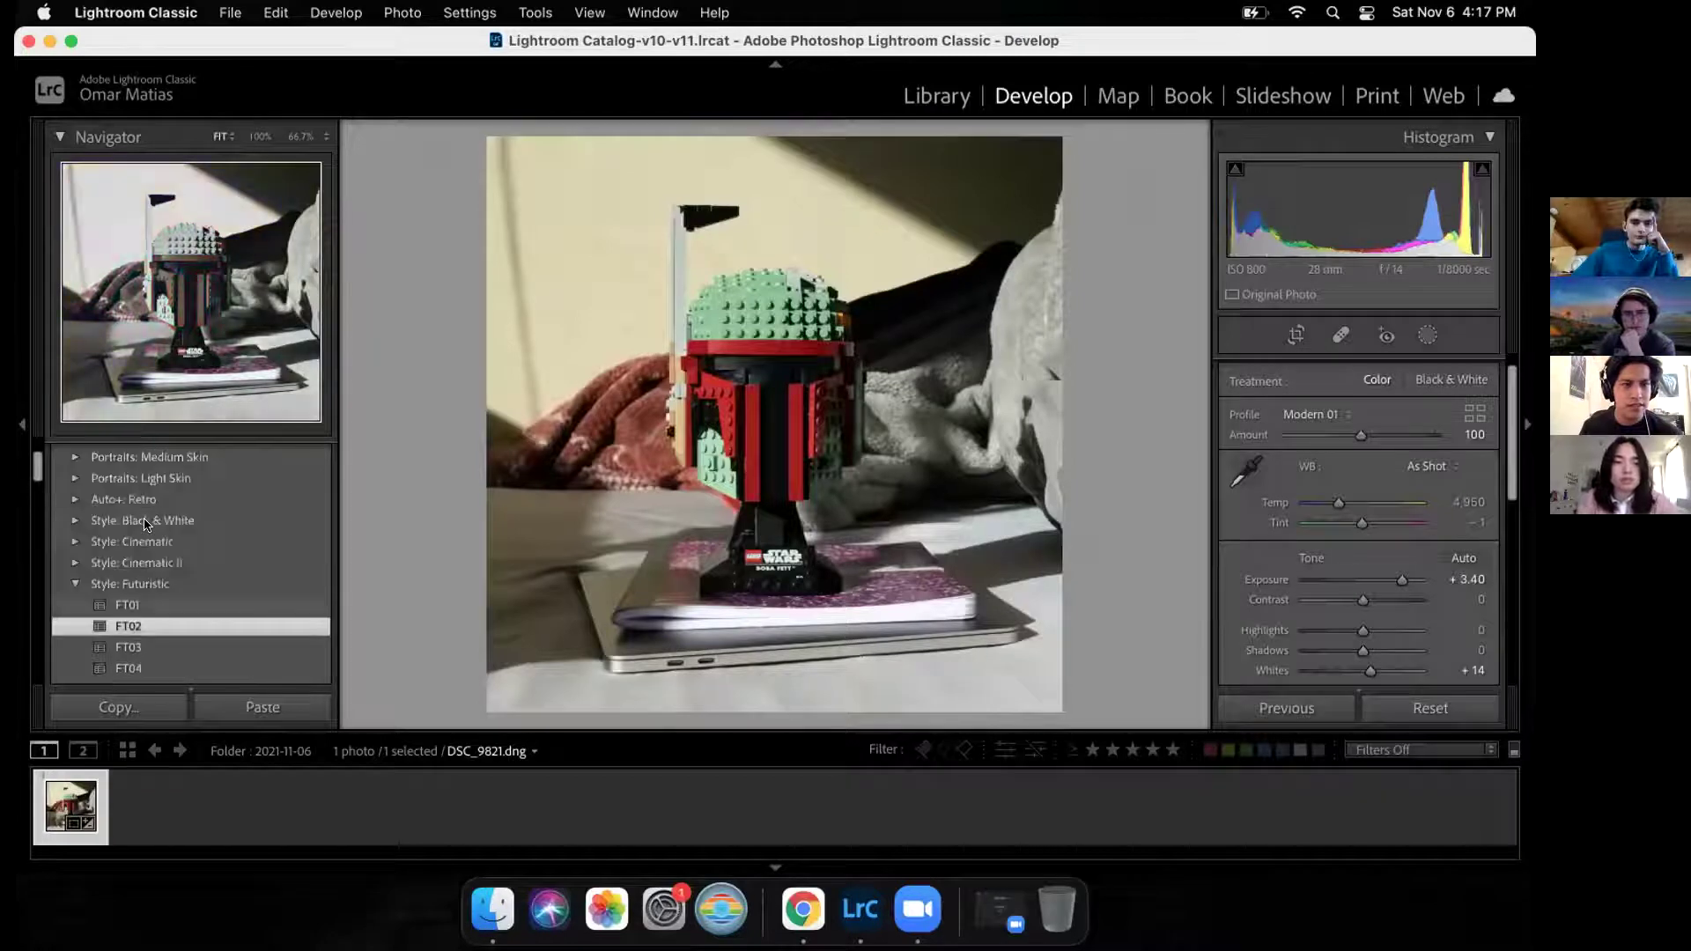
left_click(74, 586)
scroll(74, 585, "up", 1)
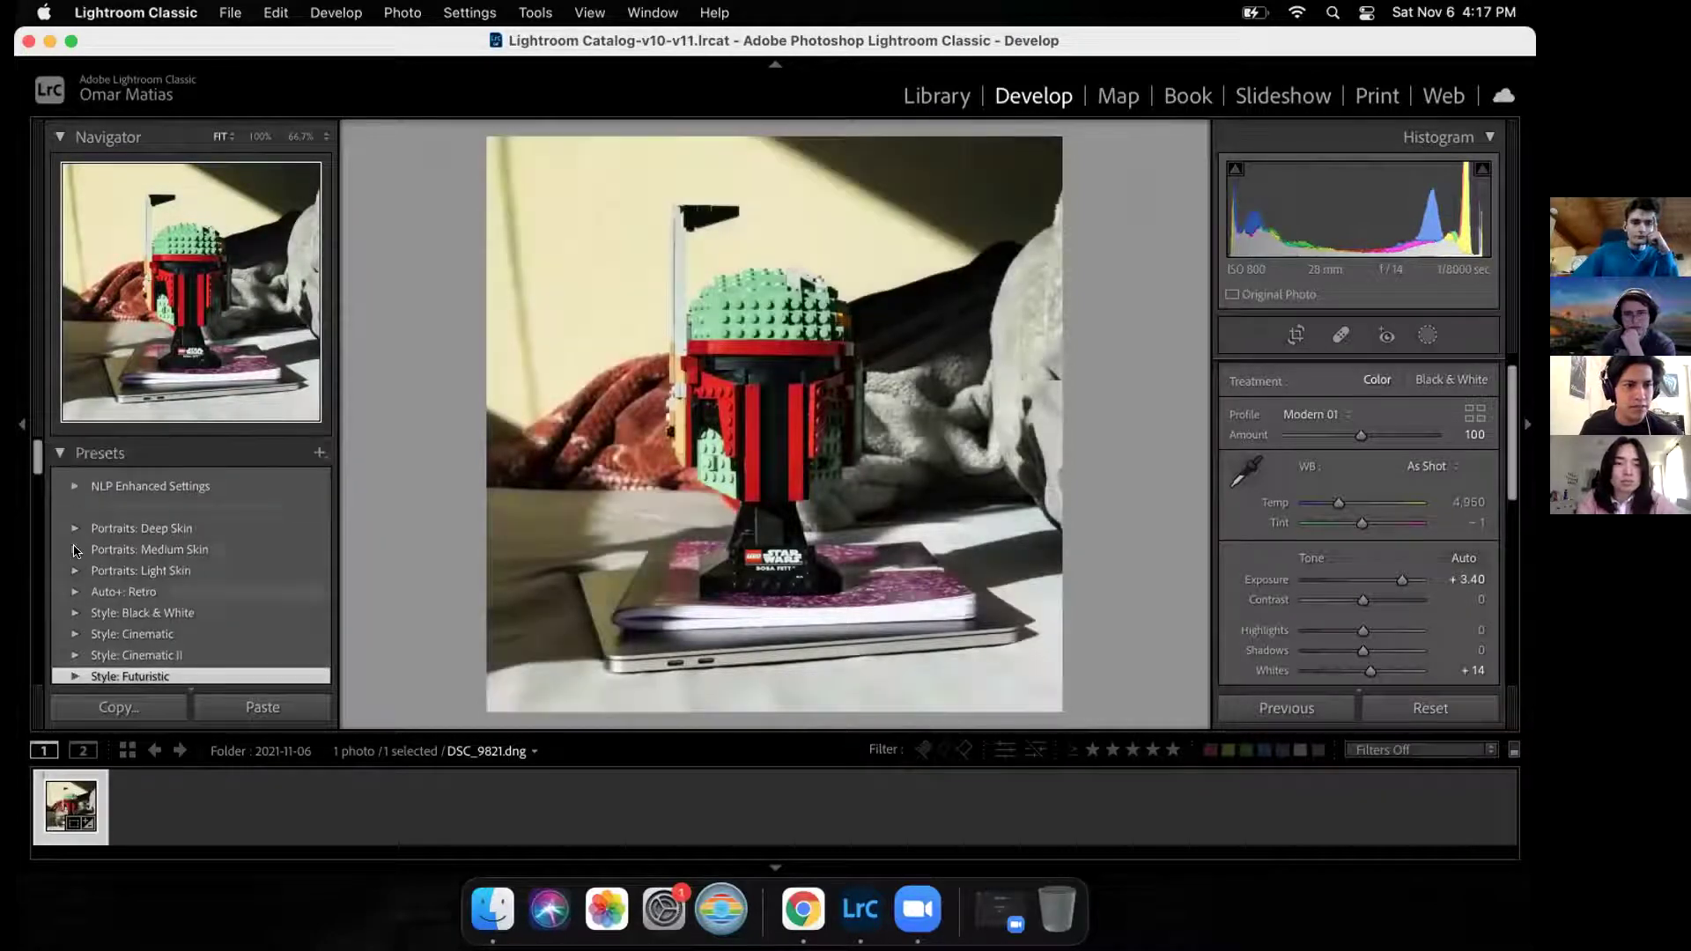
scroll(74, 546, "down", 3)
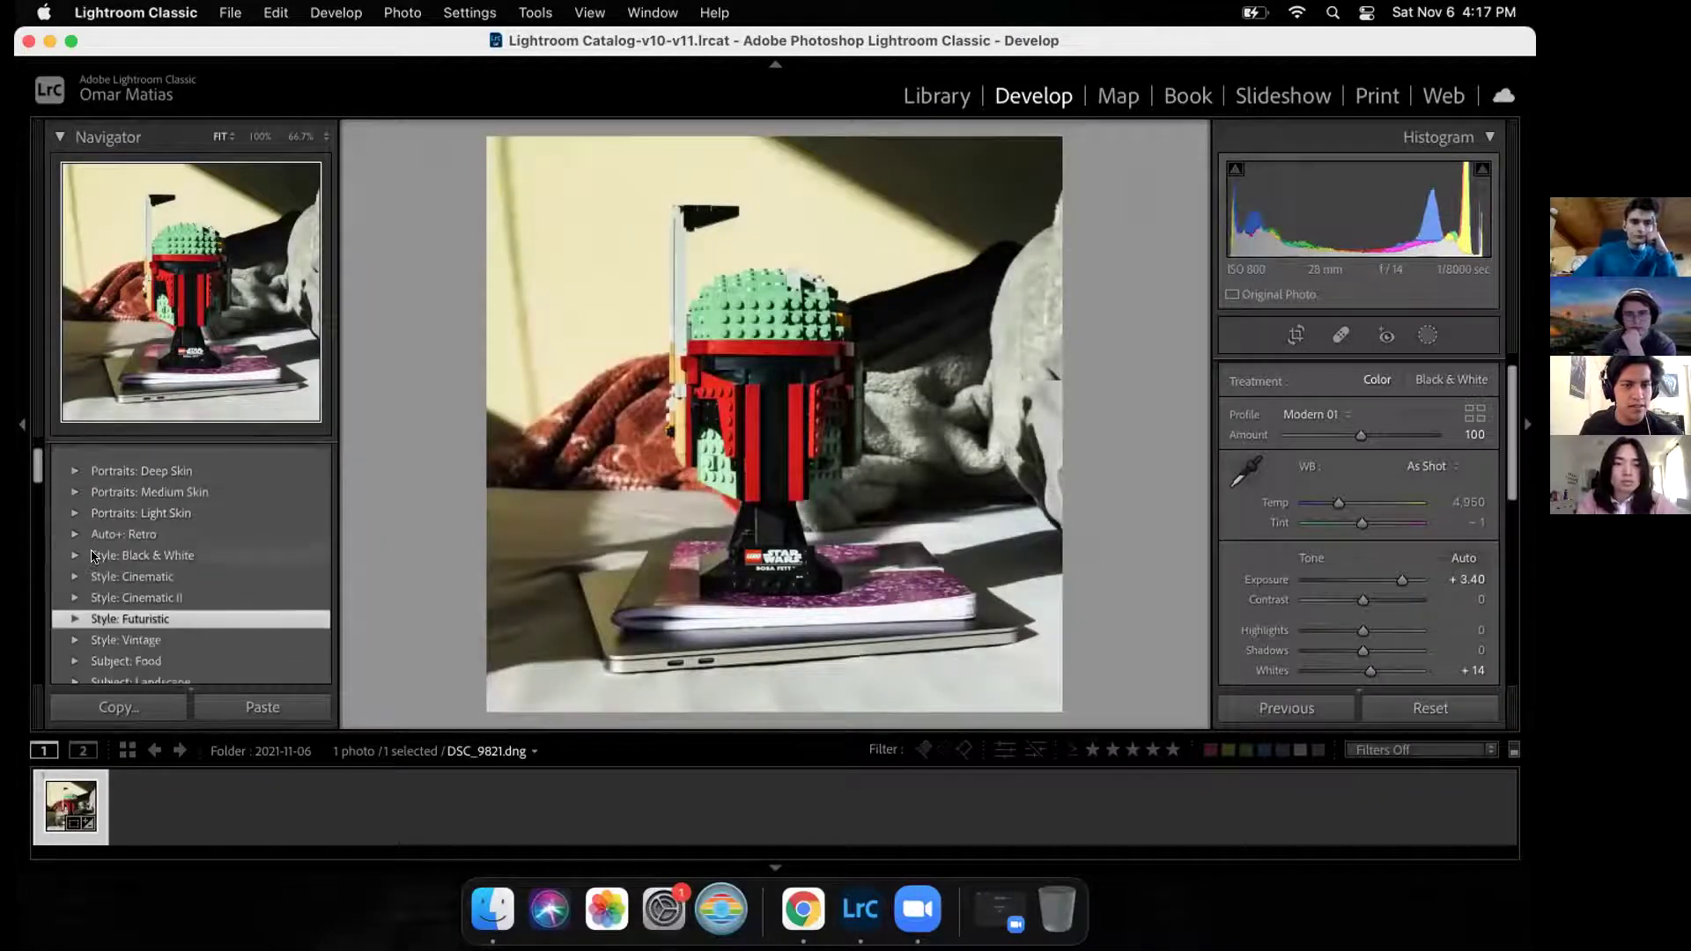
left_click(73, 566)
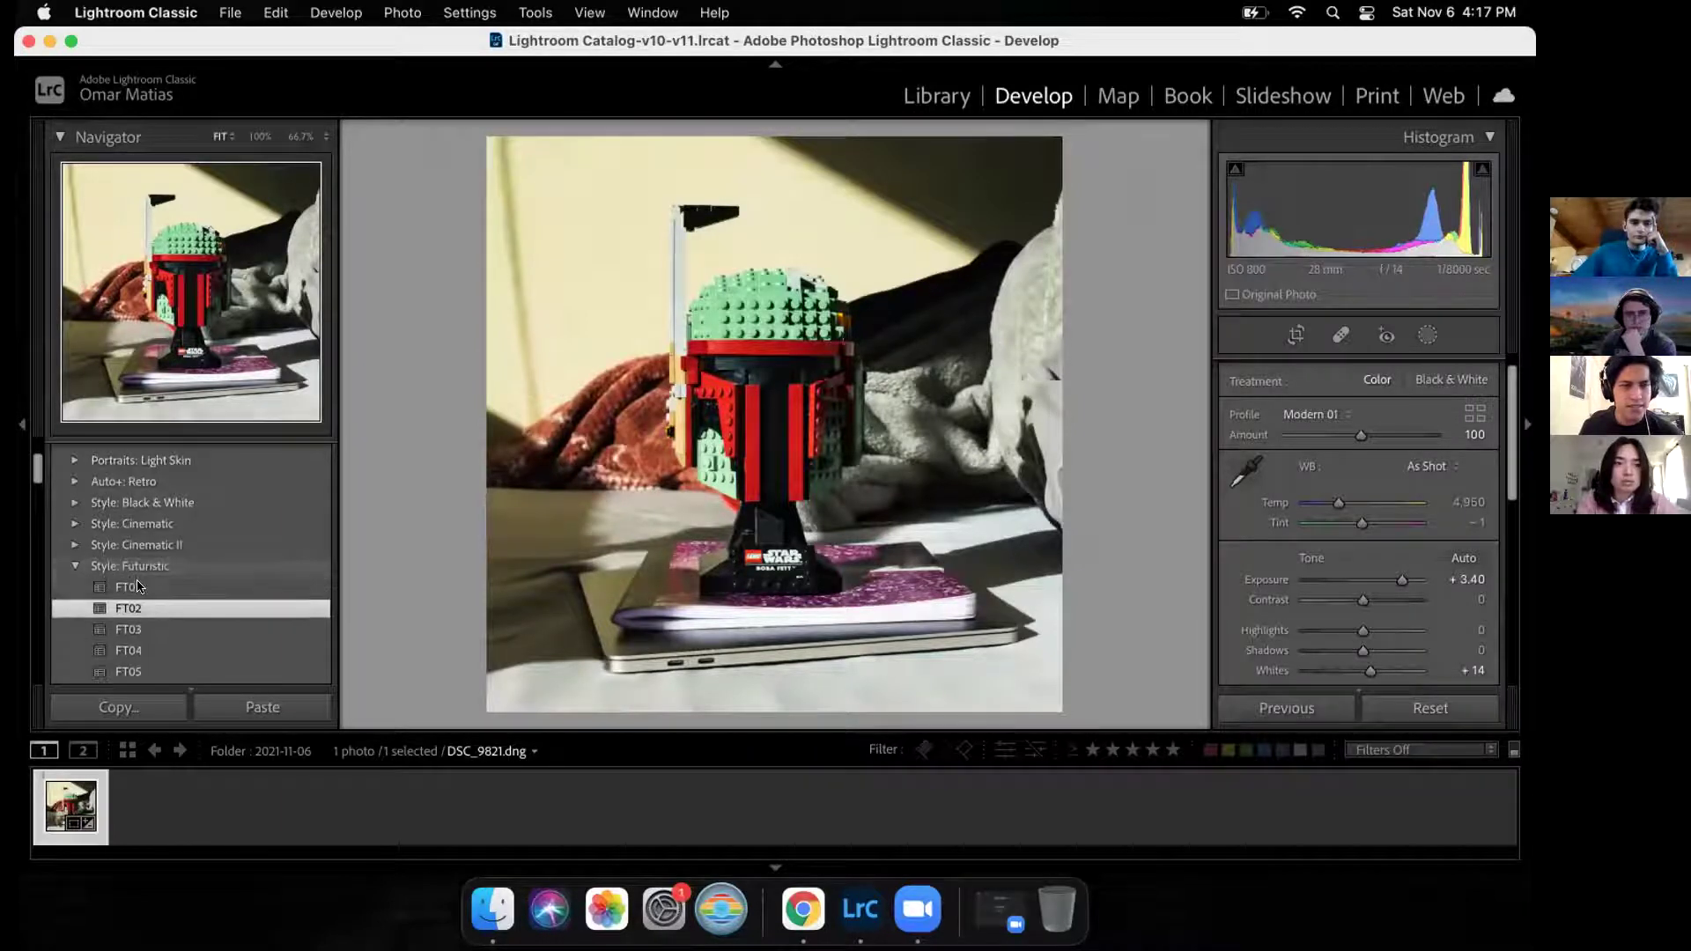
scroll(153, 551, "down", 3)
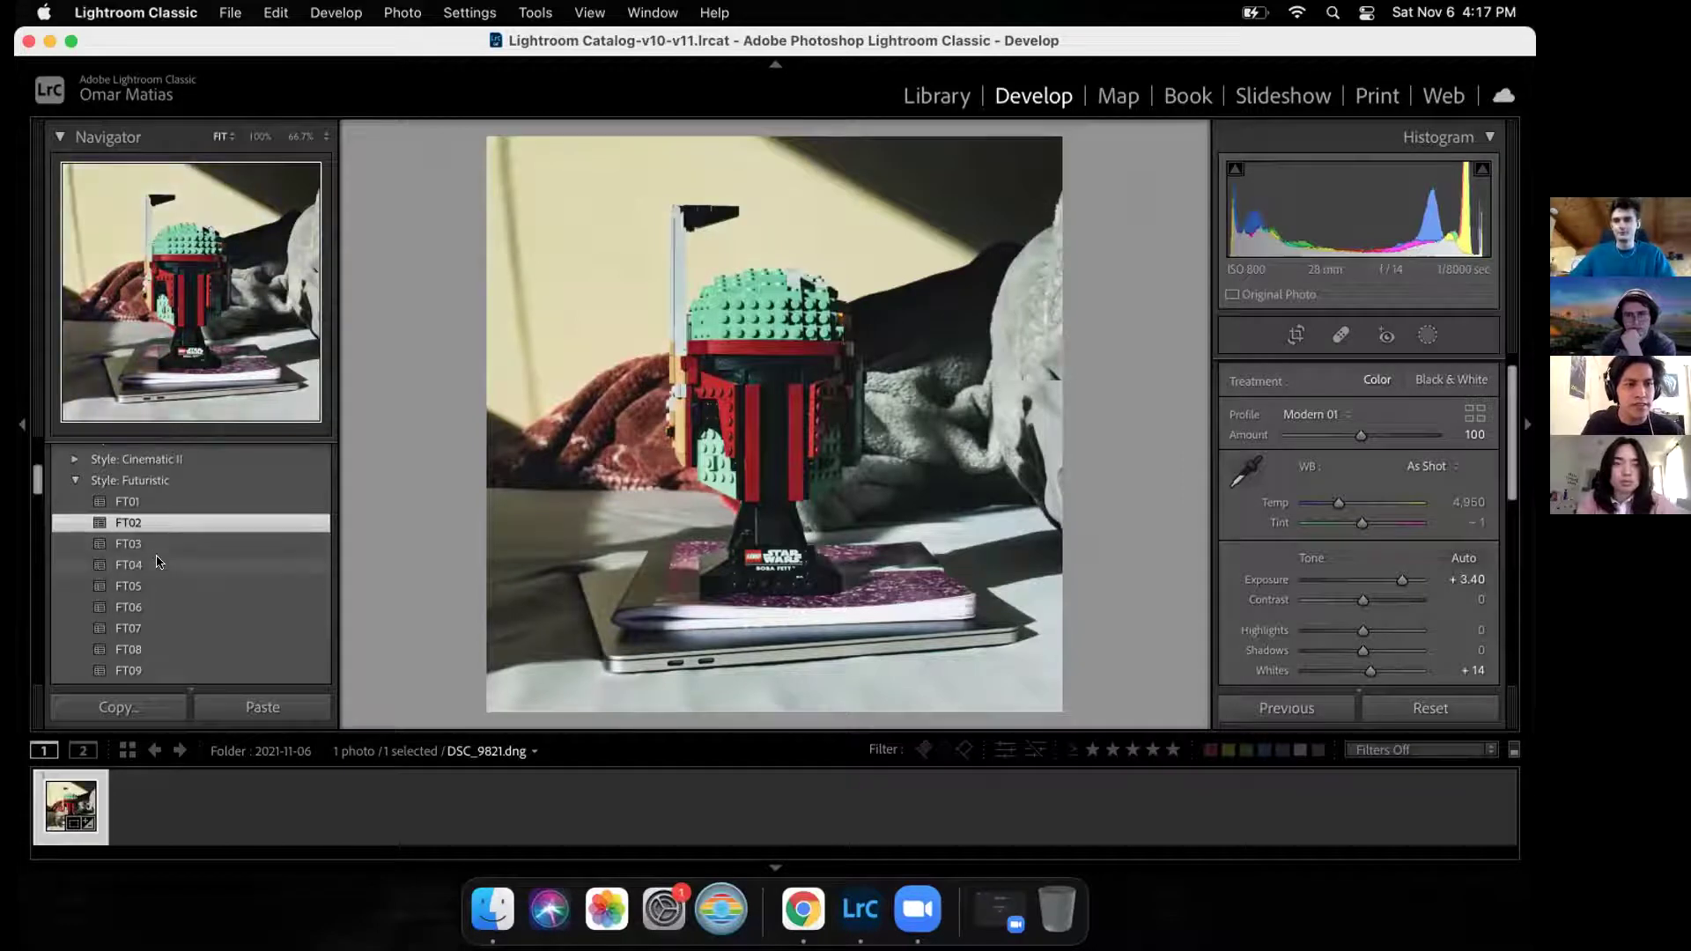
left_click(162, 631)
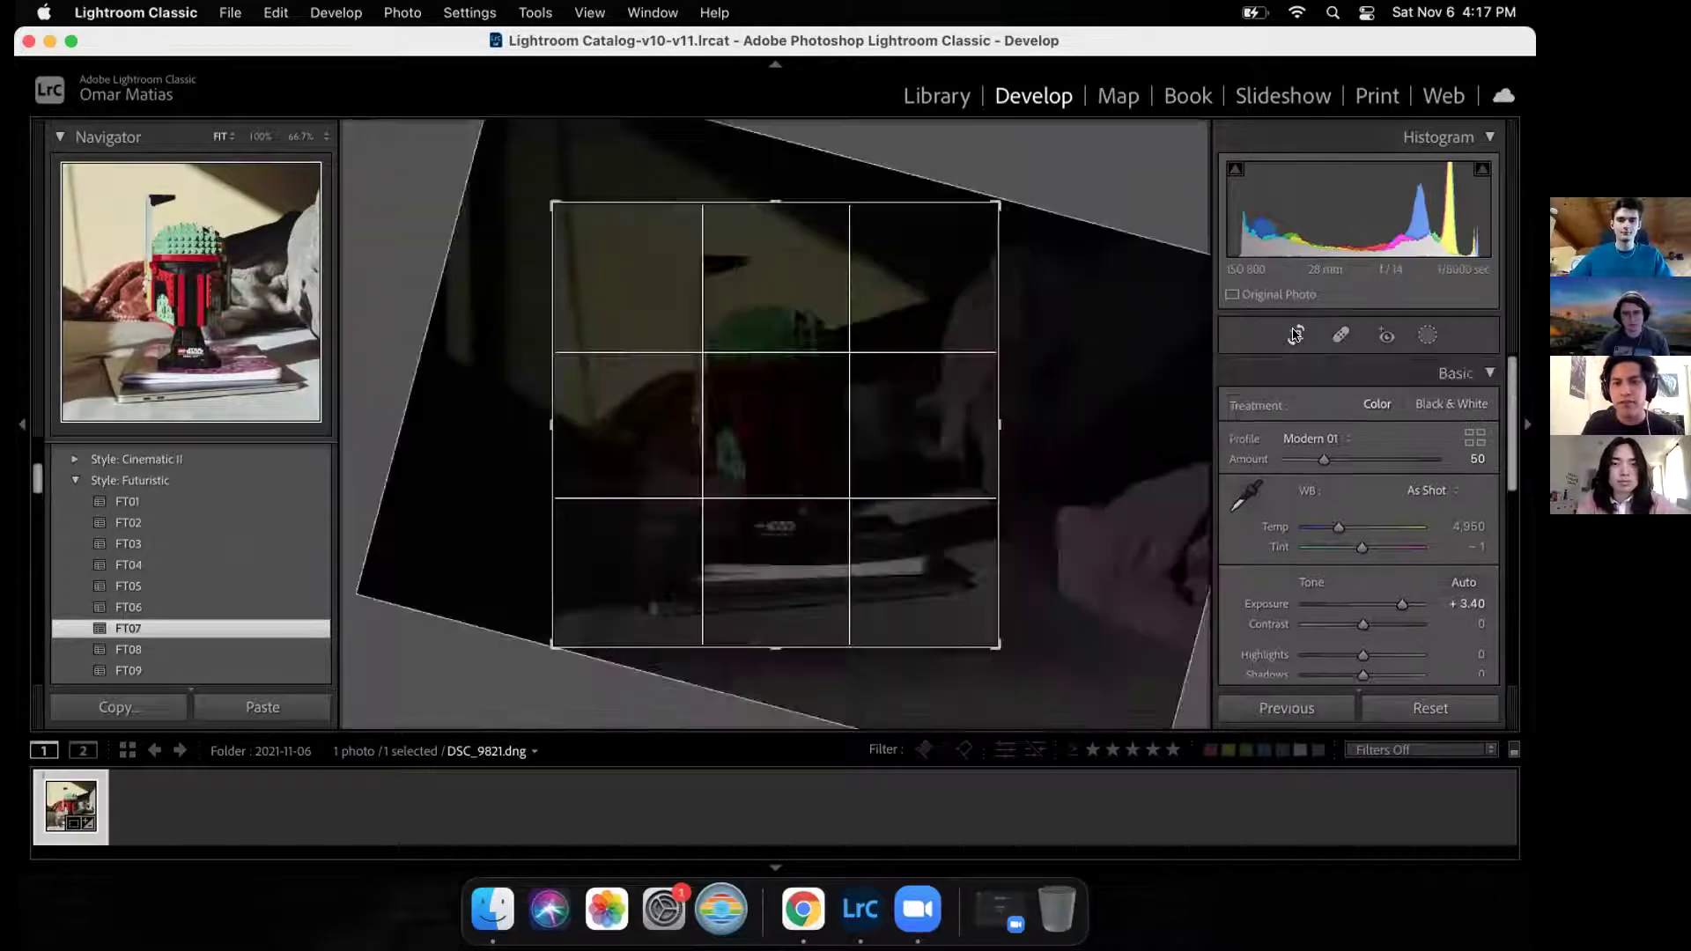
Step: Reopen the photo's crop, keep the 1 x 1 aspect ratio, set the angle to 14.37 and apply it
left_click(1296, 335)
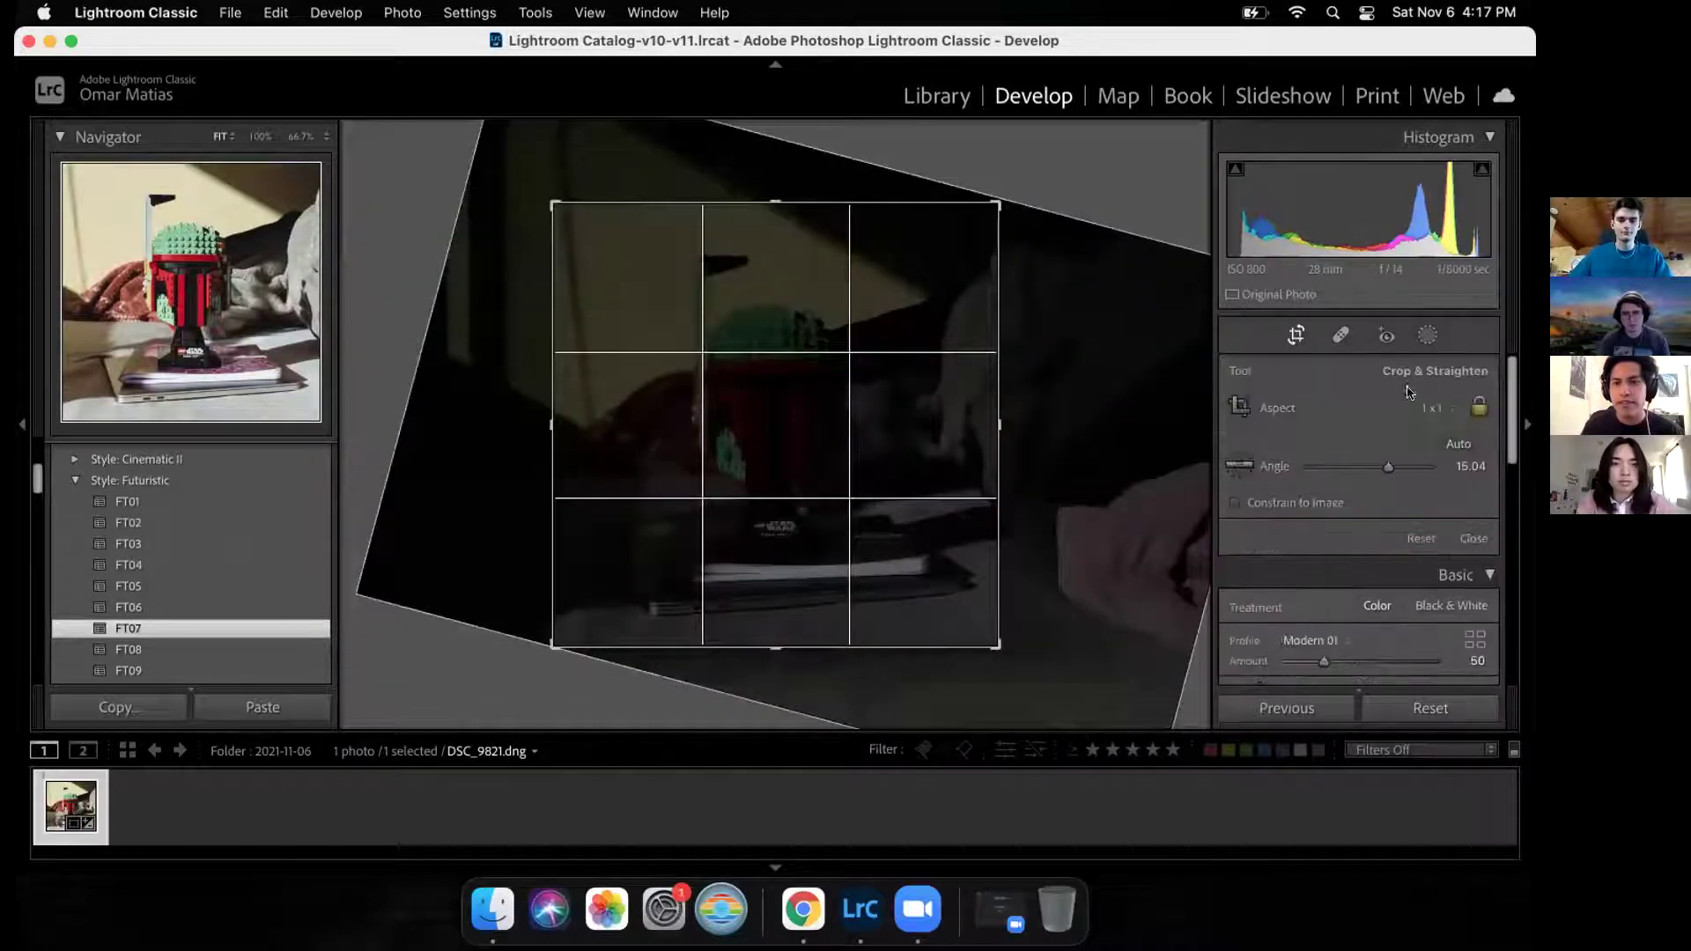
left_click(1424, 407)
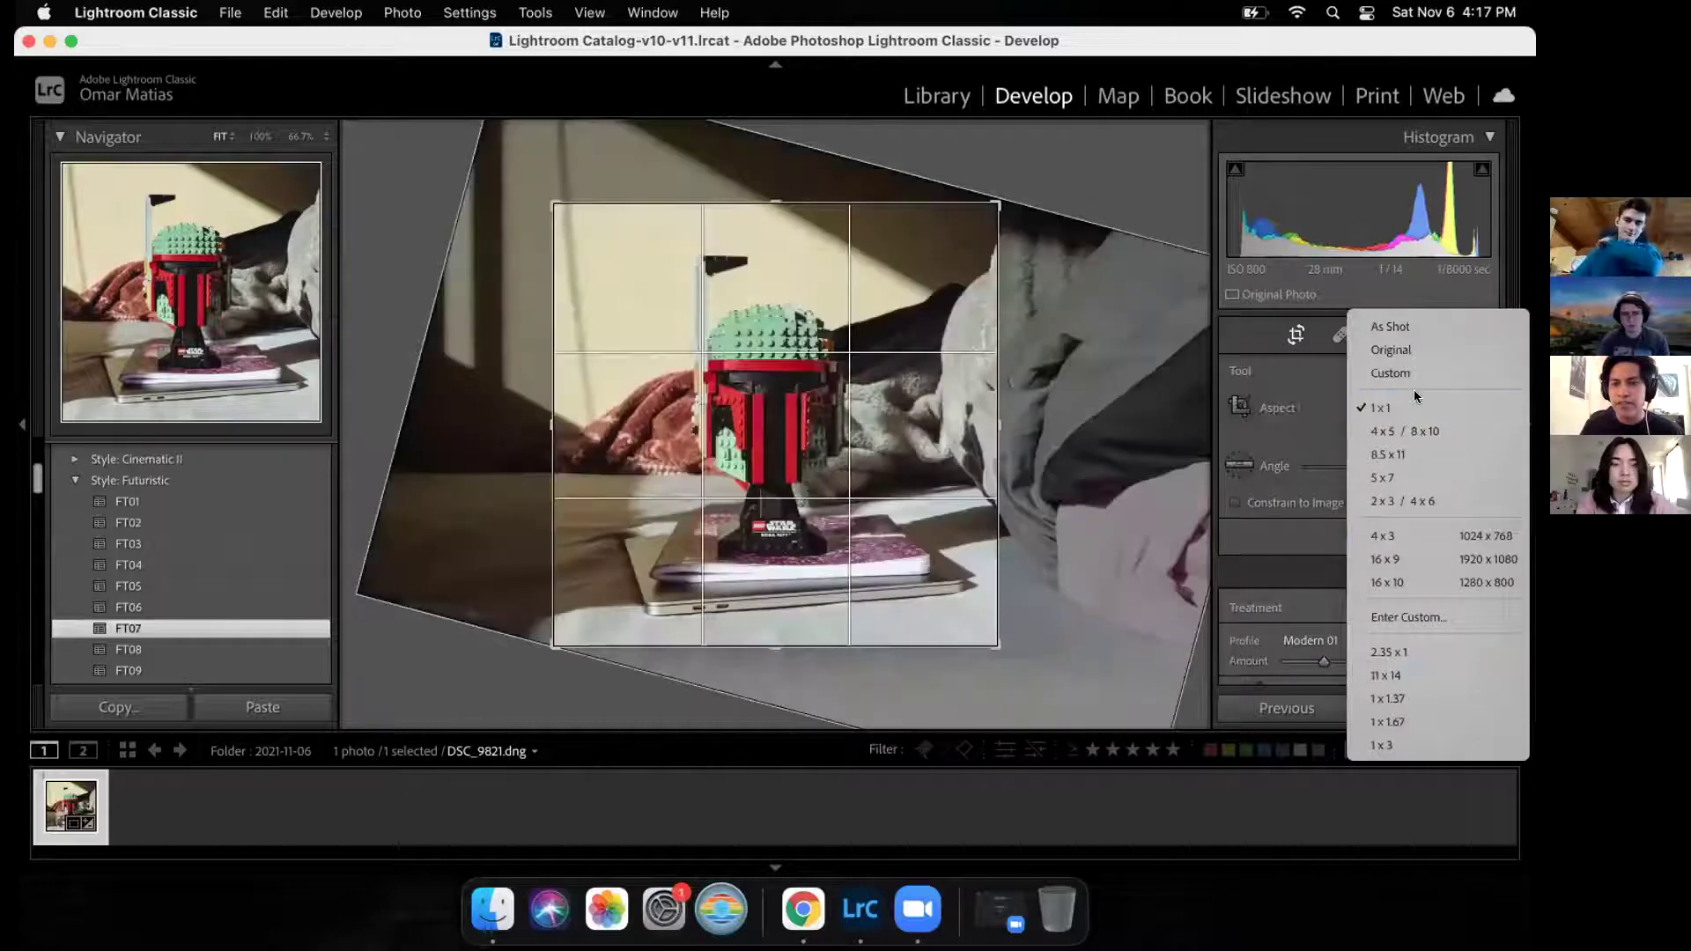
left_click(1405, 414)
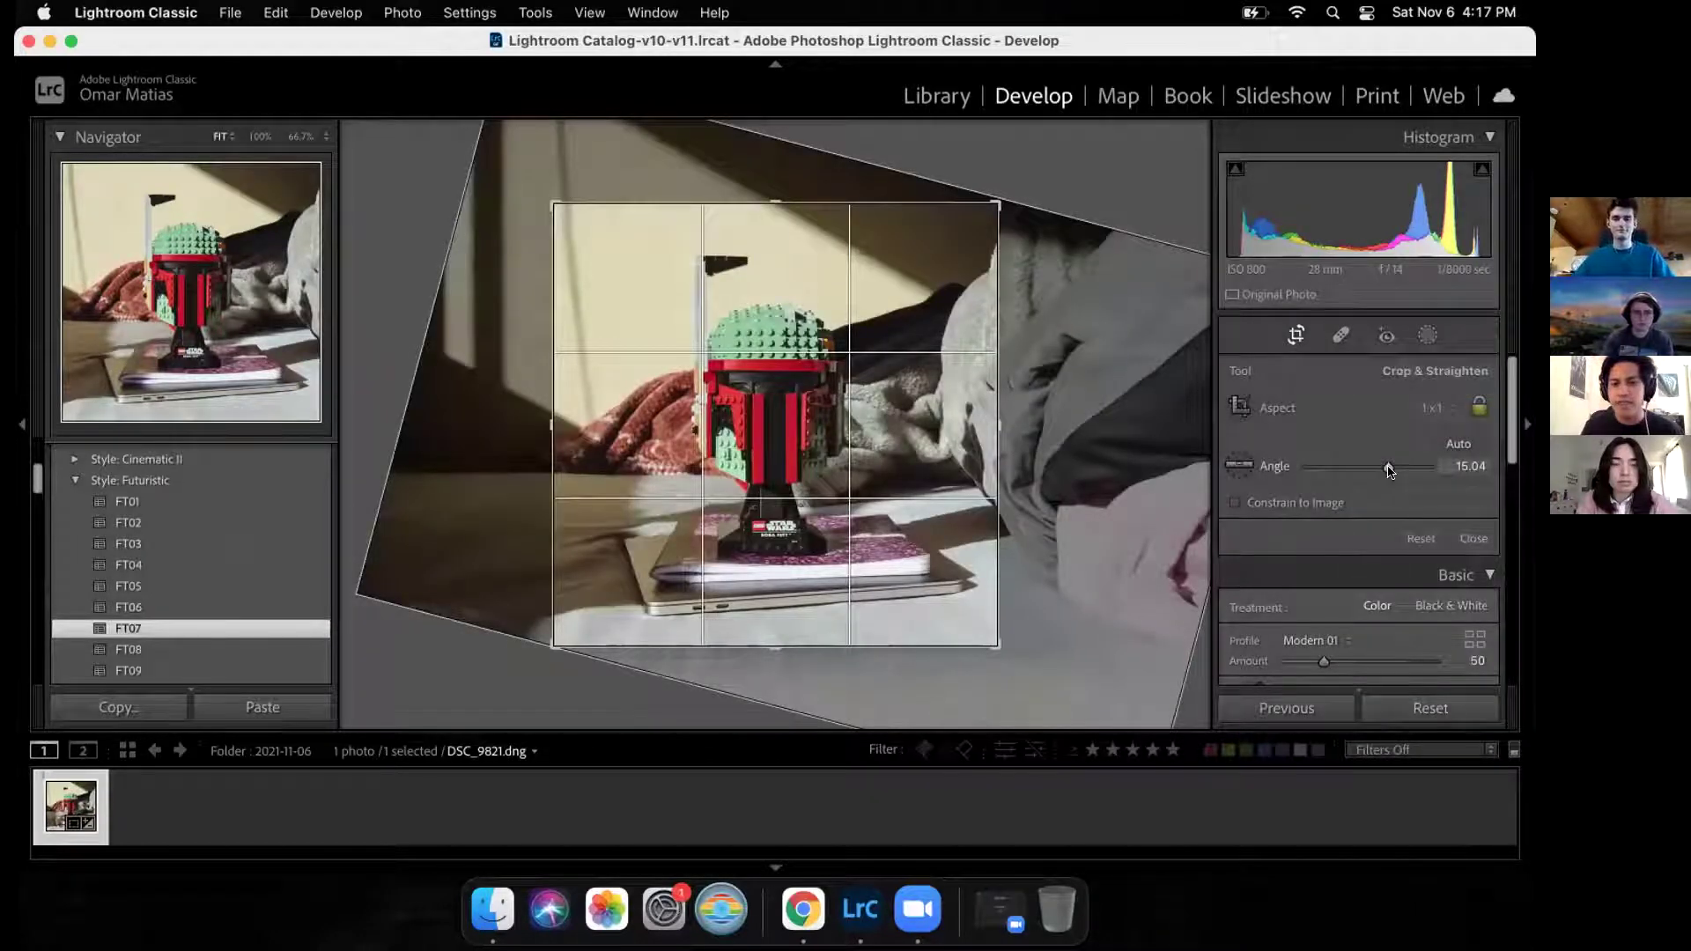
left_click_drag(1389, 471, 1387, 468)
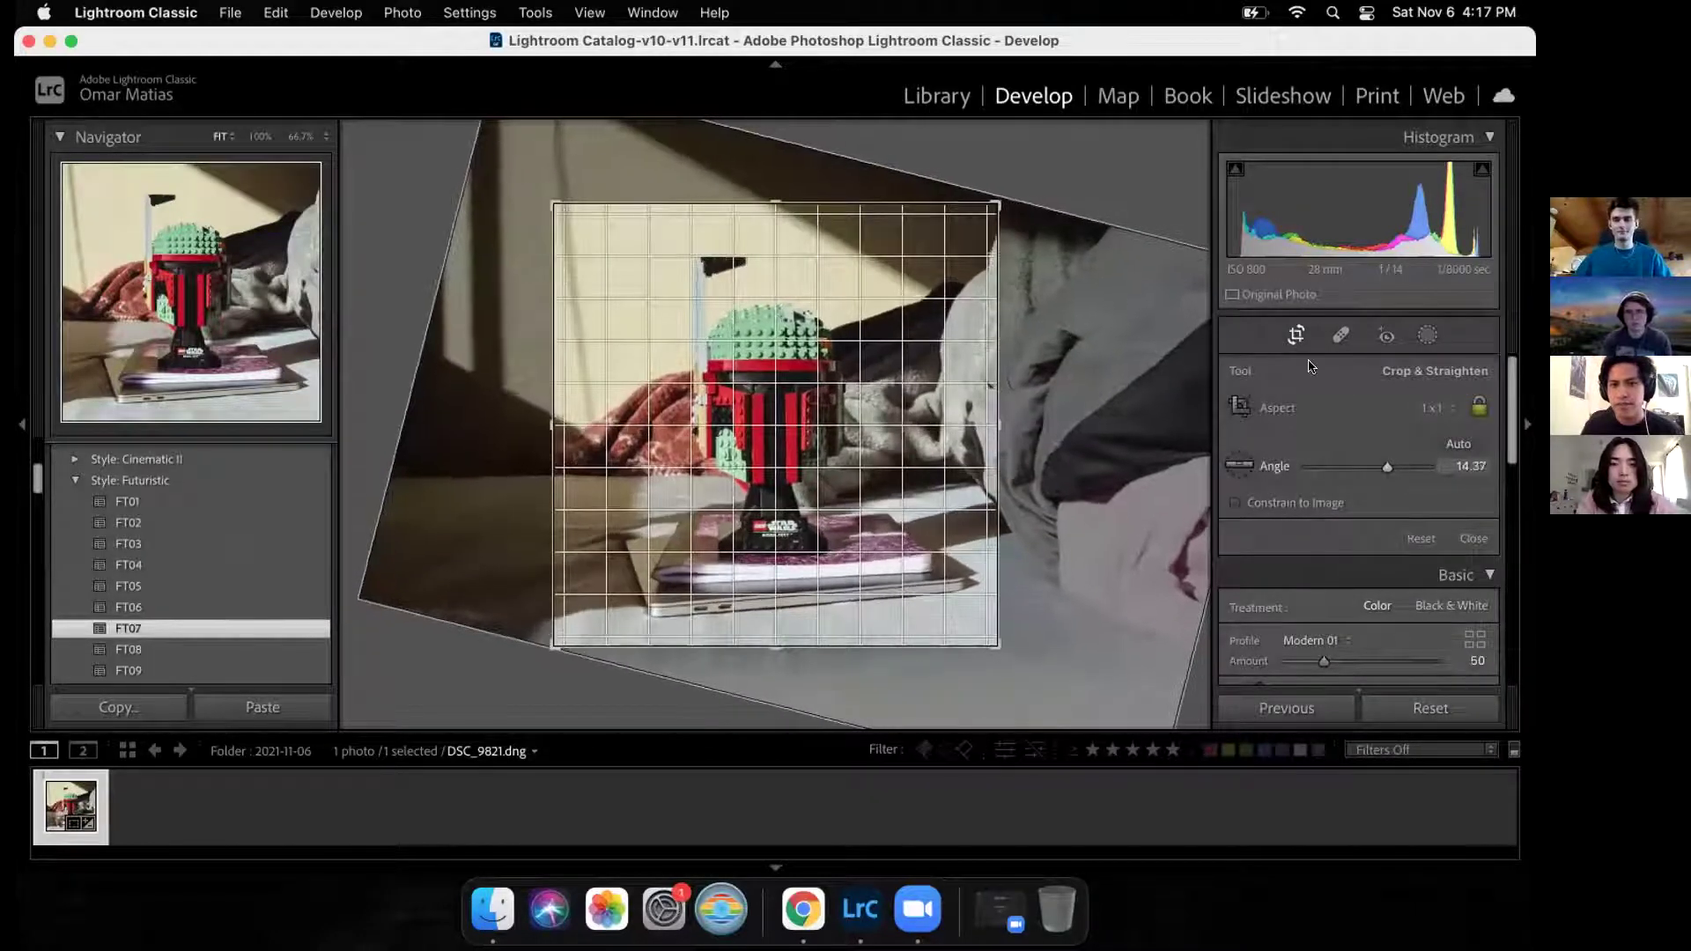
left_click(1294, 335)
left_click(1295, 336)
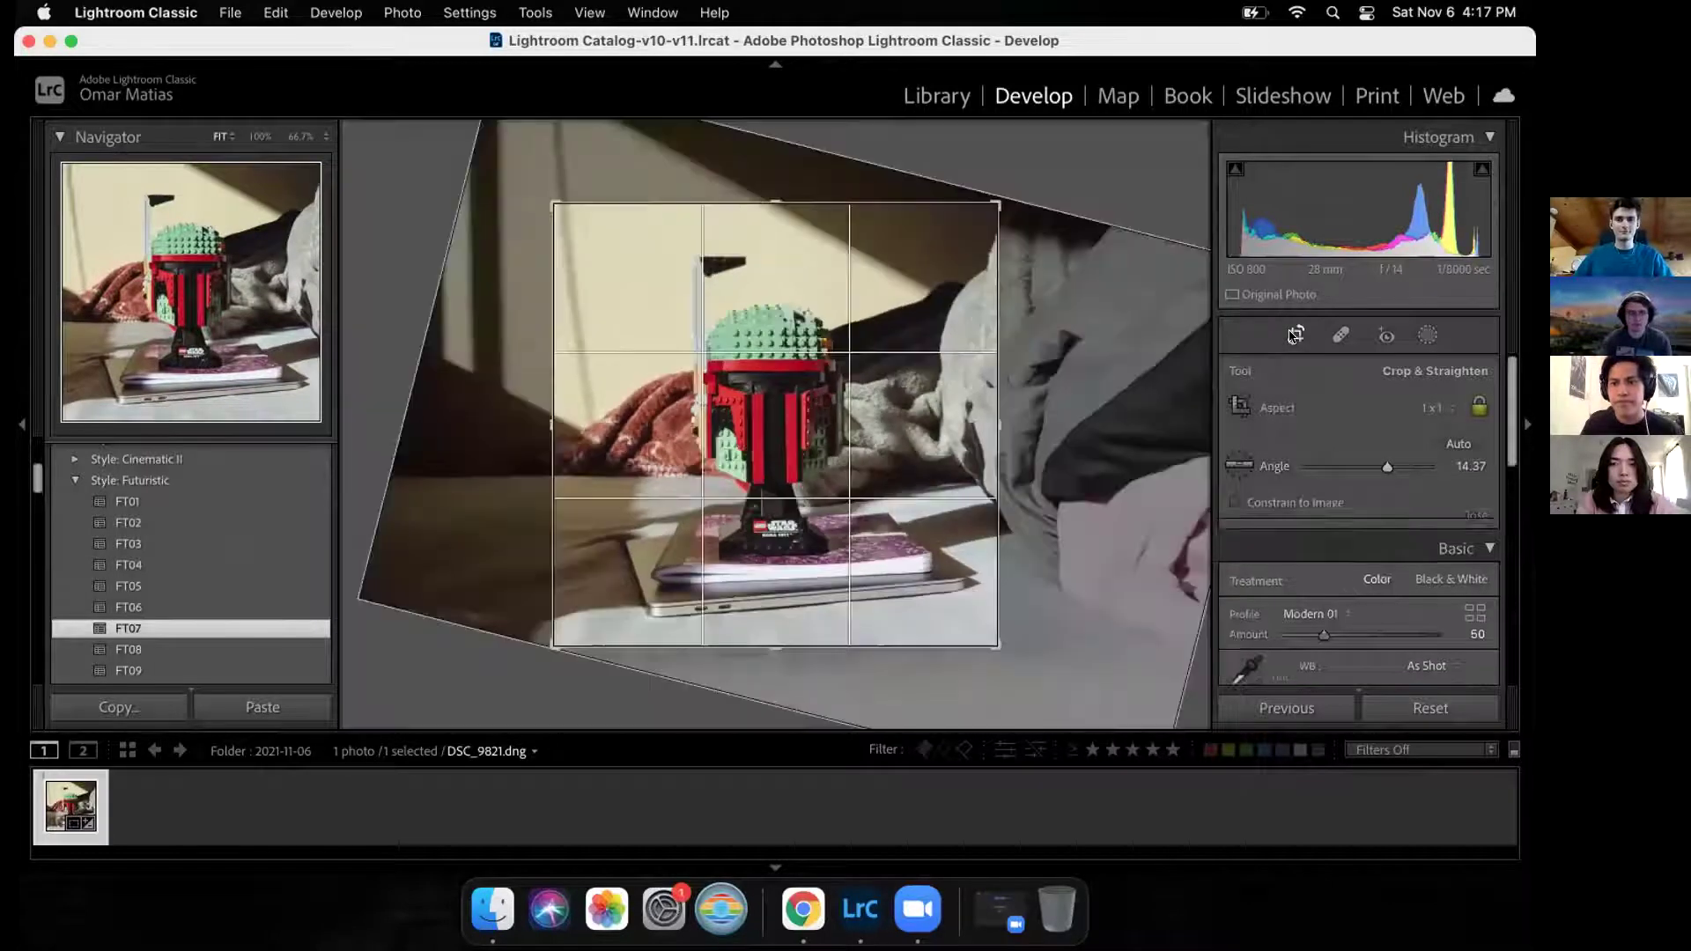
left_click(1294, 335)
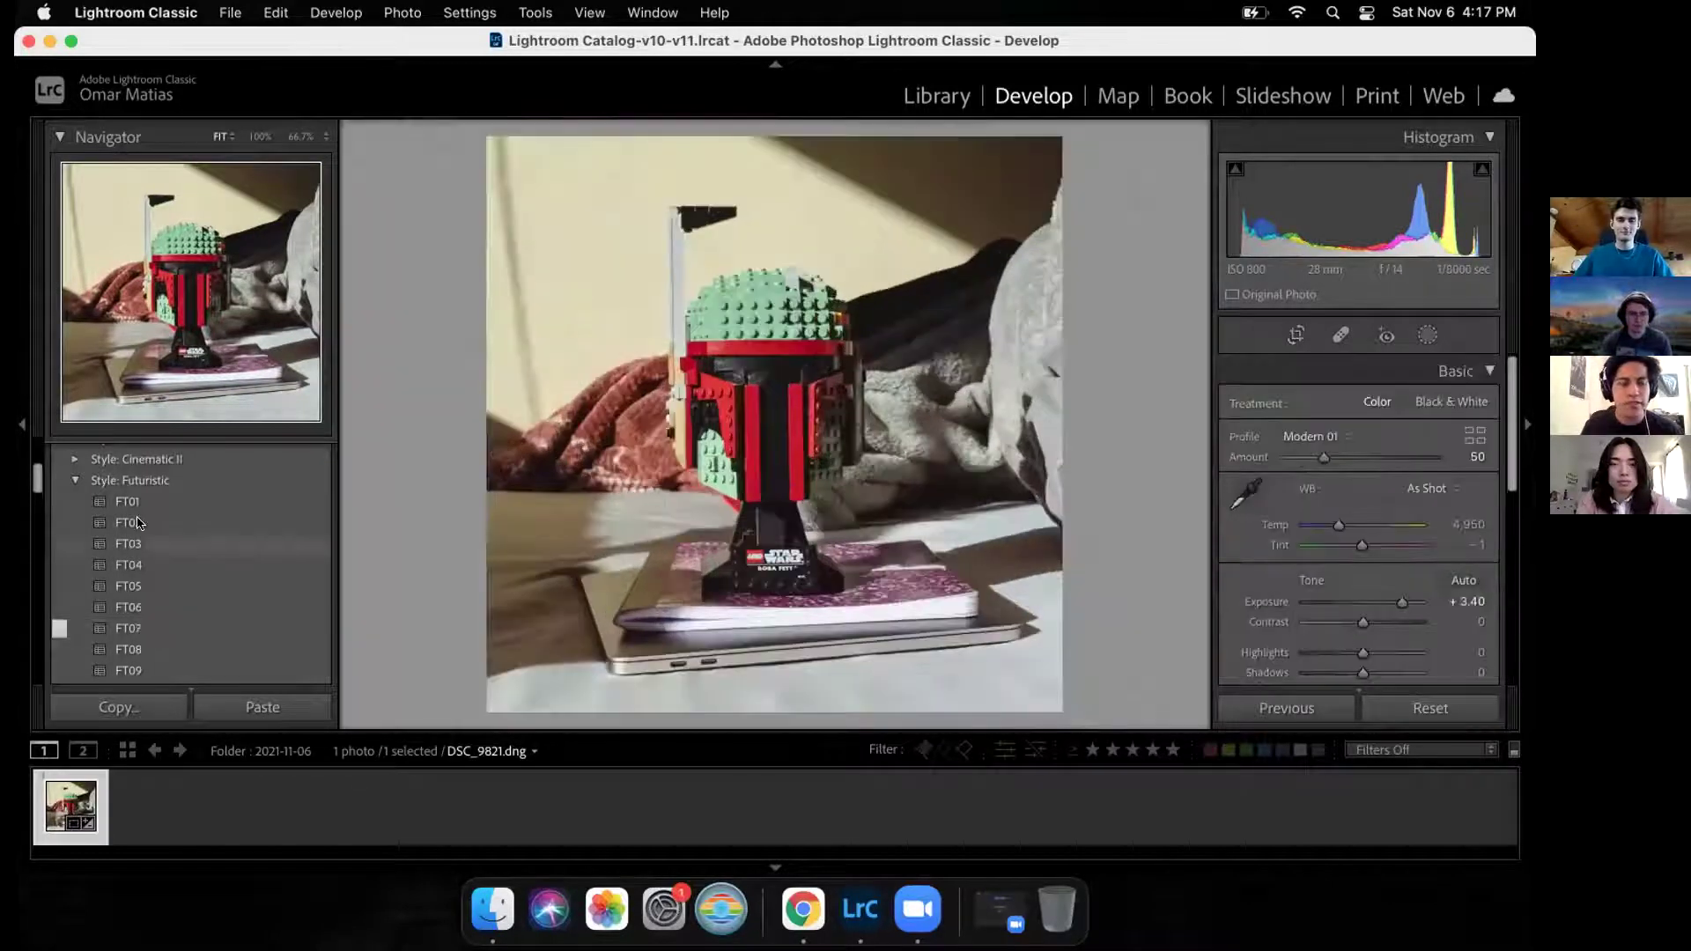
Step: Collapse the Style: Futuristic presets and examine the tone and presence adjustments applied by the preset
scroll(205, 639, "up", 2)
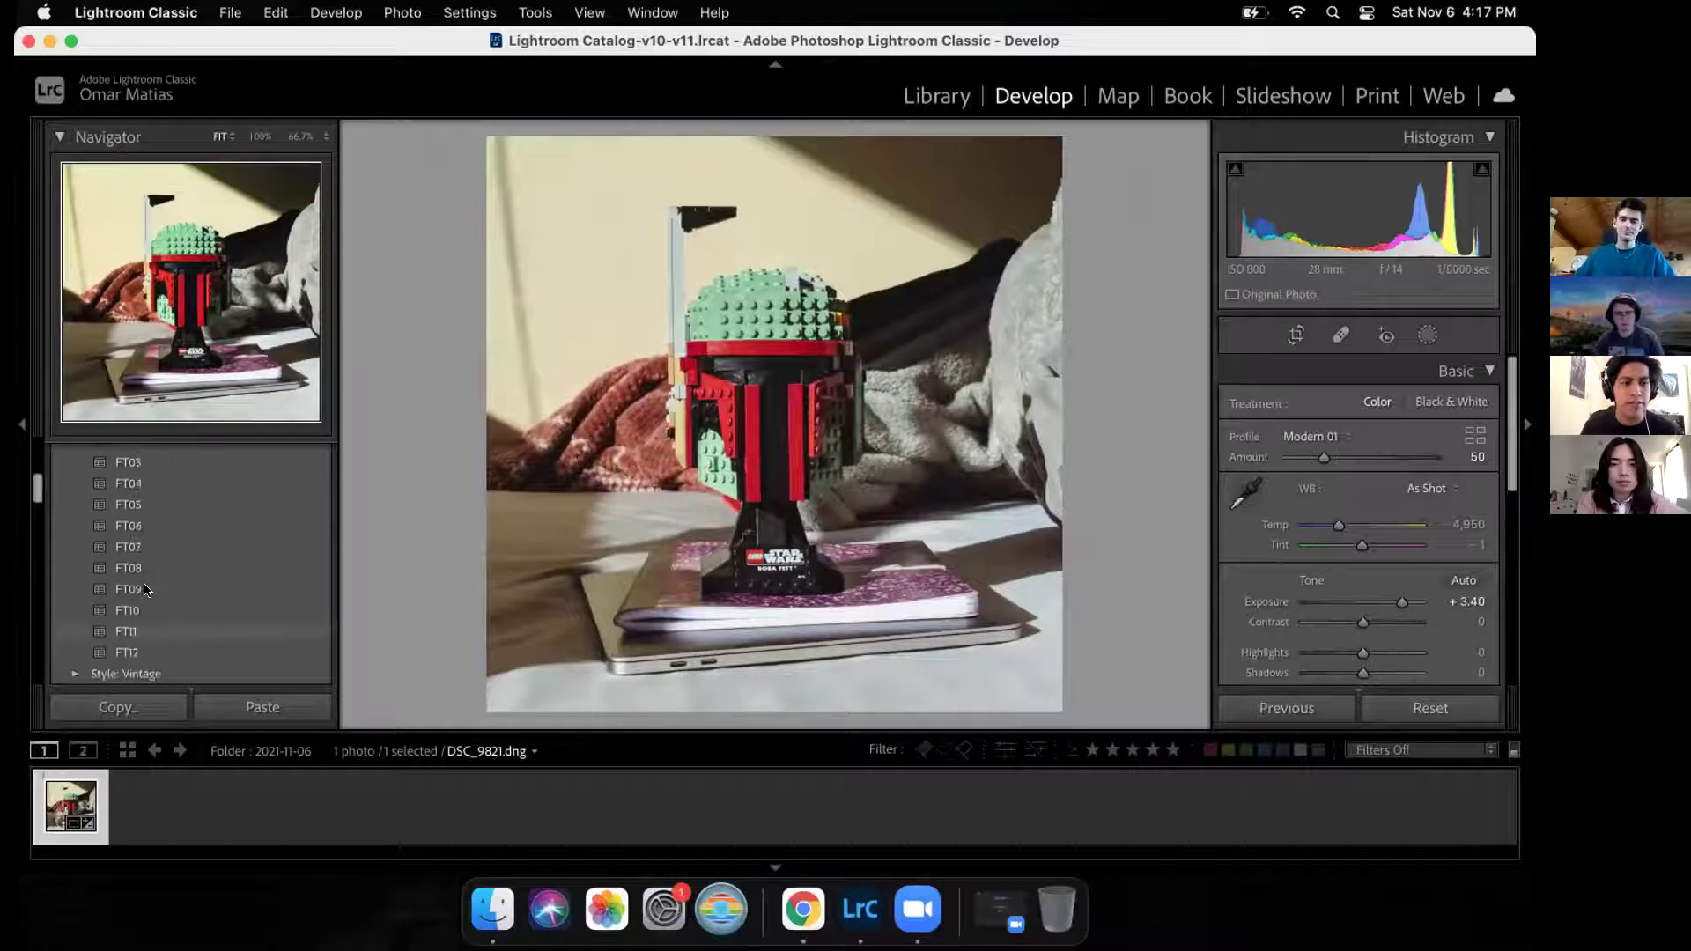
left_click(291, 504)
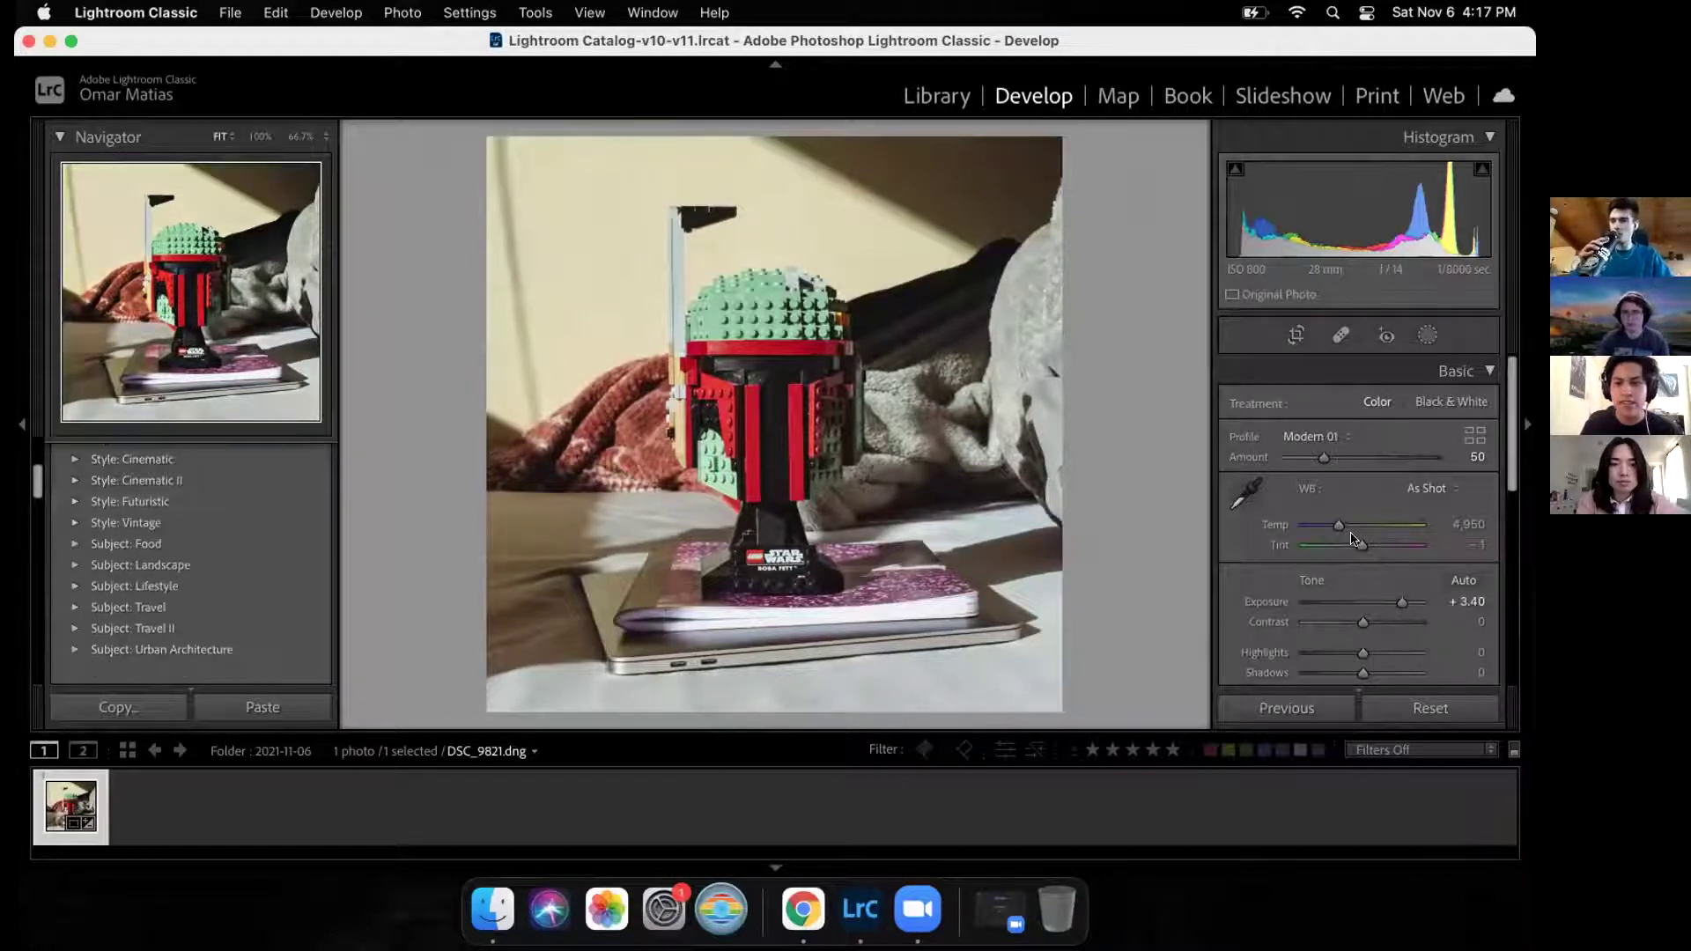
scroll(1434, 568, "down", 3)
scroll(1433, 568, "down", 3)
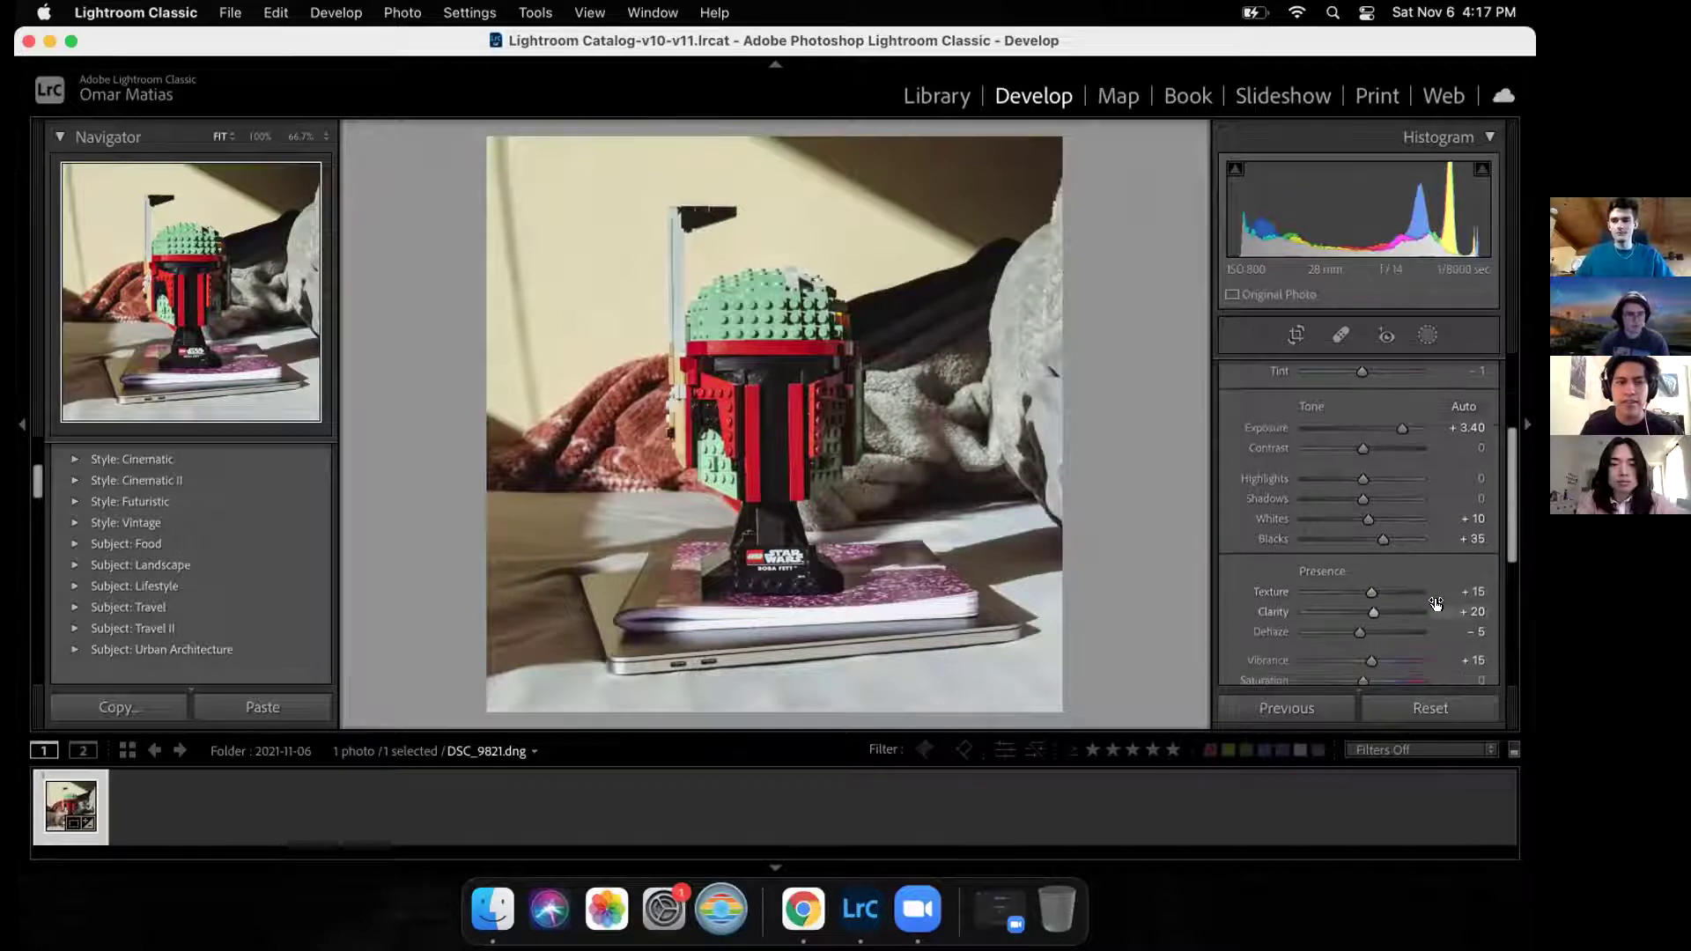
scroll(1436, 604, "down", 2)
scroll(1438, 608, "up", 1)
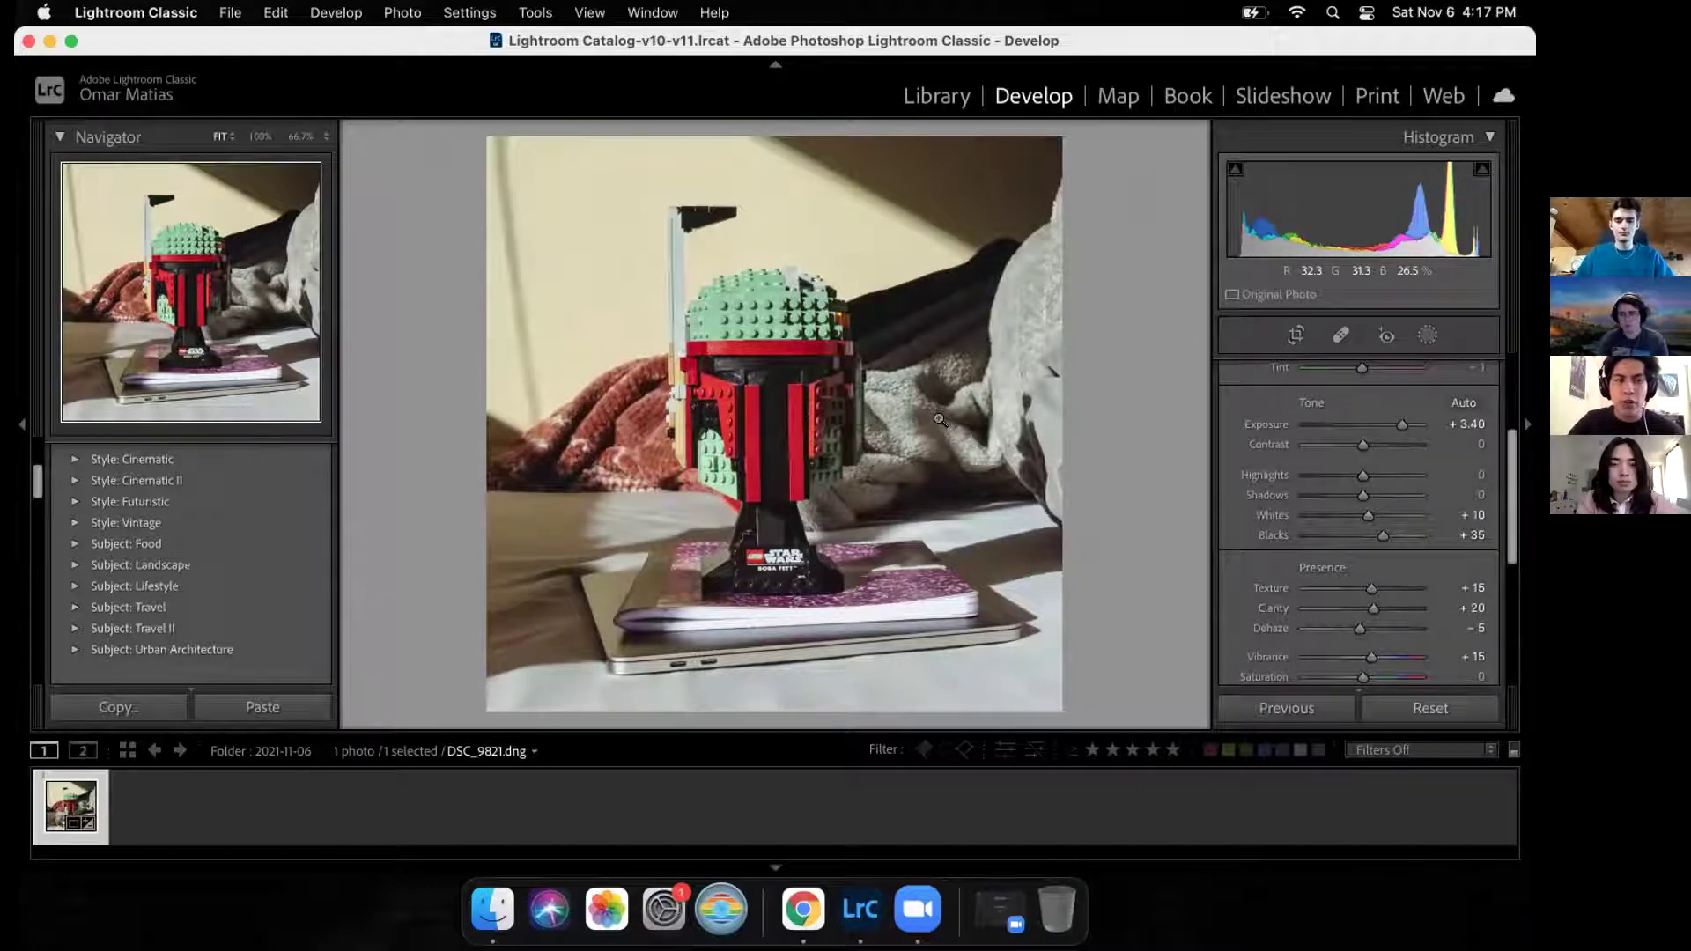
Step: Compare the photo before and after editing side by side, inspect the helmet up close and return to the single view
key("y")
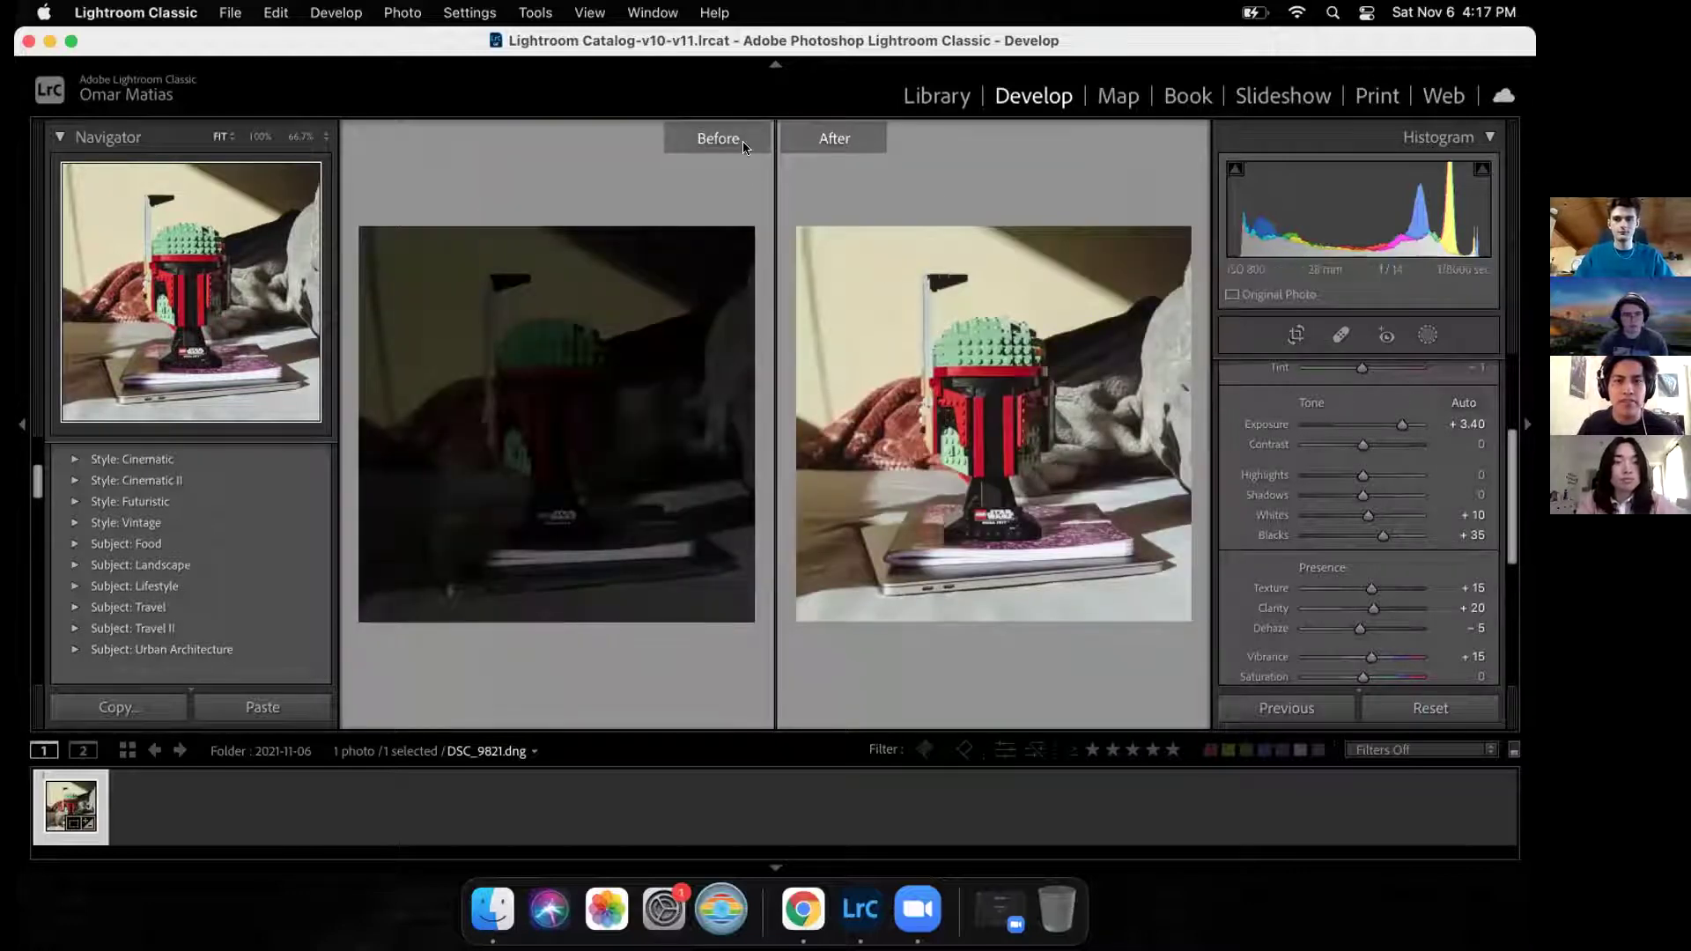
left_click(549, 423)
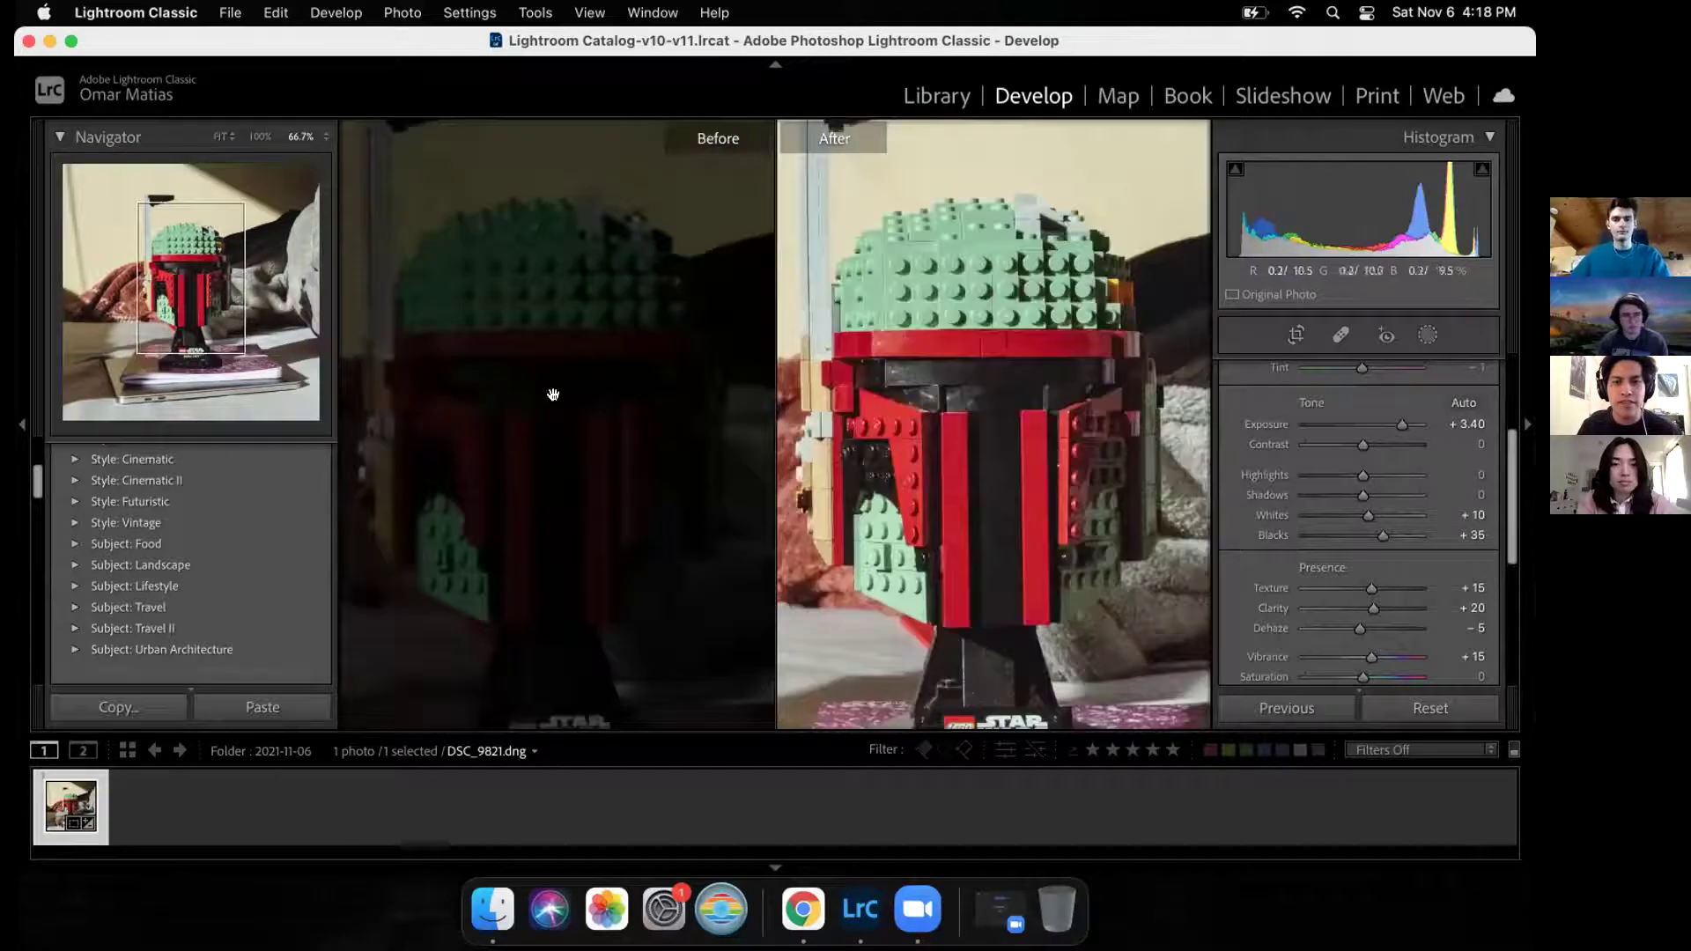
left_click(642, 436)
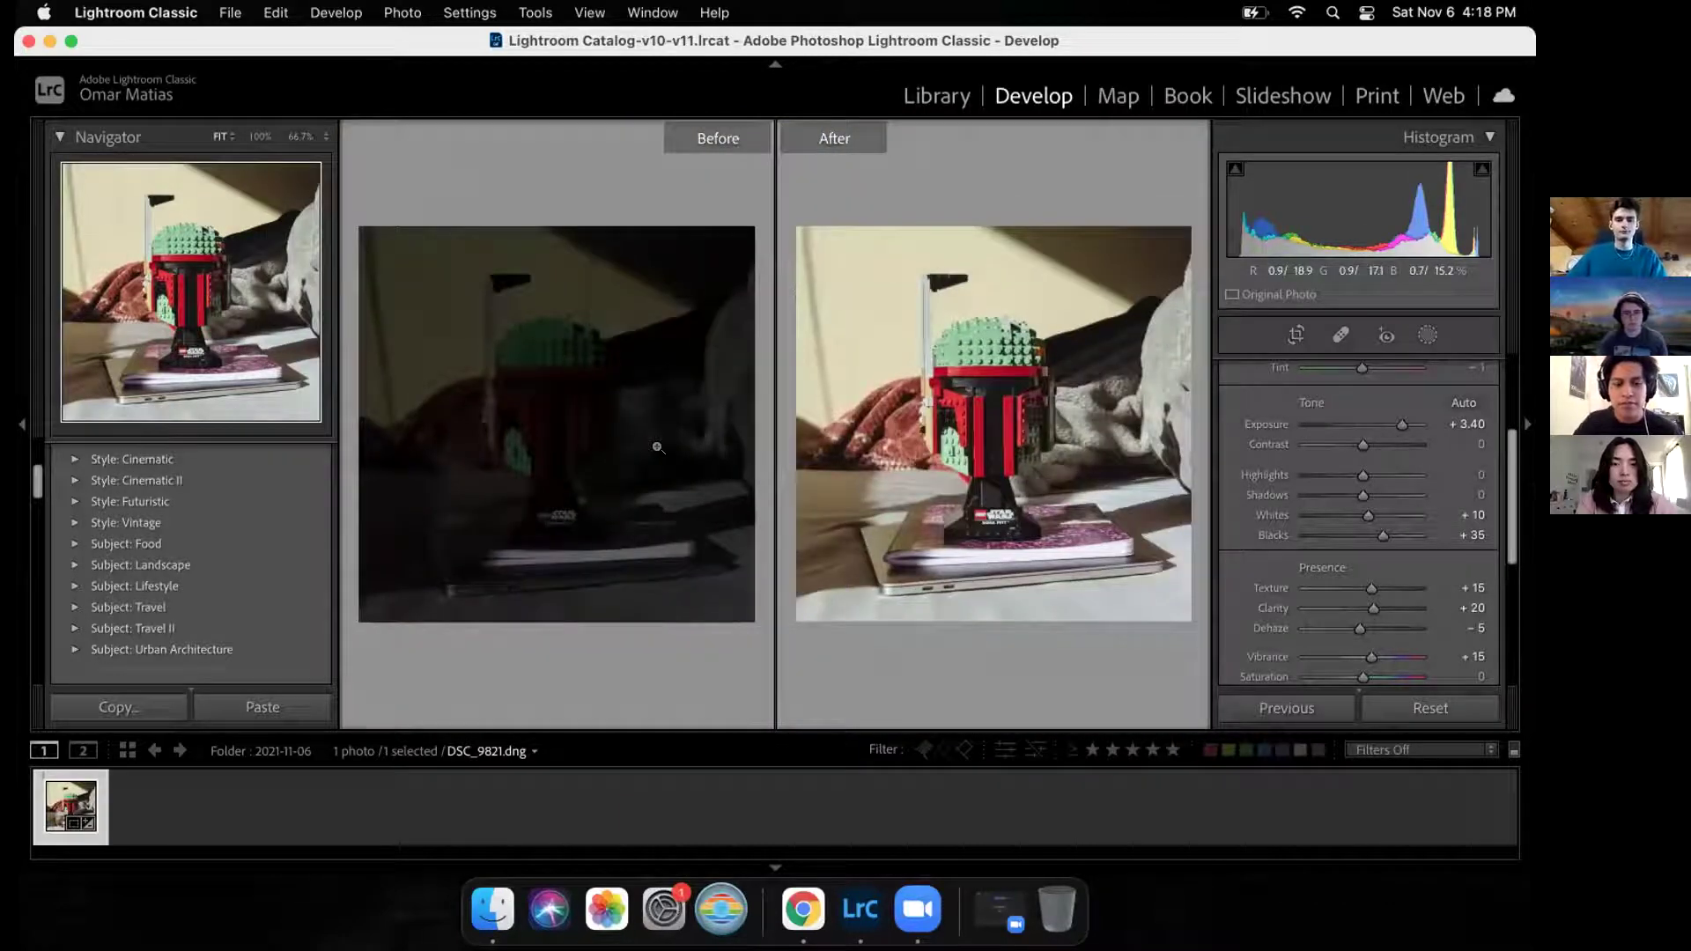
key("y")
Step: Switch to the workshop planning document in Chrome, check the points to go over and return to Lightroom Classic
key("ctrl+Up")
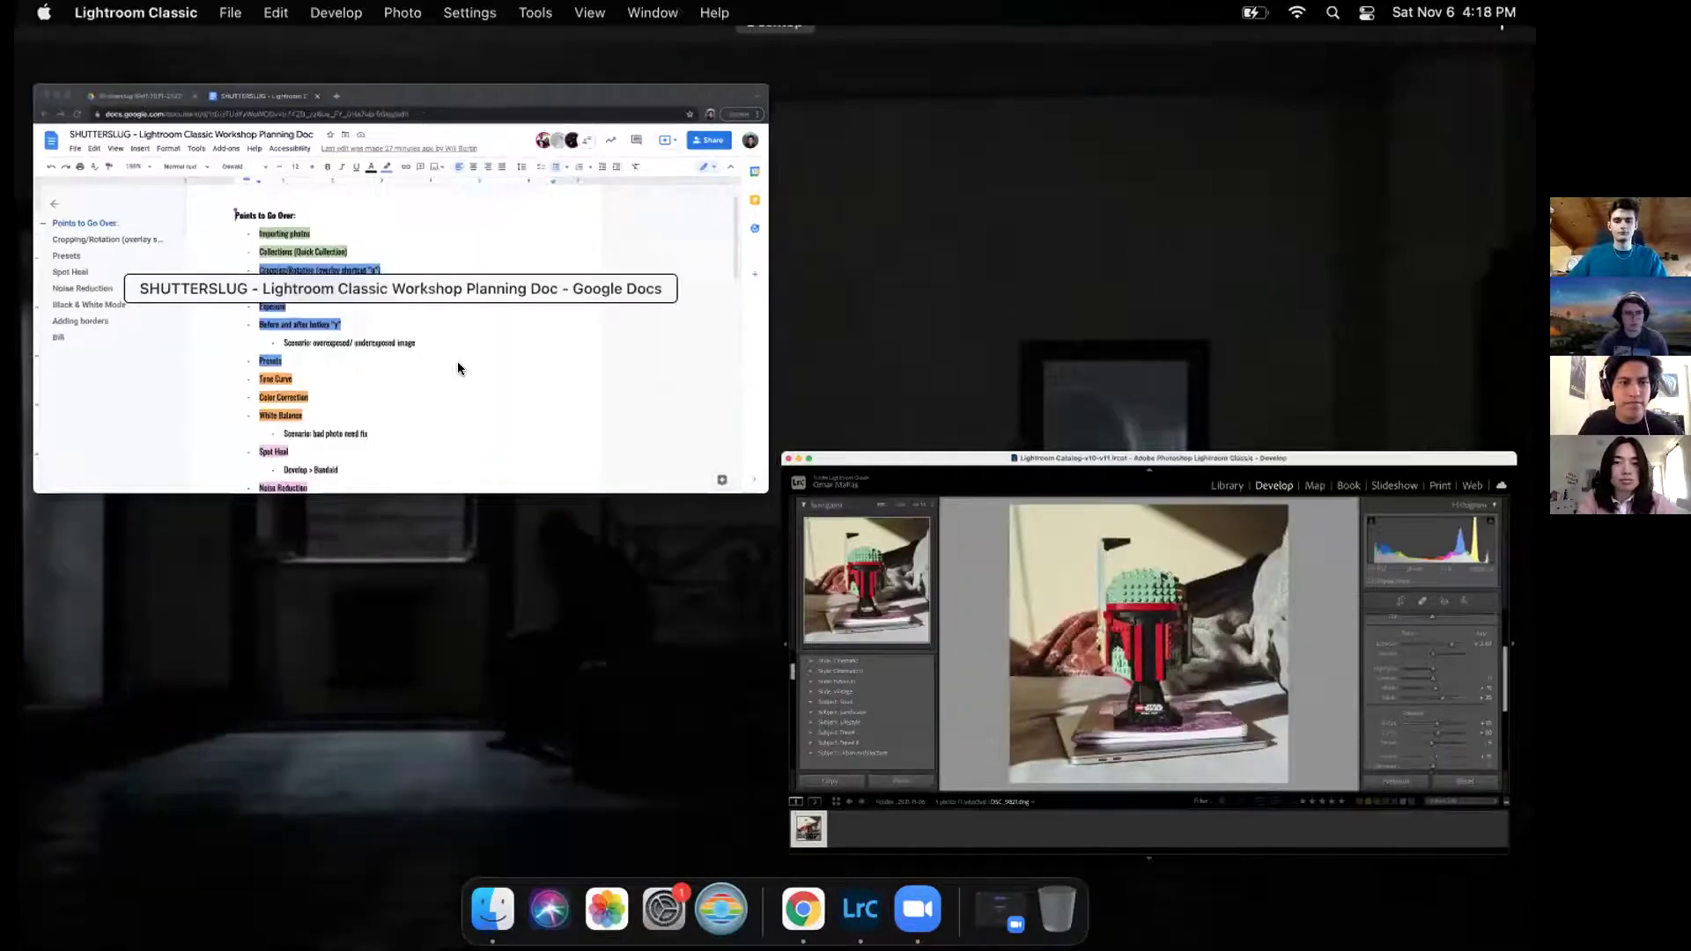
left_click(457, 361)
scroll(643, 491, "down", 1)
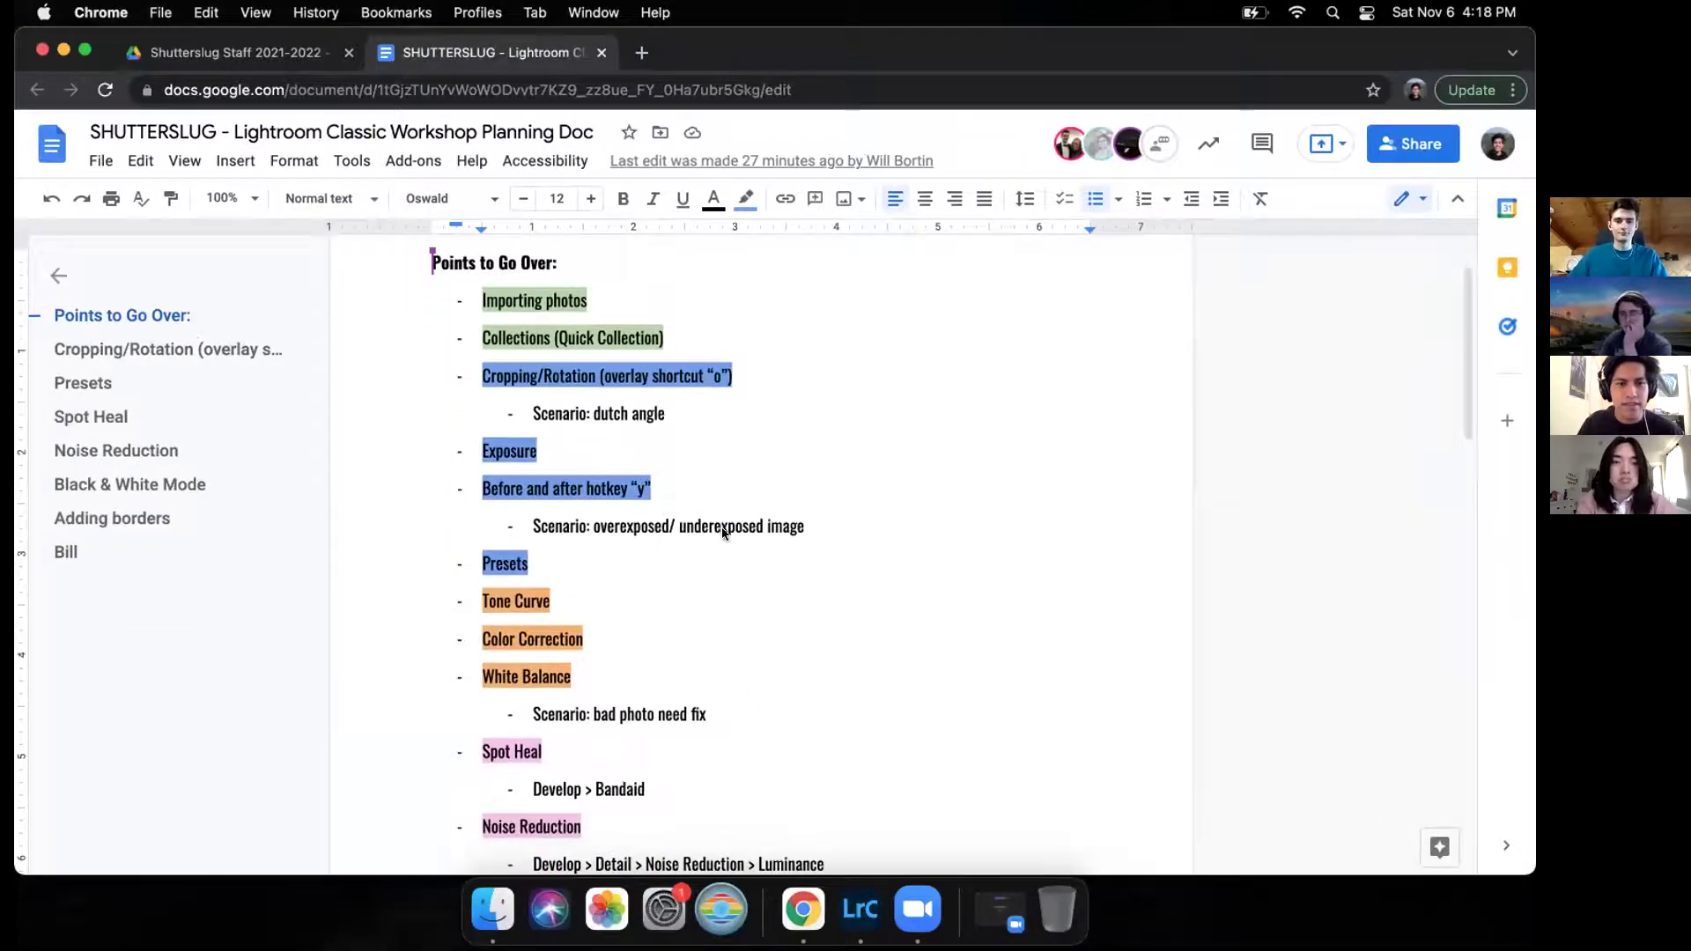
key("ctrl+Up")
left_click(543, 610)
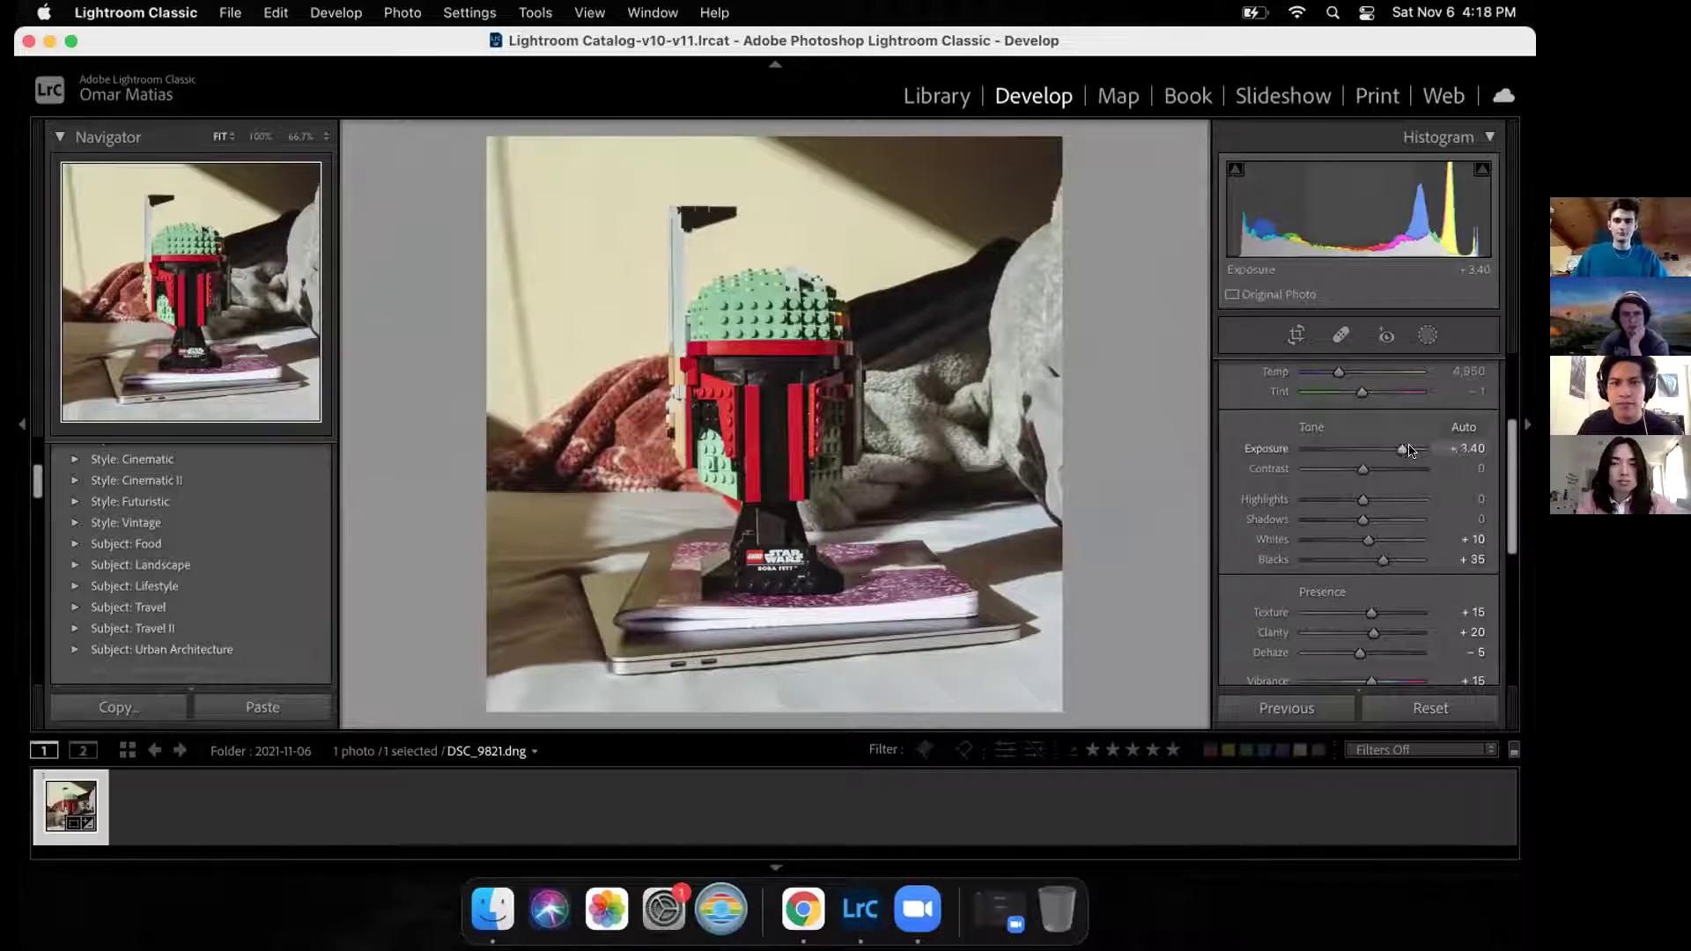
Step: Raise the photo's Exposure to +4.45 and inspect the bright areas around the helmet up close
left_click_drag(1410, 450, 1414, 451)
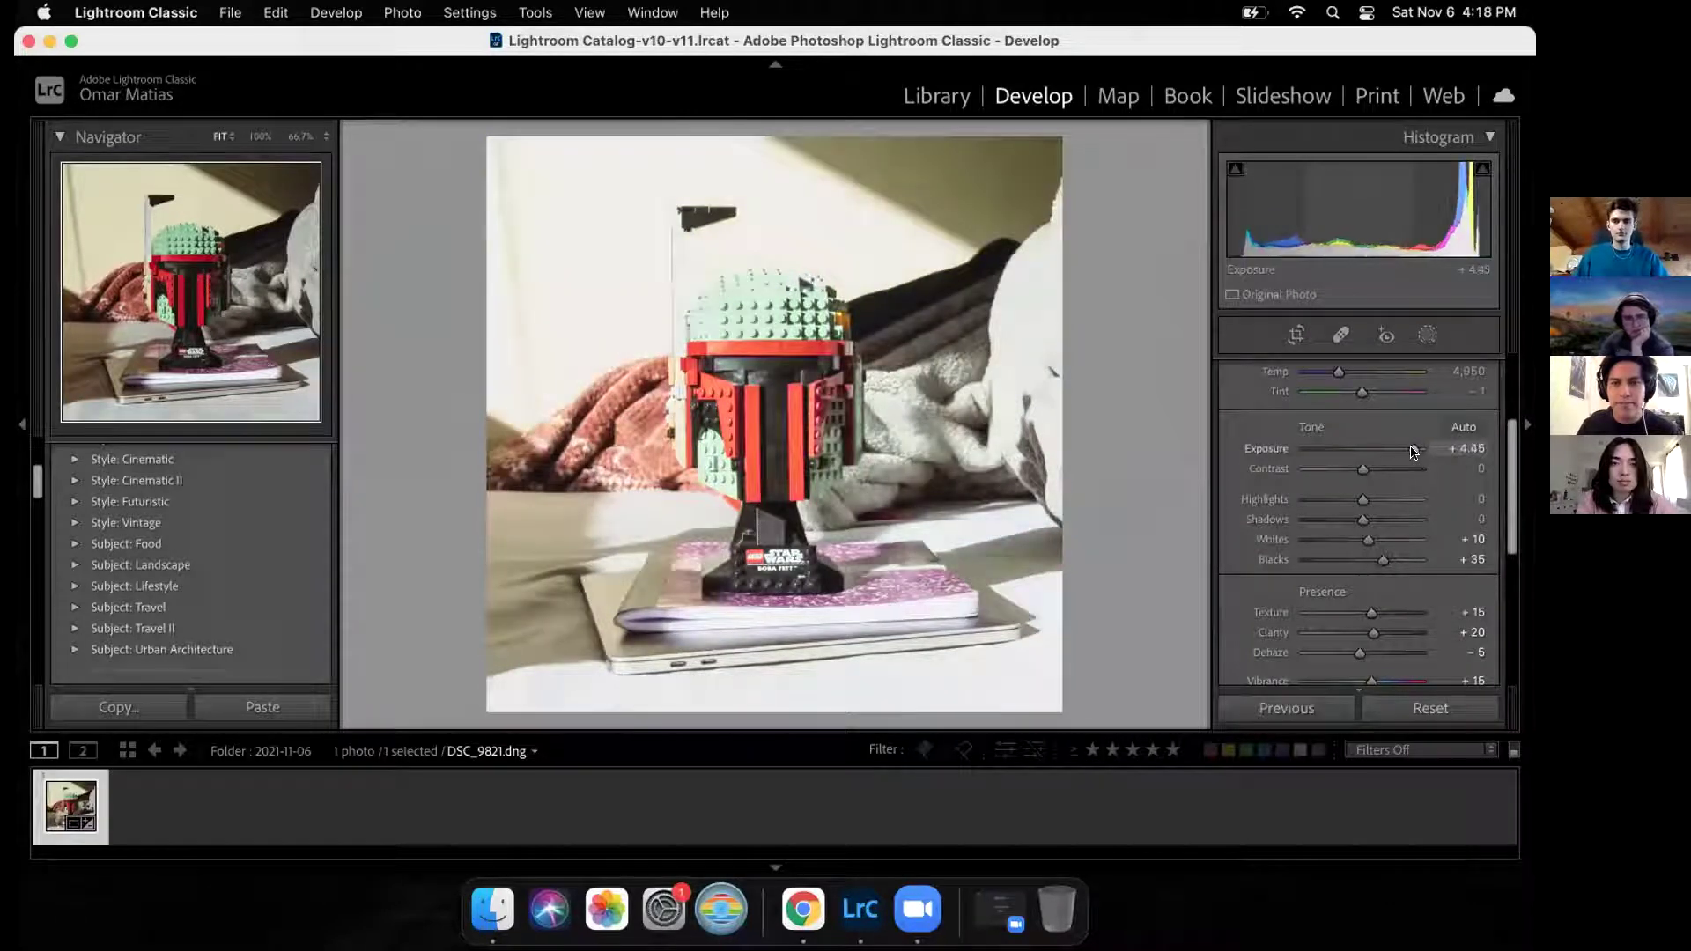
left_click(700, 290)
key("super+equal")
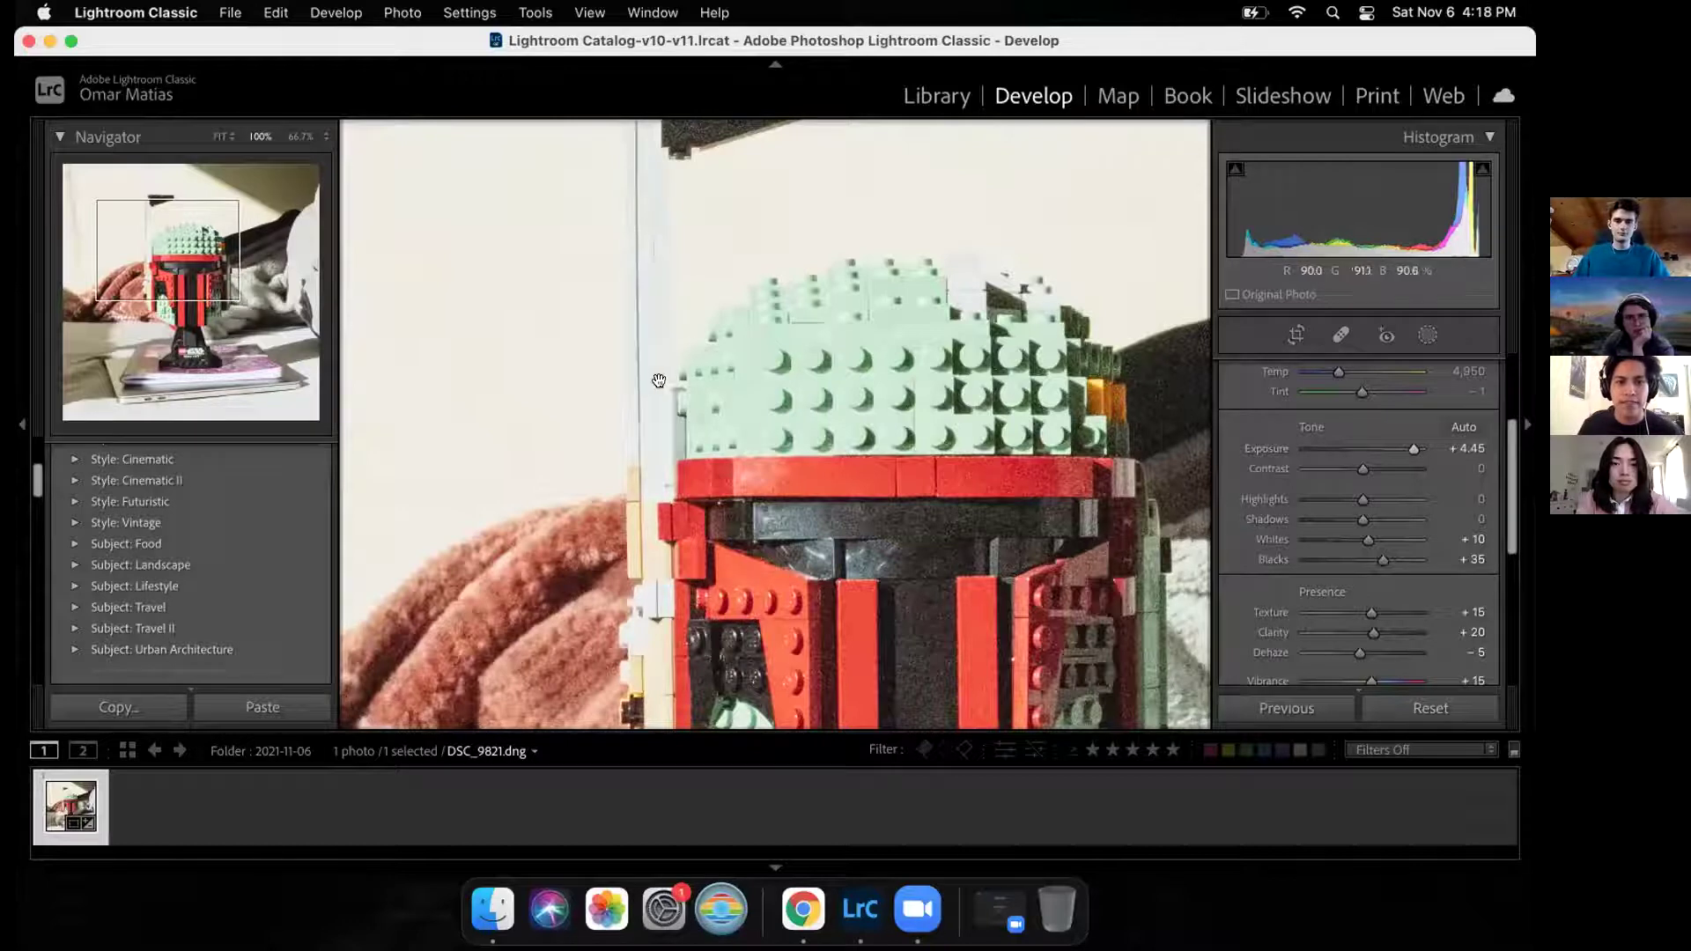
left_click(736, 344)
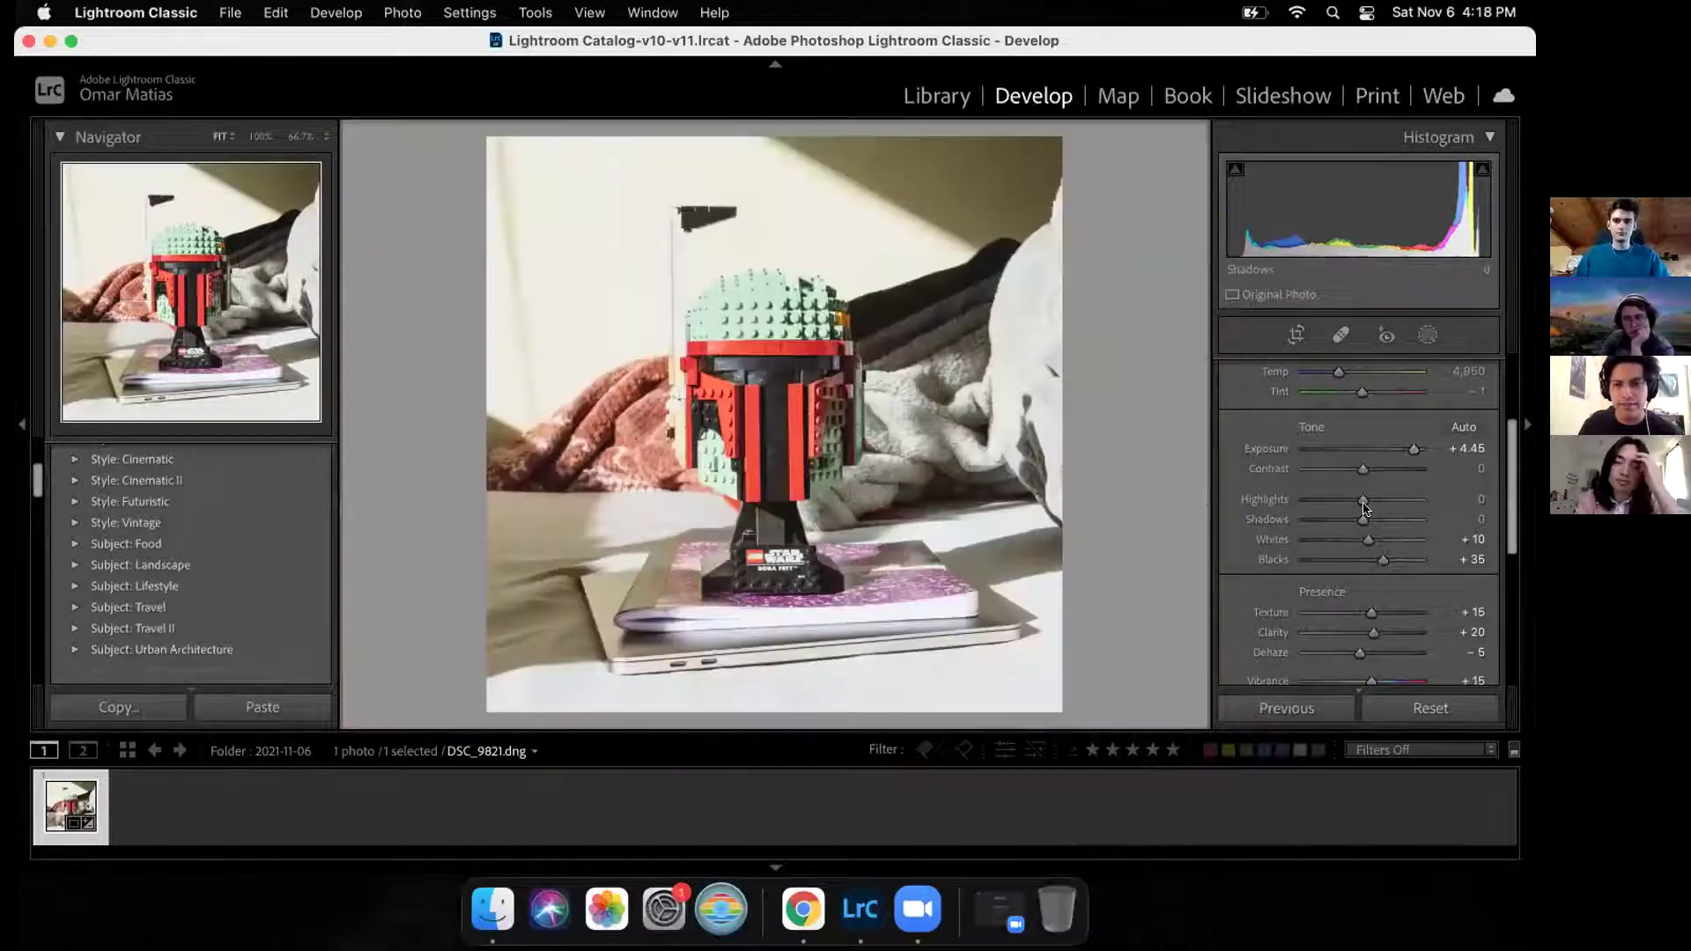
Step: Lower the photo's Highlights to -62 and set its Exposure to +3.45
left_click_drag(1362, 505, 1326, 506)
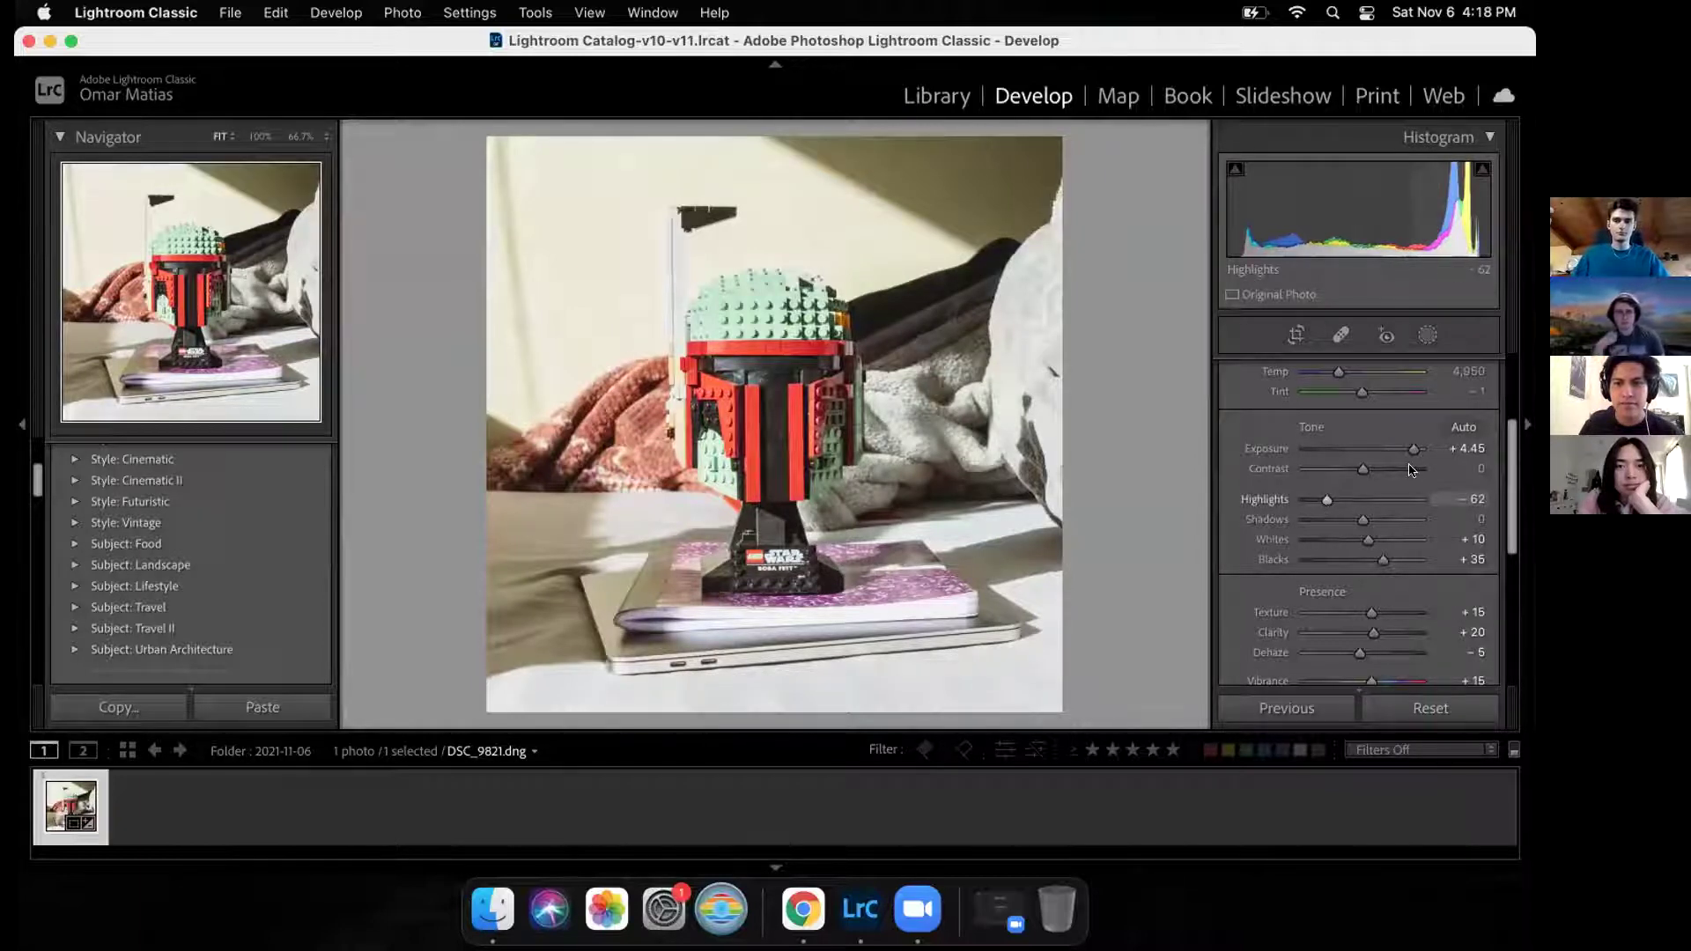
left_click_drag(1400, 456, 1390, 455)
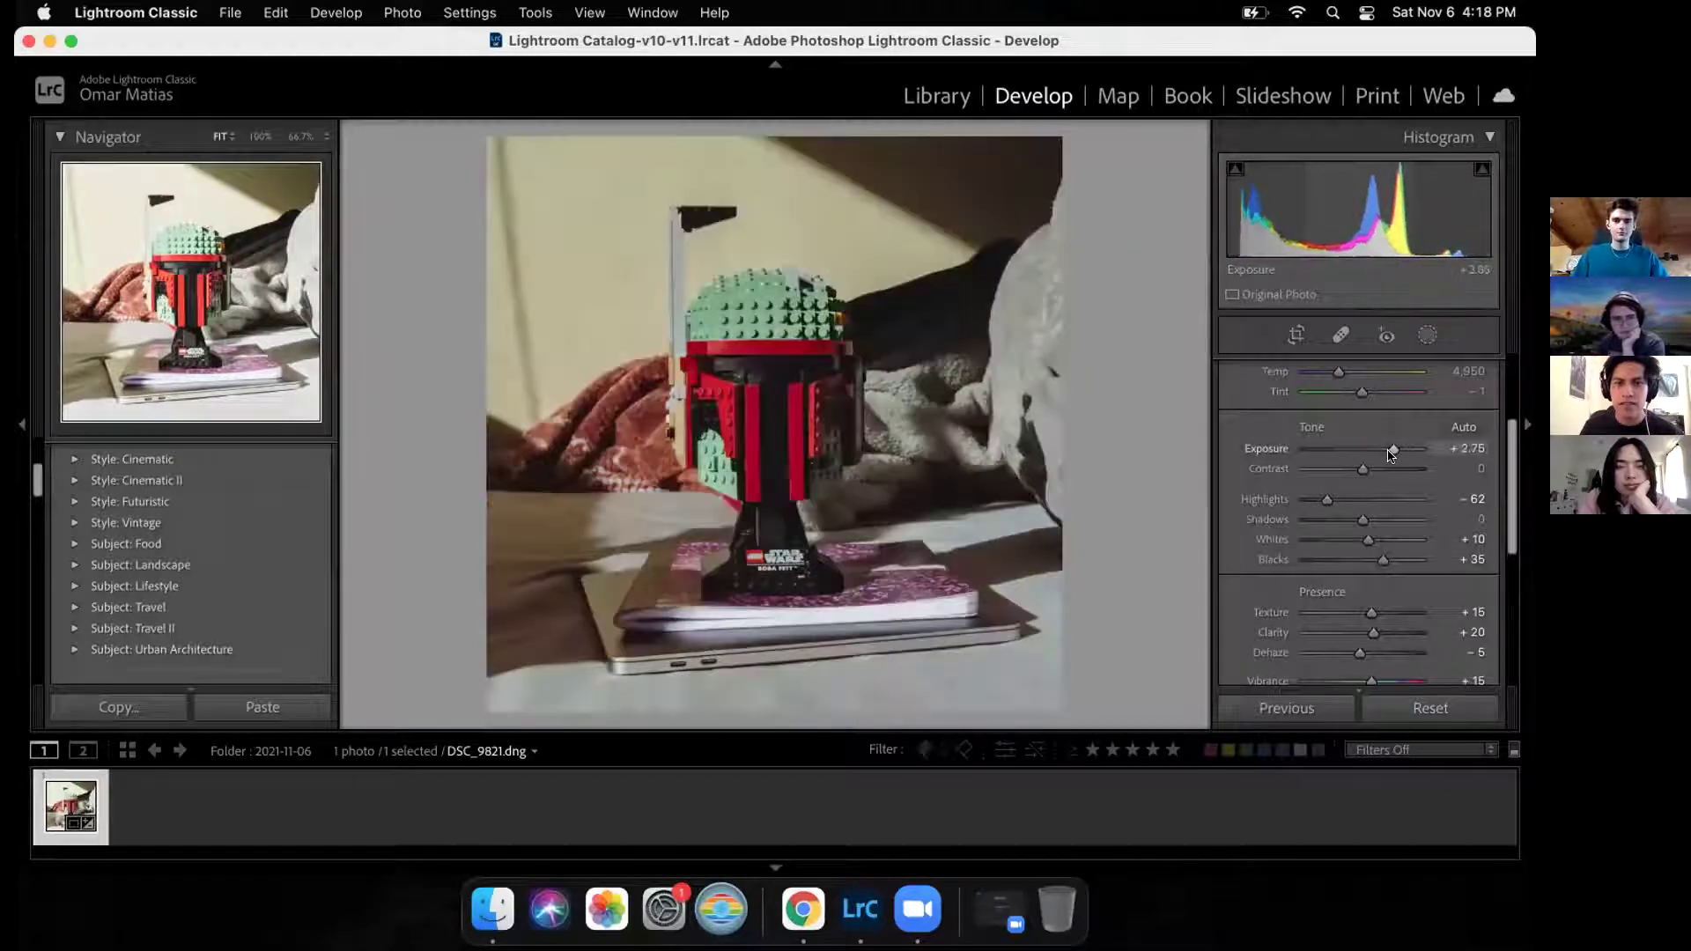
left_click_drag(1395, 453, 1398, 455)
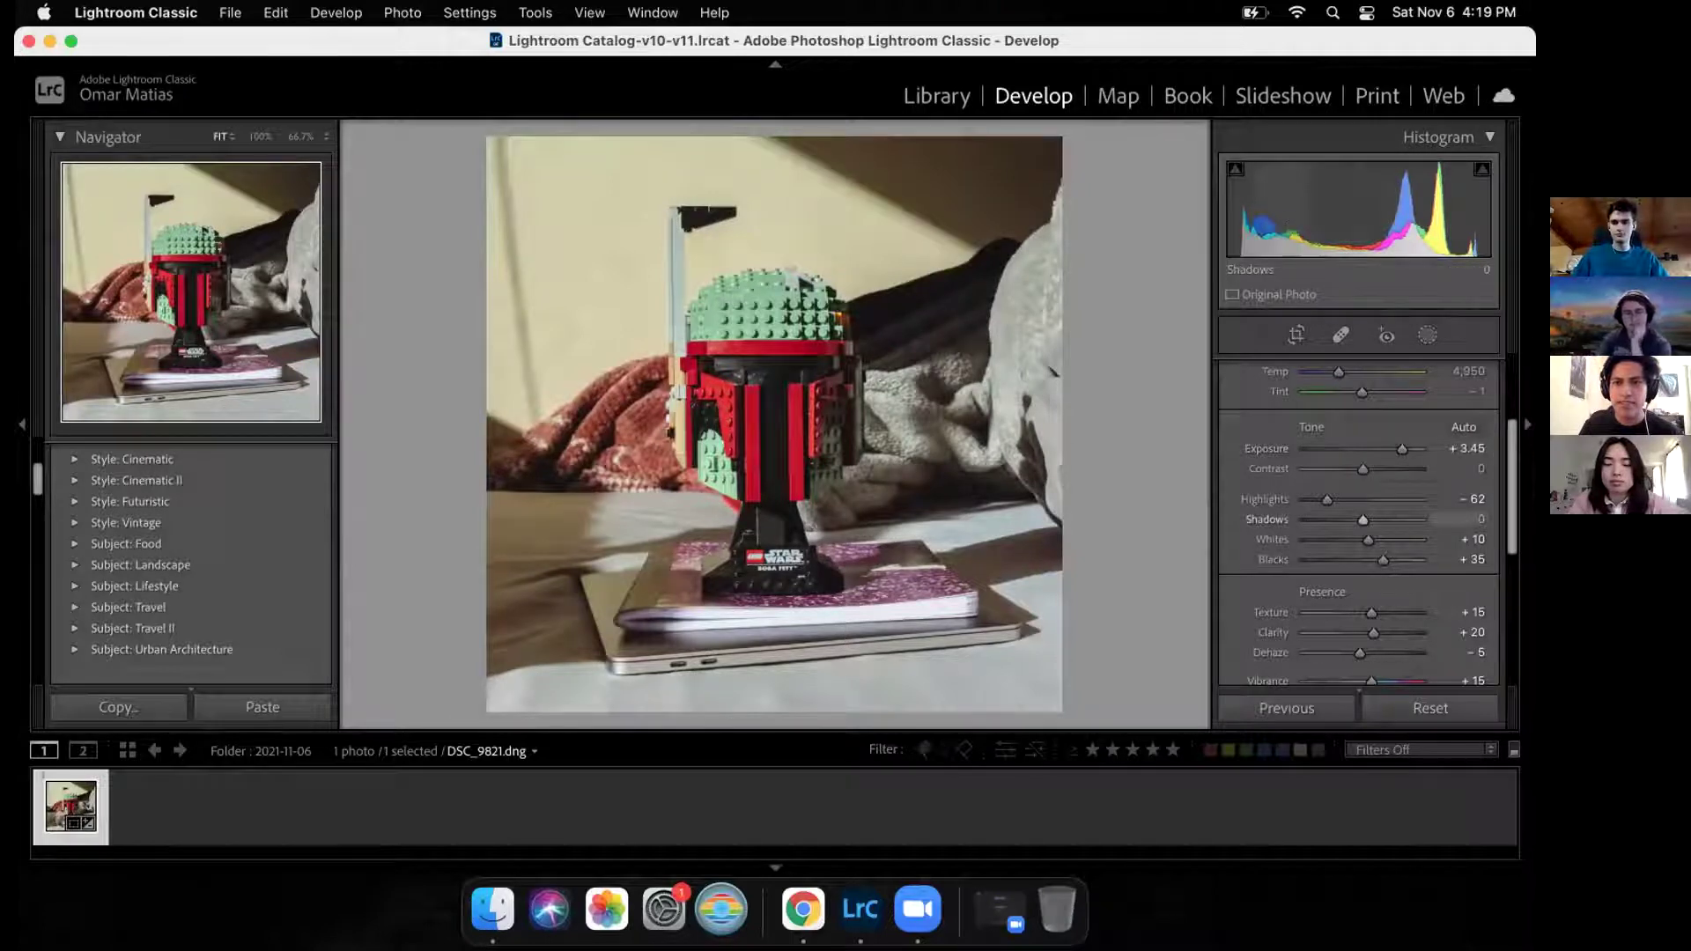
Step: Raise the photo's Shadows to +11 by adjusting the shadow range directly in the histogram
left_click_drag(1286, 225, 1320, 239)
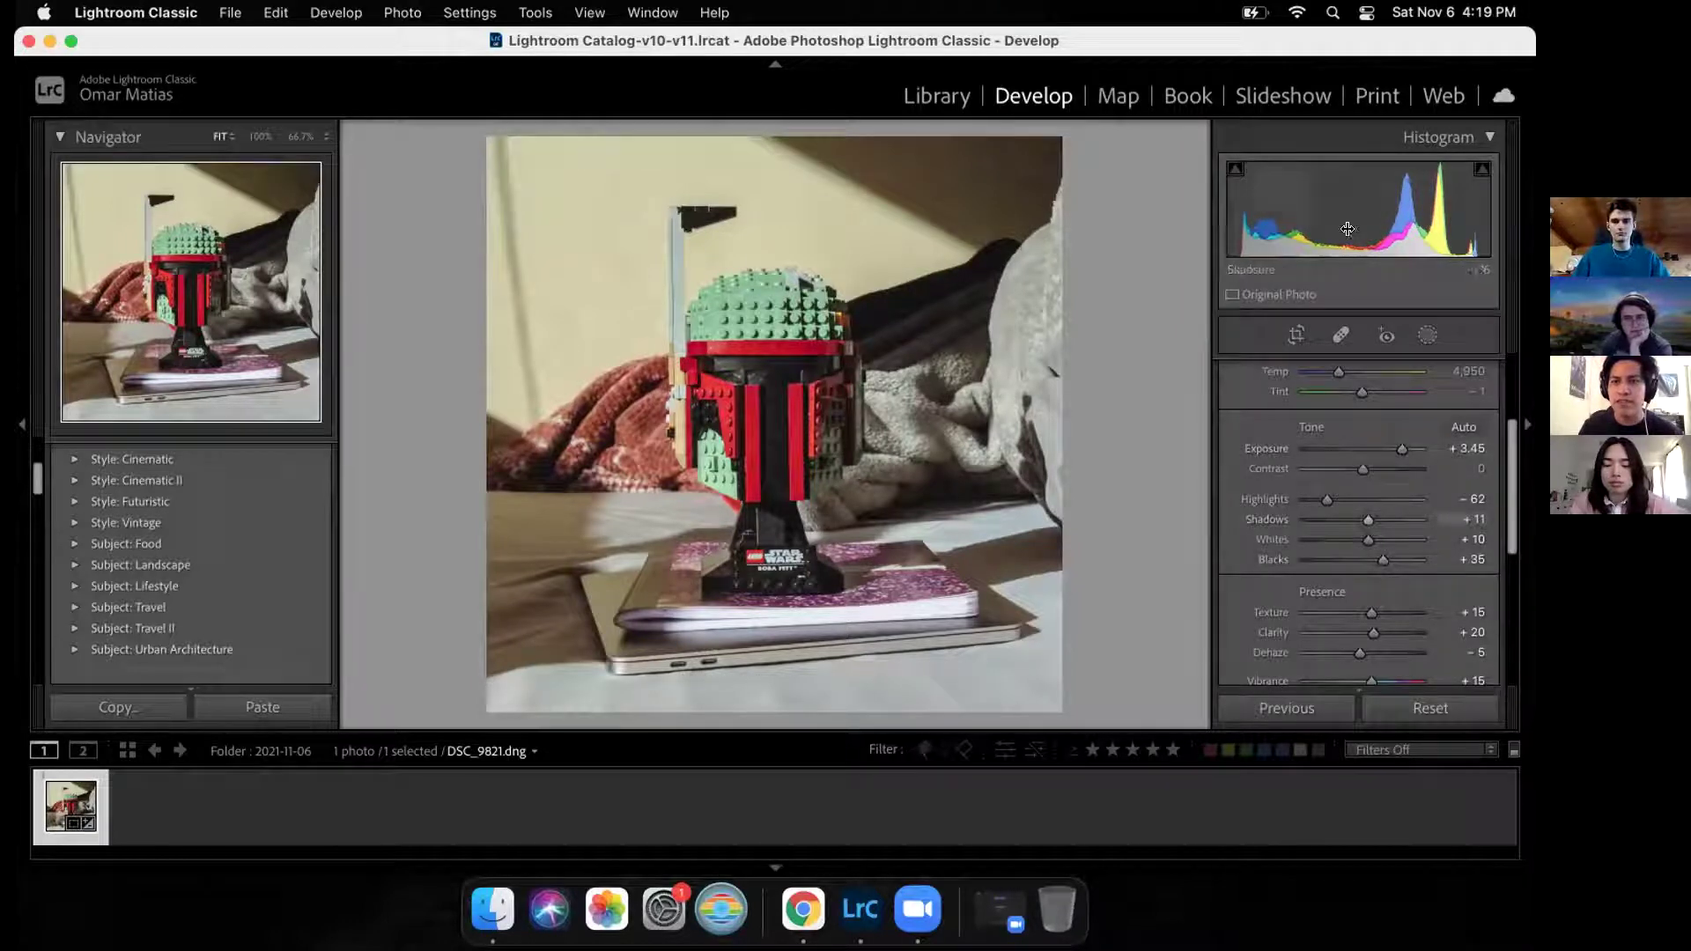
Step: Reset all Develop adjustments on the helmet photo to restore the original image, and review its basic adjustment settings
scroll(1276, 464, "down", 1)
scroll(1277, 464, "down", 1)
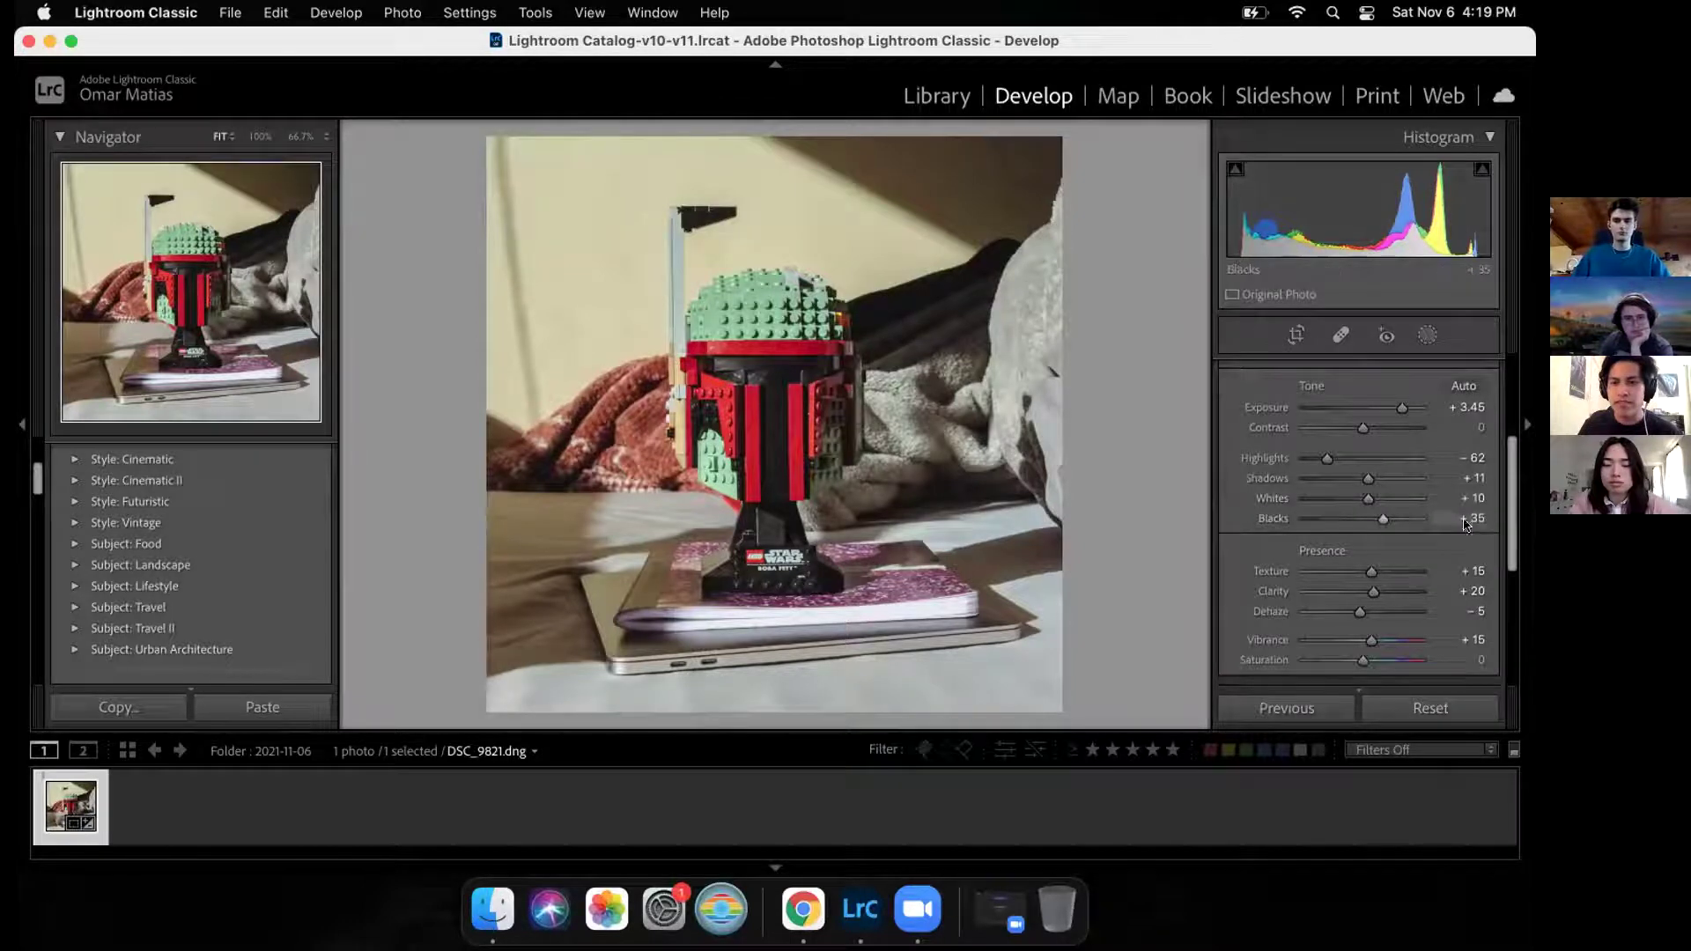
scroll(1472, 513, "down", 4)
scroll(1463, 519, "down", 1)
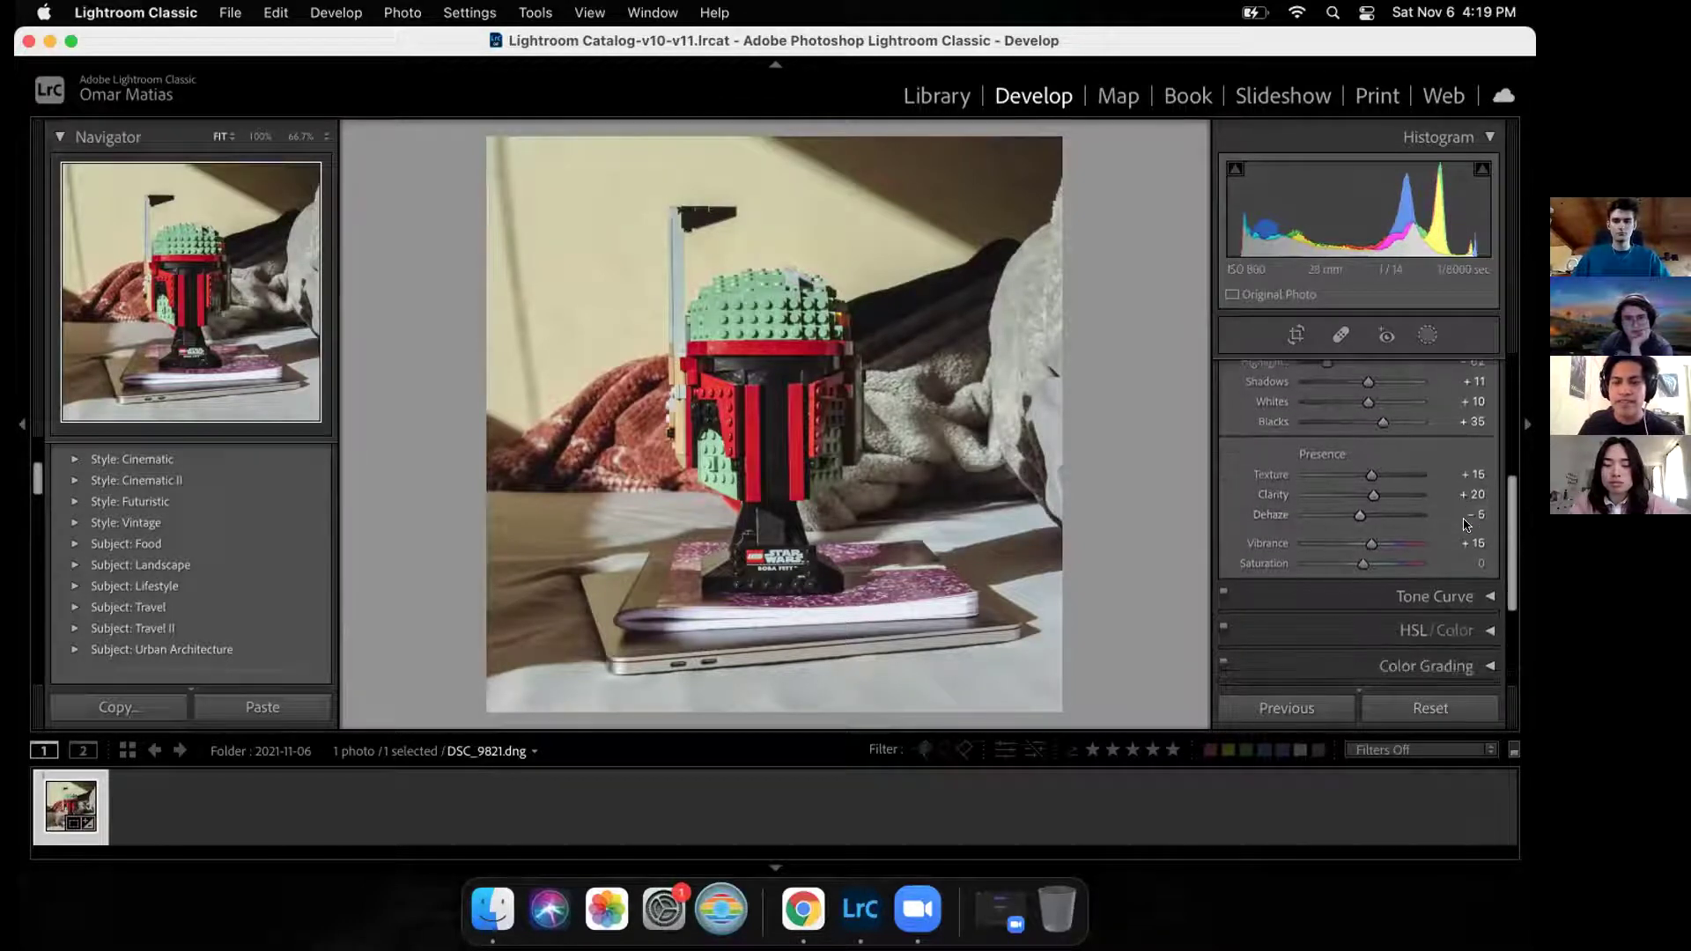
left_click(1405, 708)
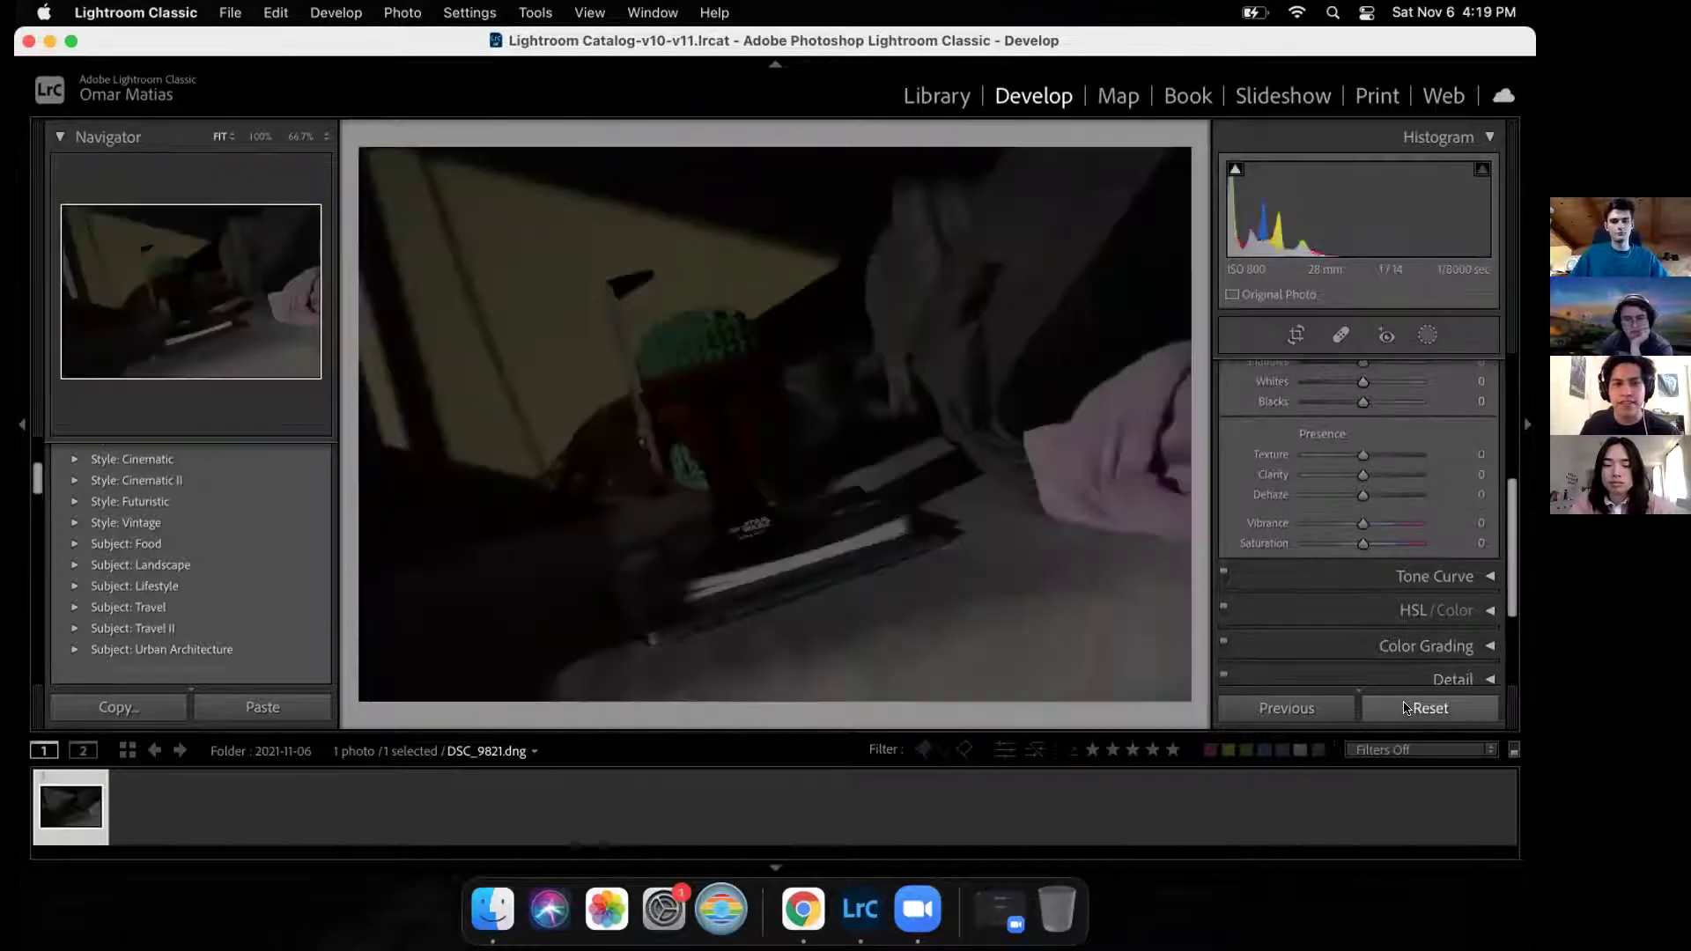
scroll(1294, 540, "up", 8)
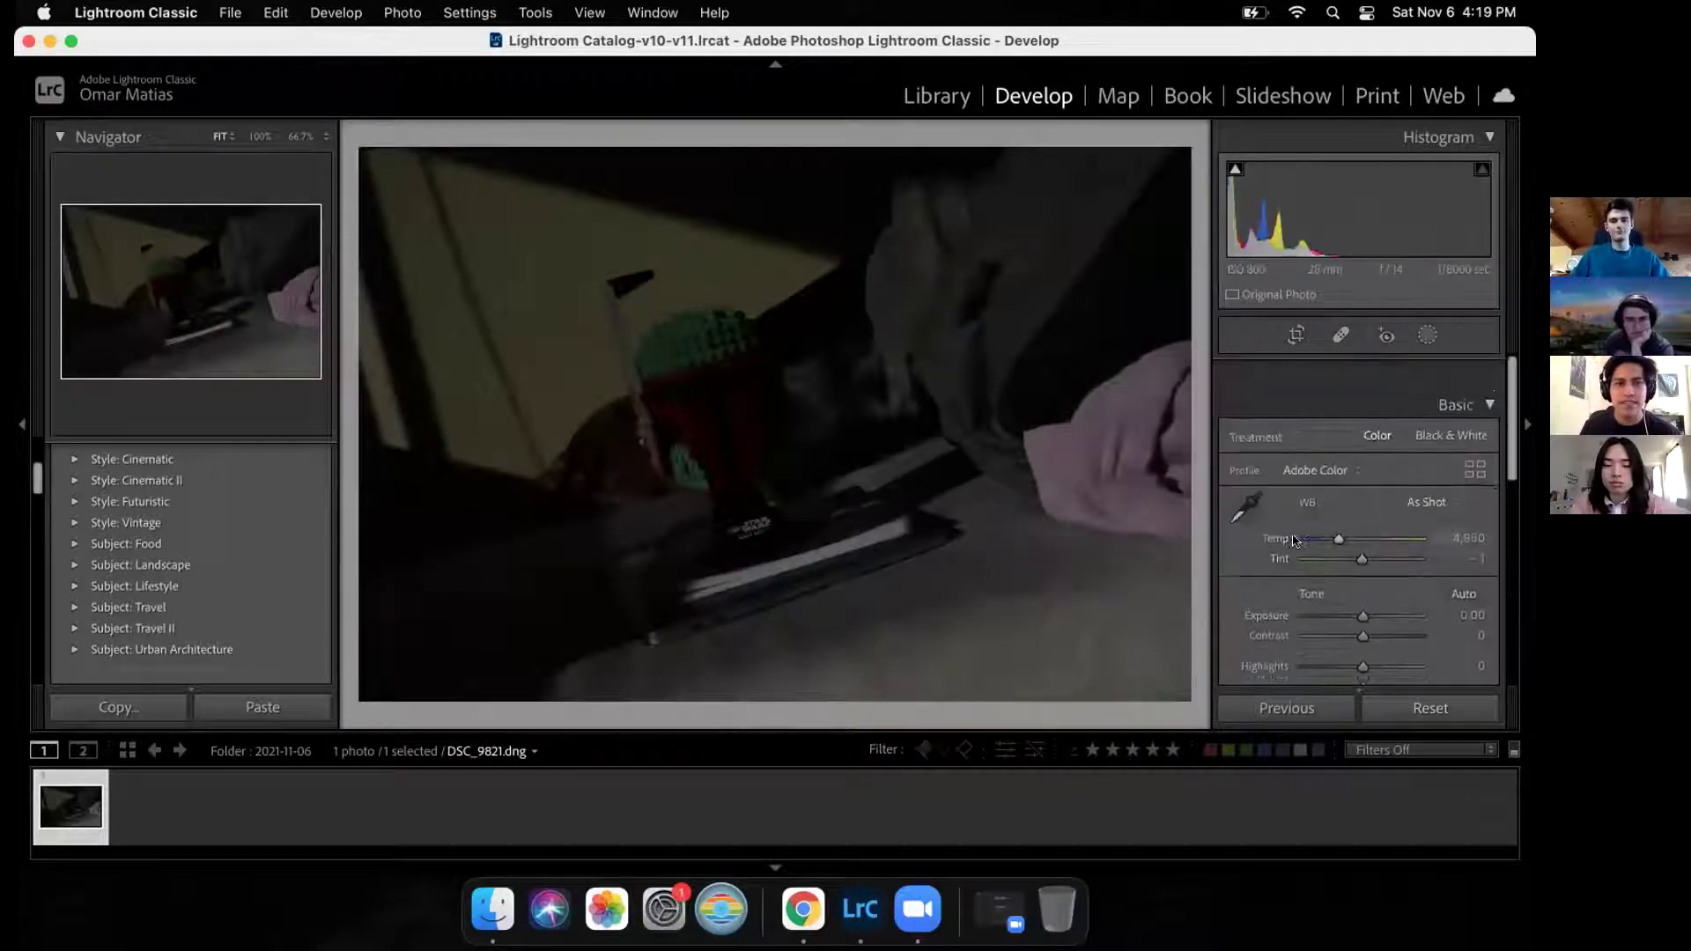
scroll(1293, 540, "down", 3)
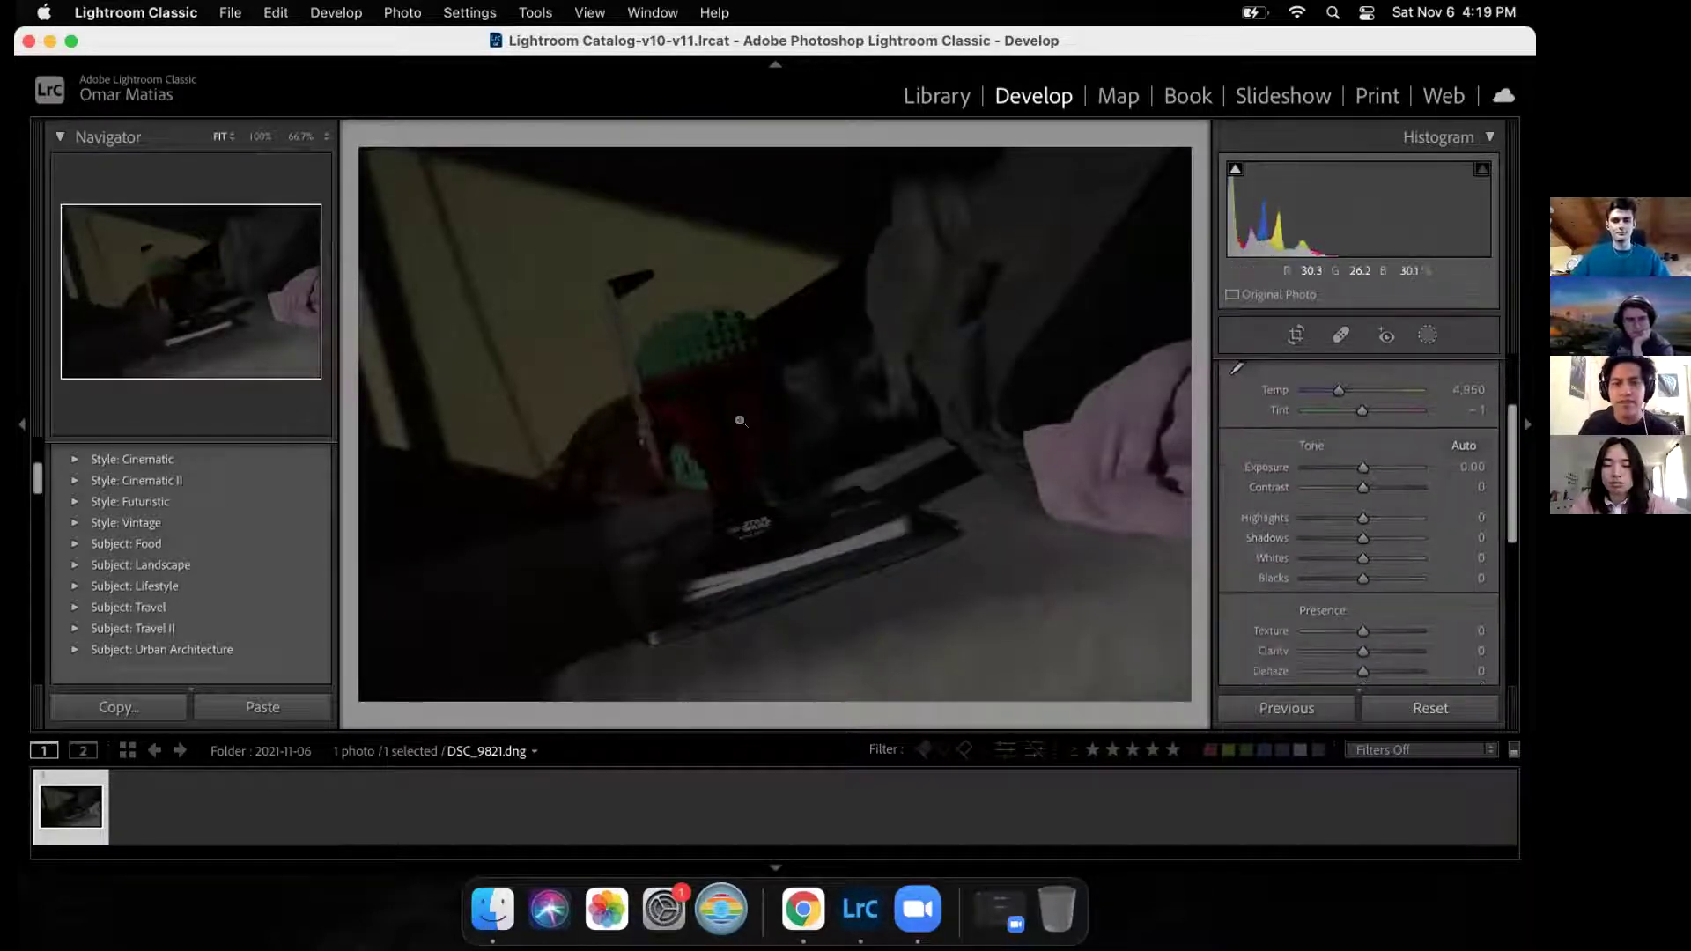
Step: Switch to the workshop planning document in Chrome, check the remaining points after Presets and return to Lightroom Classic
key("ctrl+Up")
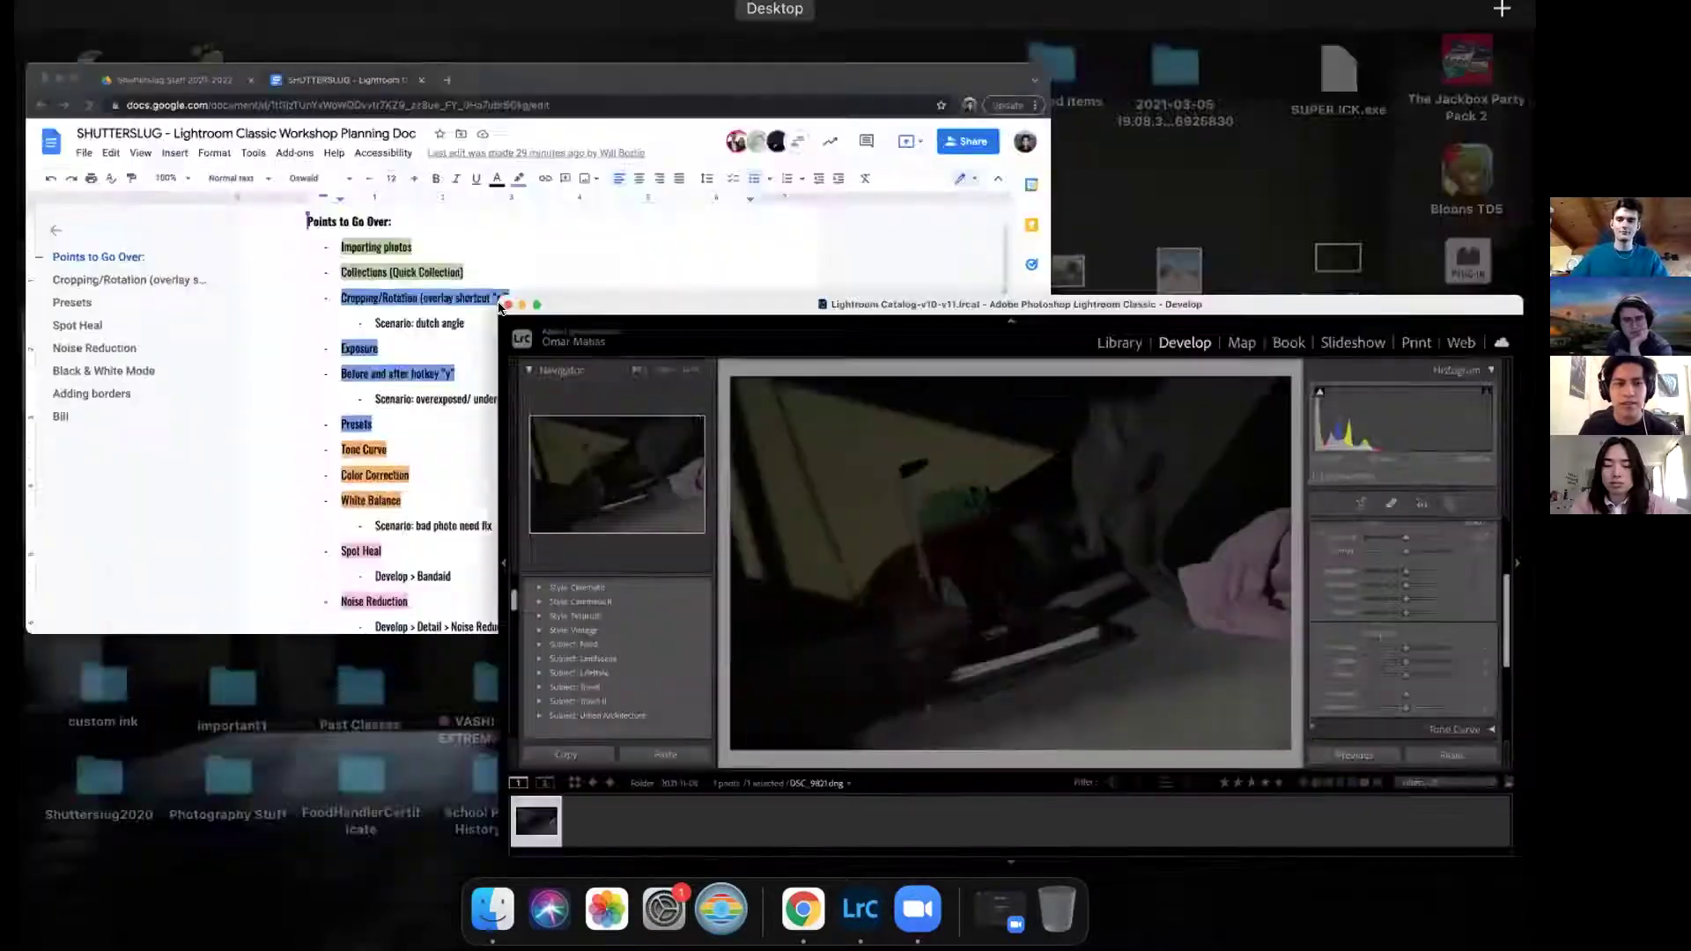
left_click(499, 306)
scroll(726, 492, "down", 1)
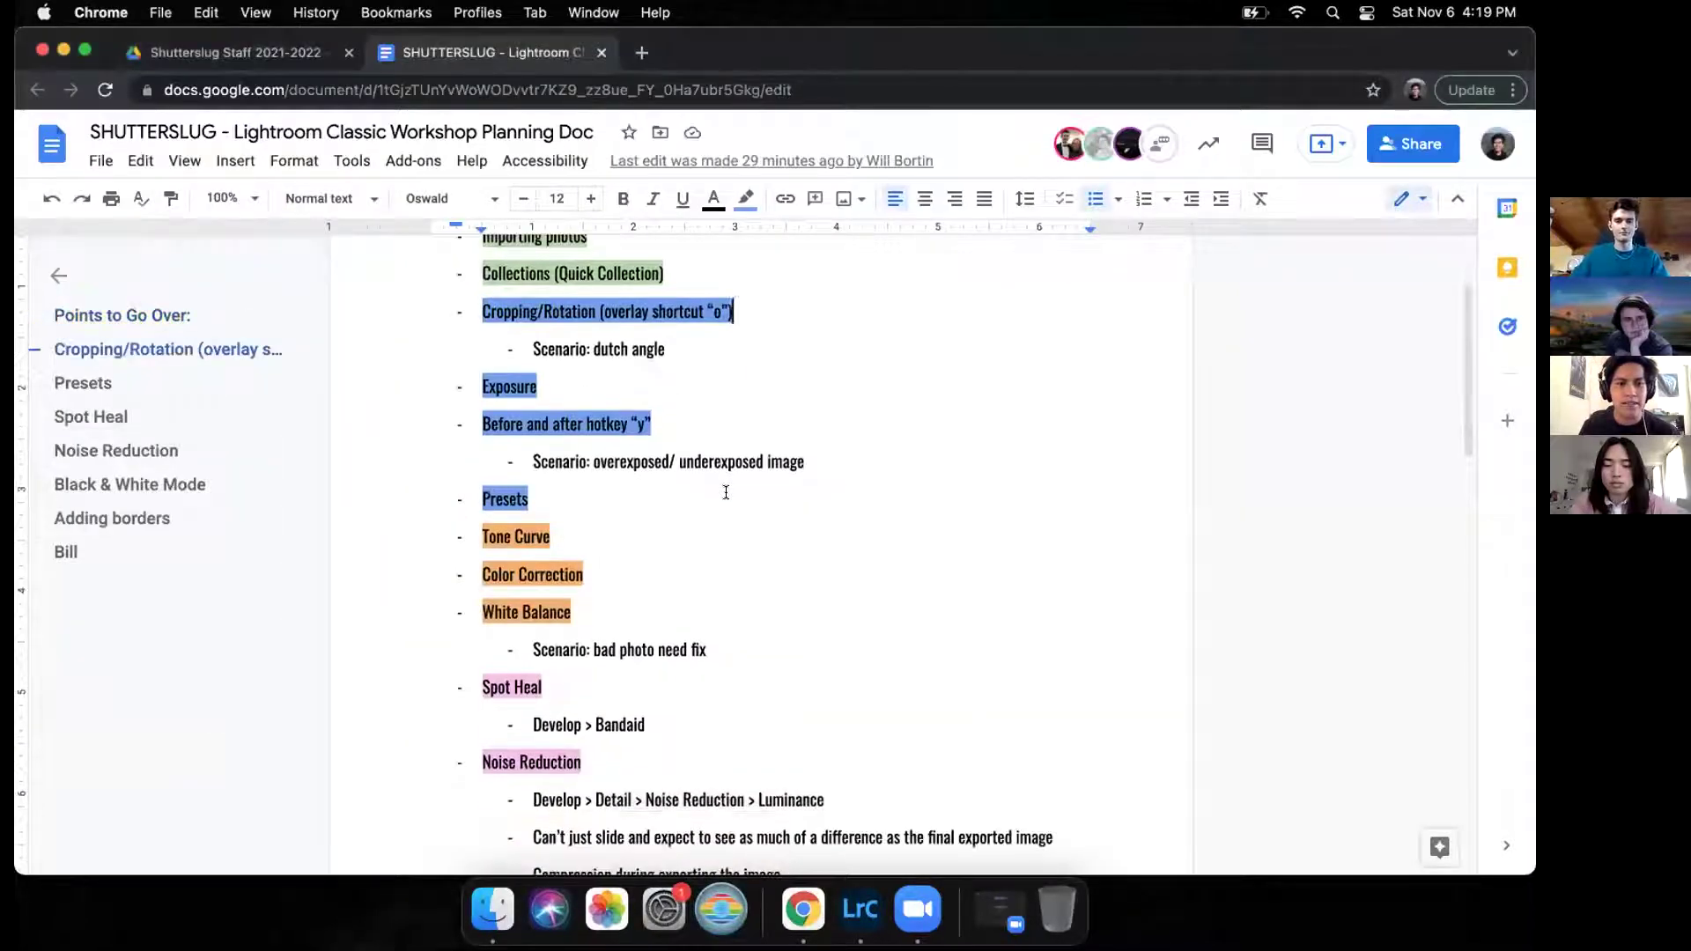
key("ctrl+Up")
left_click(924, 521)
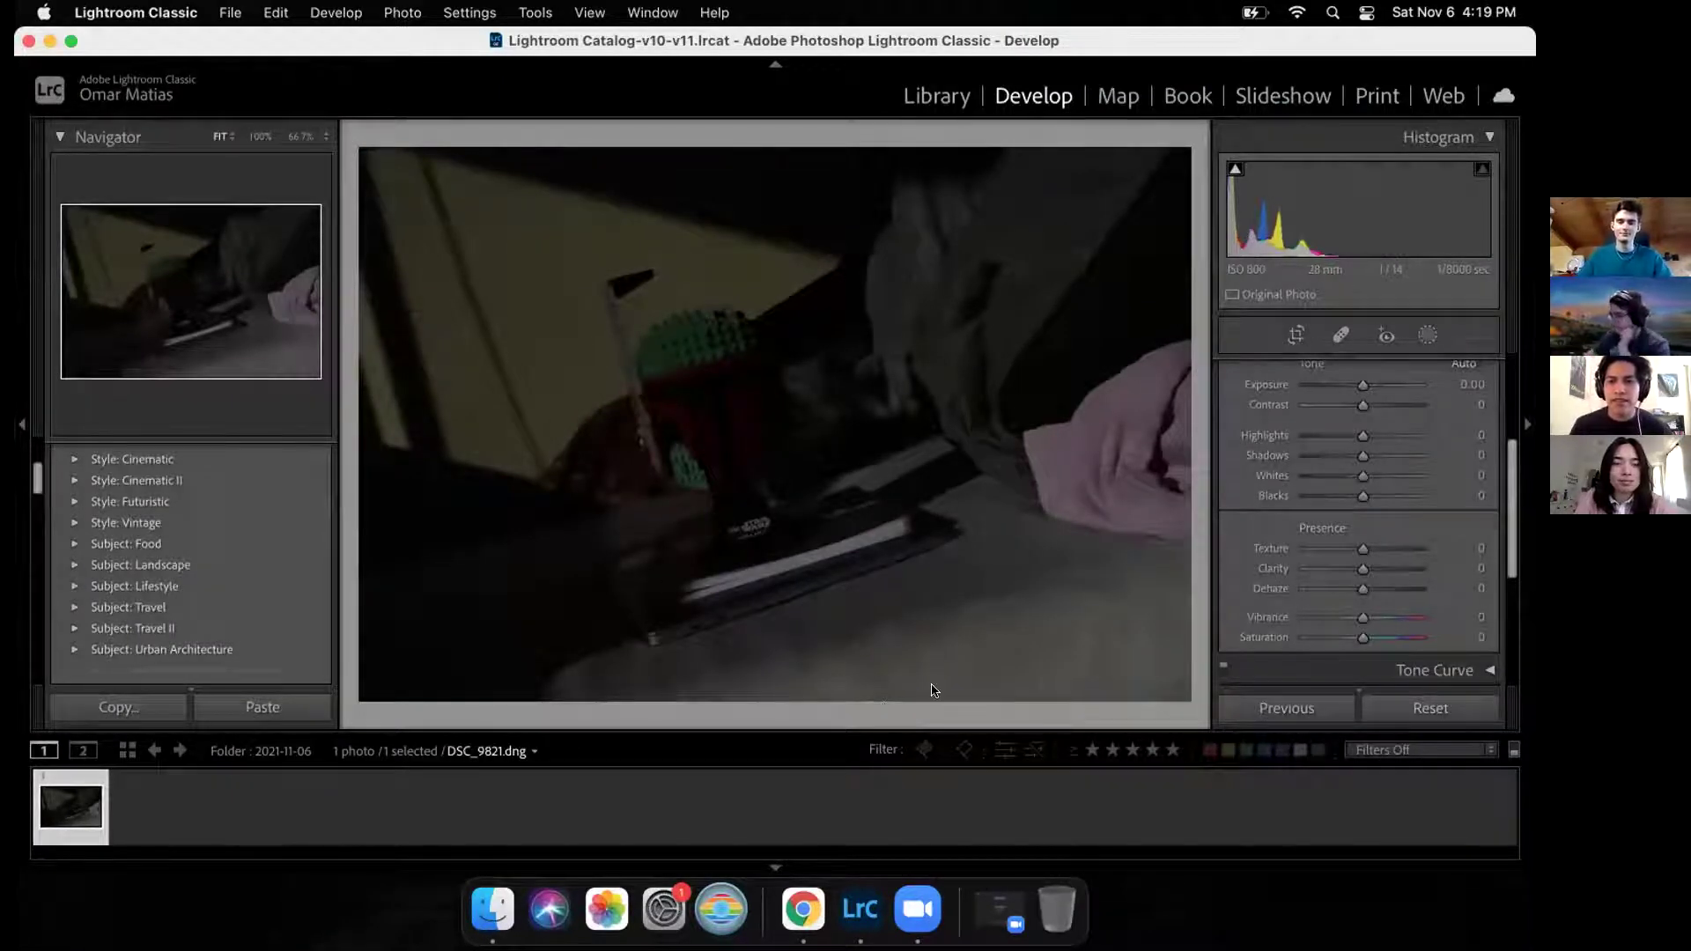
Step: Look through the available preset groups, from the portrait and style groups to the subject and color ones
scroll(1326, 469, "up", 3)
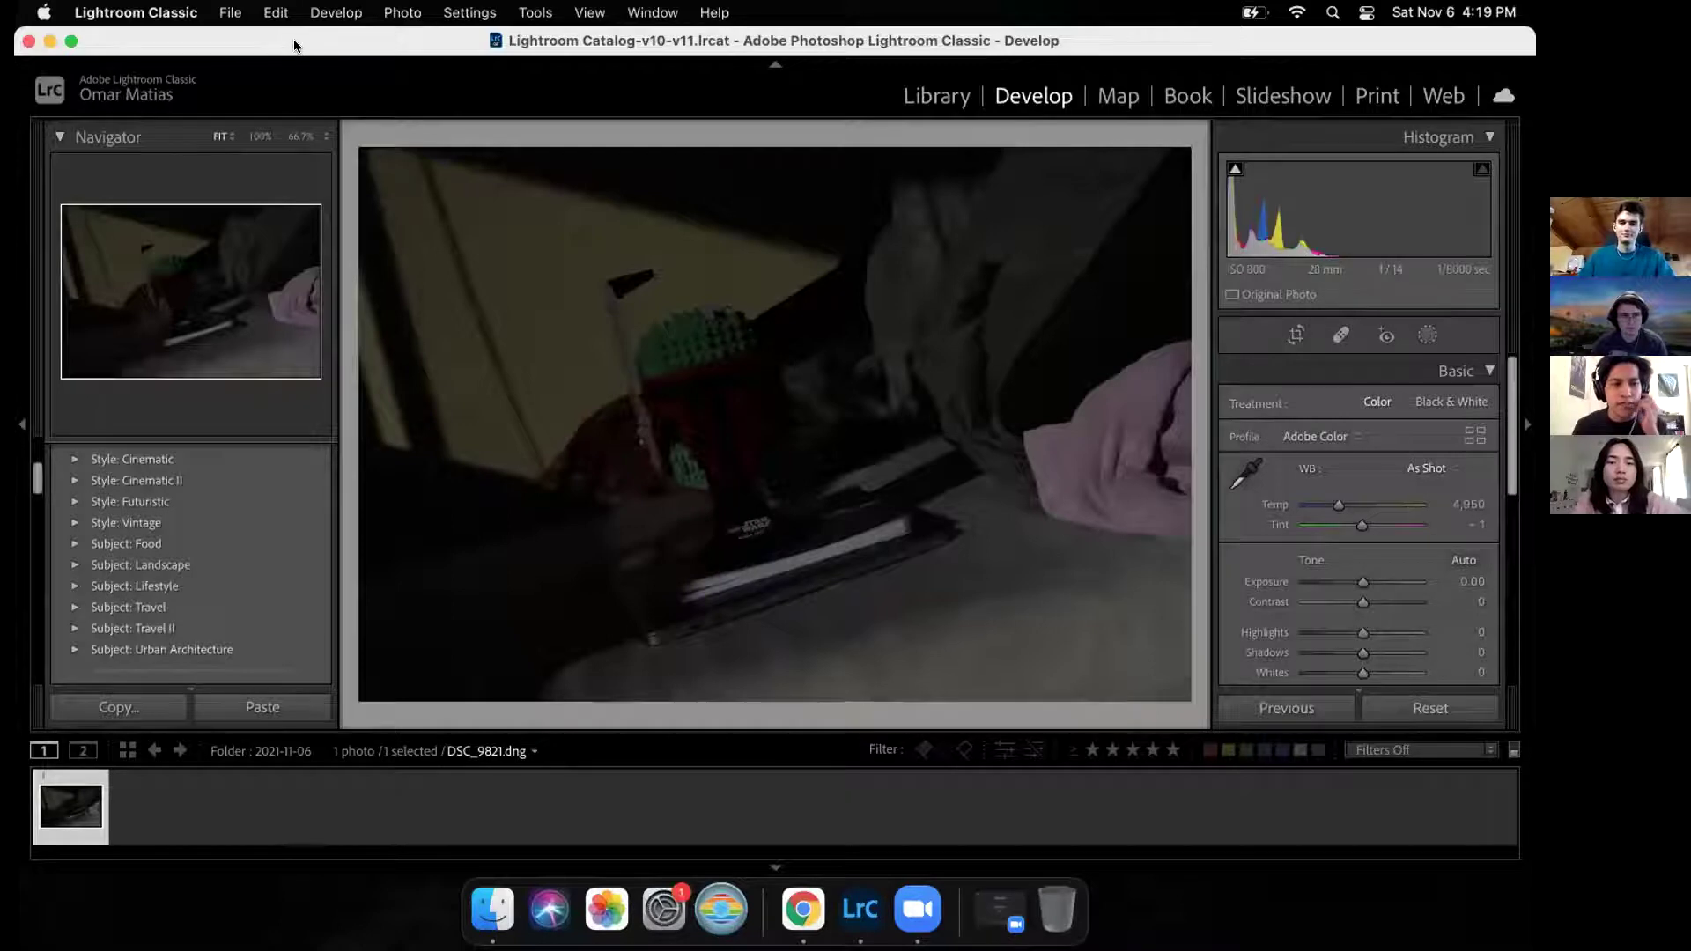
scroll(274, 547, "up", 5)
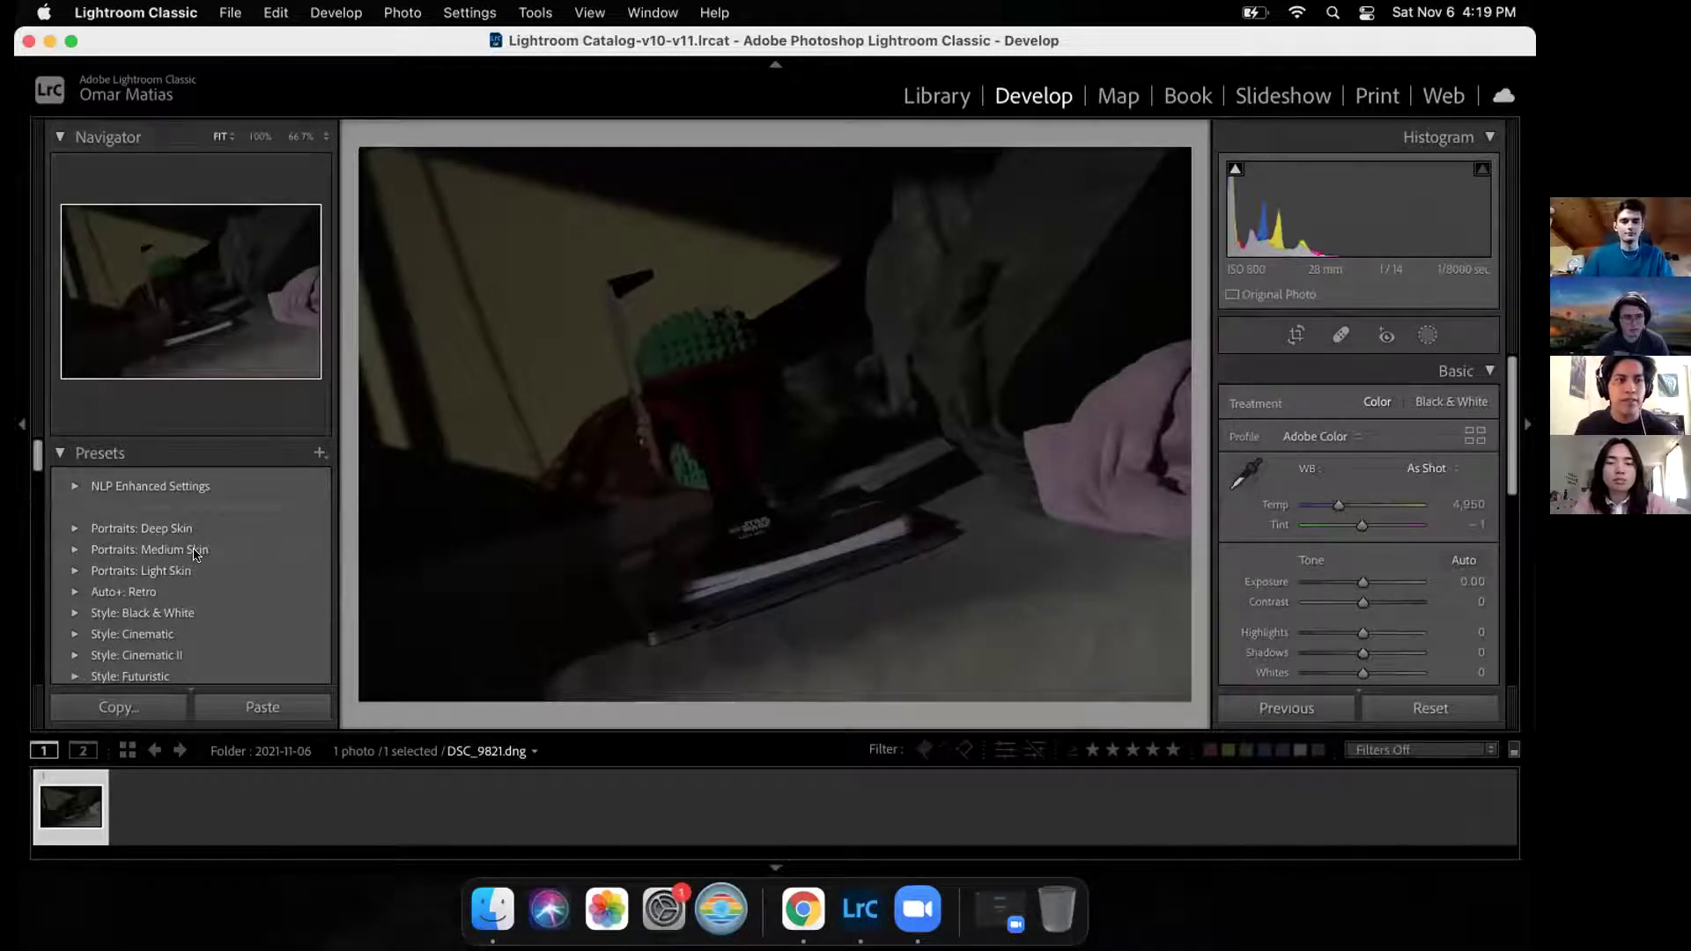
scroll(195, 553, "down", 10)
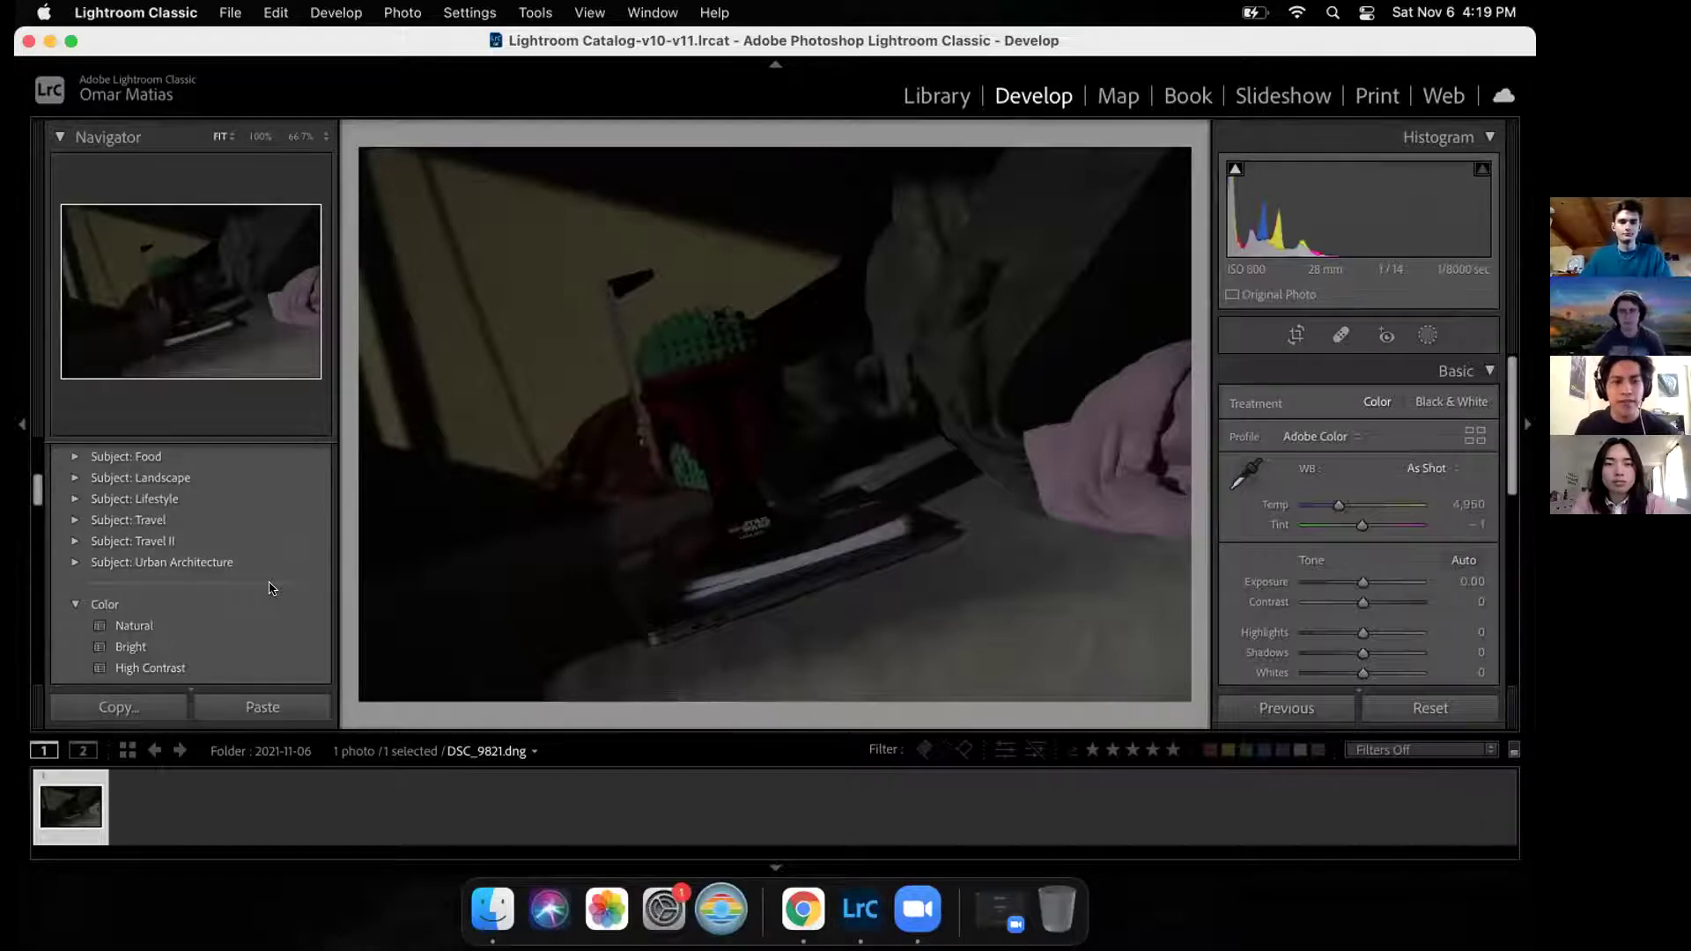
scroll(272, 588, "up", 2)
scroll(272, 589, "up", 1)
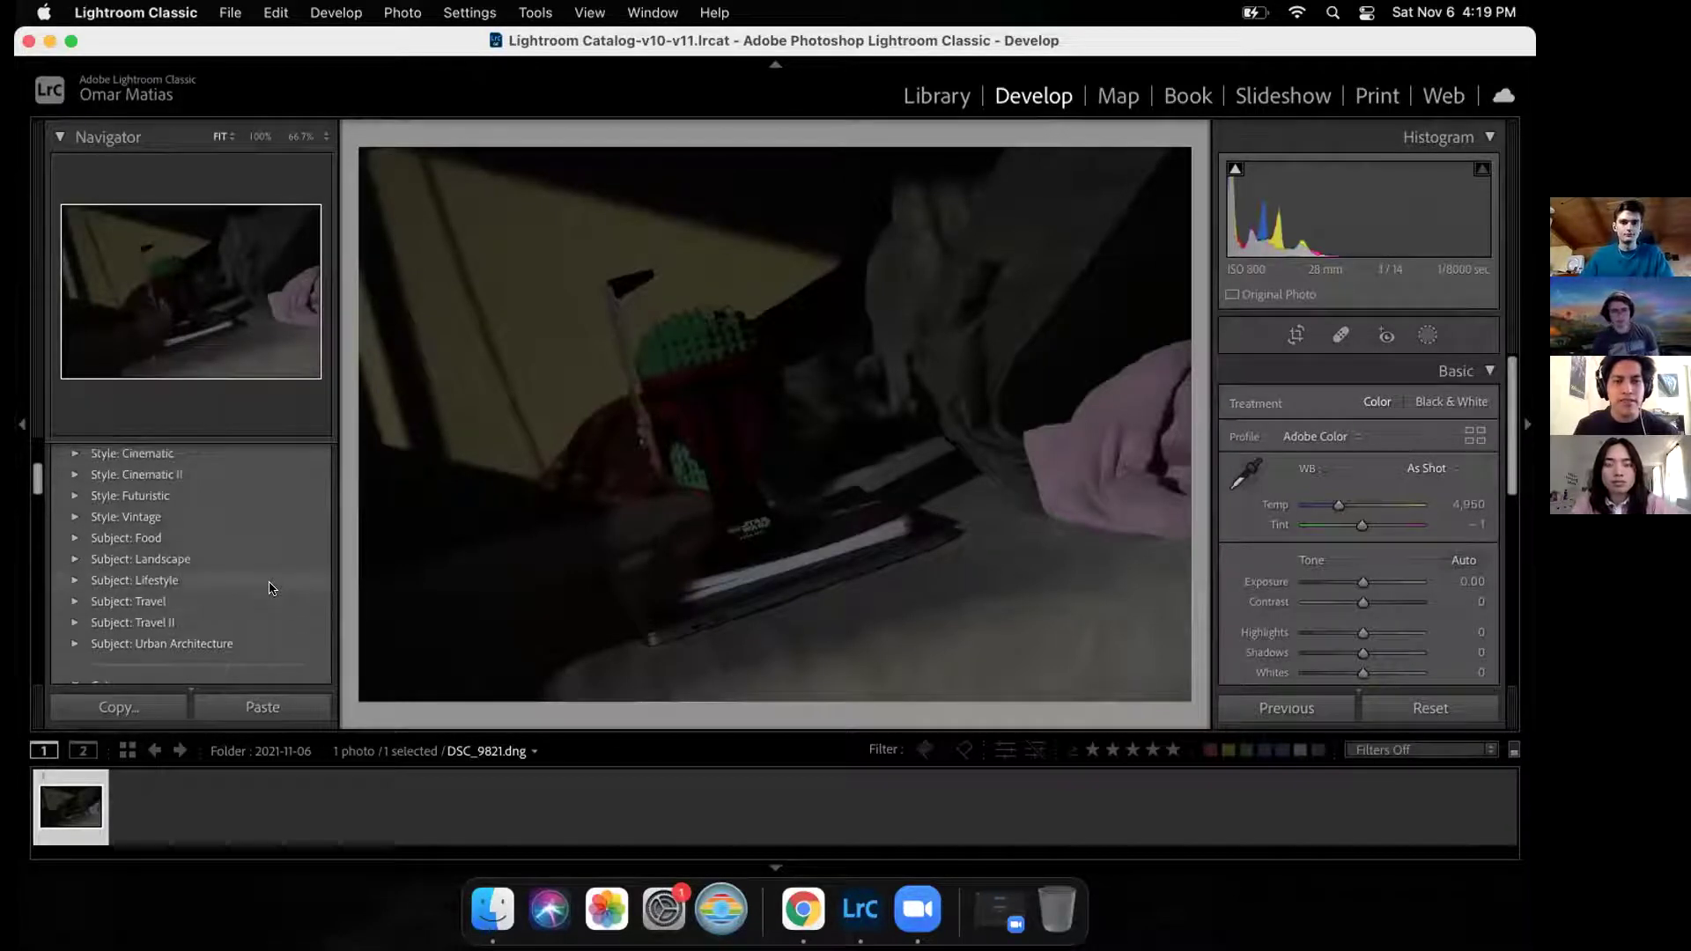
scroll(273, 589, "up", 2)
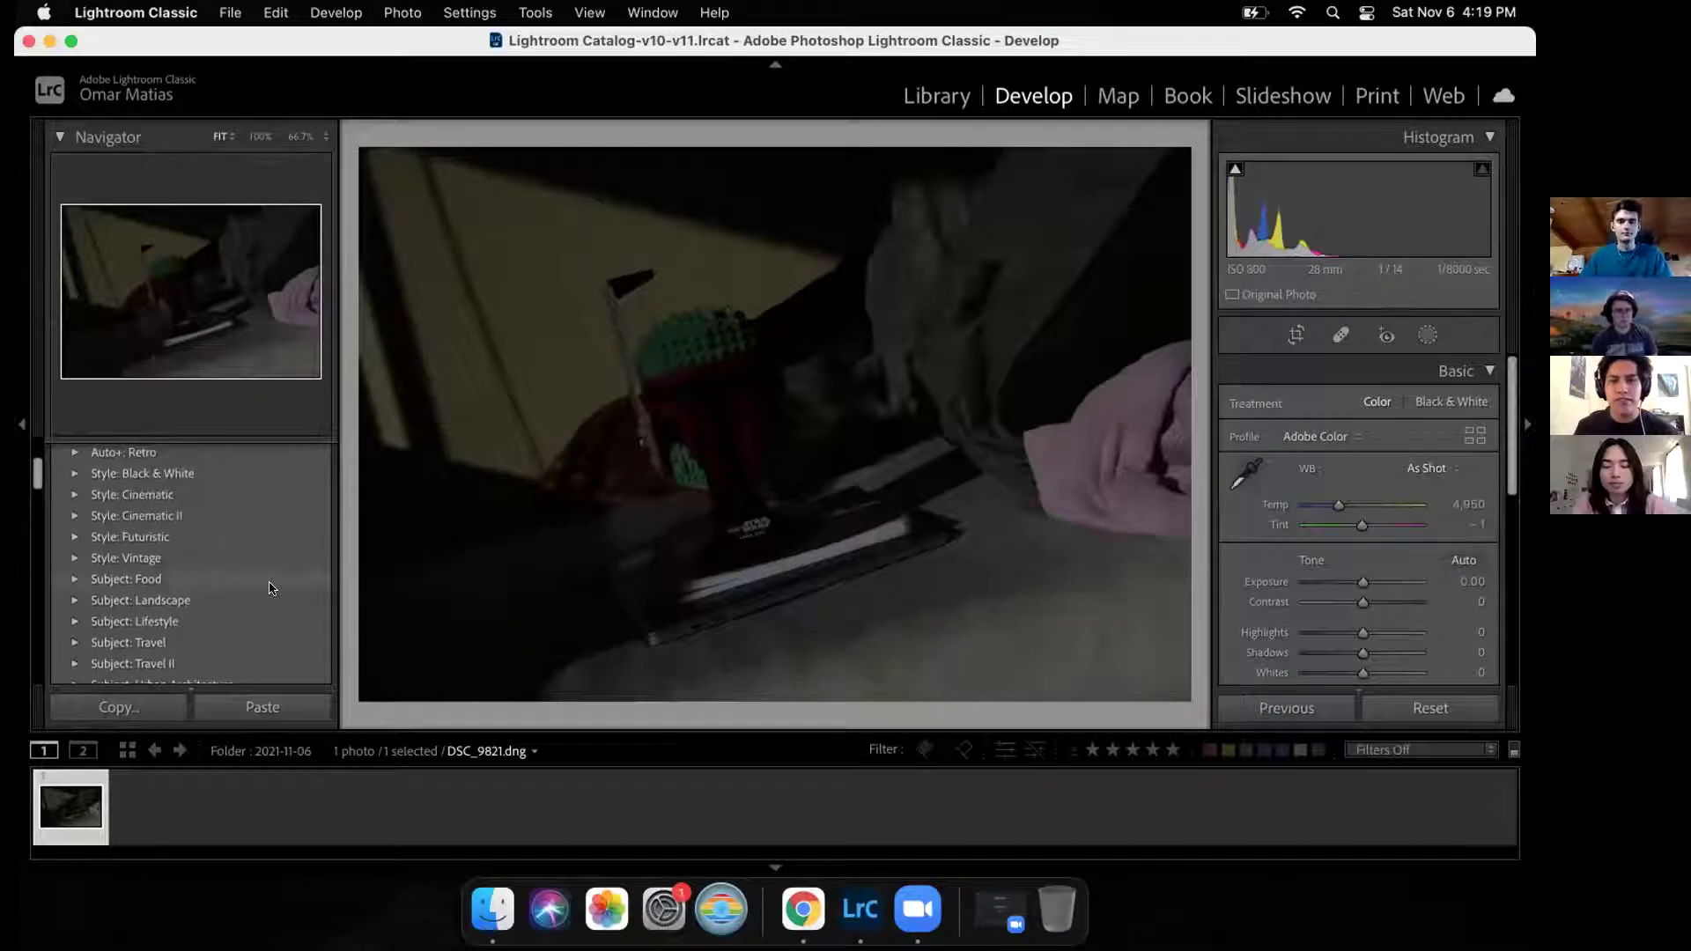
scroll(272, 588, "up", 3)
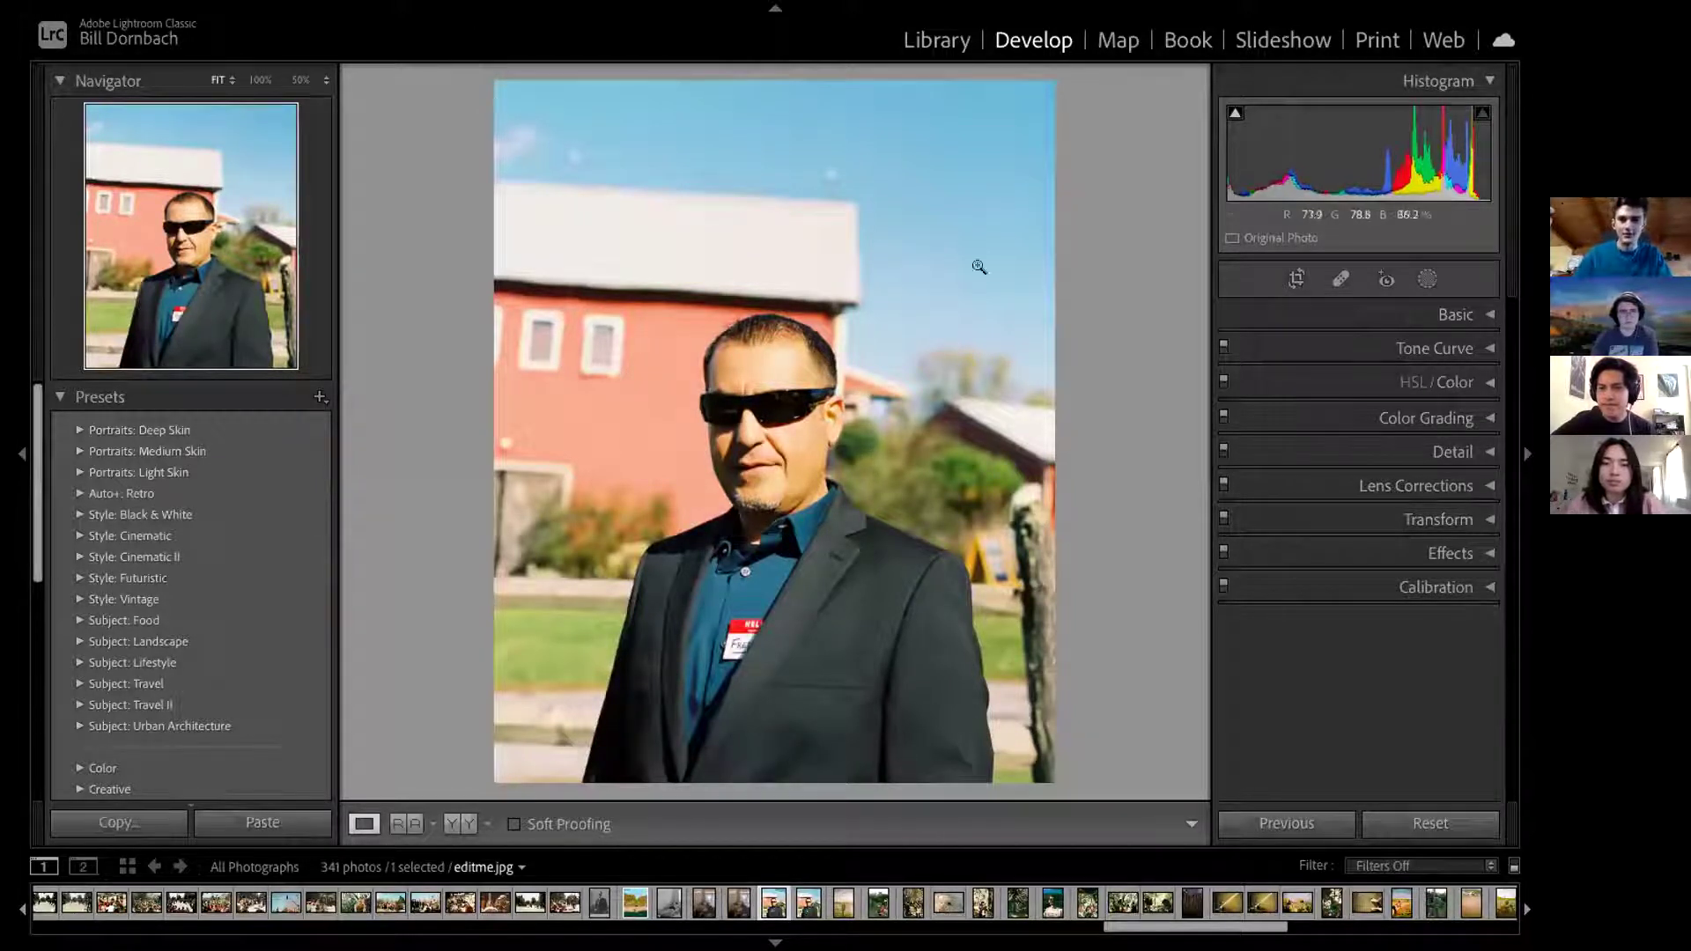
Step: Expand the Tone Curve and Basic settings for the portrait photo and switch the tone curve to the parametric curve
left_click(1493, 351)
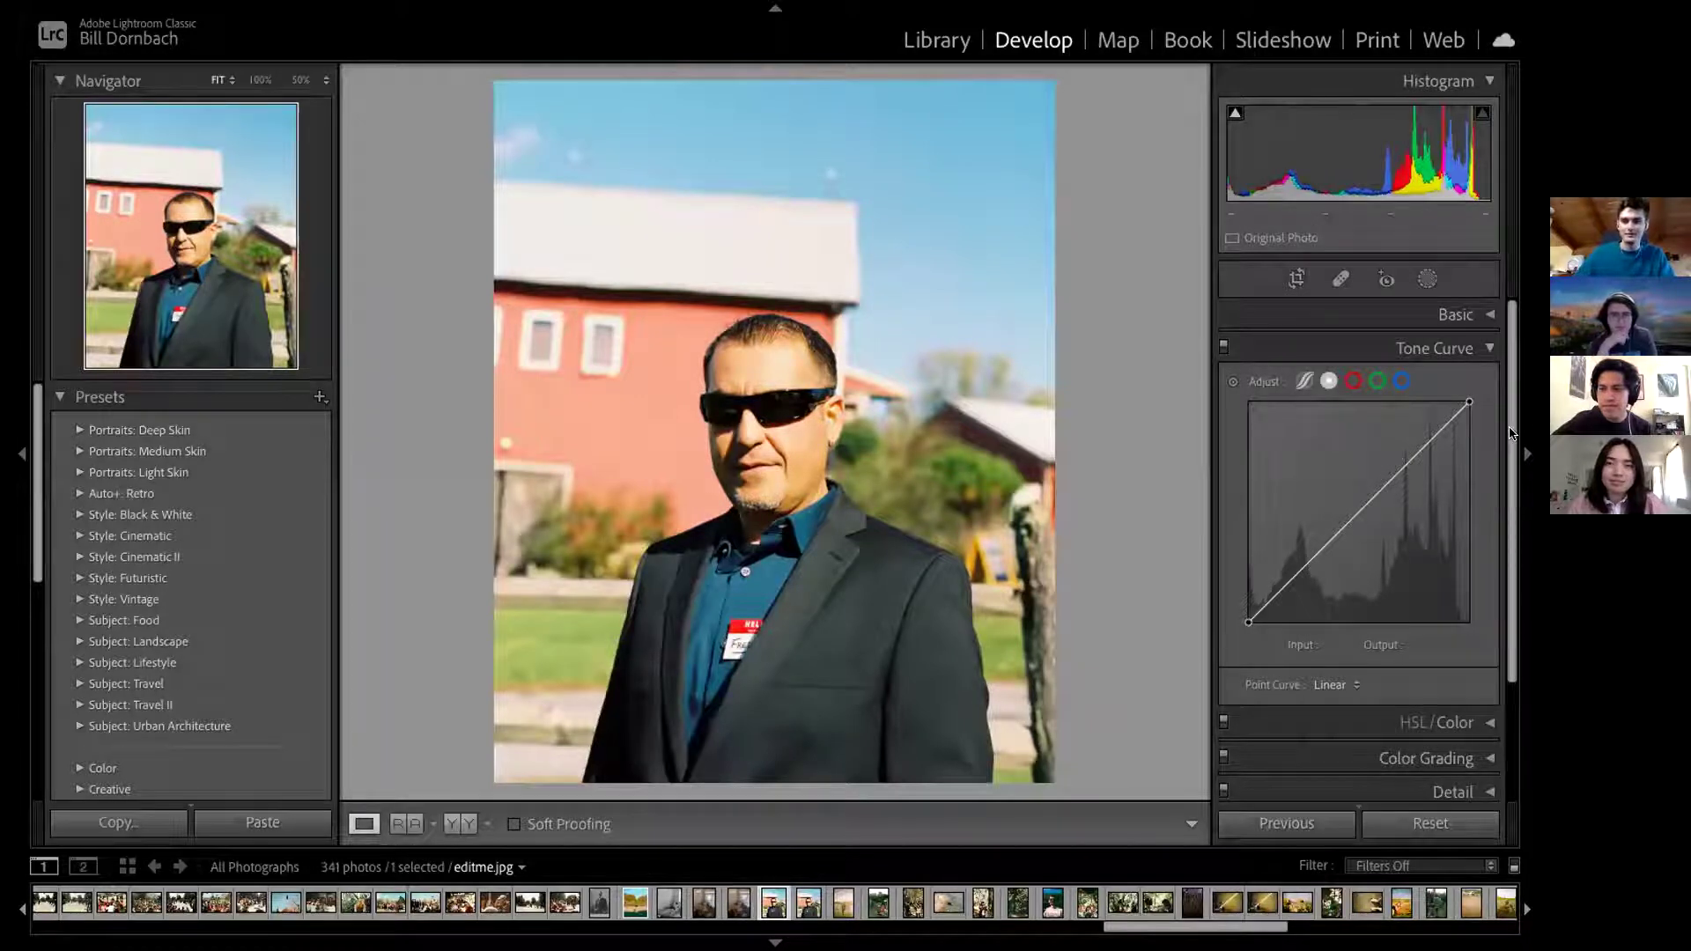
left_click(1462, 317)
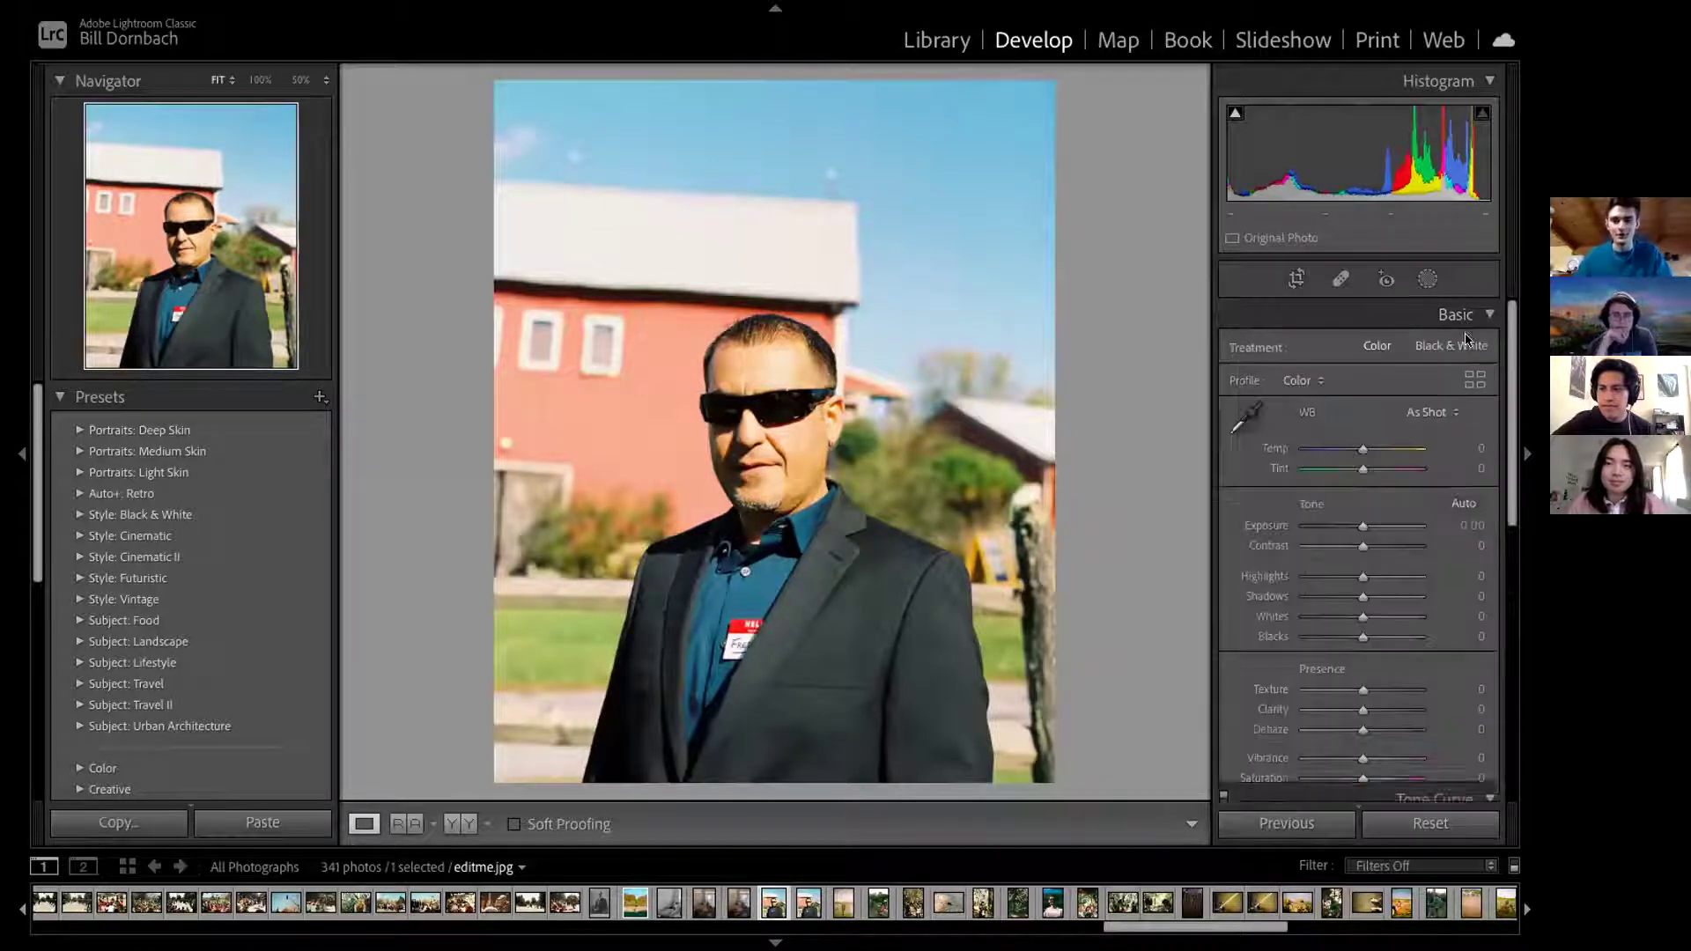
double_click(1490, 316)
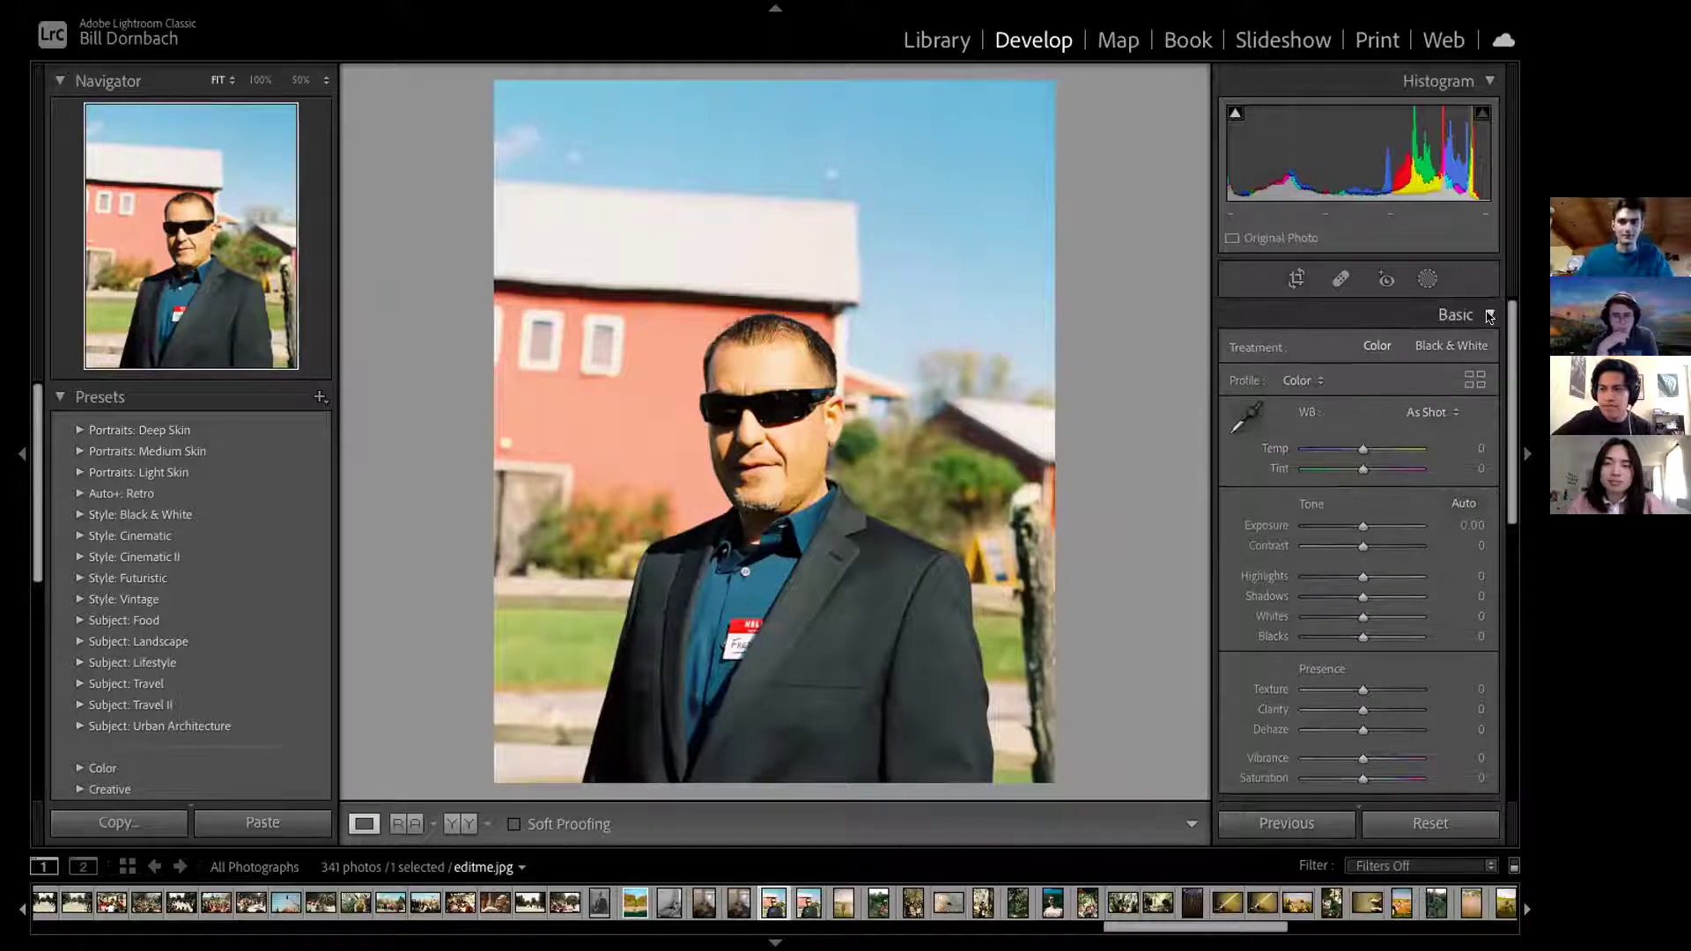
scroll(1513, 532, "down", 4)
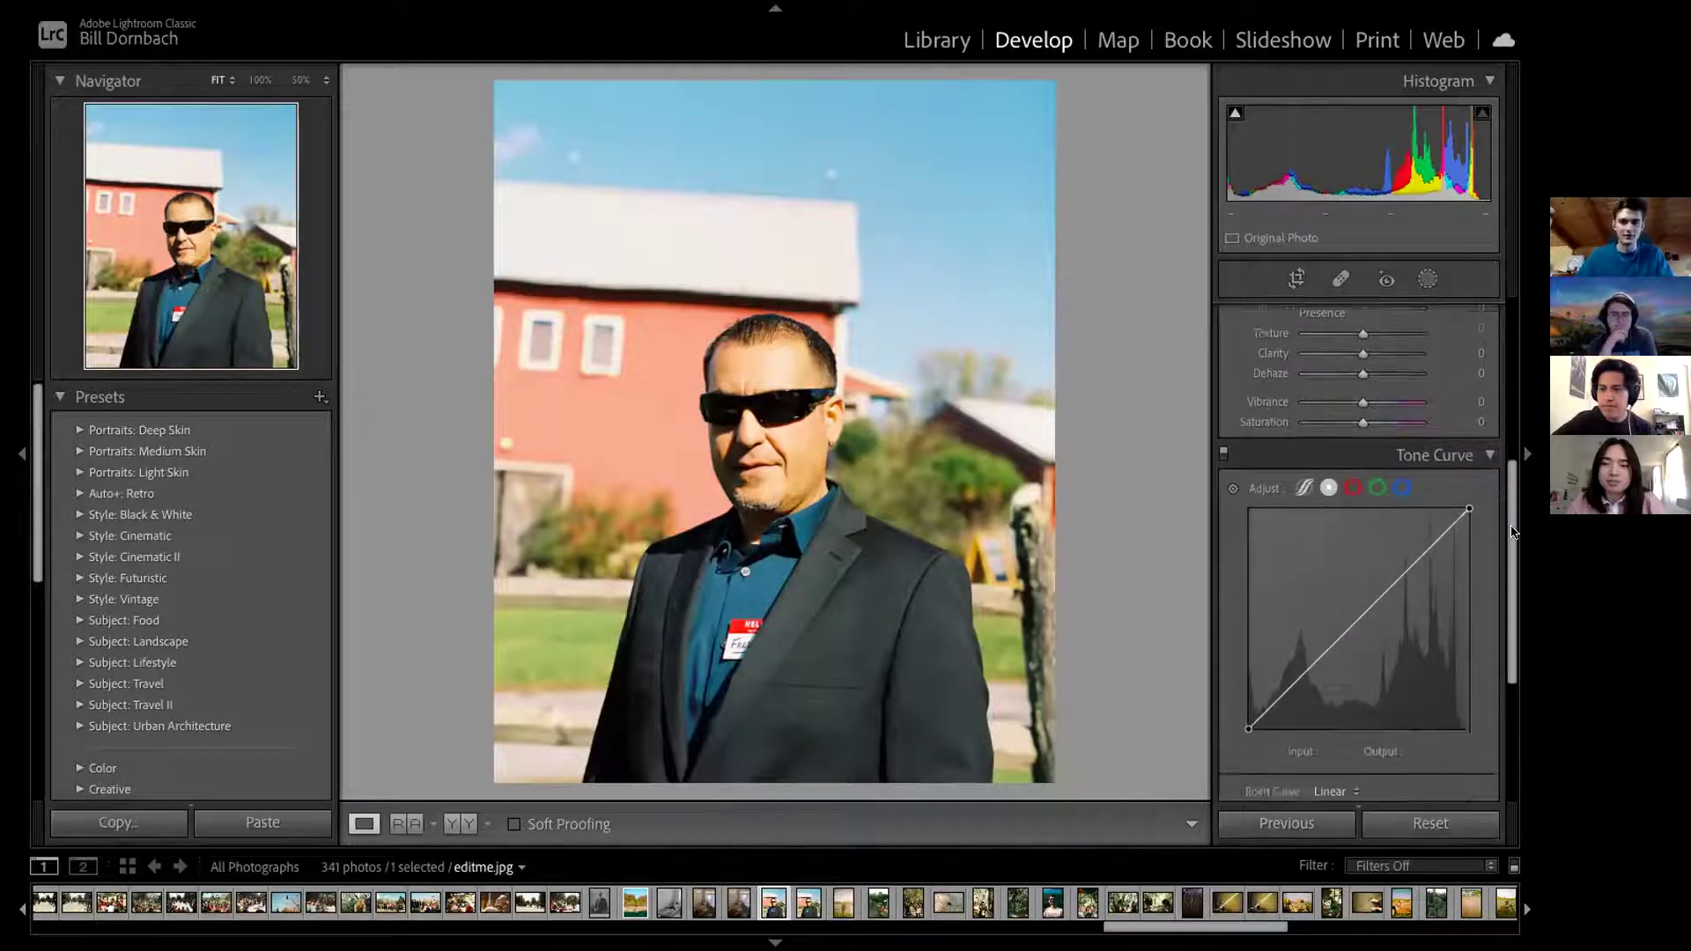
scroll(1512, 532, "down", 1)
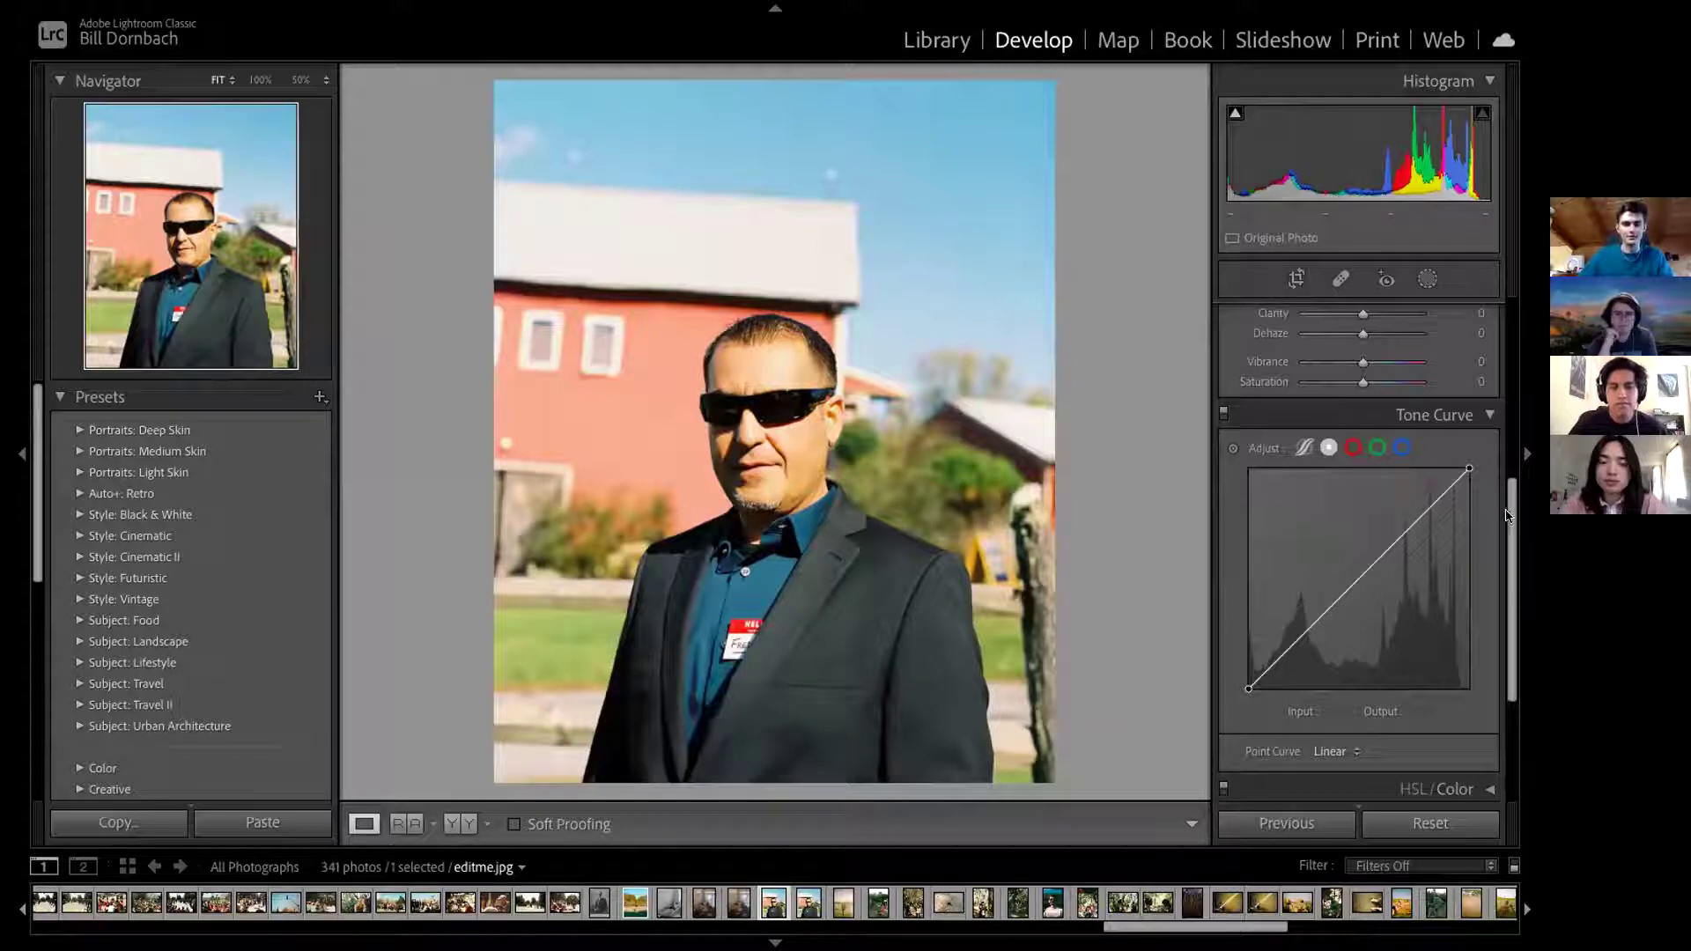
scroll(1508, 516, "up", 1)
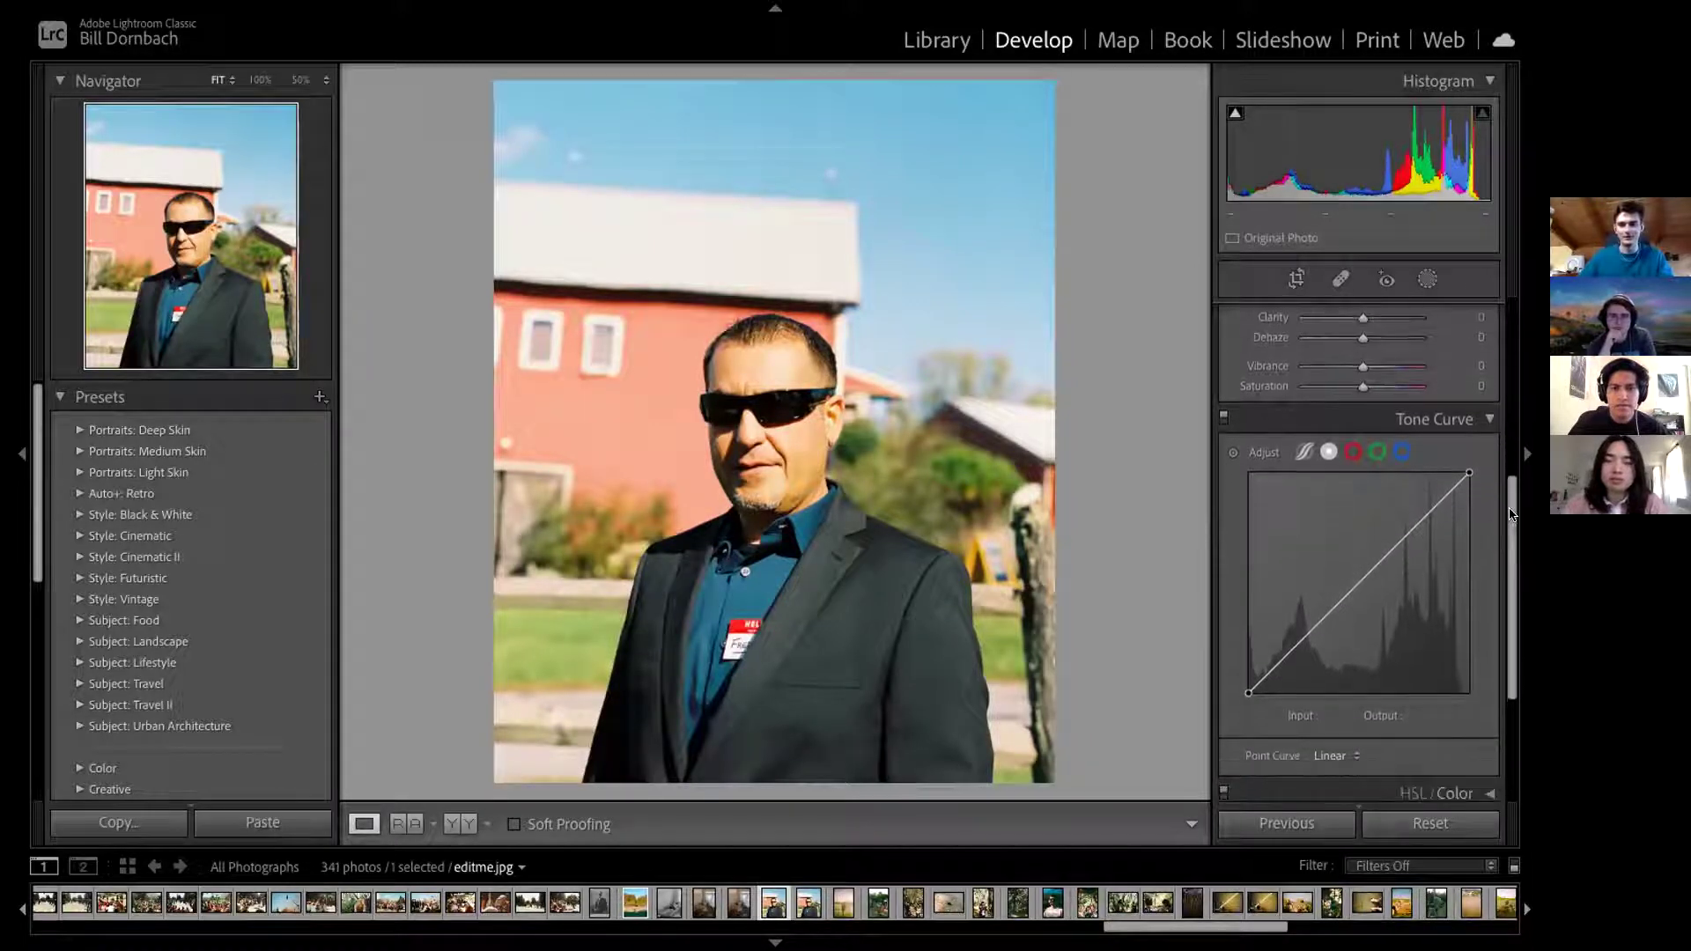
left_click_drag(1510, 515, 1508, 520)
left_click(1300, 436)
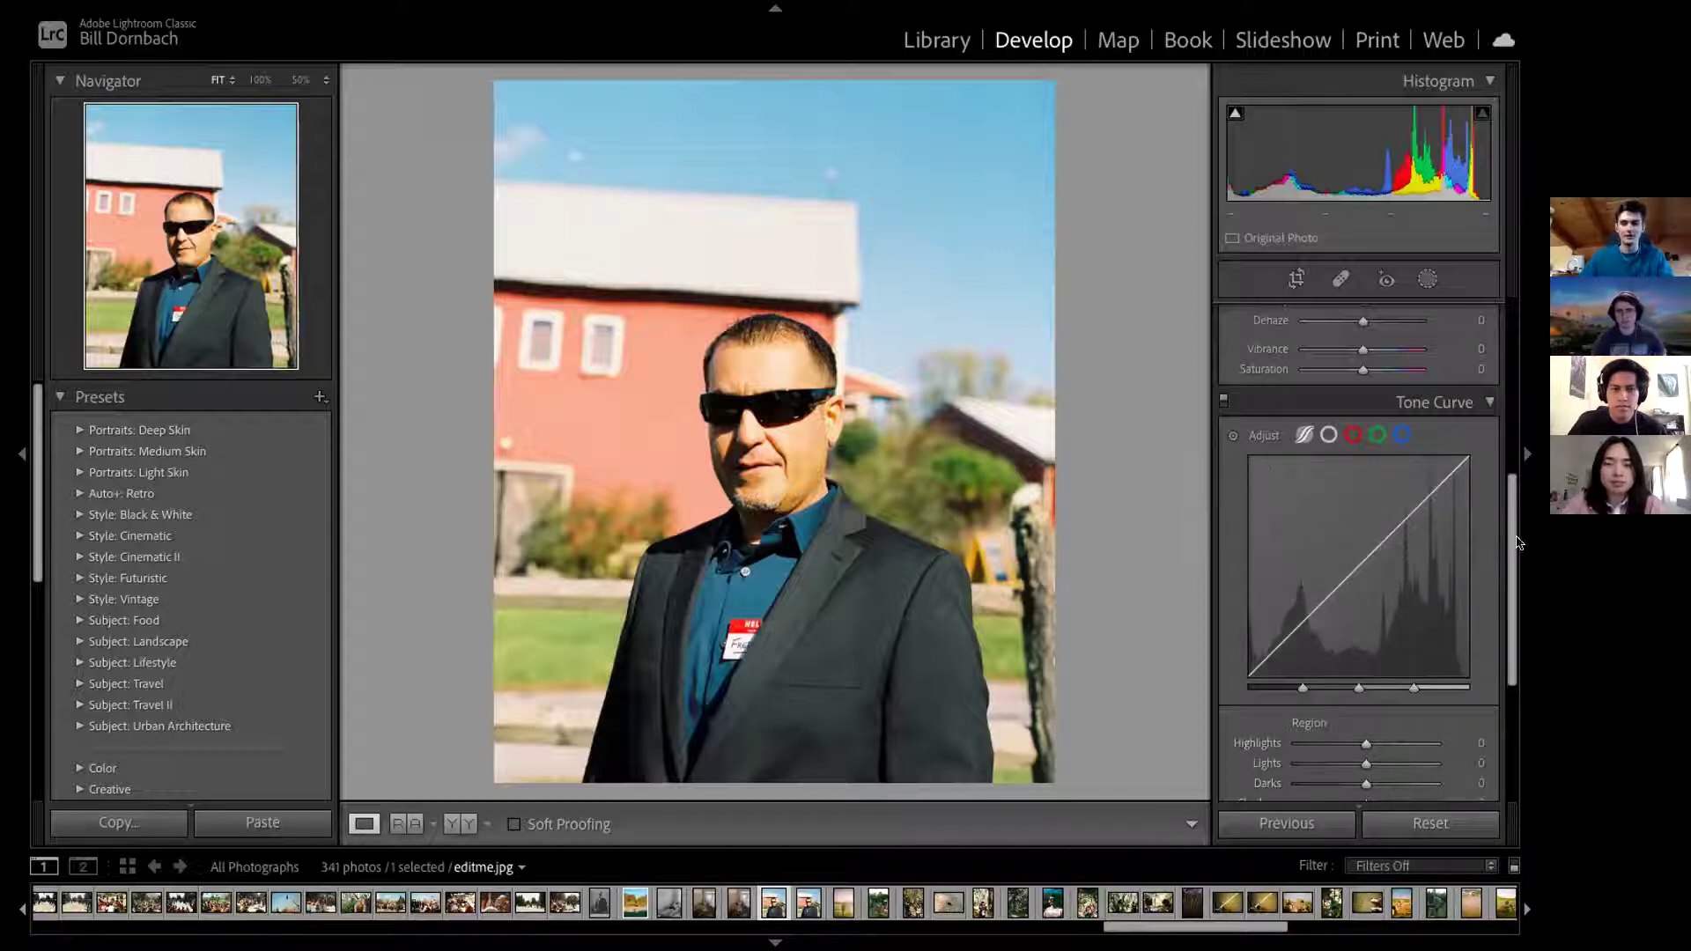
Step: Pull down the Shadows region of the portrait's parametric tone curve and lower its Darks to -65
scroll(1506, 537, "up", 1)
left_click_drag(1506, 537, 1511, 386)
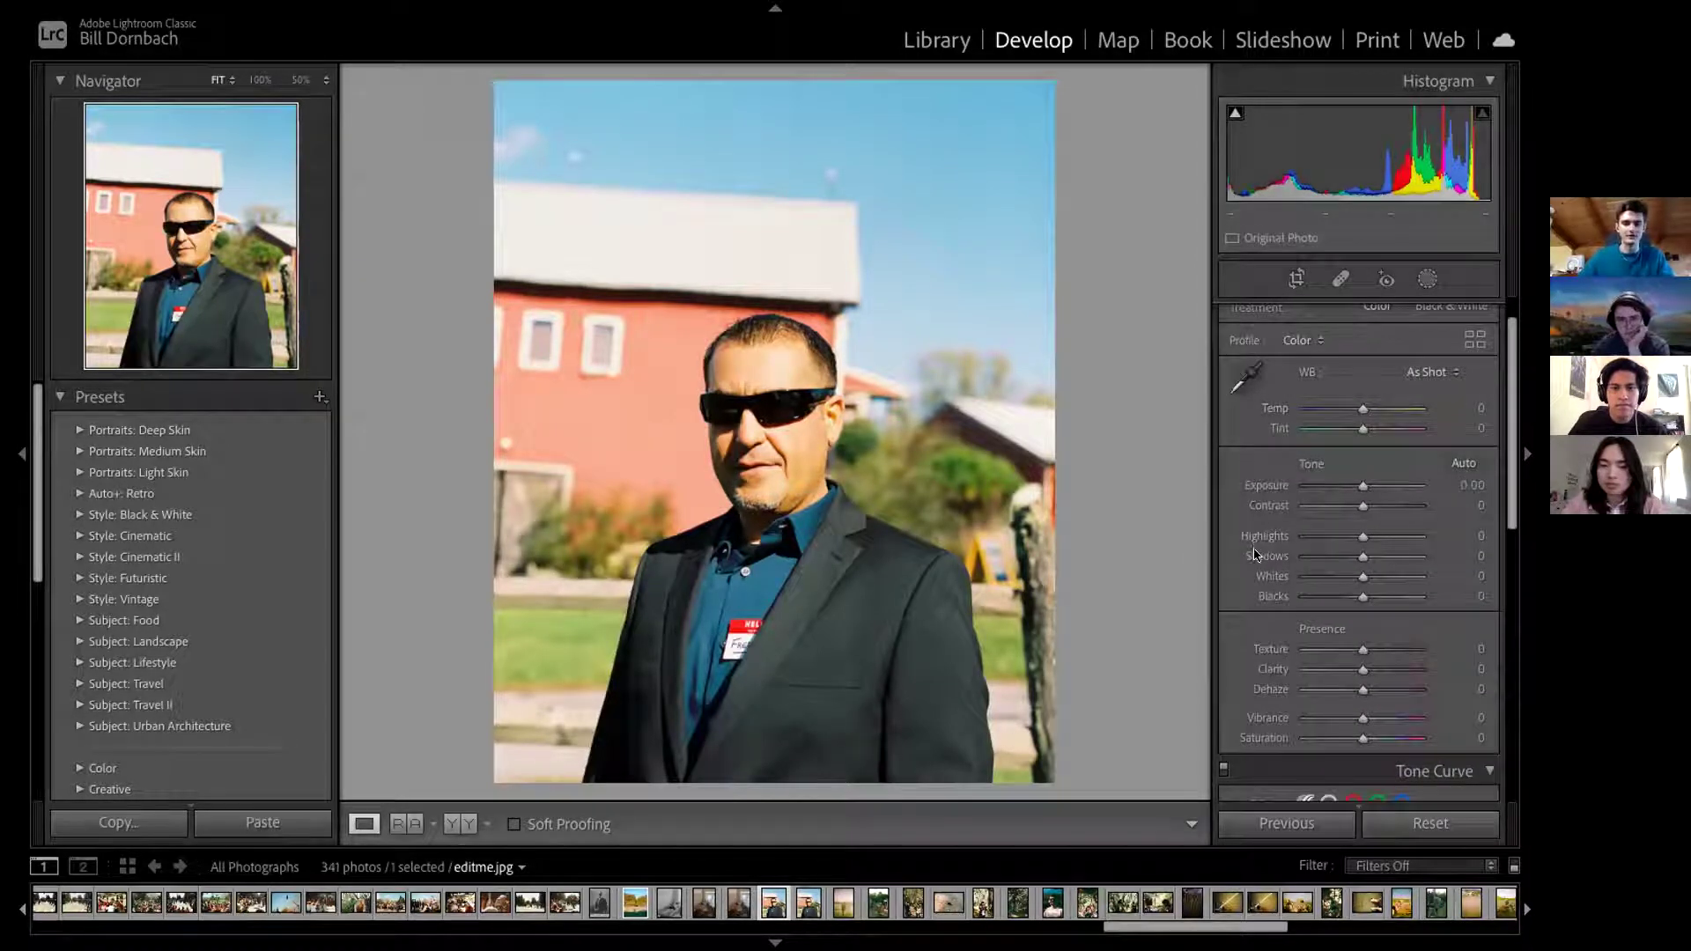
scroll(1442, 586, "down", 5)
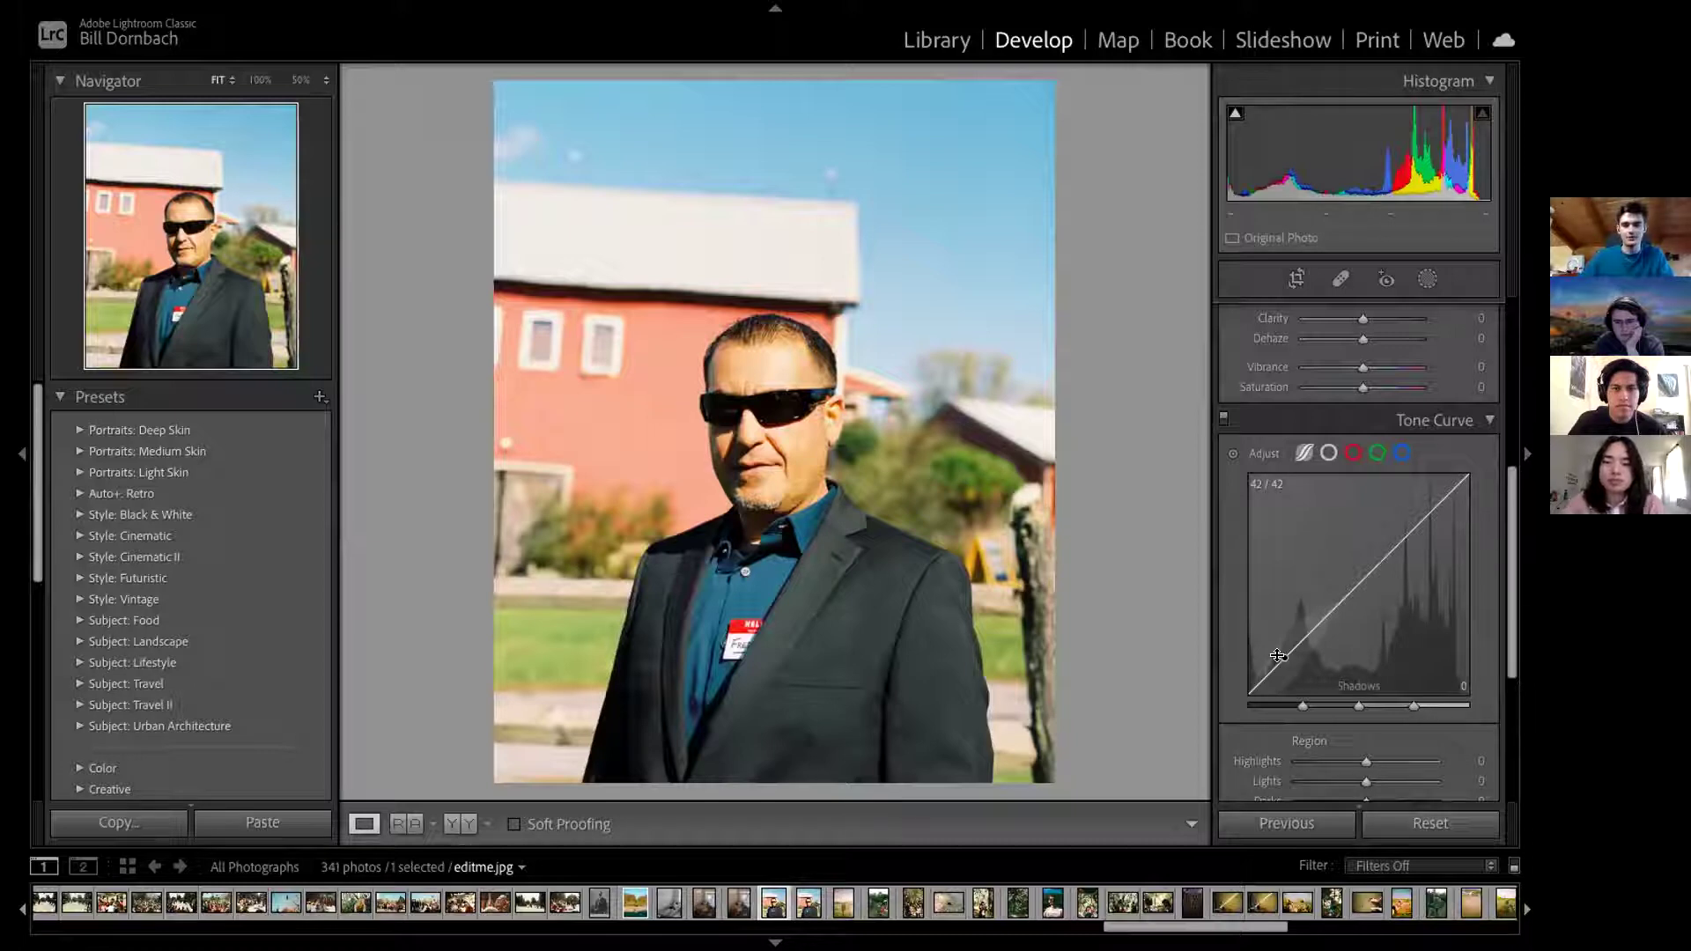
left_click_drag(1285, 657, 1285, 669)
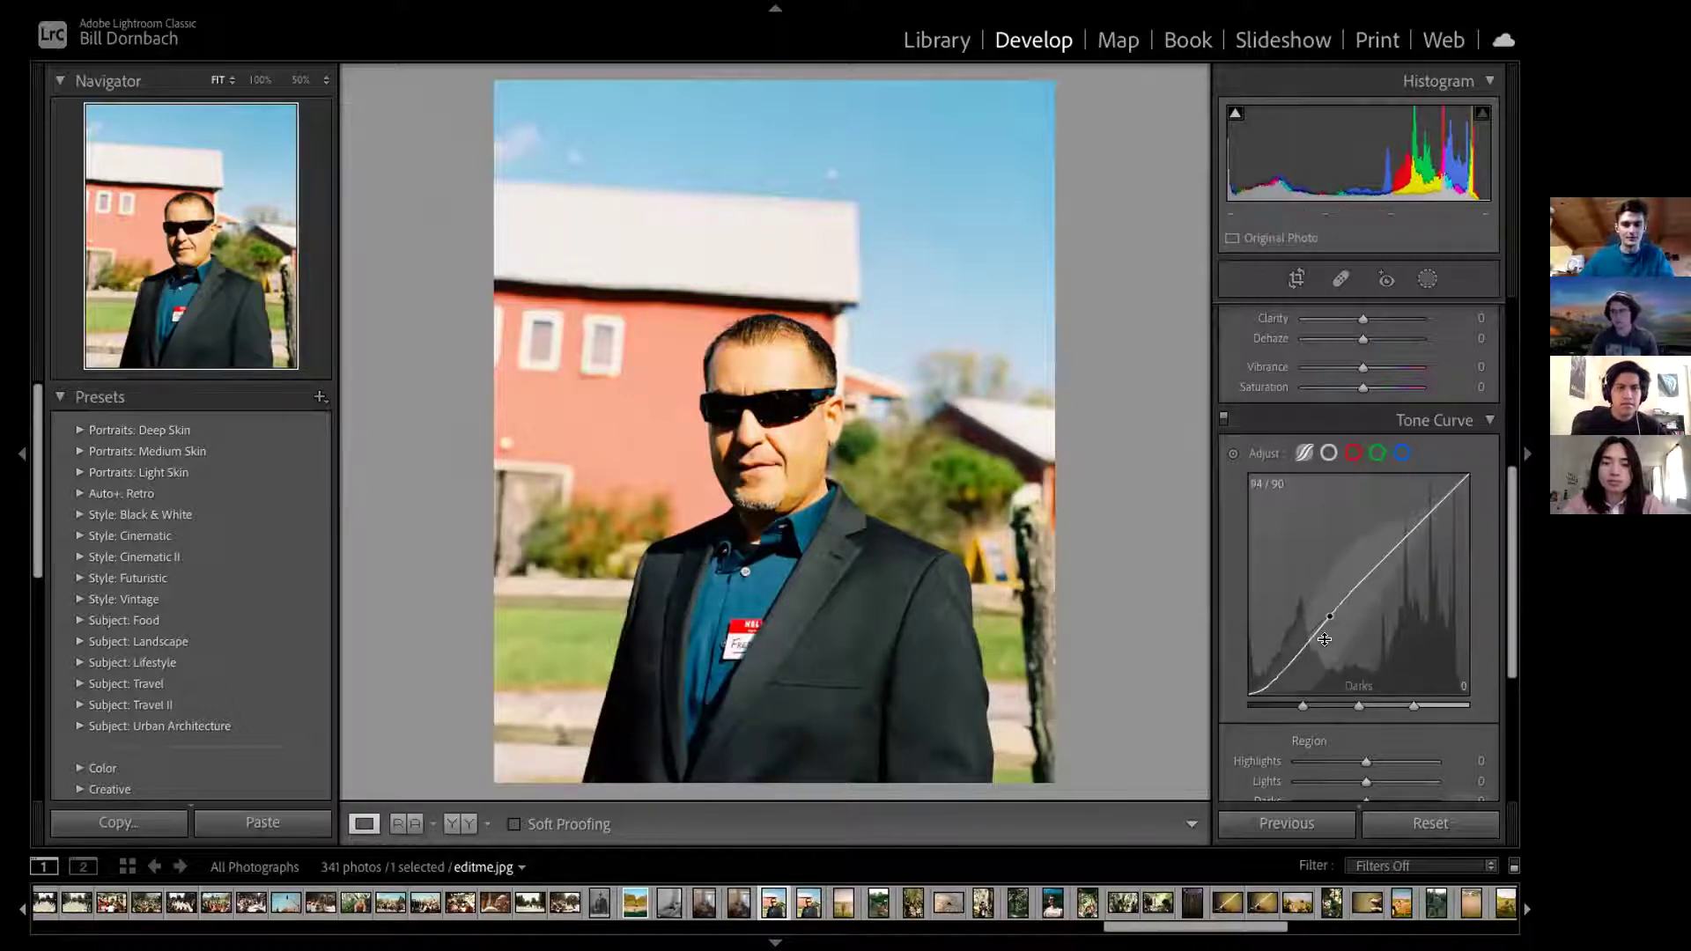
left_click_drag(1314, 628, 1319, 663)
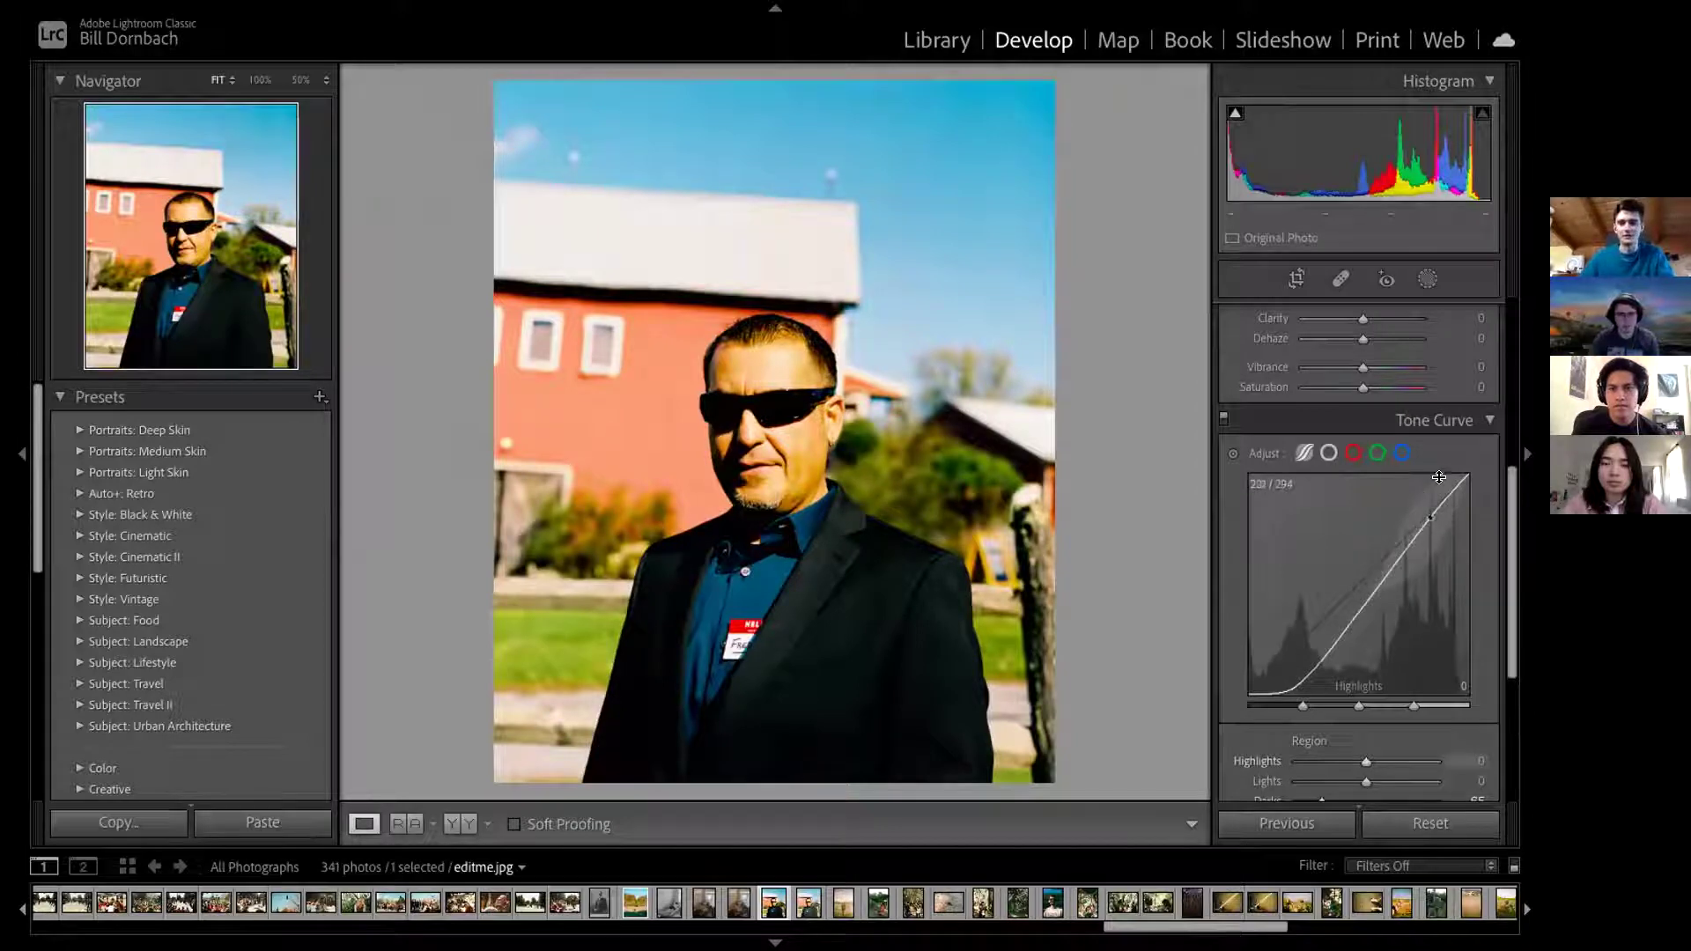
Step: Raise the Highlights region of the tone curve to +52 and lift the Lights region slightly to form an S-curve
left_click_drag(1444, 502, 1435, 492)
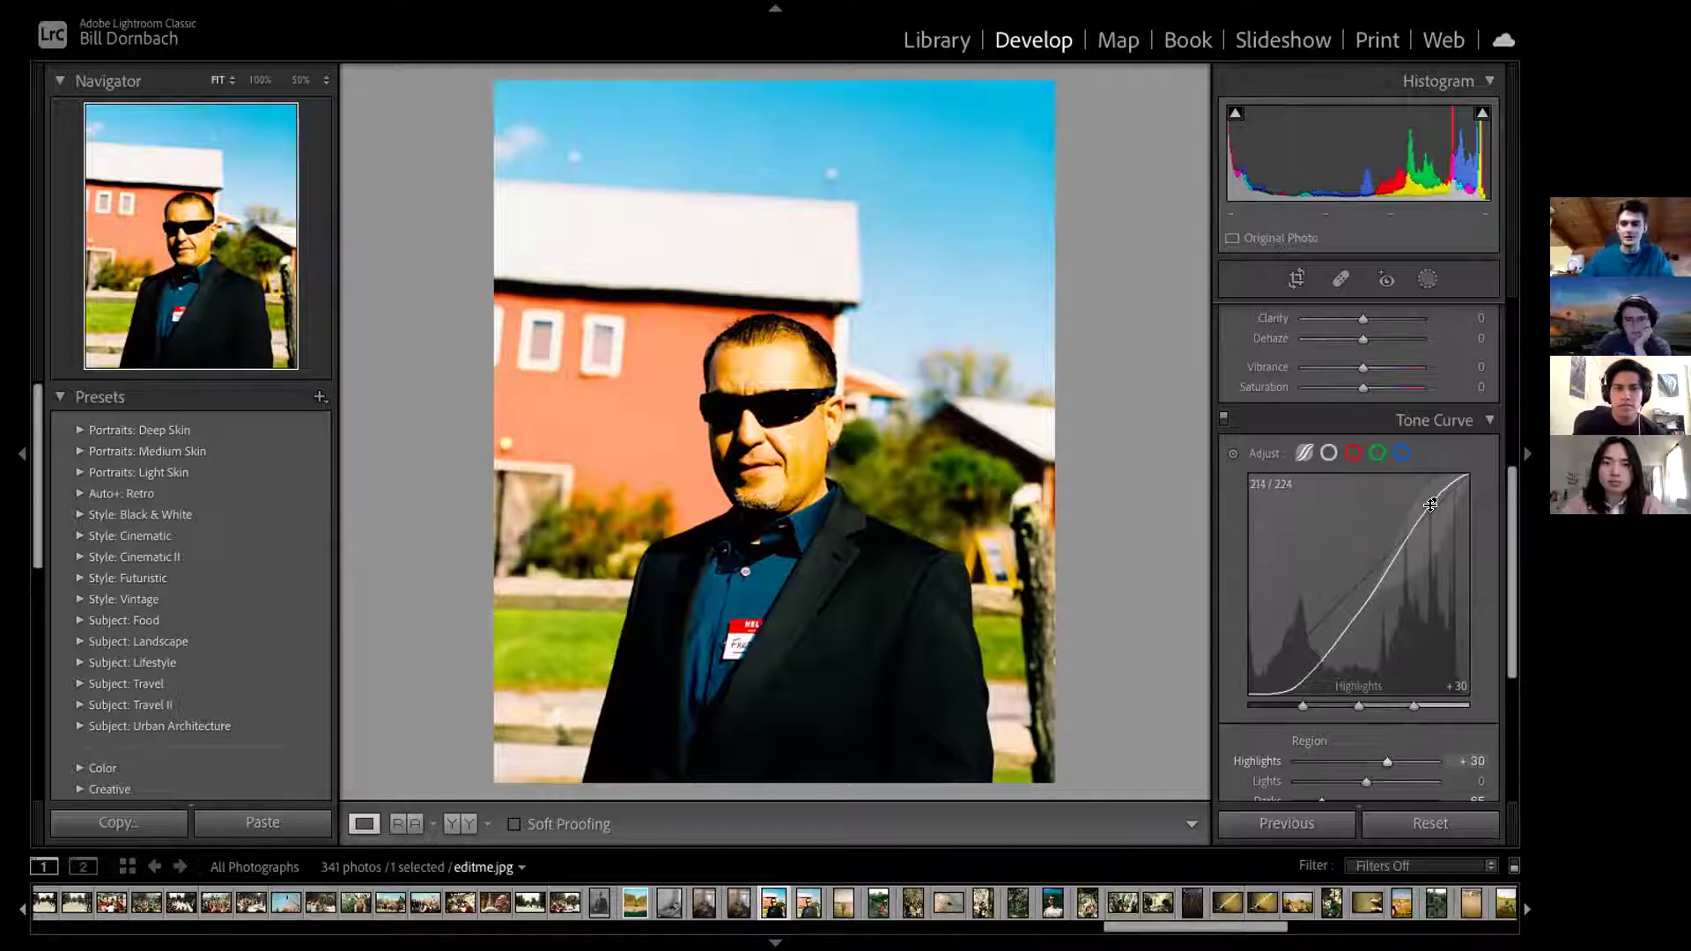
left_click_drag(1434, 495, 1432, 490)
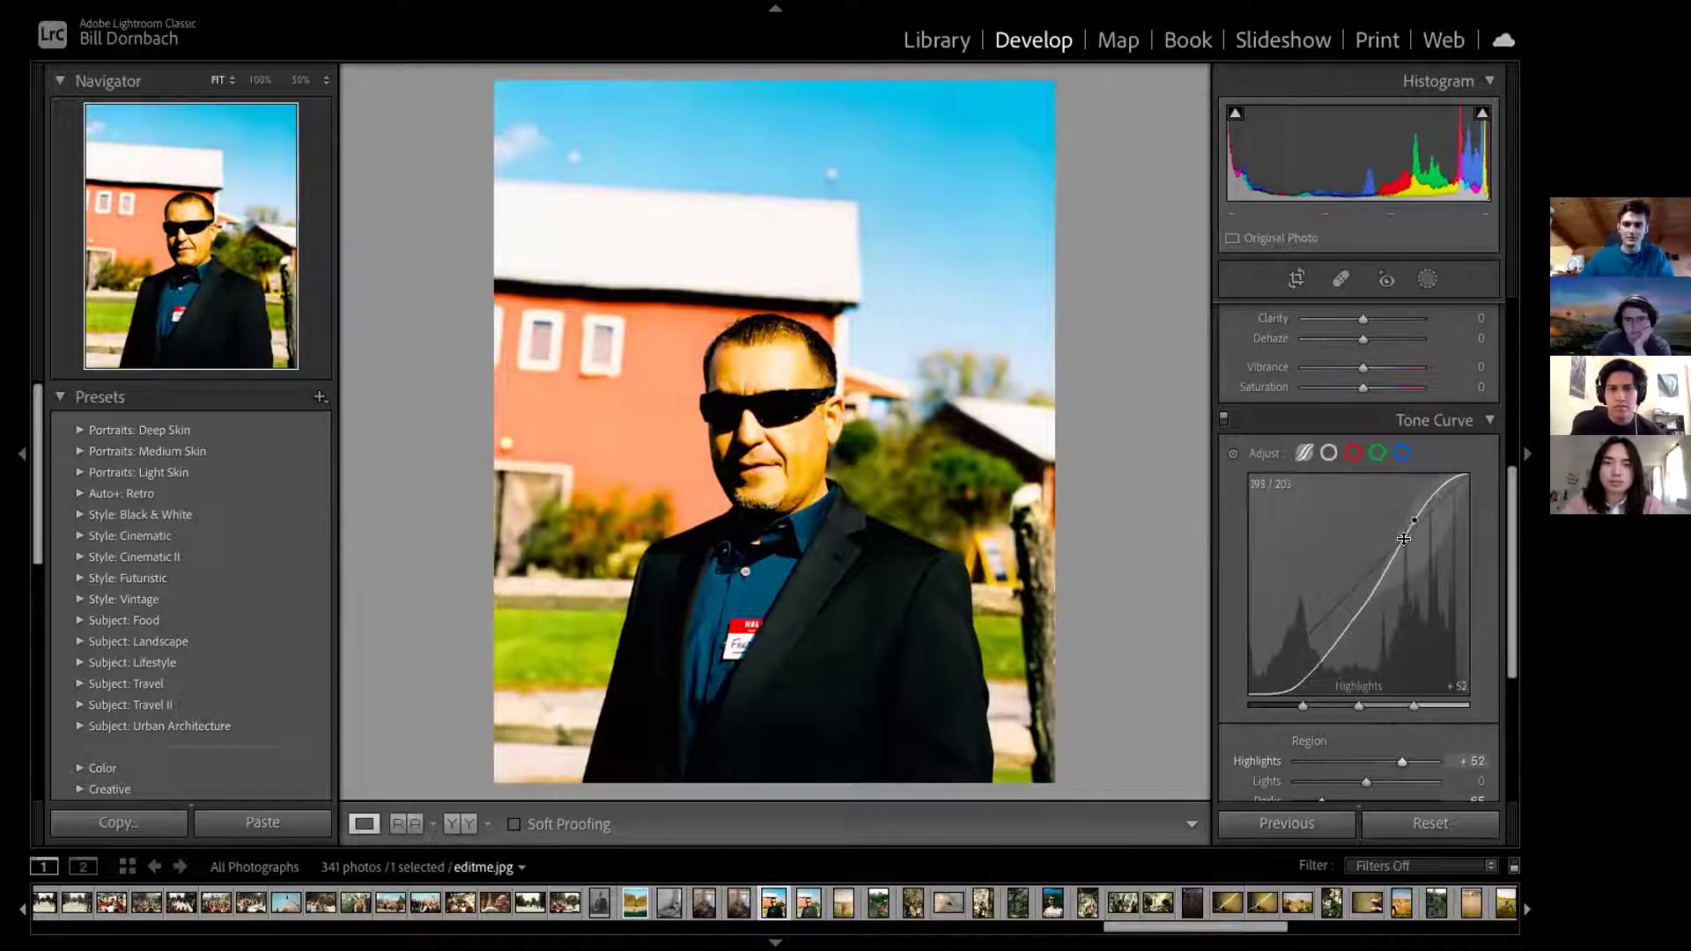
left_click_drag(1386, 566, 1387, 552)
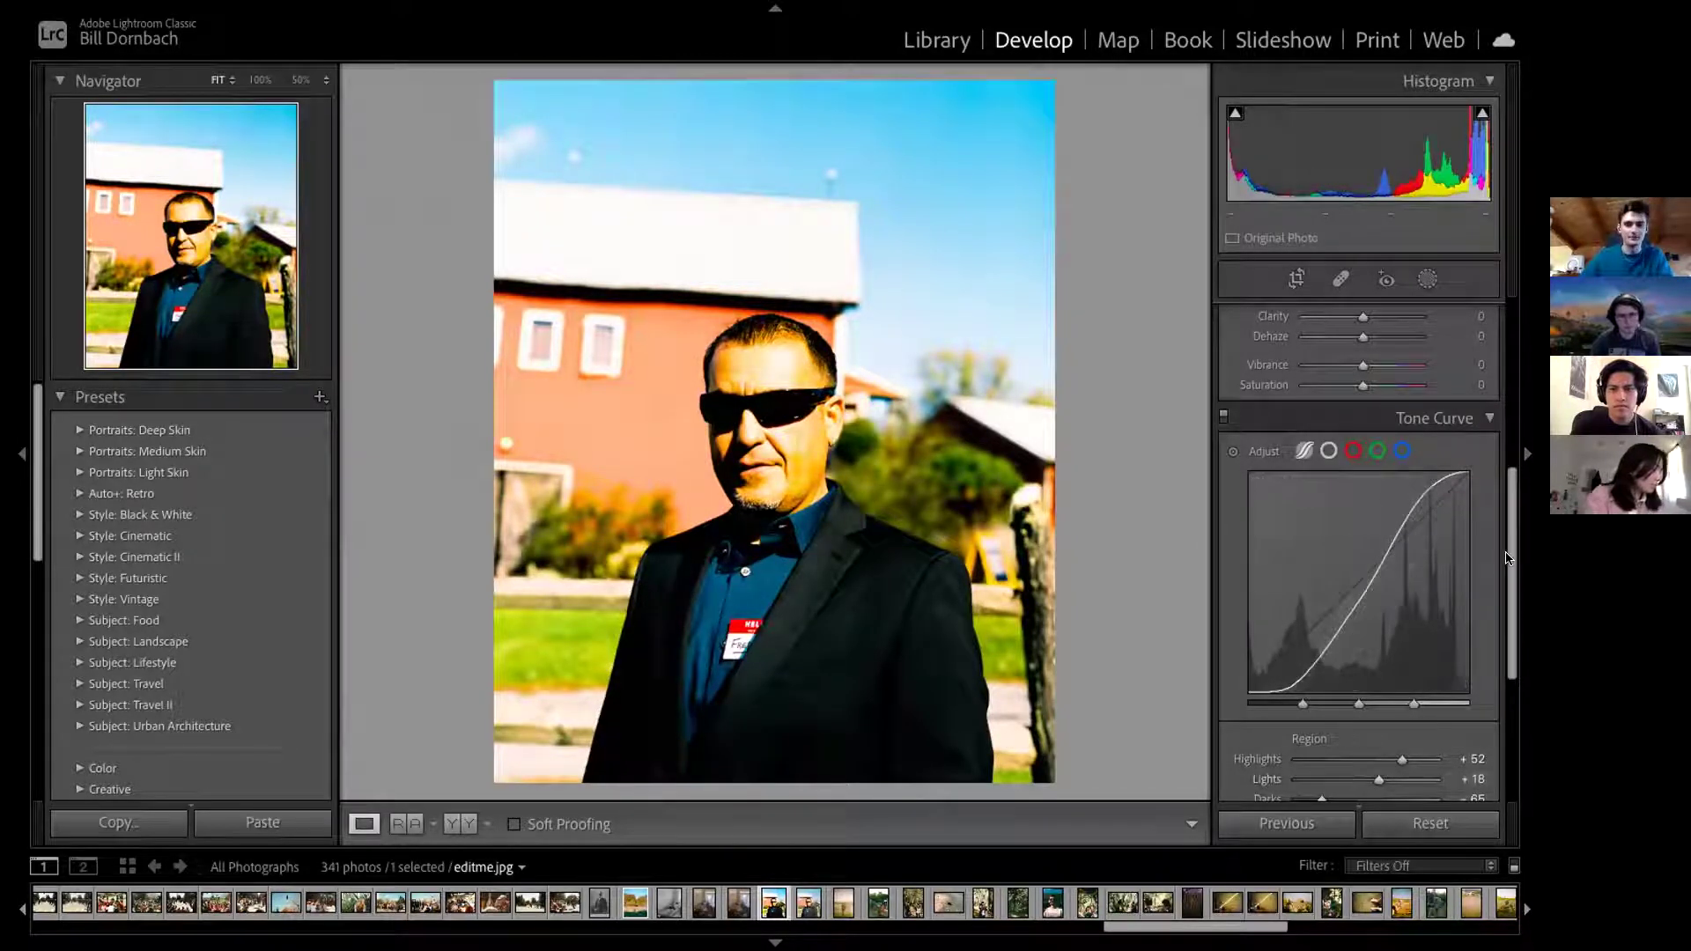
Step: Set the portrait's Contrast to +100 in the basic tone settings and compare it with the tone curve
scroll(1508, 555, "up", 1)
left_click_drag(1509, 555, 1509, 528)
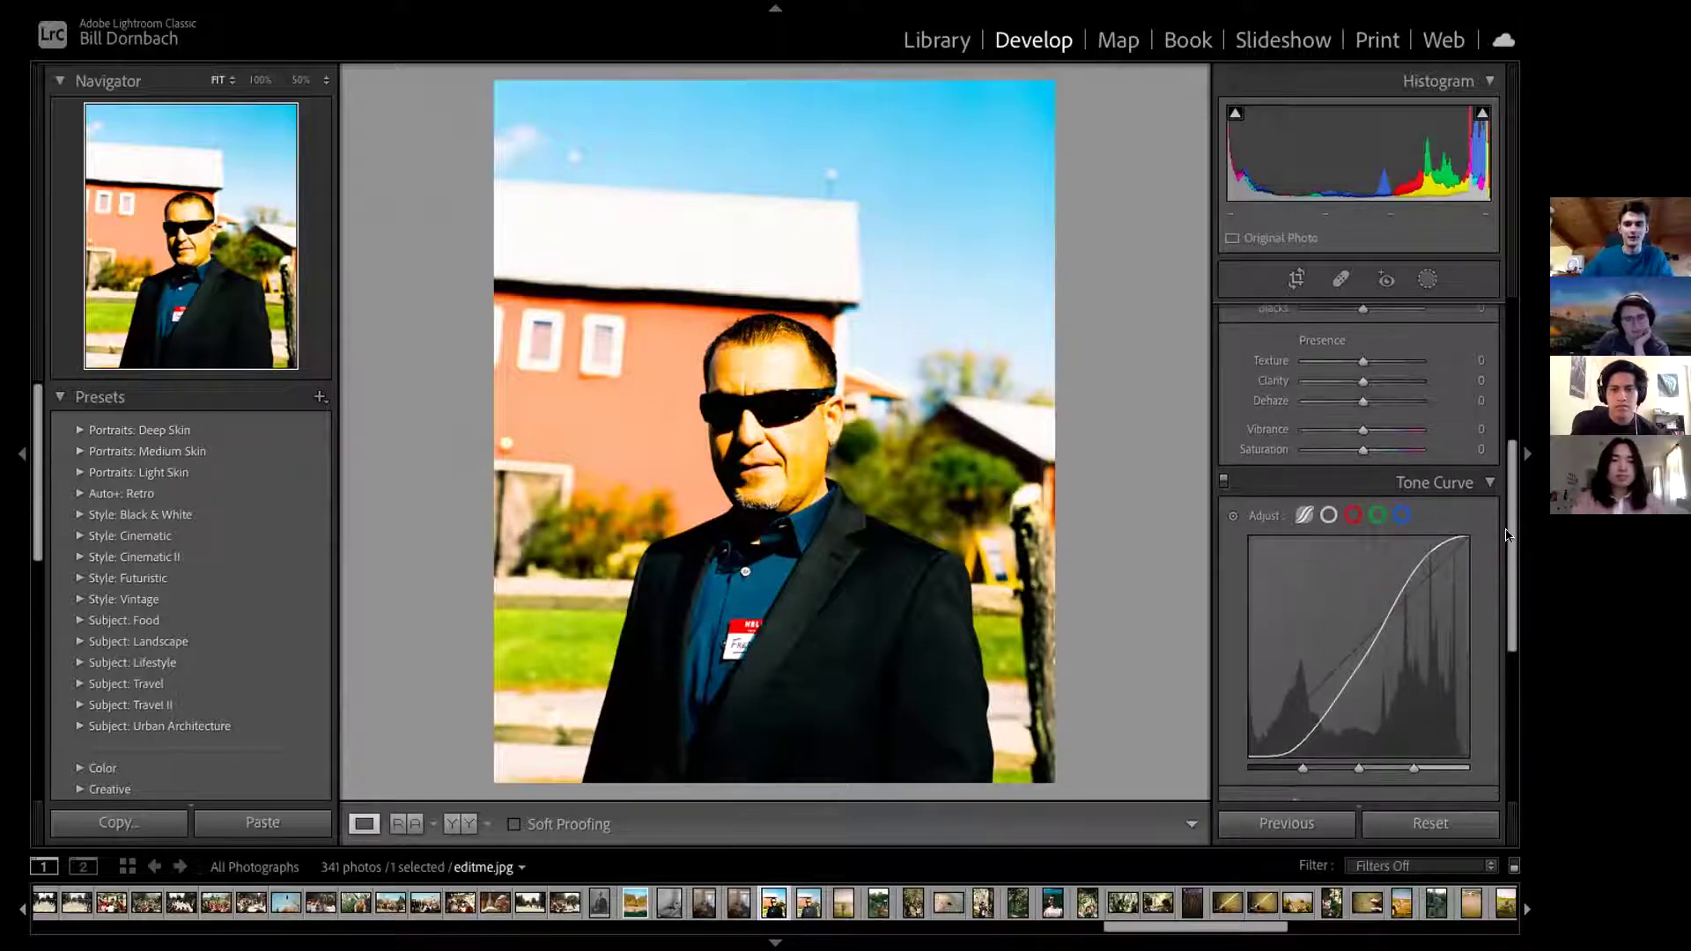
scroll(1511, 566, "up", 2)
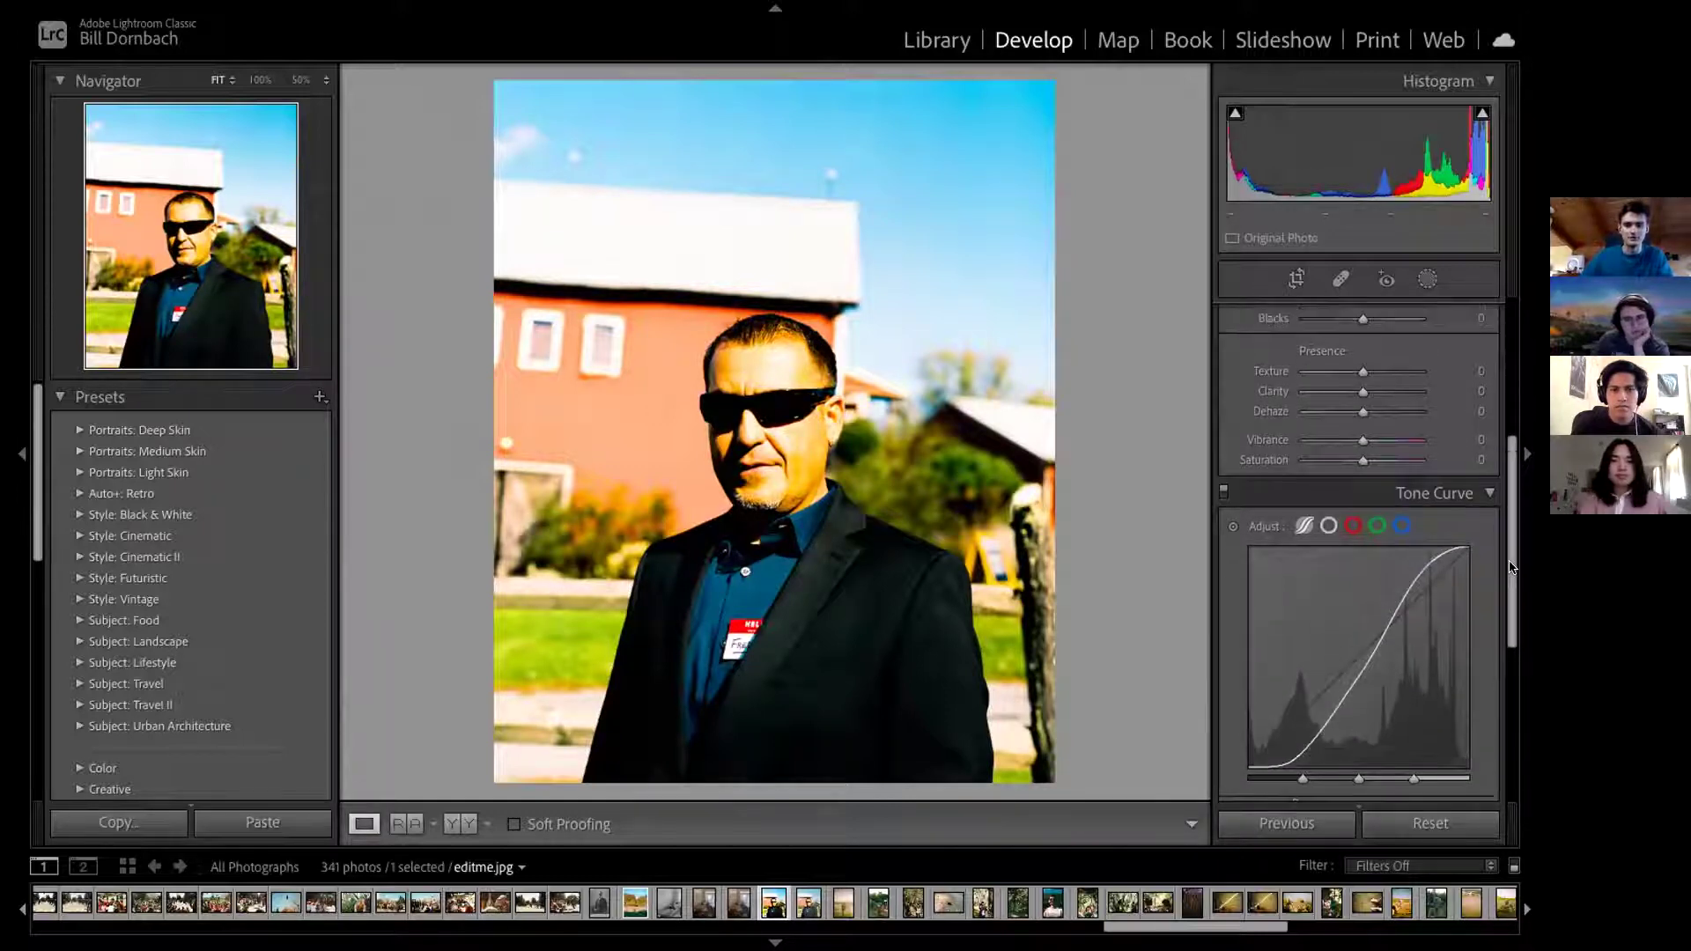
scroll(1511, 567, "up", 1)
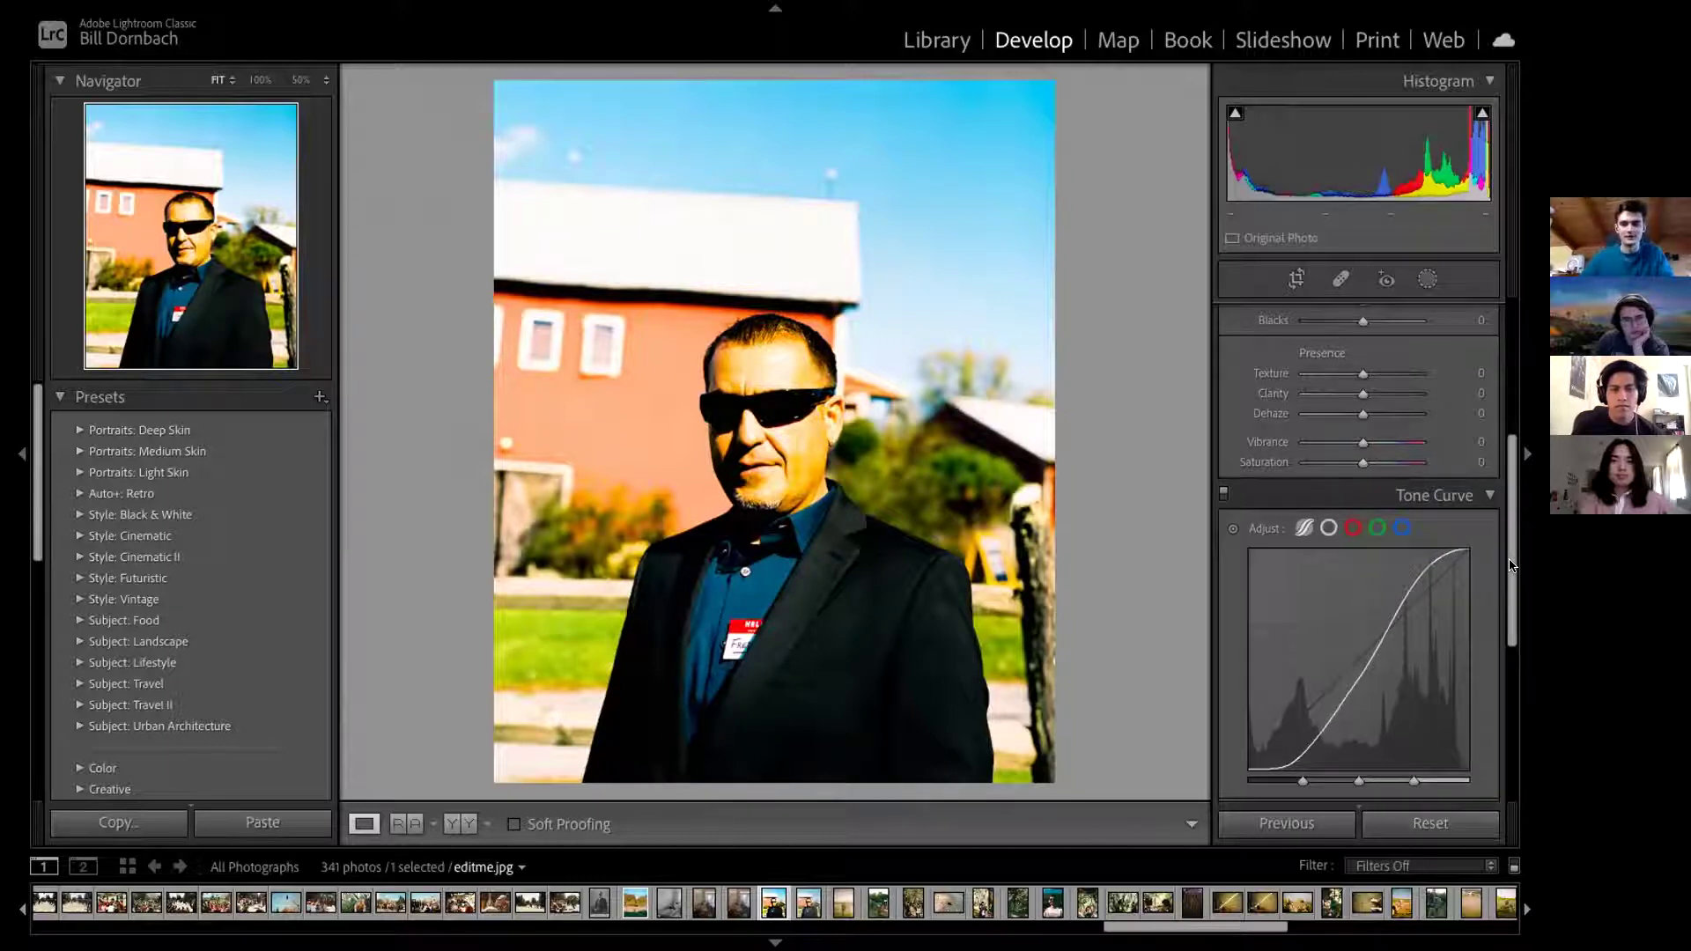
scroll(1511, 567, "up", 5)
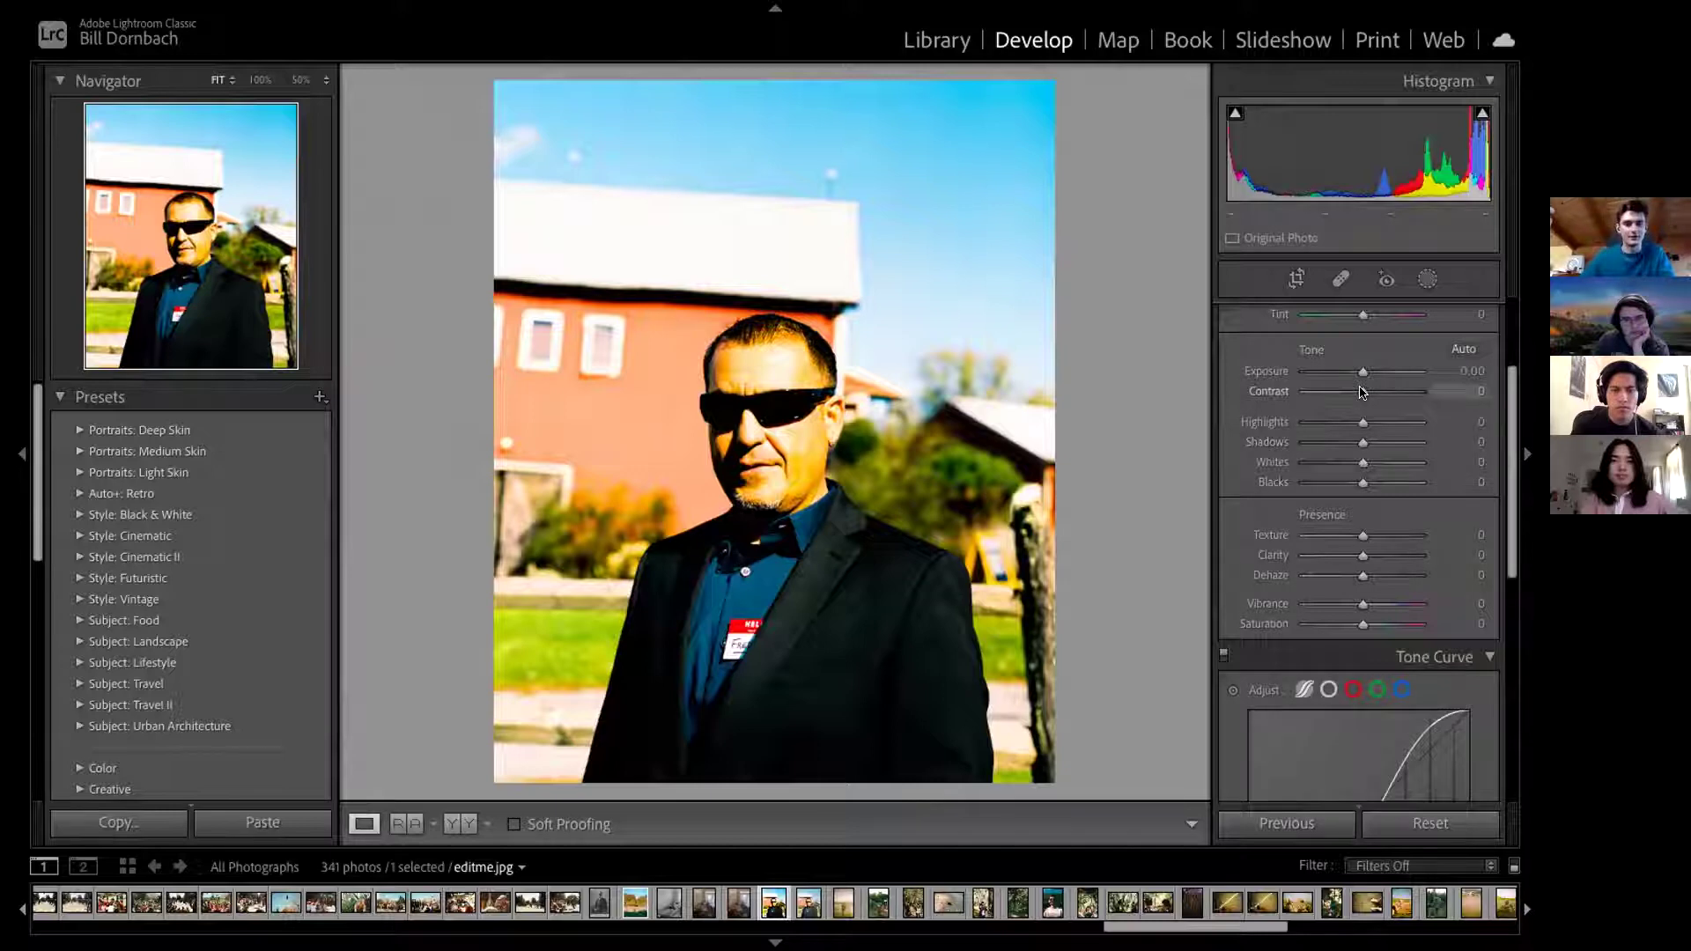
left_click_drag(1362, 391, 1421, 391)
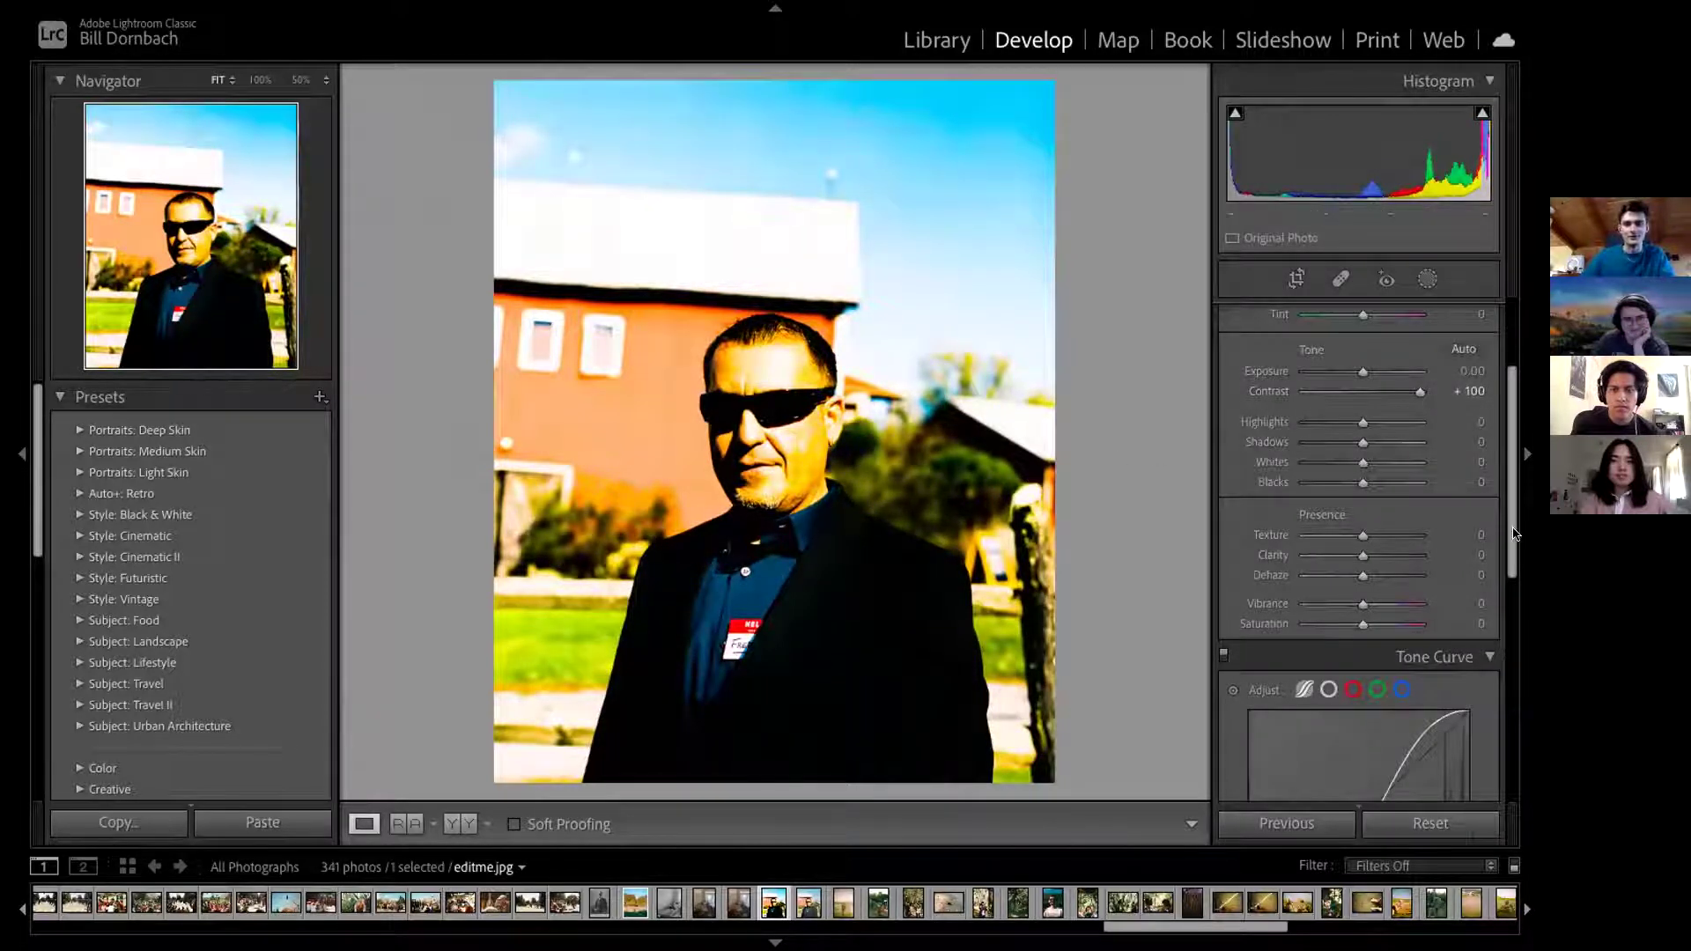
scroll(1516, 541, "down", 3)
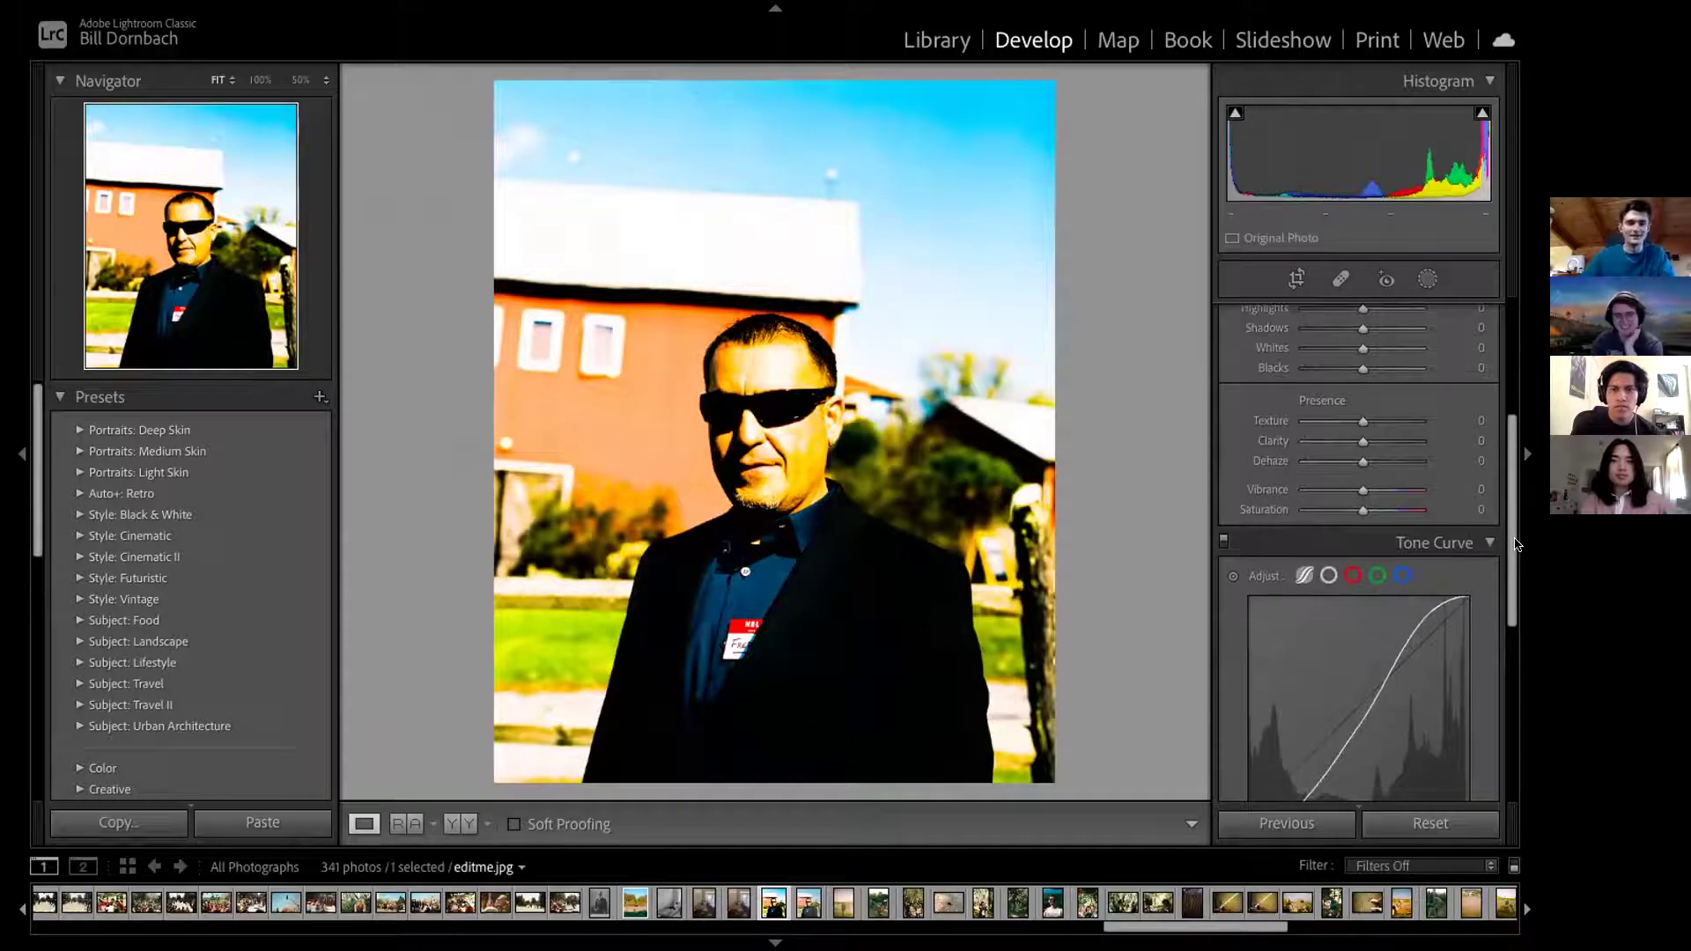
left_click_drag(1507, 444, 1508, 434)
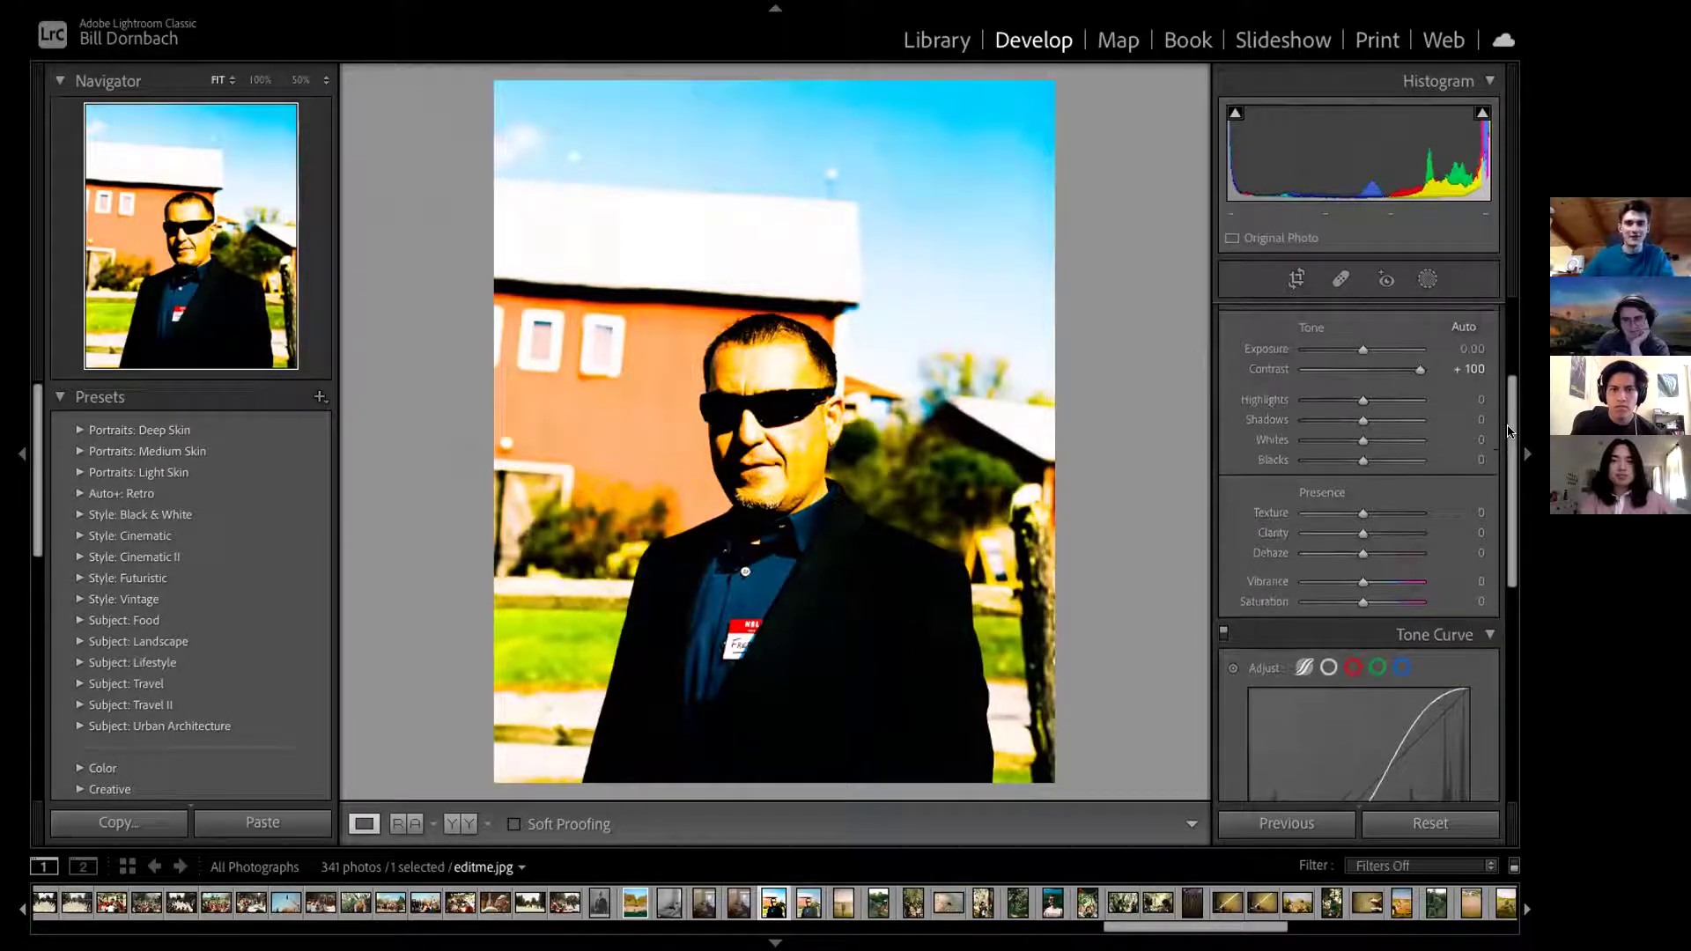
Step: Raise the portrait's Highlights to +100 and lower its Shadows to -100 in the basic tone settings
left_click_drag(1362, 401, 1480, 391)
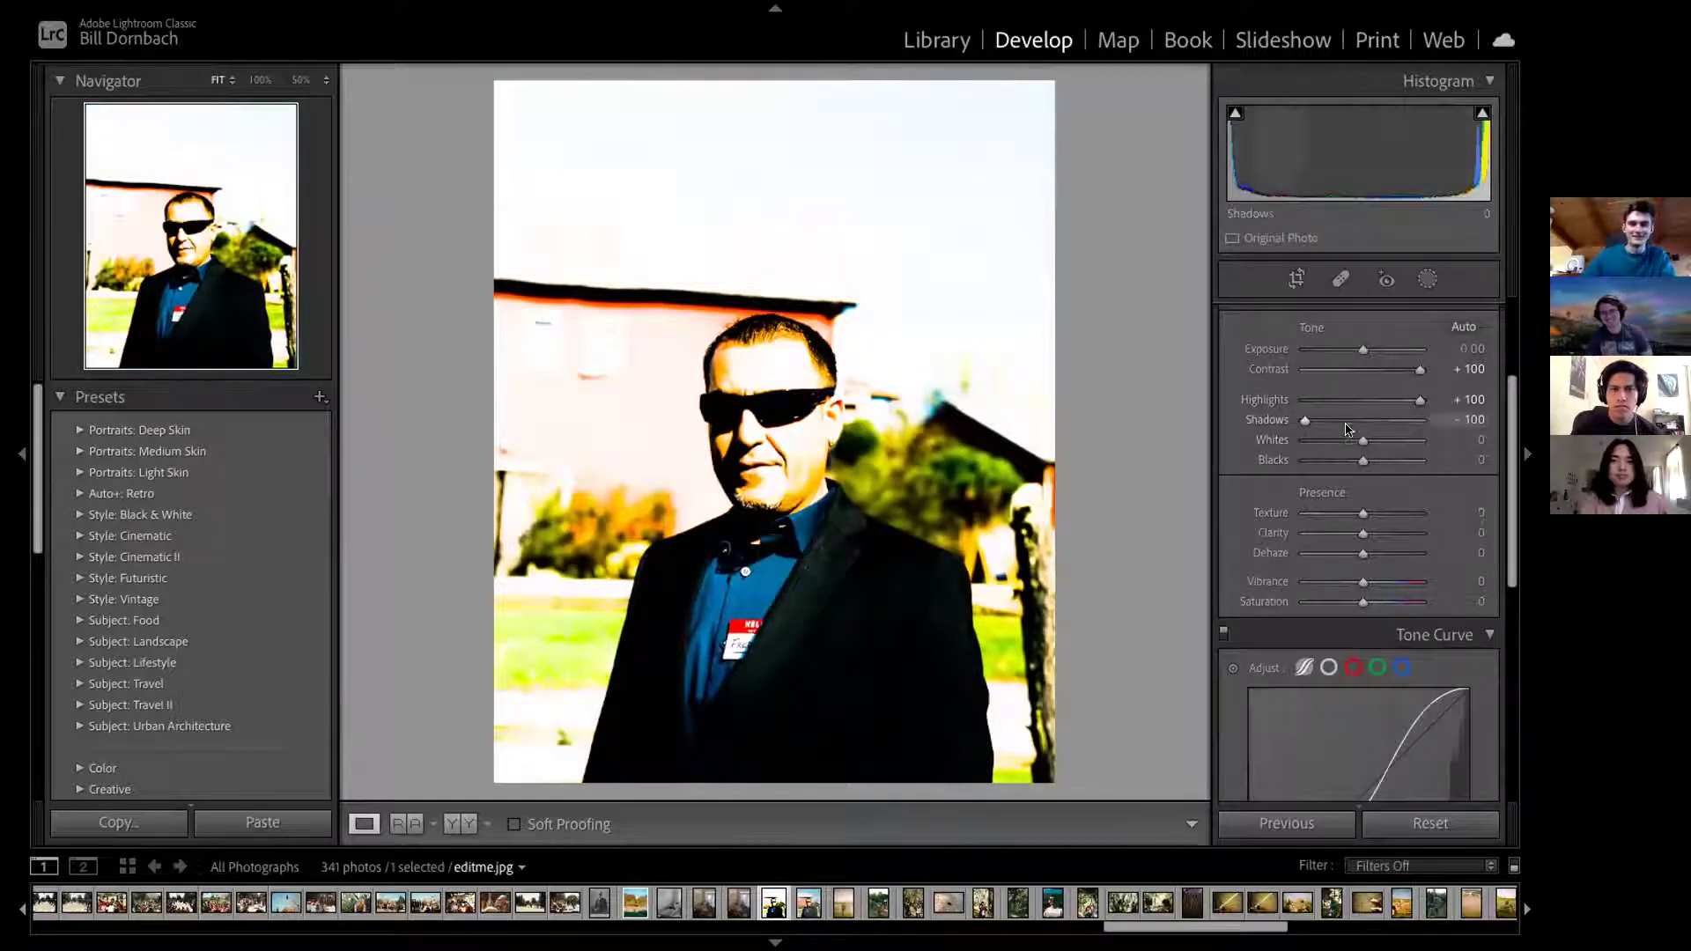
left_click_drag(1363, 421, 1305, 420)
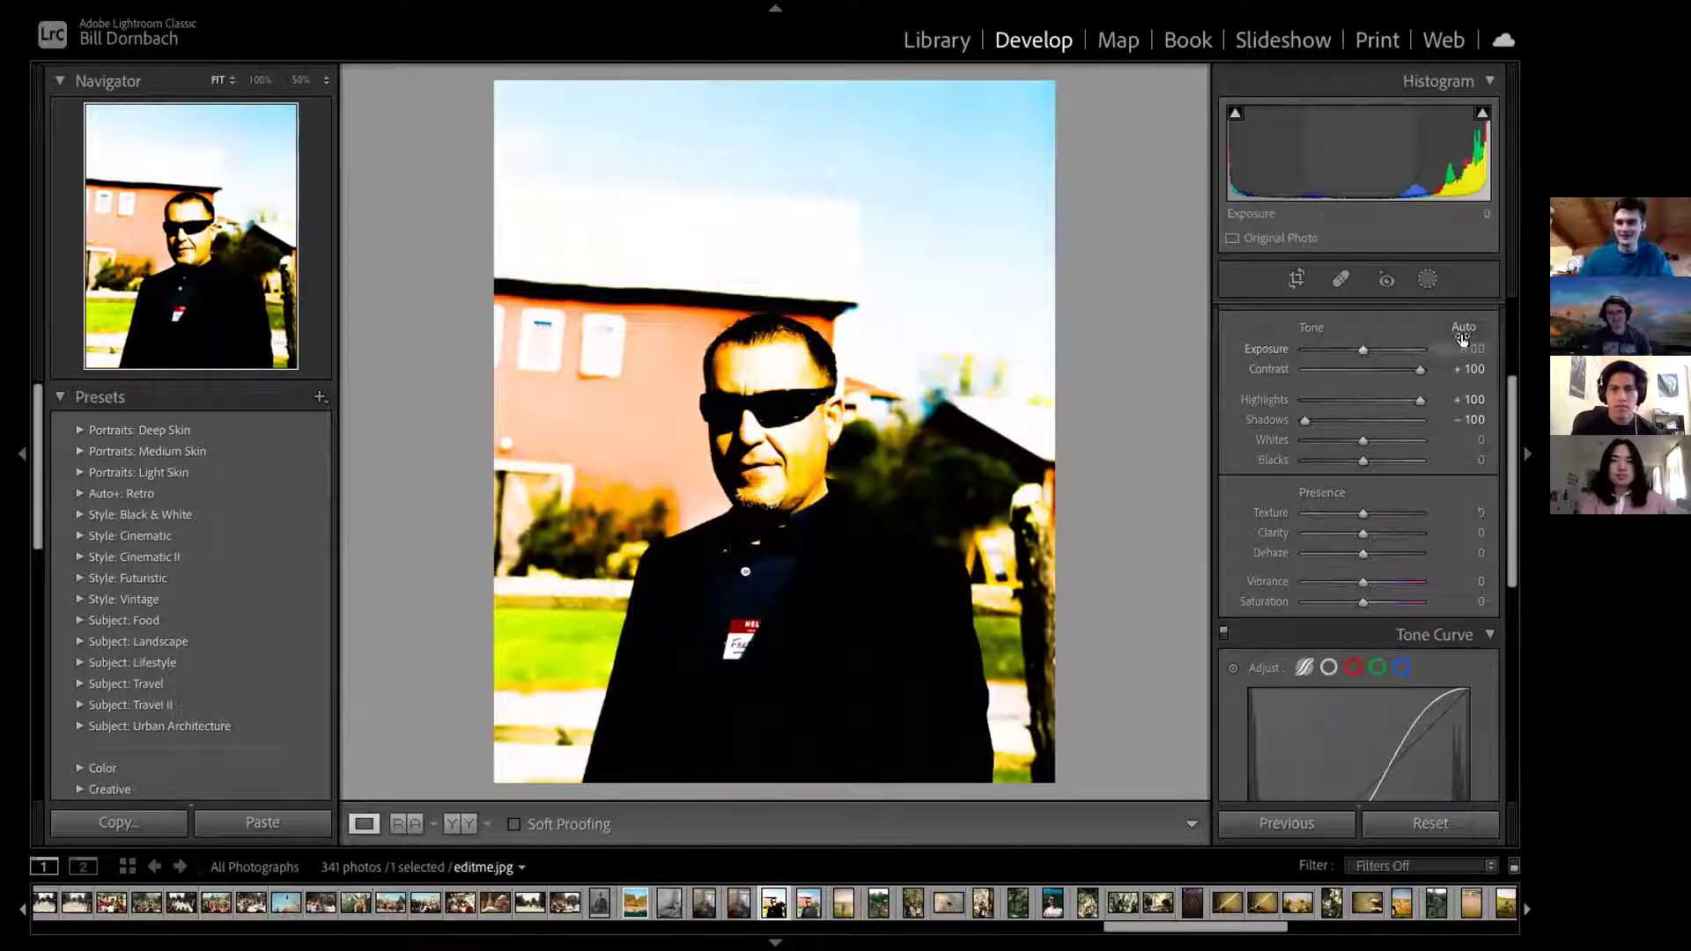
Step: Set the portrait's Contrast, Highlights and Shadows to 0 in the basic tone settings
left_click(1475, 370)
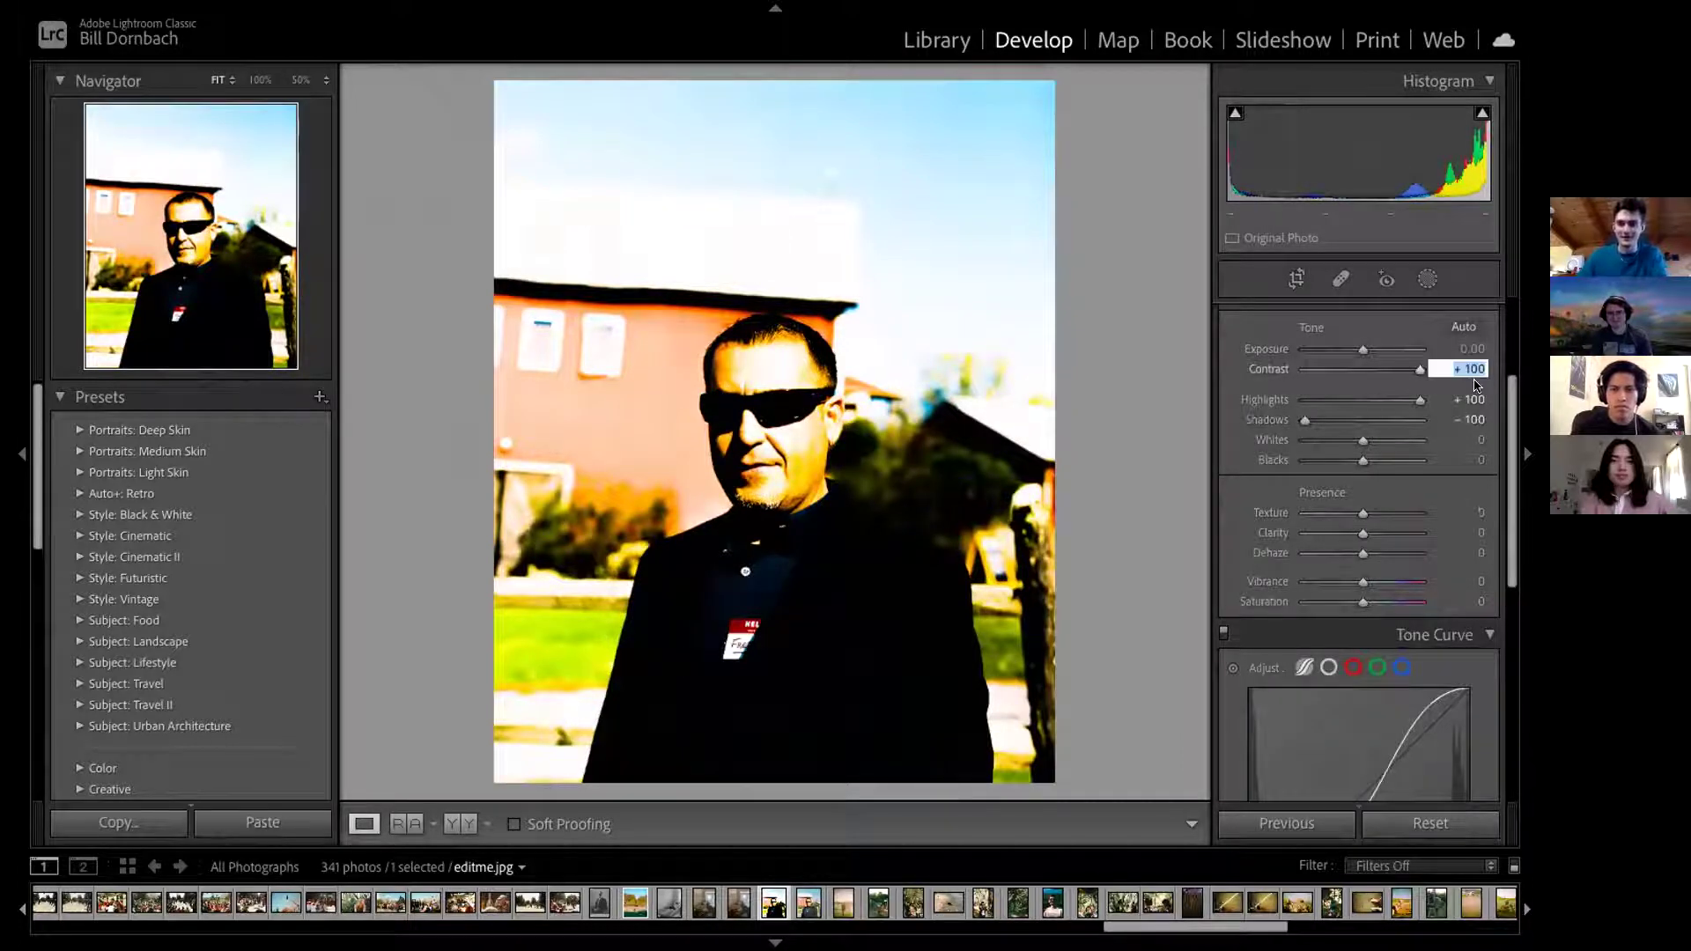
type("0")
key("Tab")
type("0")
key("Tab")
type("0")
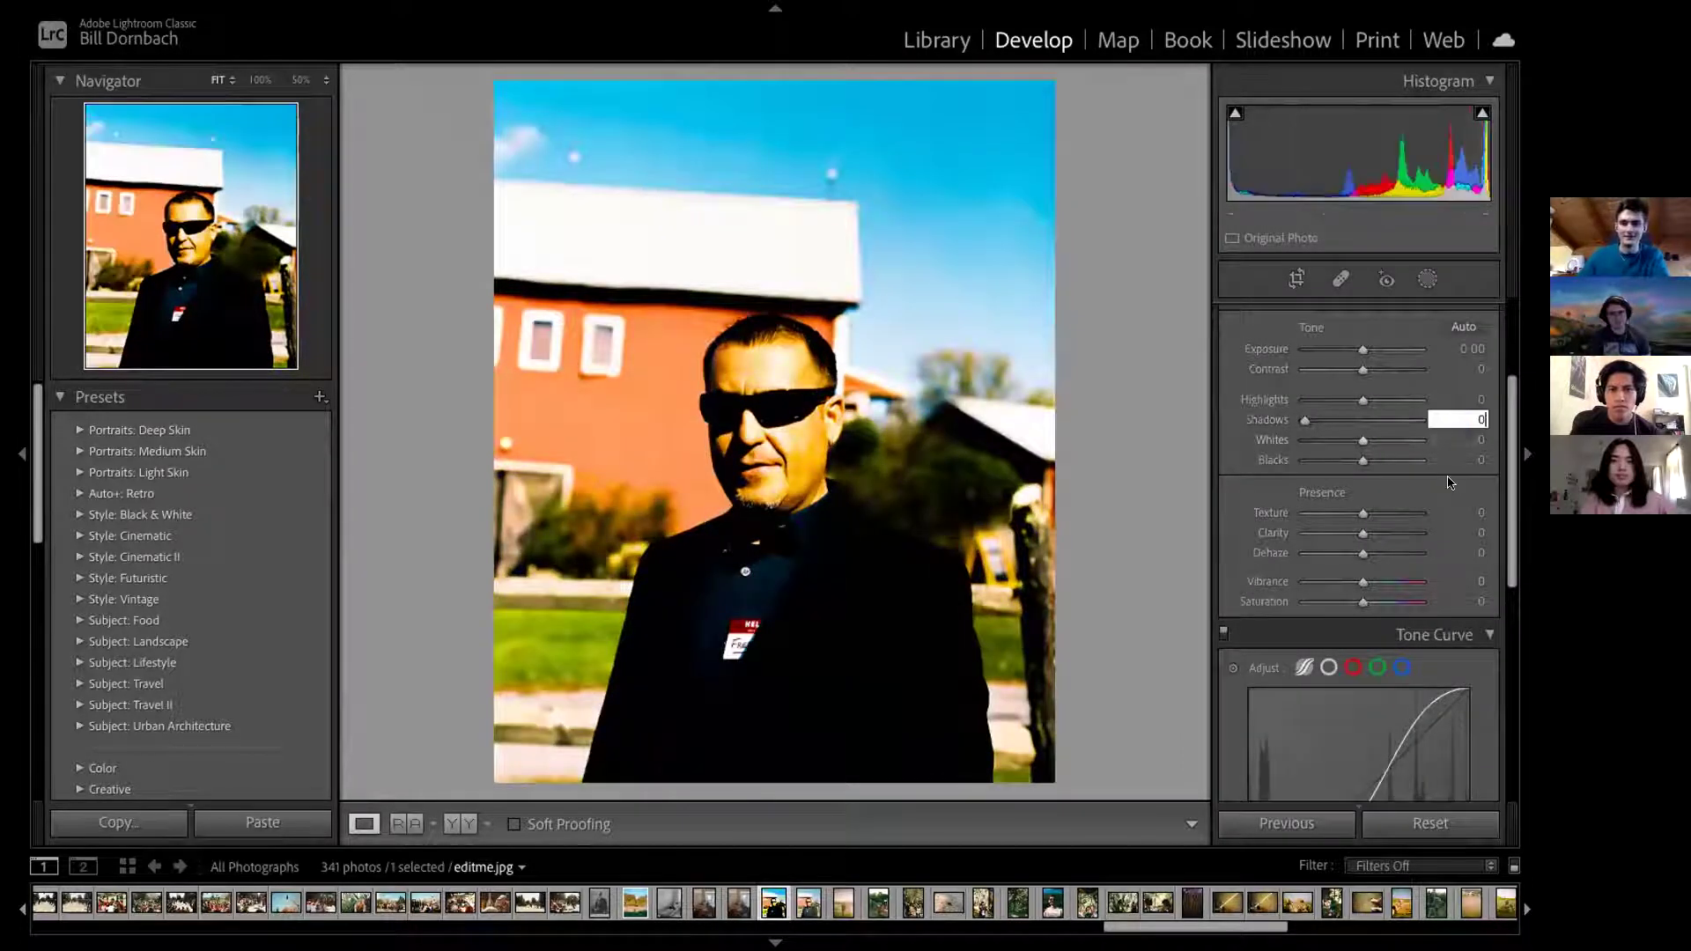
key("Return")
Step: Reset all tone curve adjustments of the portrait to a straight line
scroll(1455, 519, "down", 2)
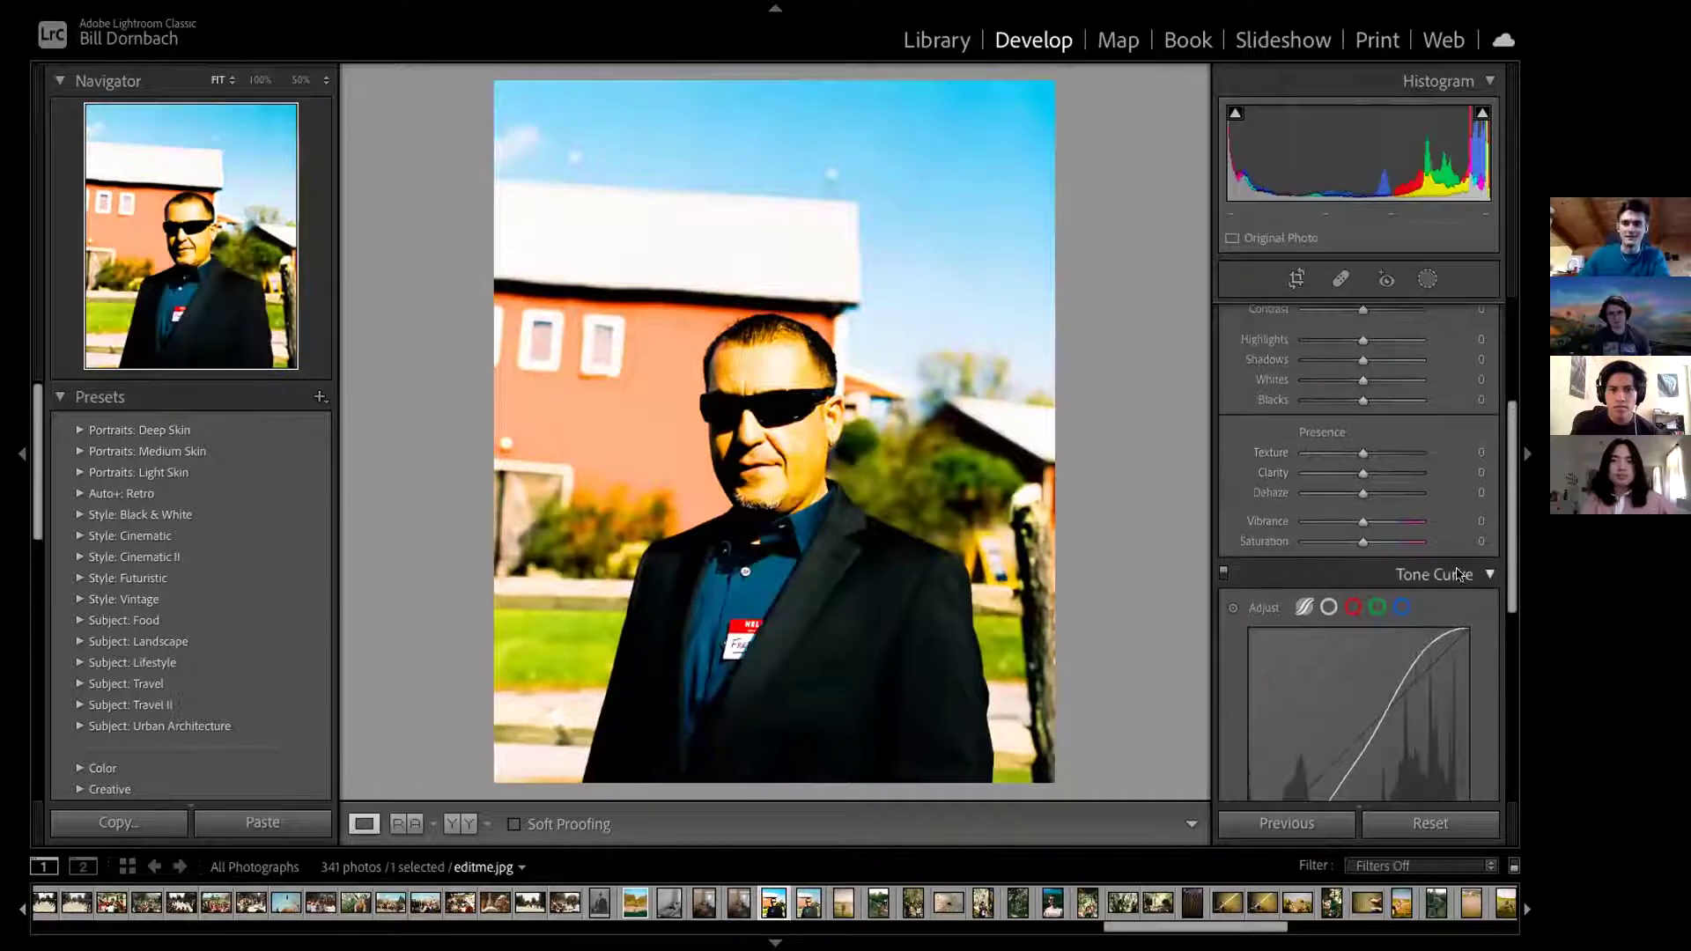
scroll(1458, 574, "down", 6)
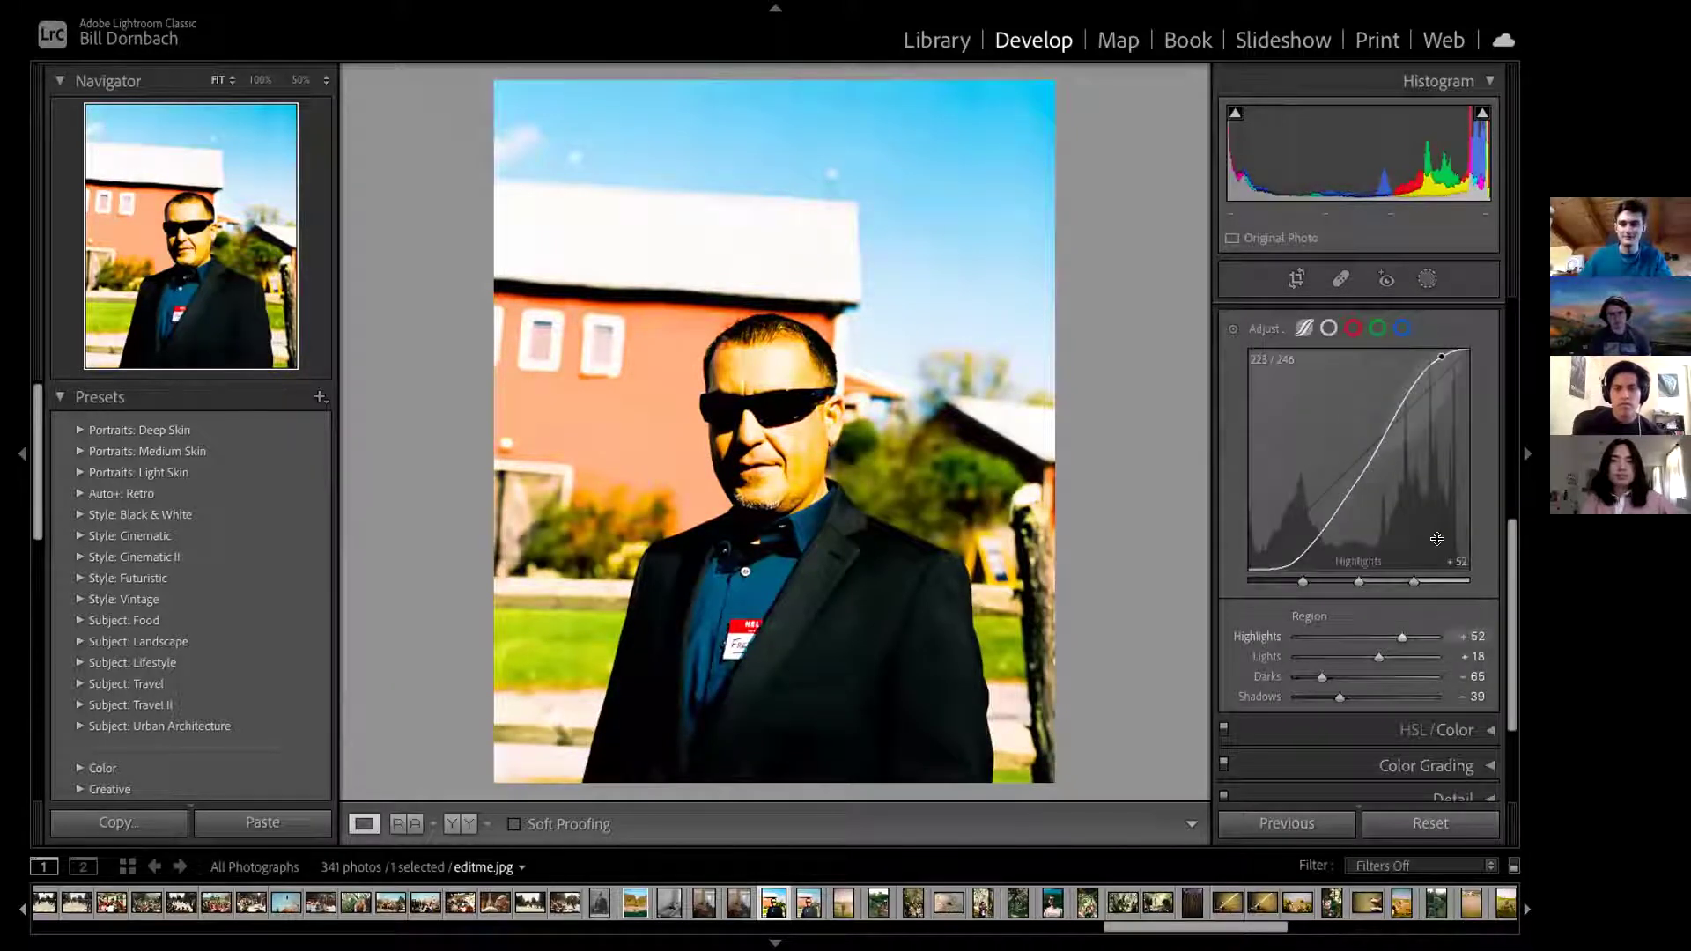
right_click(1347, 410)
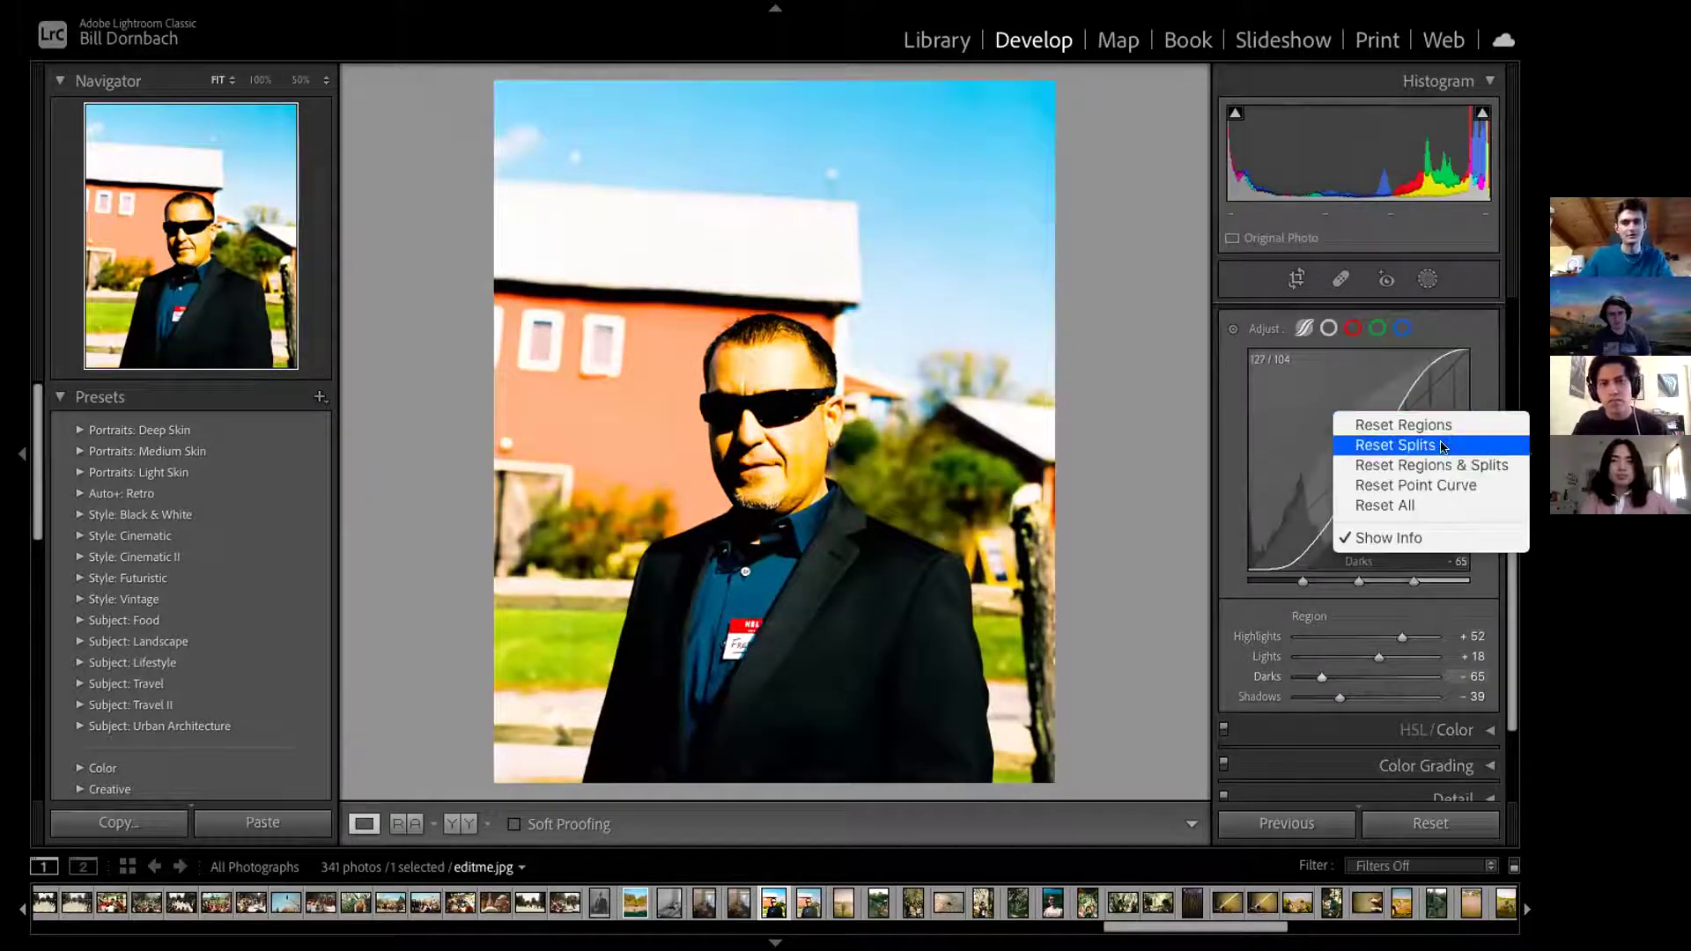
left_click(1431, 503)
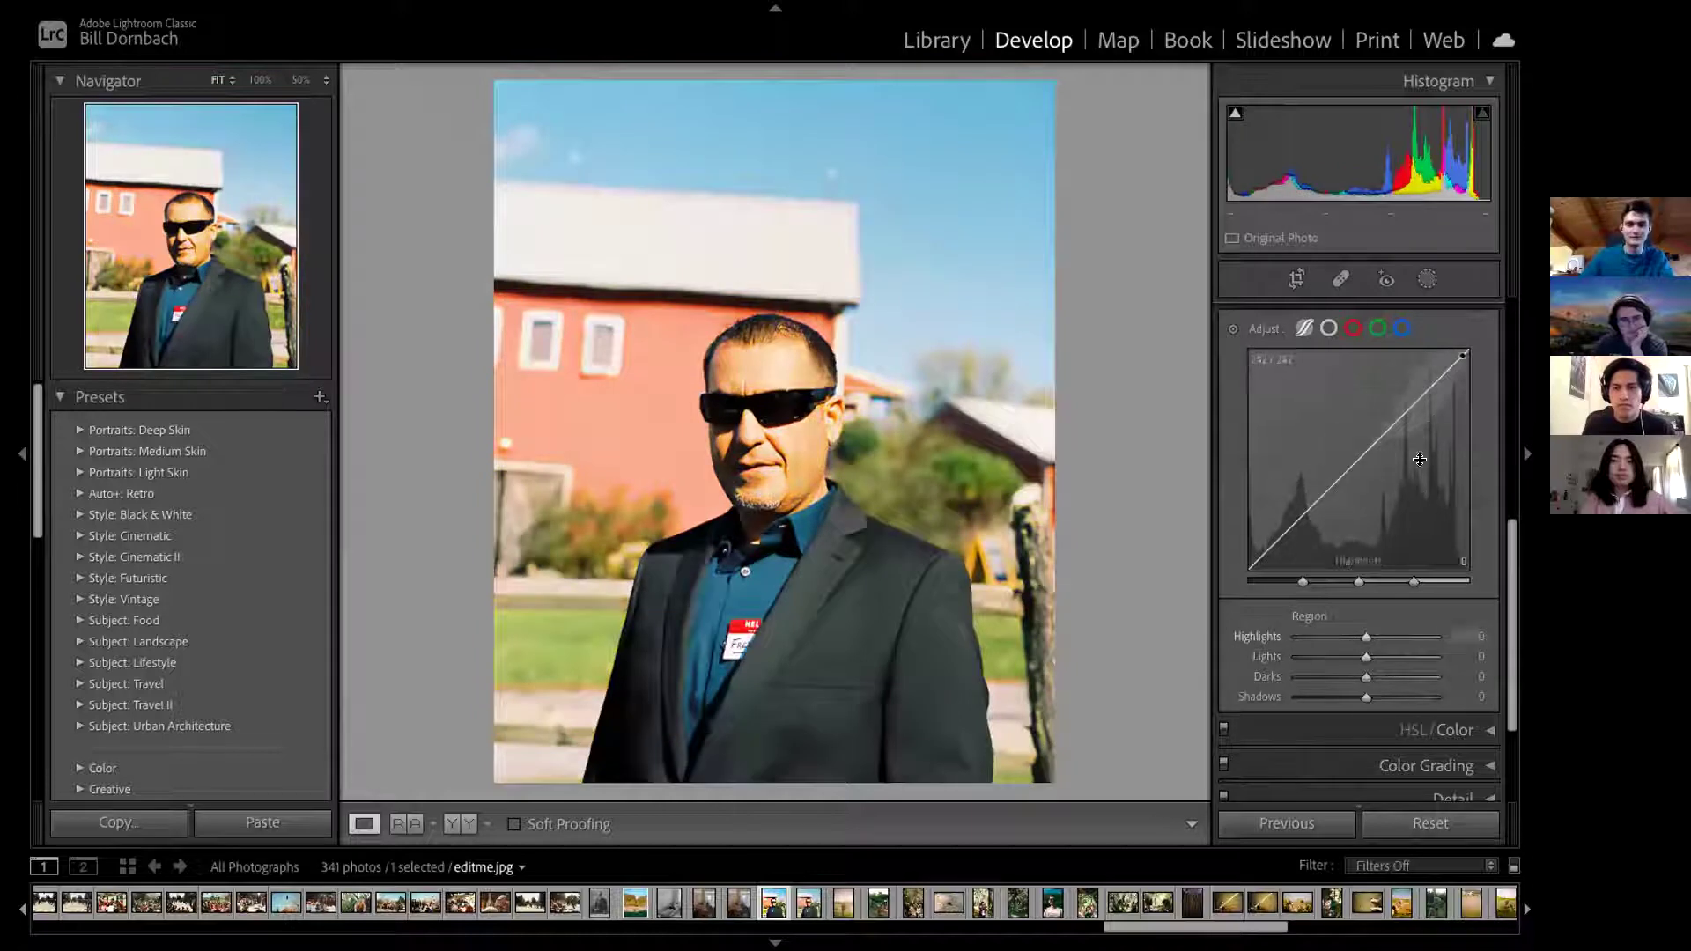
Step: Apply Auto white balance to the portrait and switch the white balance mode to Custom
left_click_drag(1509, 555, 1512, 502)
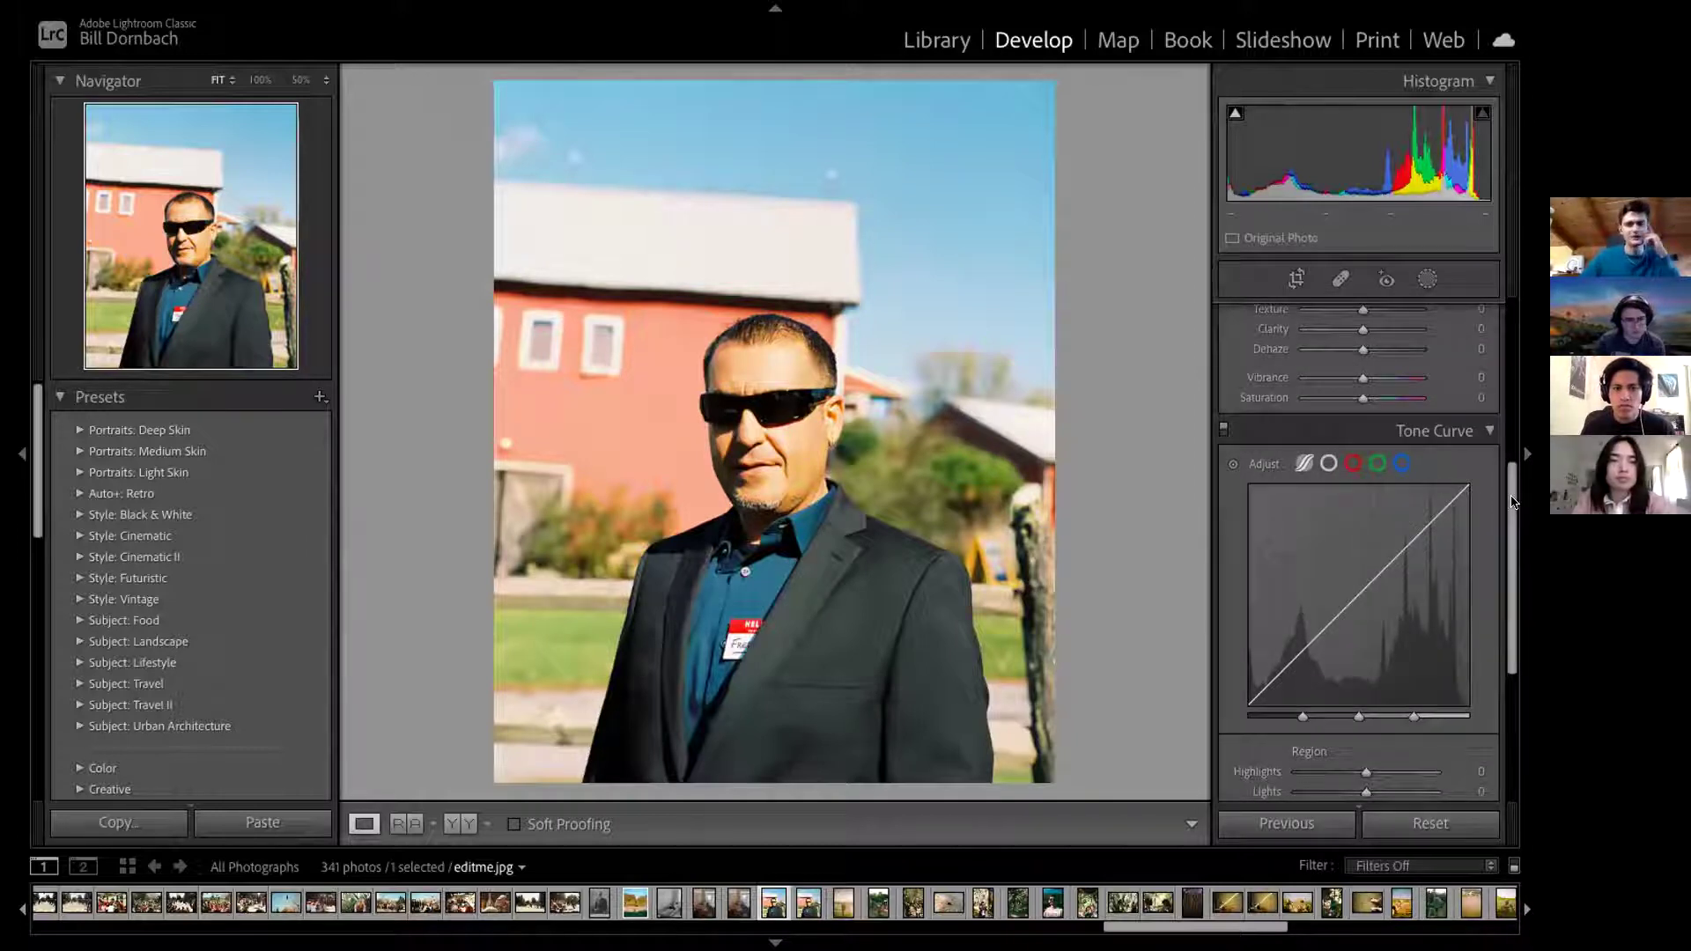
left_click_drag(1512, 502, 1513, 370)
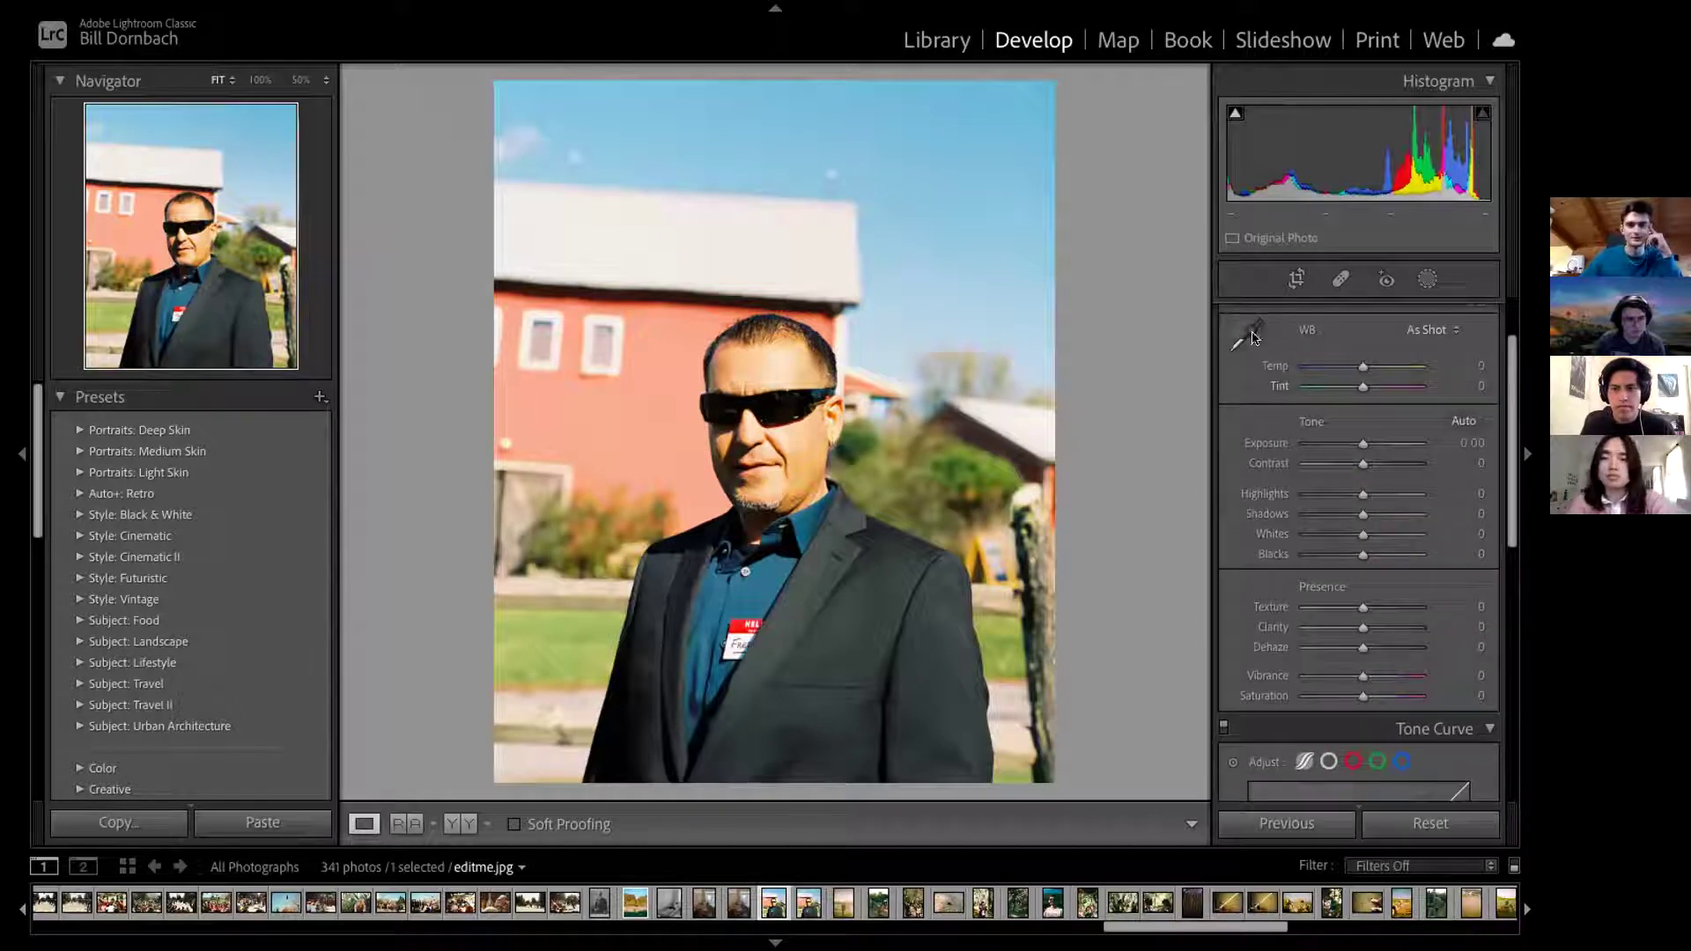
left_click(1255, 337)
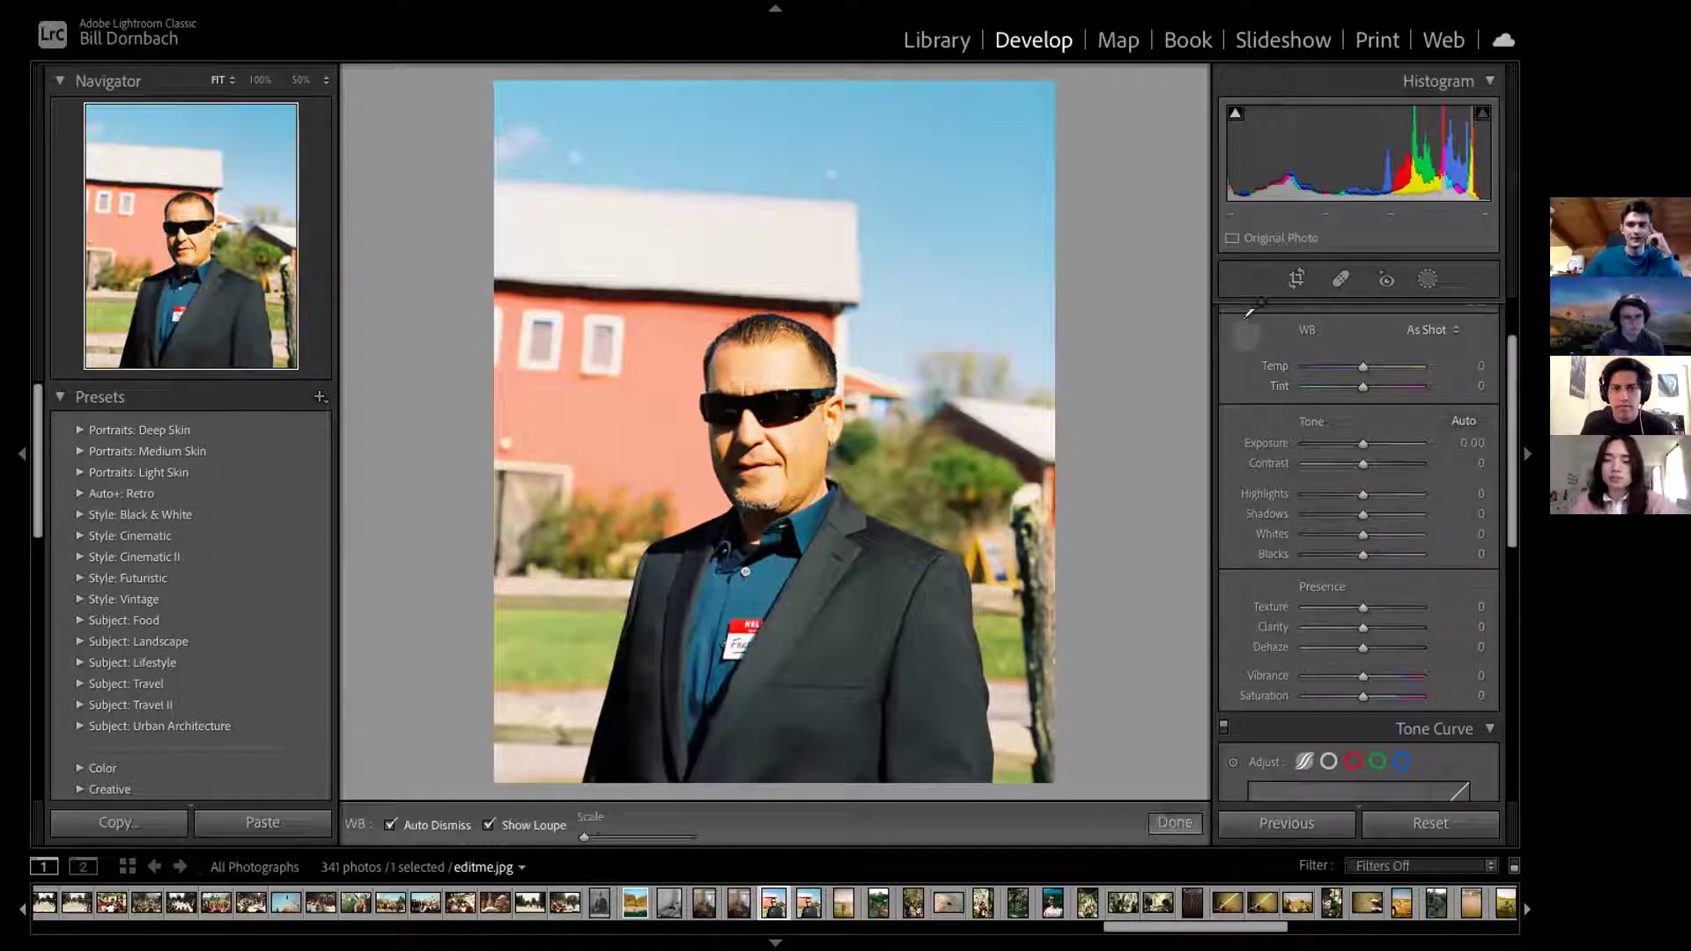
left_click(1242, 343)
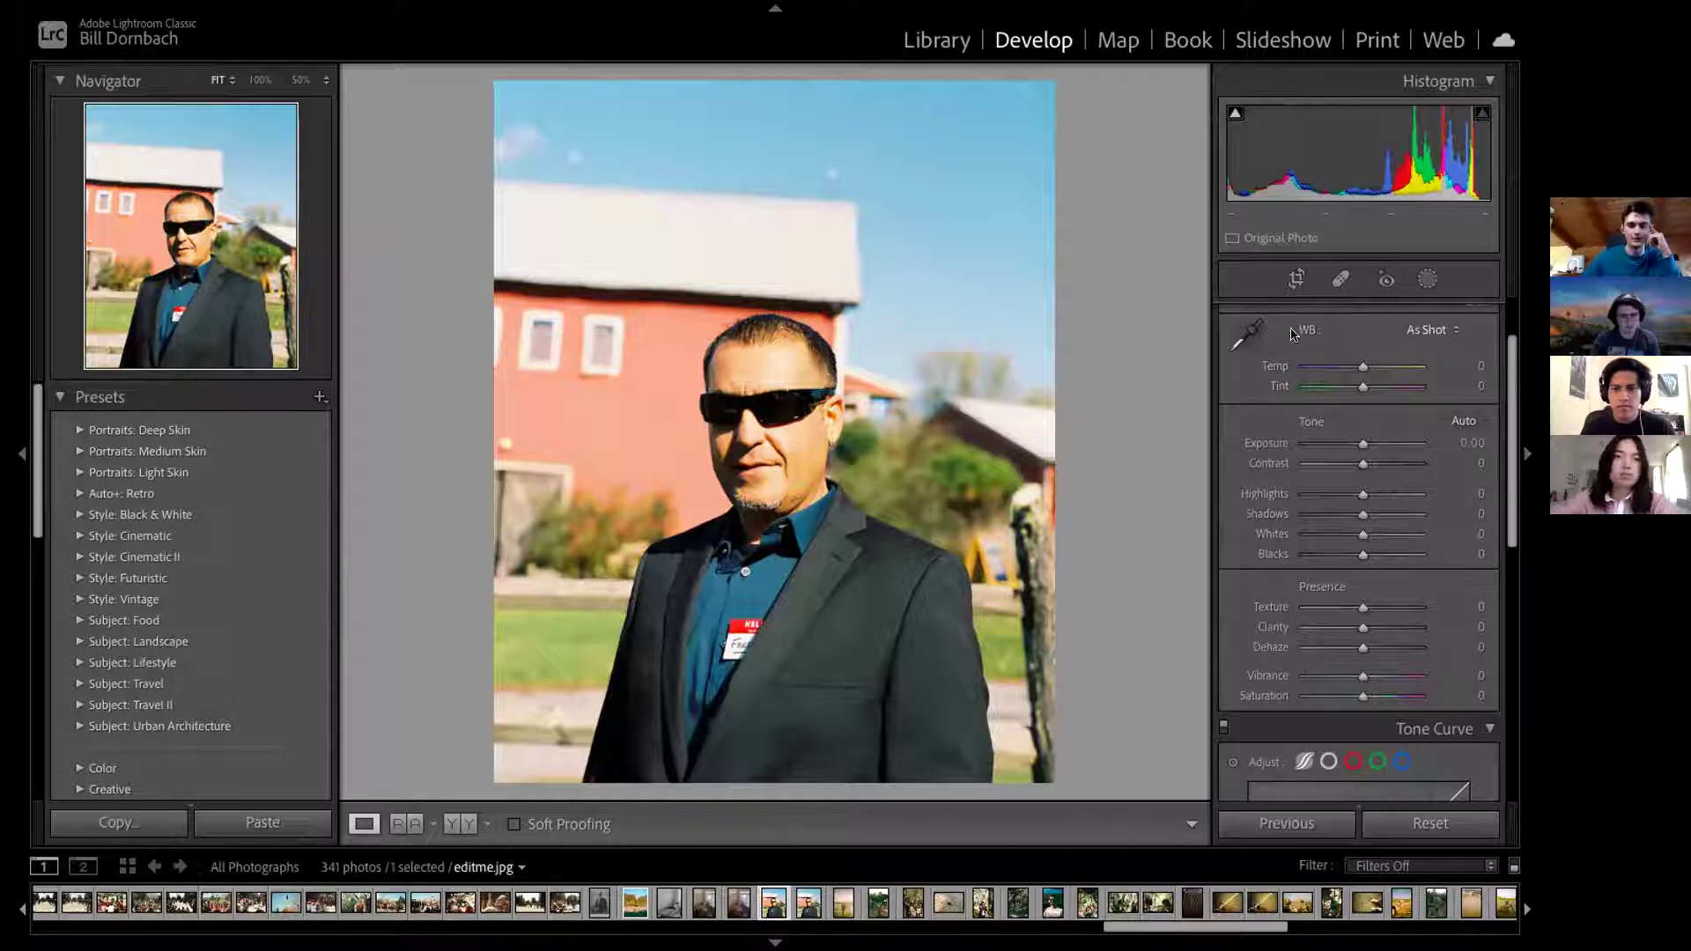
scroll(1497, 361, "up", 2)
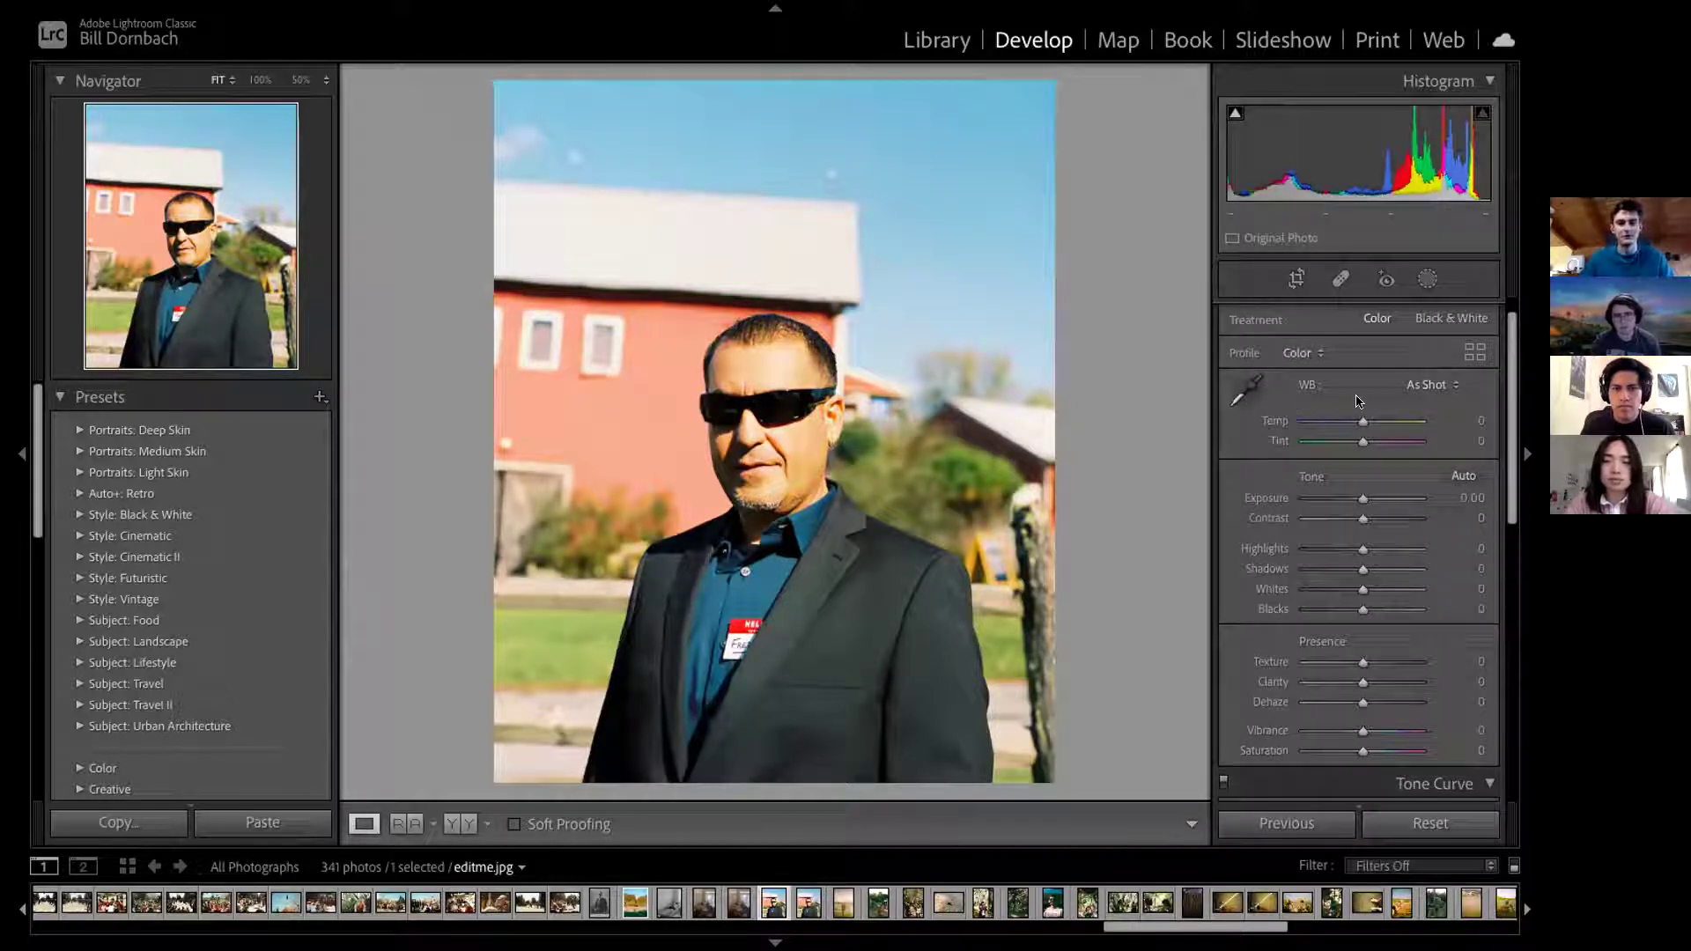
left_click(1431, 388)
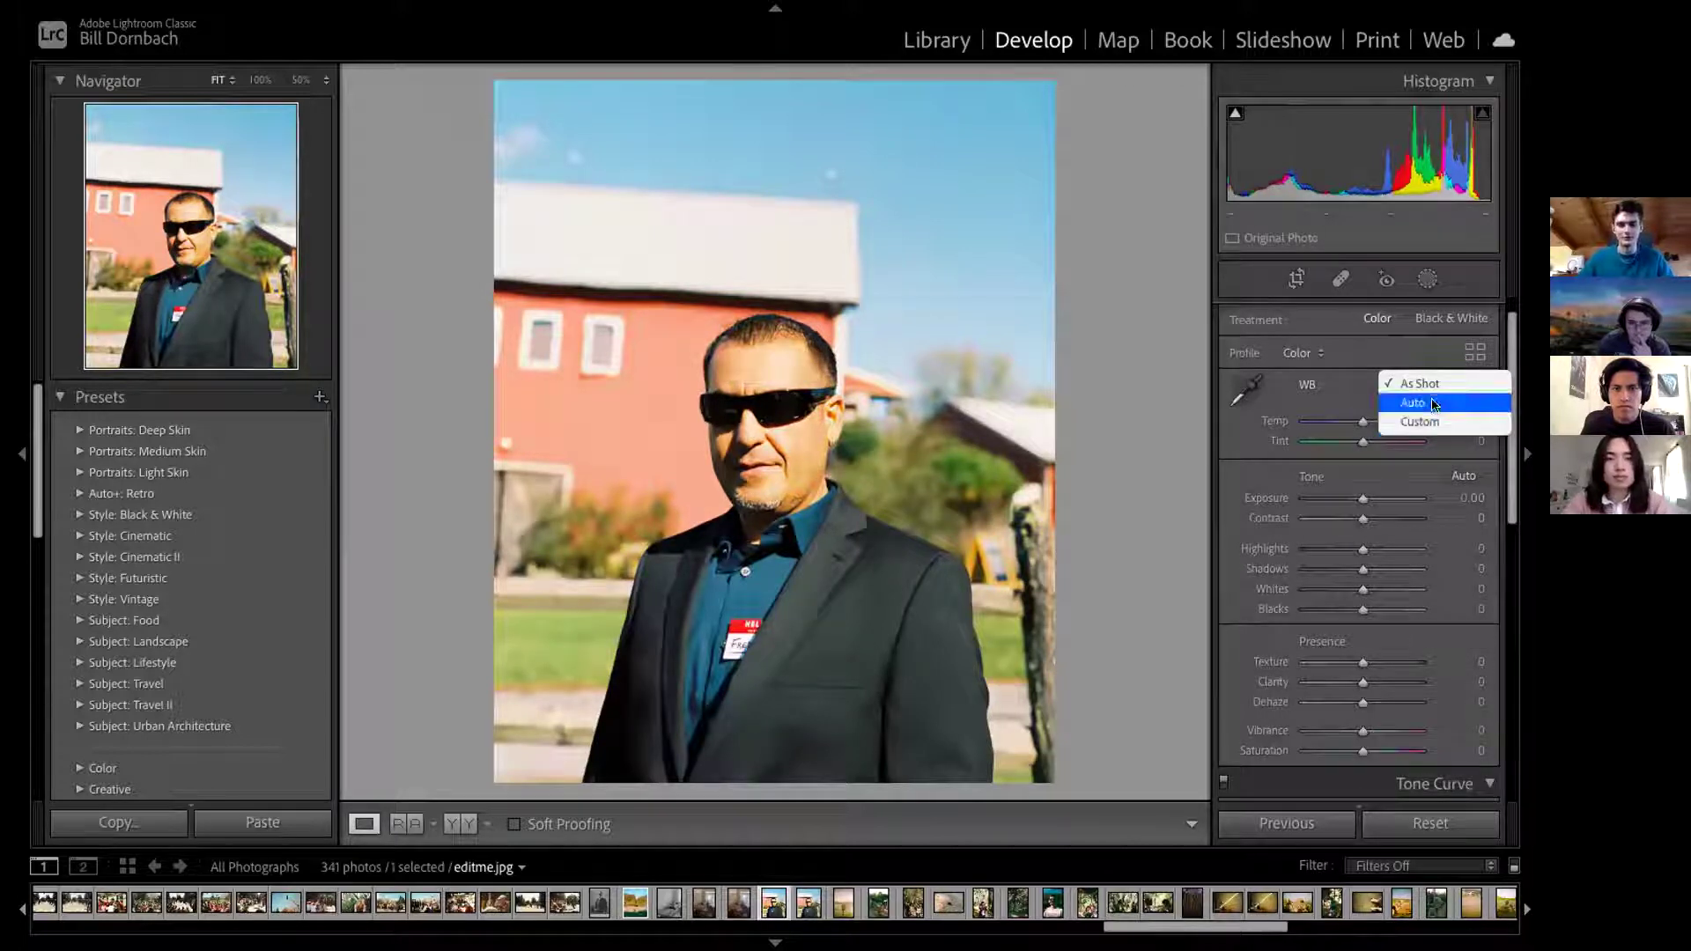
left_click(1429, 402)
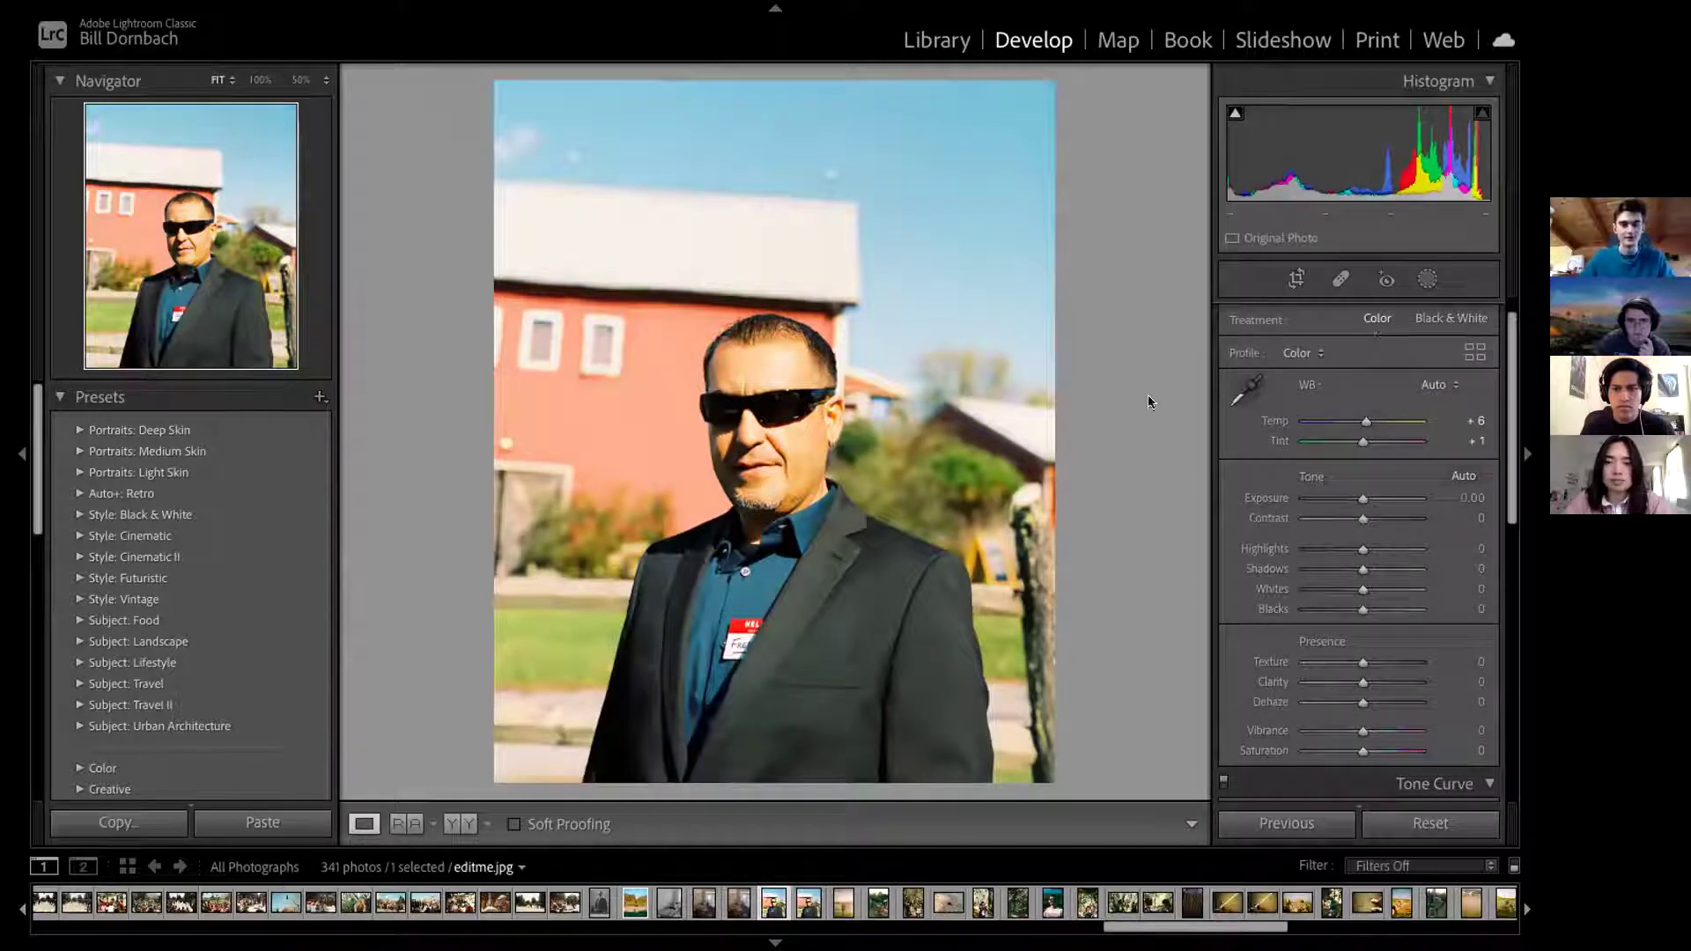
left_click(1441, 389)
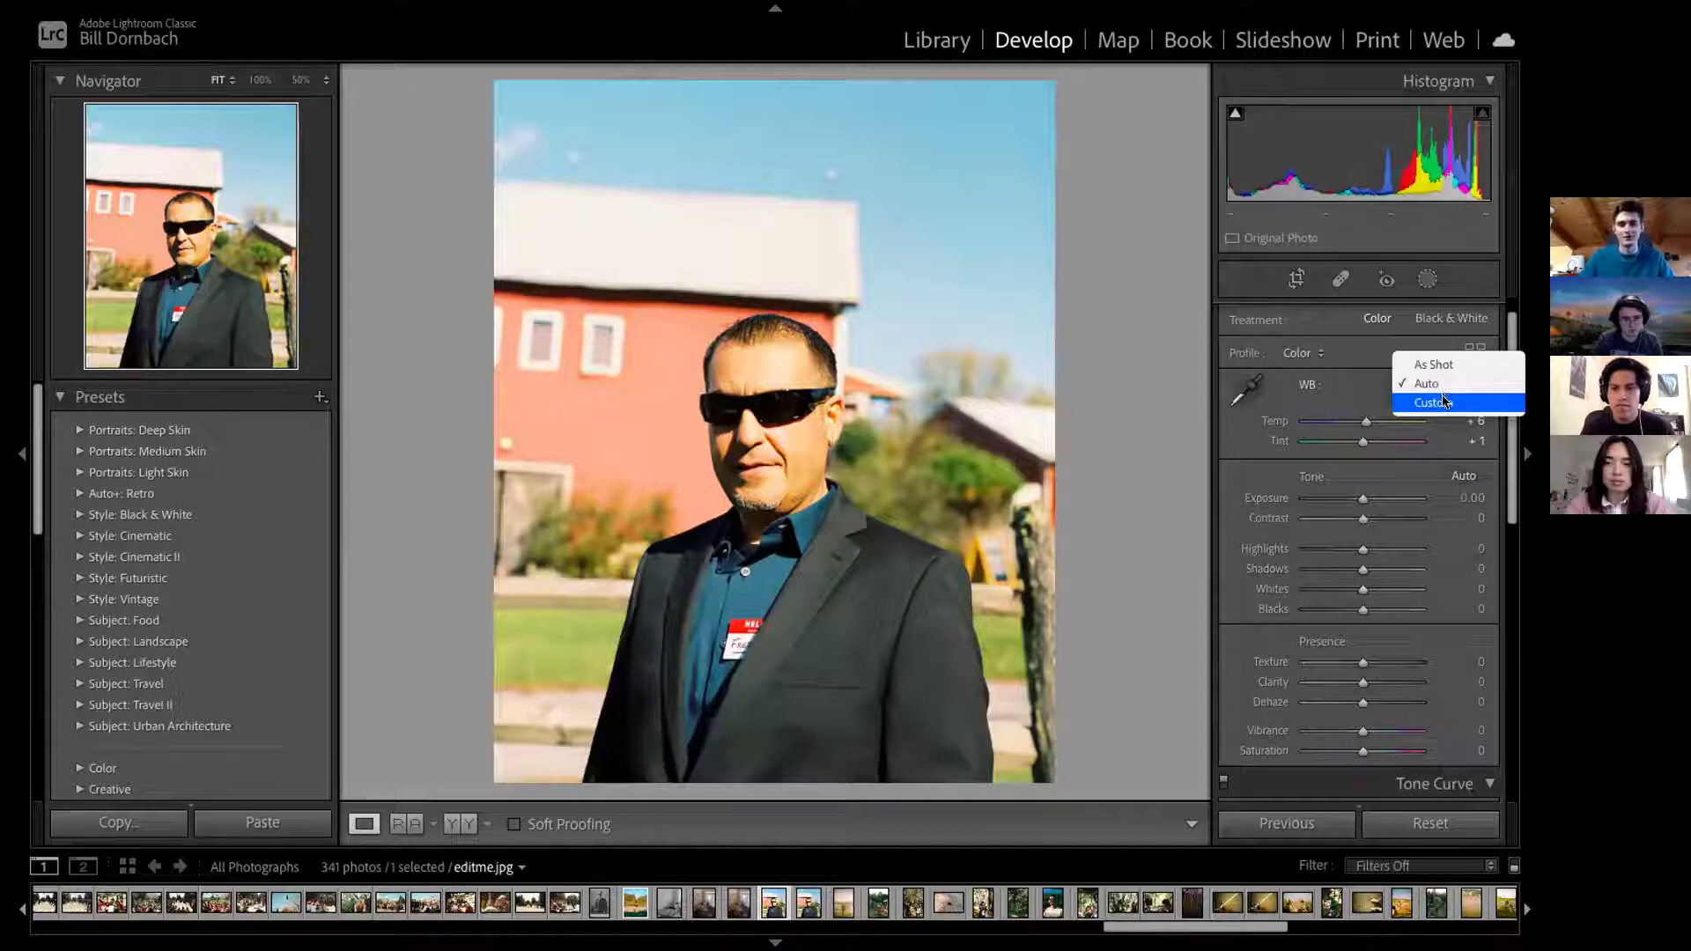
left_click(1442, 401)
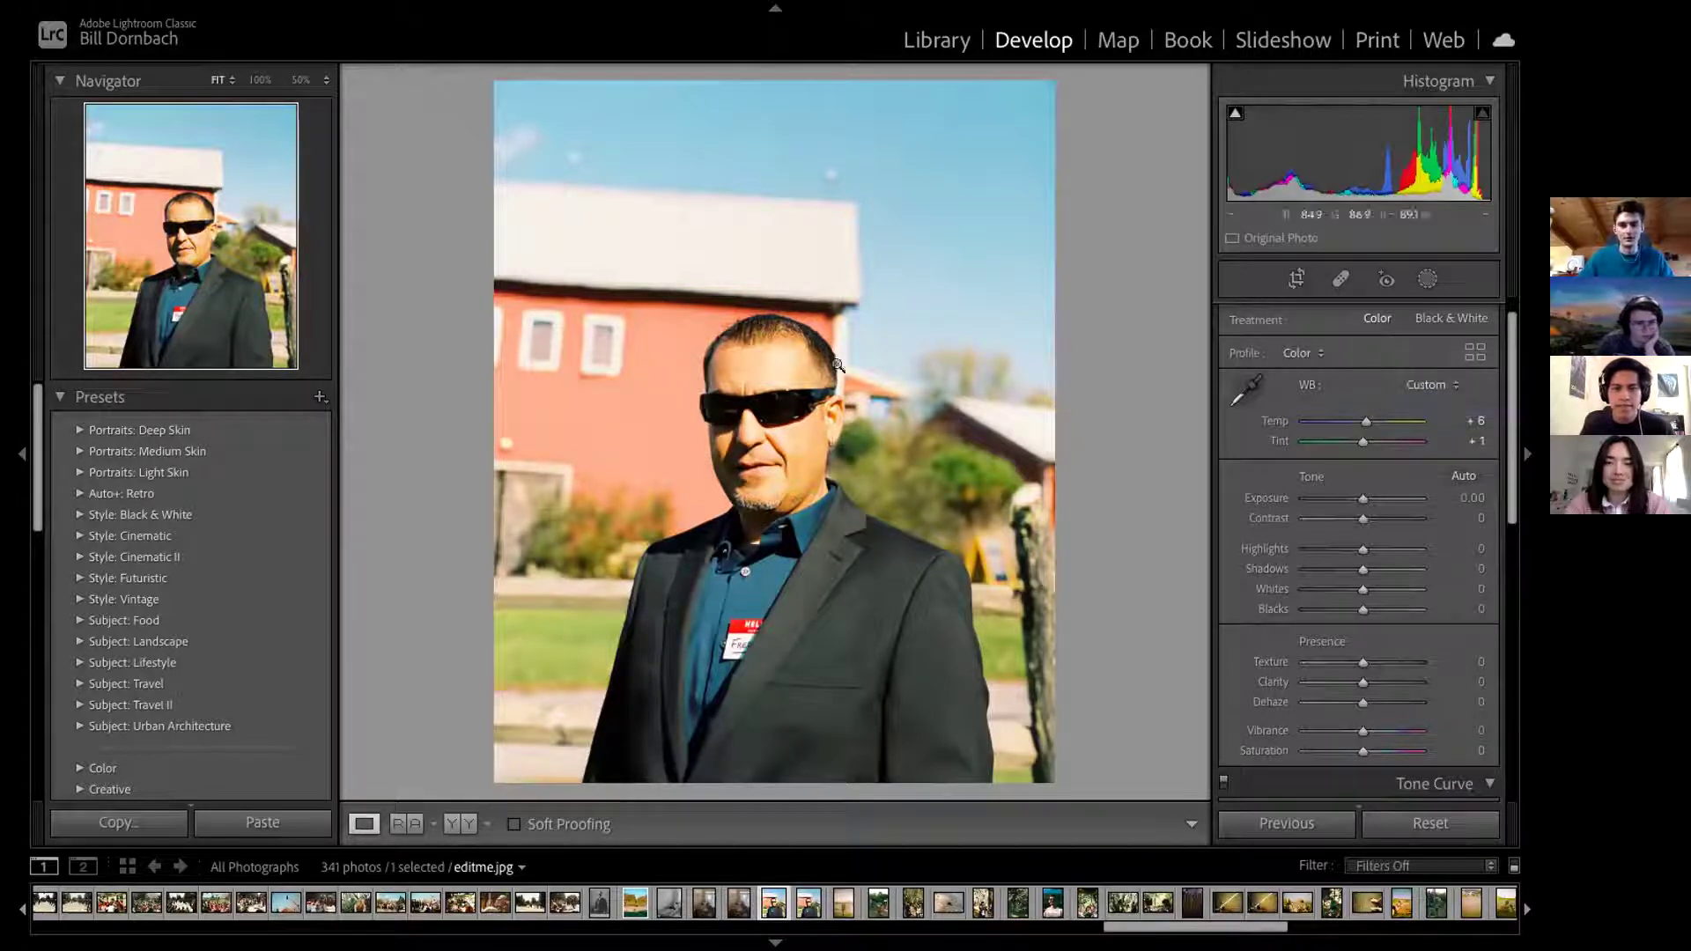
Step: Sample the white barn roof with the White Balance Selector as the portrait's neutral target
left_click(1246, 388)
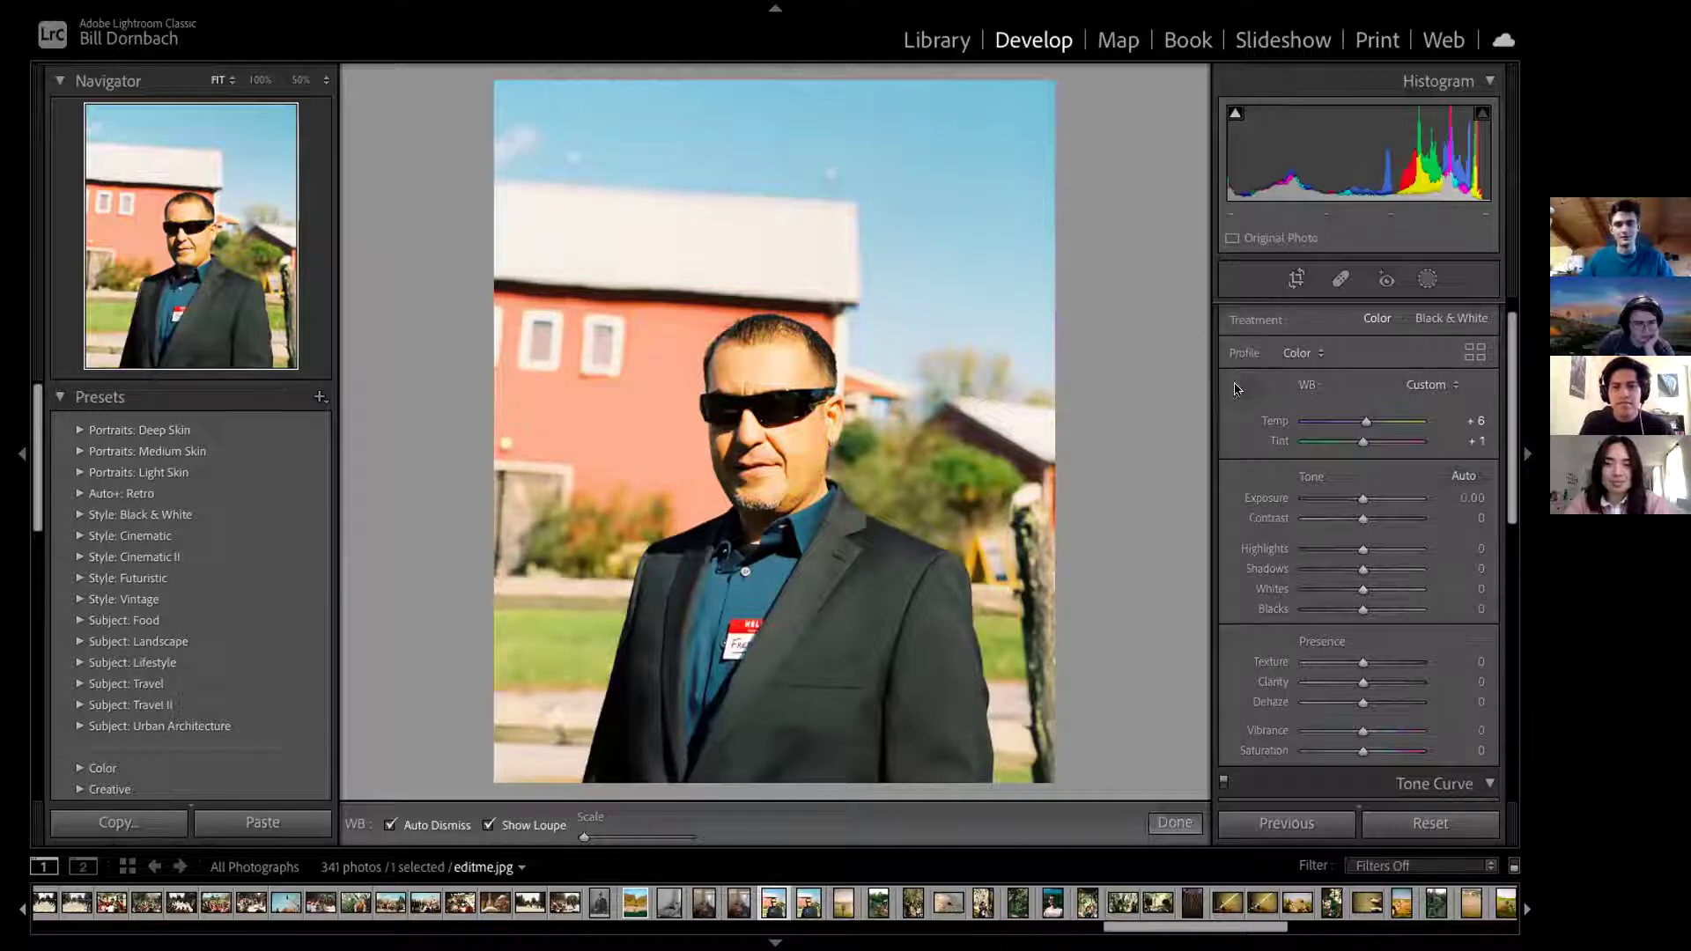
left_click(1244, 391)
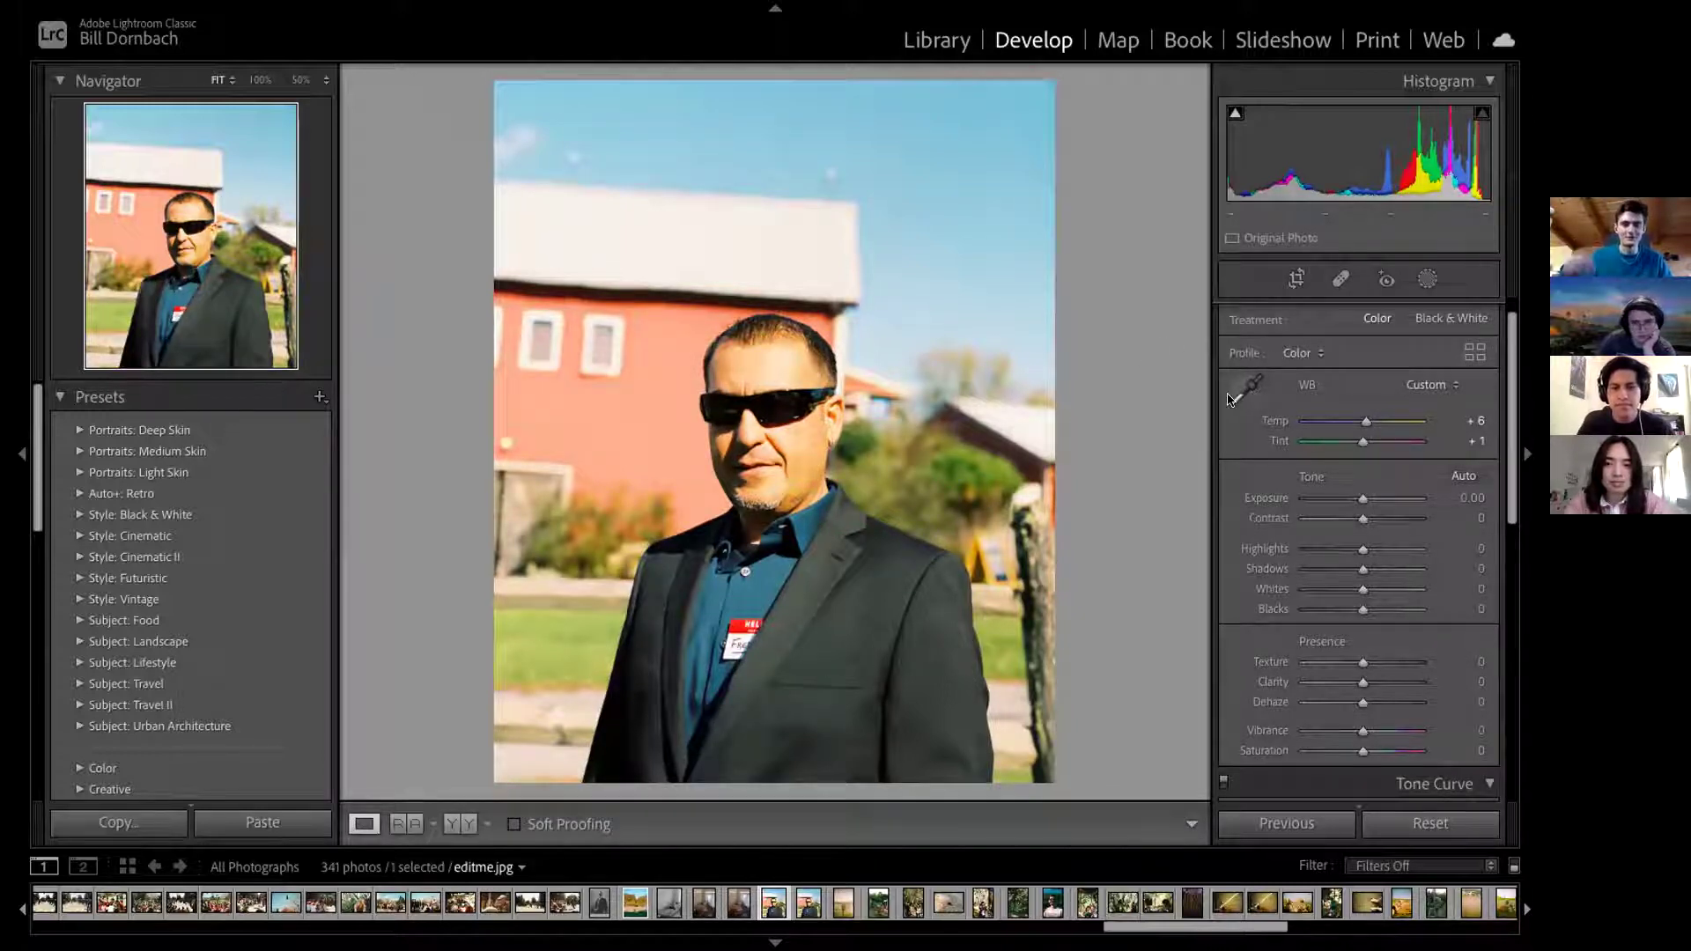
left_click(1252, 392)
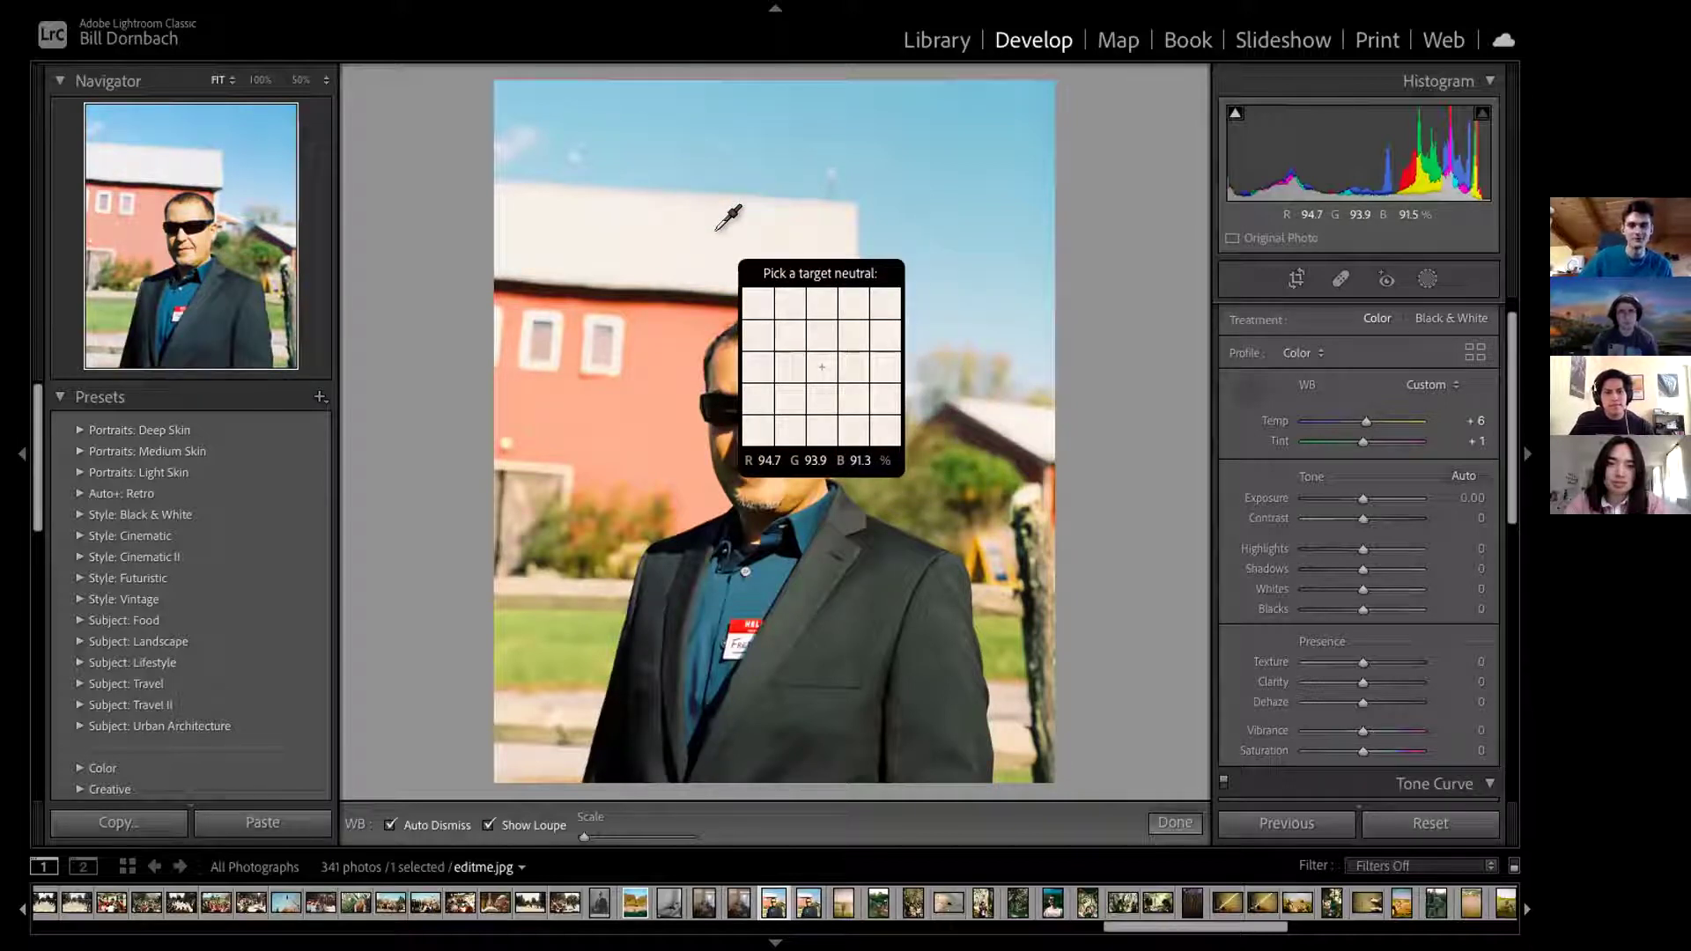
left_click(716, 230)
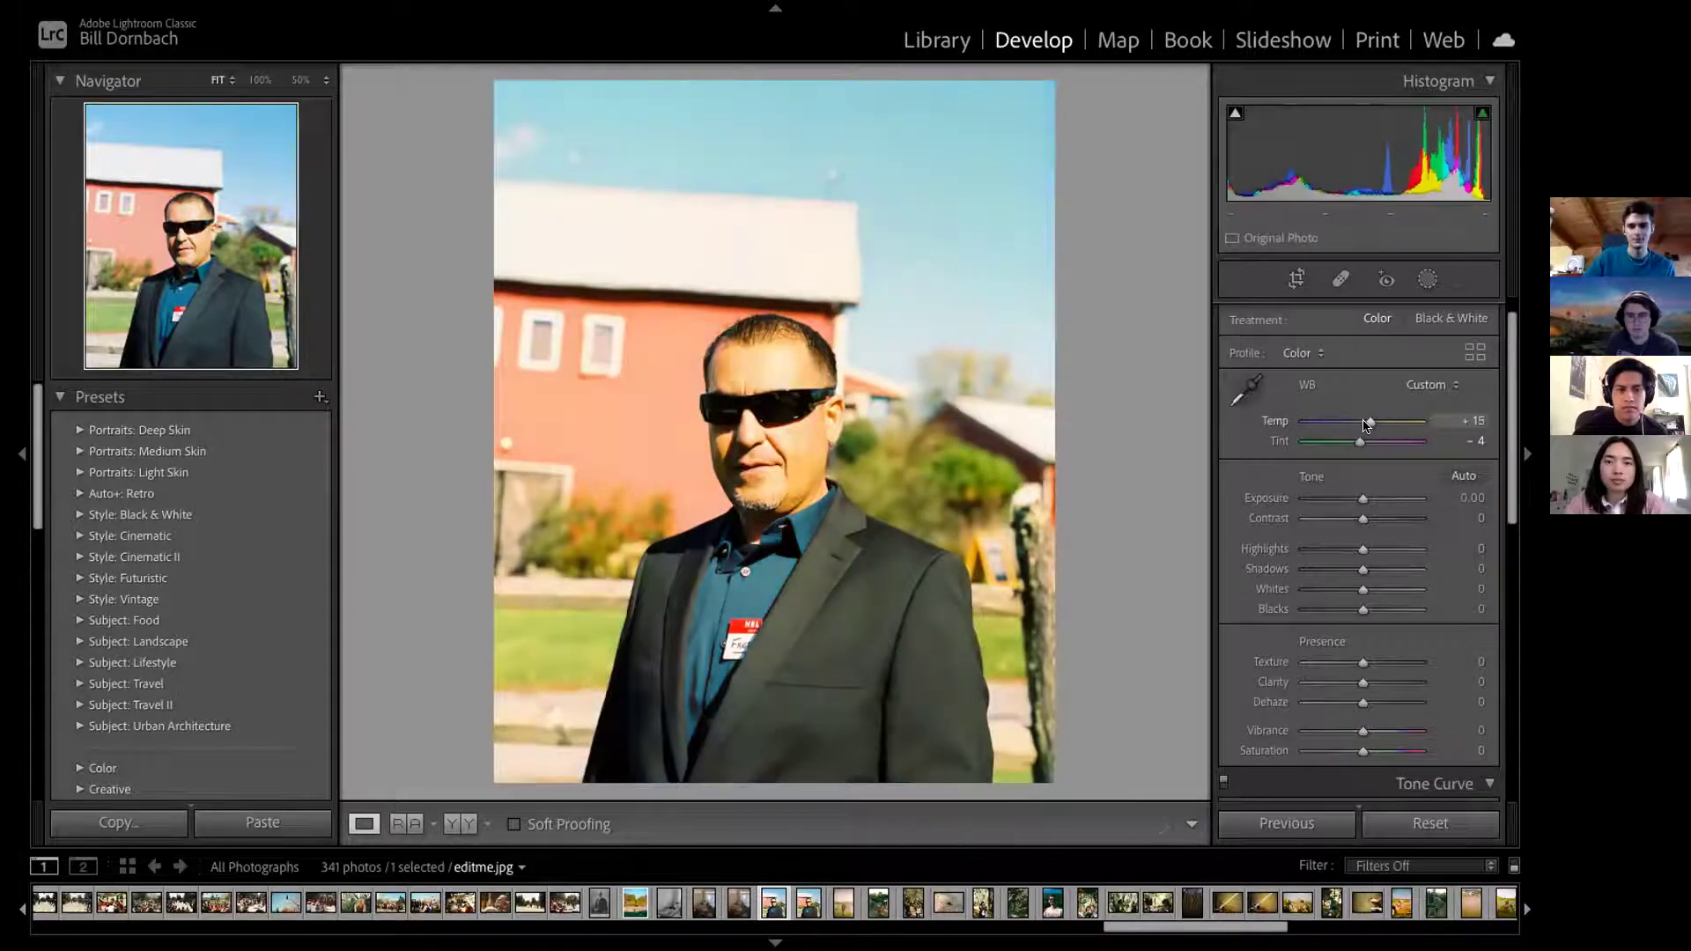
Step: Try the portrait's Temp at a cool -46 and a warm +14, and set it back to 0
left_click_drag(1362, 425, 1333, 423)
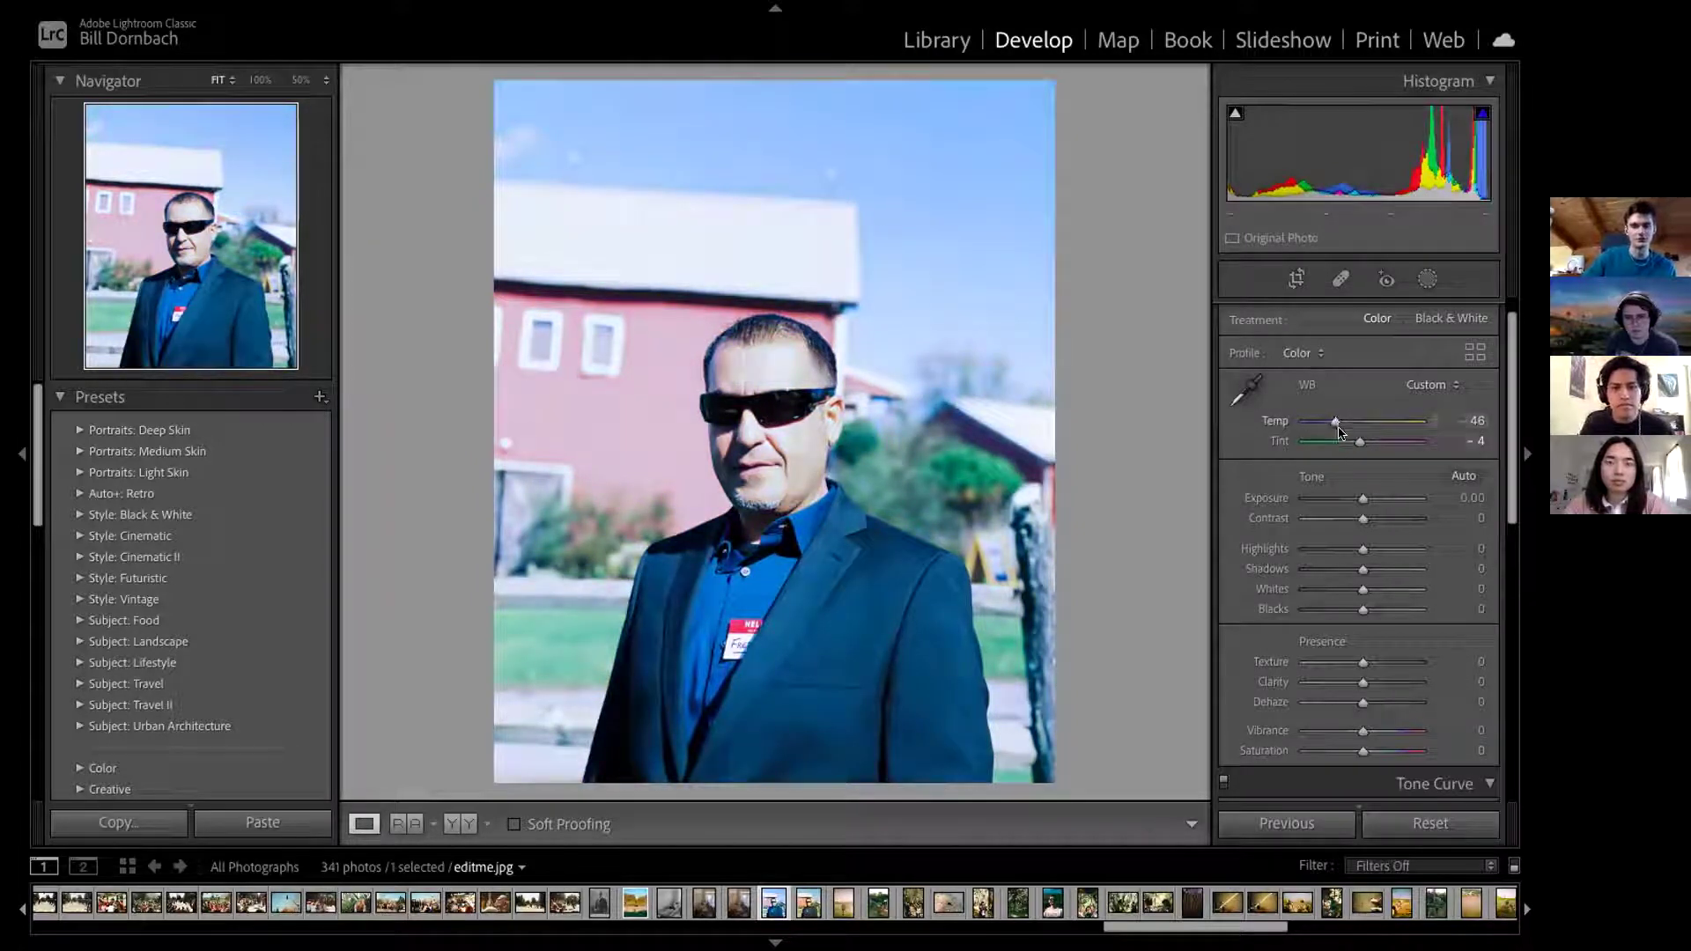
mouse_move(1379, 426)
left_mouse_down()
mouse_move(1394, 424)
mouse_move(1371, 423)
left_mouse_up()
left_click(1459, 420)
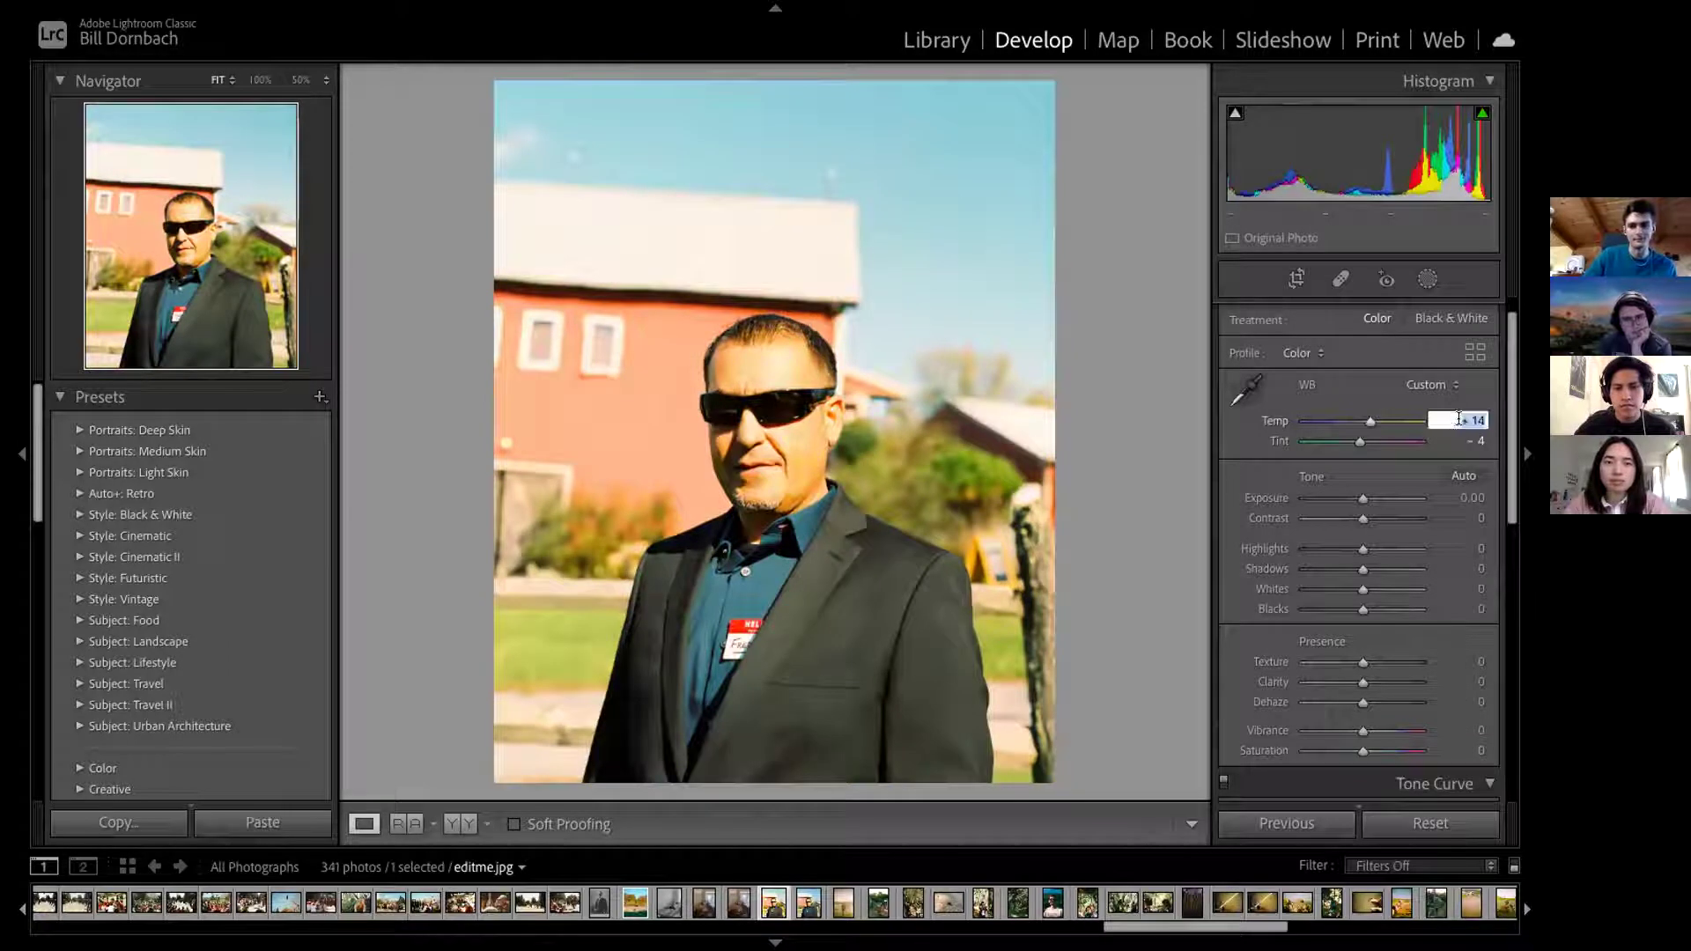
type("0")
key("Return")
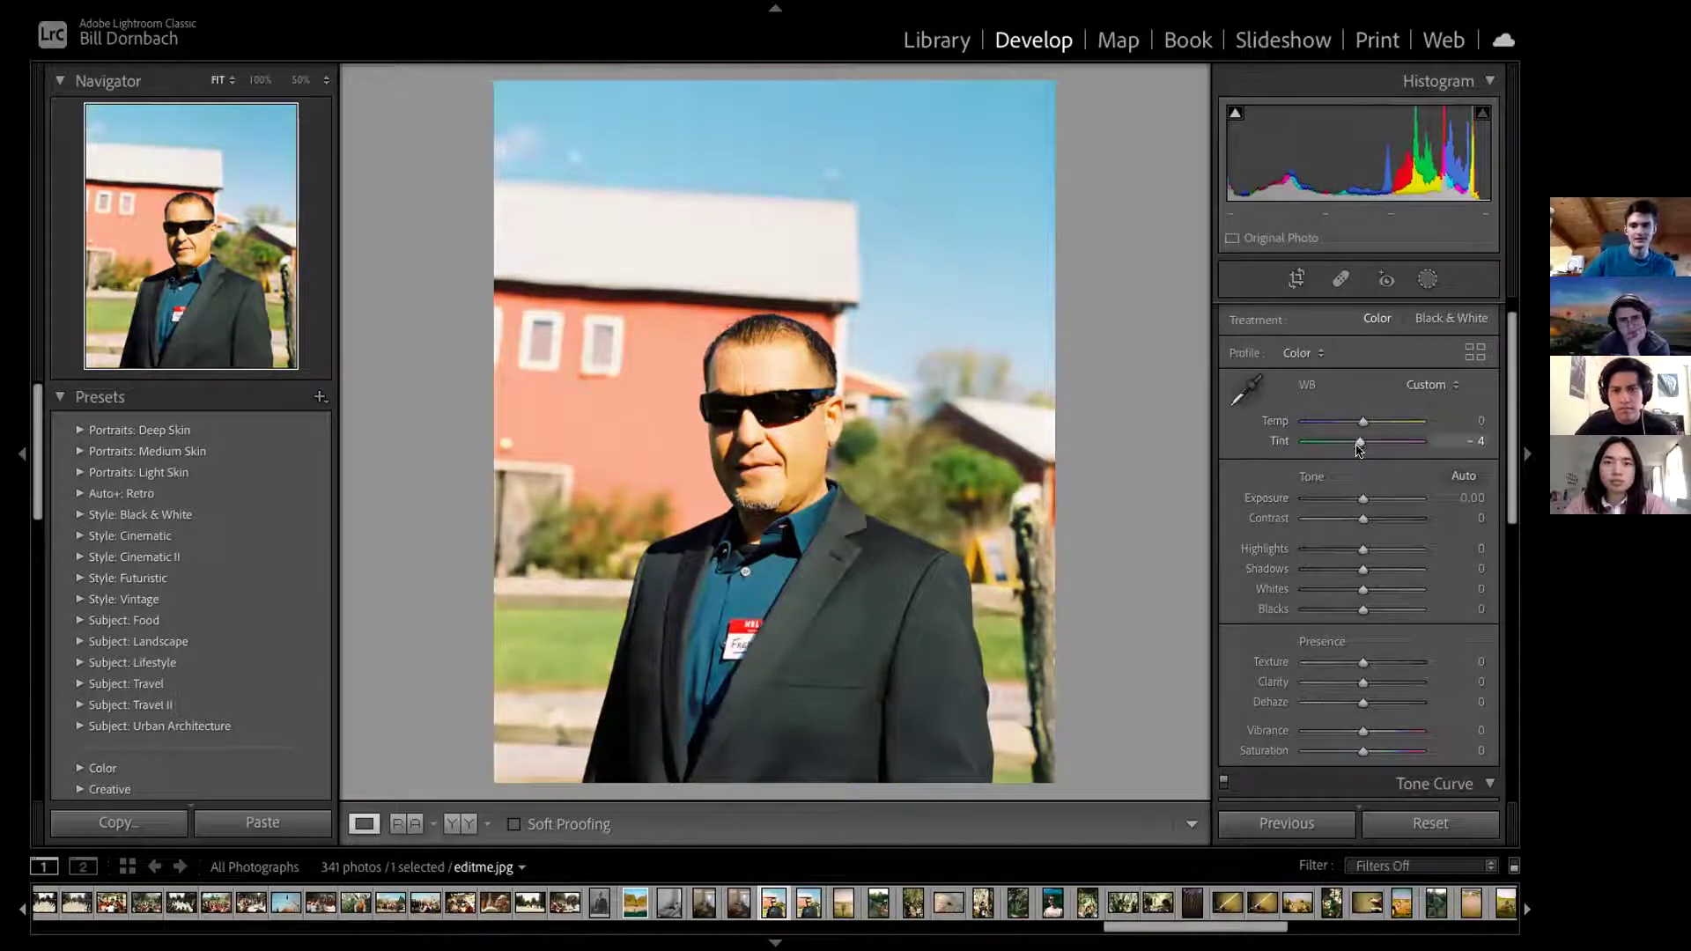
Step: Try the portrait's Tint towards green at -27 and -75 and towards magenta at +68, and set it to 0
left_click_drag(1357, 445, 1344, 445)
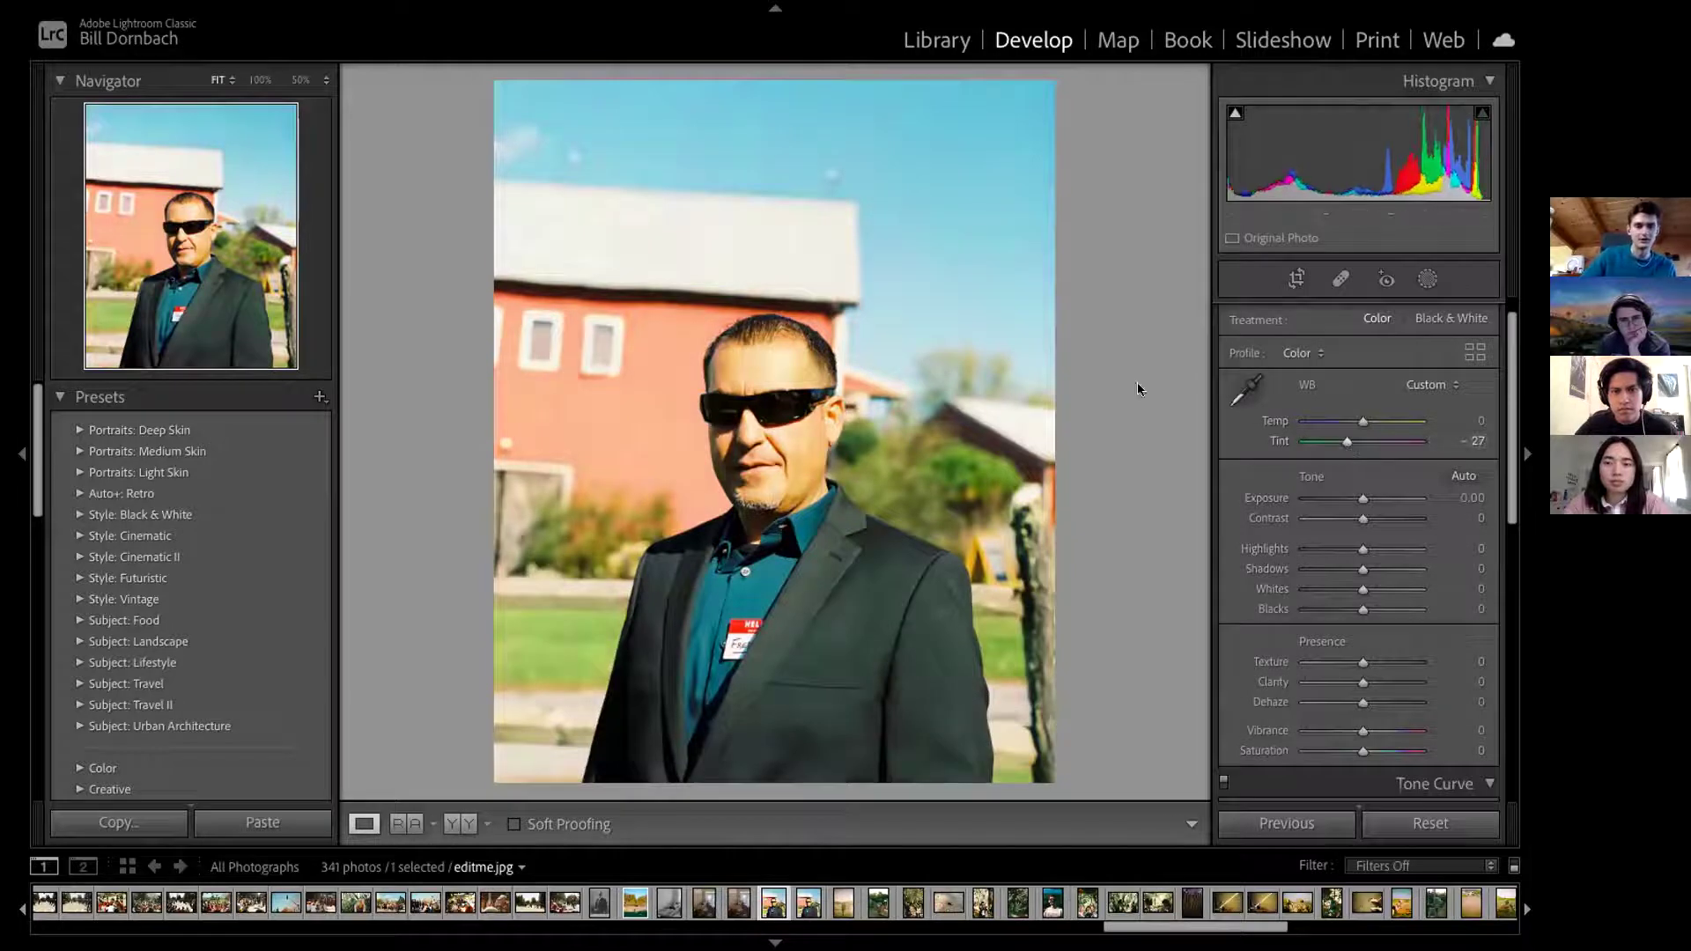
left_click_drag(1345, 440, 1331, 450)
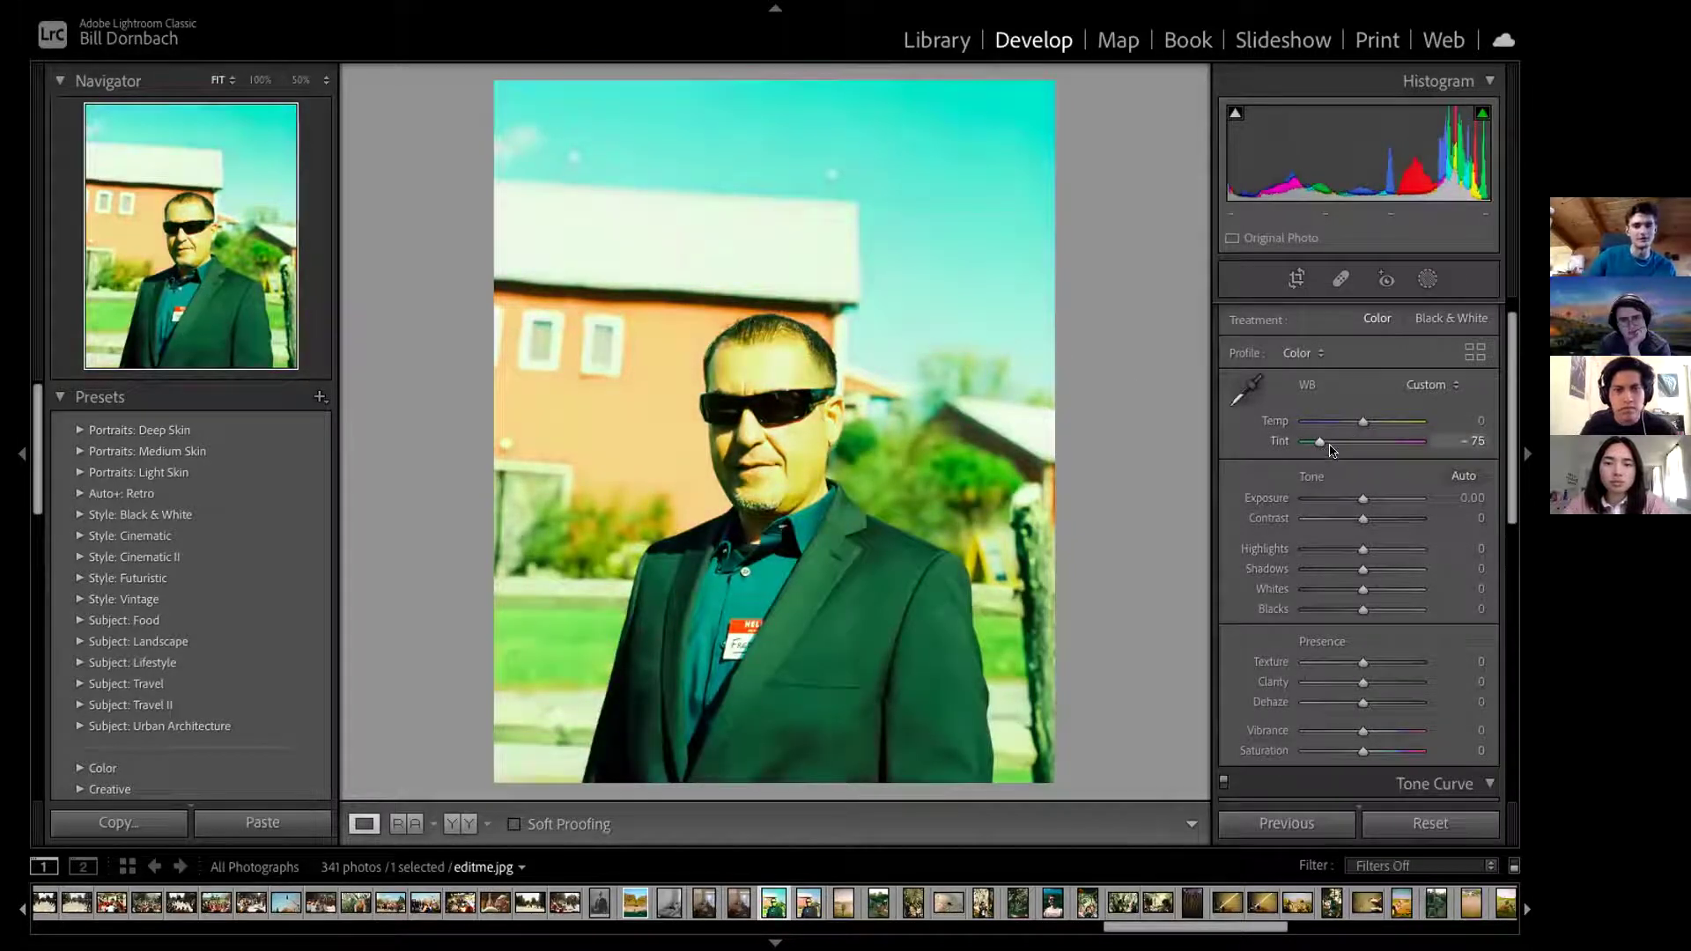
left_click_drag(1317, 447, 1396, 447)
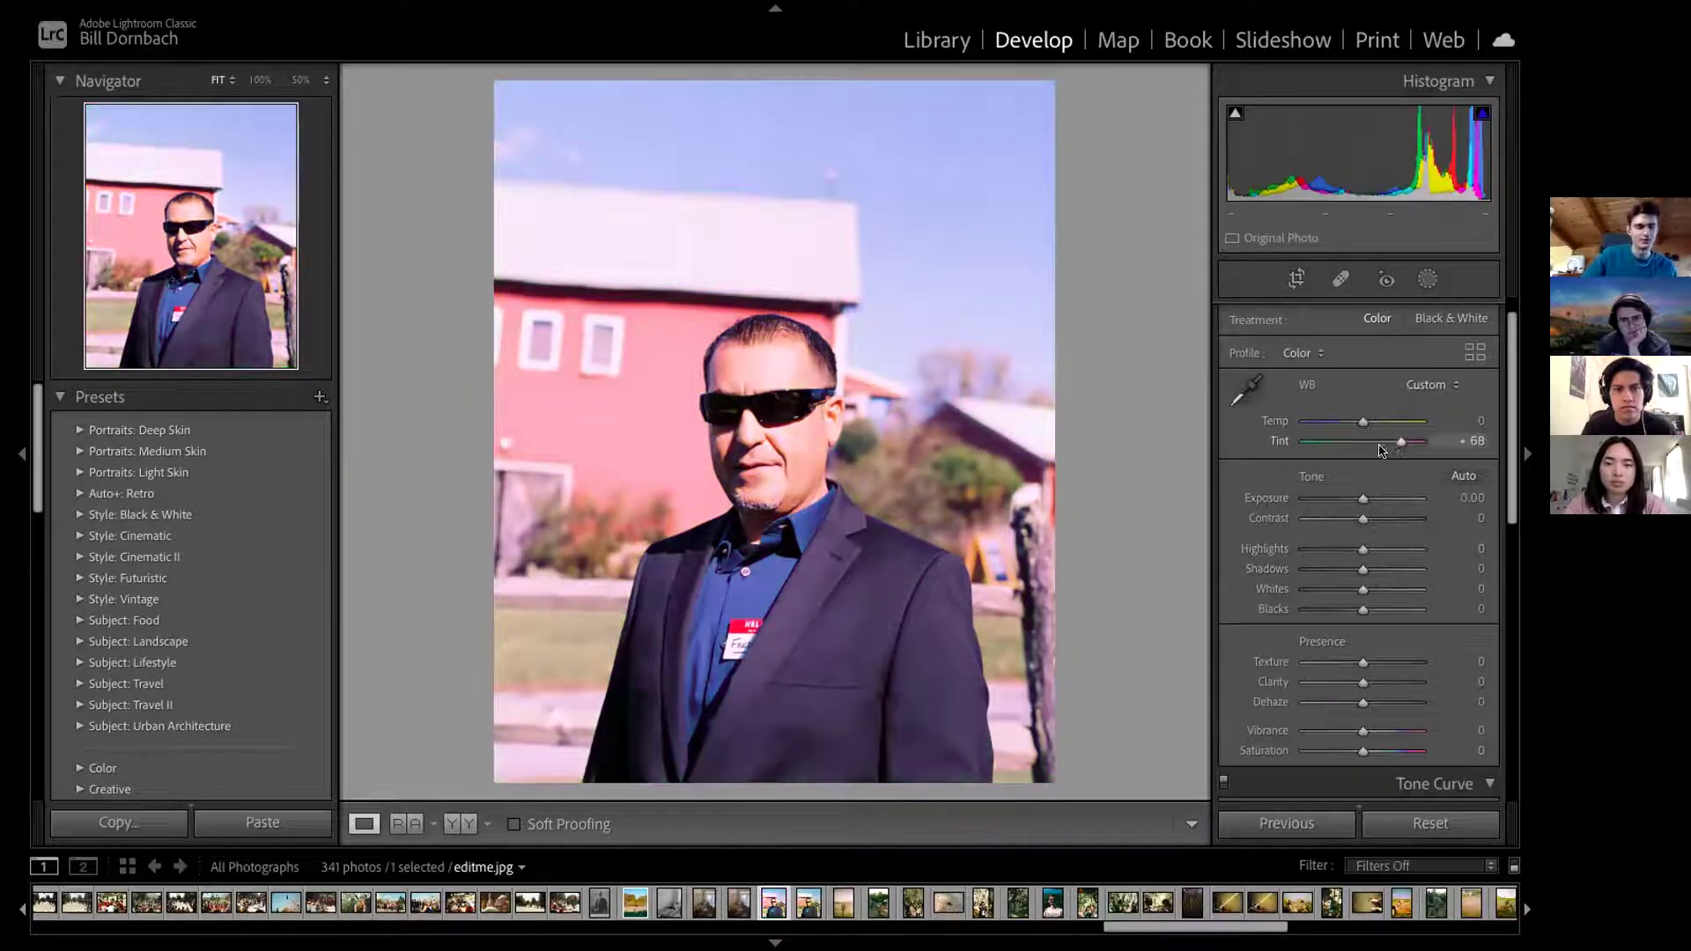
left_click(1469, 441)
type("0")
key("Return")
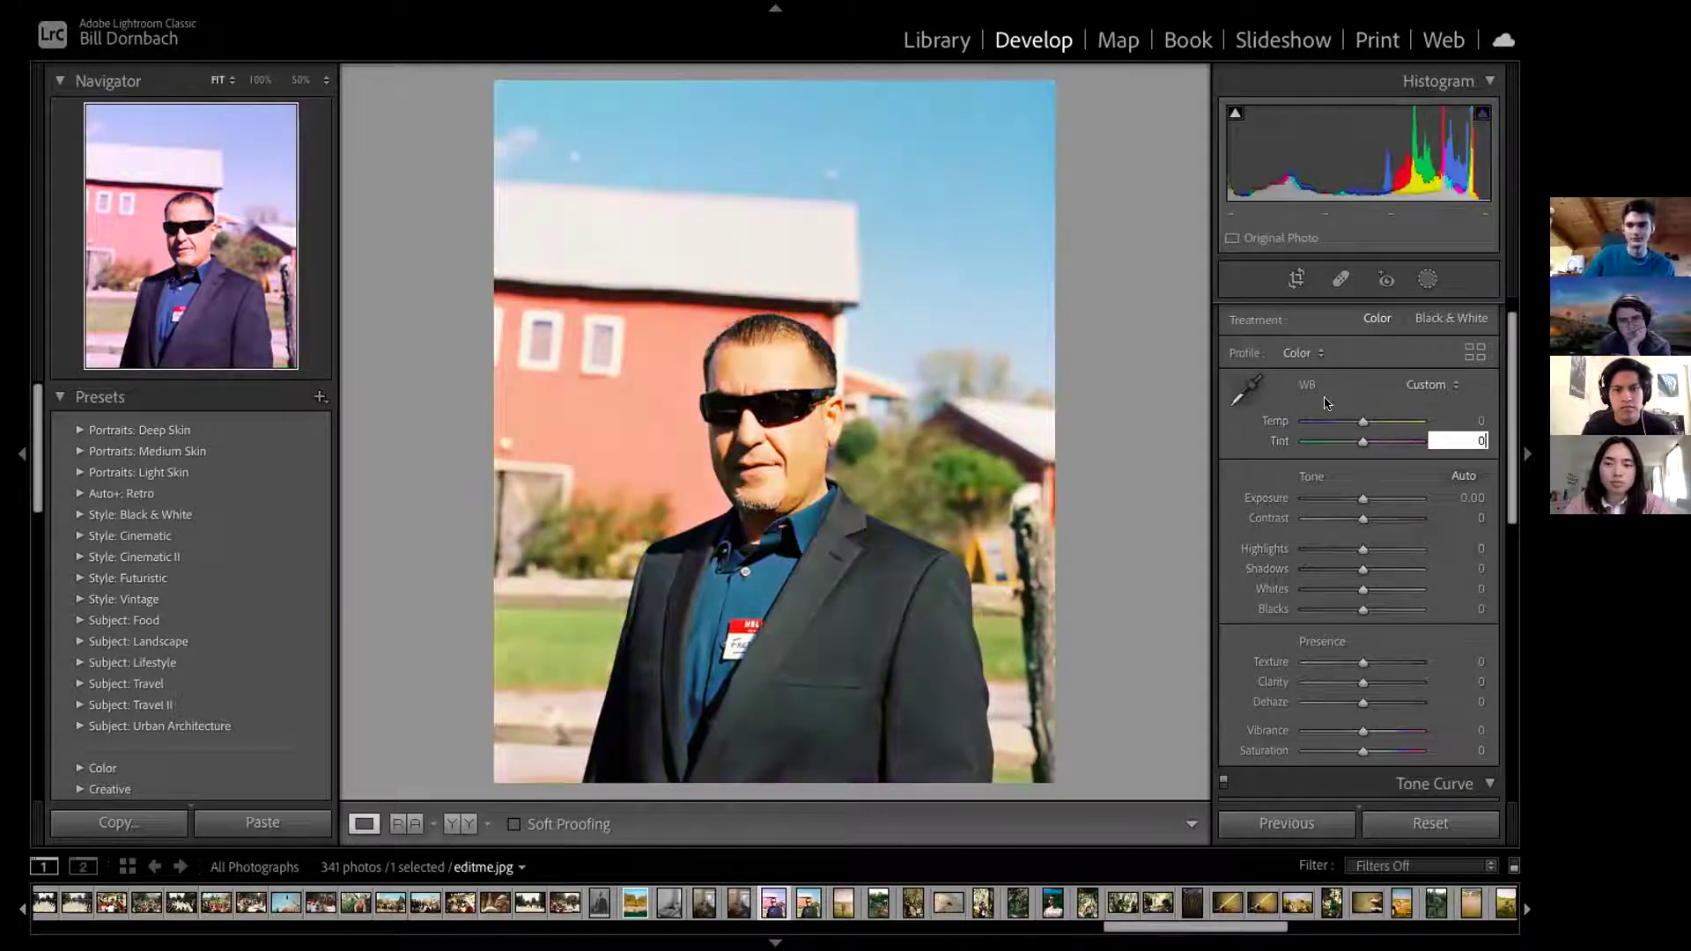
Step: Sample the barn roof as the white balance neutral and cool the portrait's Temp to -13
left_click(1245, 389)
left_click(780, 249)
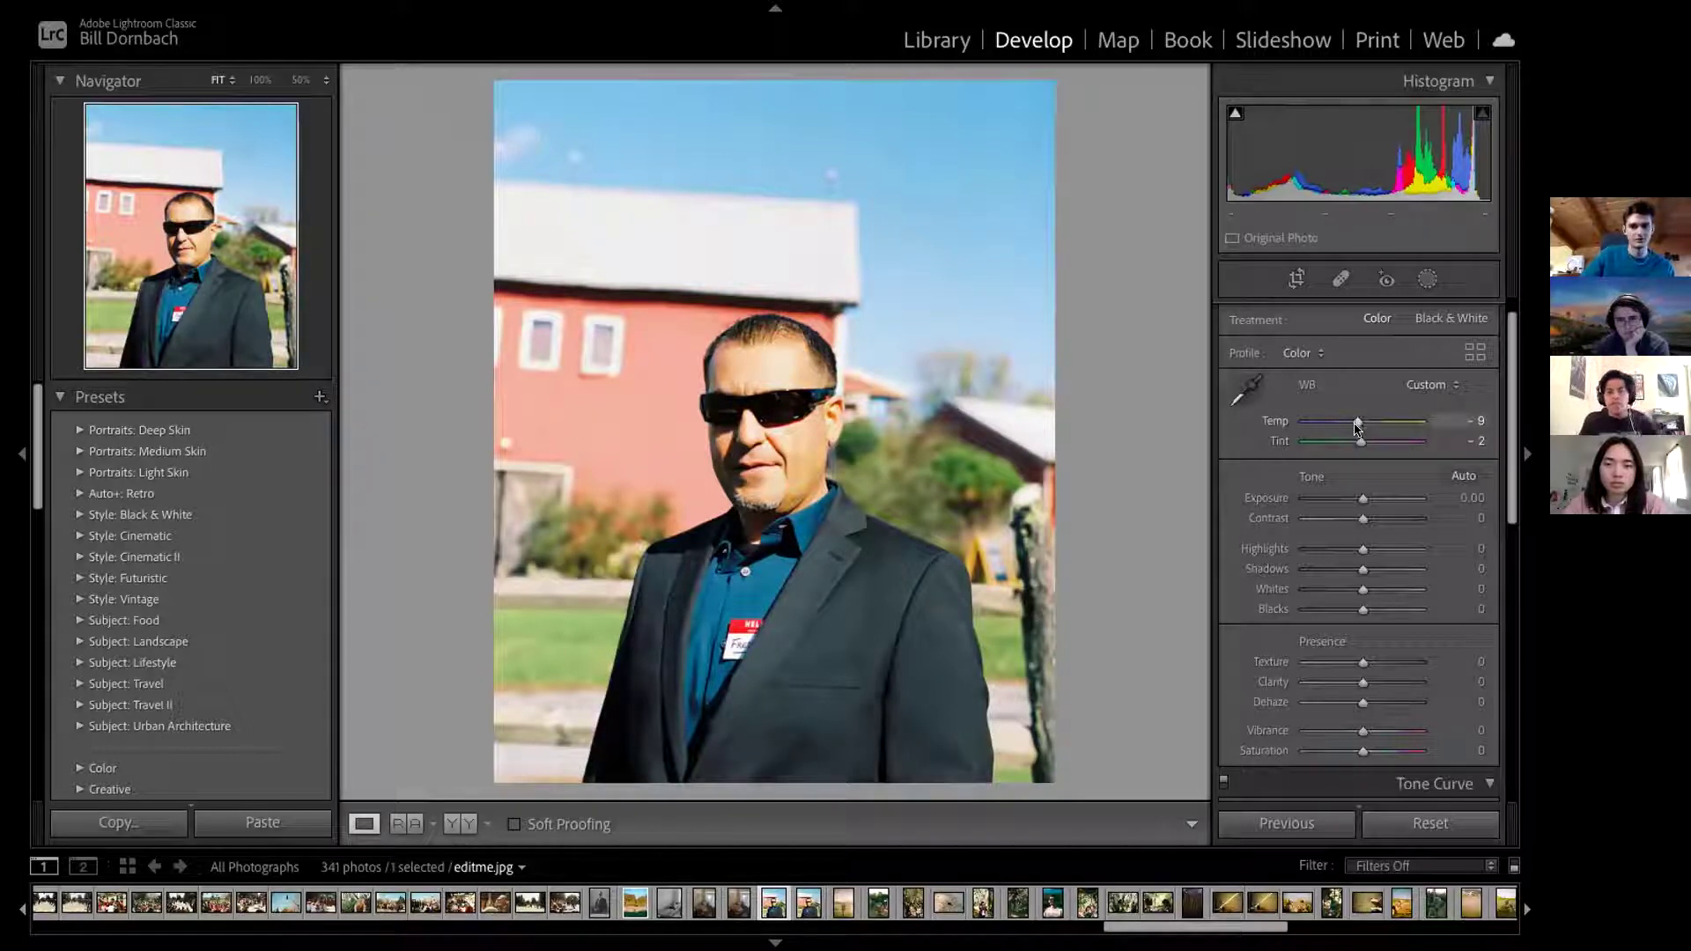
left_click_drag(1357, 427, 1355, 428)
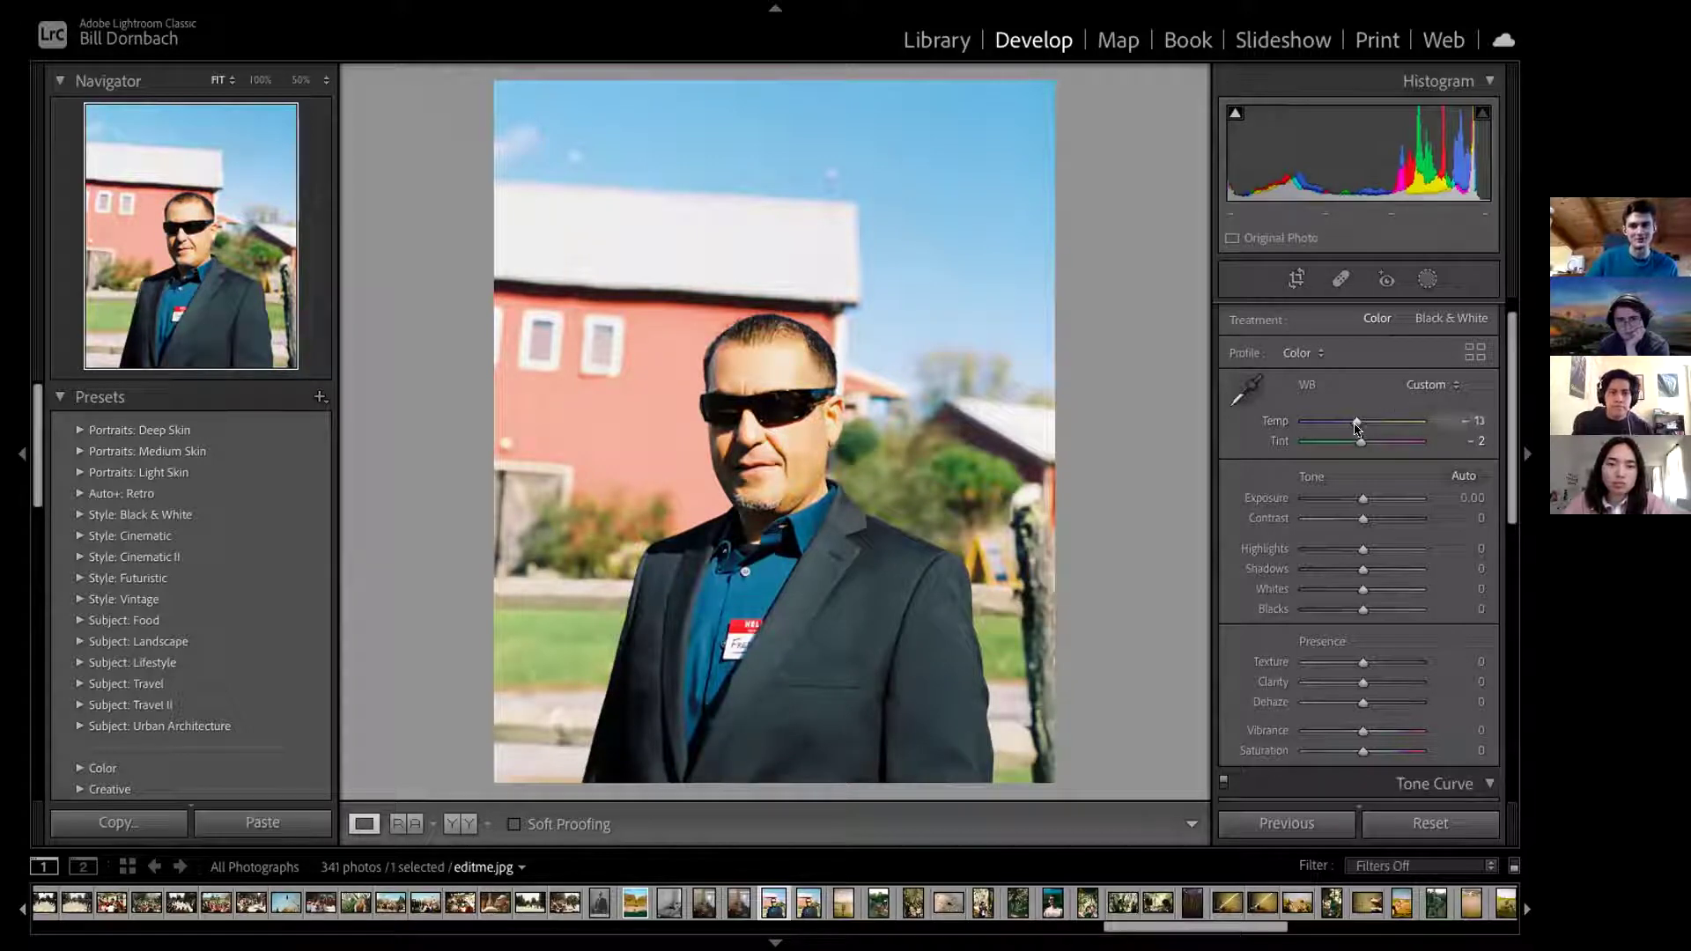
left_click_drag(1356, 428, 1356, 429)
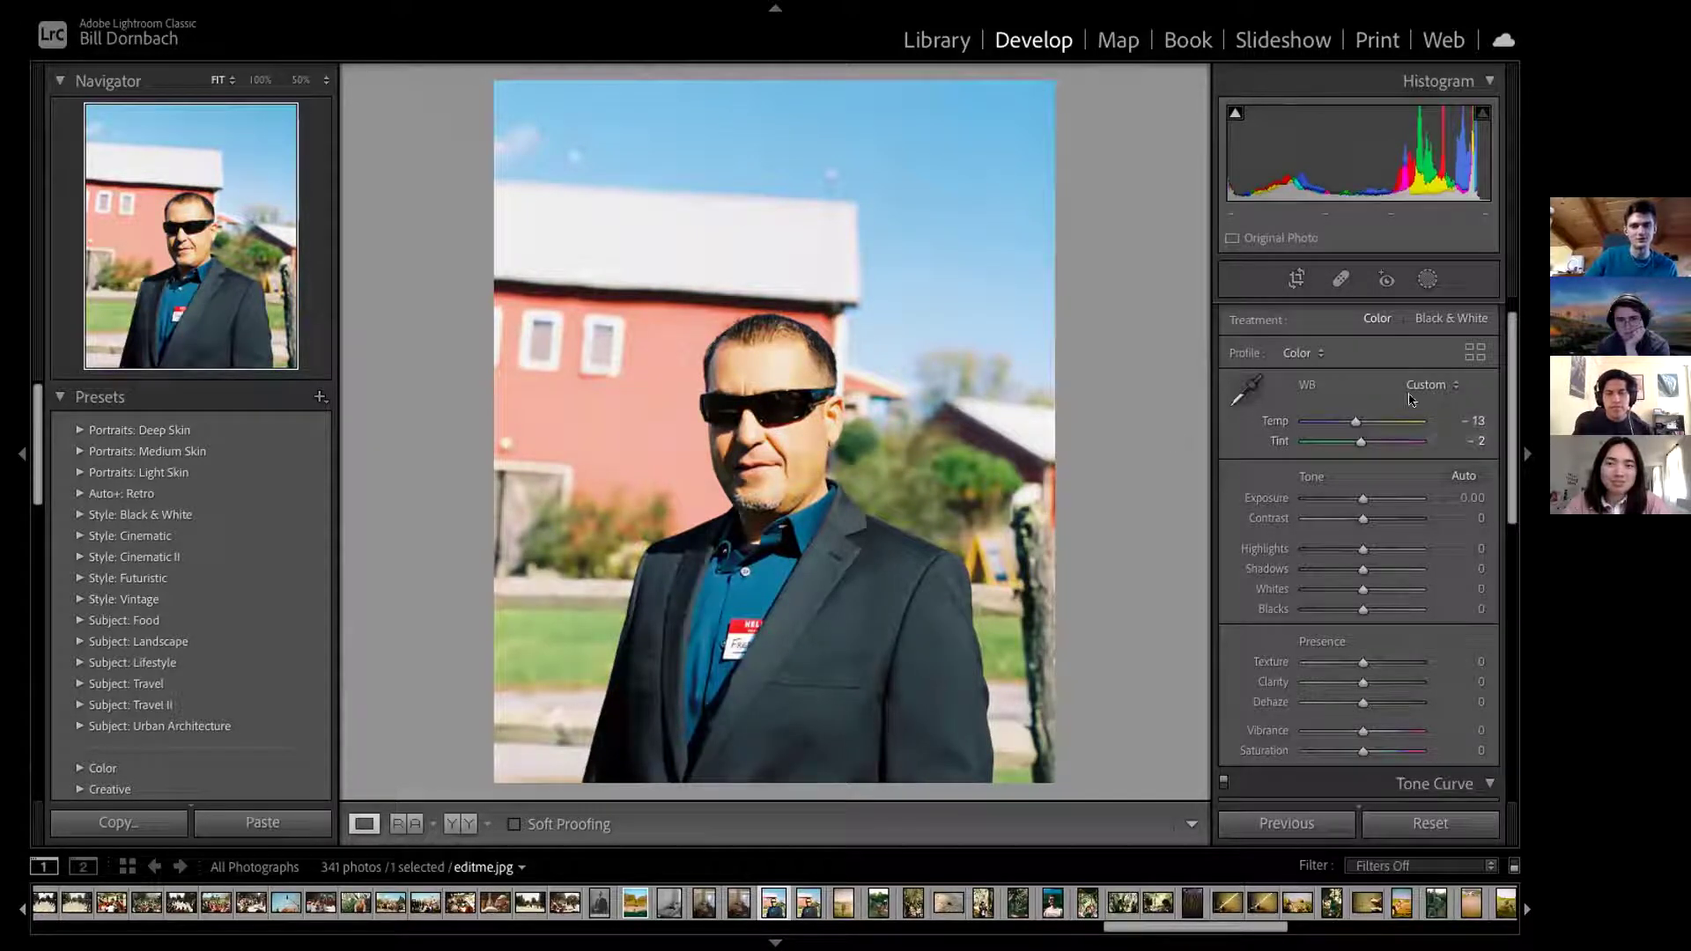
Step: View the red channel's tone curve for the portrait and return to the parametric curve
left_click_drag(1512, 354, 1526, 489)
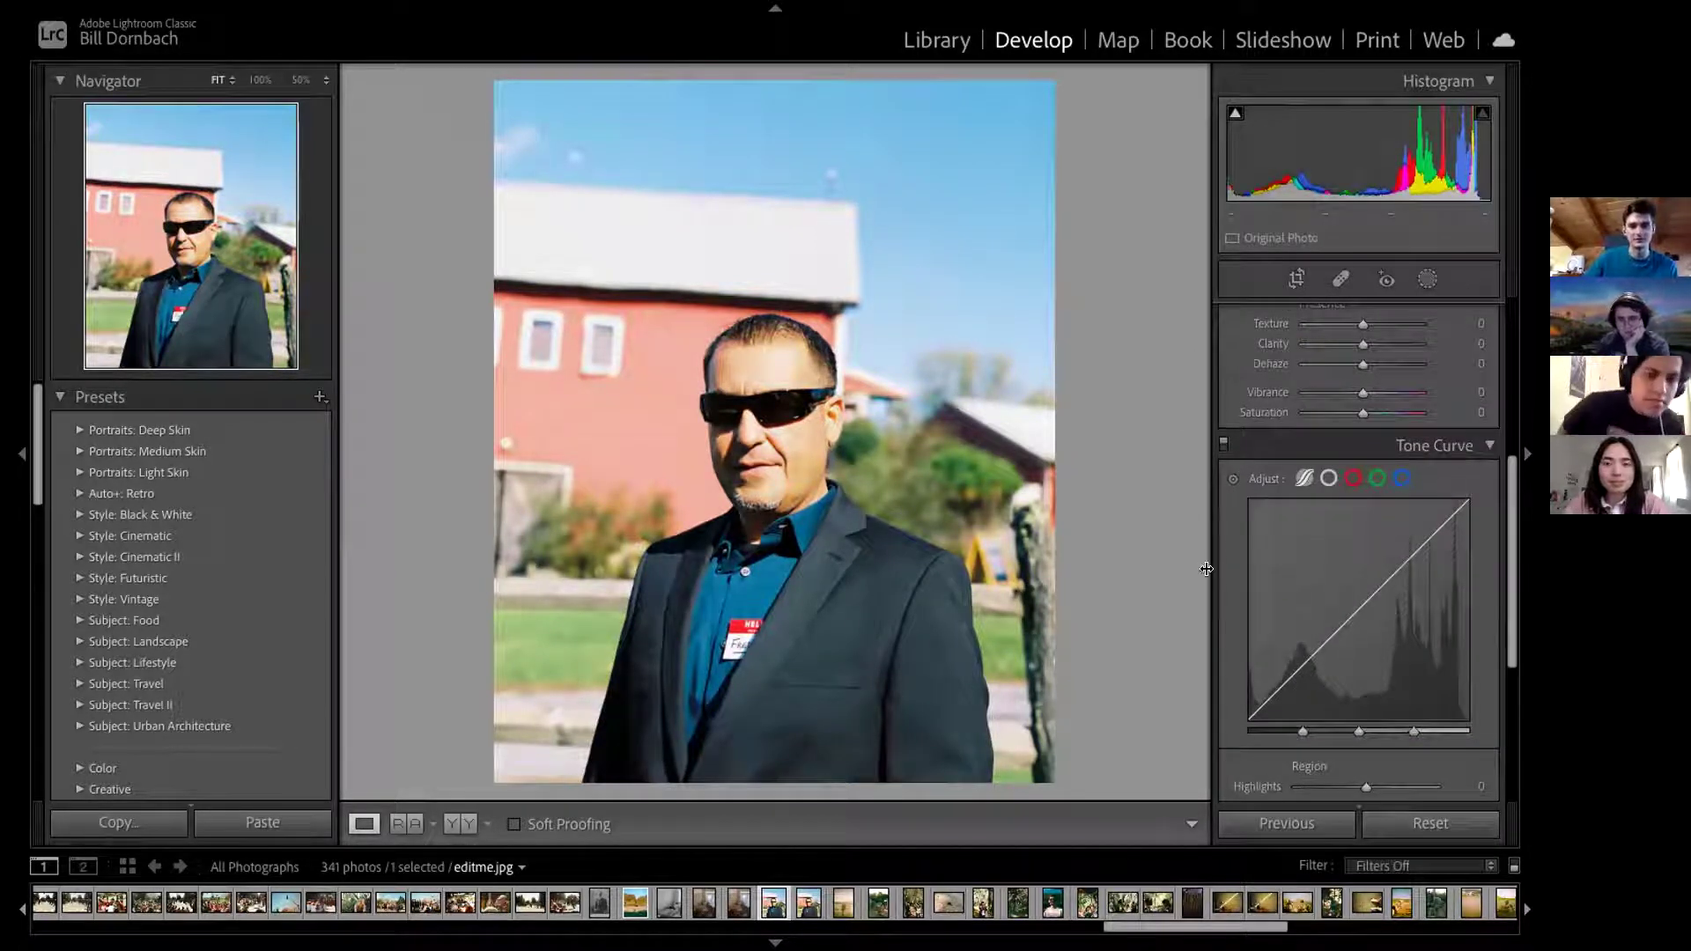
left_click(1350, 477)
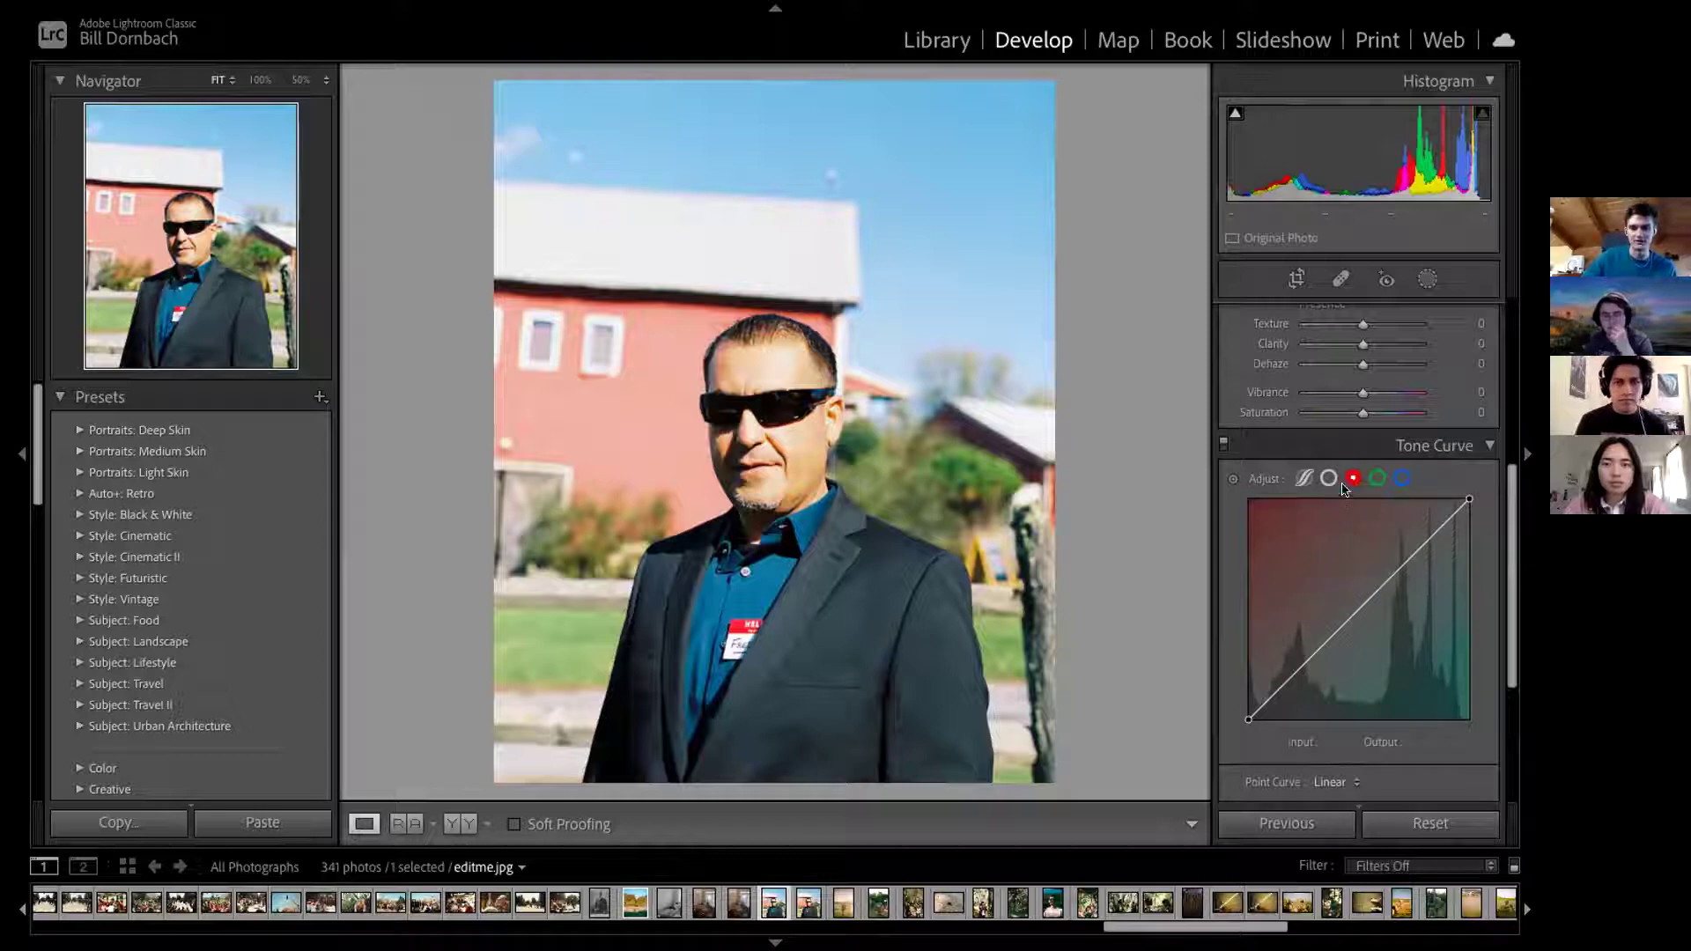
left_click_drag(1514, 480, 1513, 504)
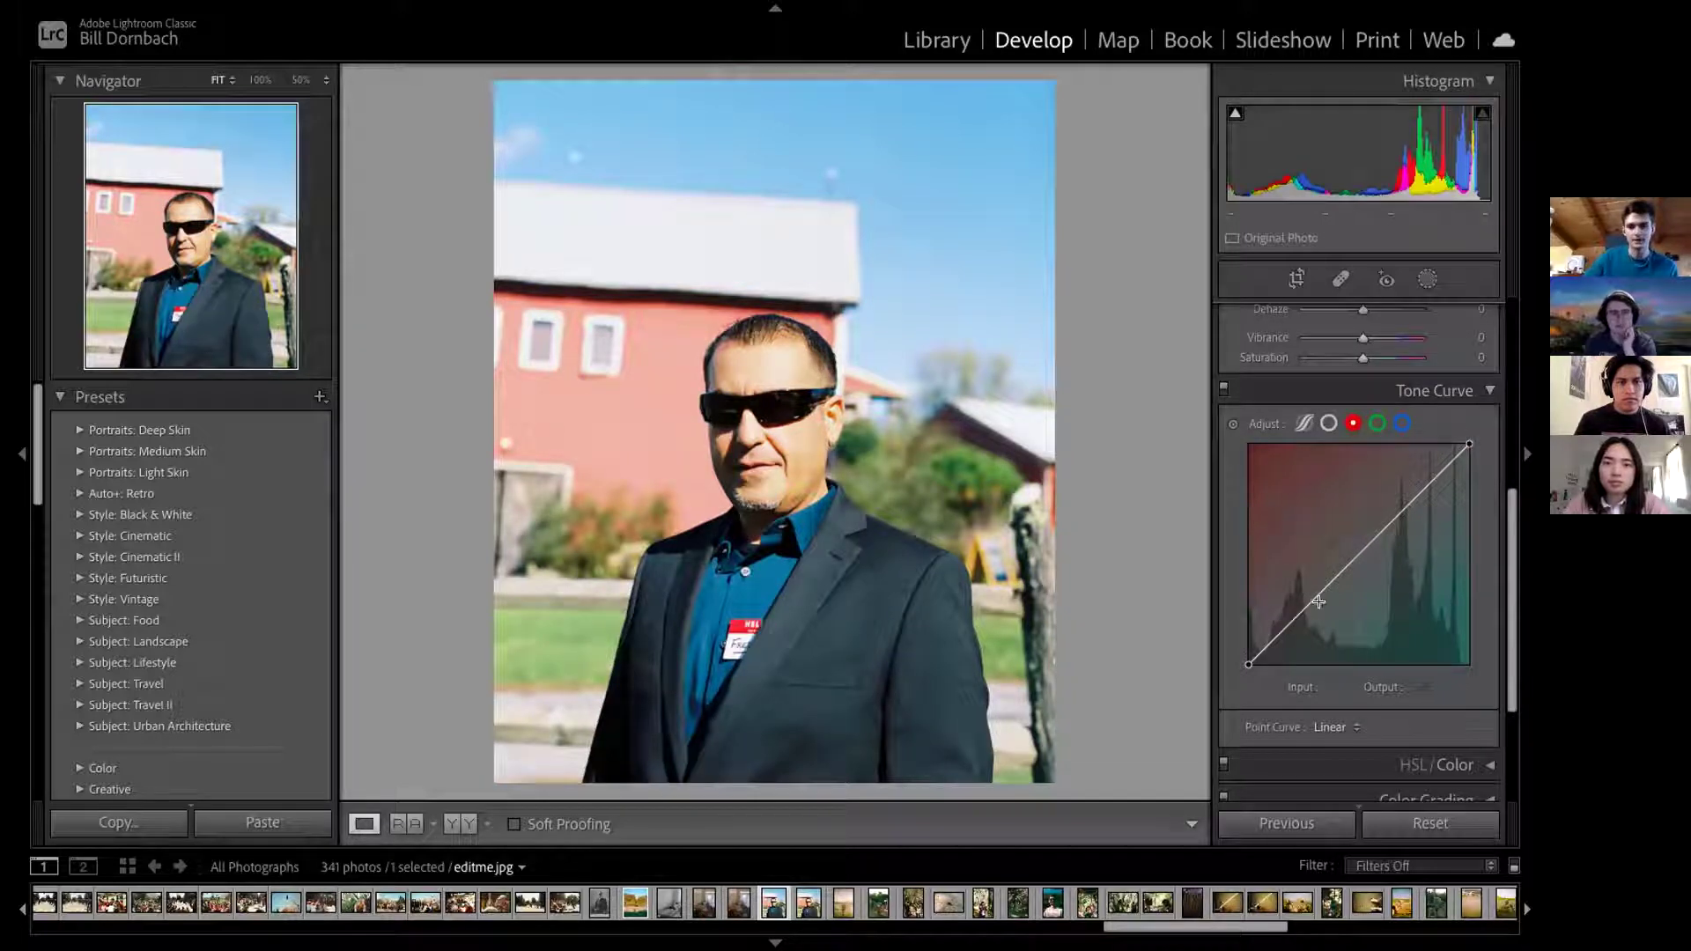
left_click(1305, 424)
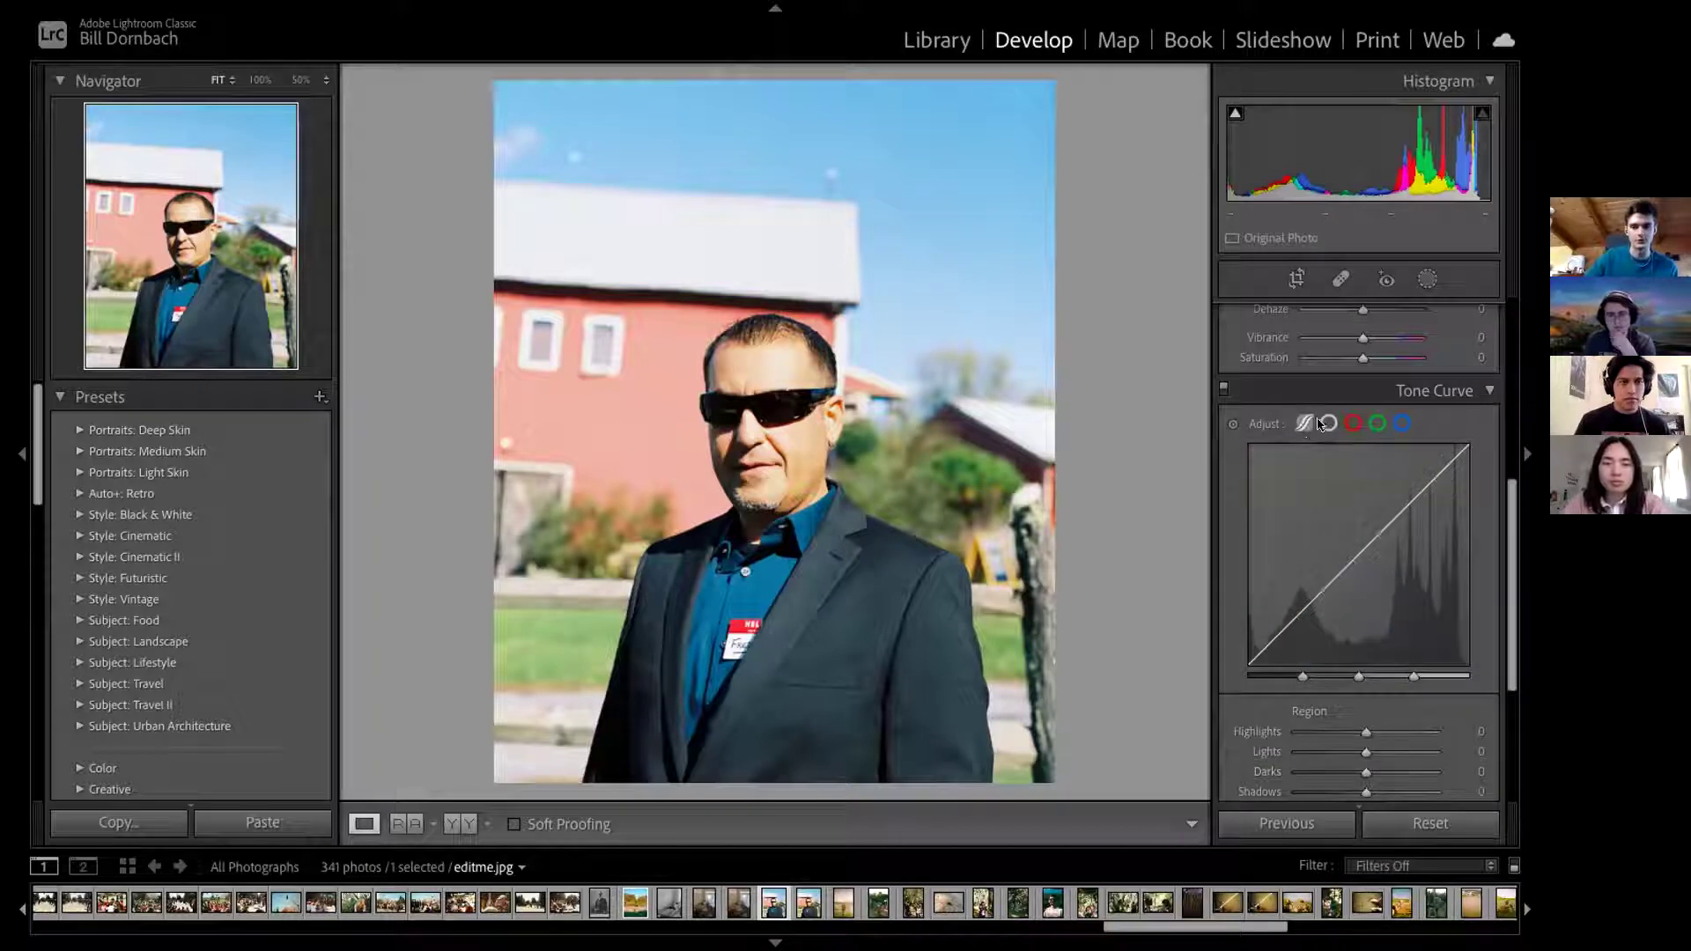
Step: Try an S-curve on the portrait's red channel, with an upper point at 164/180 and a lower point at 97/87
left_click(1354, 423)
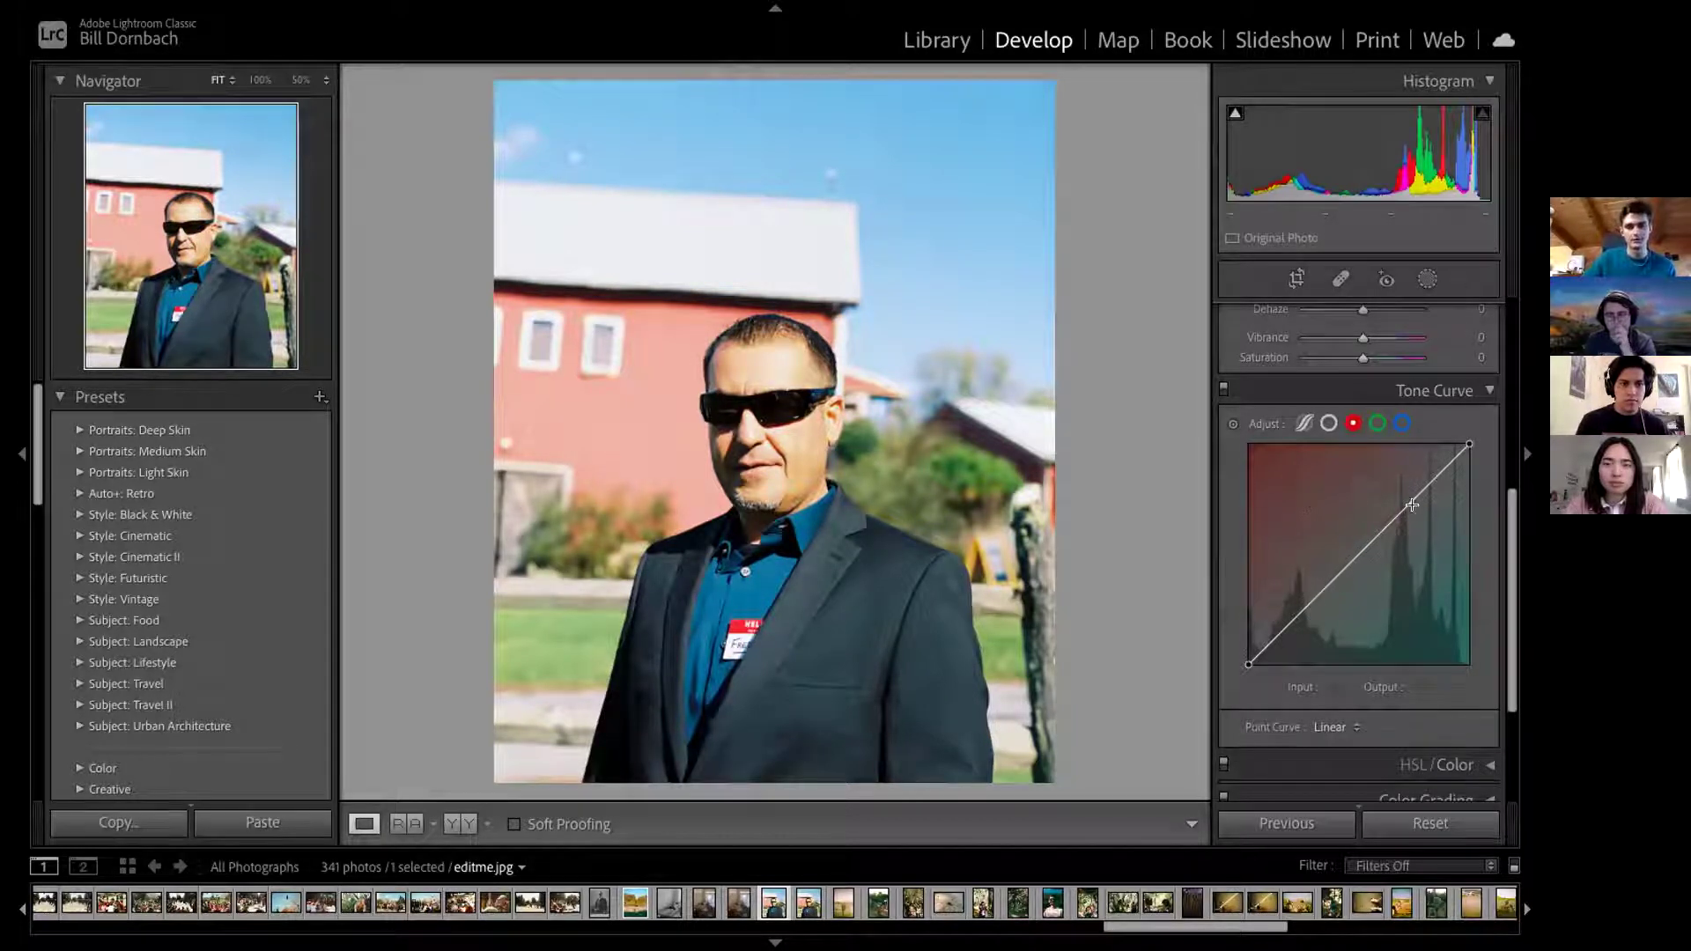
left_click(1376, 534)
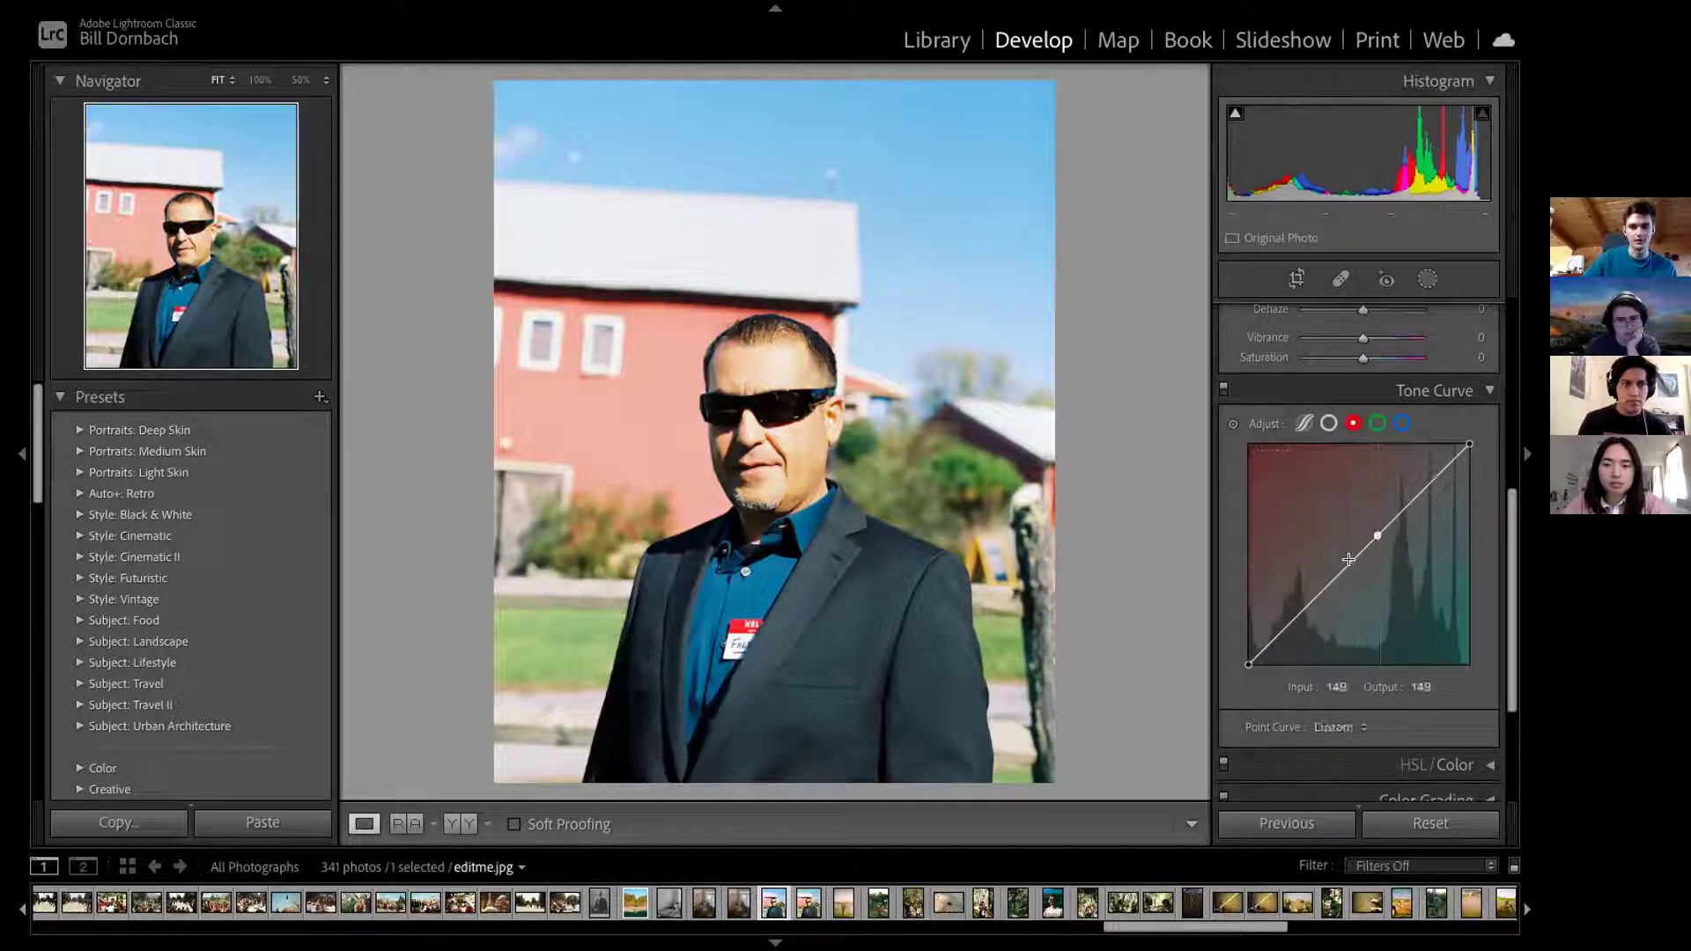
left_click(1331, 573)
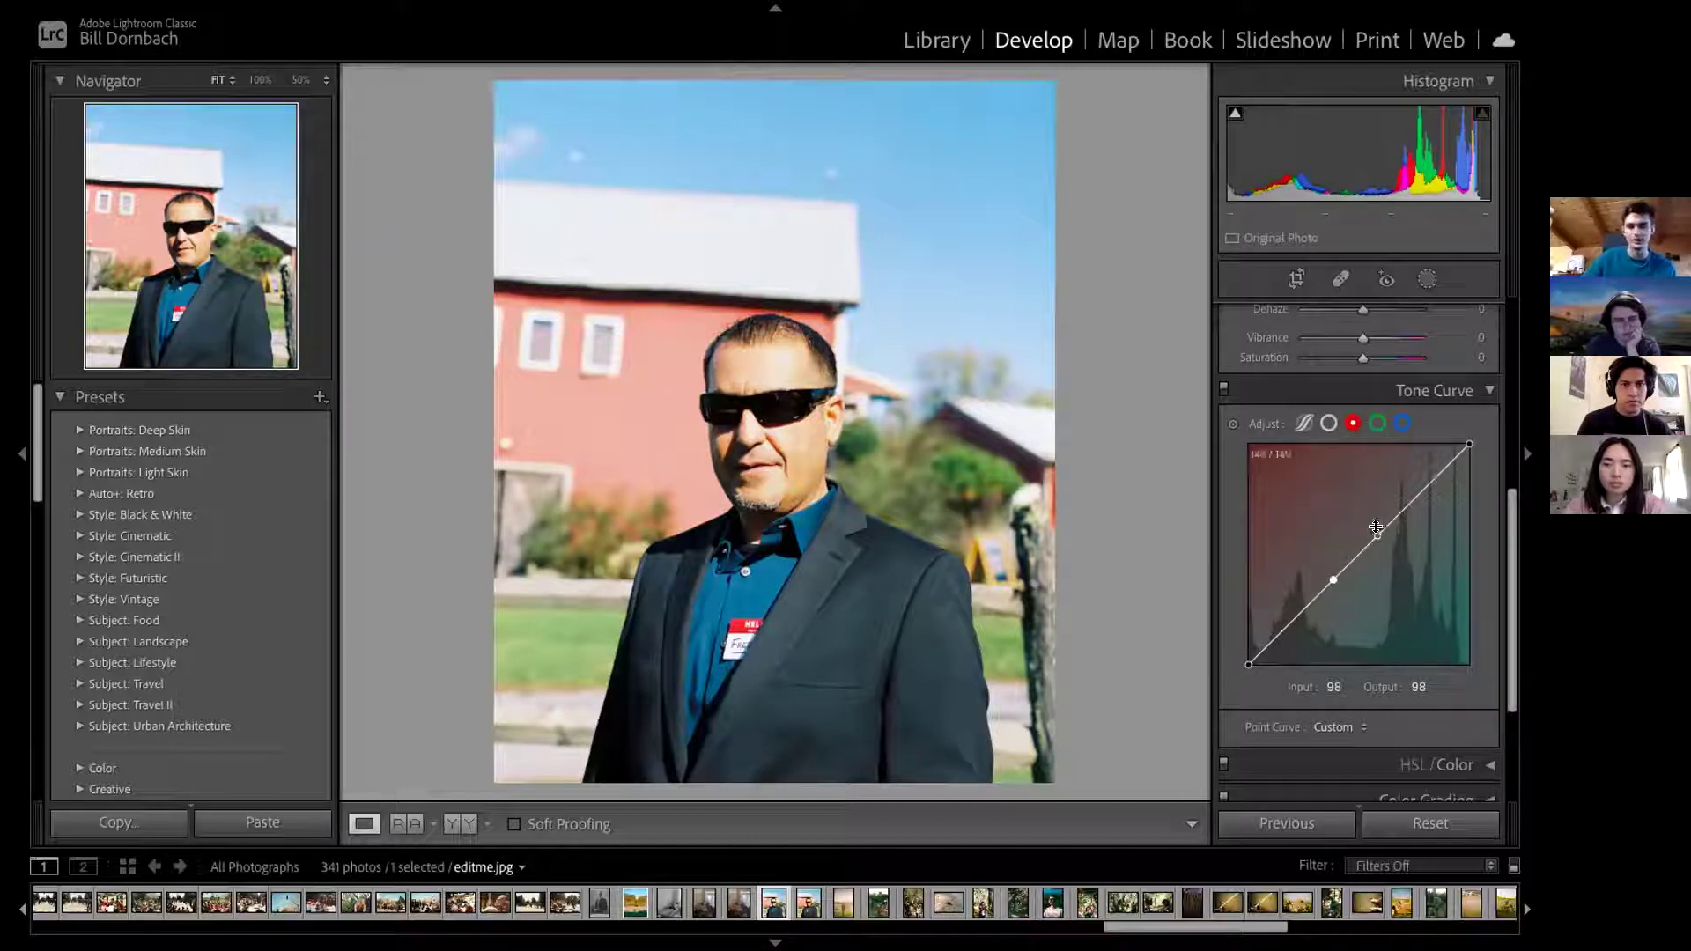
left_click_drag(1376, 530, 1384, 504)
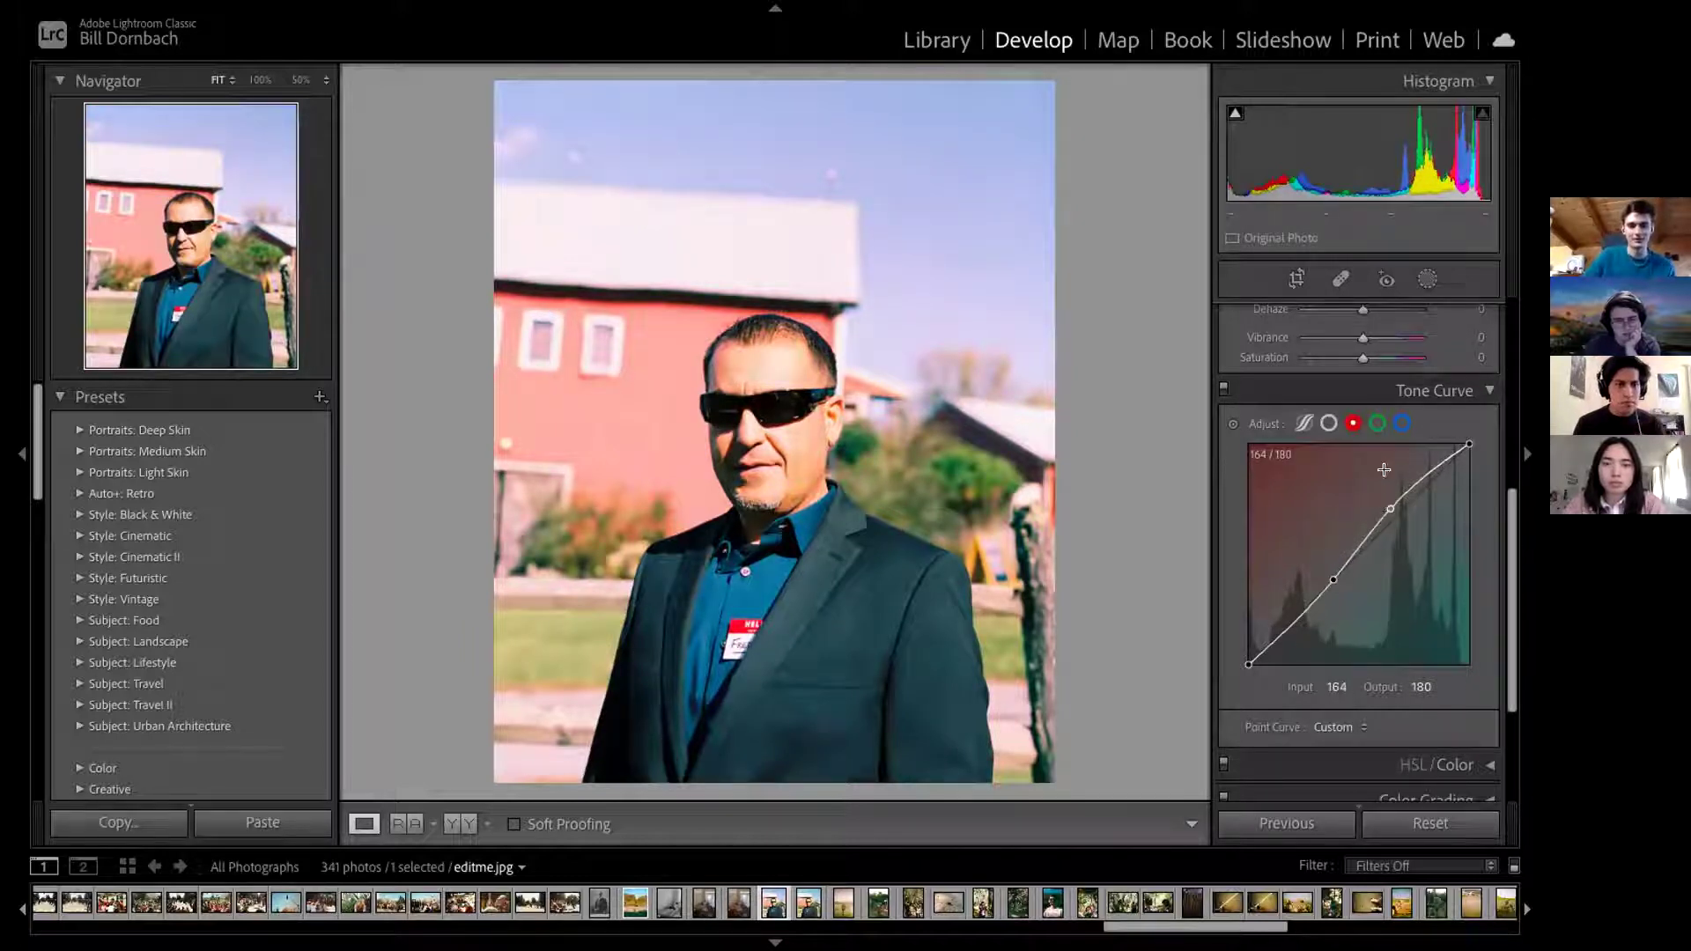
left_click_drag(1334, 579, 1327, 587)
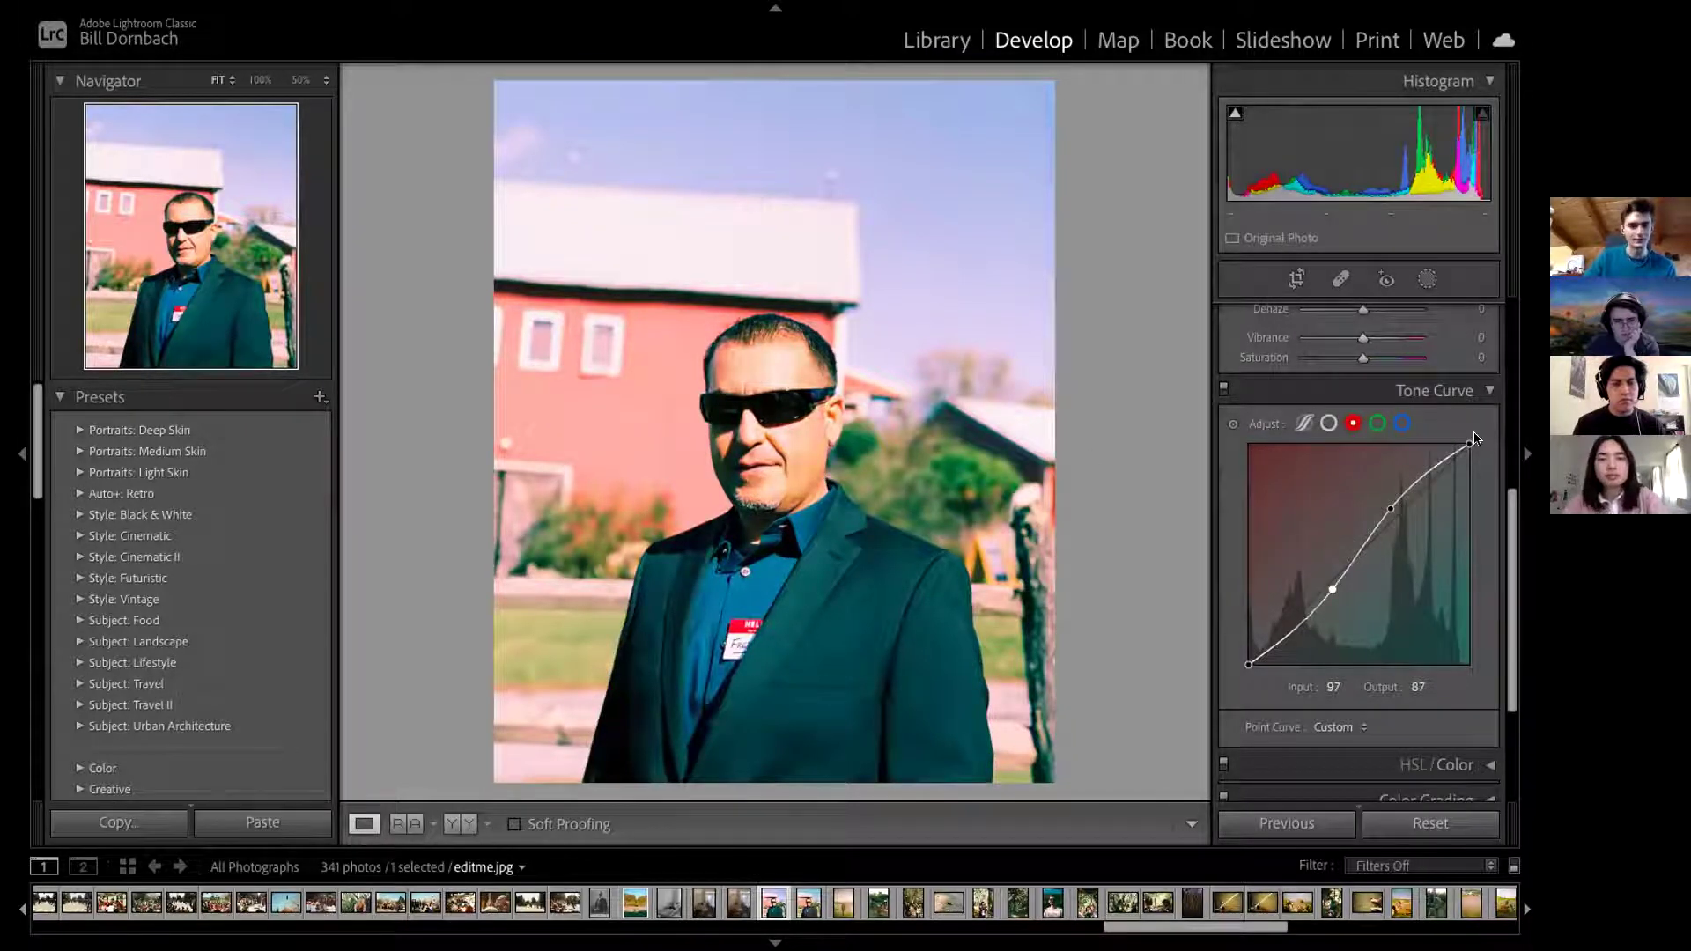
Step: Compare the portrait with its before version and flatten the red channel curve
key("backslash")
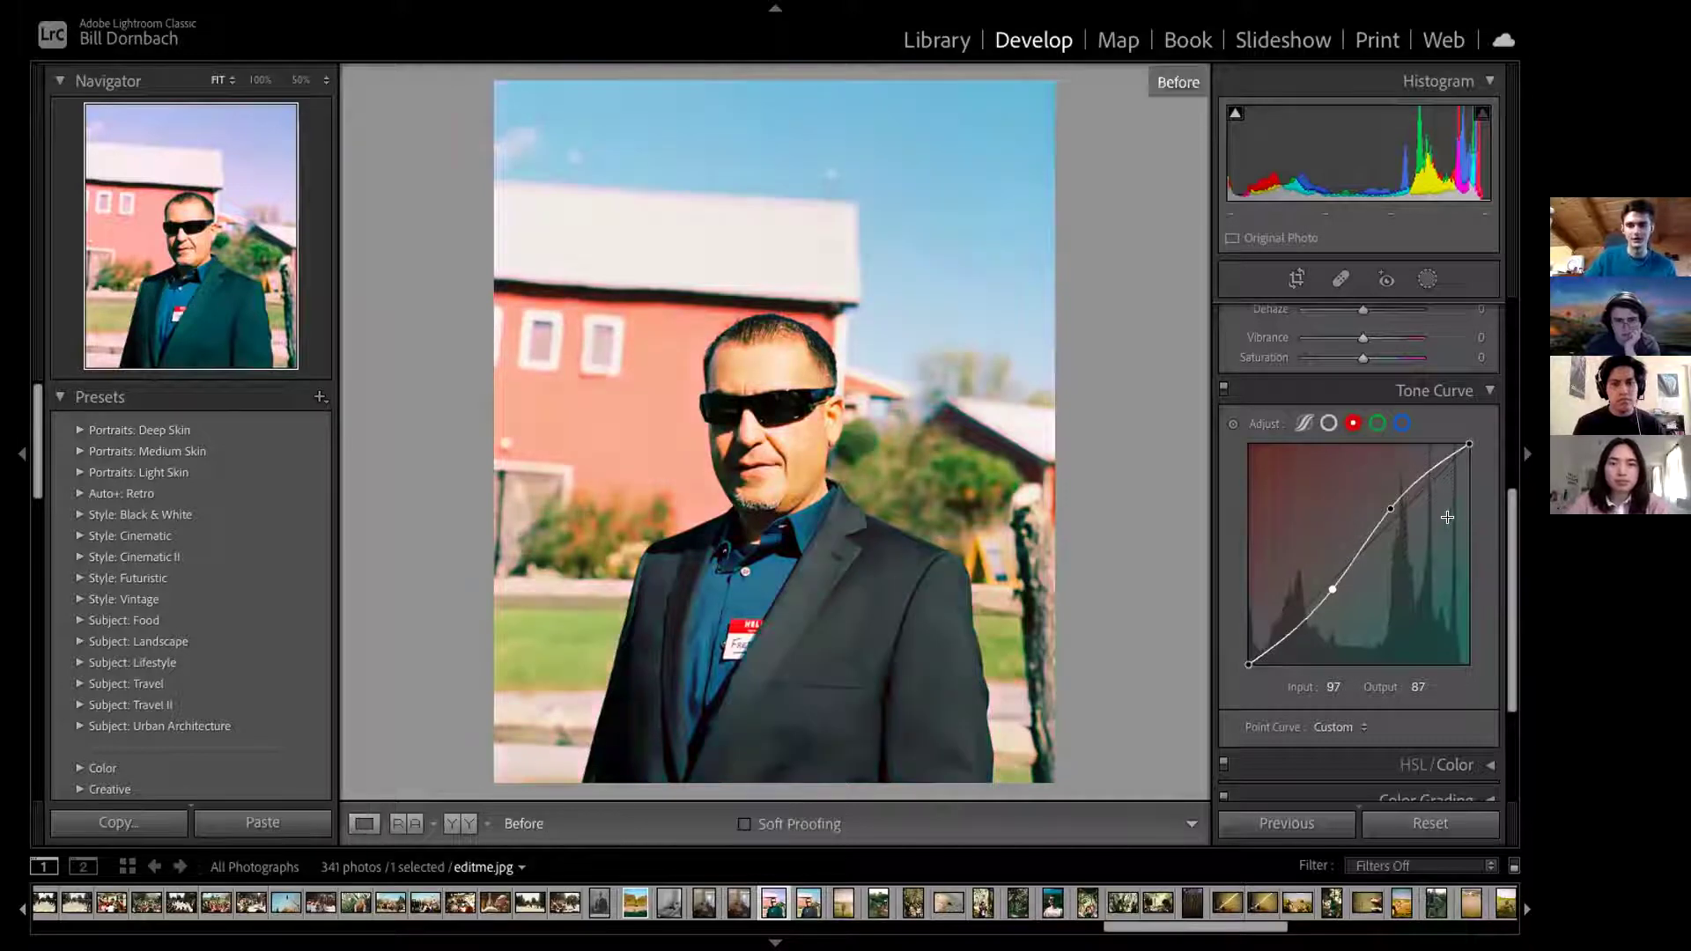
right_click(1330, 509)
left_click(1374, 519)
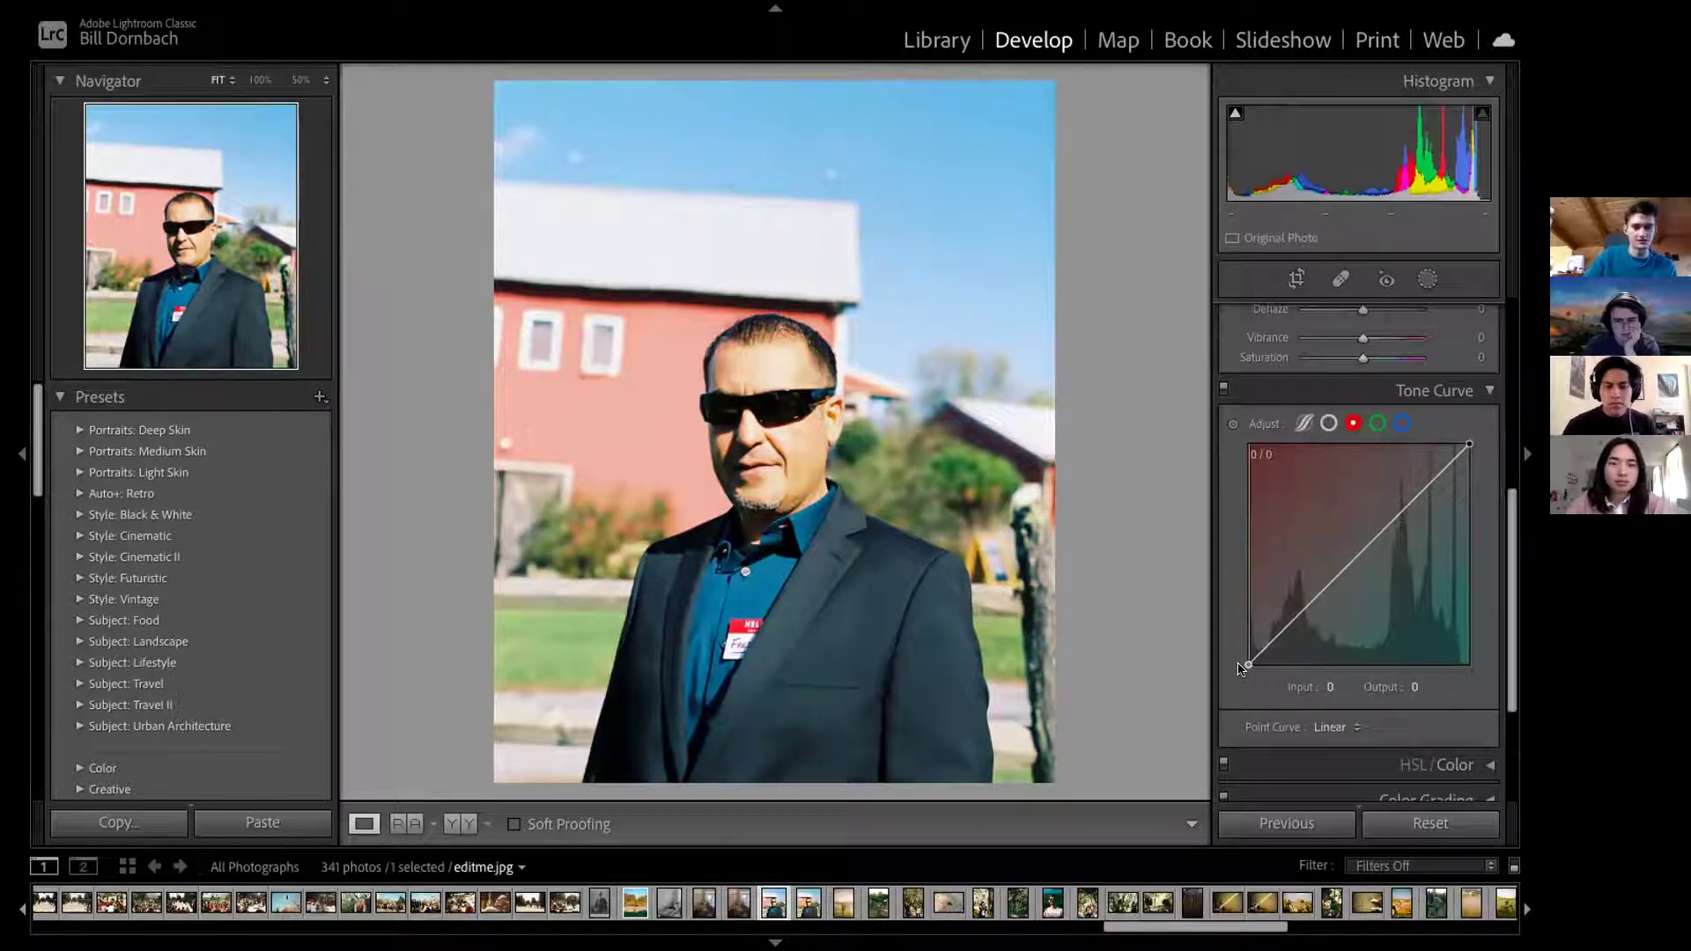
Step: Try raising the red curve's black end to output 41 and lowering its white end to 221, and restore both ends
left_click_drag(1238, 669, 1225, 632)
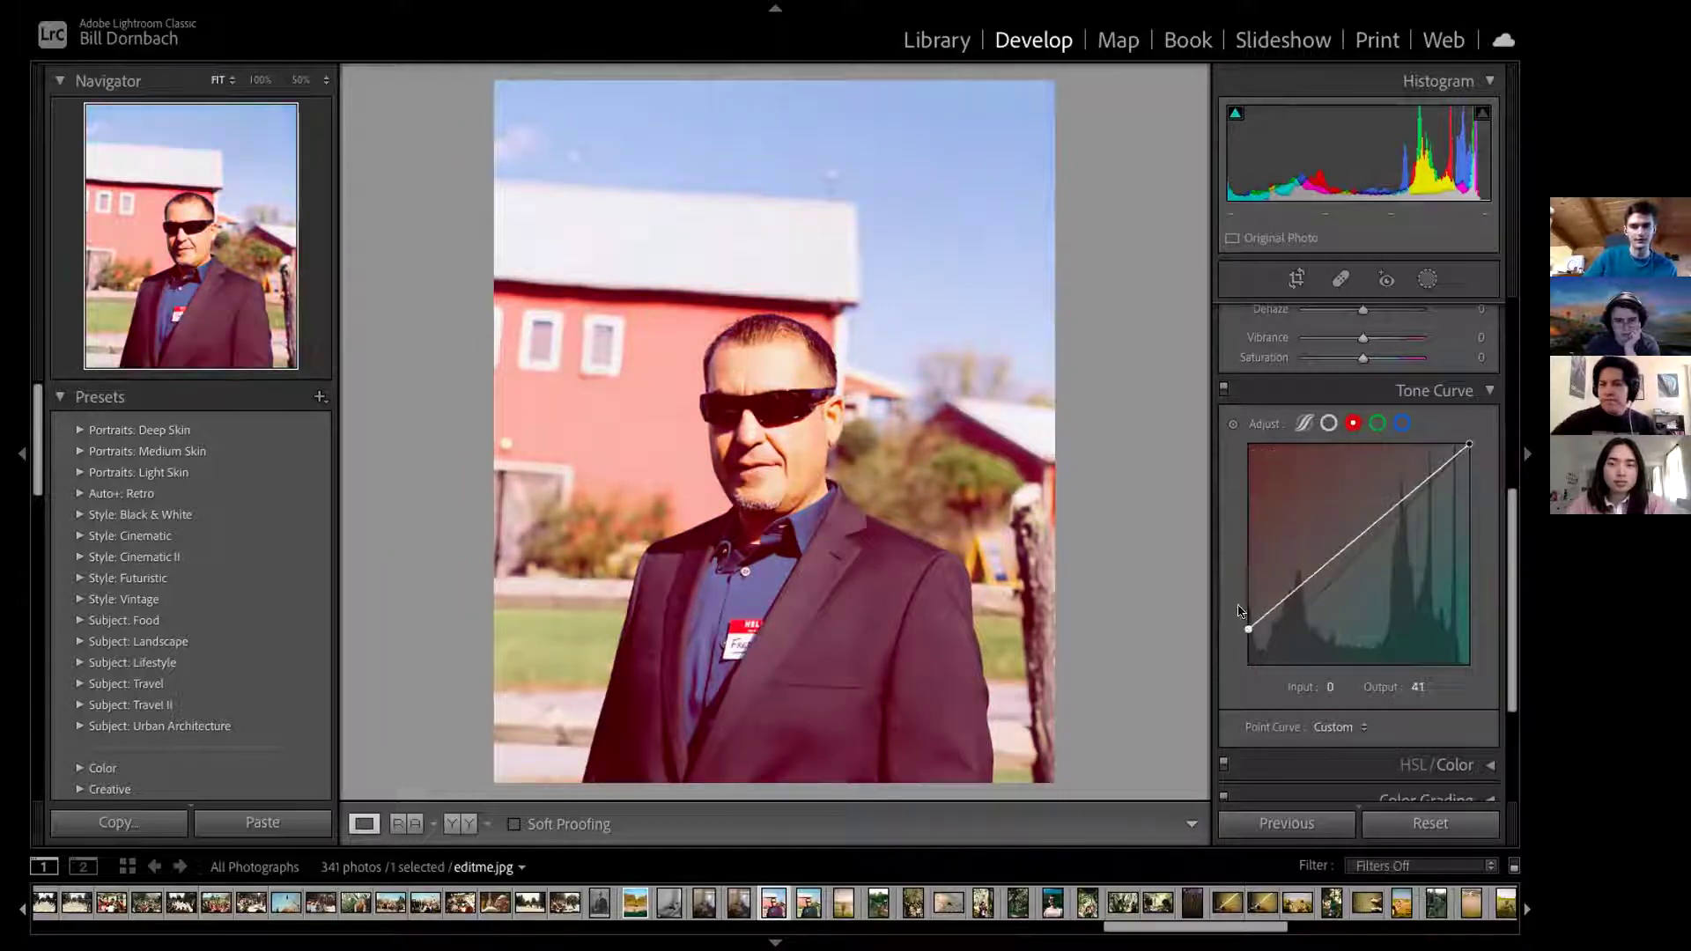
double_click(1242, 626)
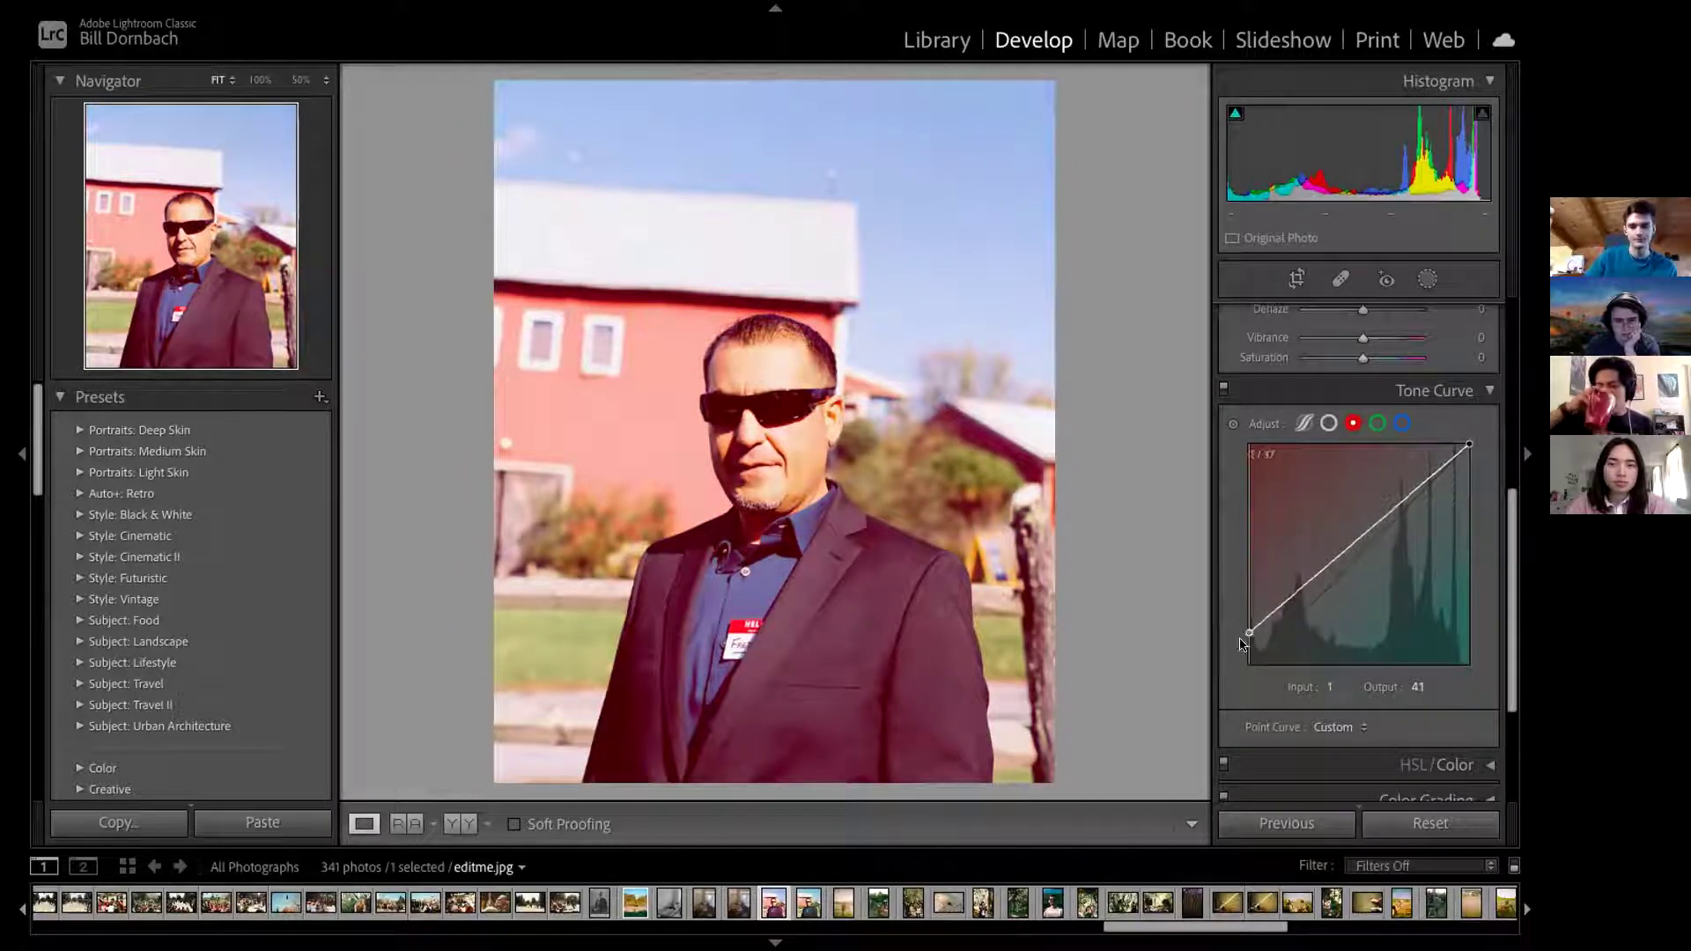
left_click_drag(1466, 443, 1488, 475)
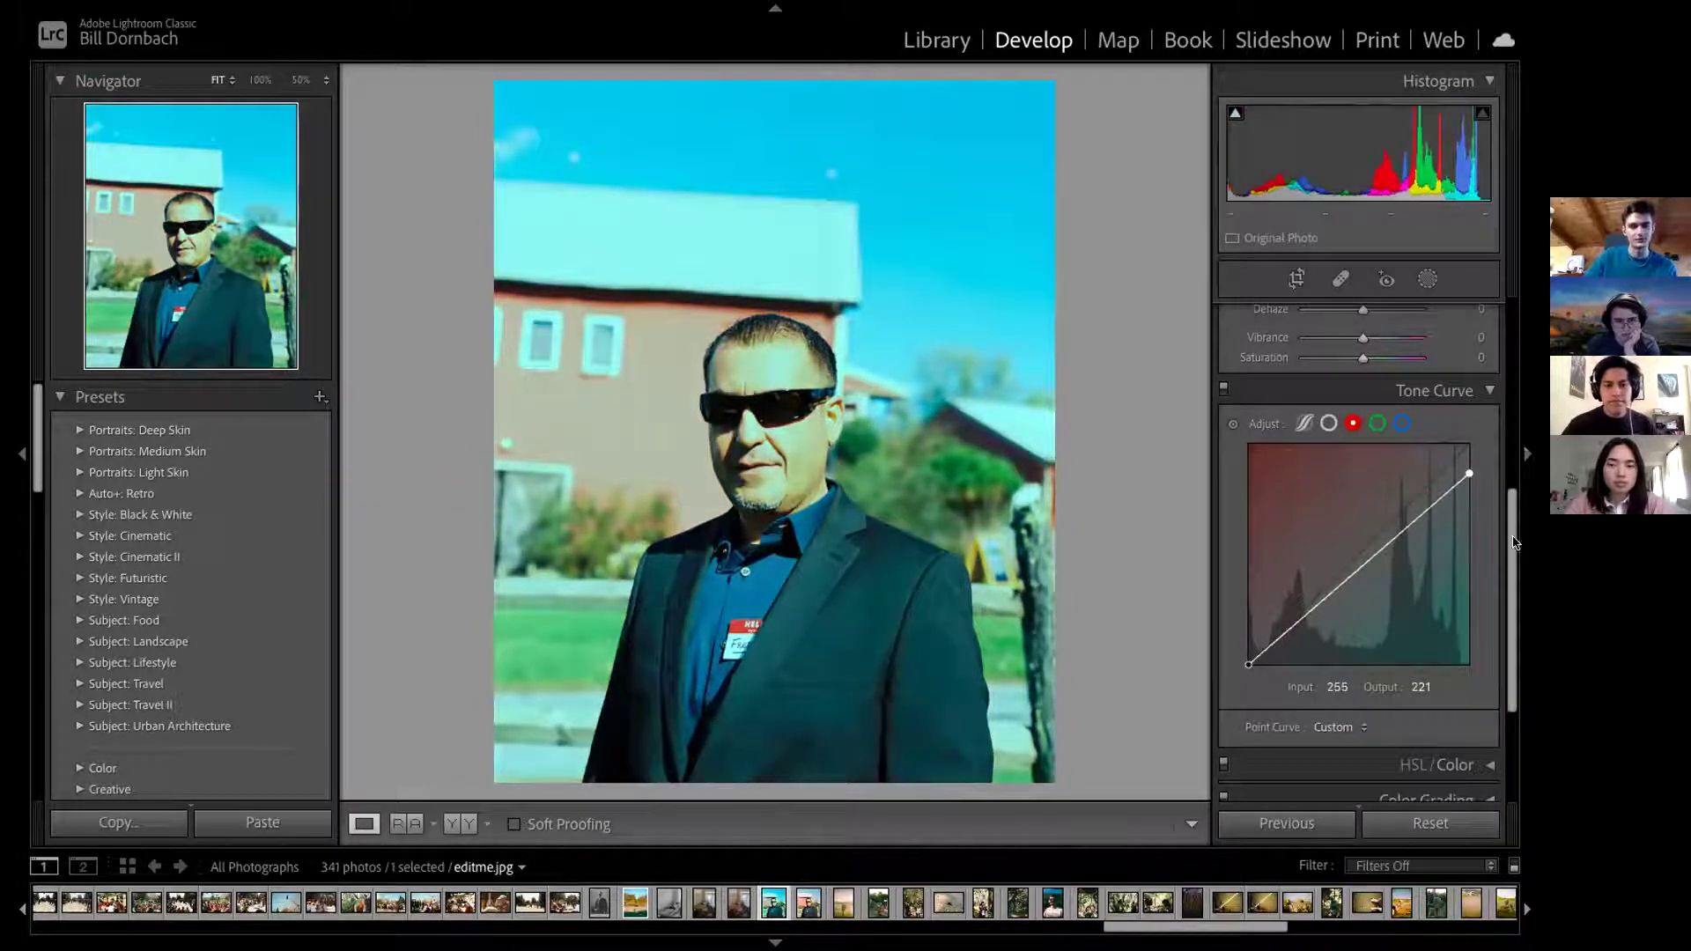
left_click_drag(1513, 541, 1470, 542)
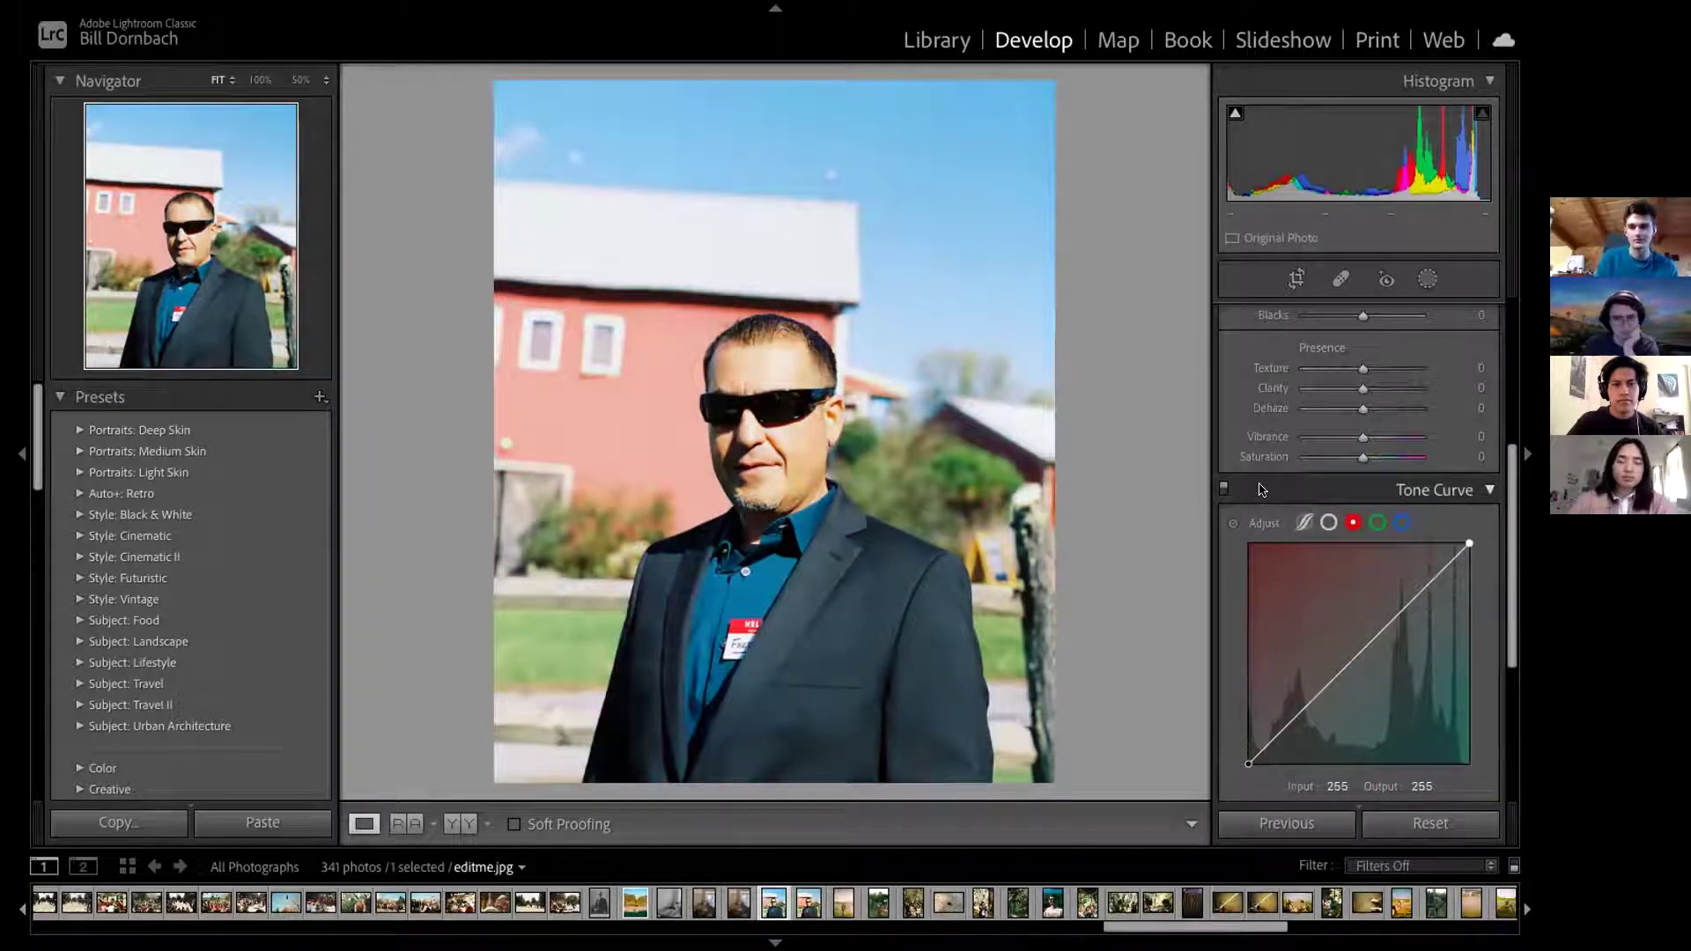
scroll(1278, 490, "down", 3)
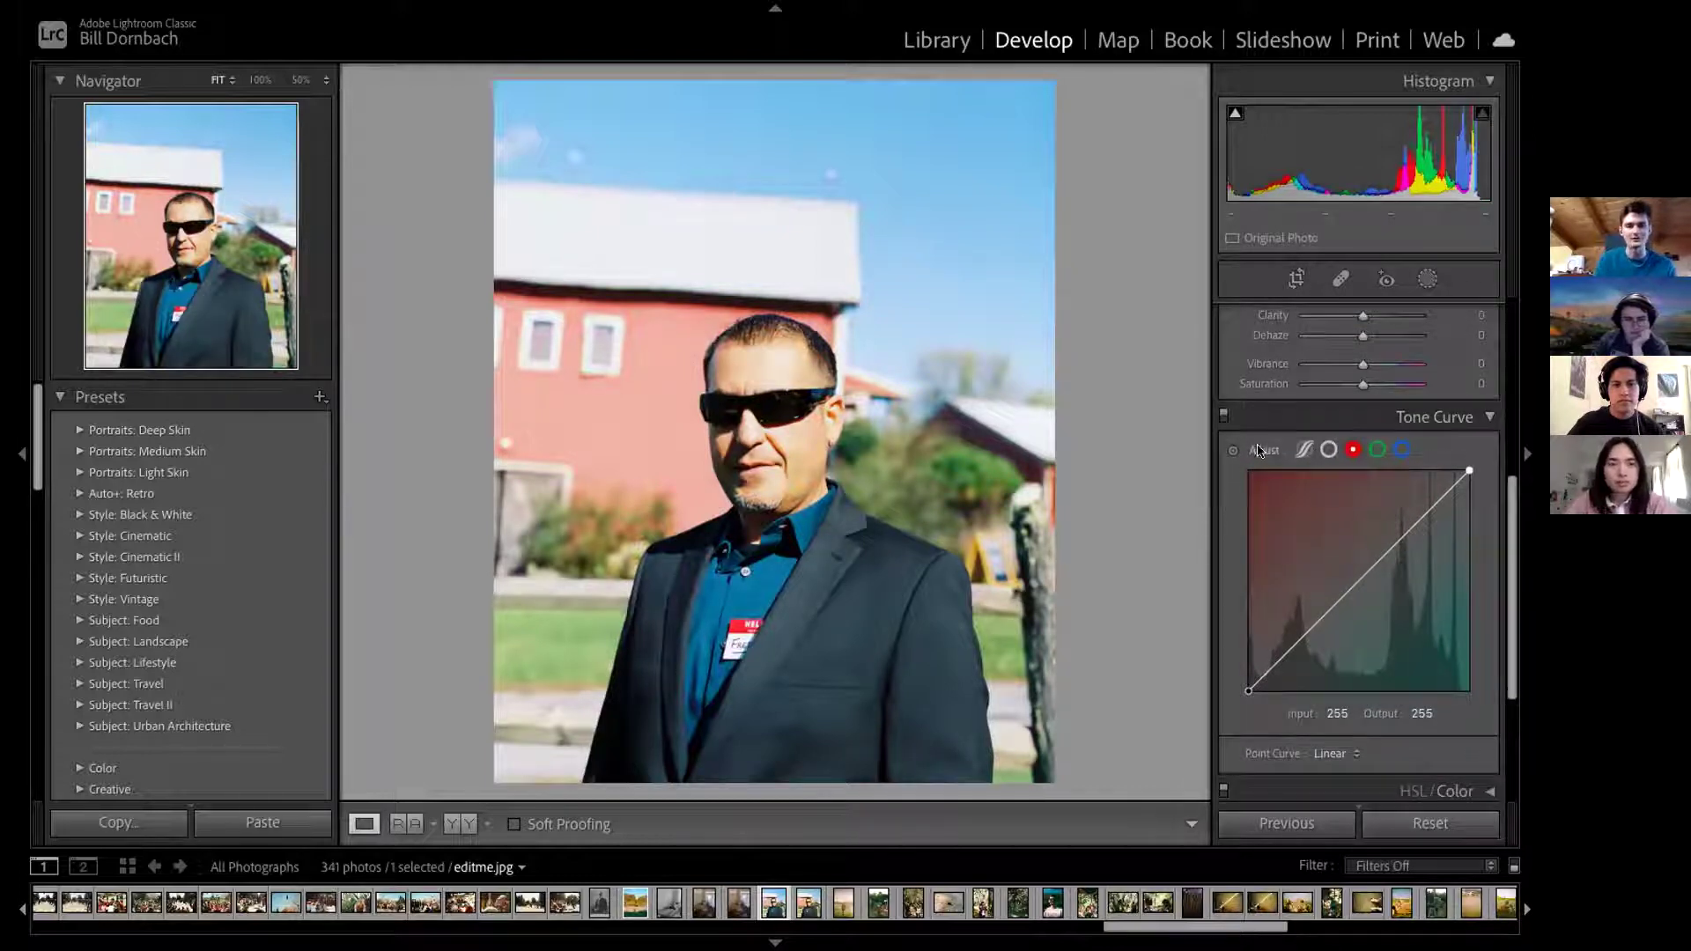
Step: Bring up the crop frame on the portrait, rotate it slightly and confirm the crop
left_click(912, 362)
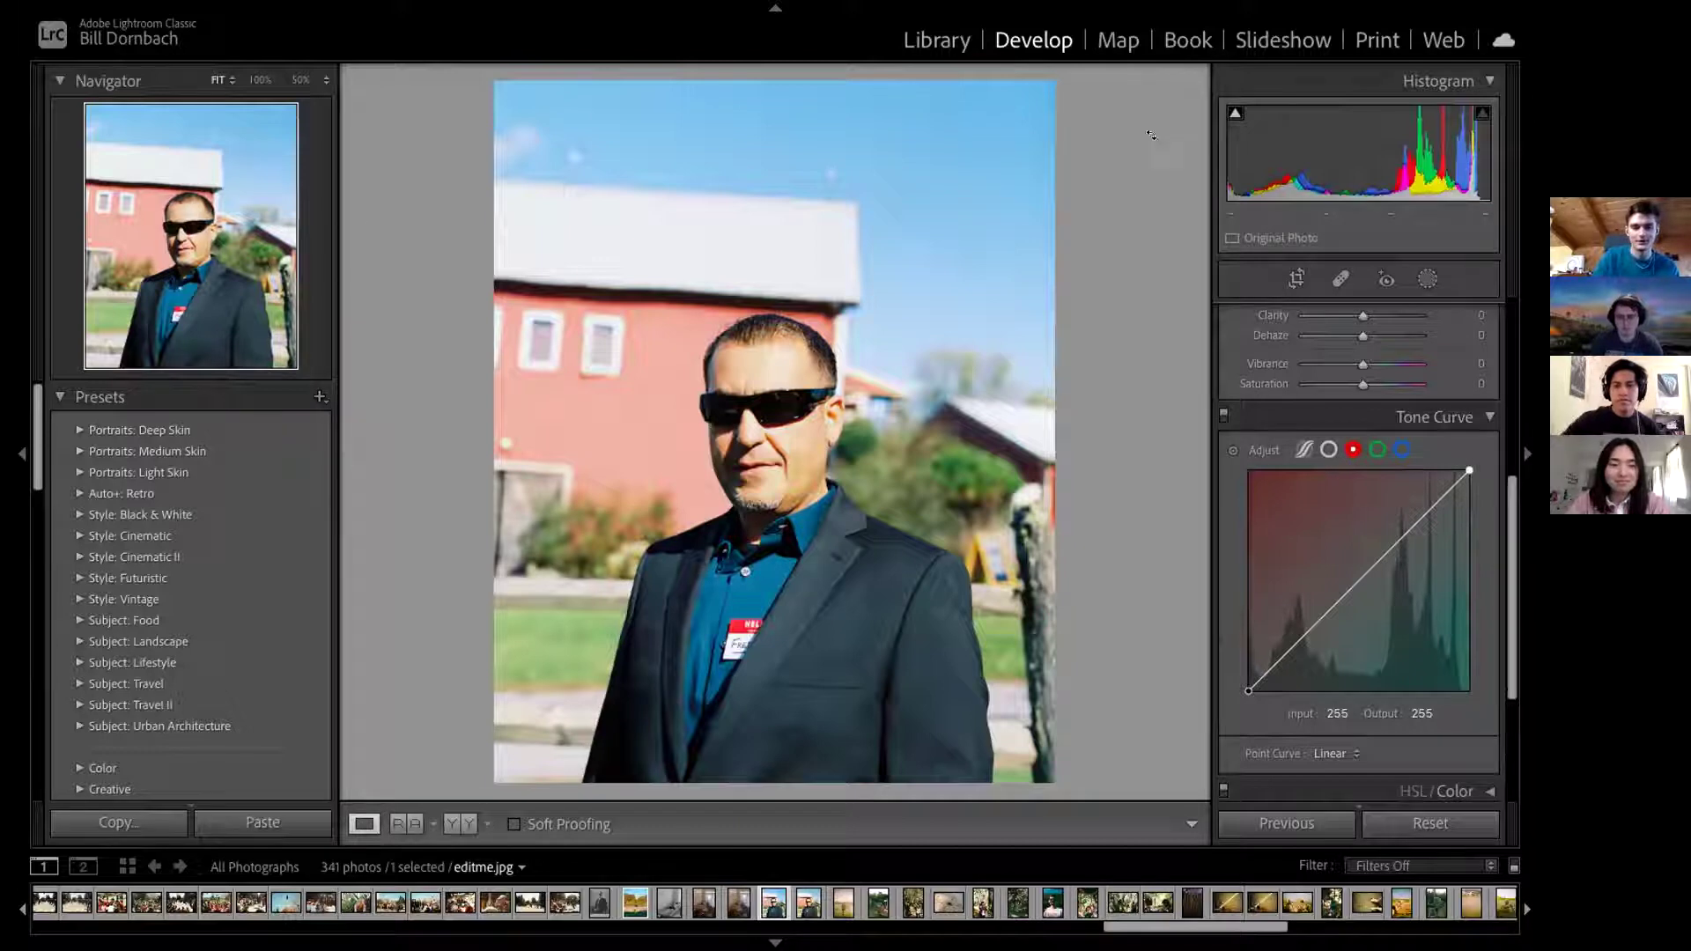
key("r")
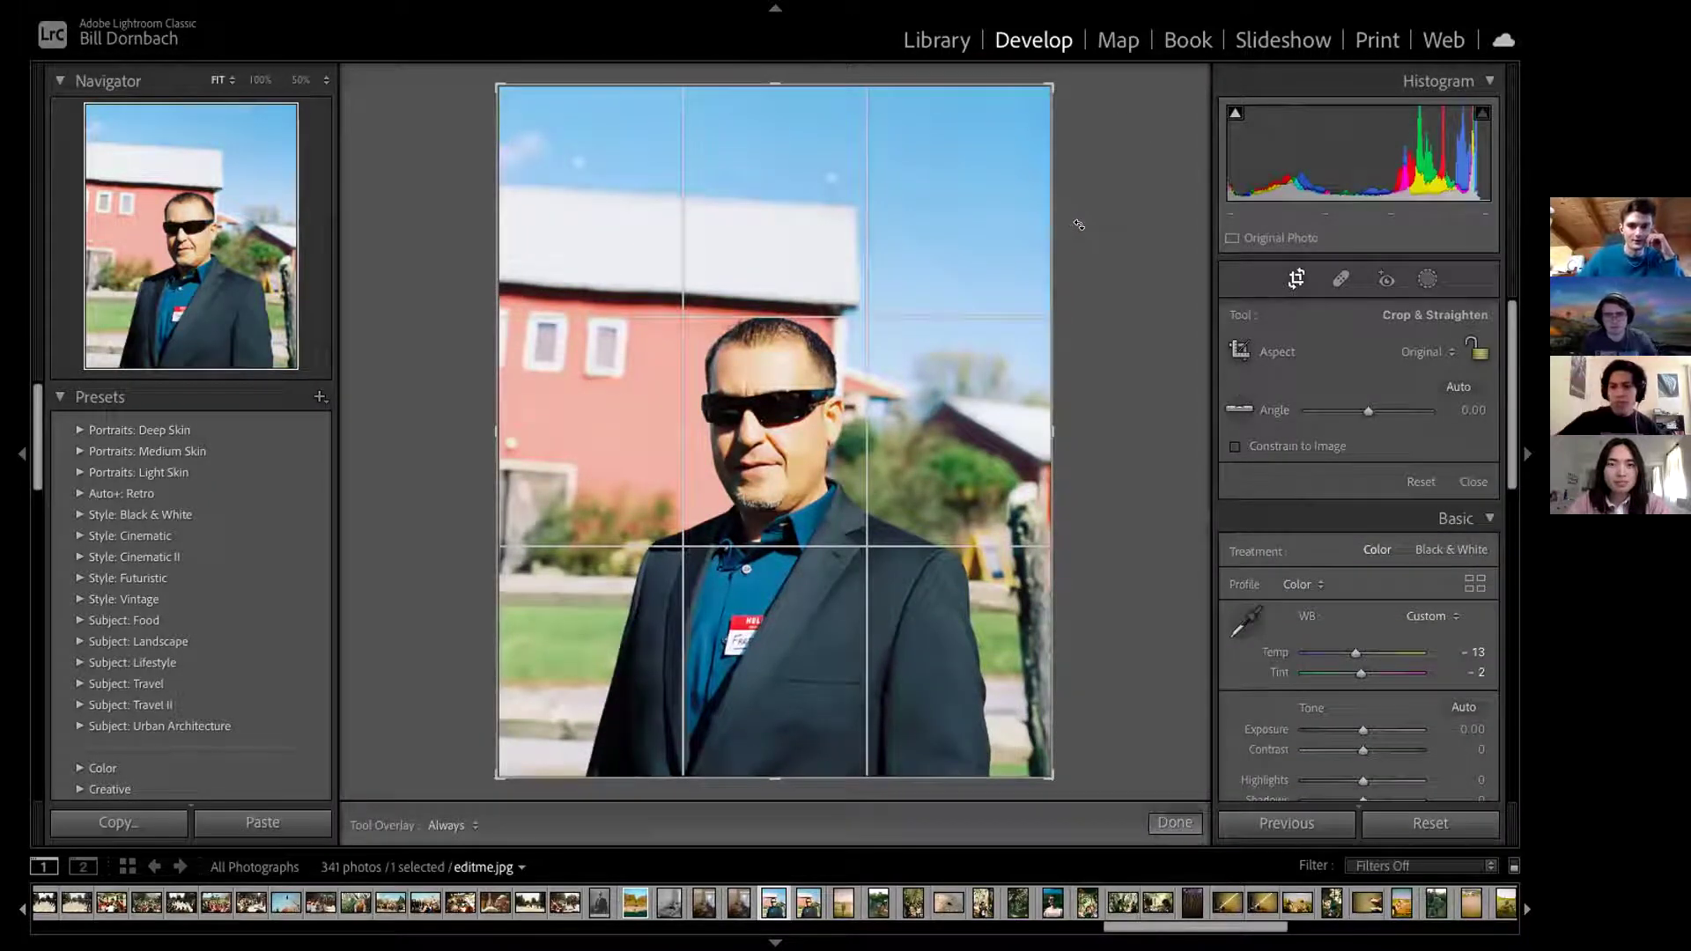
left_click_drag(1080, 219, 1091, 235)
key("Return")
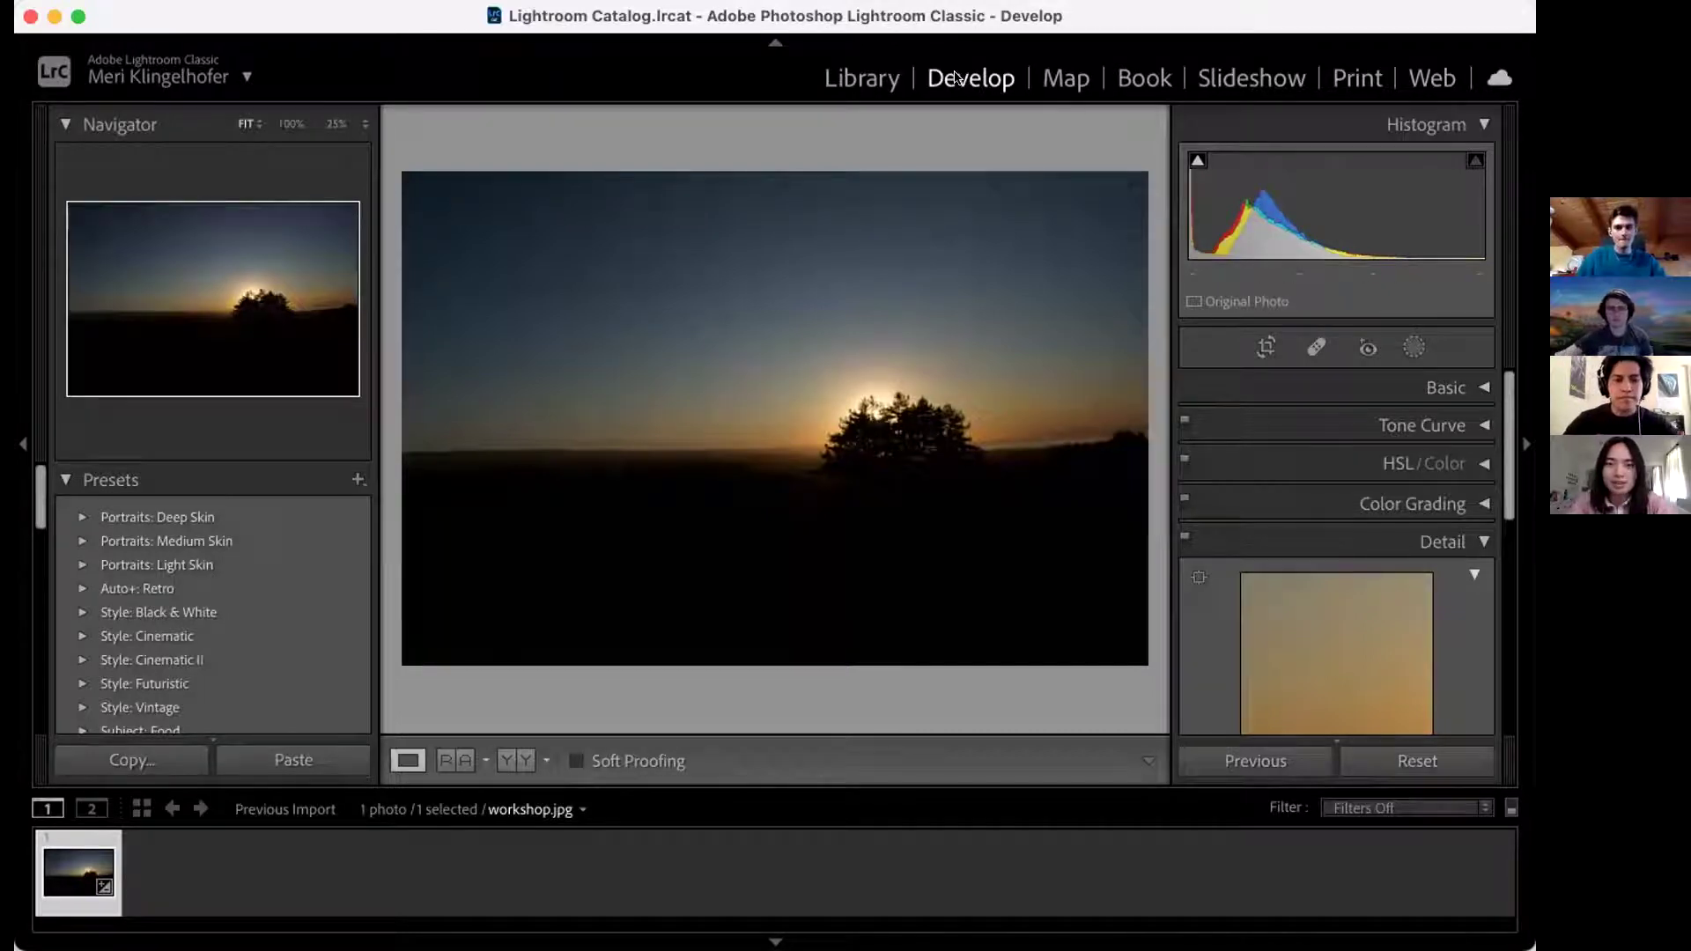
Step: Expand the Basic adjustments for the sunset photo and review the tone and presence sliders
left_click(1449, 388)
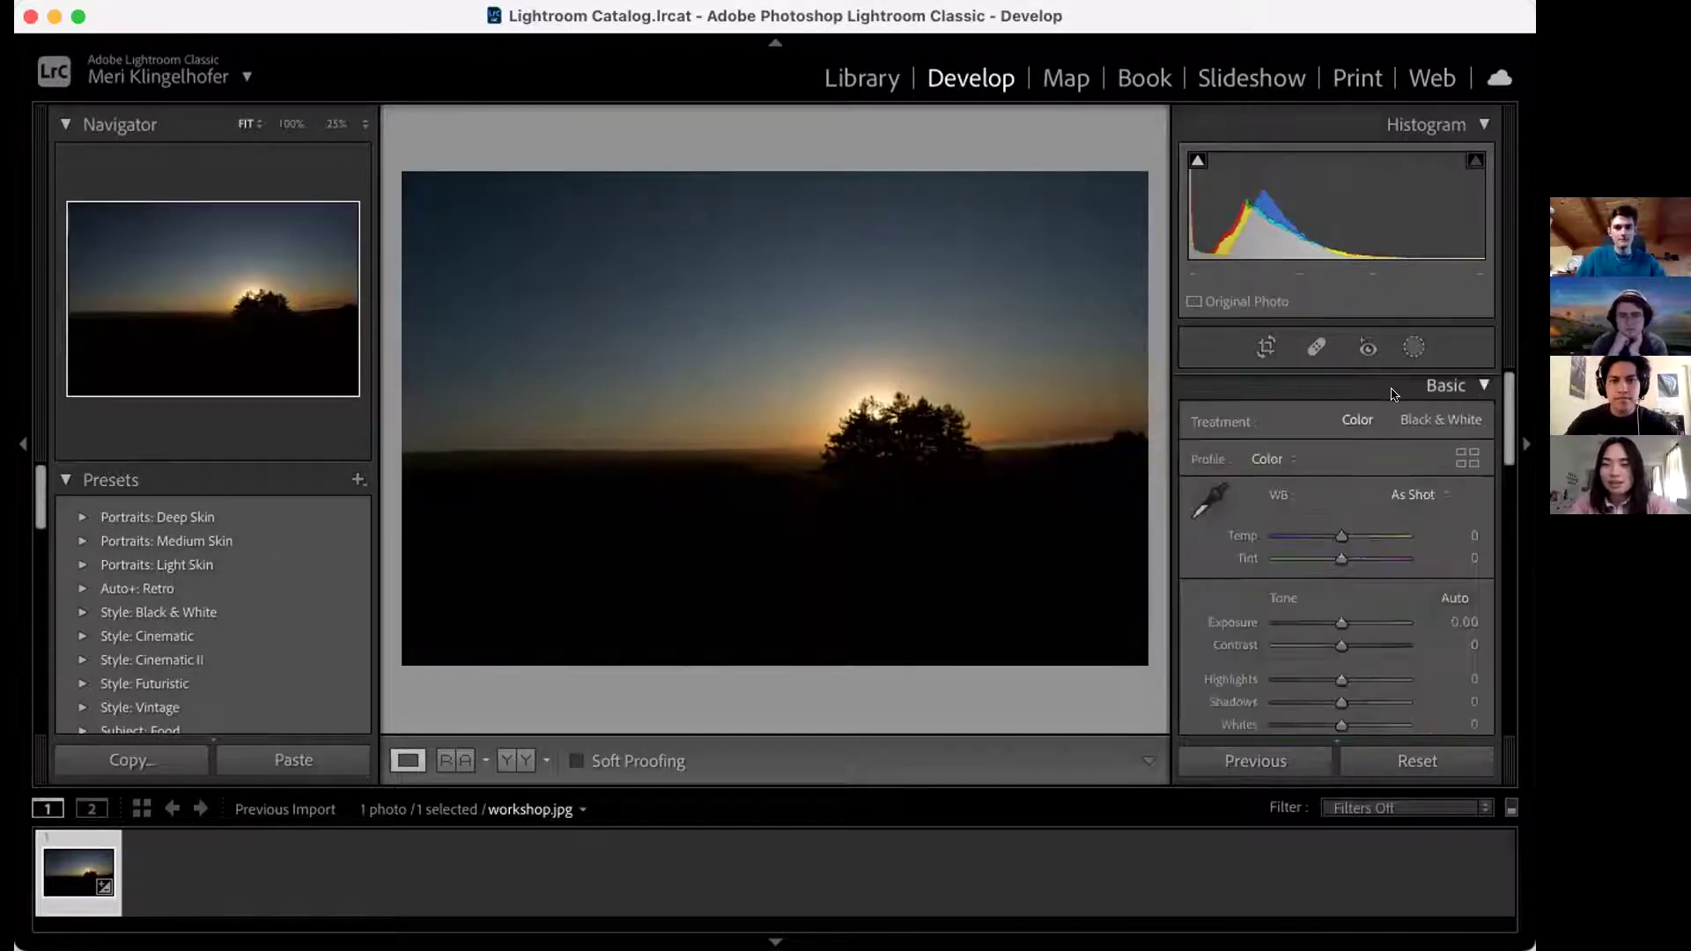
scroll(1295, 487, "down", 10)
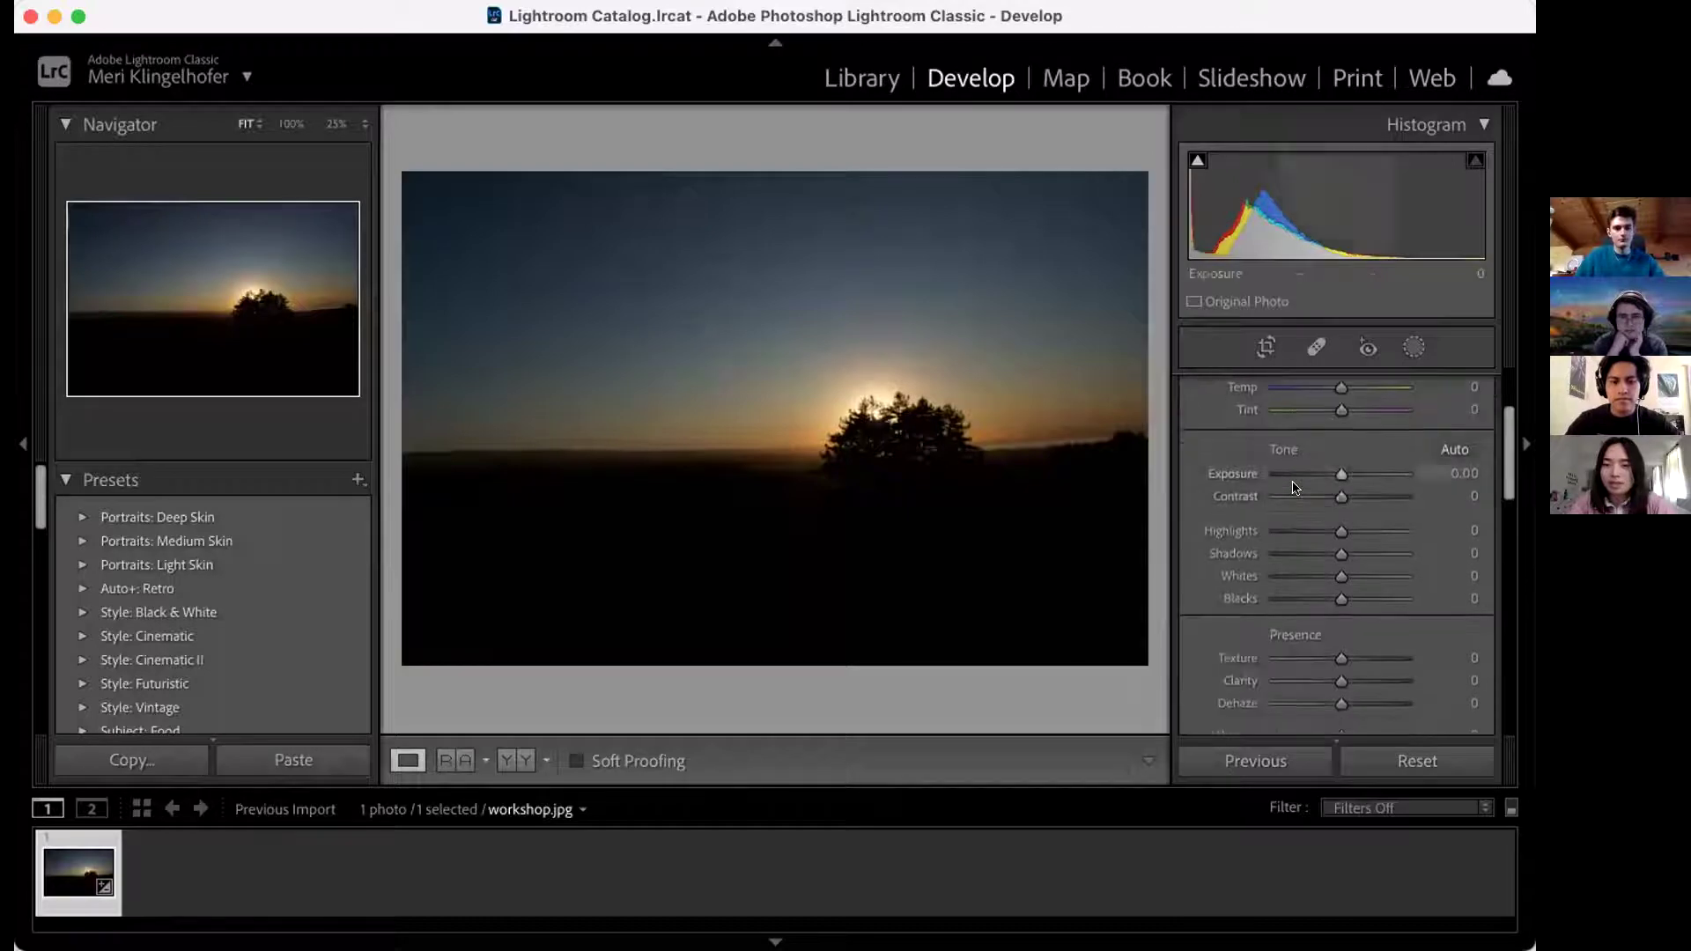
scroll(1295, 487, "up", 8)
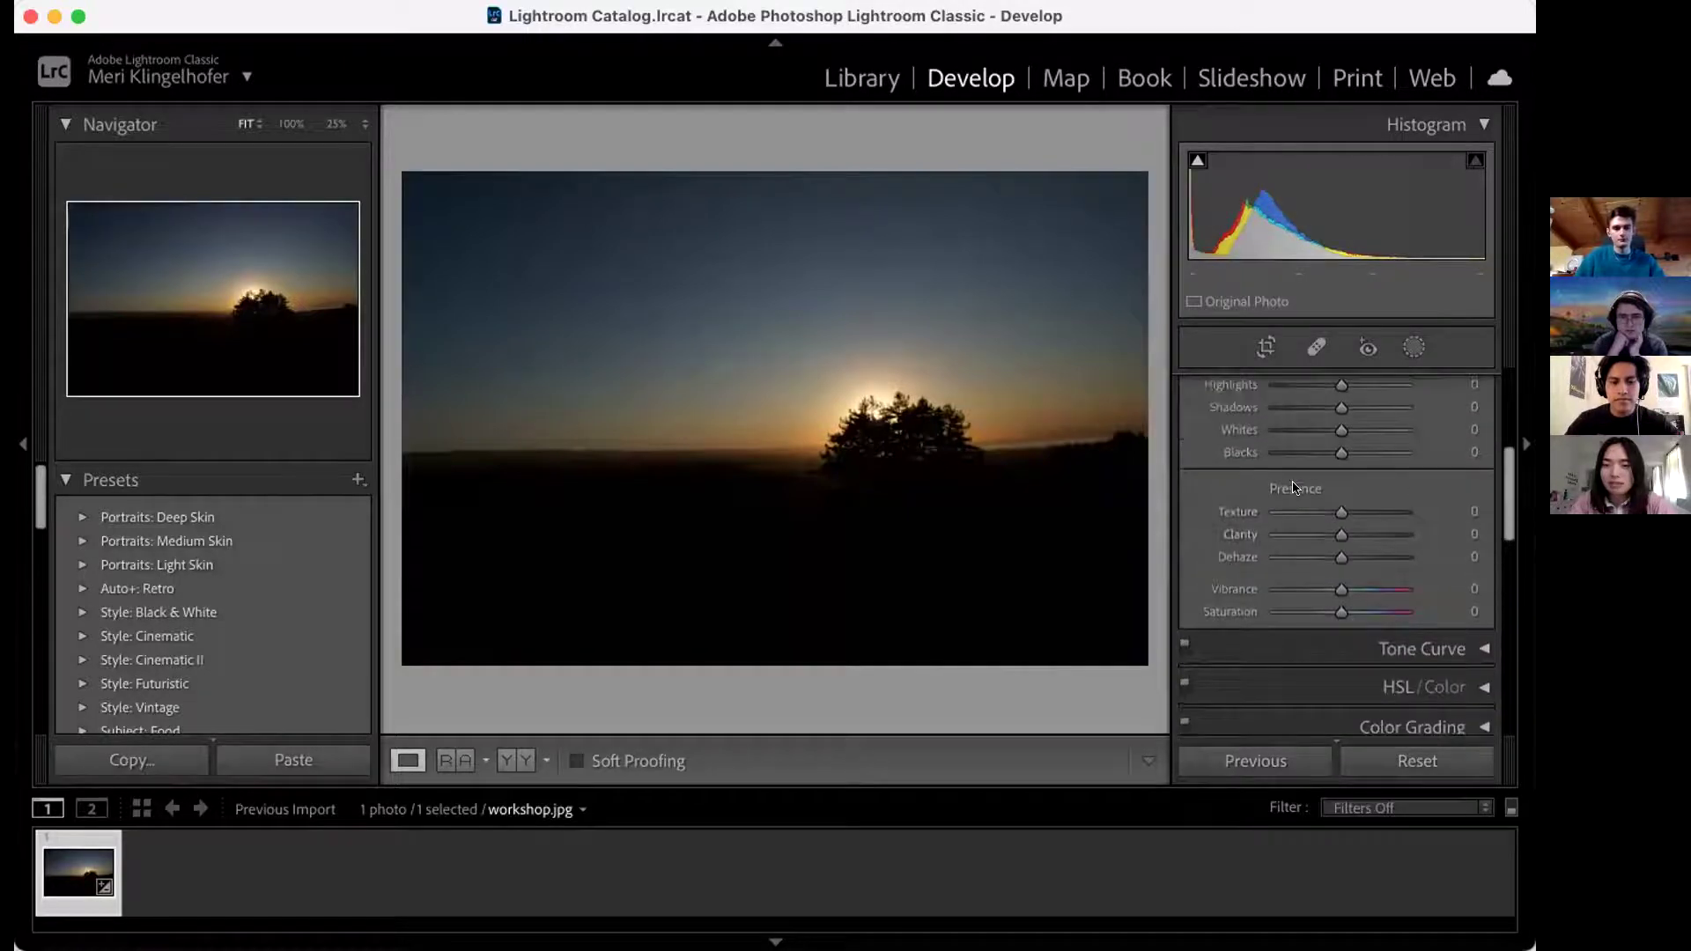
Step: Zoom in on the sunset sky and enlarge the existing healing spot to size 81
left_click(1316, 347)
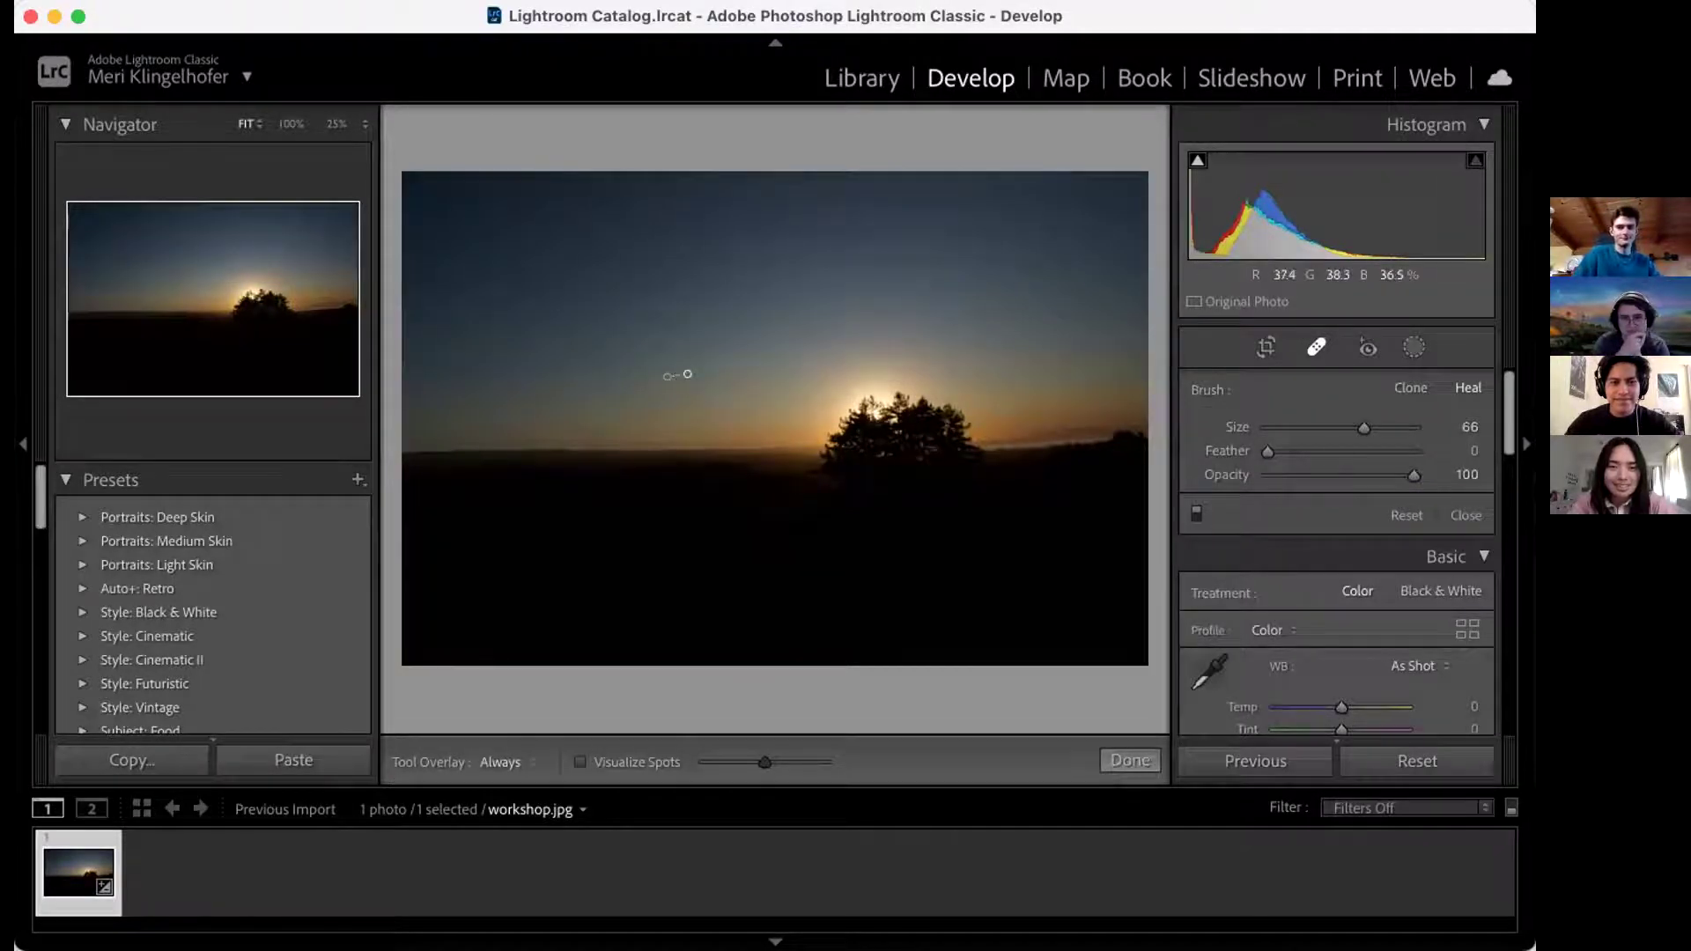
key("super+equal")
left_click(731, 397)
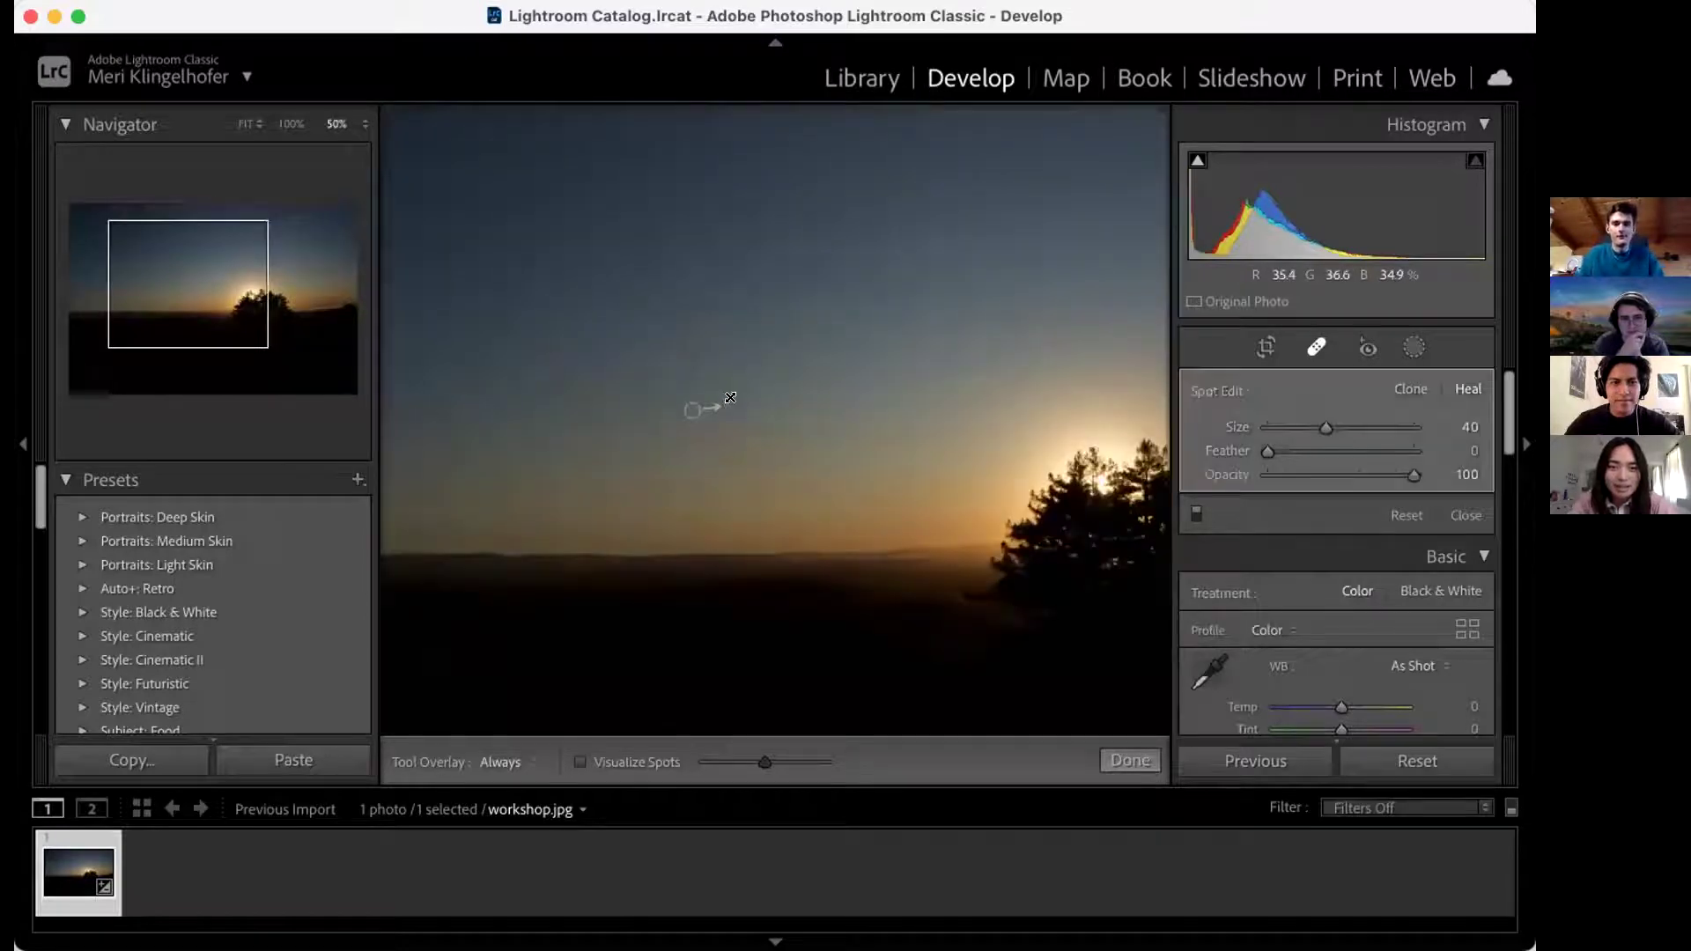
left_click_drag(730, 398, 765, 358)
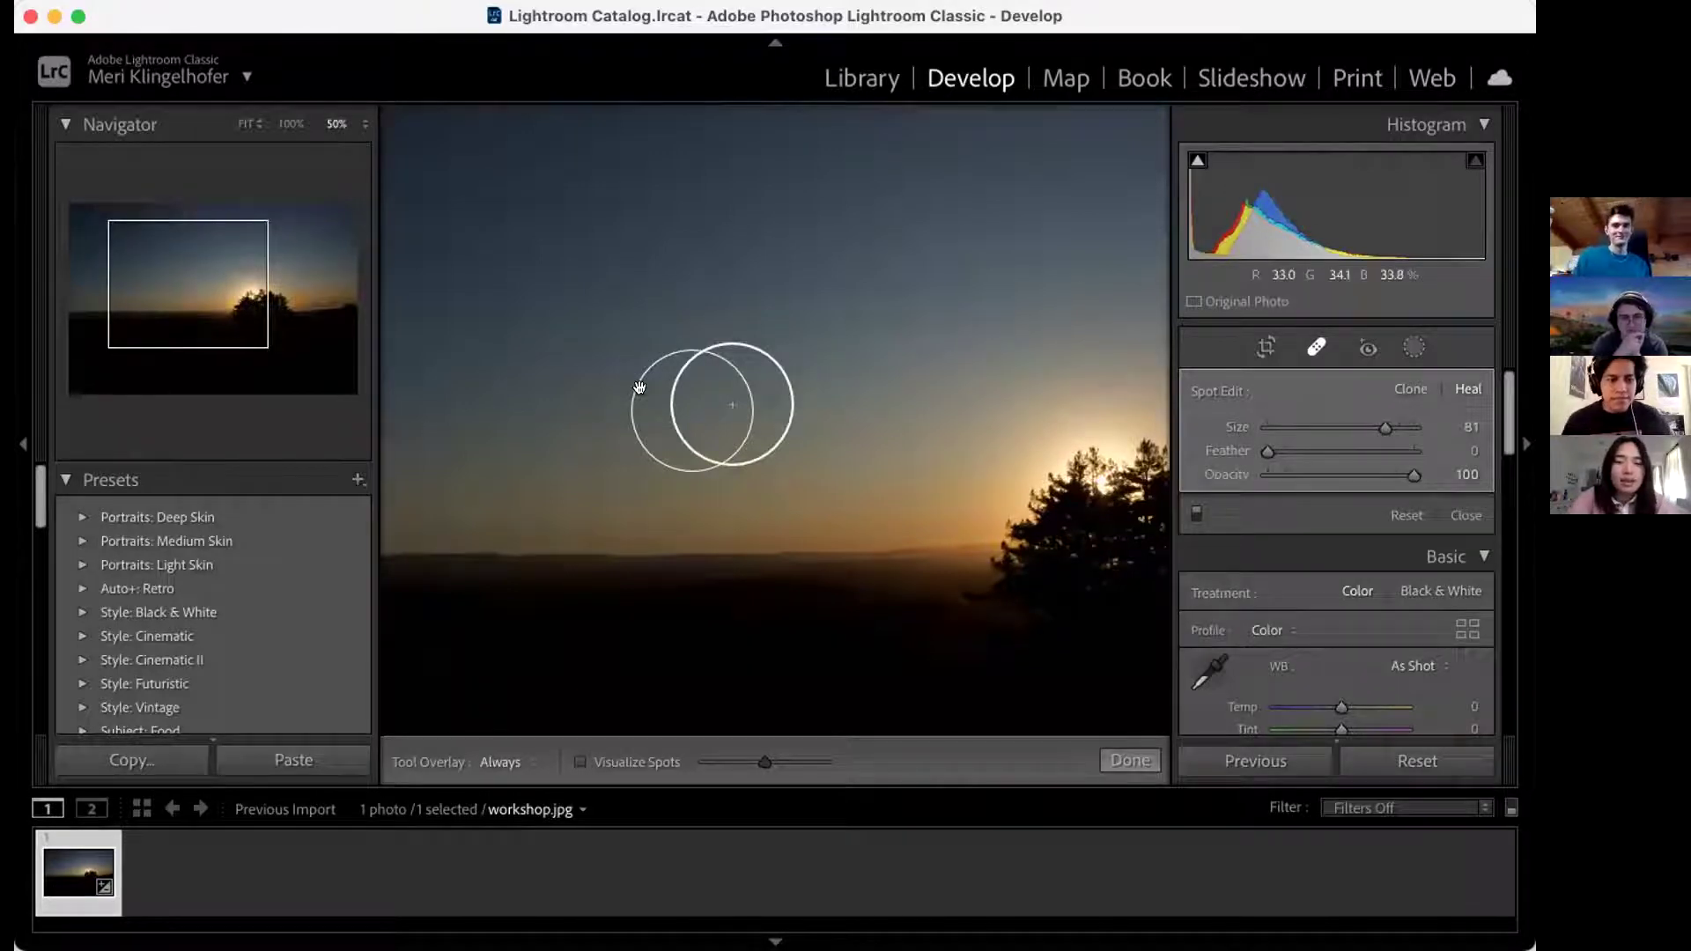
Step: Leave the healing tool and check the healed sky area zoomed out and at 50%
key("Delete")
key("q")
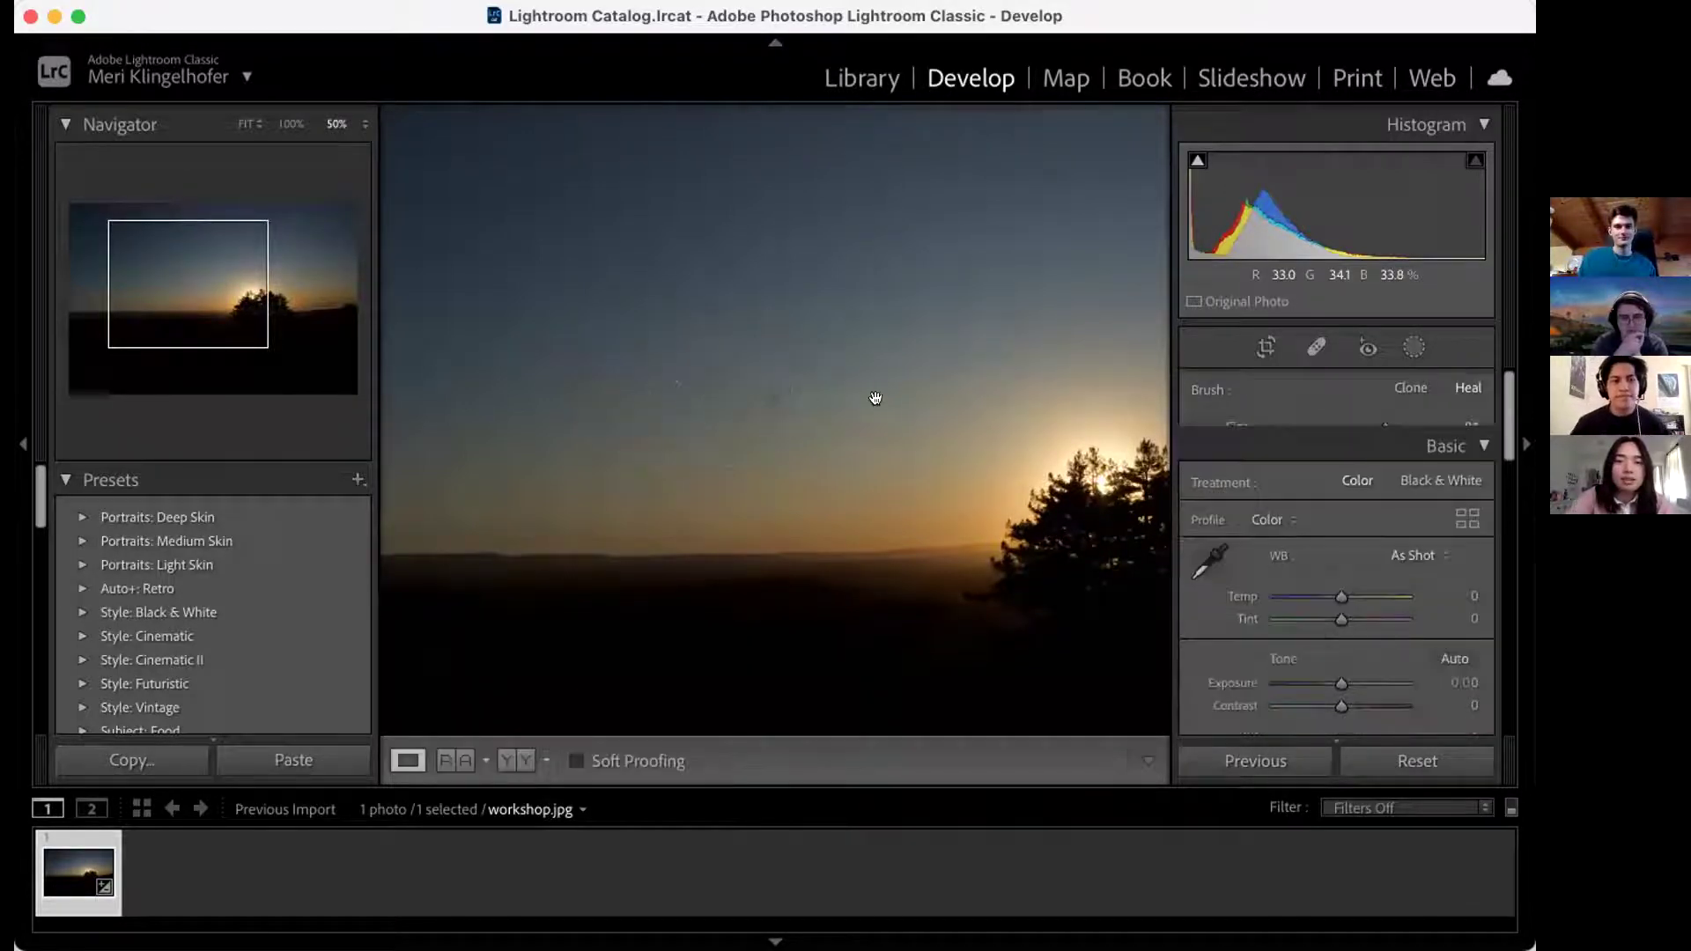
key("super+minus")
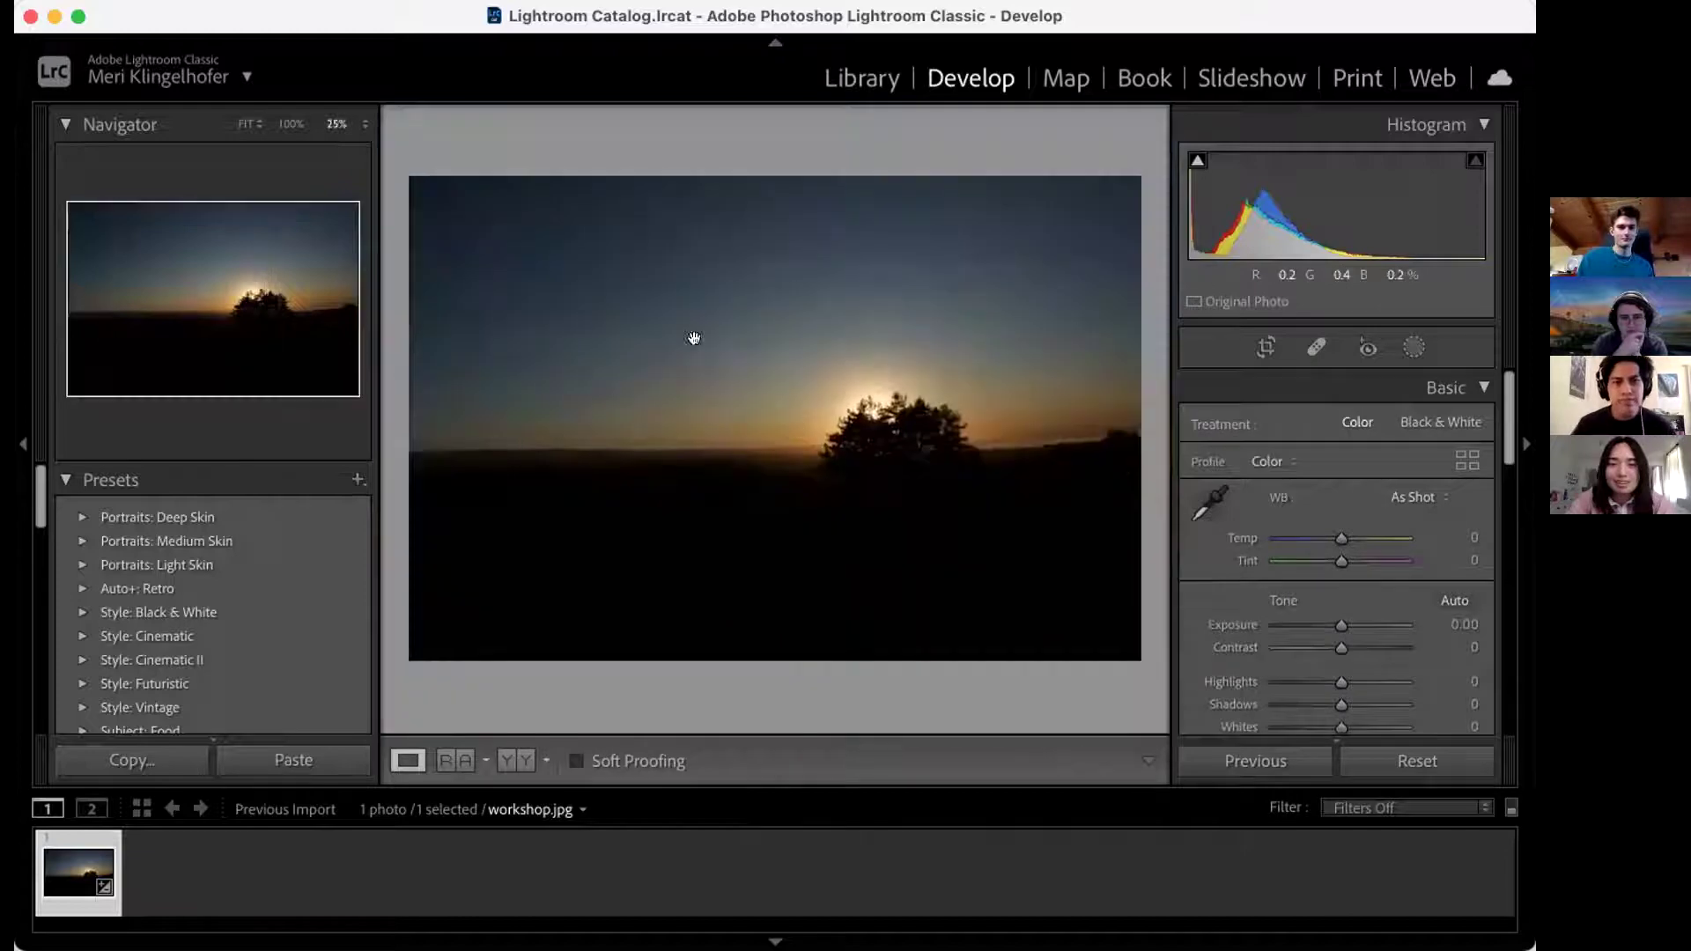
left_click(731, 375)
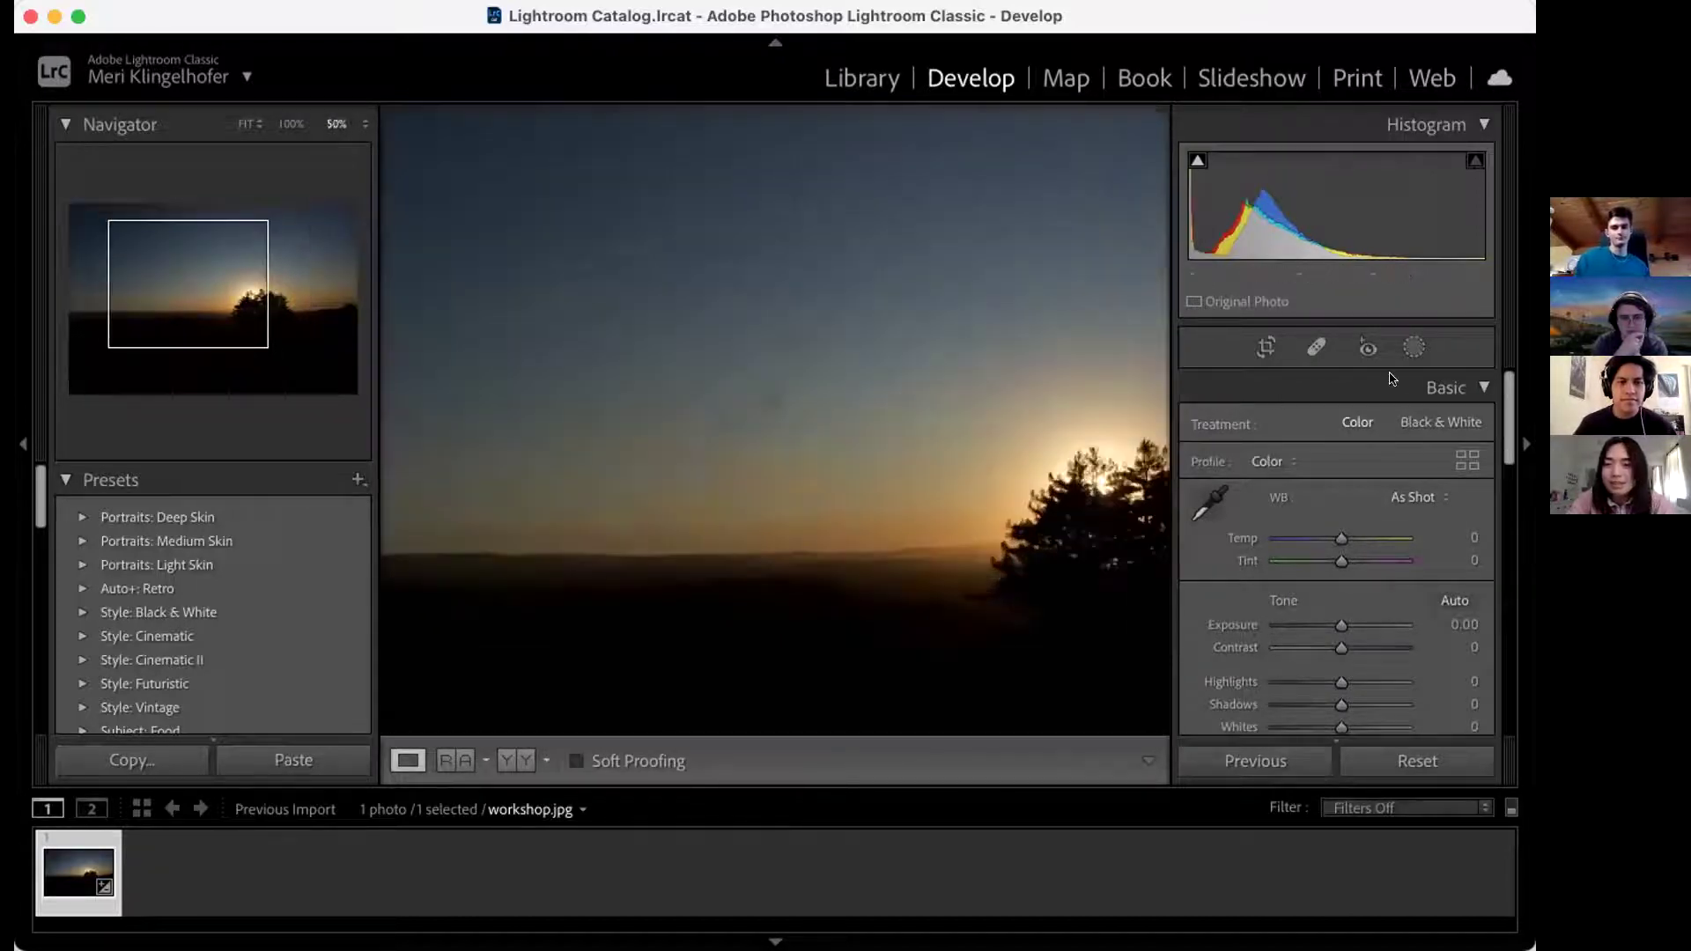
Step: Reduce the healing brush size to 69 and shrink the existing sky spot to size 58
left_click(1317, 345)
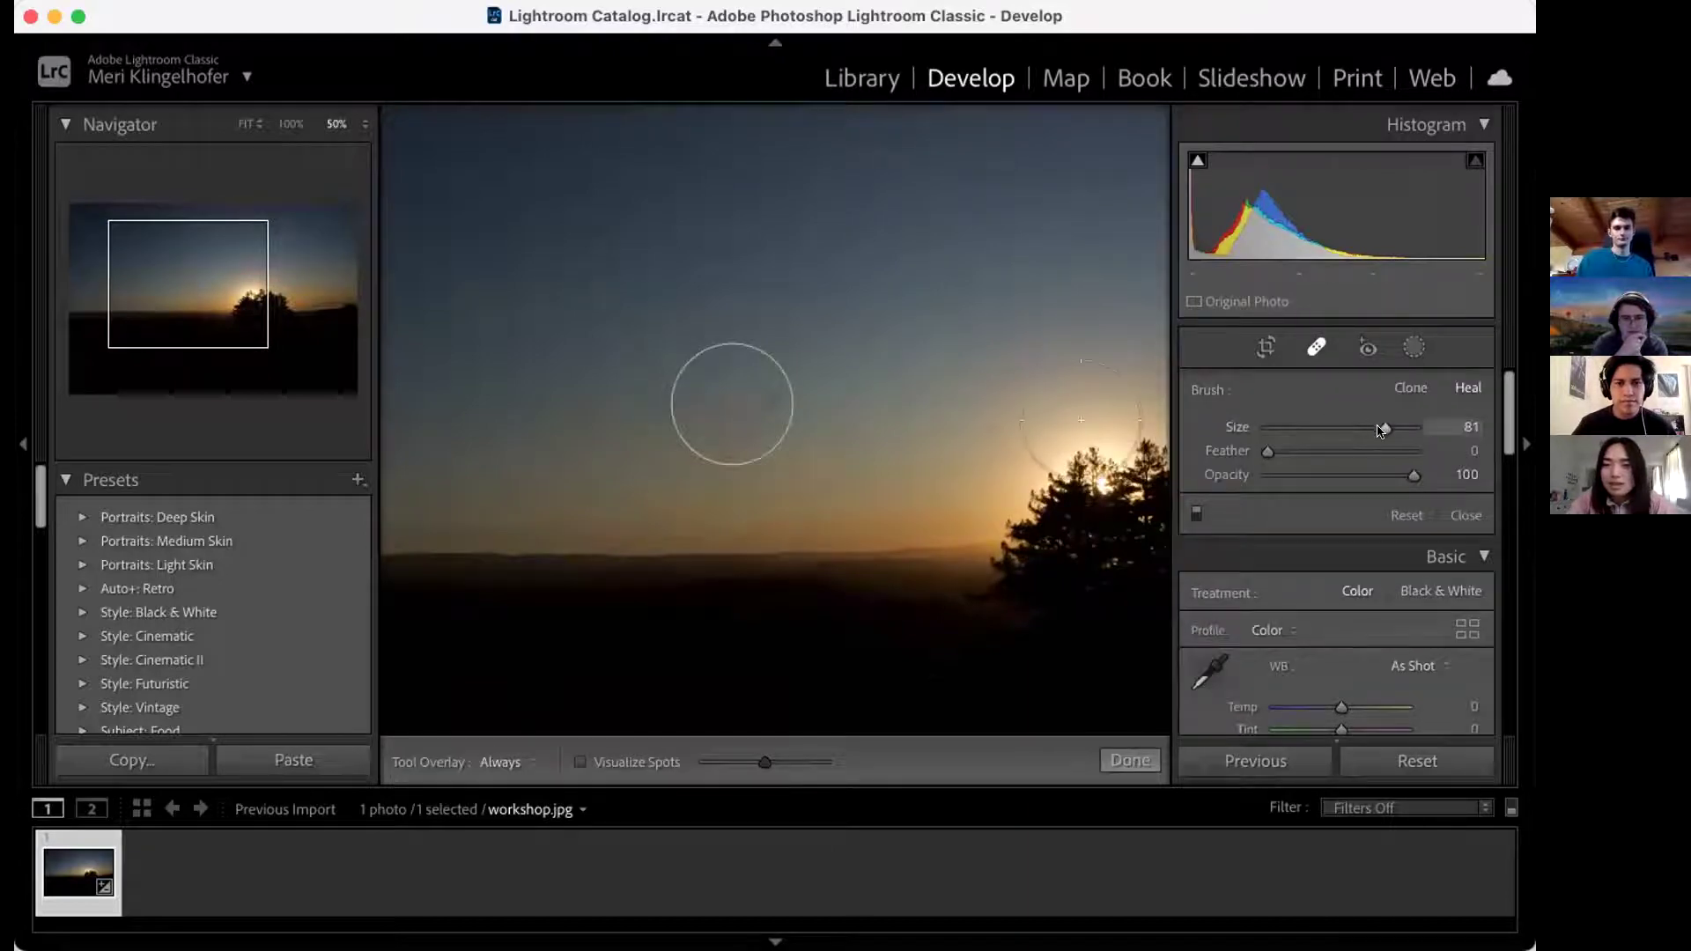
left_click_drag(1379, 430, 1351, 431)
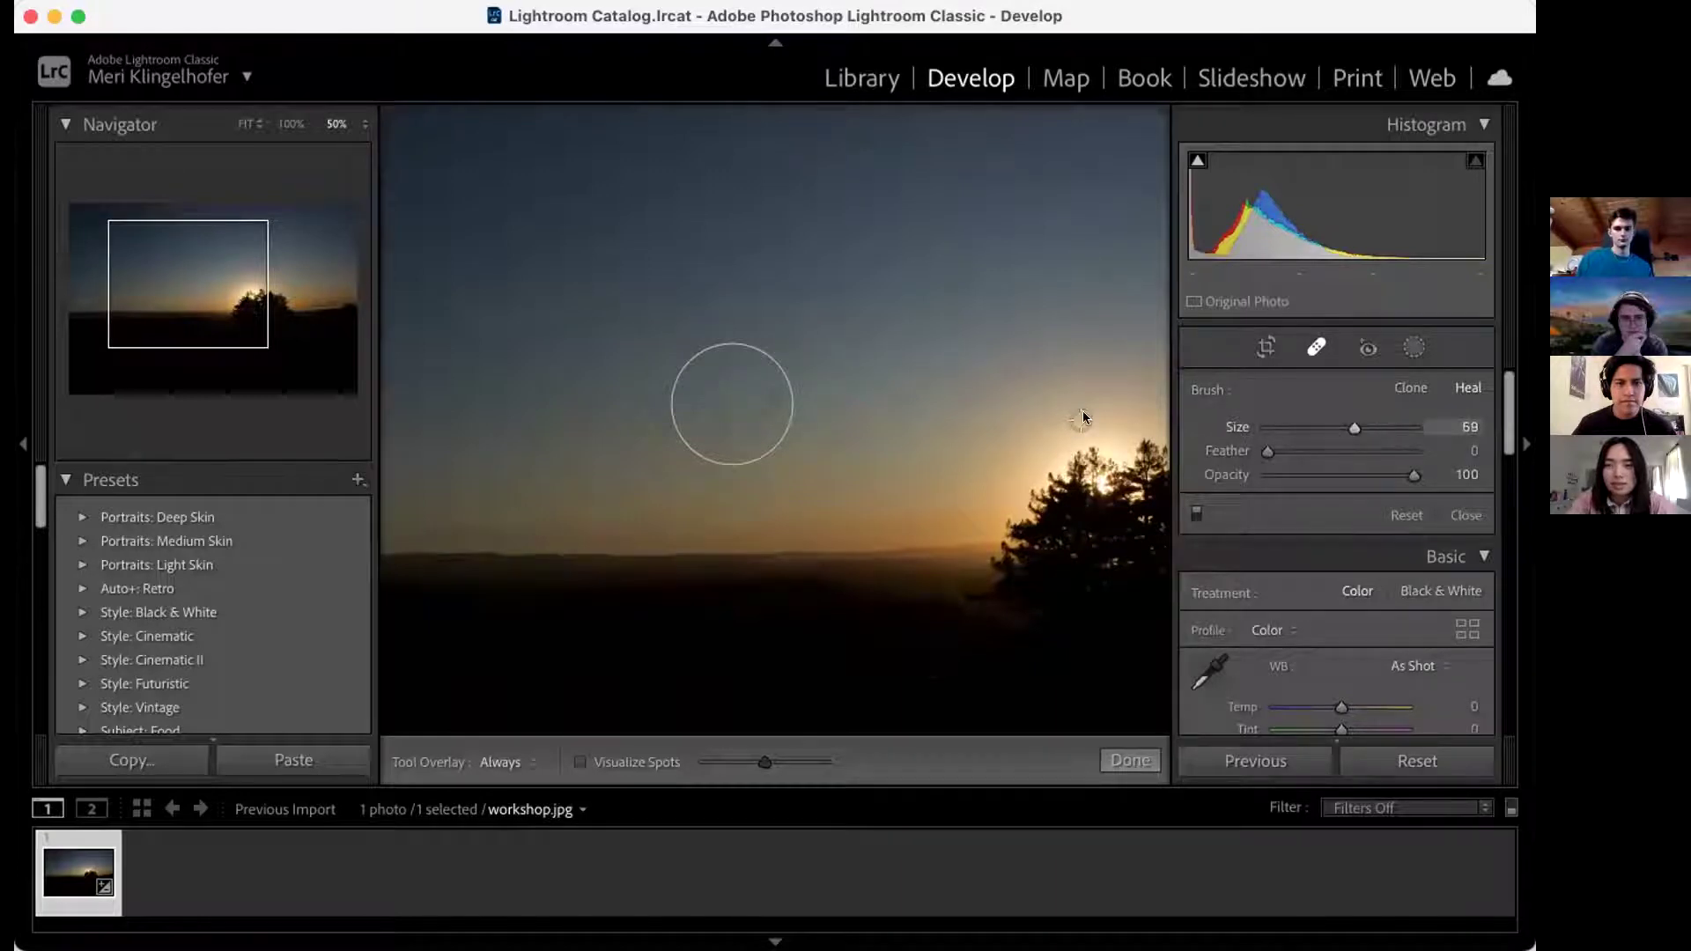
left_click(741, 394)
left_click(741, 394)
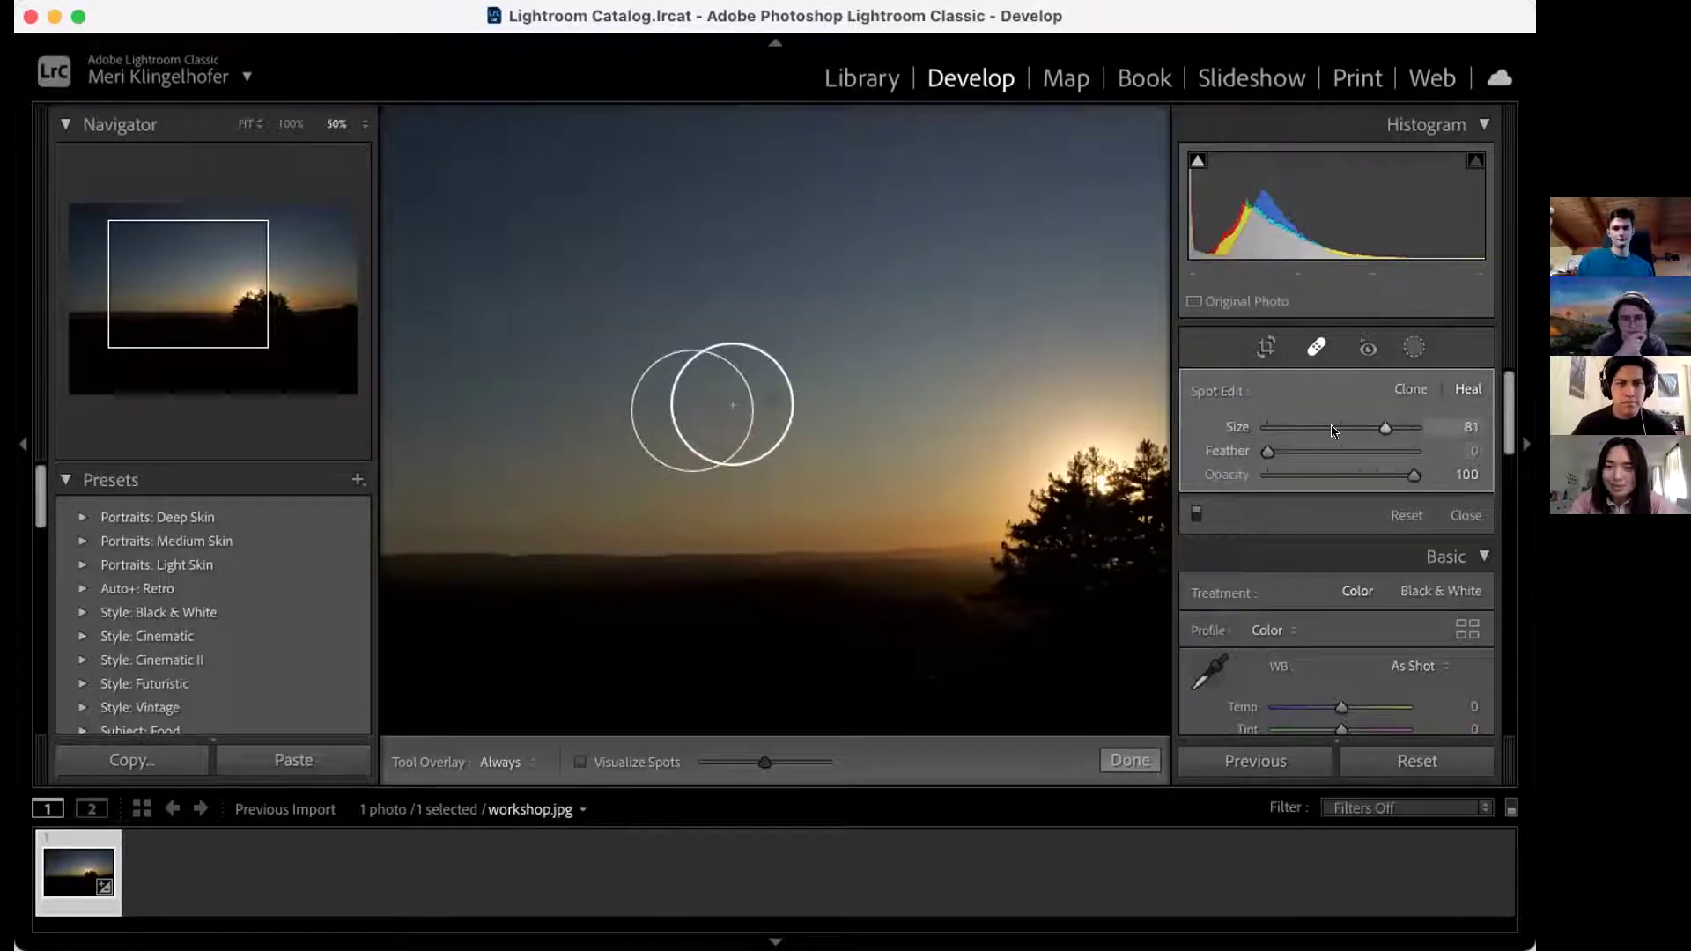
left_click_drag(1332, 429, 1357, 430)
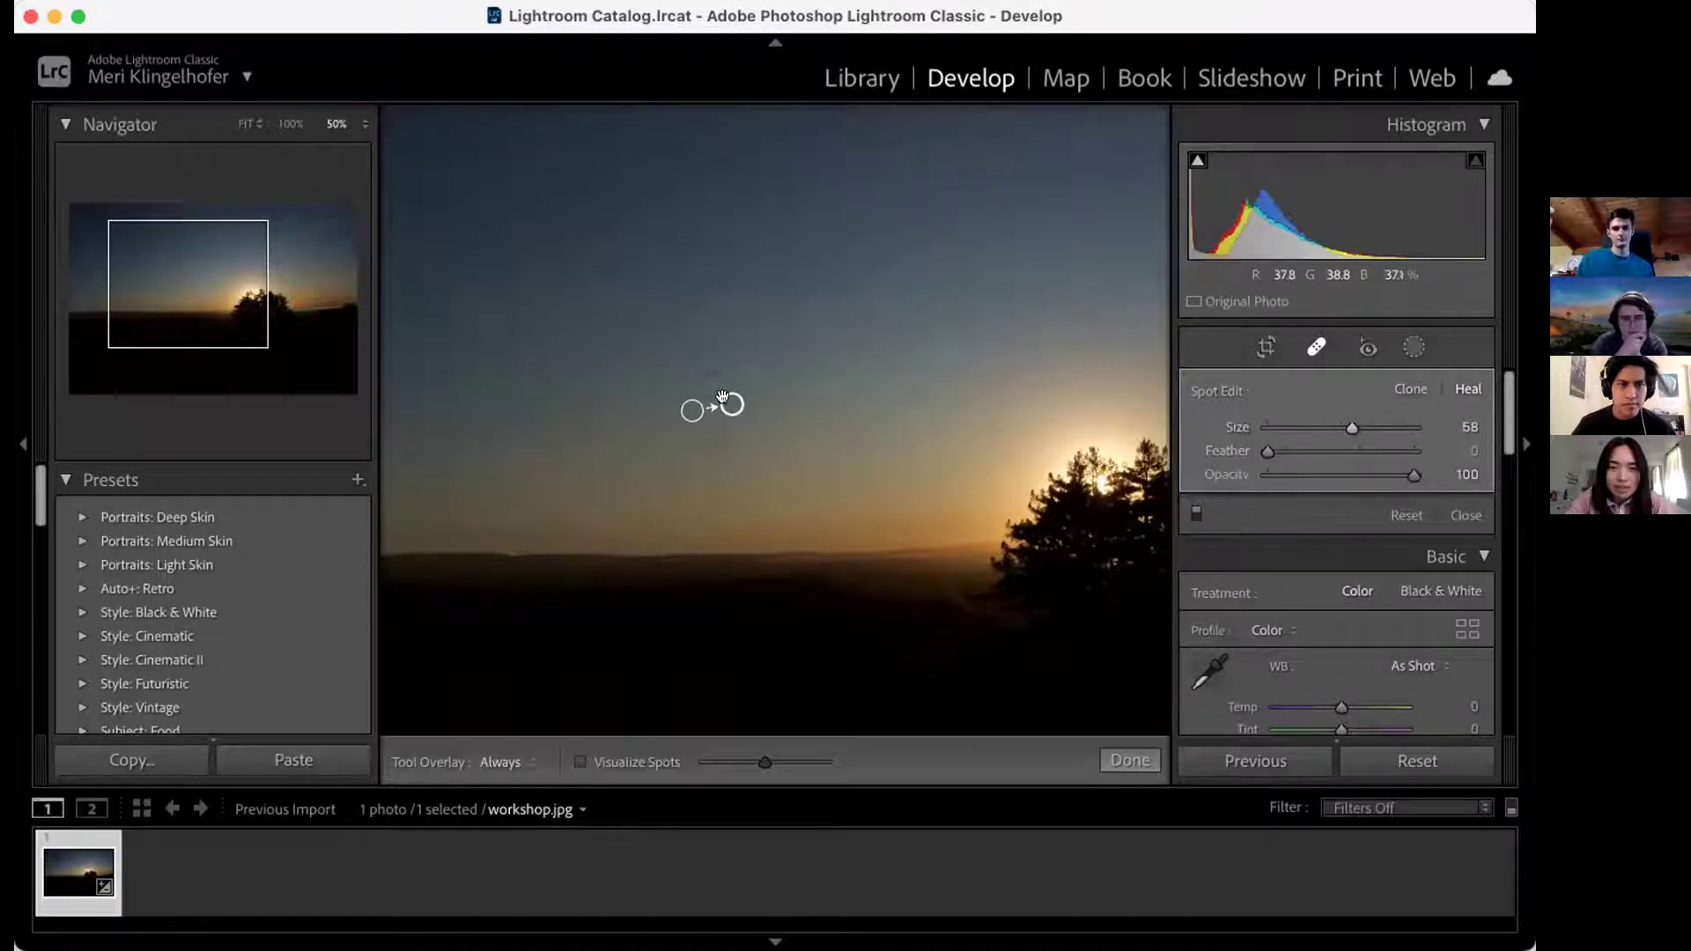
Step: Shift the sky healing spot slightly and move its source to clear sky farther to its left
mouse_move(731, 412)
left_mouse_down()
mouse_move(702, 423)
mouse_move(728, 398)
left_mouse_up()
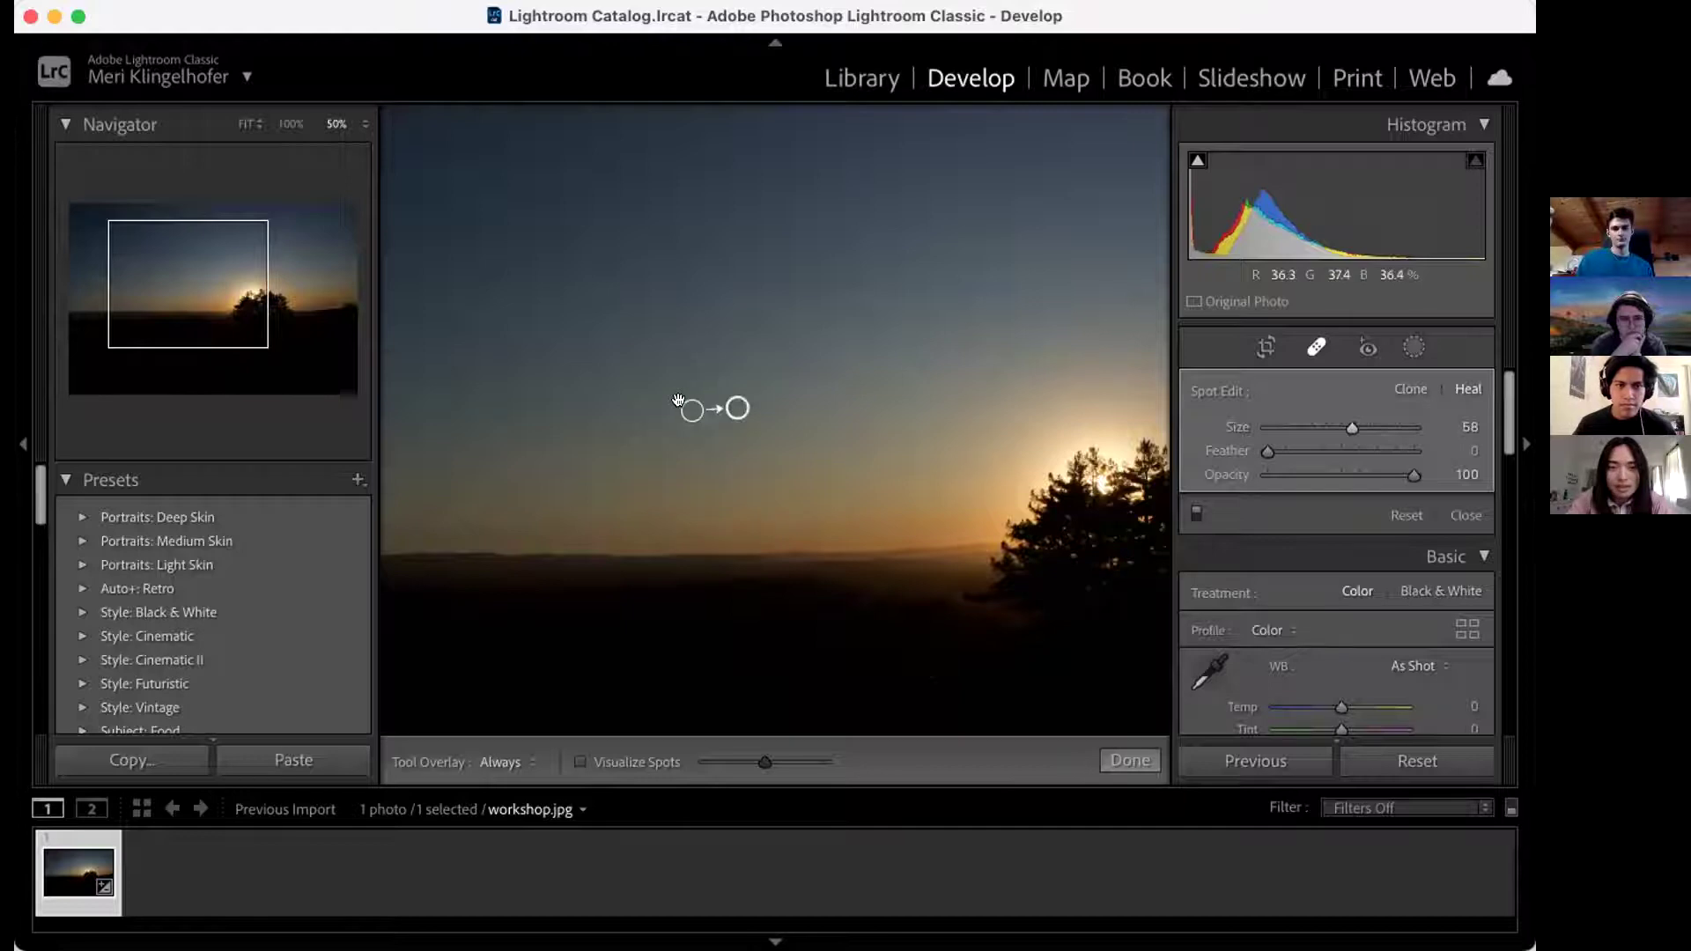
mouse_move(678, 401)
left_mouse_down()
mouse_move(670, 340)
mouse_move(601, 341)
left_mouse_up()
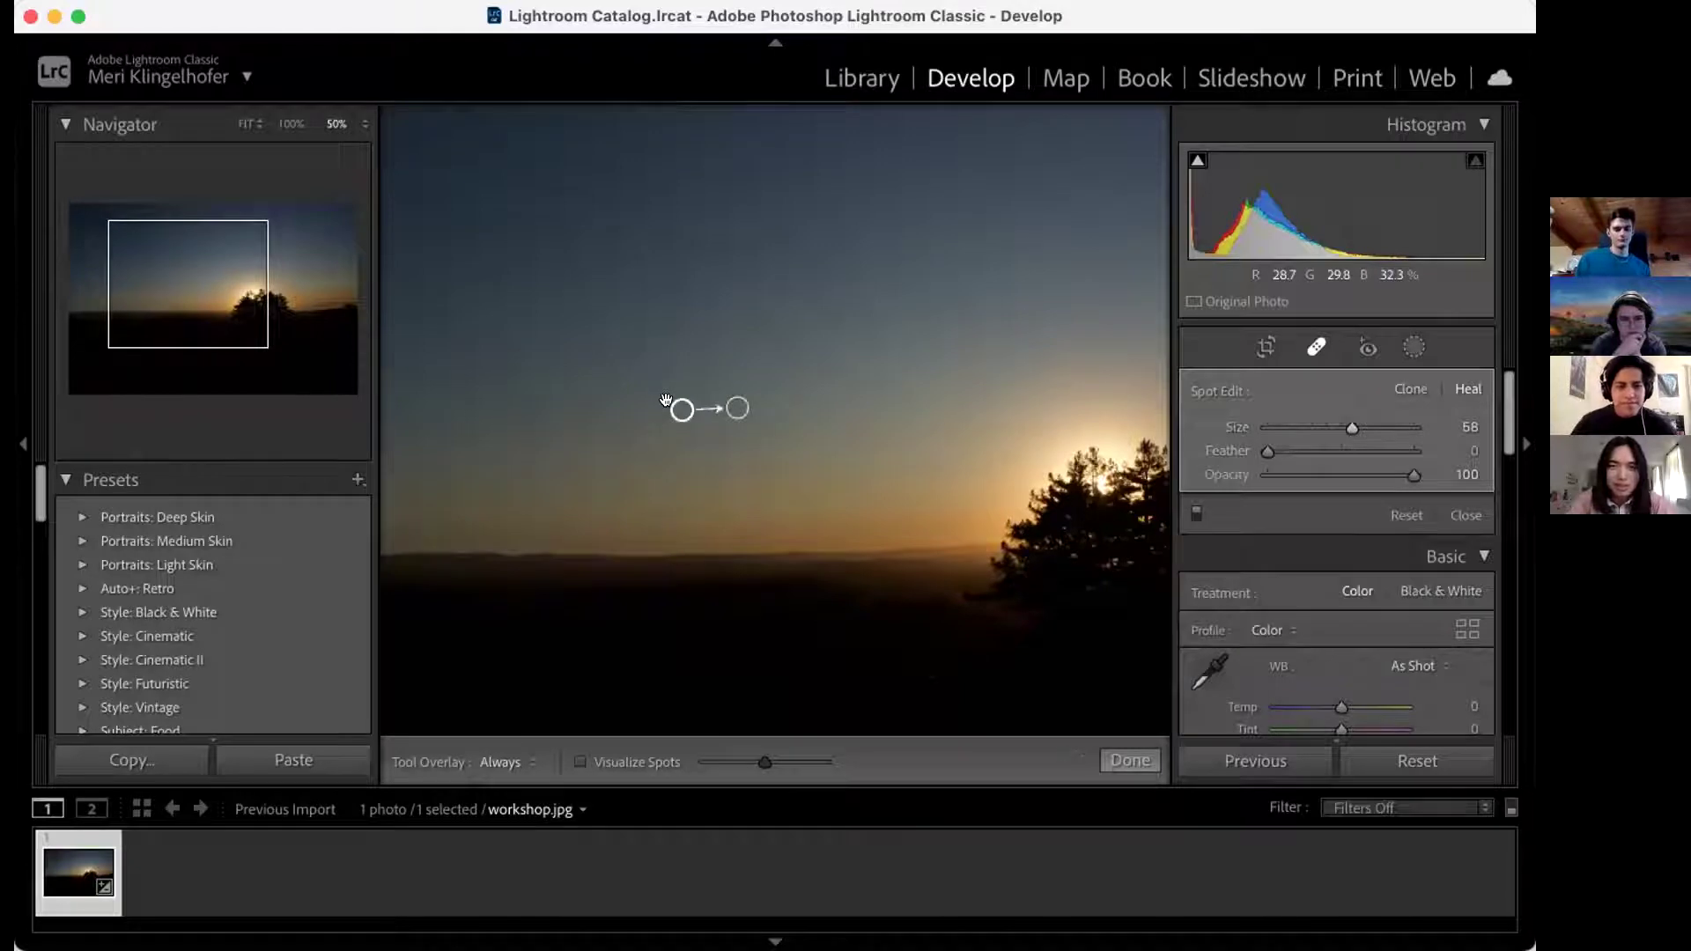
mouse_move(666, 399)
left_mouse_down()
mouse_move(645, 204)
mouse_move(472, 185)
left_mouse_up()
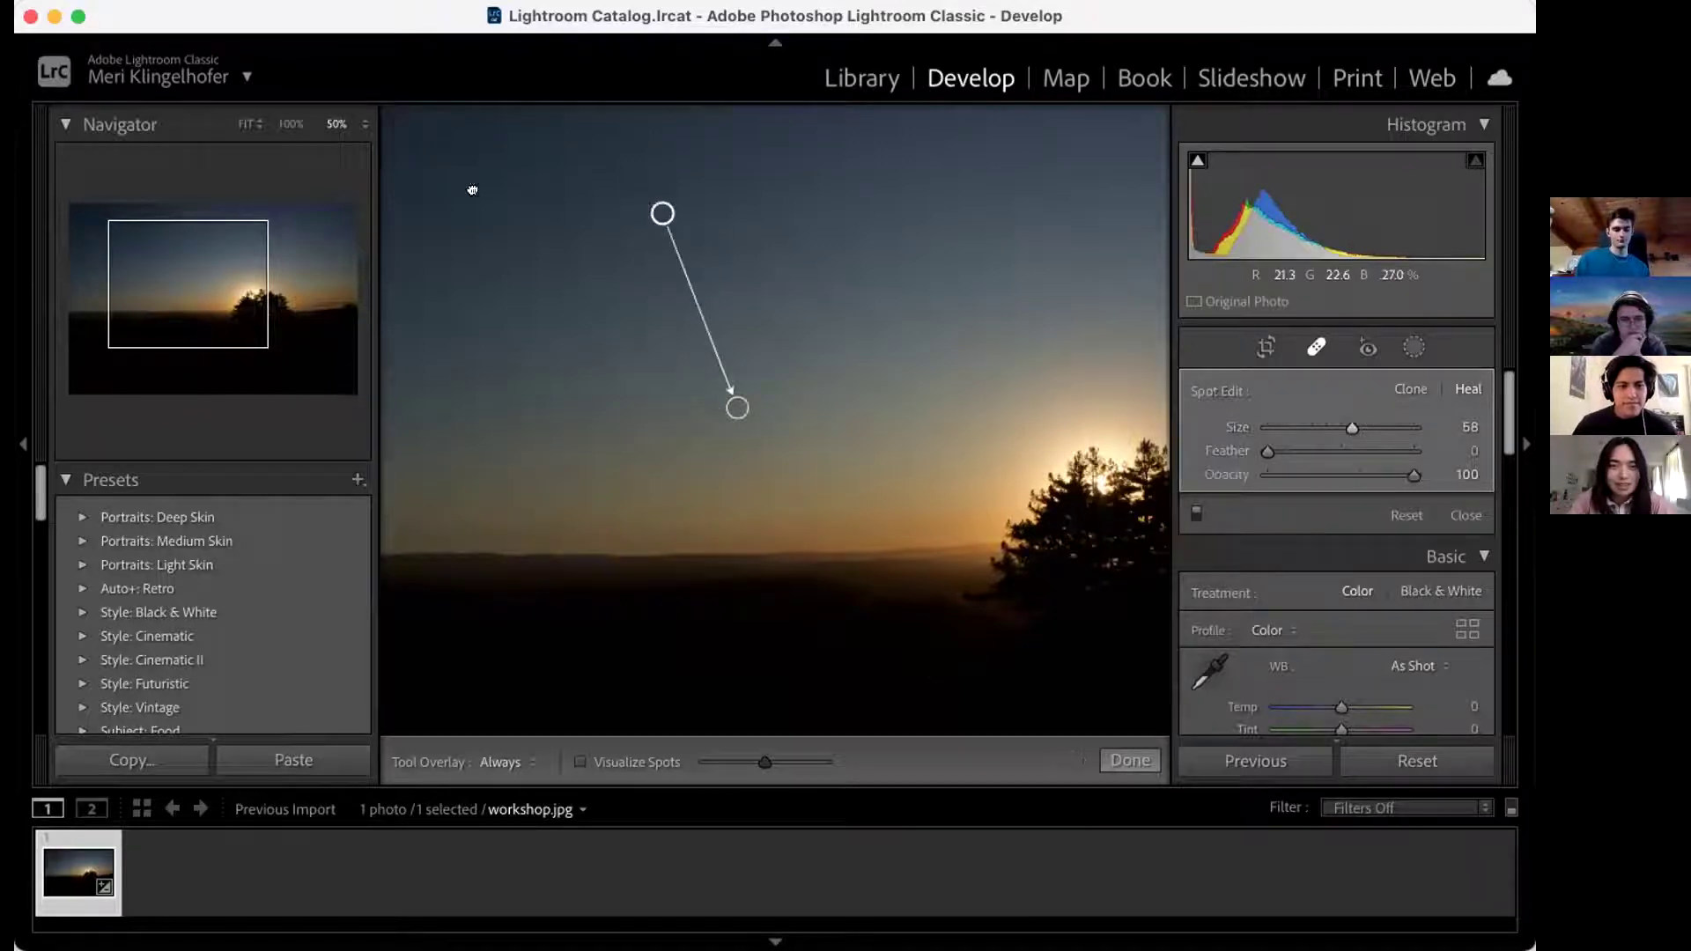
mouse_move(676, 358)
left_mouse_down()
mouse_move(856, 517)
mouse_move(966, 512)
mouse_move(661, 408)
left_mouse_up()
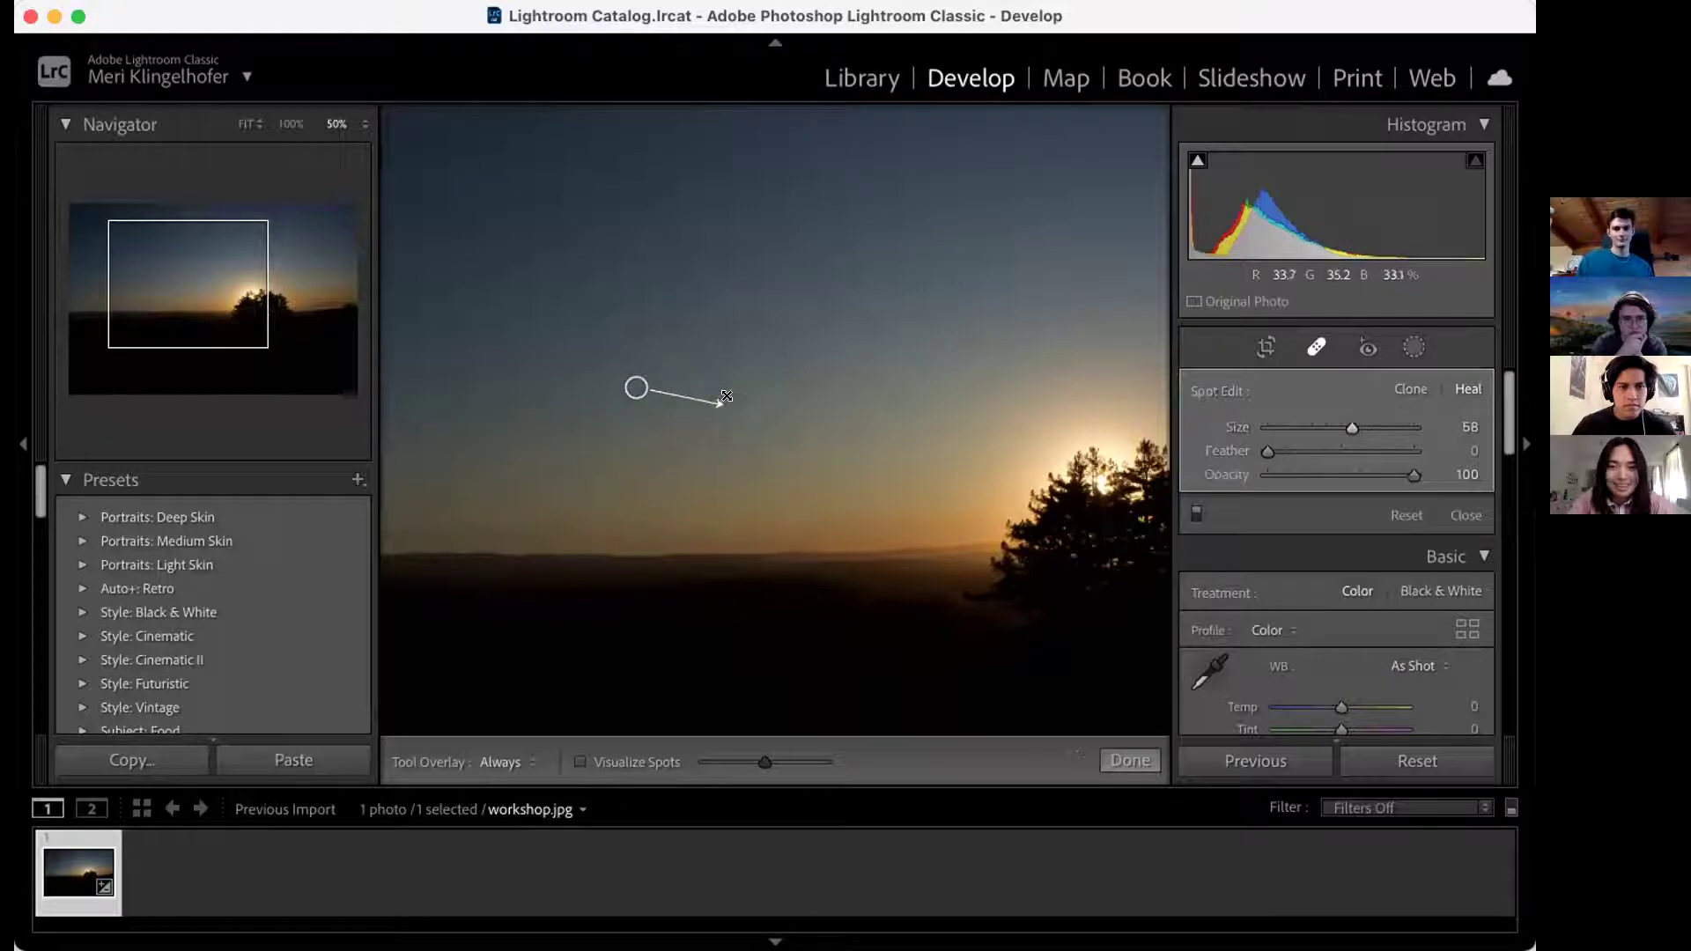
Step: Try the sky healing spot at sizes 54 and 59, and set it to 69
scroll(726, 396, "down", 2)
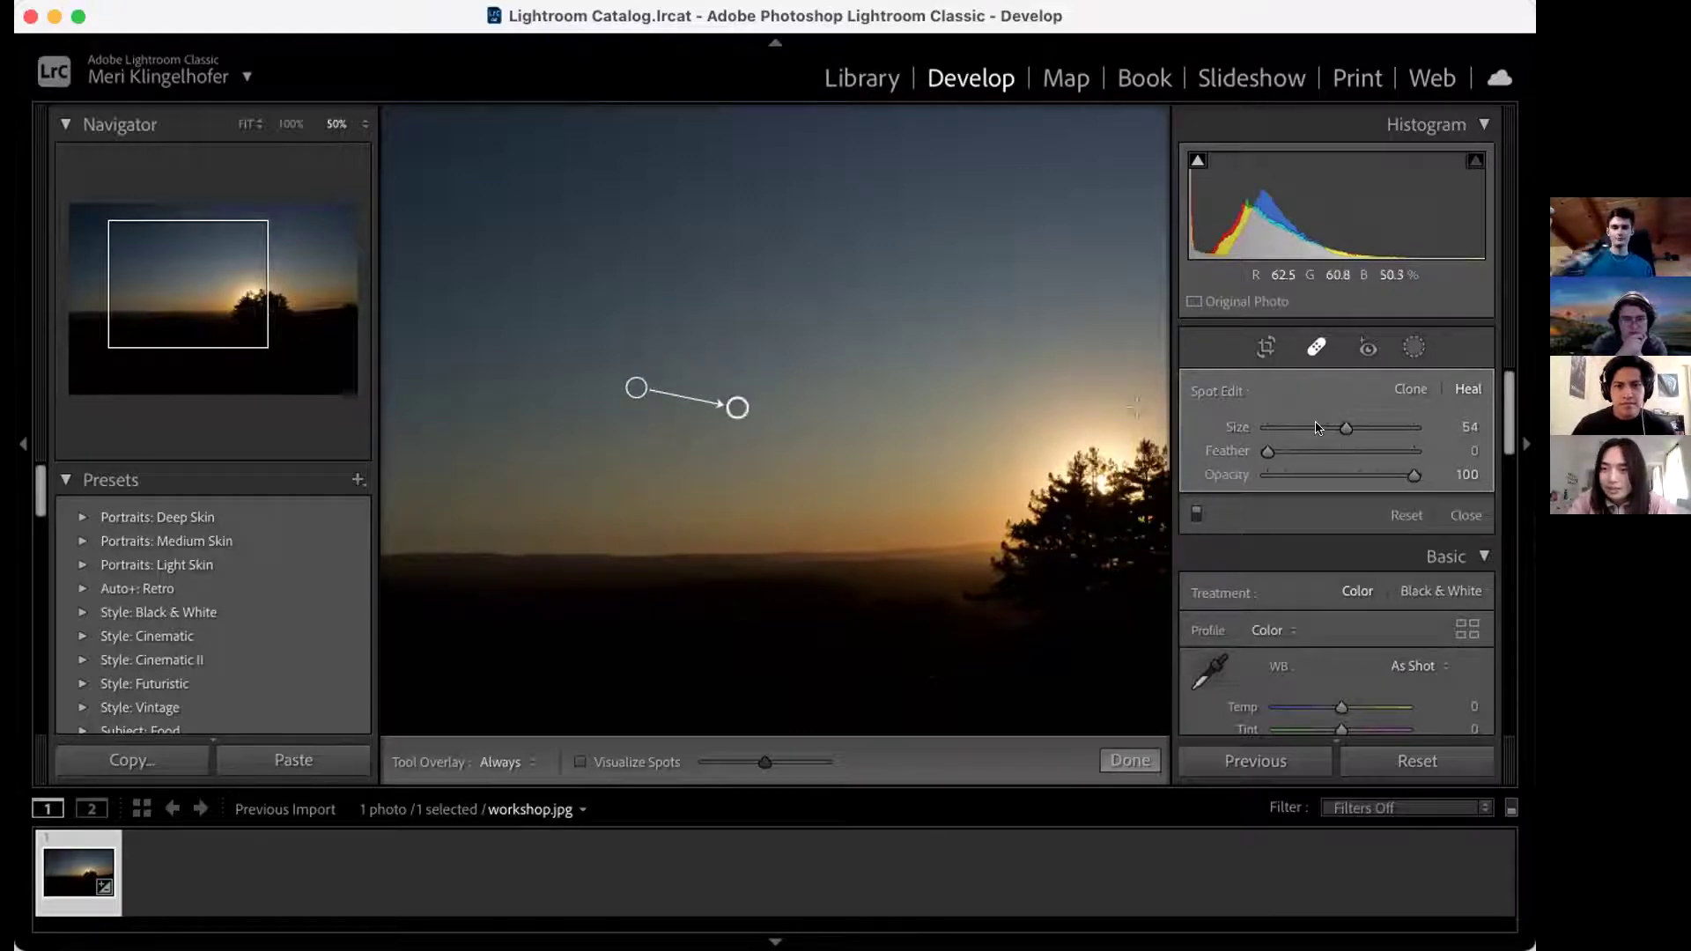
left_click_drag(1341, 429, 1354, 429)
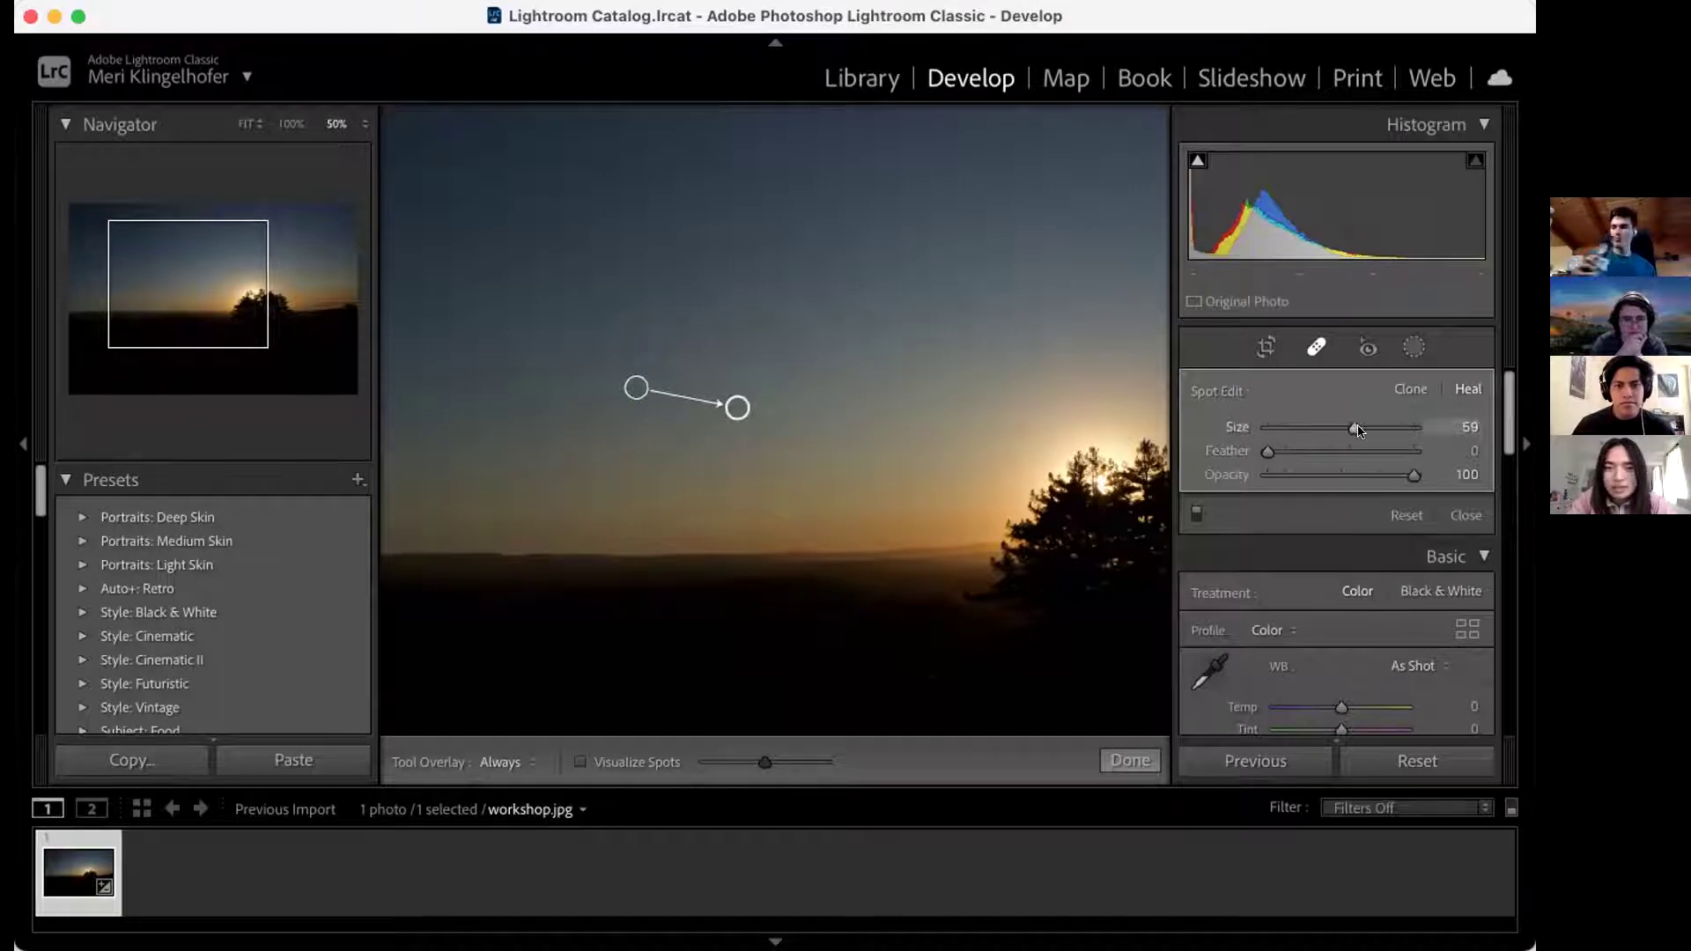
scroll(626, 383, "up", 5)
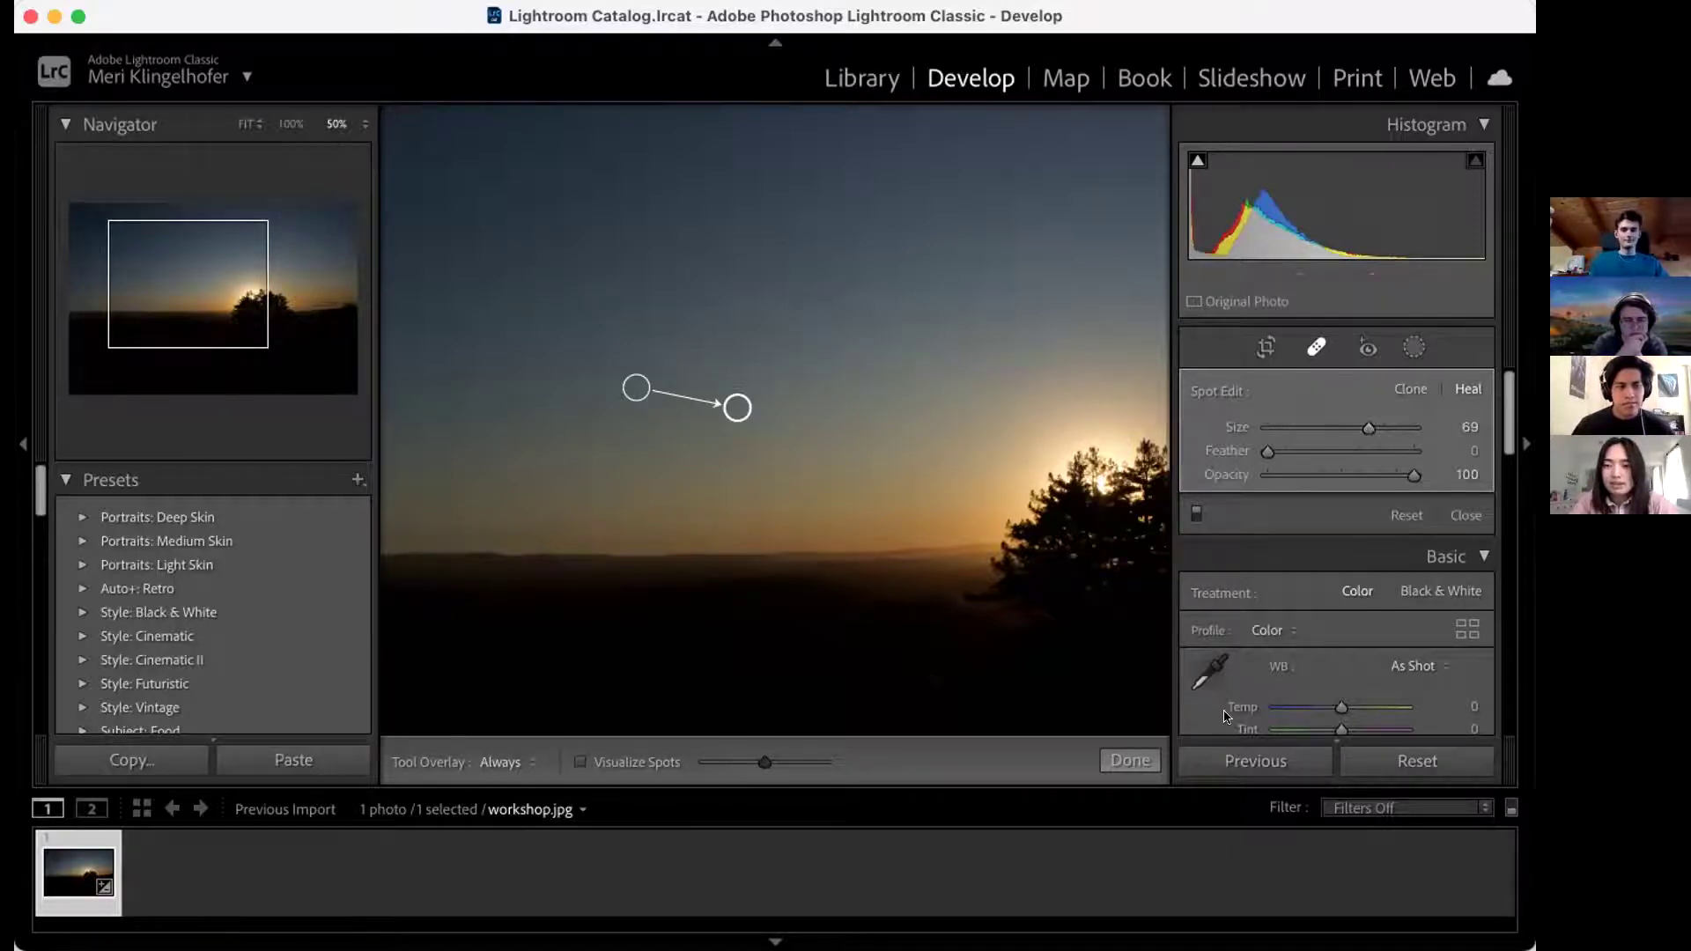
Step: Finish the sky spot healing and zoom out to 25% to view the whole photo
left_click(1130, 759)
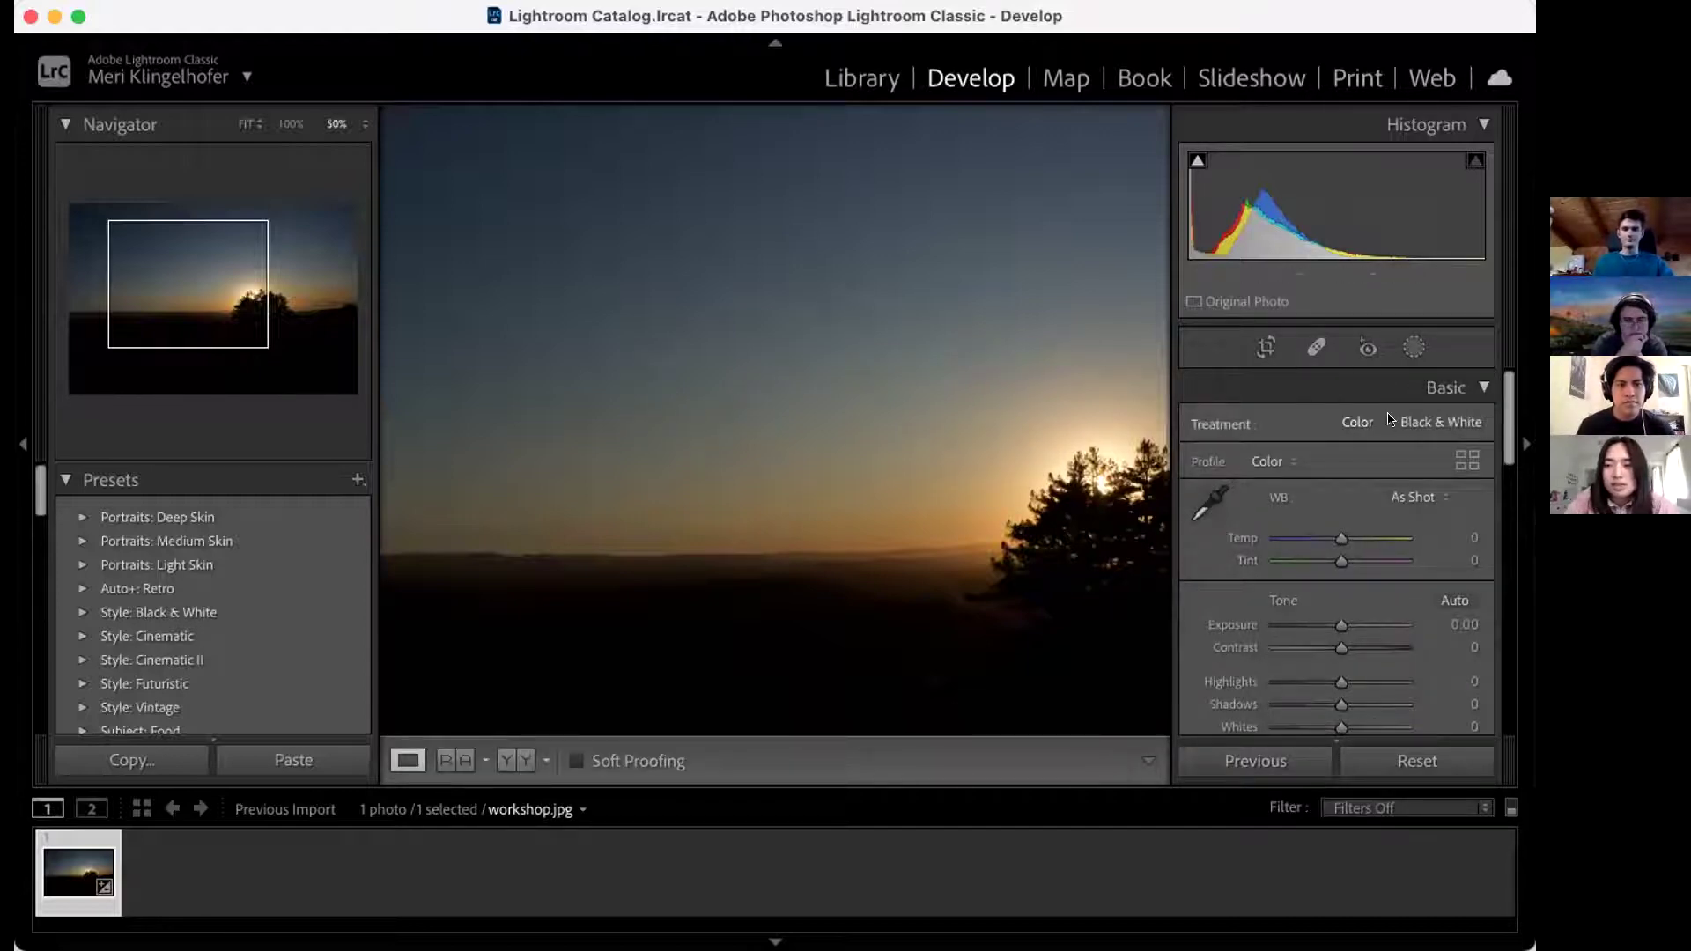
key("super+minus")
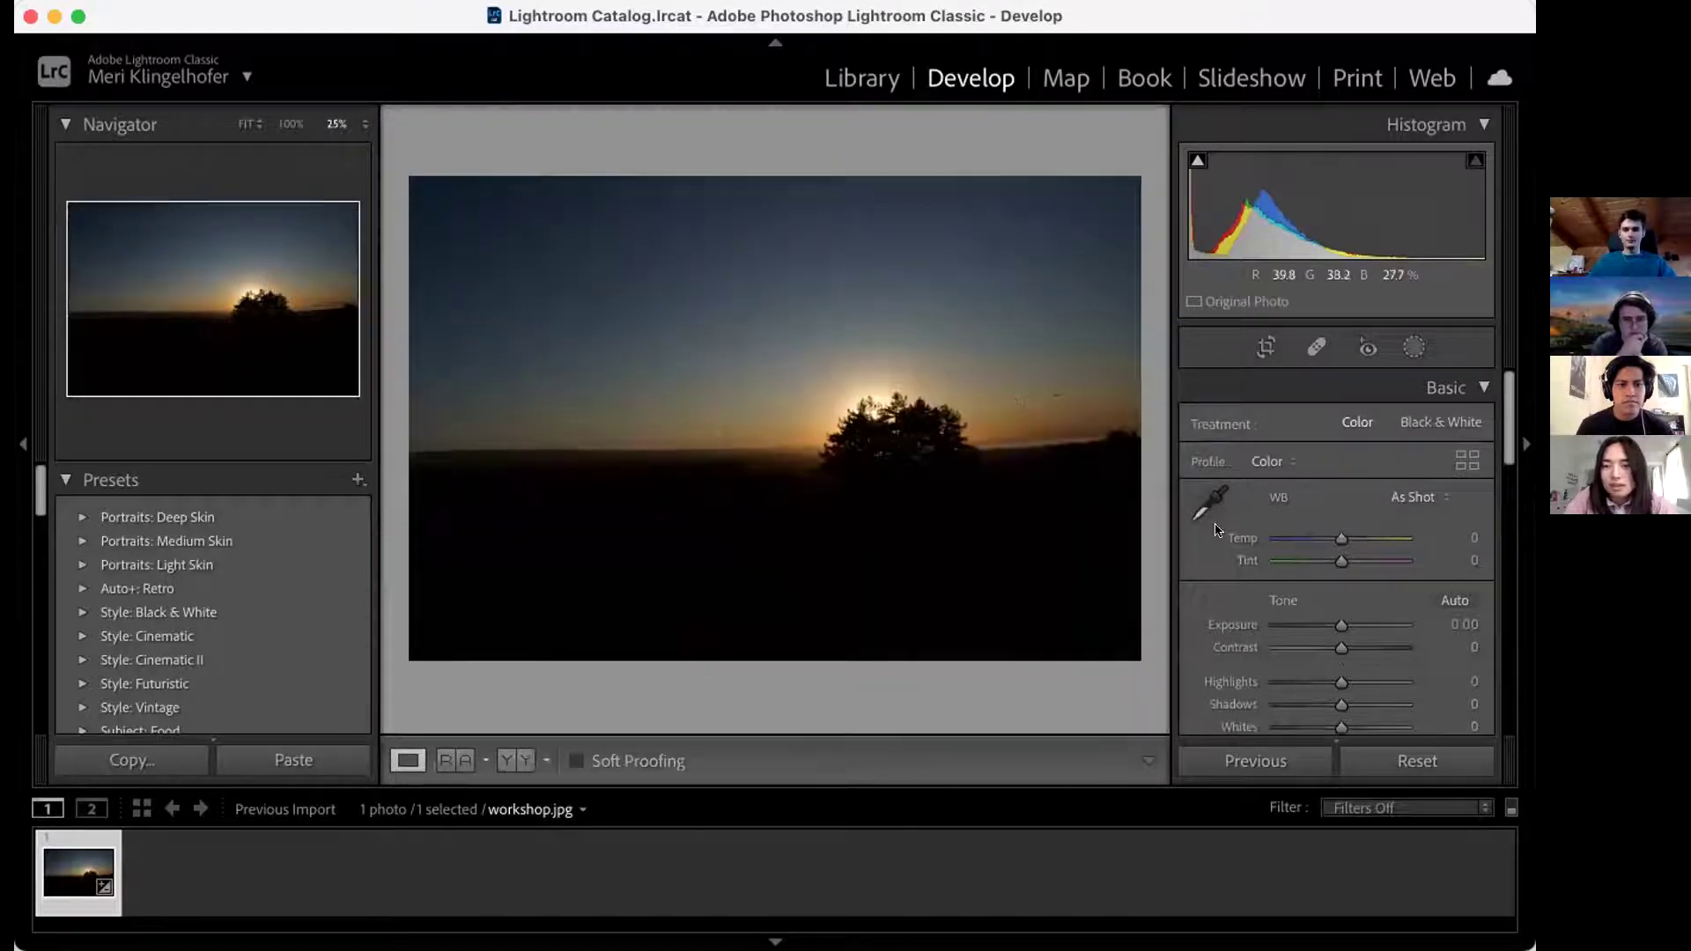
scroll(1265, 568, "down", 1)
scroll(1265, 568, "down", 2)
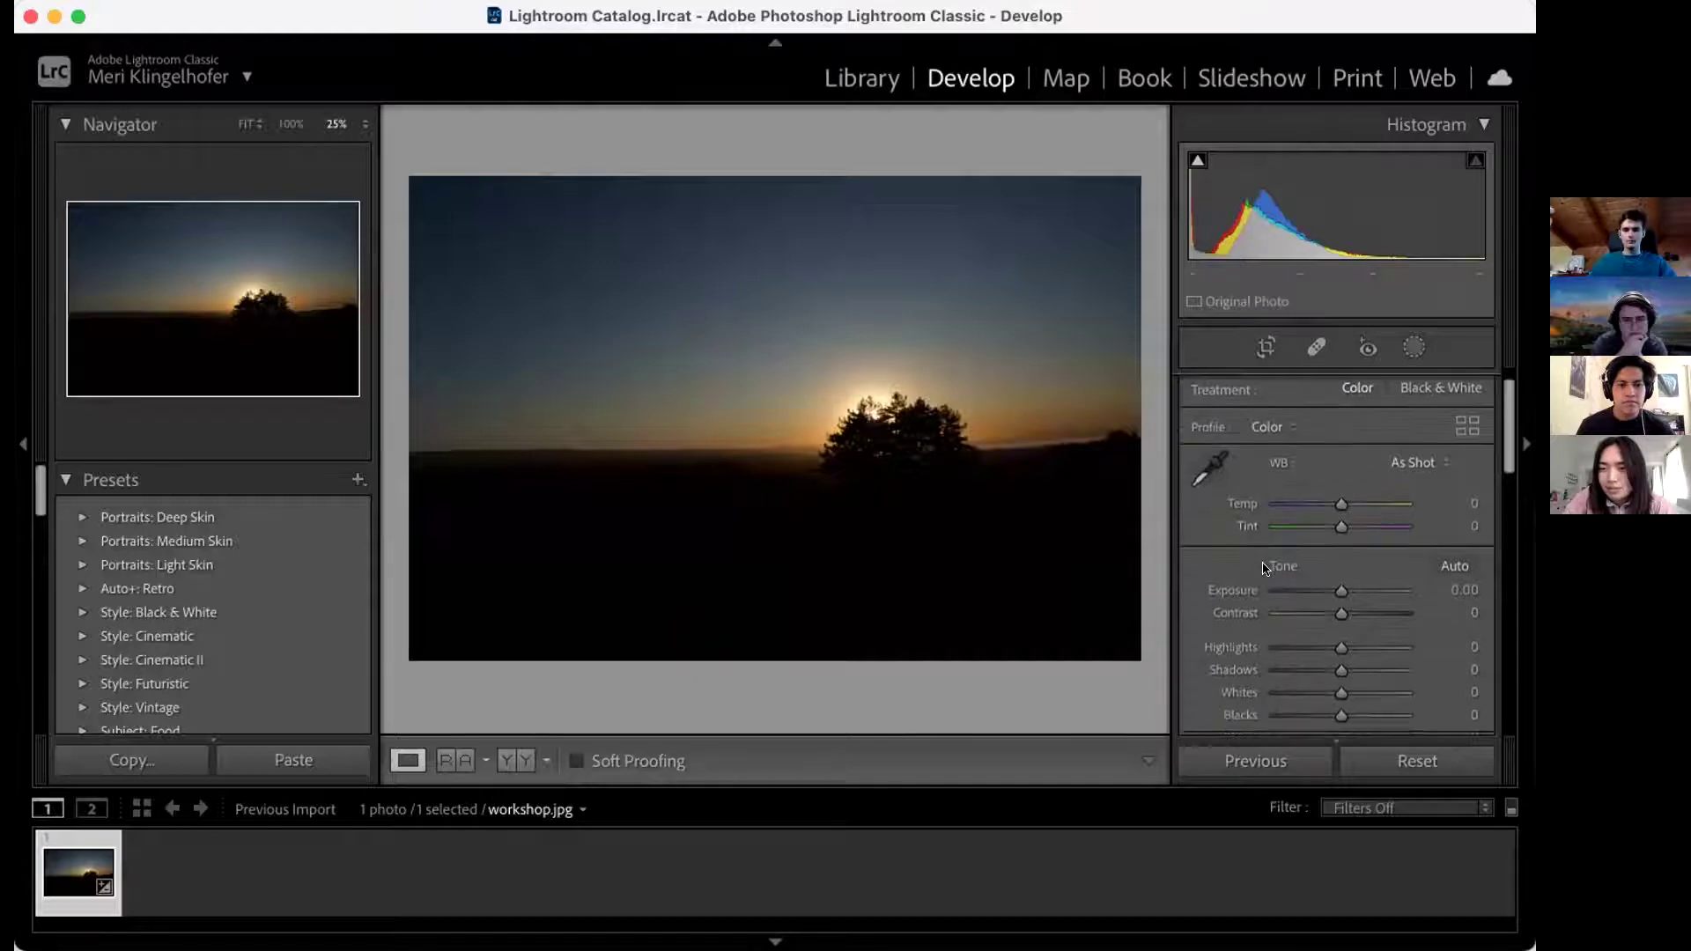
scroll(1429, 413, "up", 4)
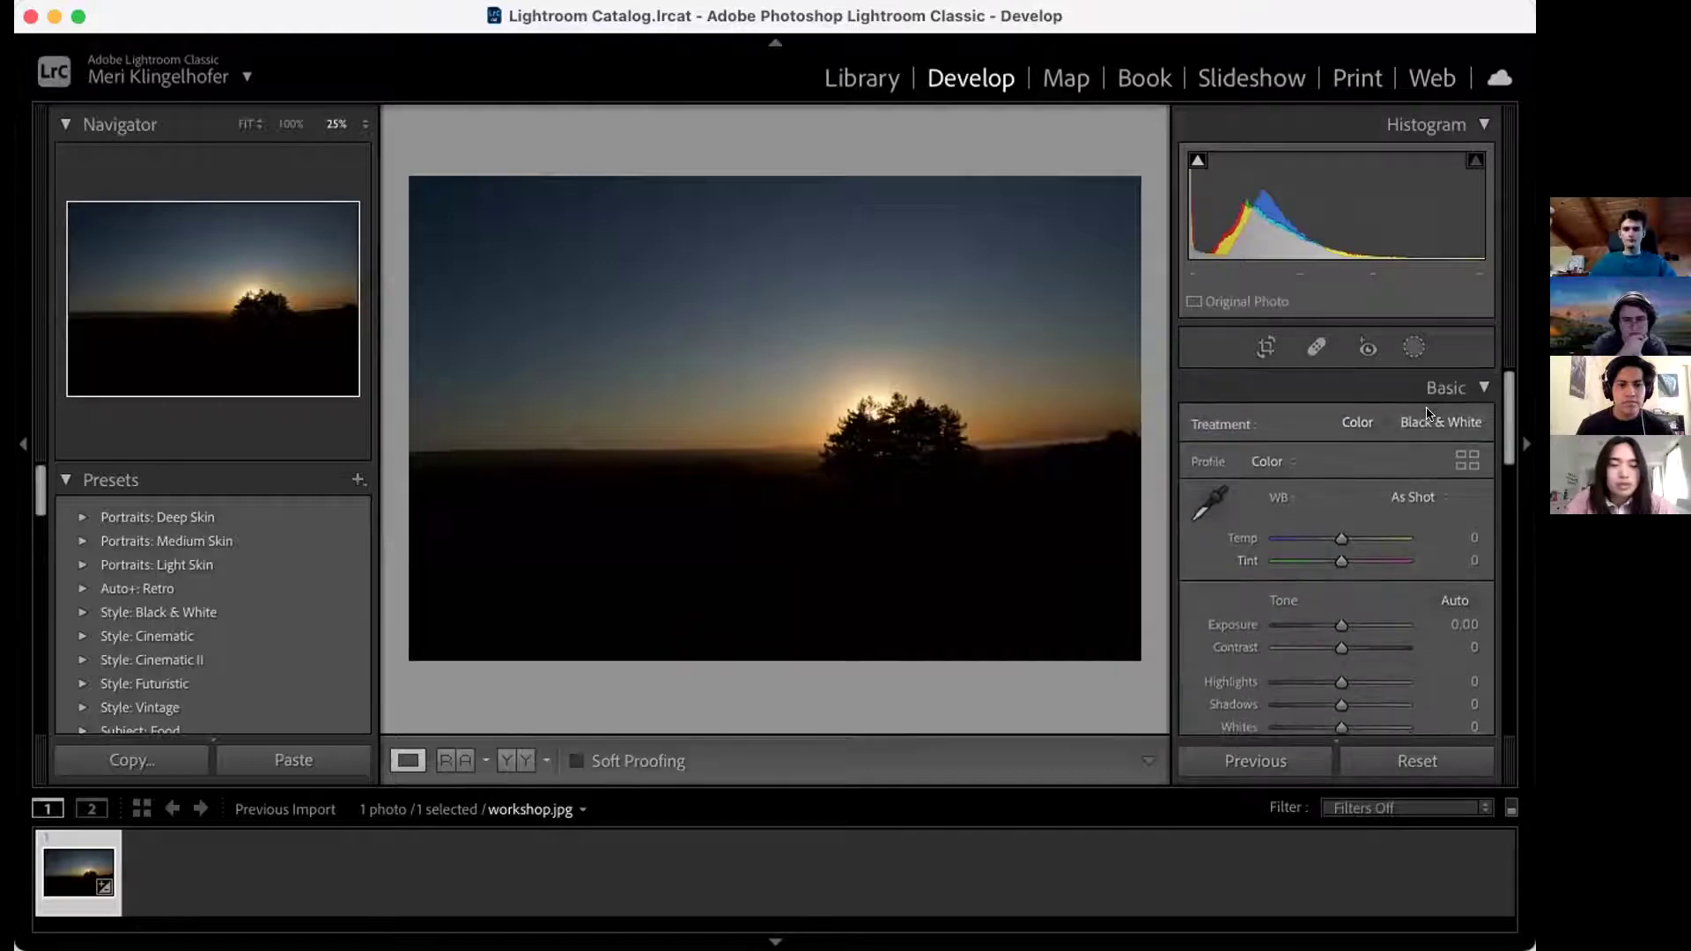
Step: Bring up the noise reduction settings in the Detail section, collapsing and reopening the section on the way
scroll(1409, 414, "down", 15)
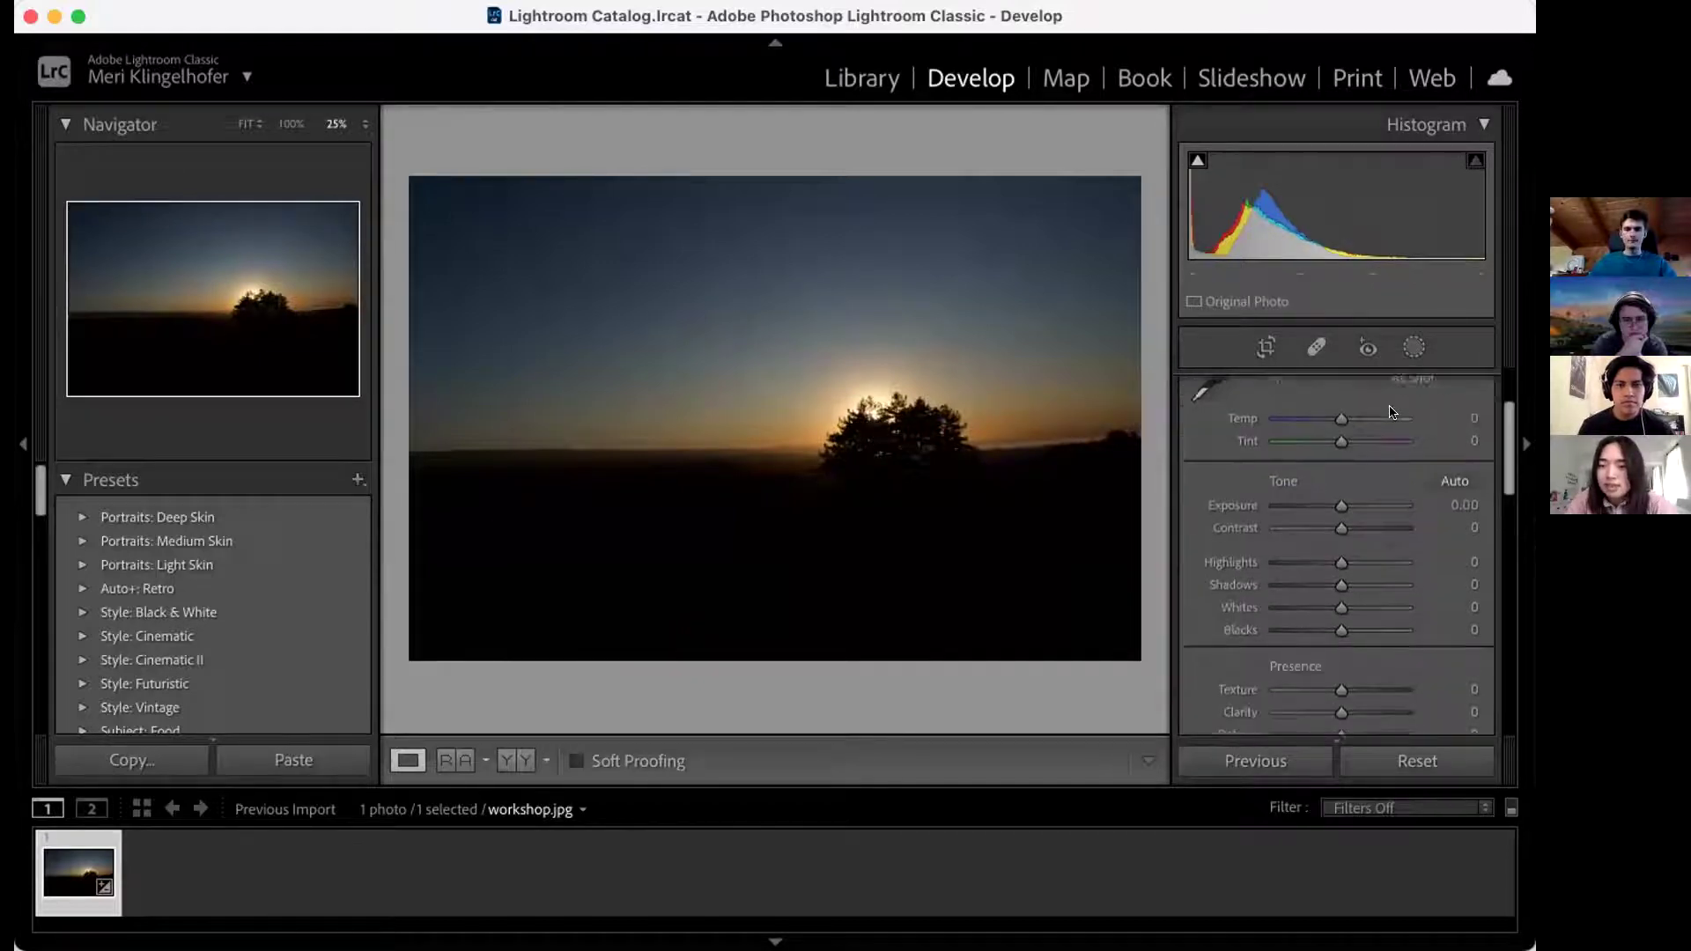
scroll(1392, 412, "down", 3)
scroll(1396, 509, "down", 2)
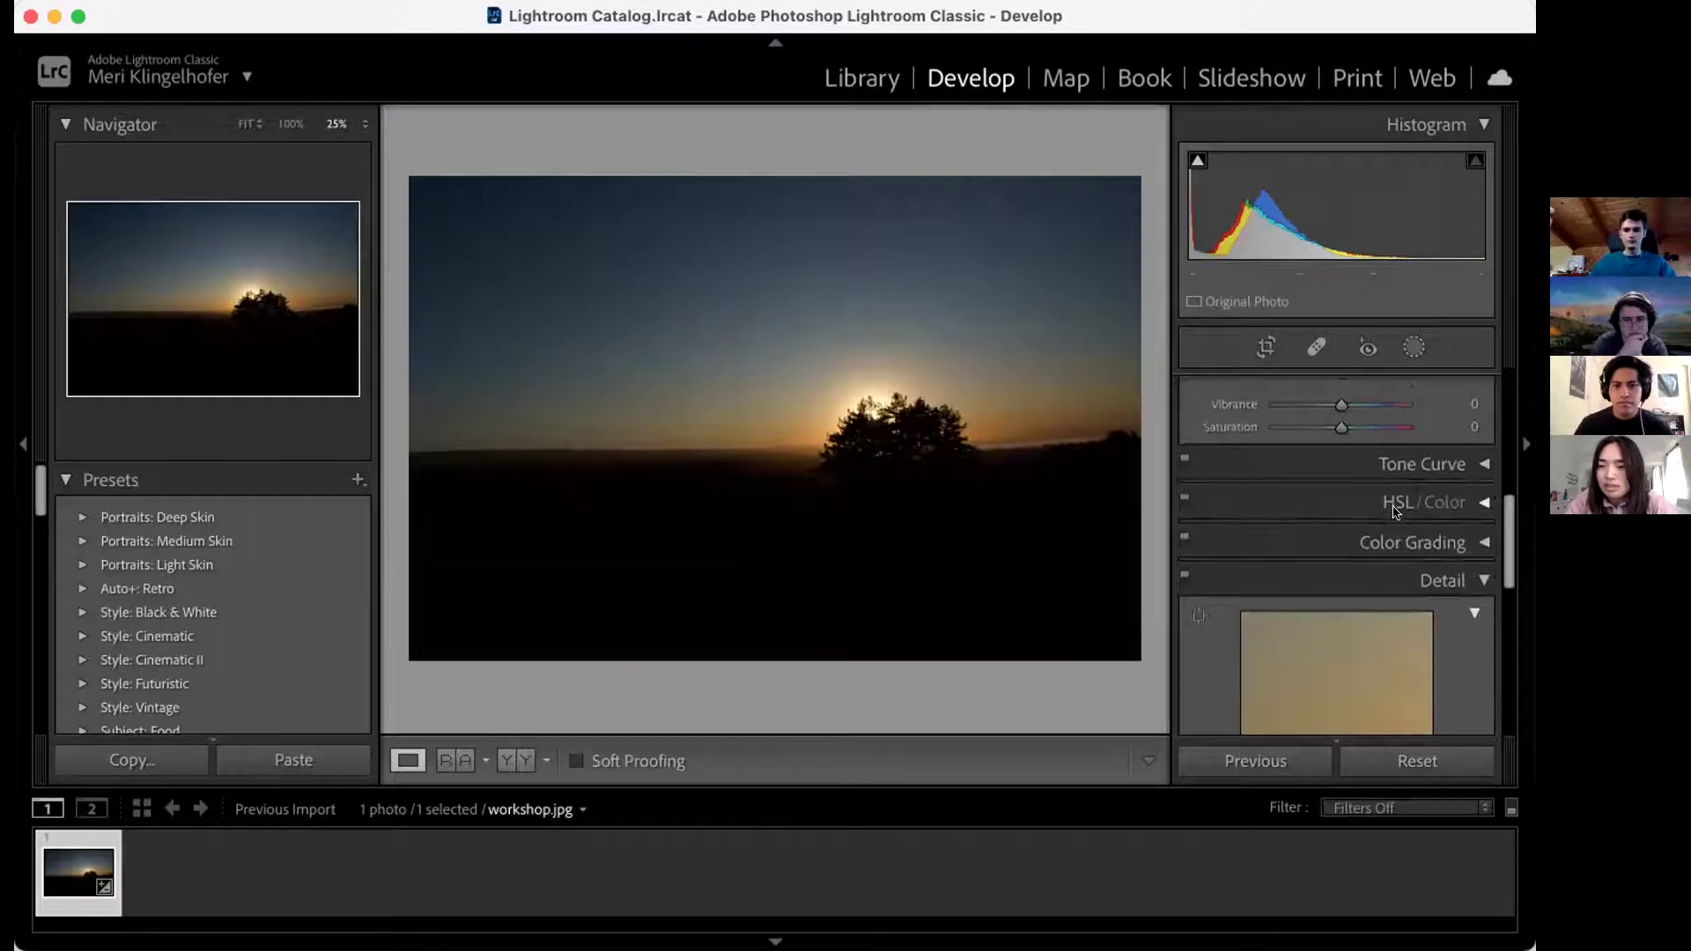
scroll(1388, 504, "down", 3)
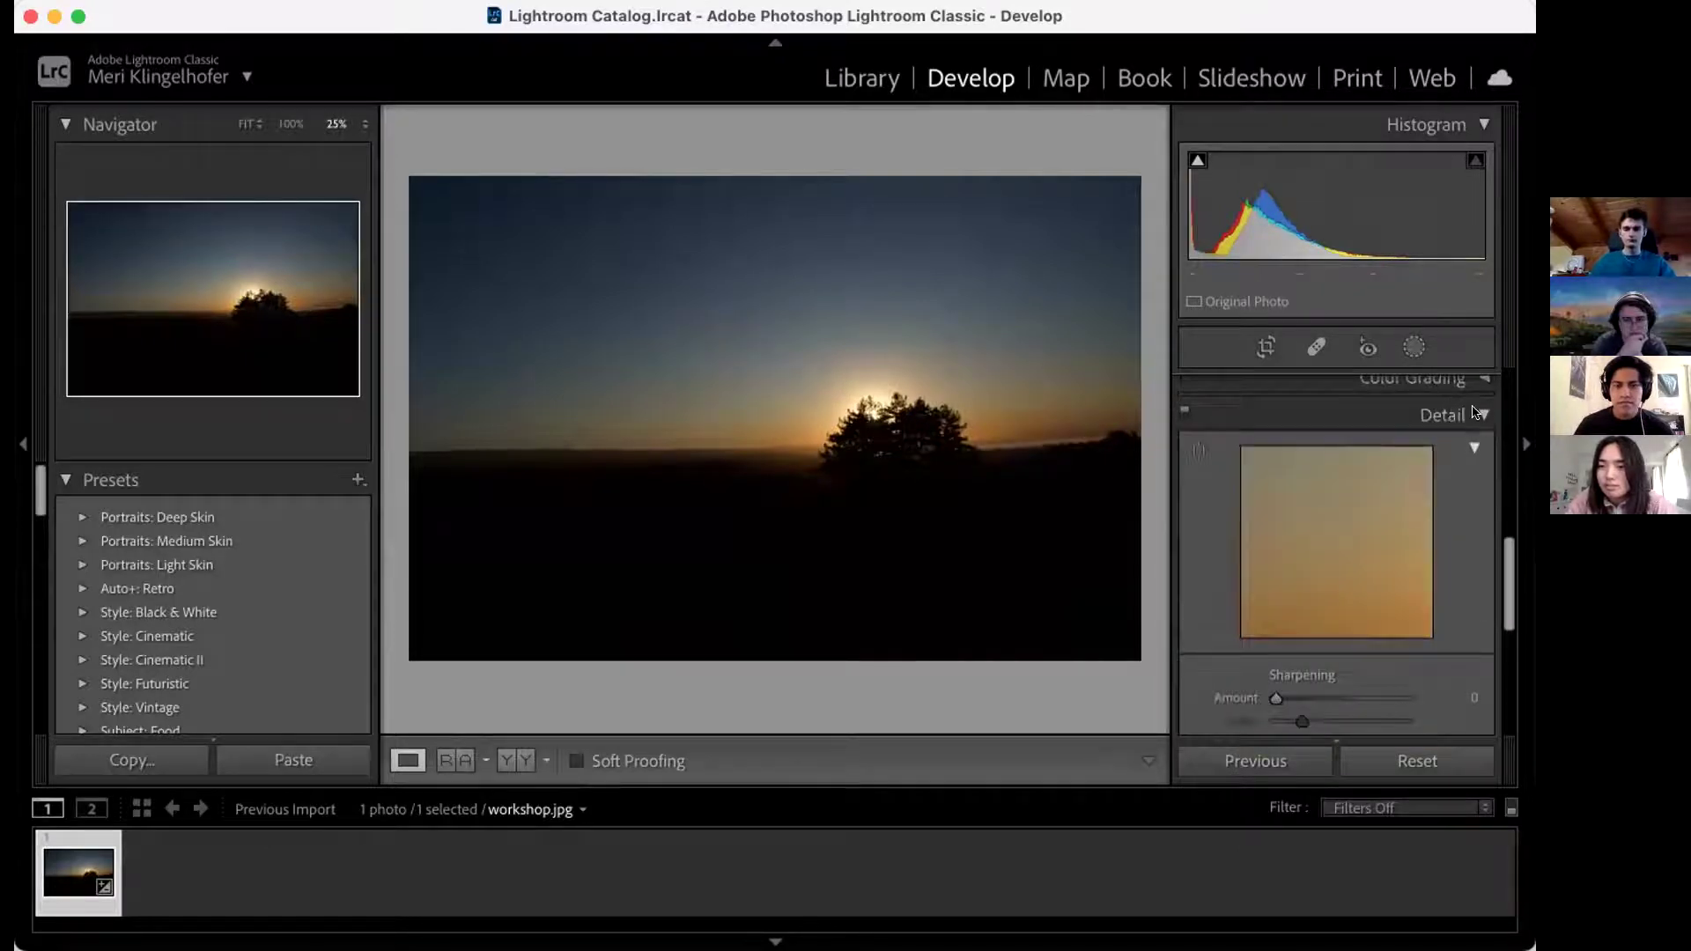
left_click(1472, 408)
left_click(1448, 551)
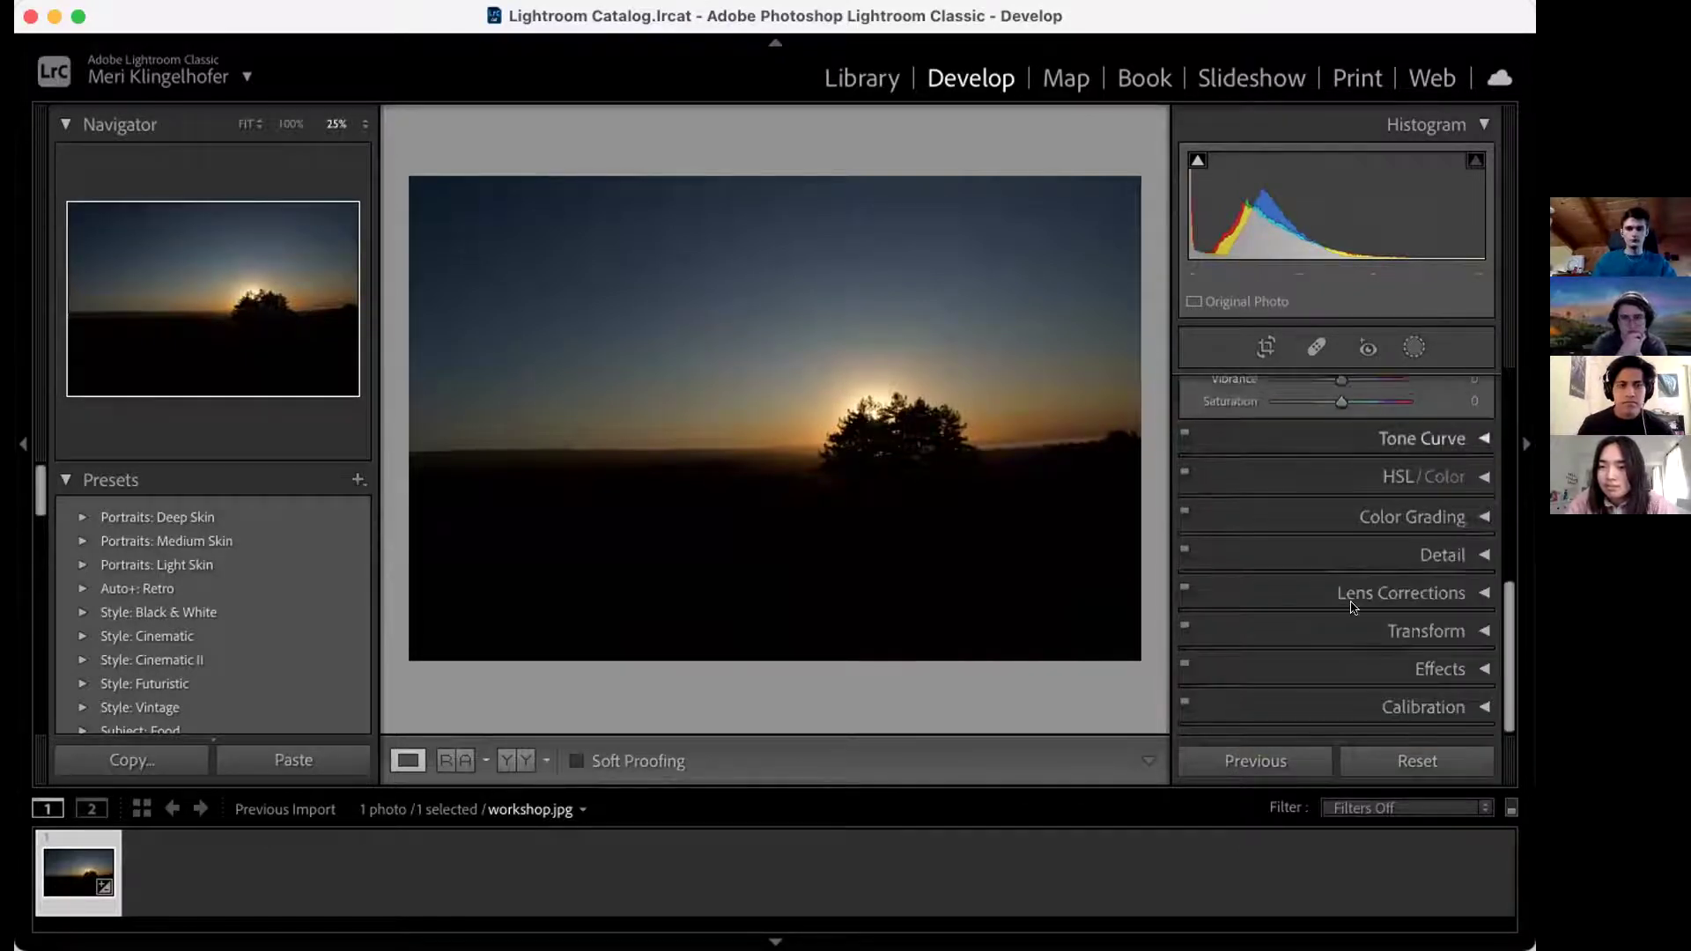
scroll(1354, 608, "down", 2)
scroll(1354, 608, "down", 1)
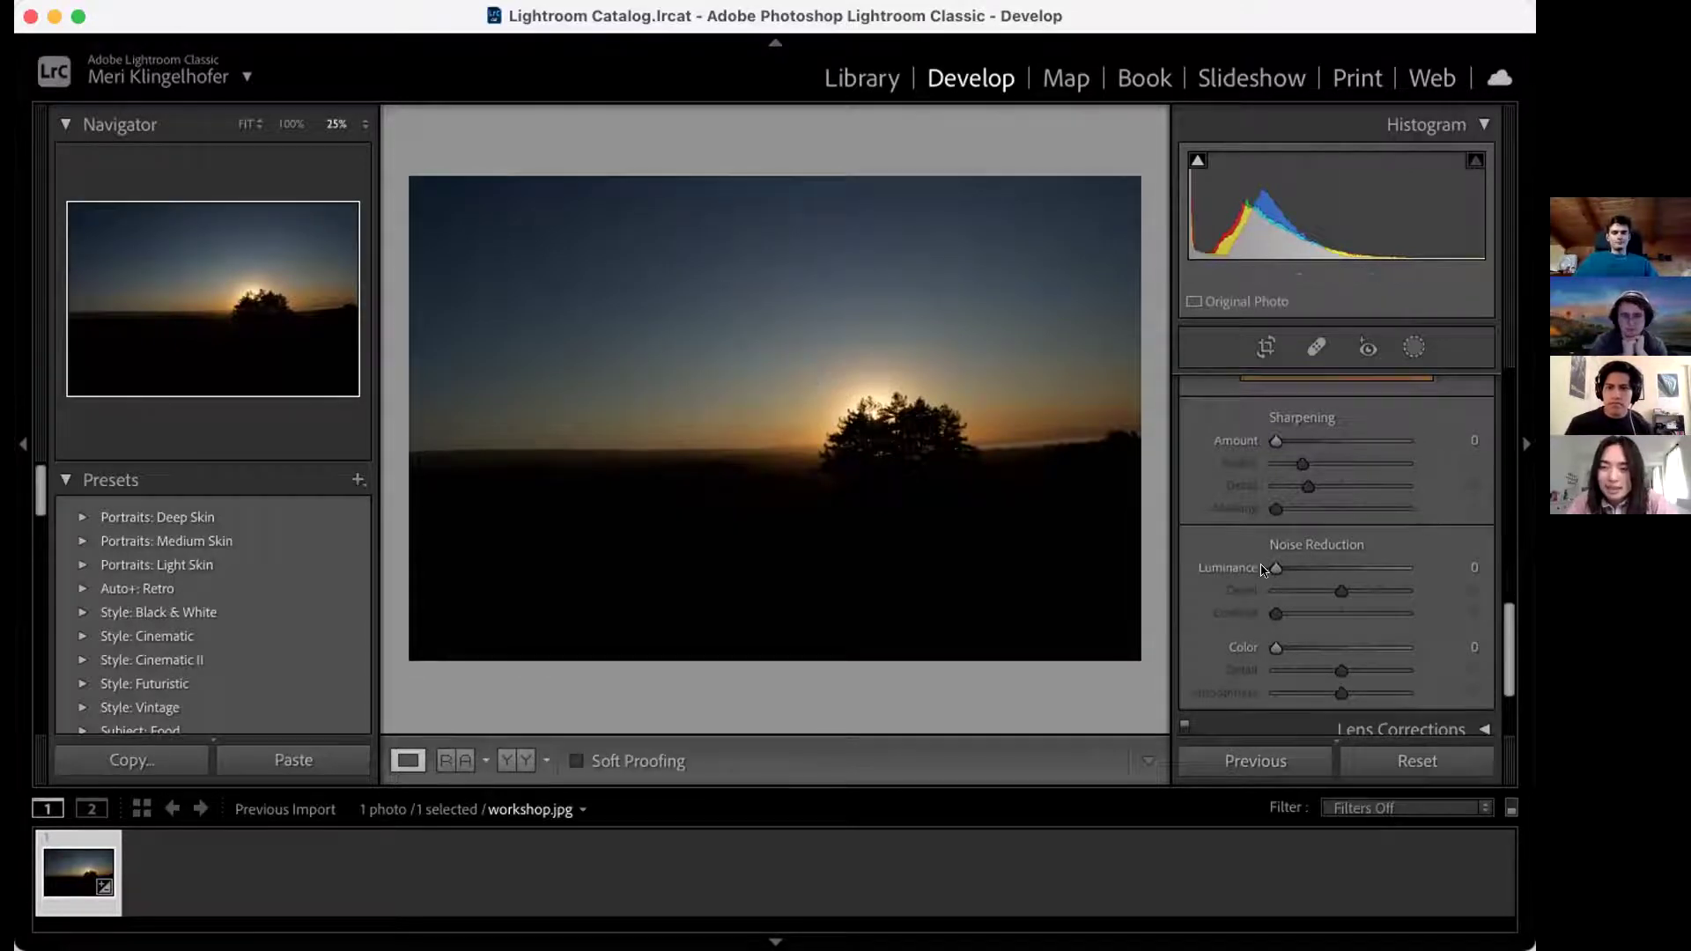
Step: Try luminance noise reduction at 89, undo it, and set it to 69 with the sky magnified to 66.7%
left_click_drag(1280, 568, 1388, 568)
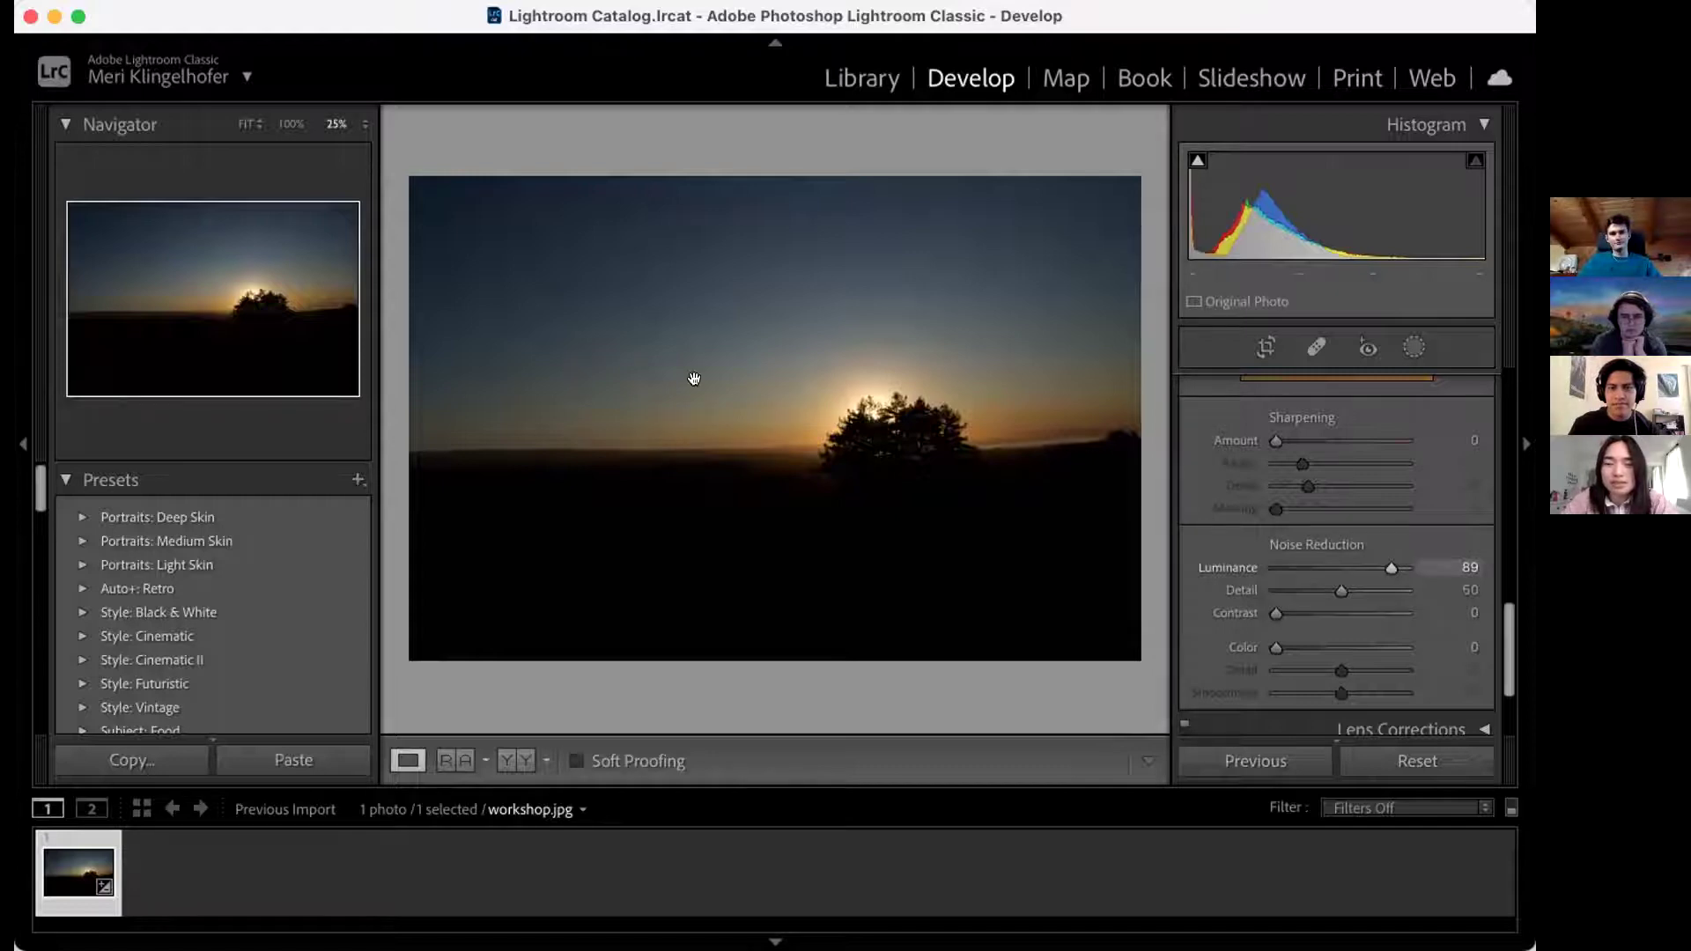
key("super+z")
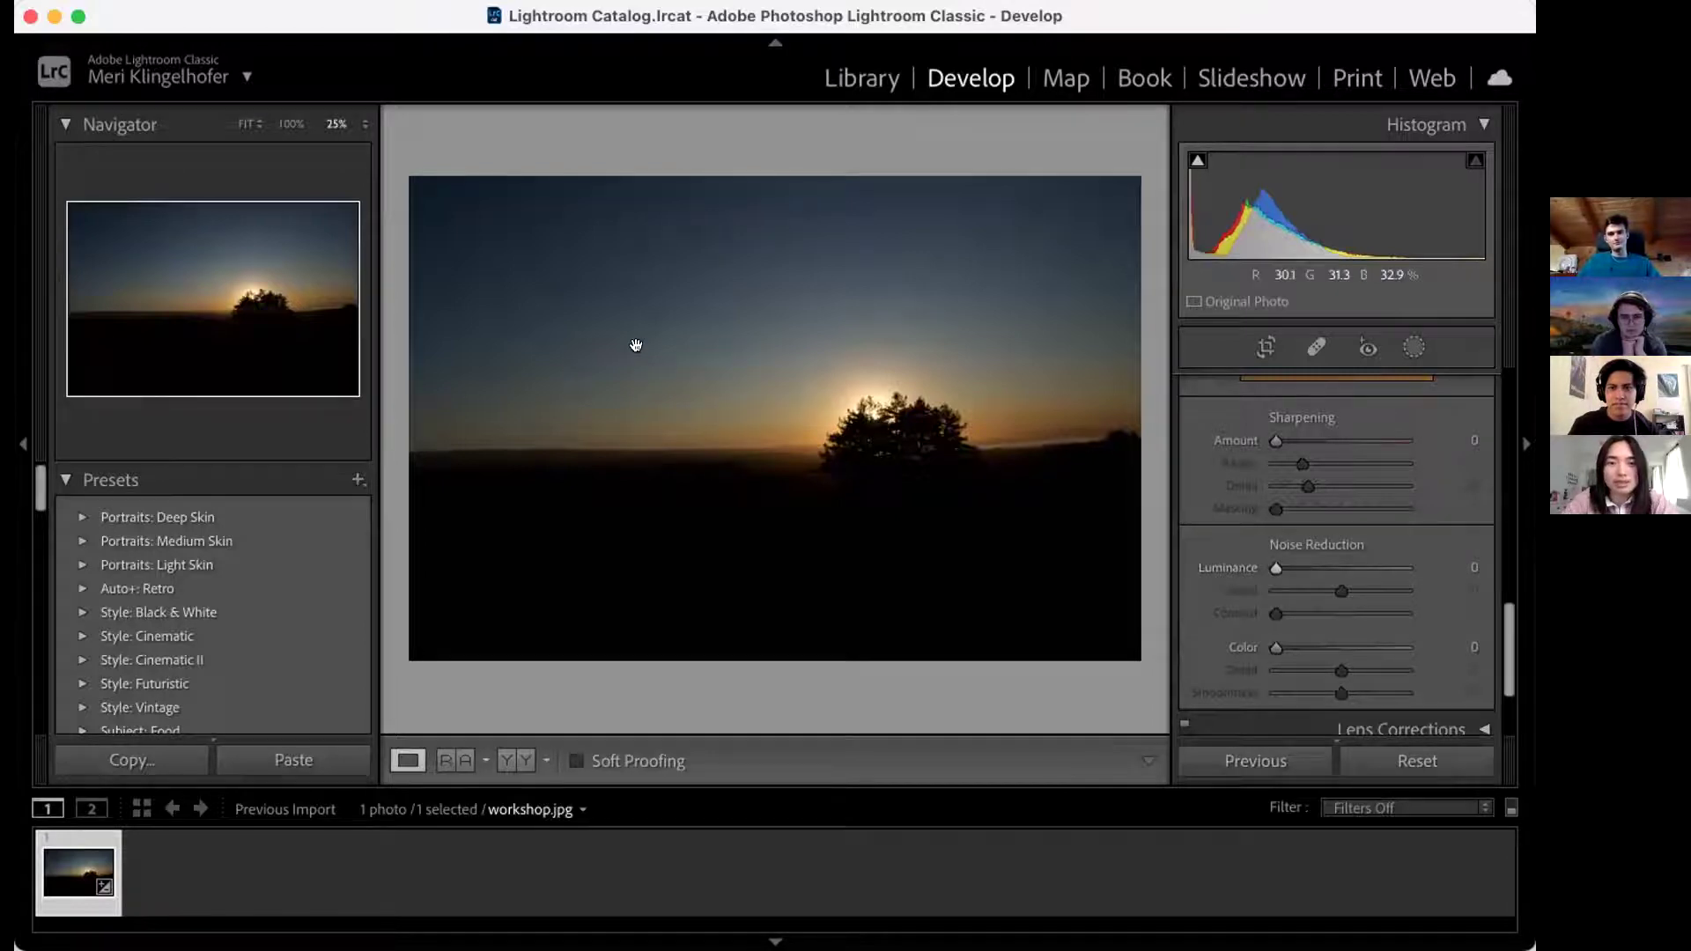
left_click(636, 345)
left_click_drag(676, 419, 622, 363)
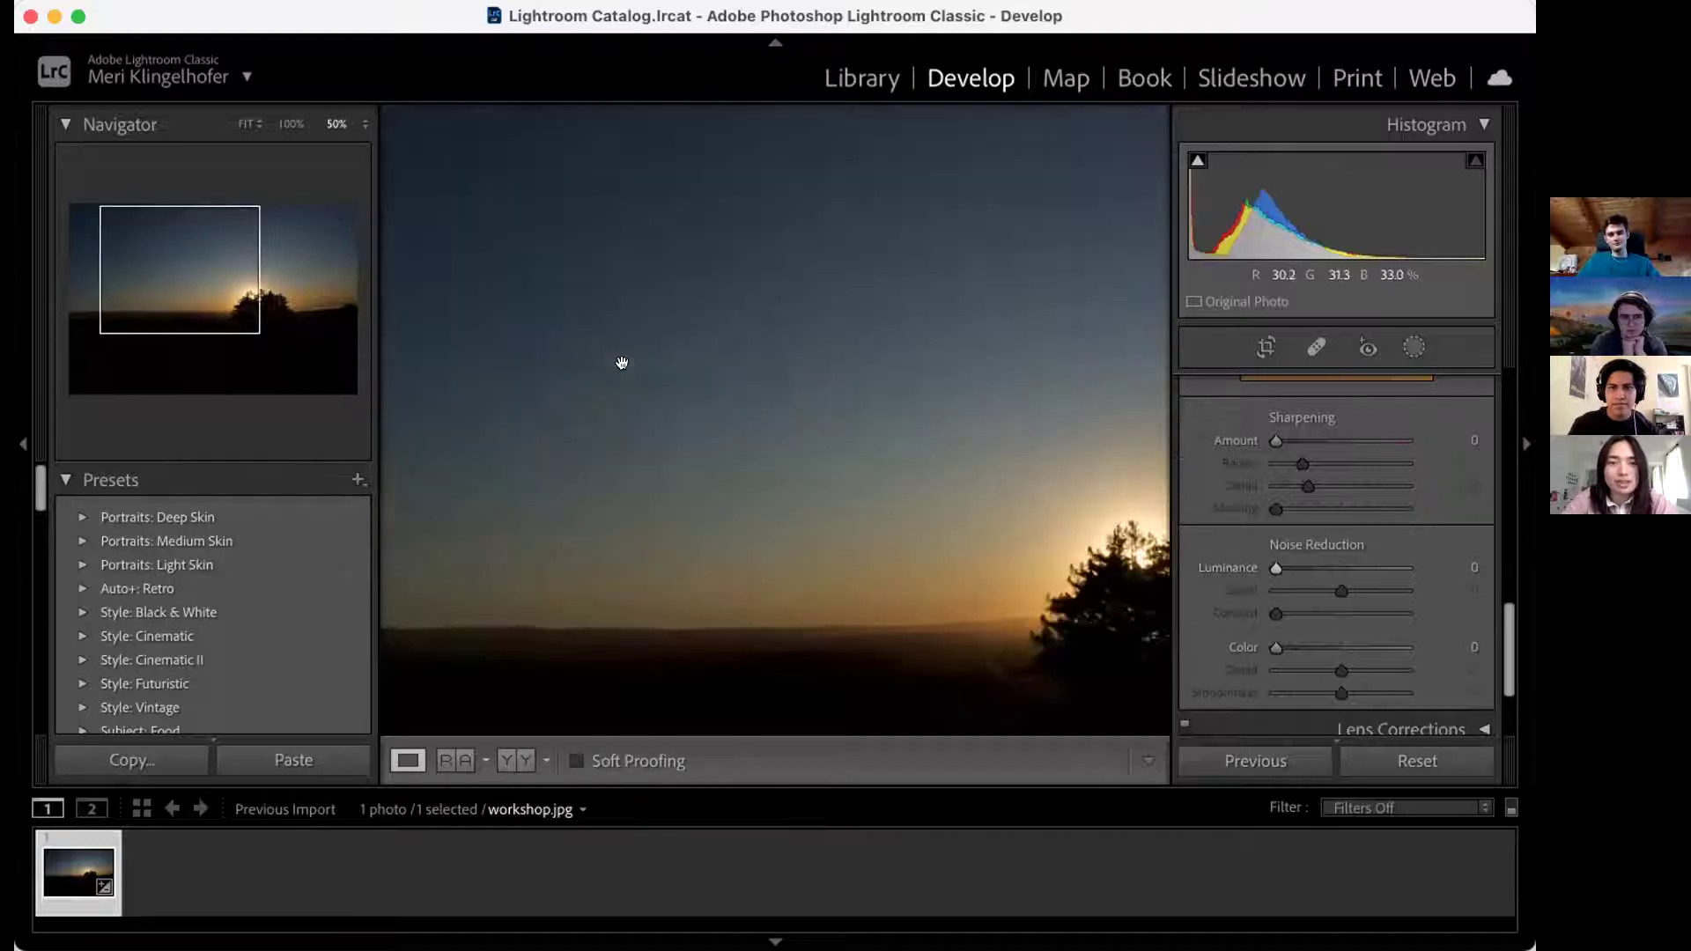
key("super+equal")
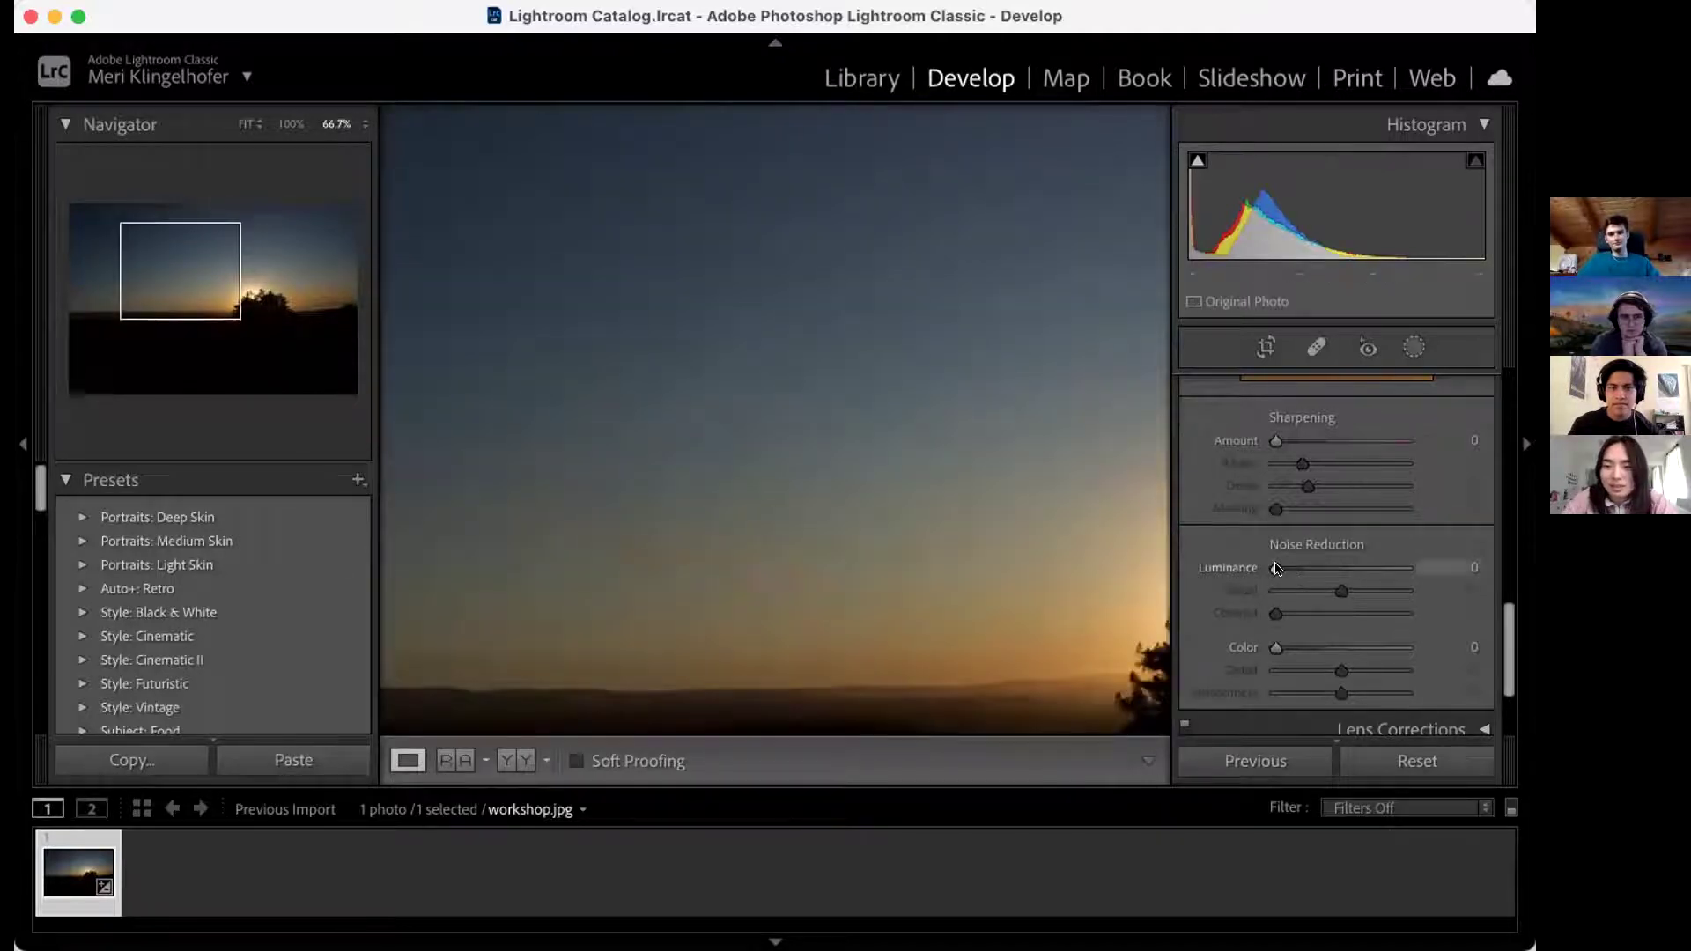
left_click_drag(1276, 568, 1316, 568)
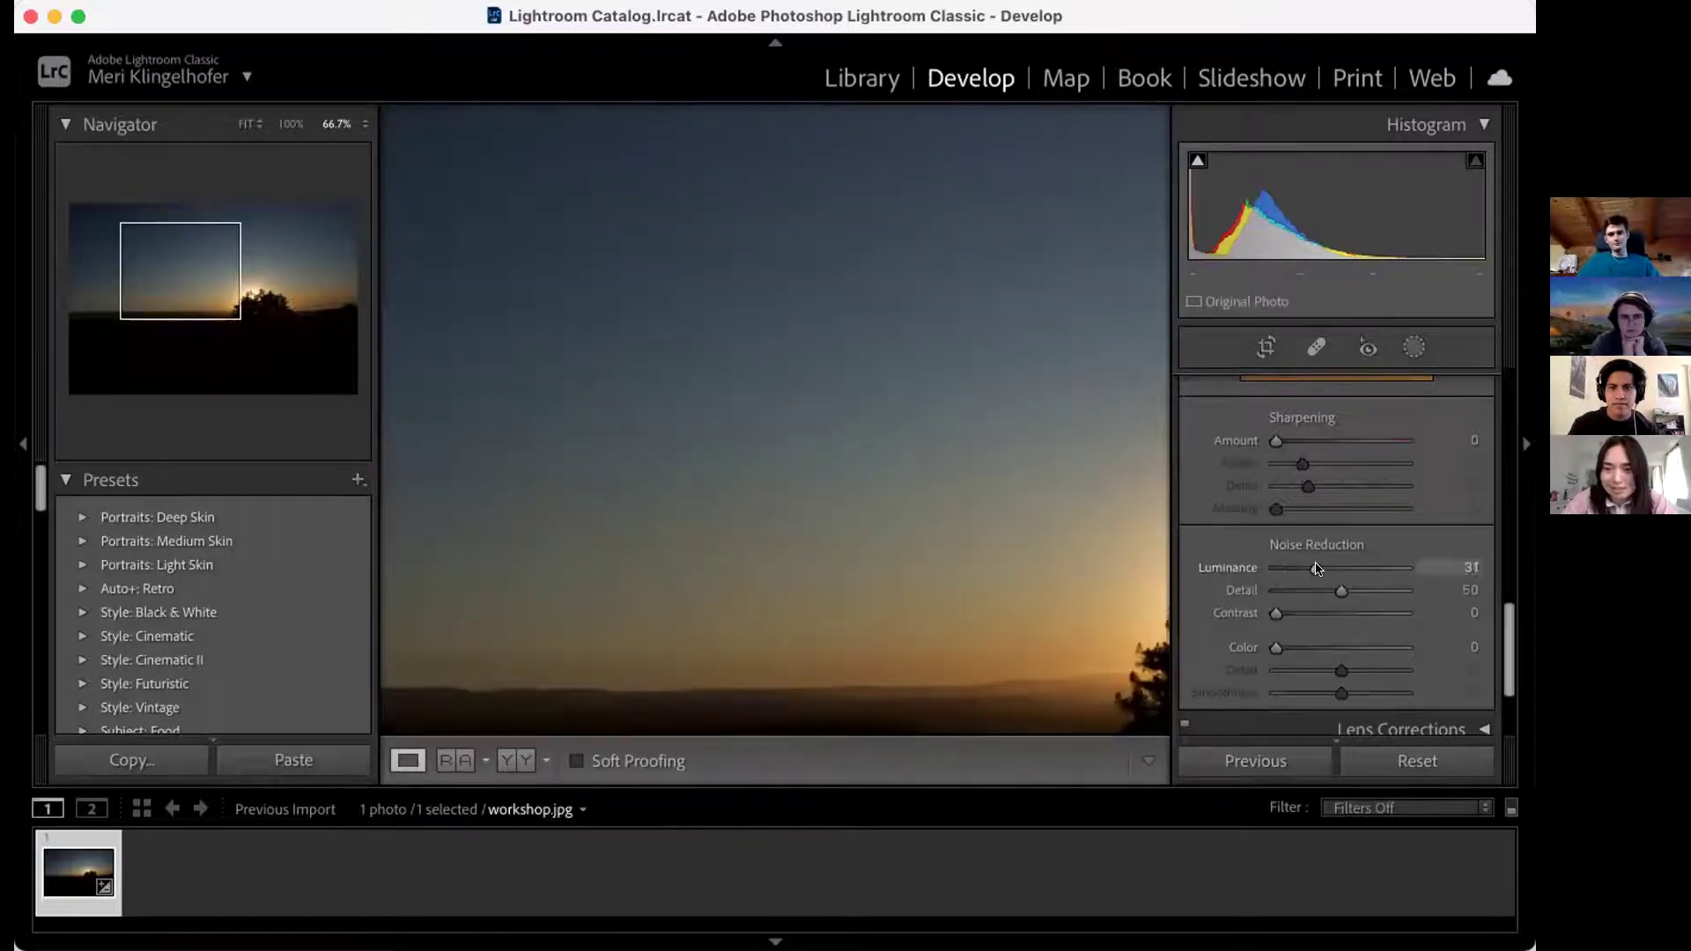
left_click(1349, 568)
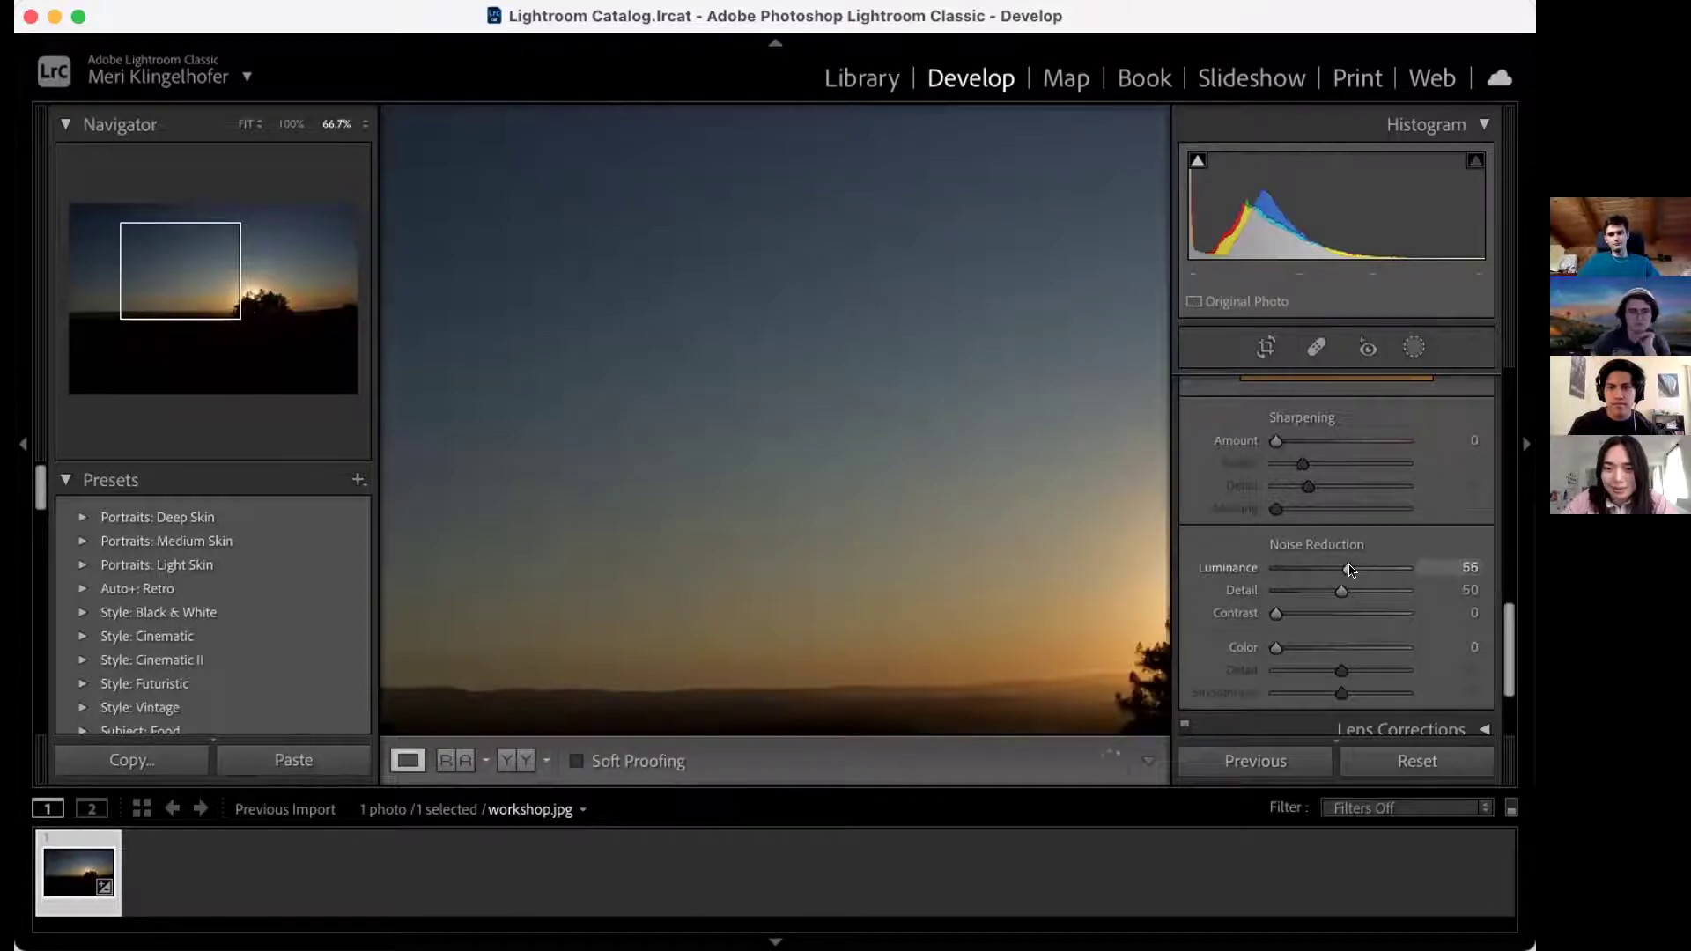
left_click_drag(1349, 568, 1351, 568)
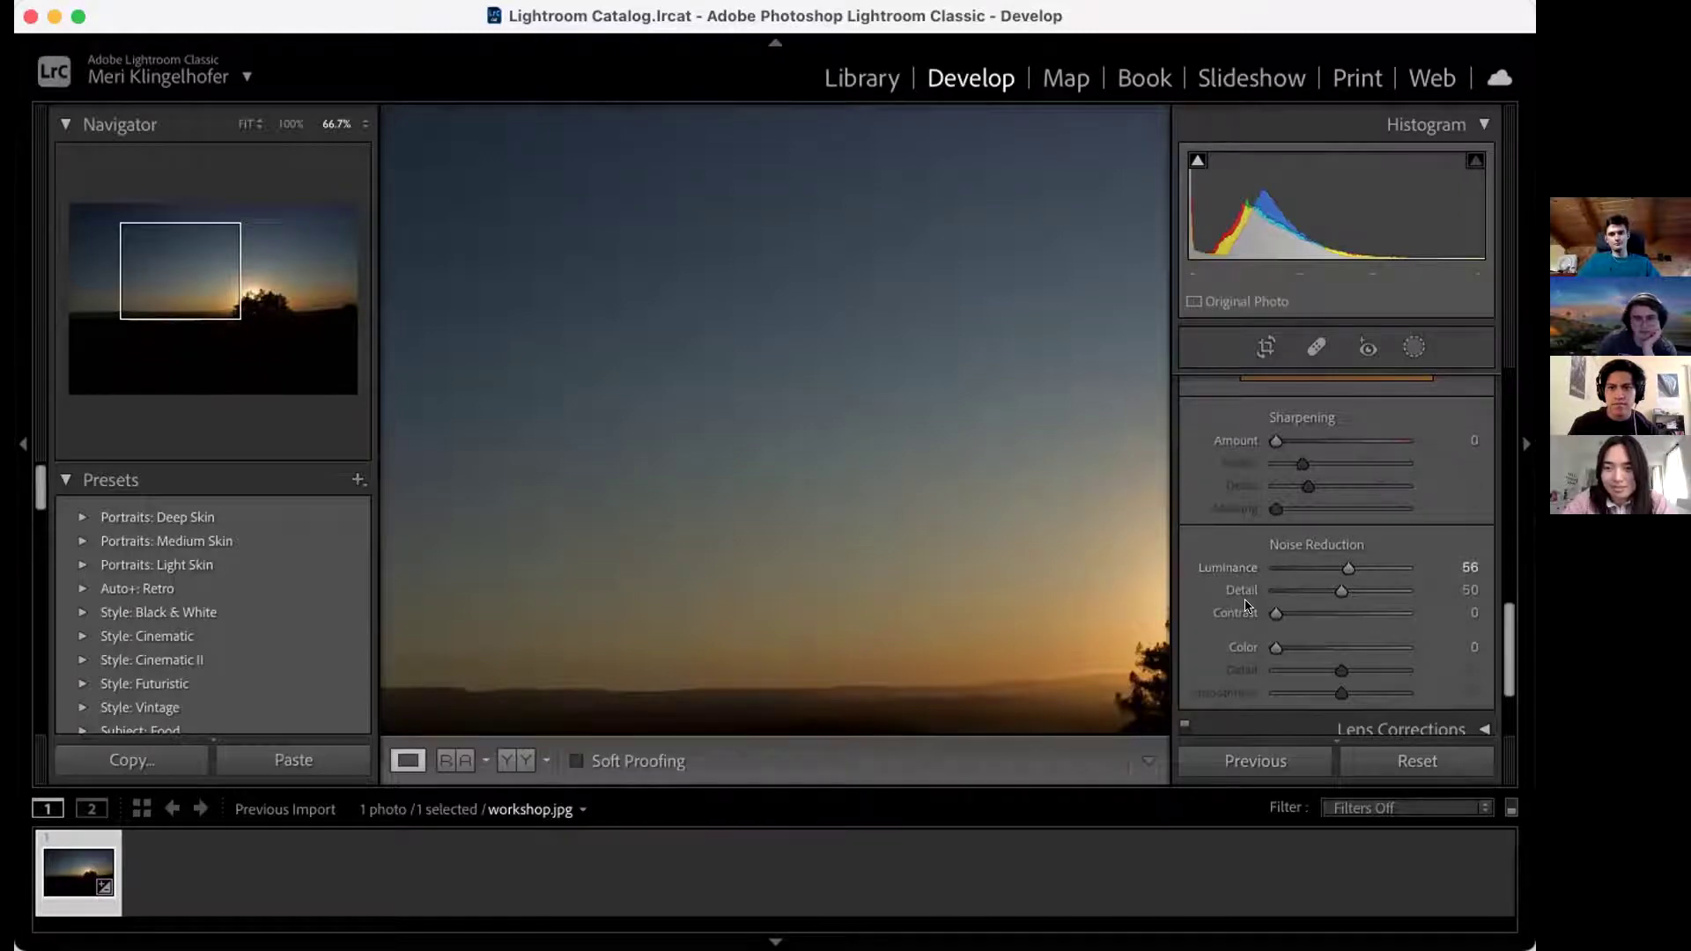
left_click(1357, 569)
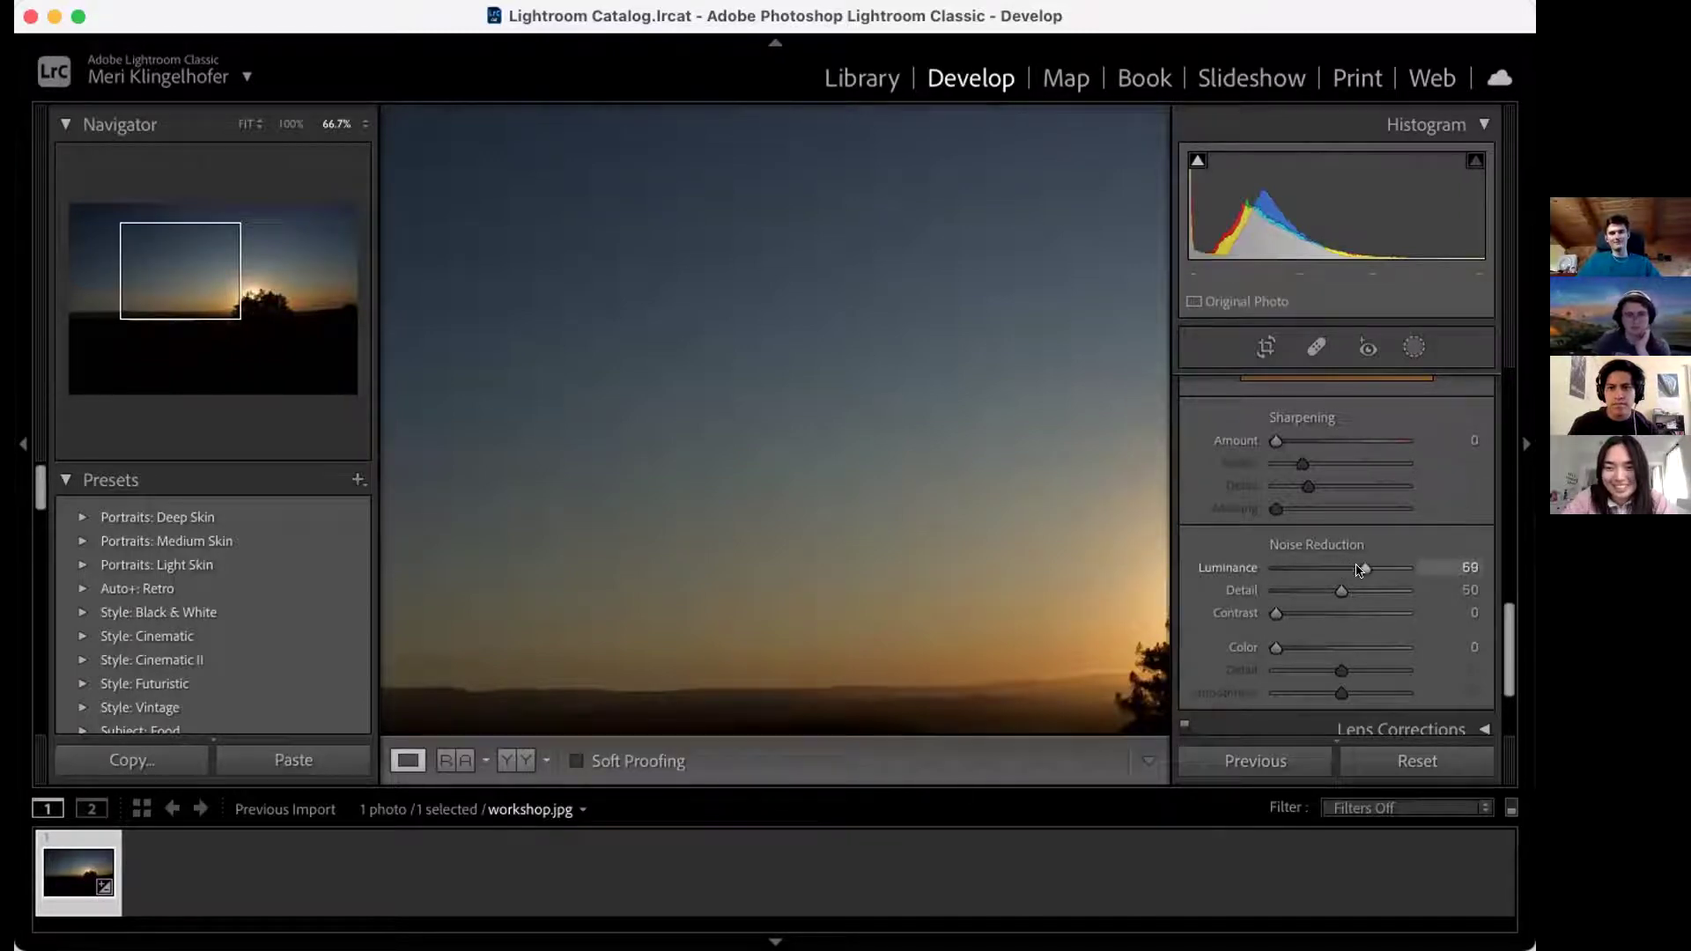
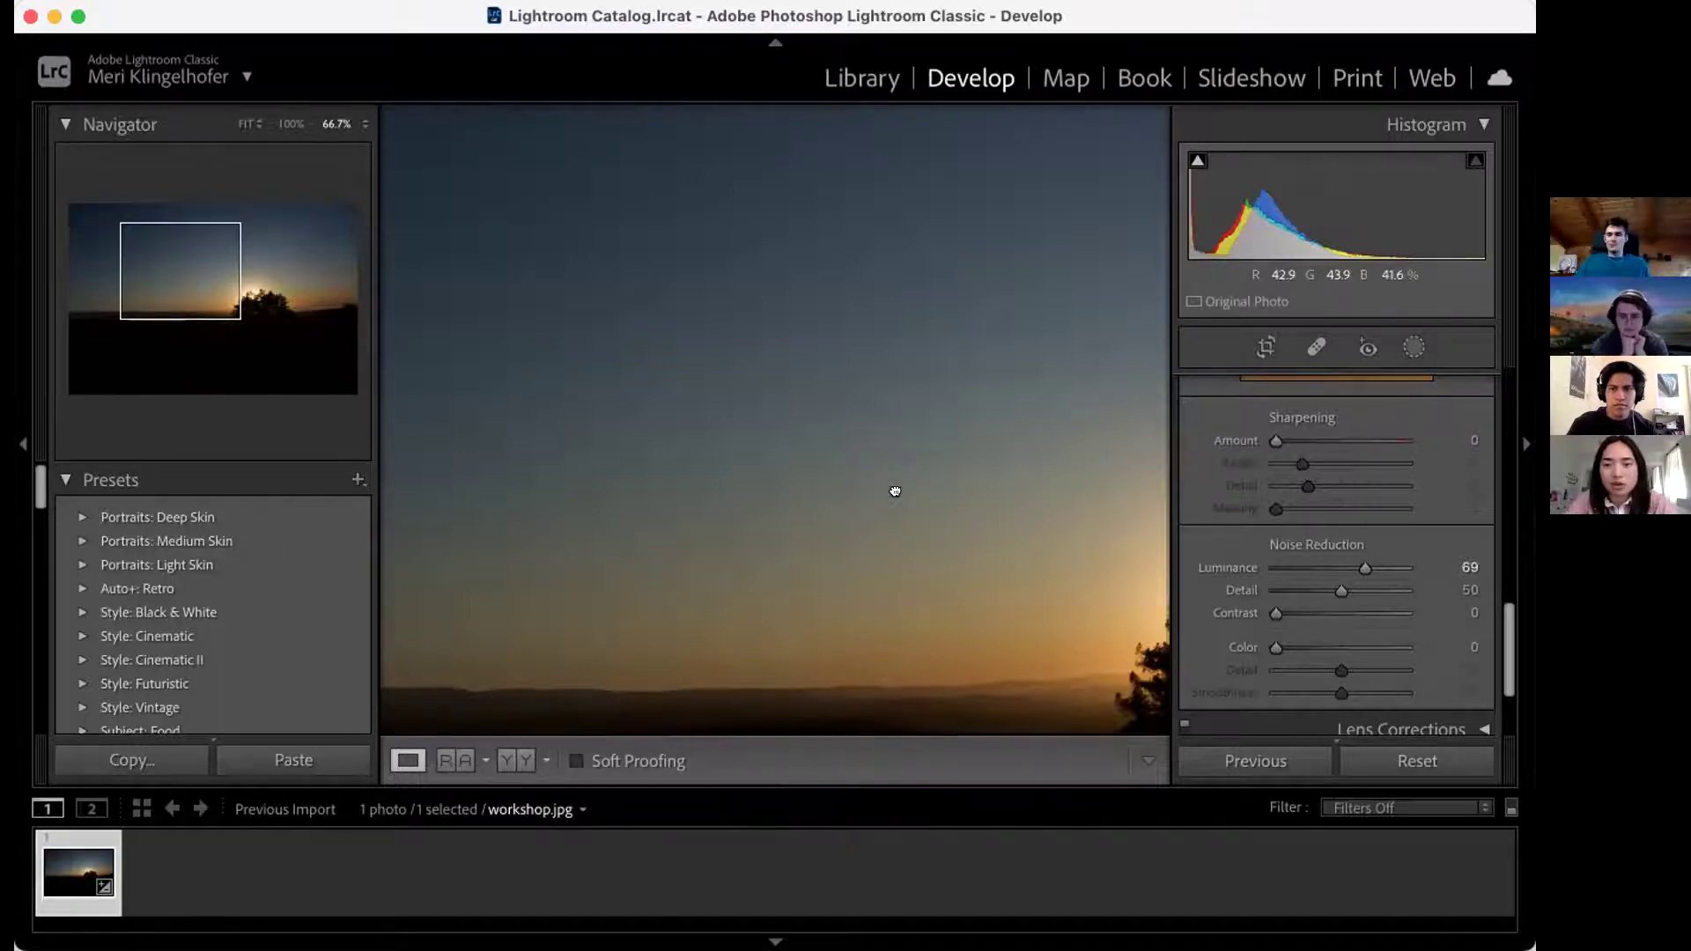
Step: Fit the whole photo in view and set the colour noise reduction to 85
left_click(895, 491)
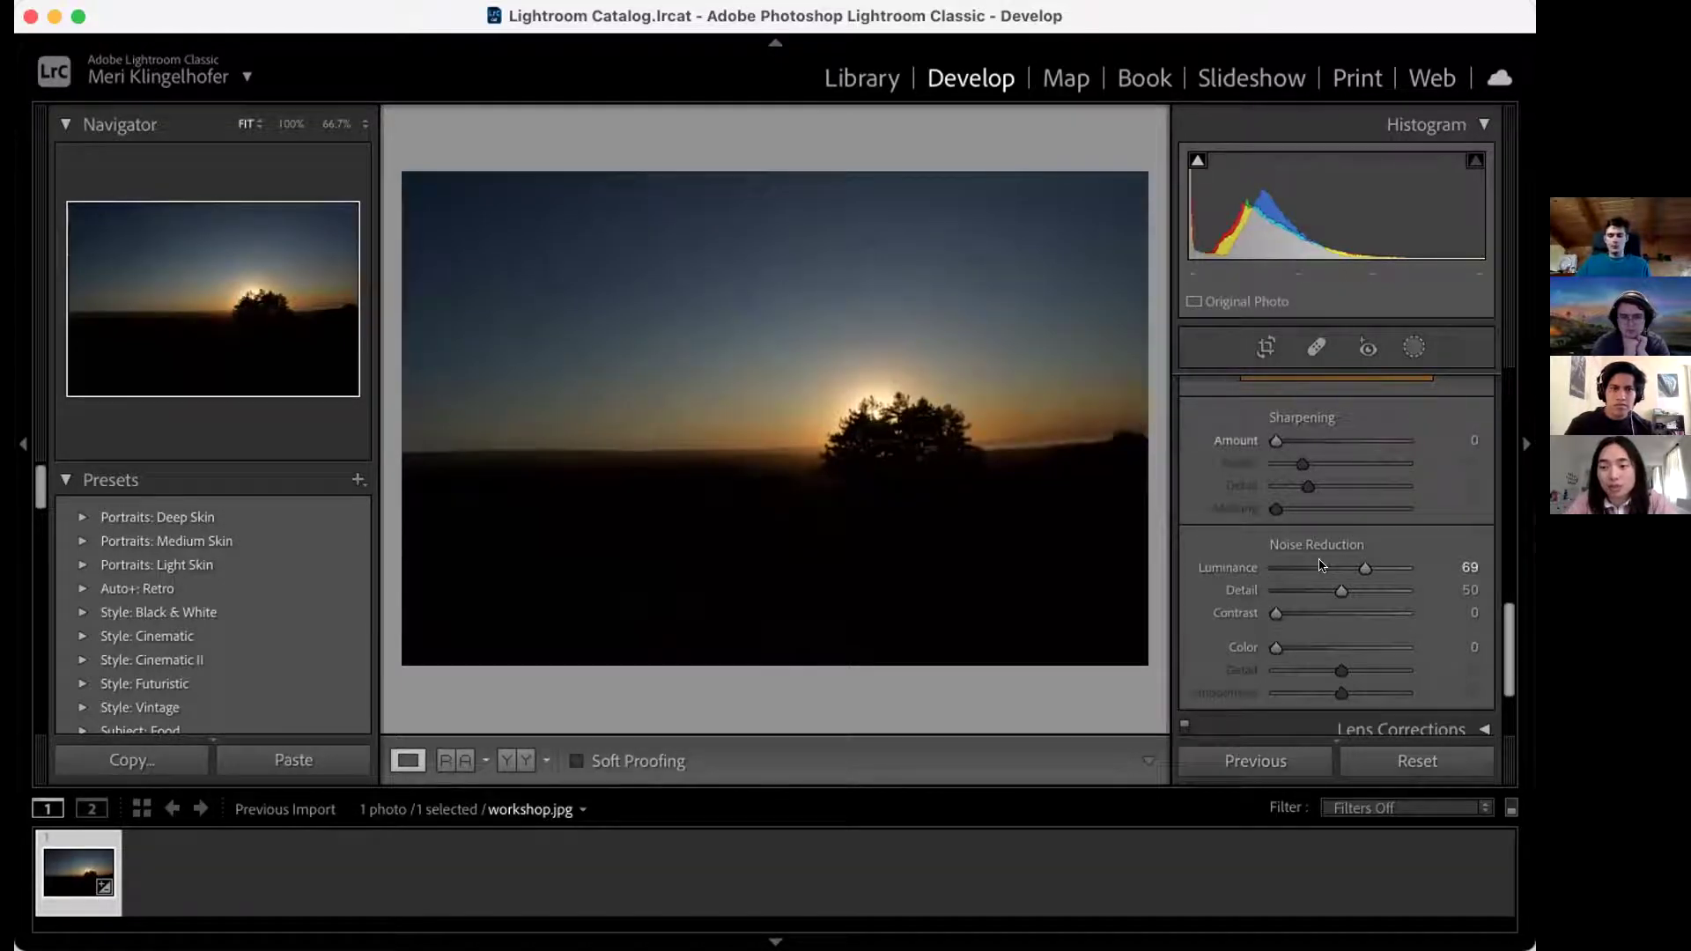
scroll(1321, 565, "down", 1)
scroll(1321, 565, "up", 3)
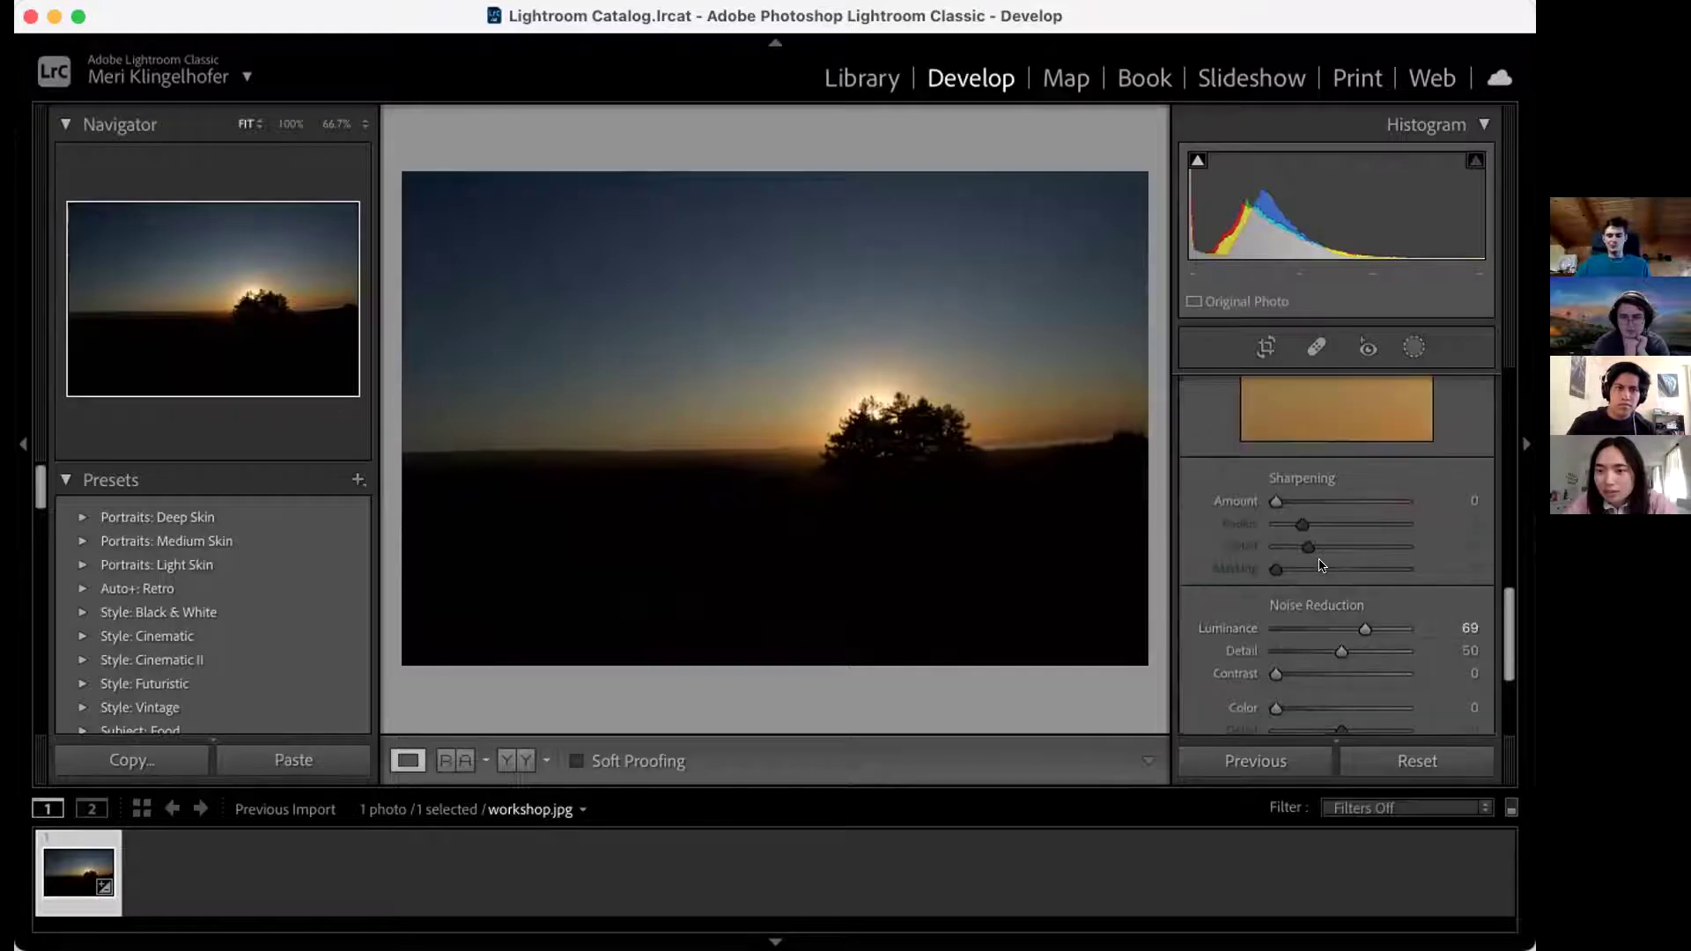
scroll(1339, 626, "down", 1)
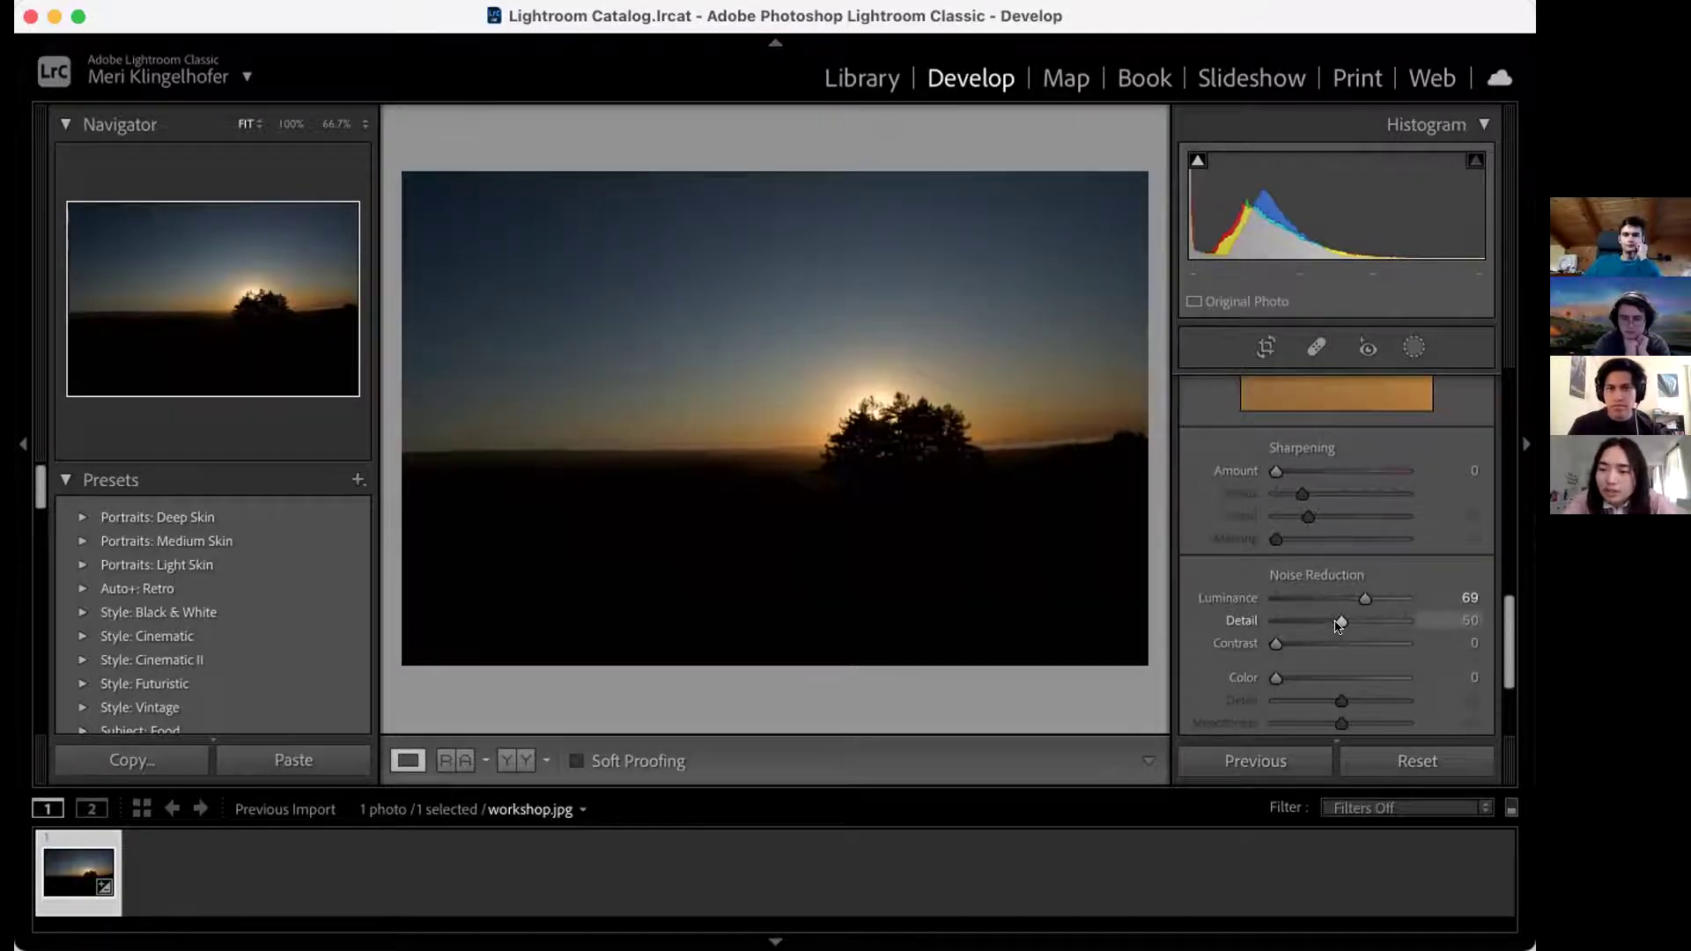
scroll(1285, 655, "down", 1)
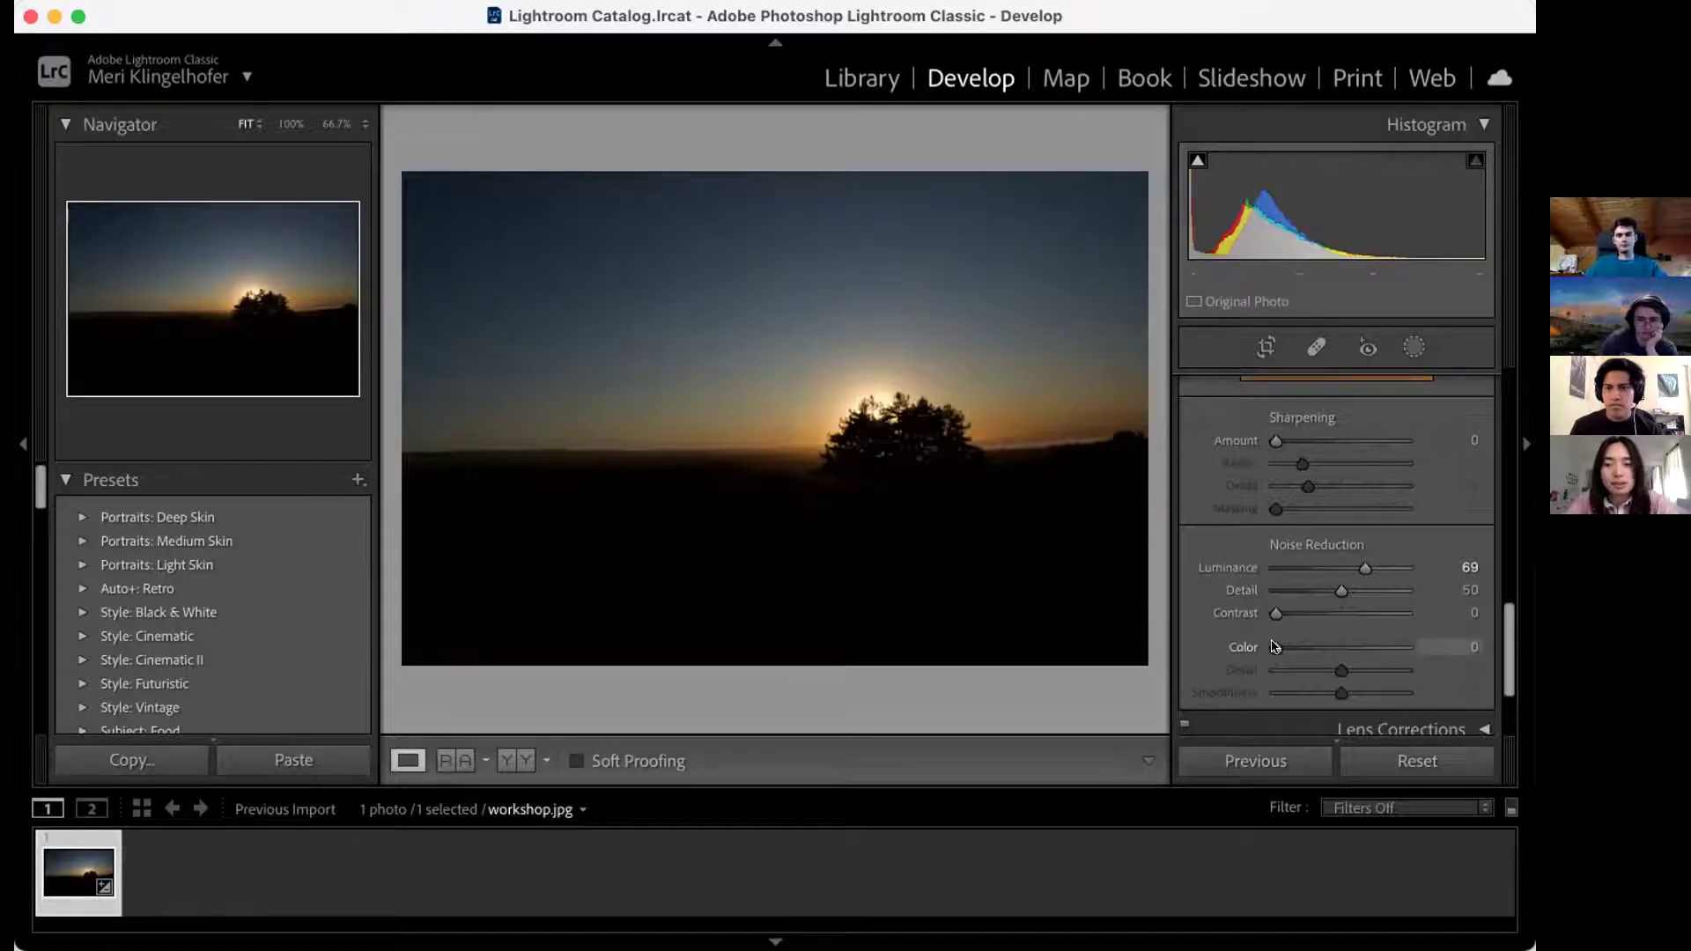
left_click_drag(1274, 646, 1405, 658)
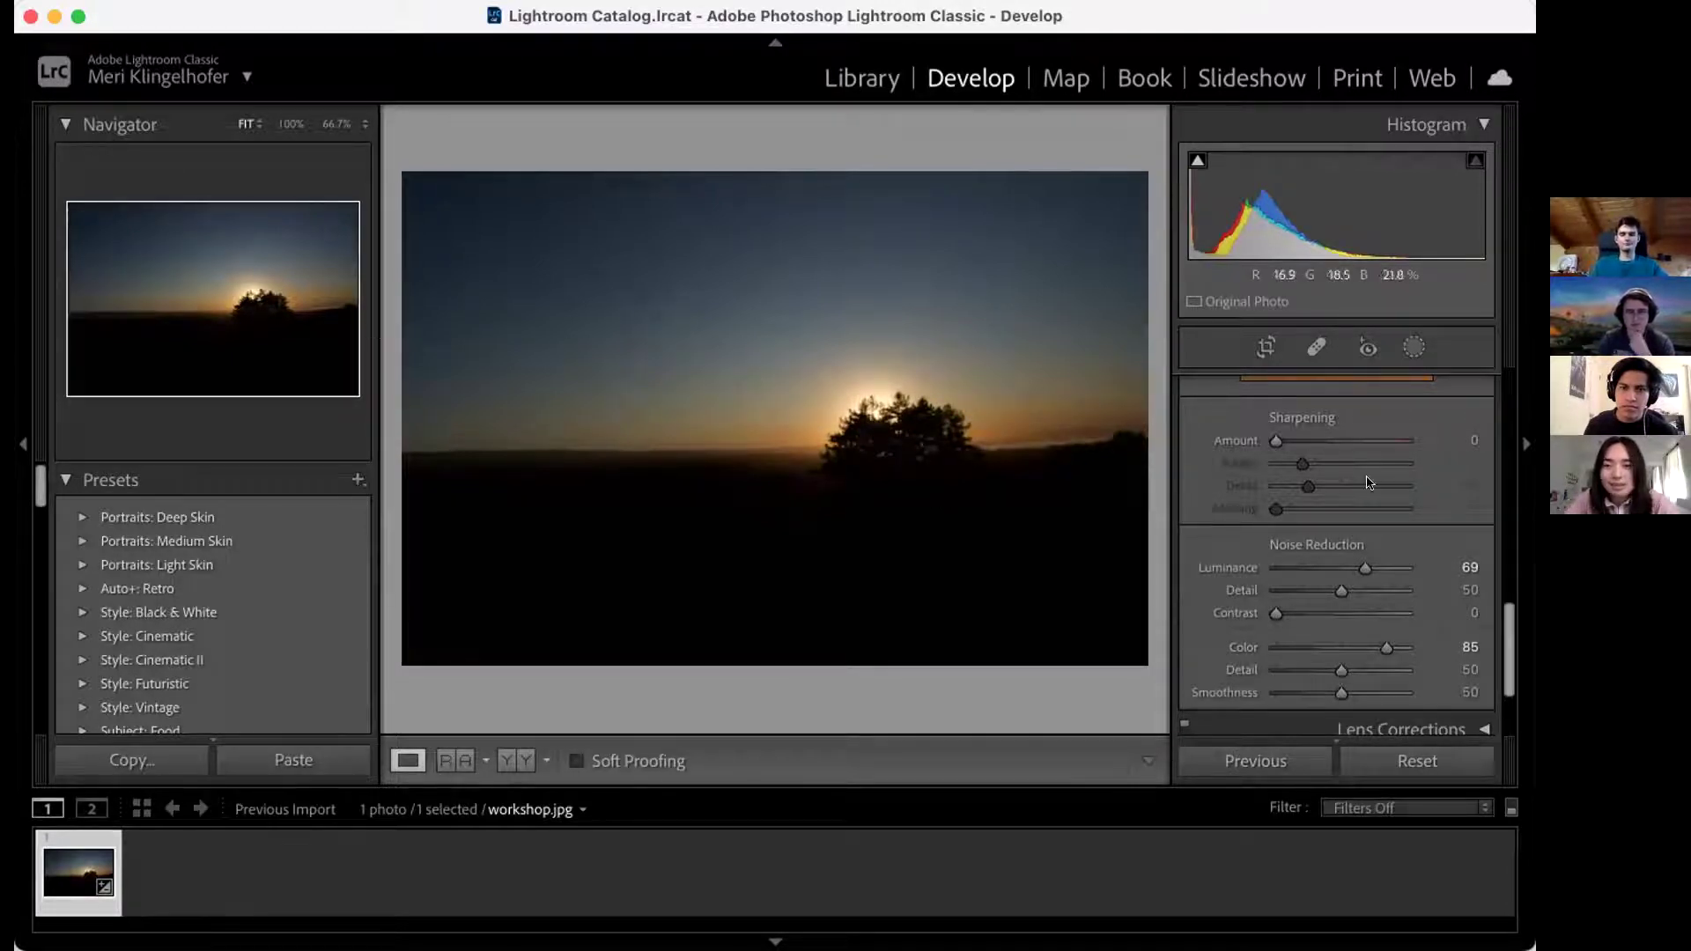
Step: Switch the photo's treatment to Black & White and lower its exposure to −0.80 and highlights to −43
scroll(1368, 483, "up", 5)
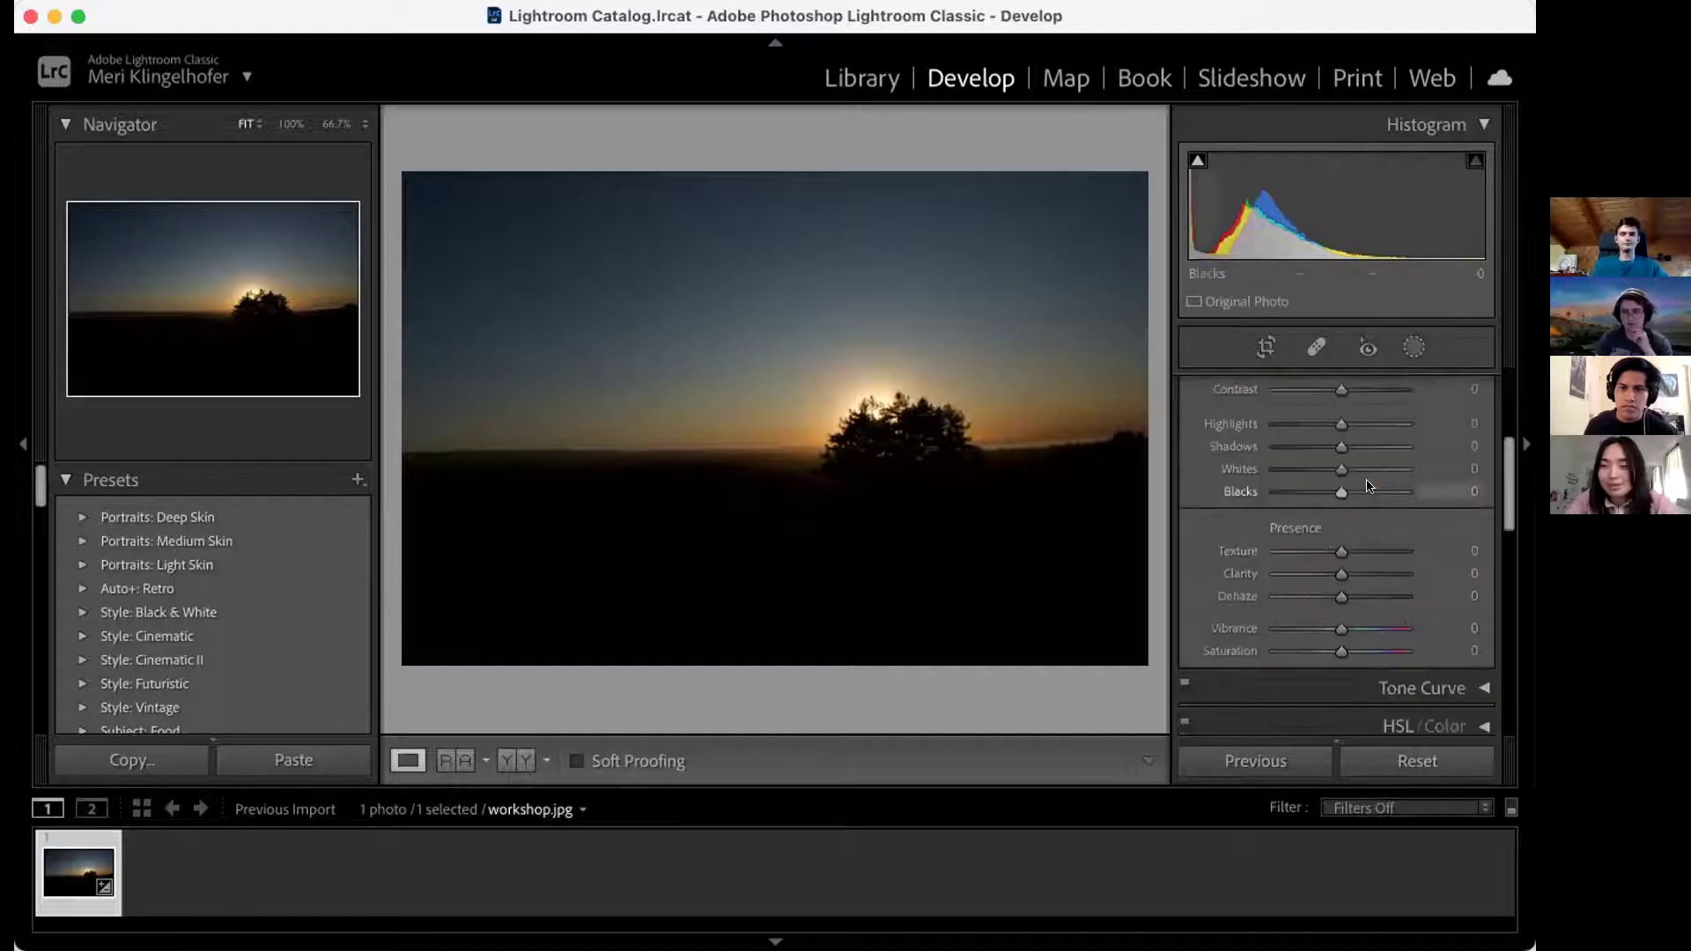
scroll(1369, 485, "up", 3)
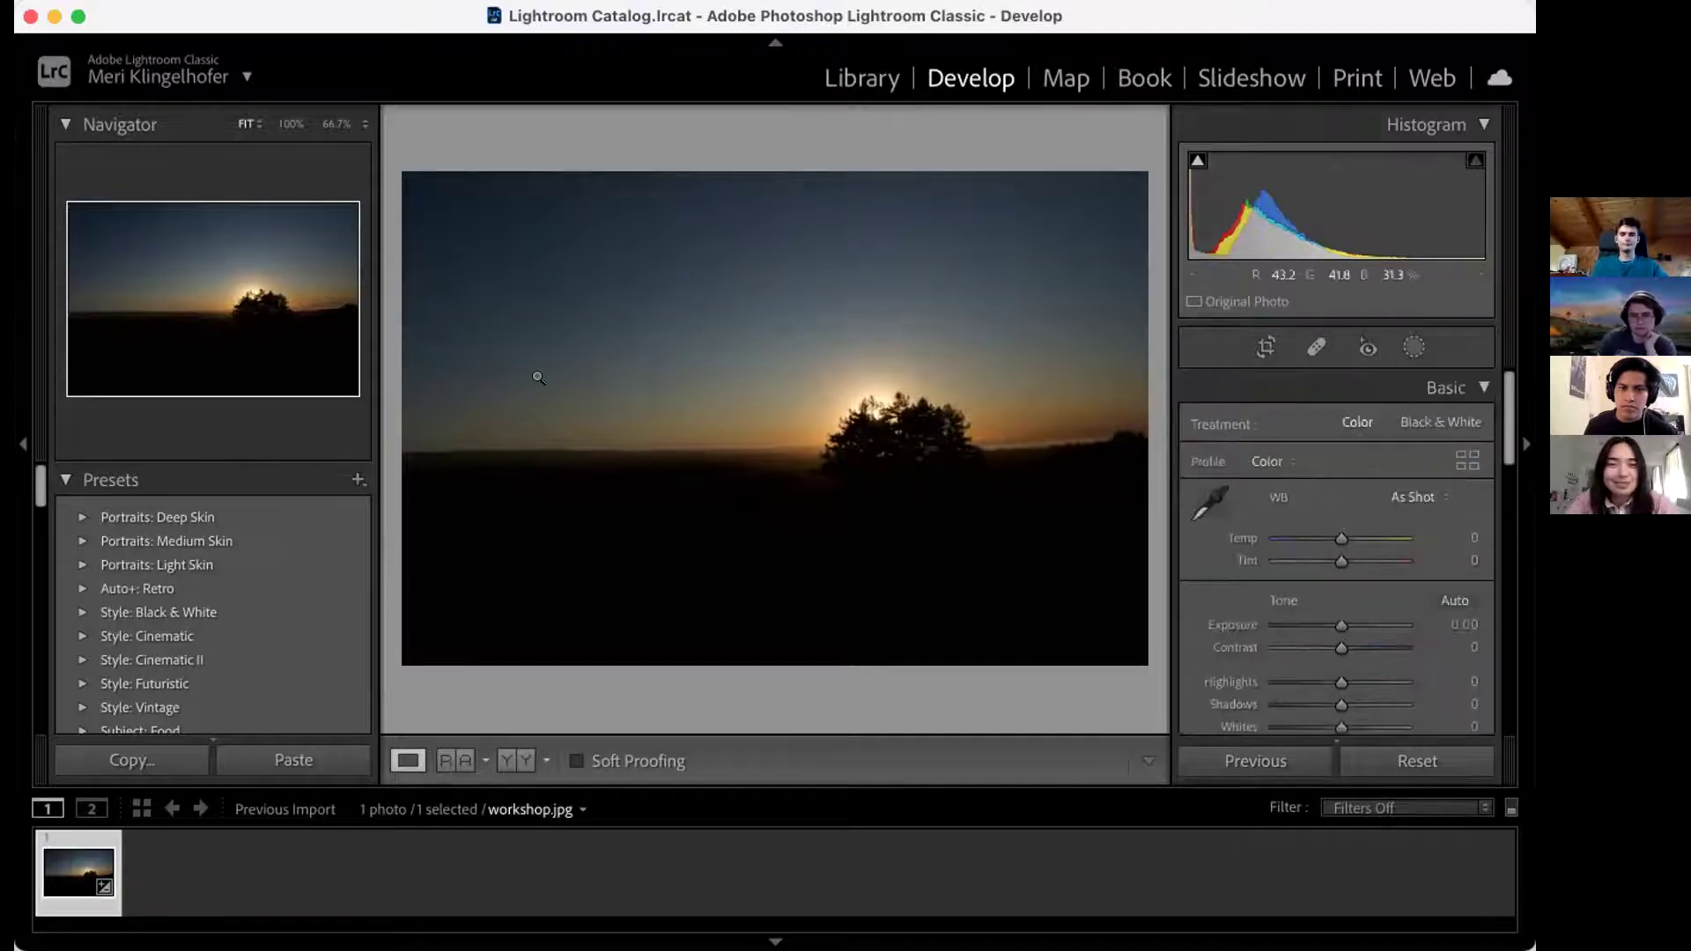
left_click(1431, 418)
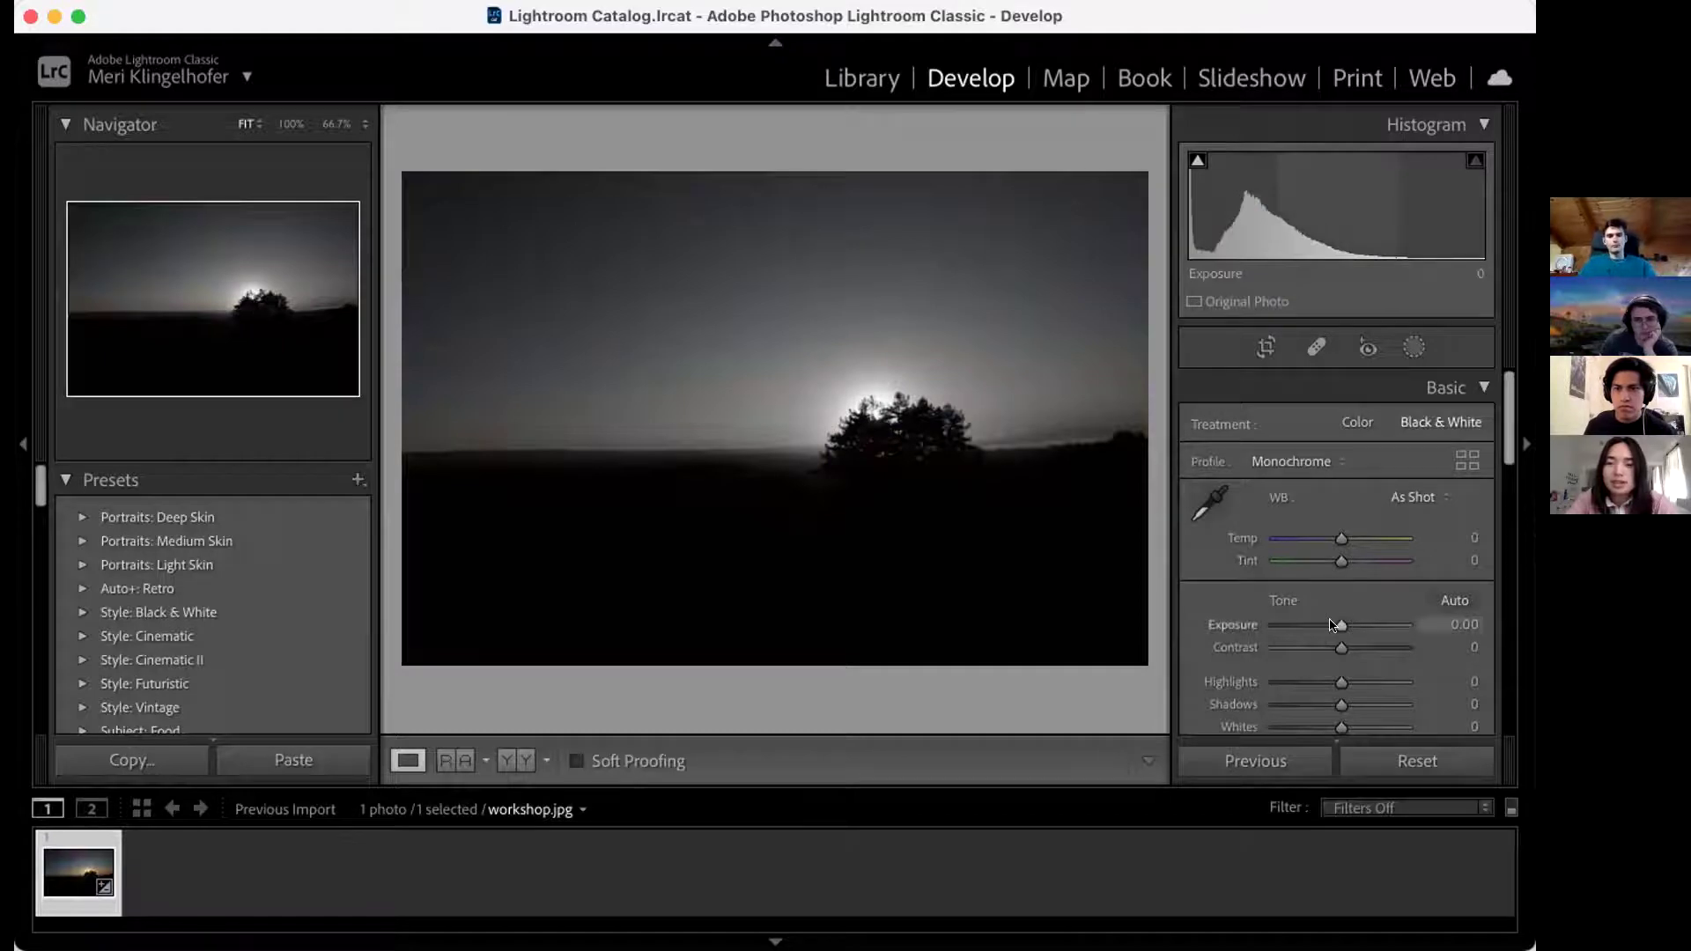
left_click_drag(1333, 626, 1322, 626)
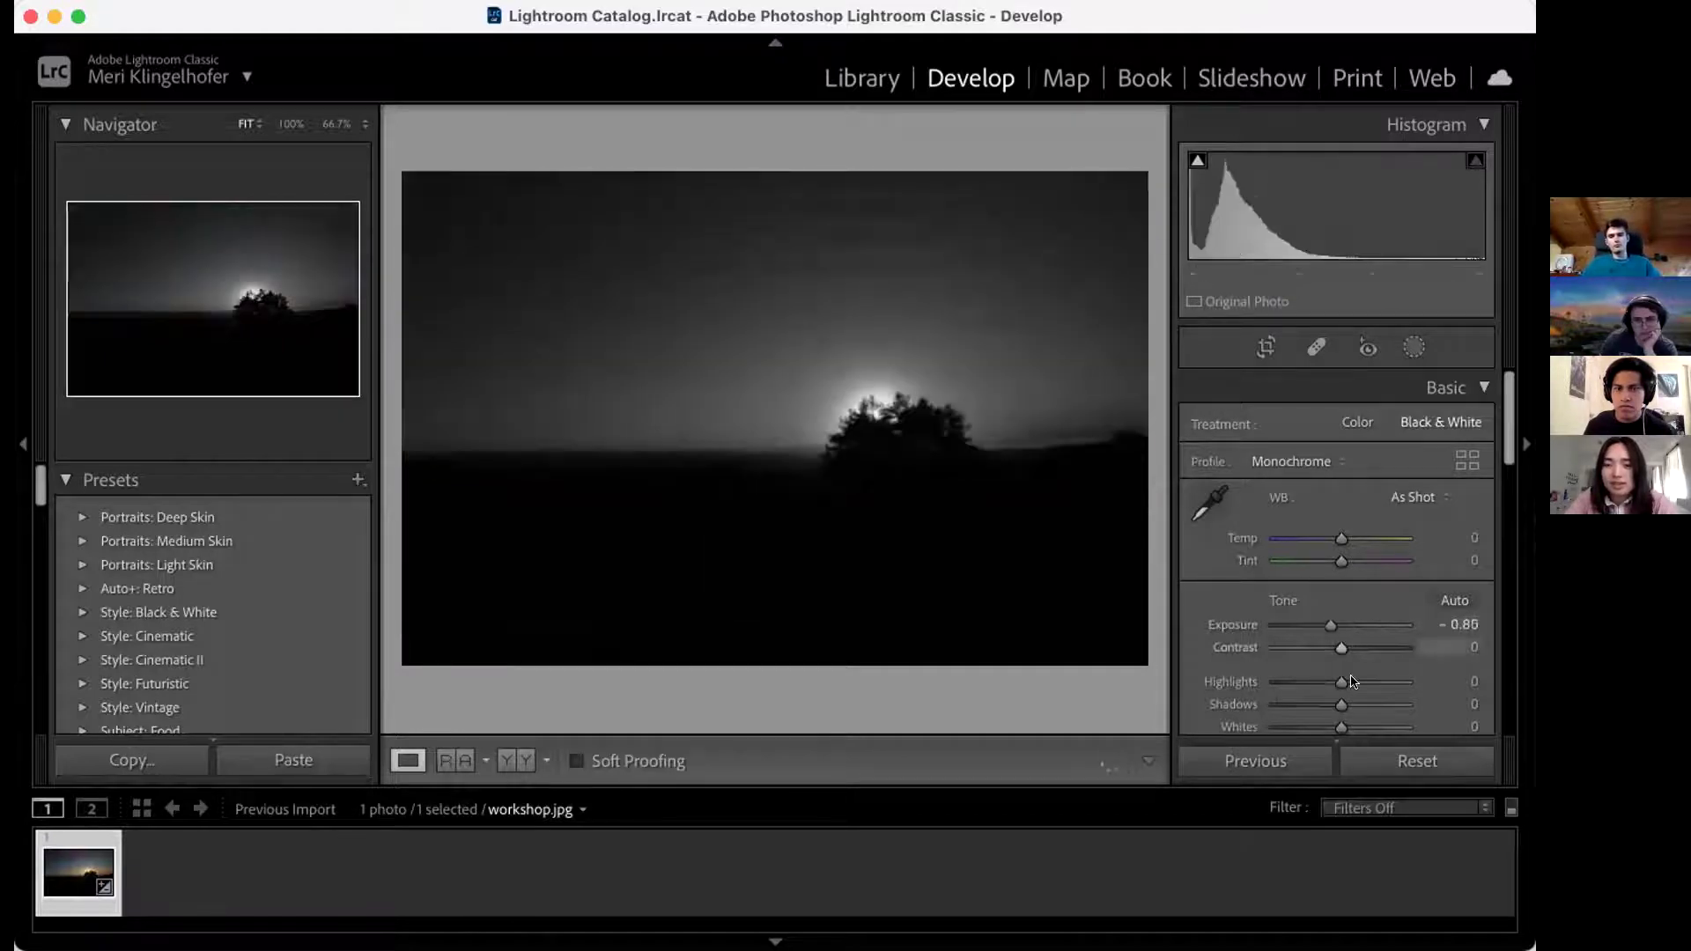
left_click_drag(1353, 681, 1324, 683)
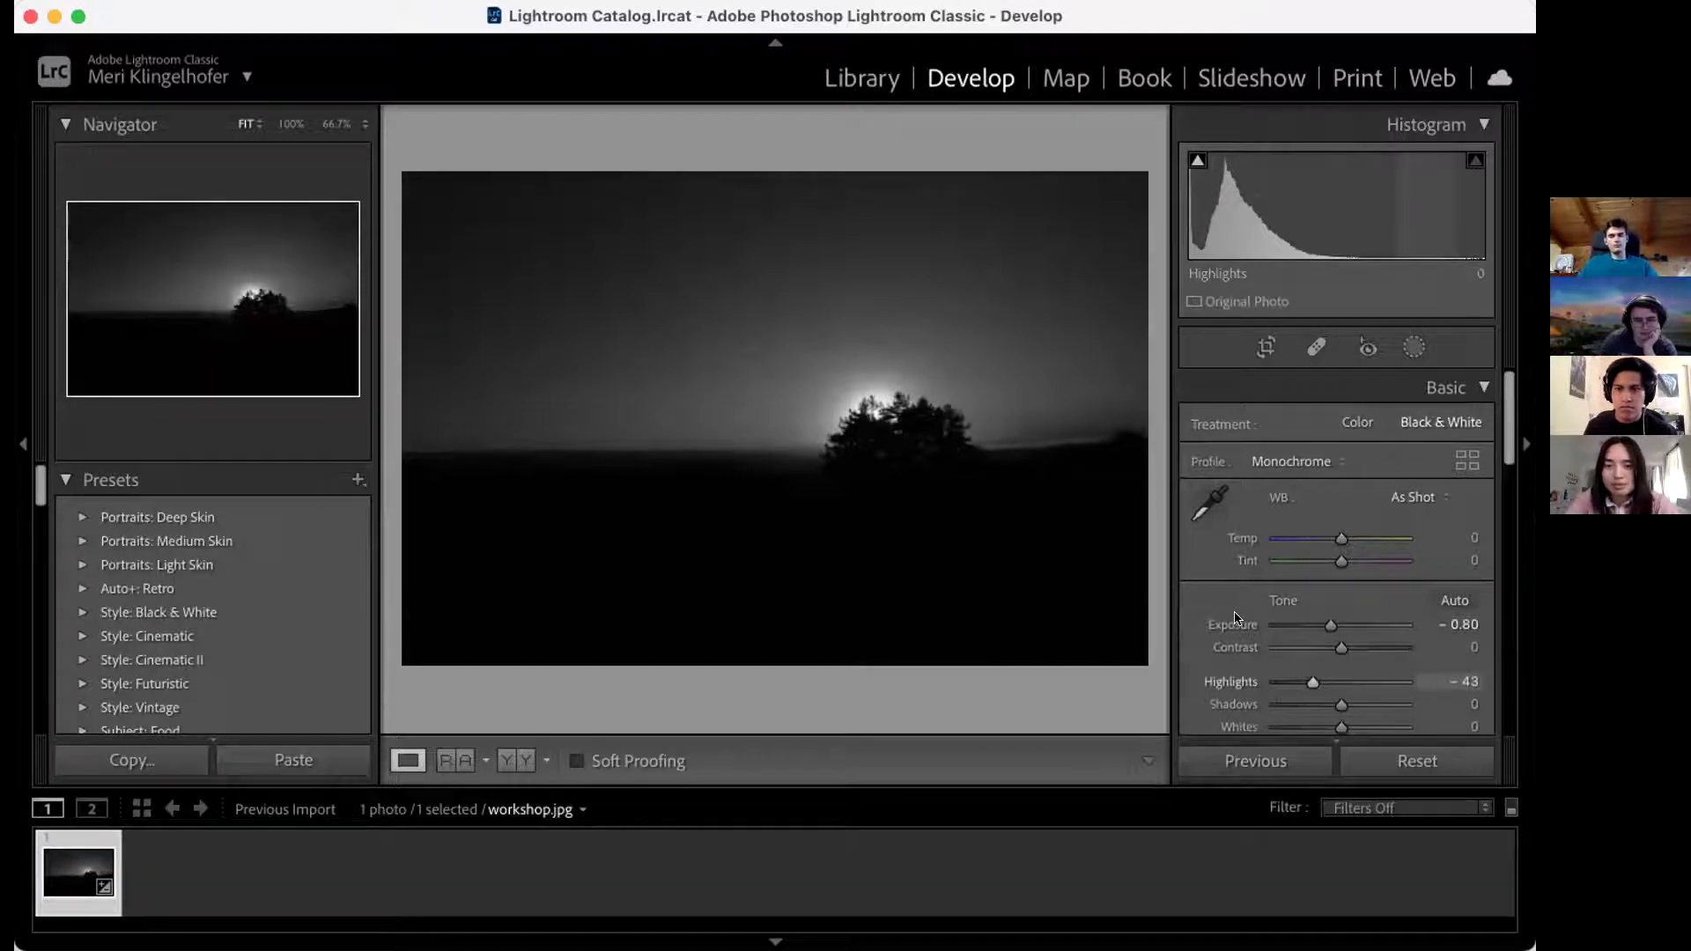
Step: Switch the sunset photo's treatment from black and white back to color
scroll(1230, 552, "down", 3)
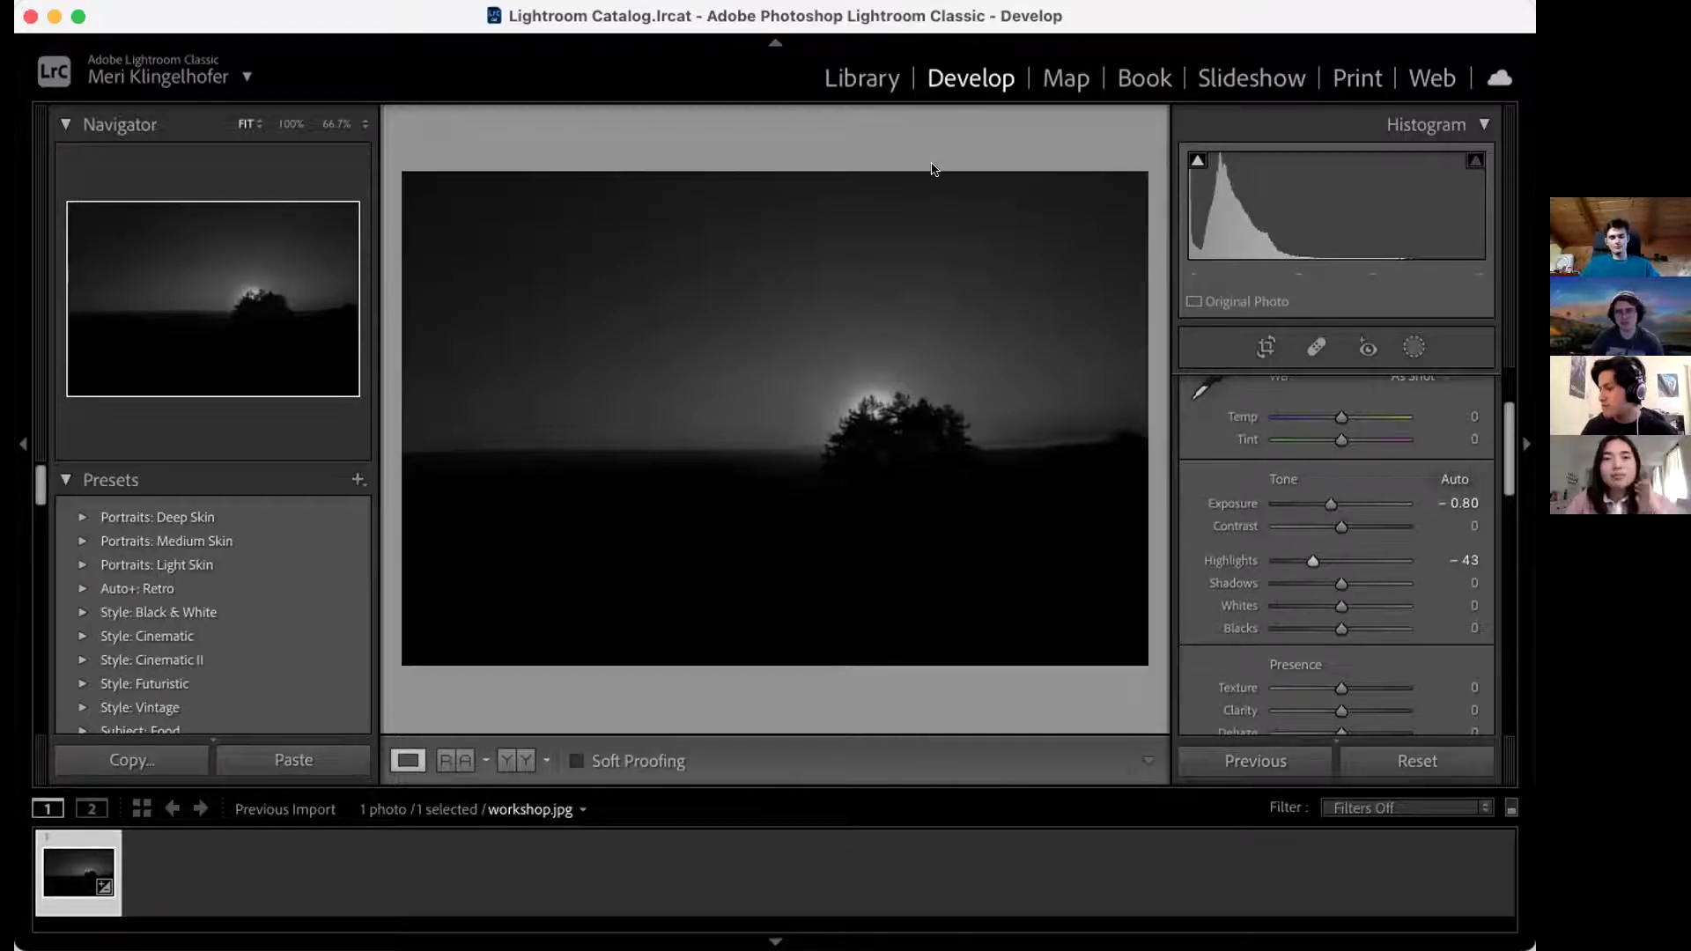
scroll(1283, 457, "down", 3)
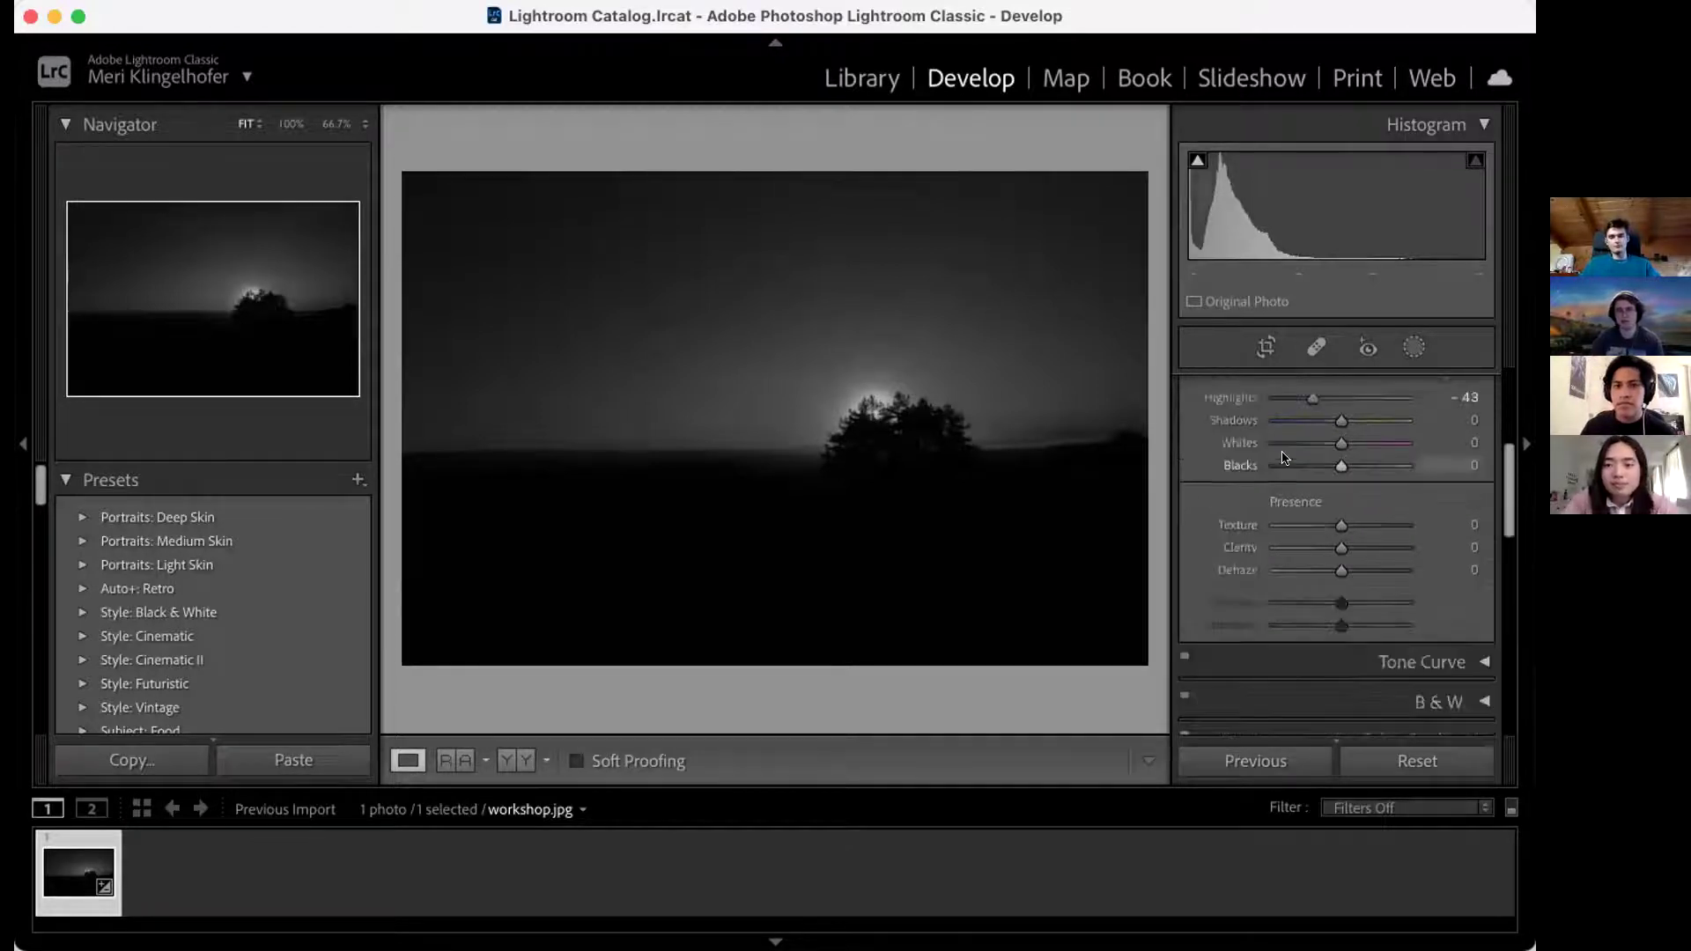
scroll(1286, 462, "up", 5)
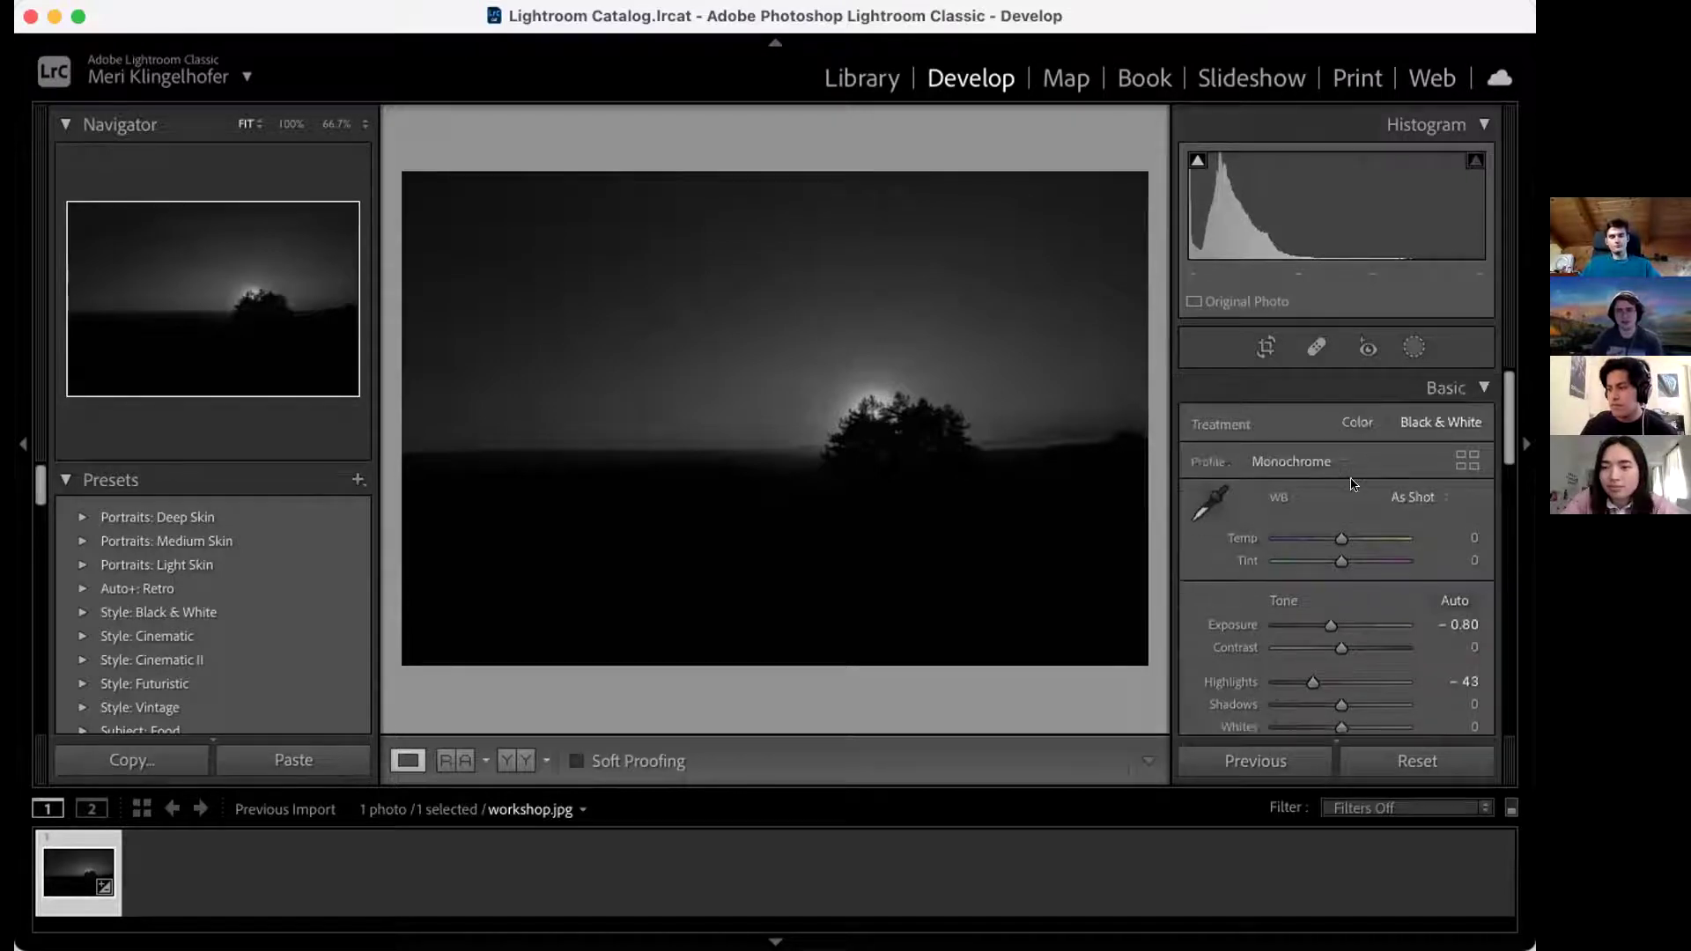
key("v")
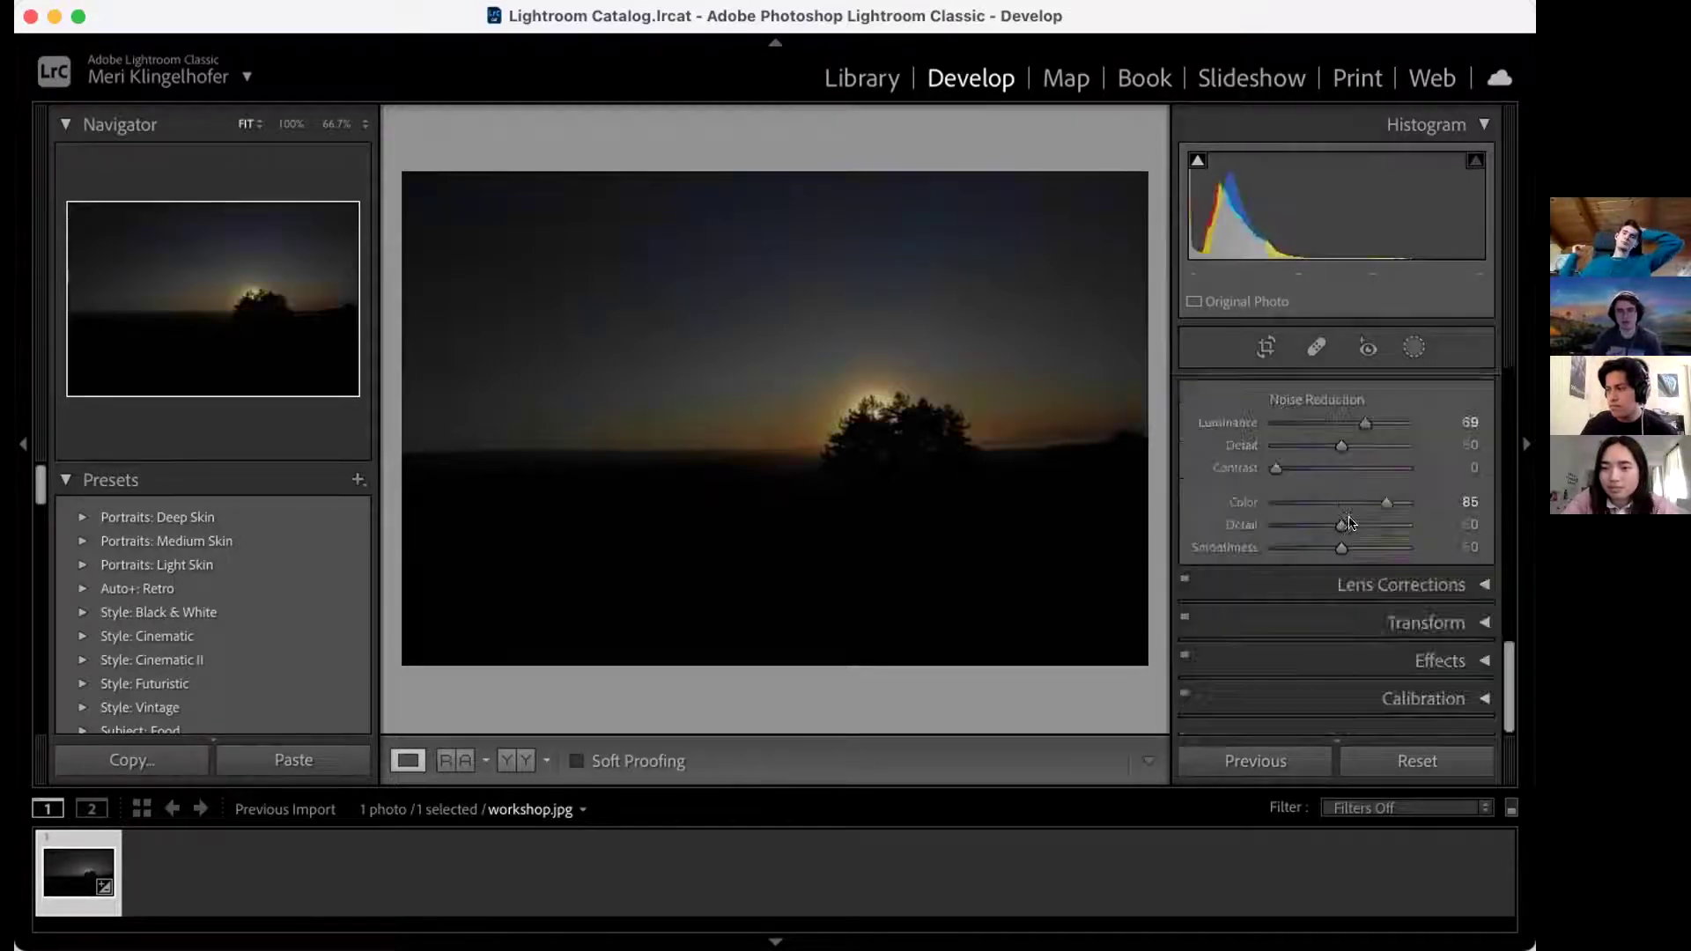
Step: Lower the Color noise reduction of the sunset photo to 0
scroll(1351, 520, "down", 10)
scroll(1350, 525, "up", 1)
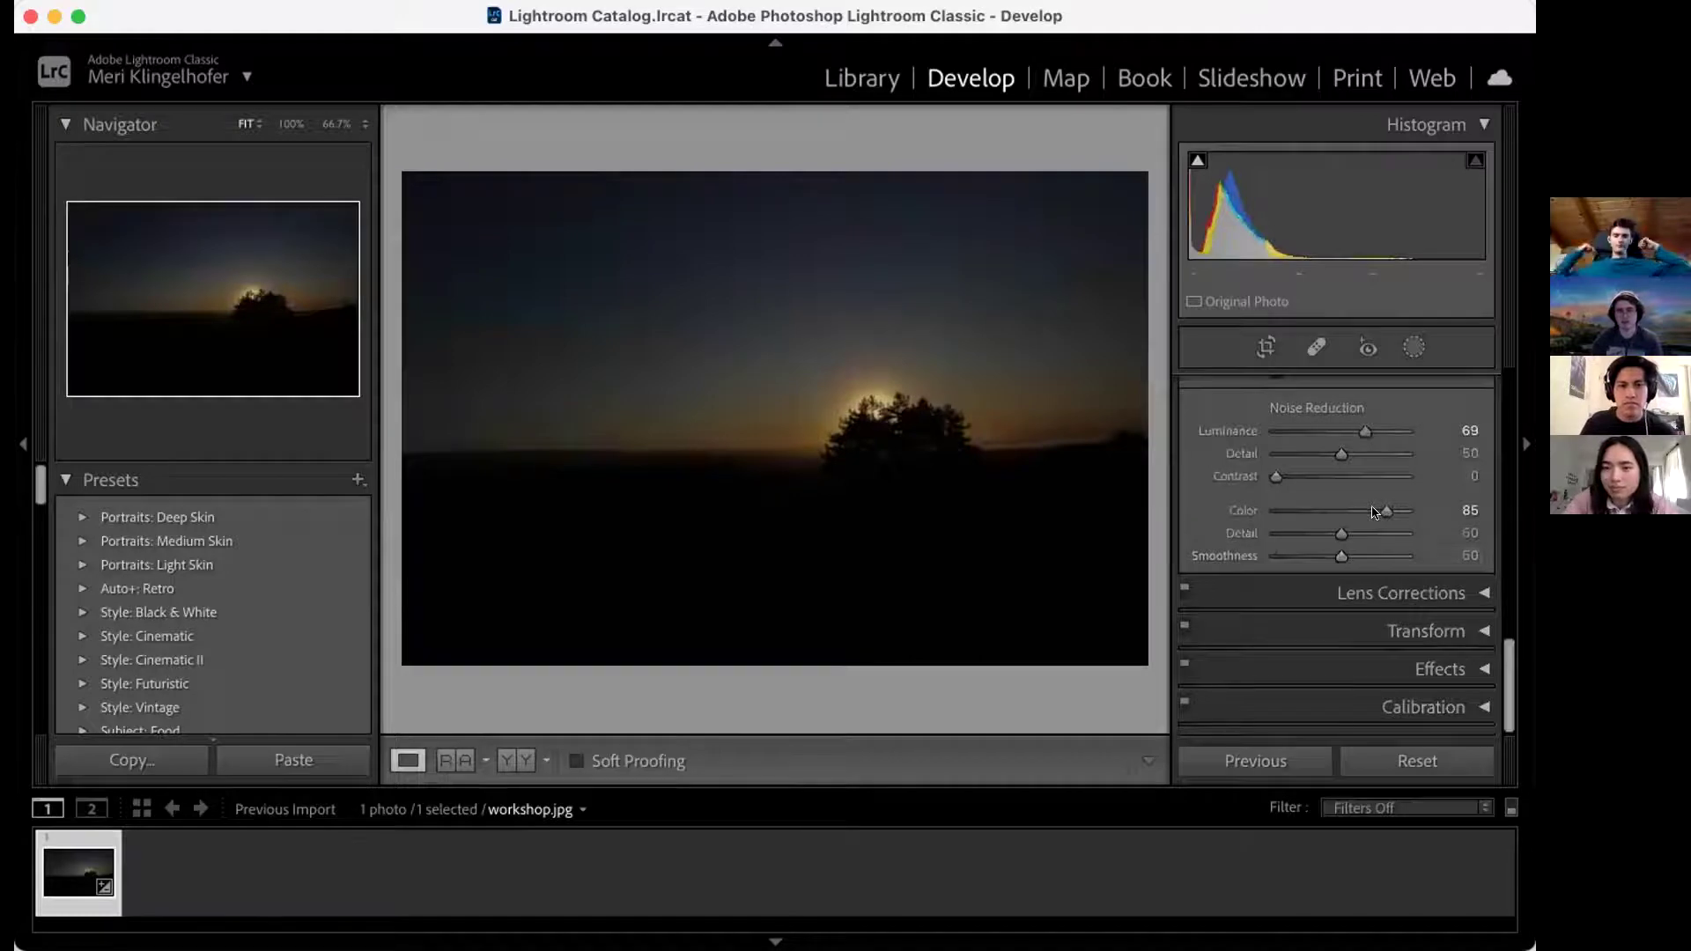
left_click_drag(1334, 513, 1314, 511)
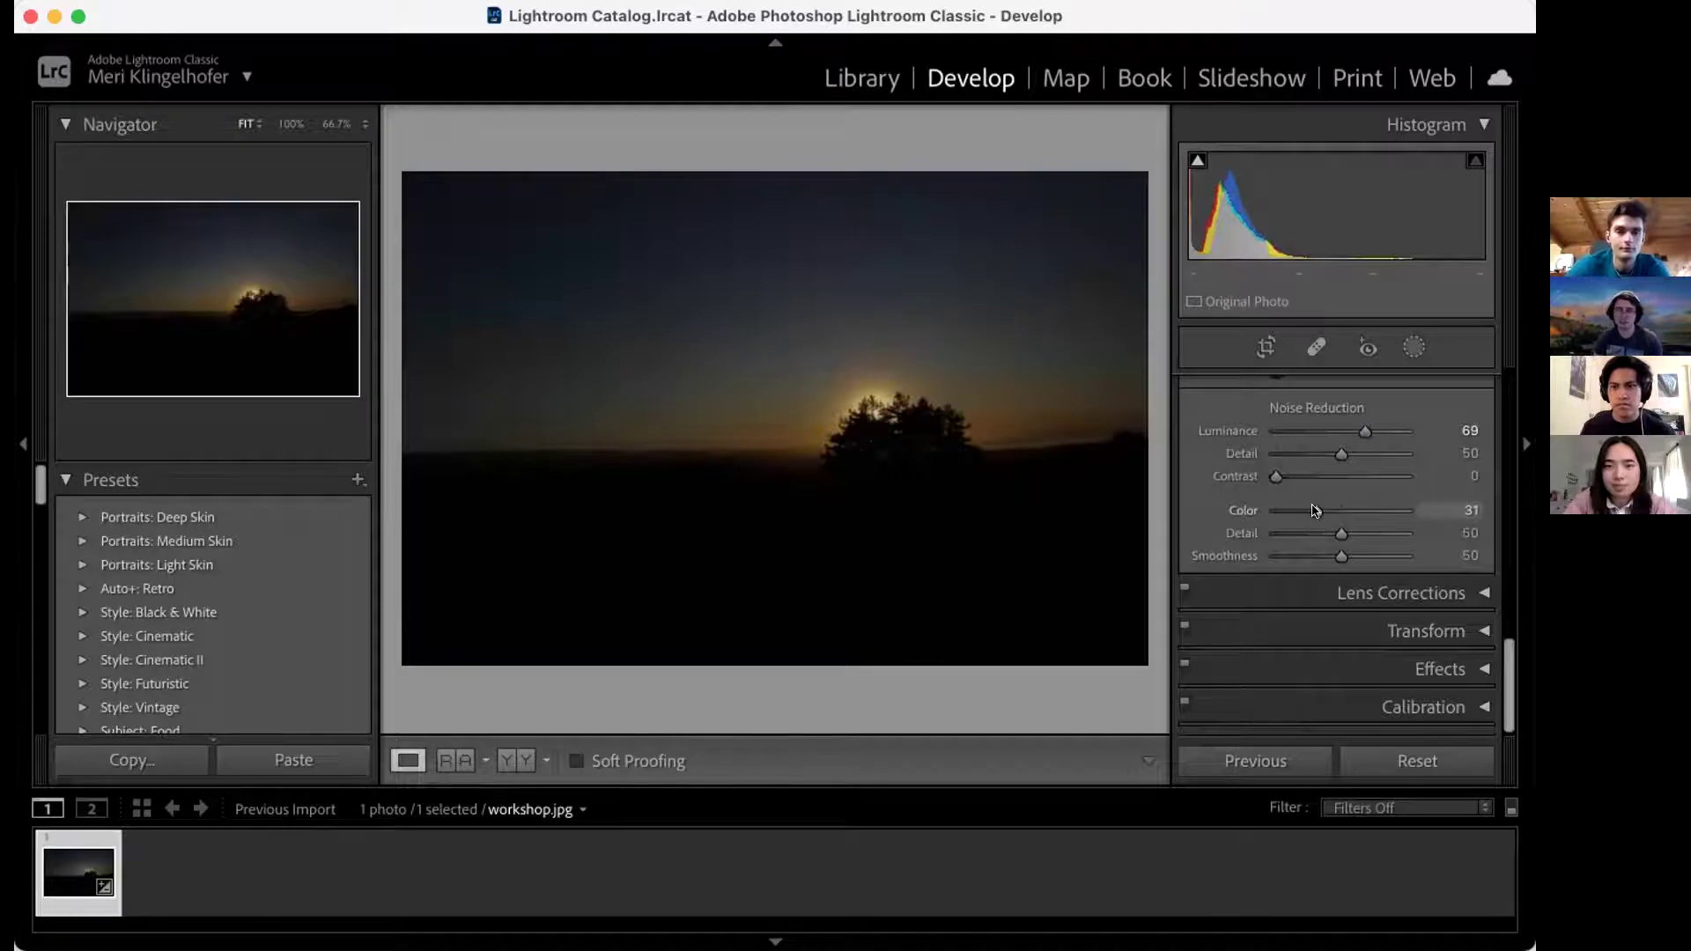
left_click_drag(1314, 511, 1272, 511)
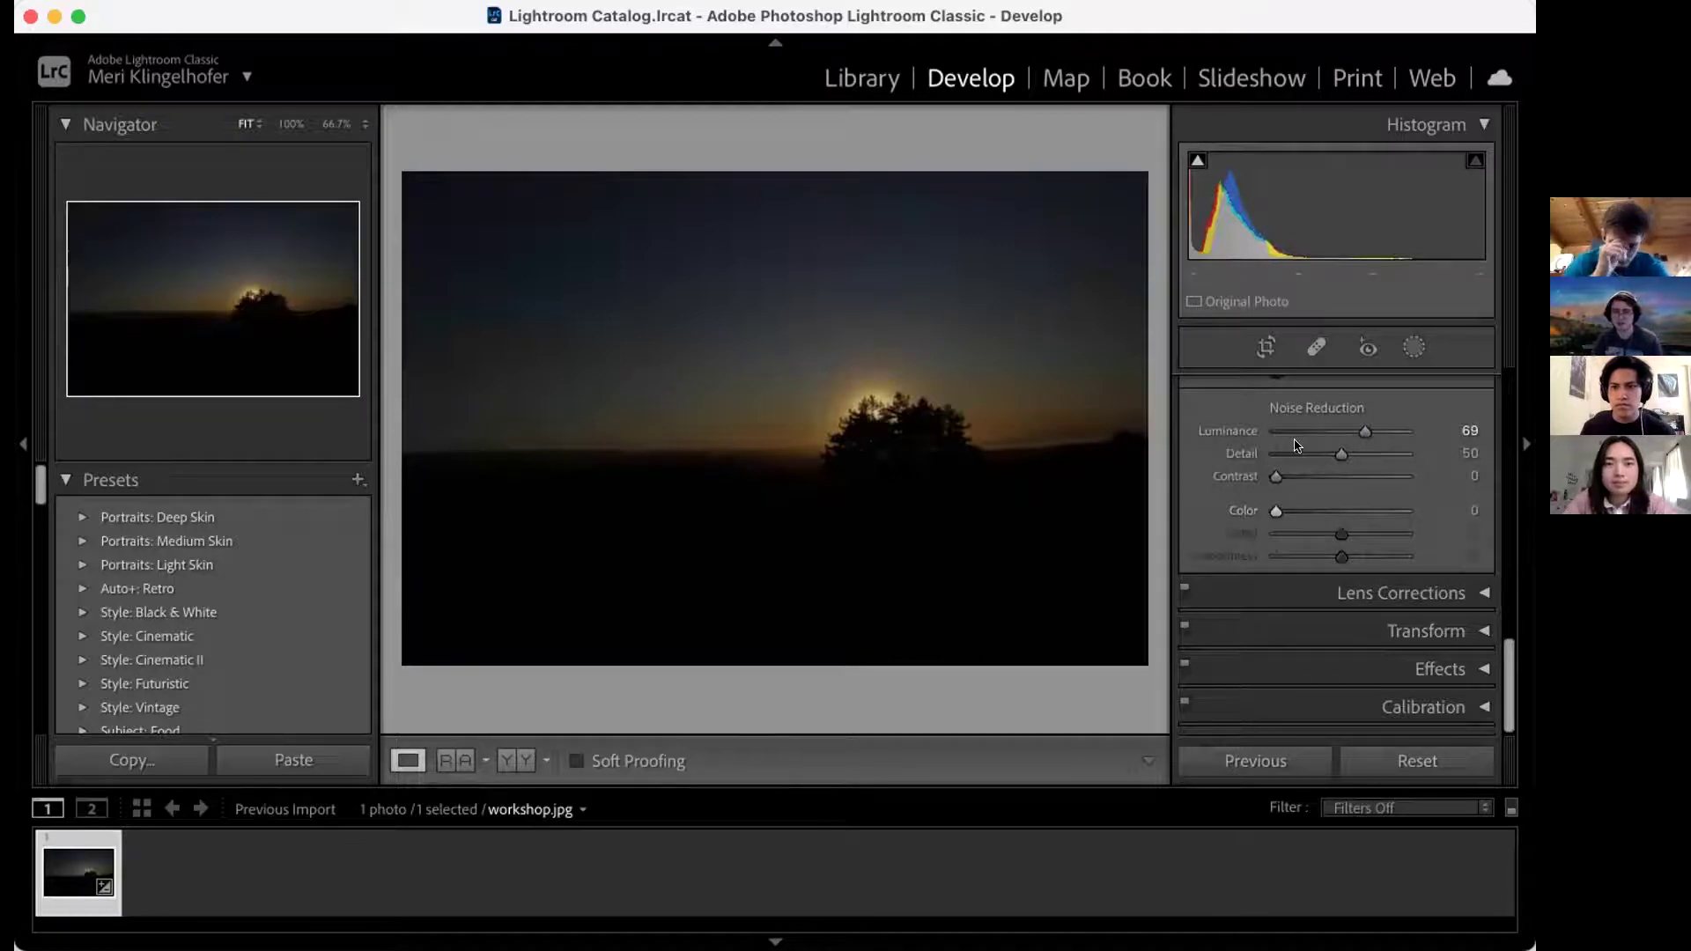
scroll(1295, 445, "up", 5)
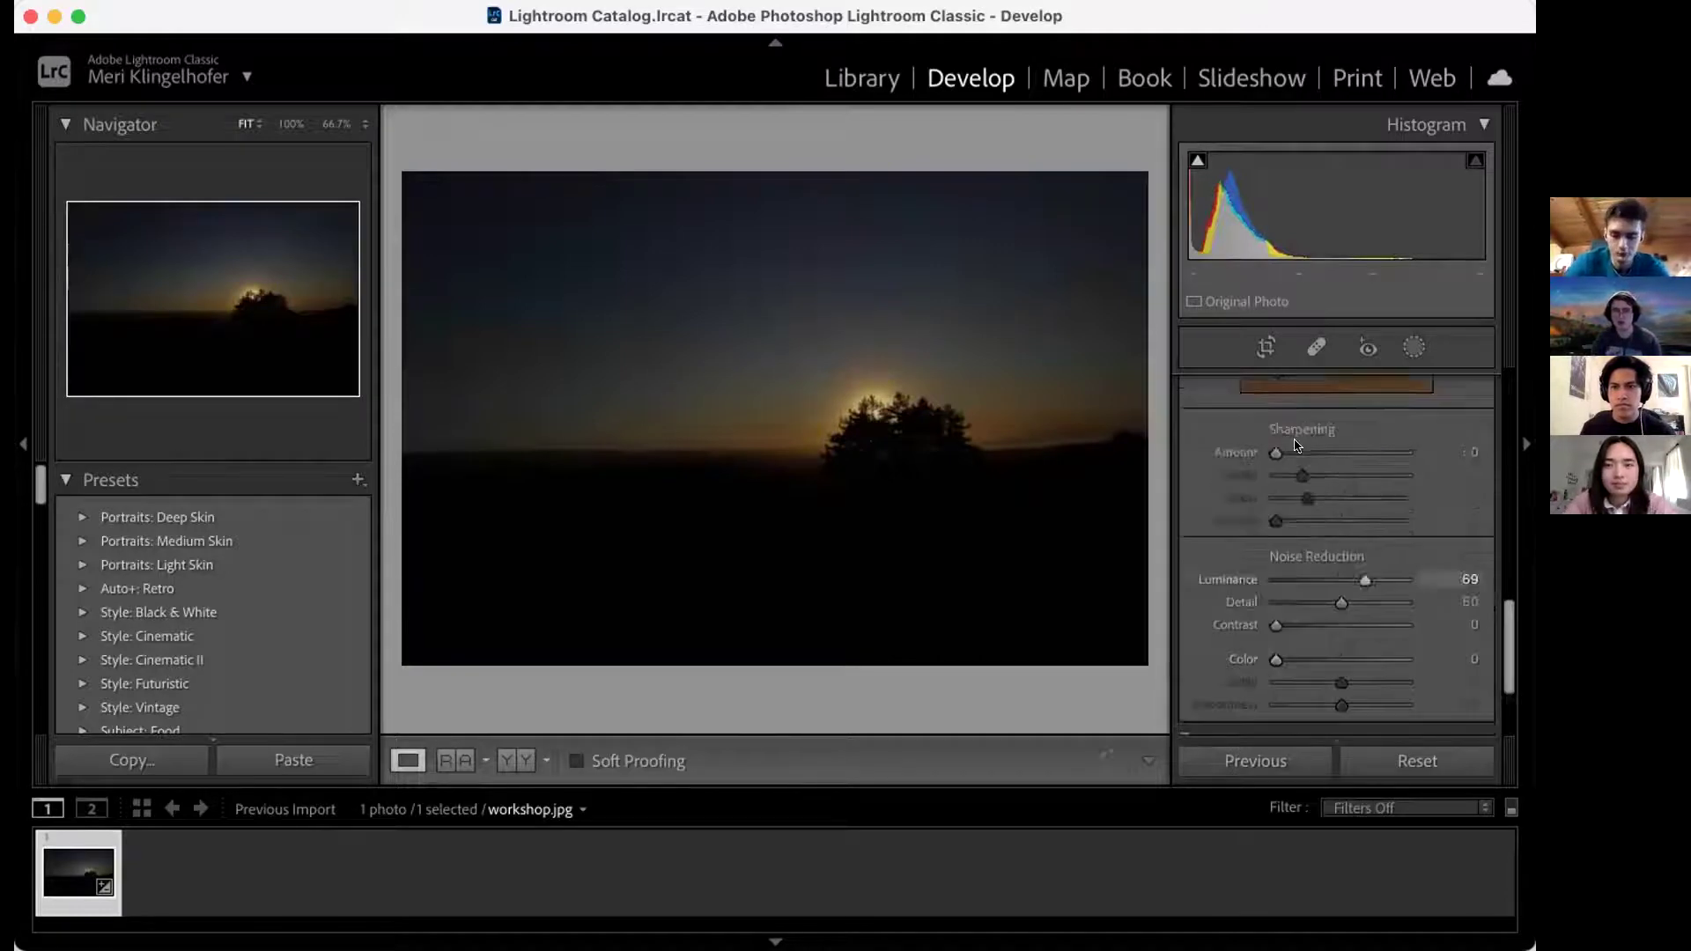
scroll(1295, 445, "up", 5)
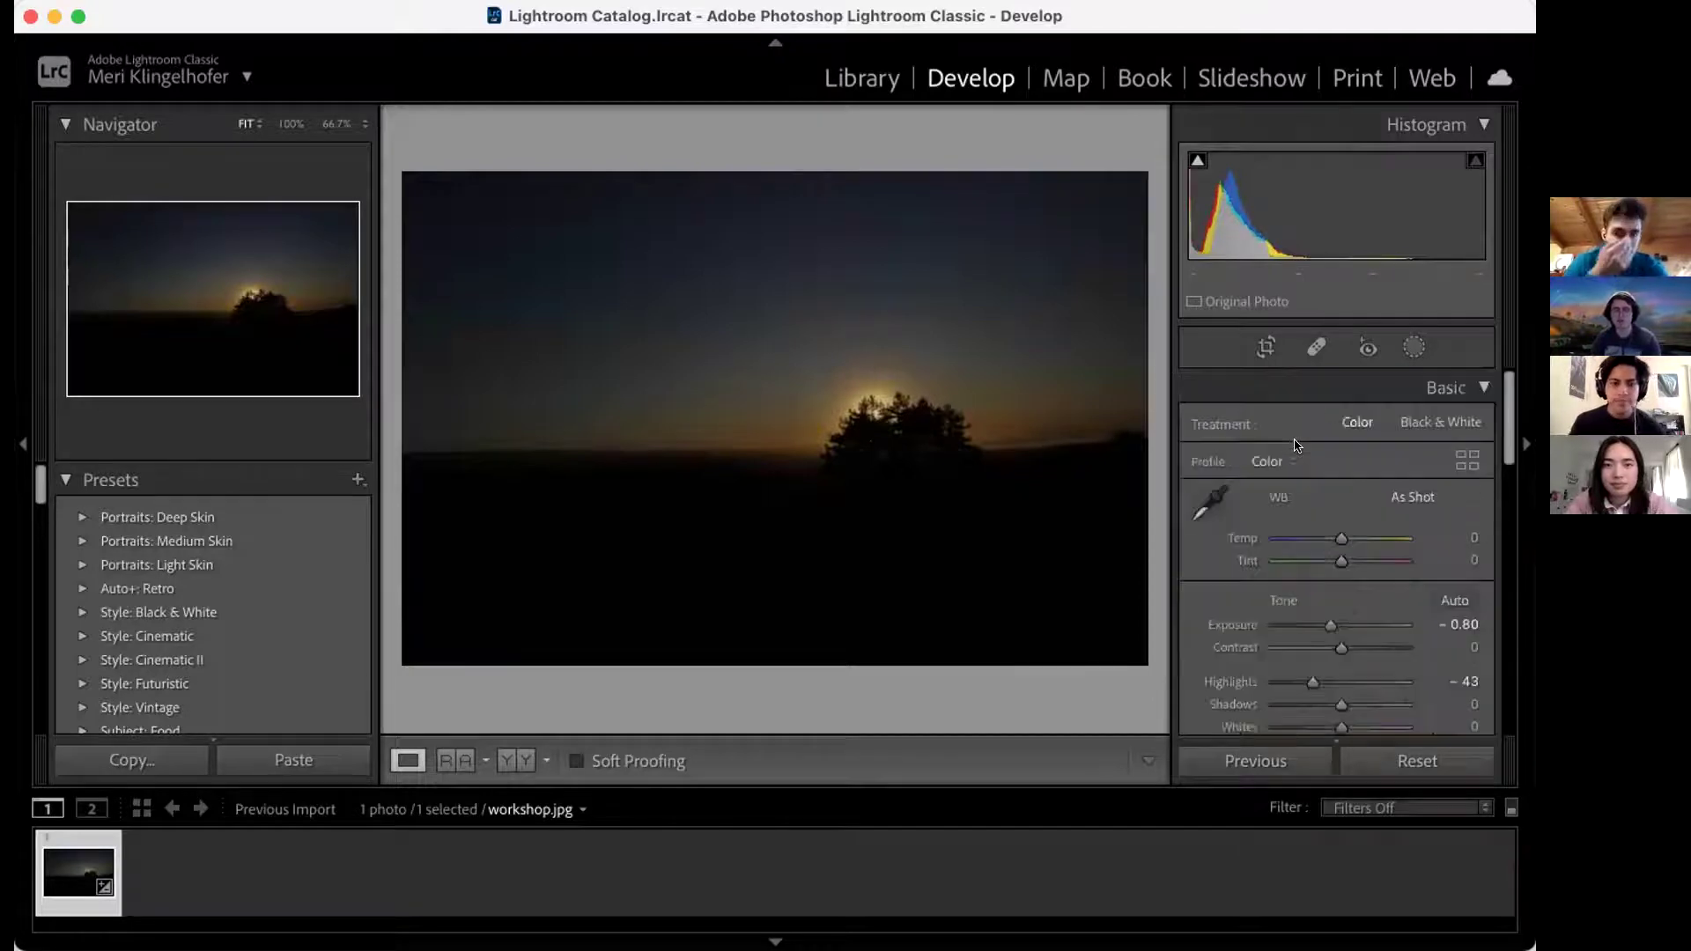
scroll(1295, 444, "up", 1)
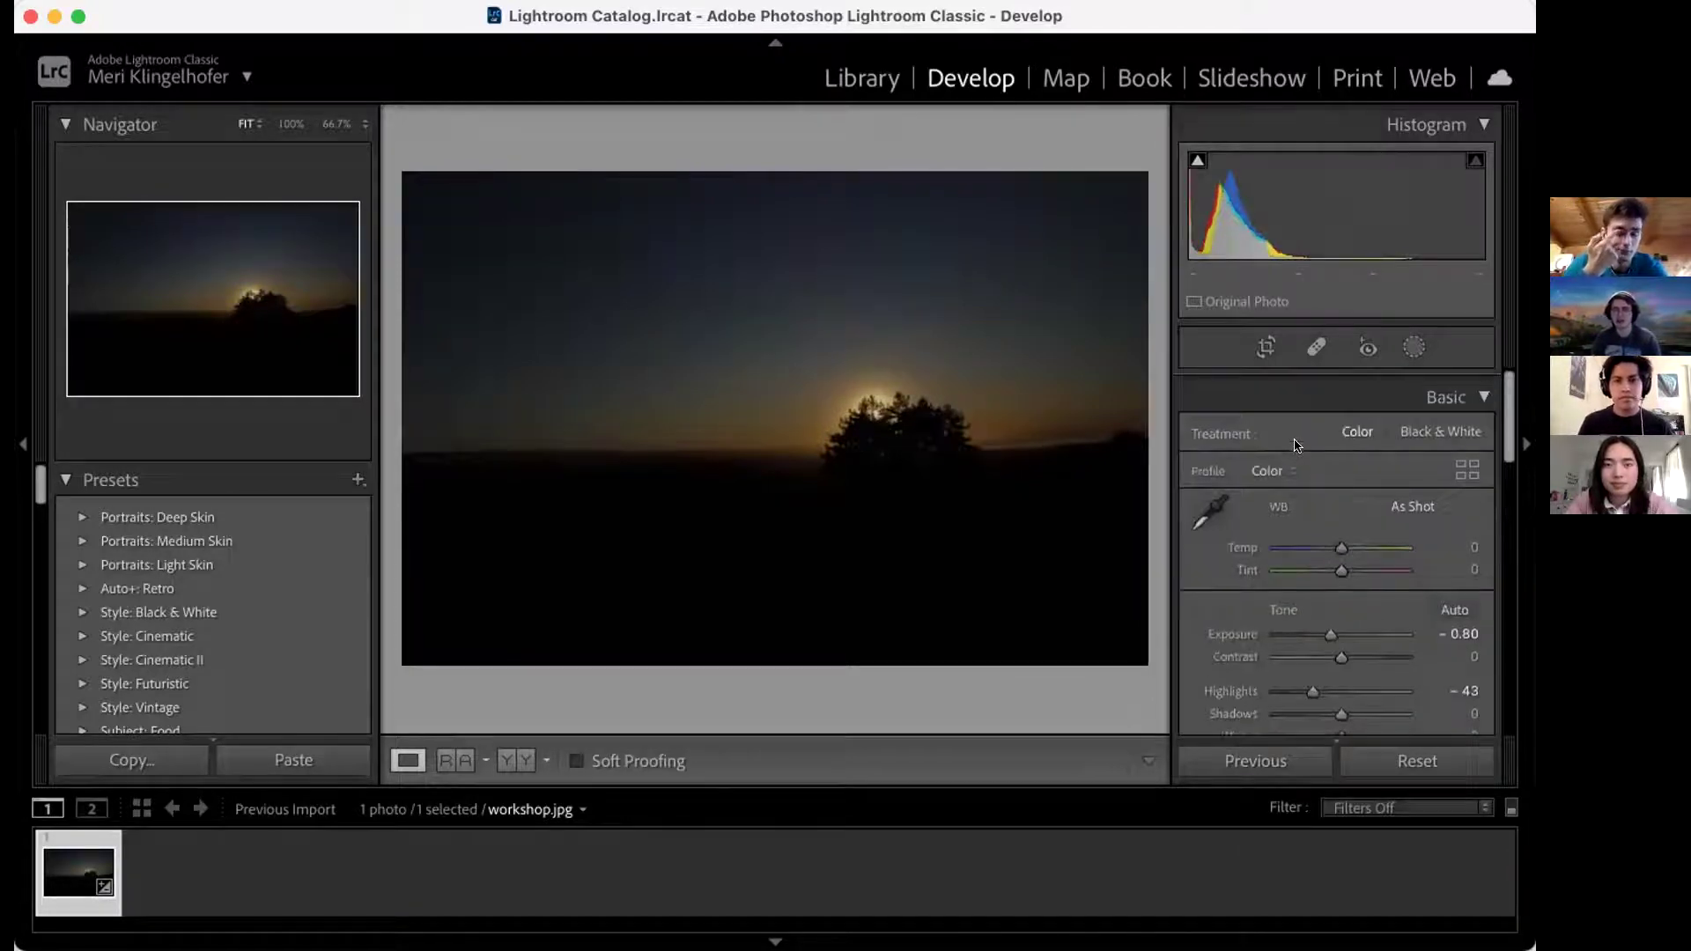
scroll(1295, 445, "down", 1)
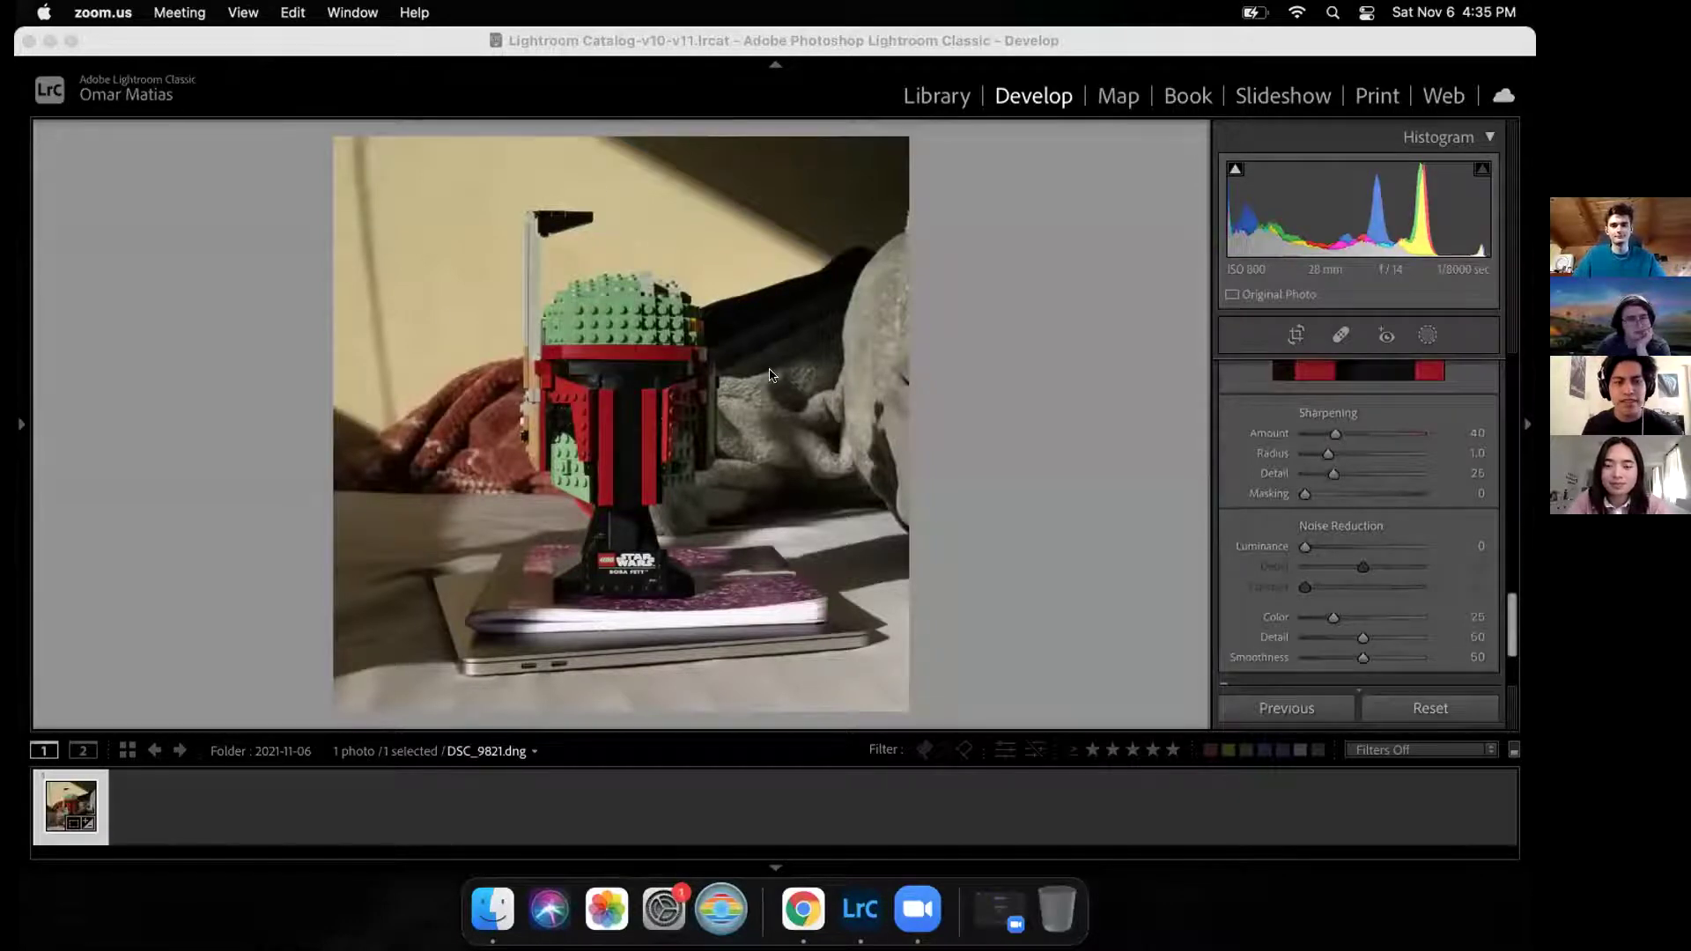
Step: Set the Luminance noise reduction of the LEGO helmet photo to 30, checking the grain on the green bricks
left_click(652, 350)
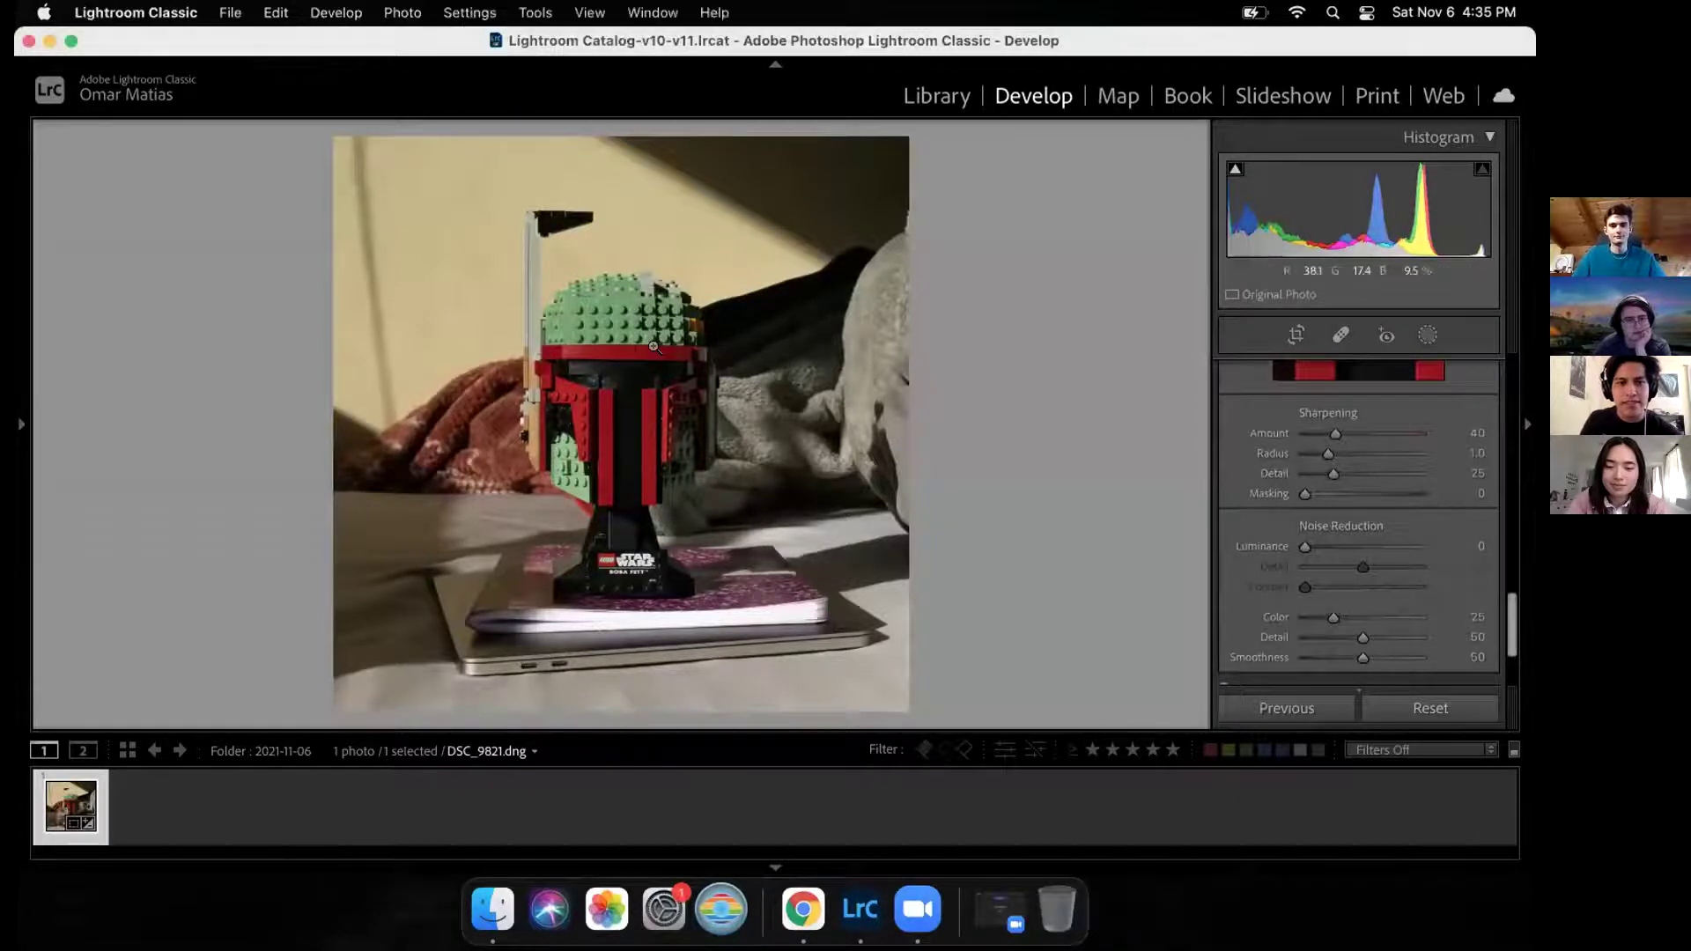
key("y")
key("y")
left_click_drag(652, 345, 717, 407)
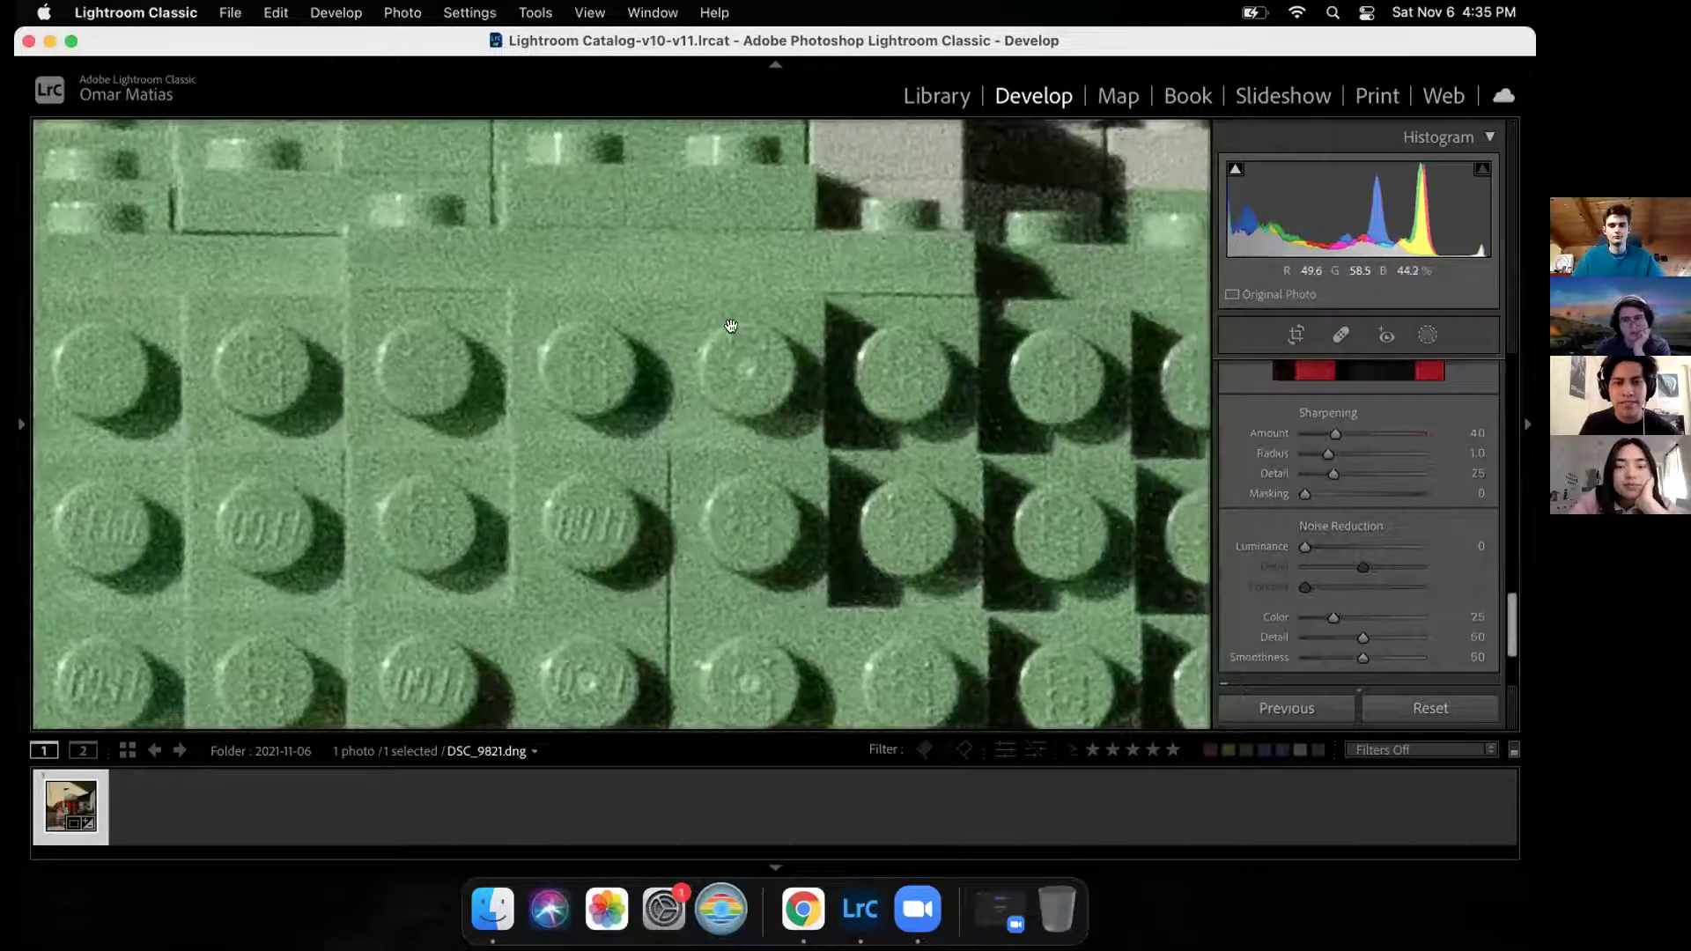
left_click_drag(1309, 545, 1342, 550)
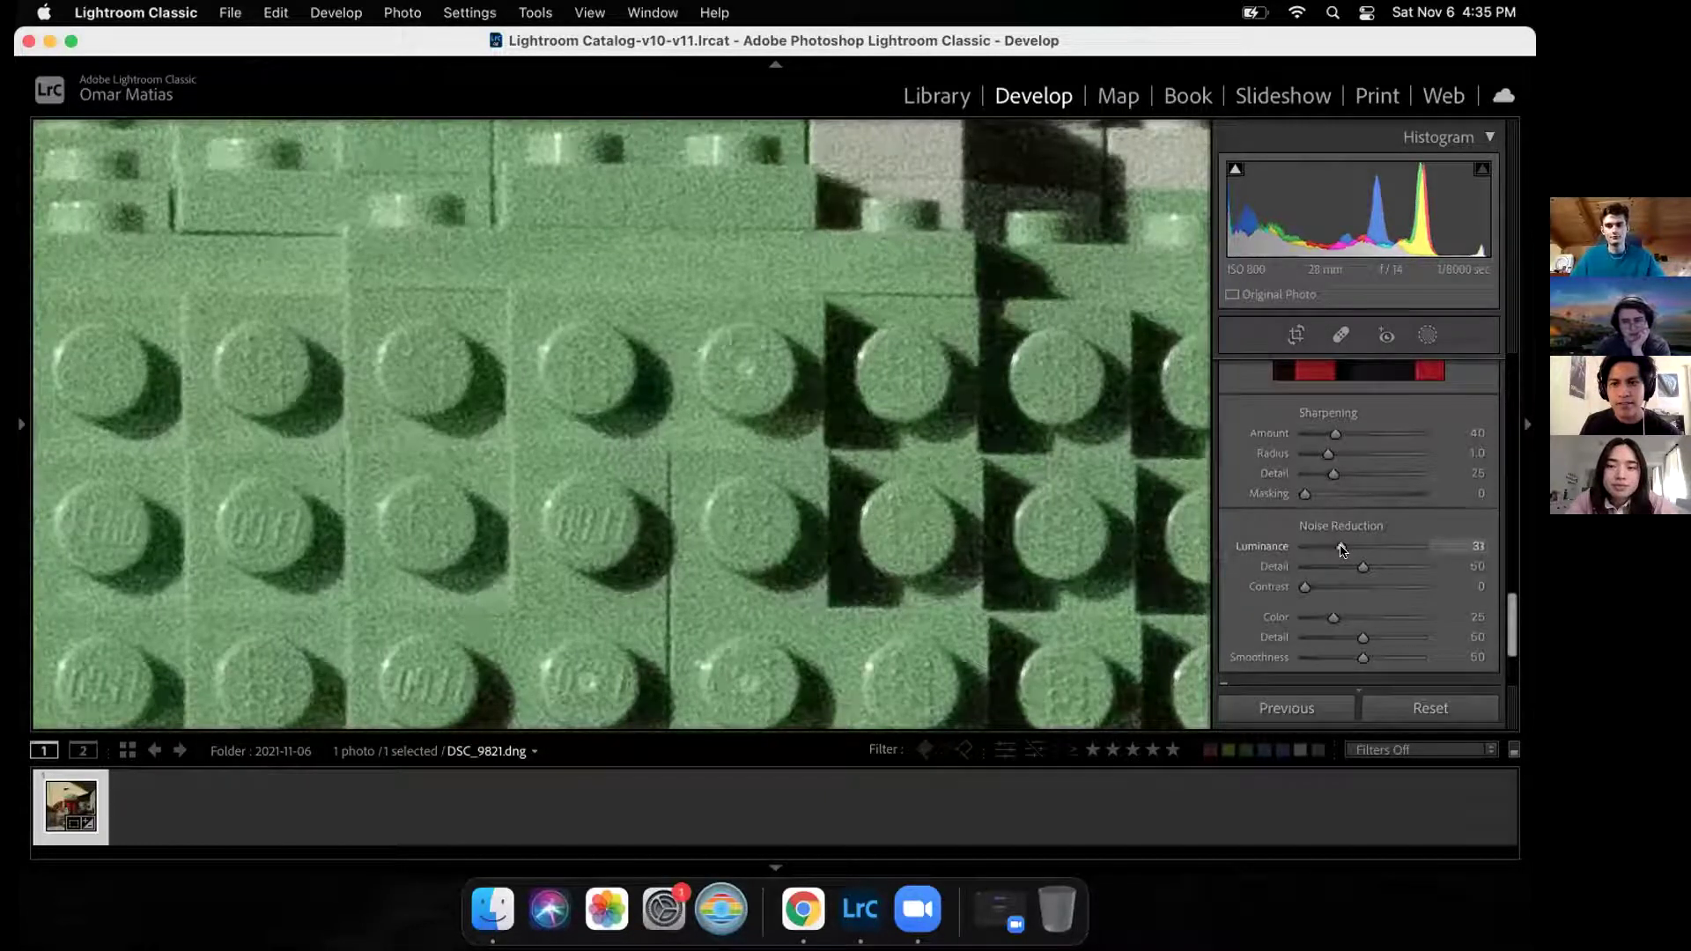
left_click(657, 438)
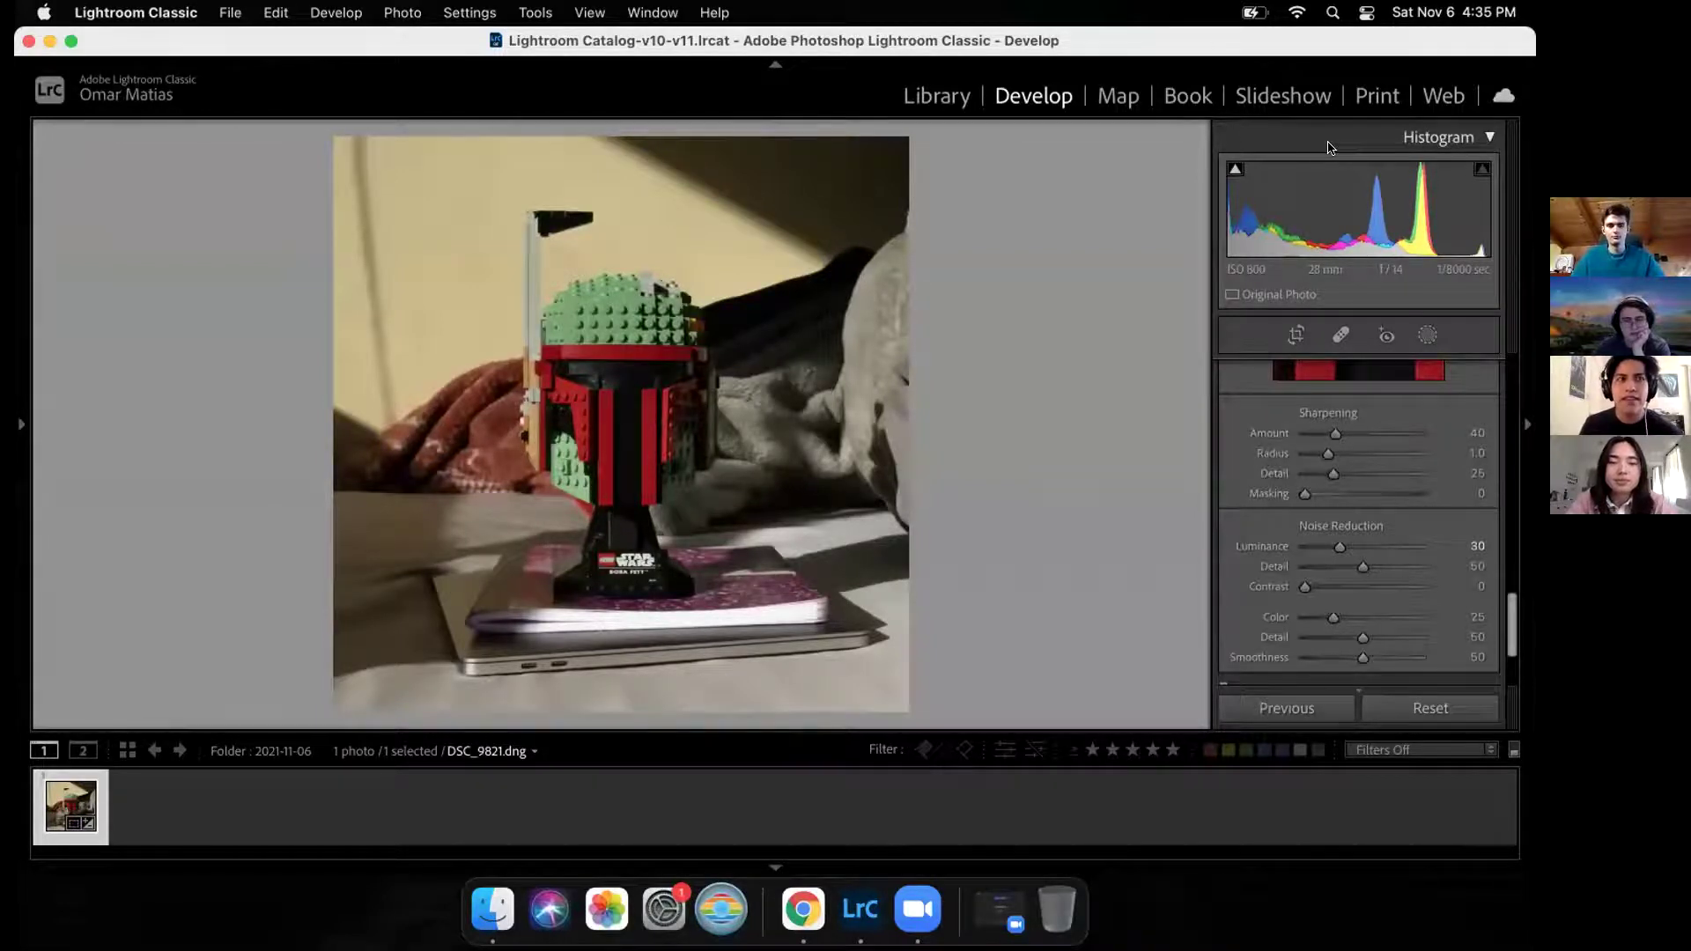
Step: Open the Print module and set the layout style to Single Image / Contact Sheet
left_click(1364, 97)
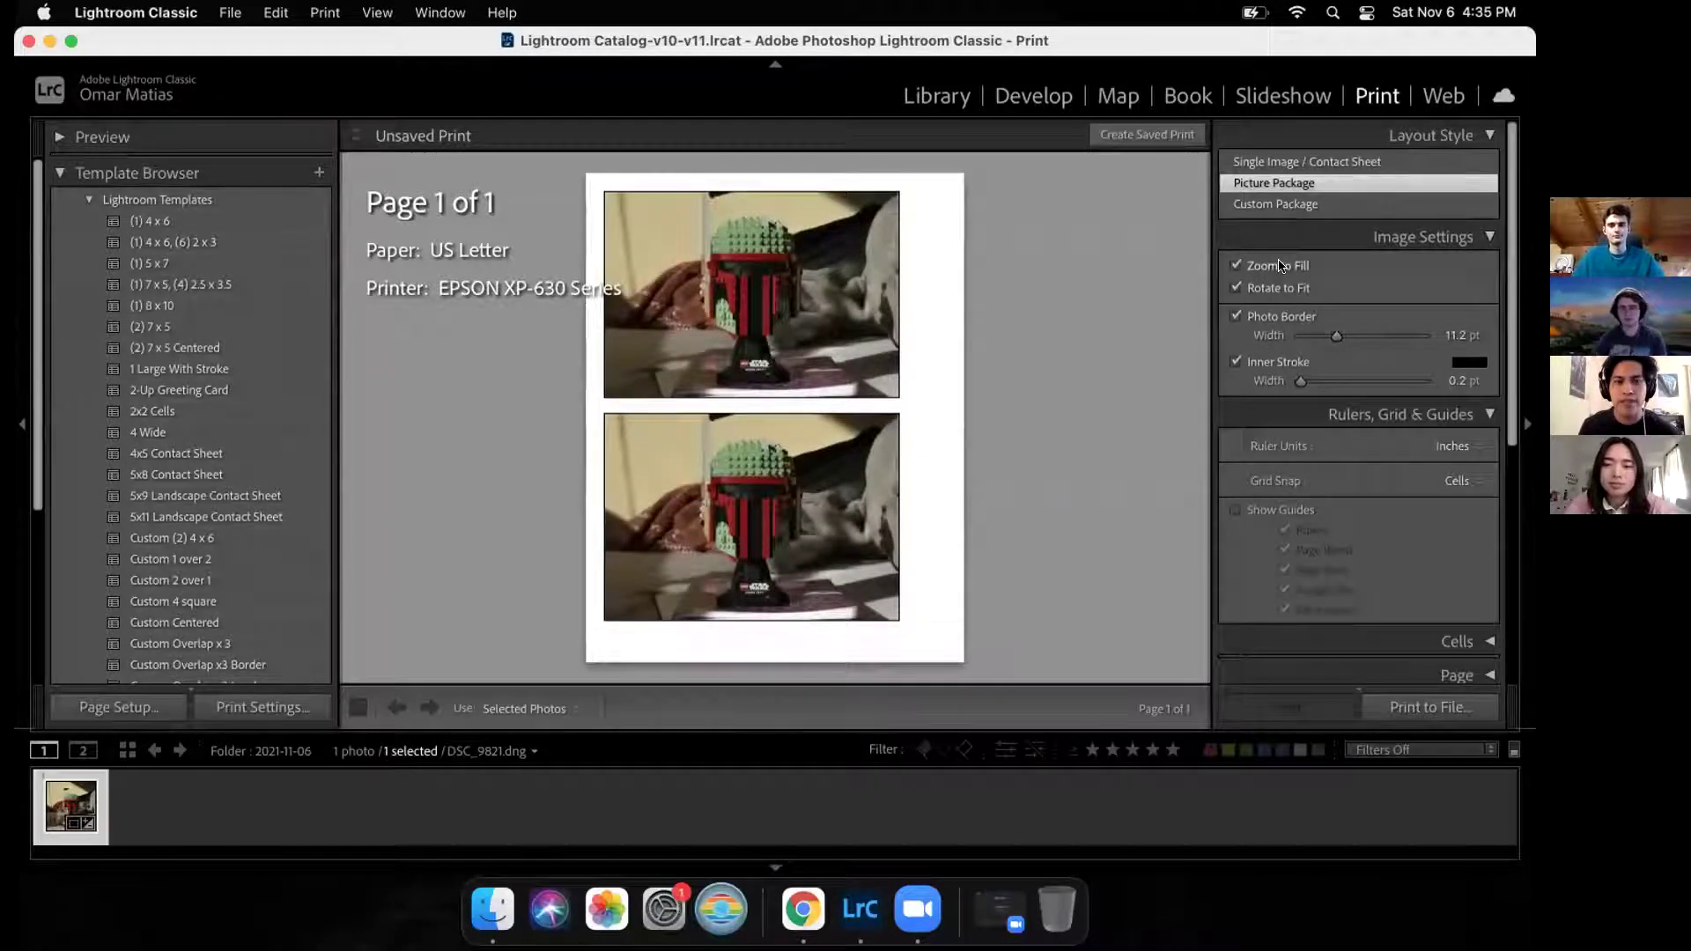
left_click(1279, 166)
scroll(1281, 167, "down", 3)
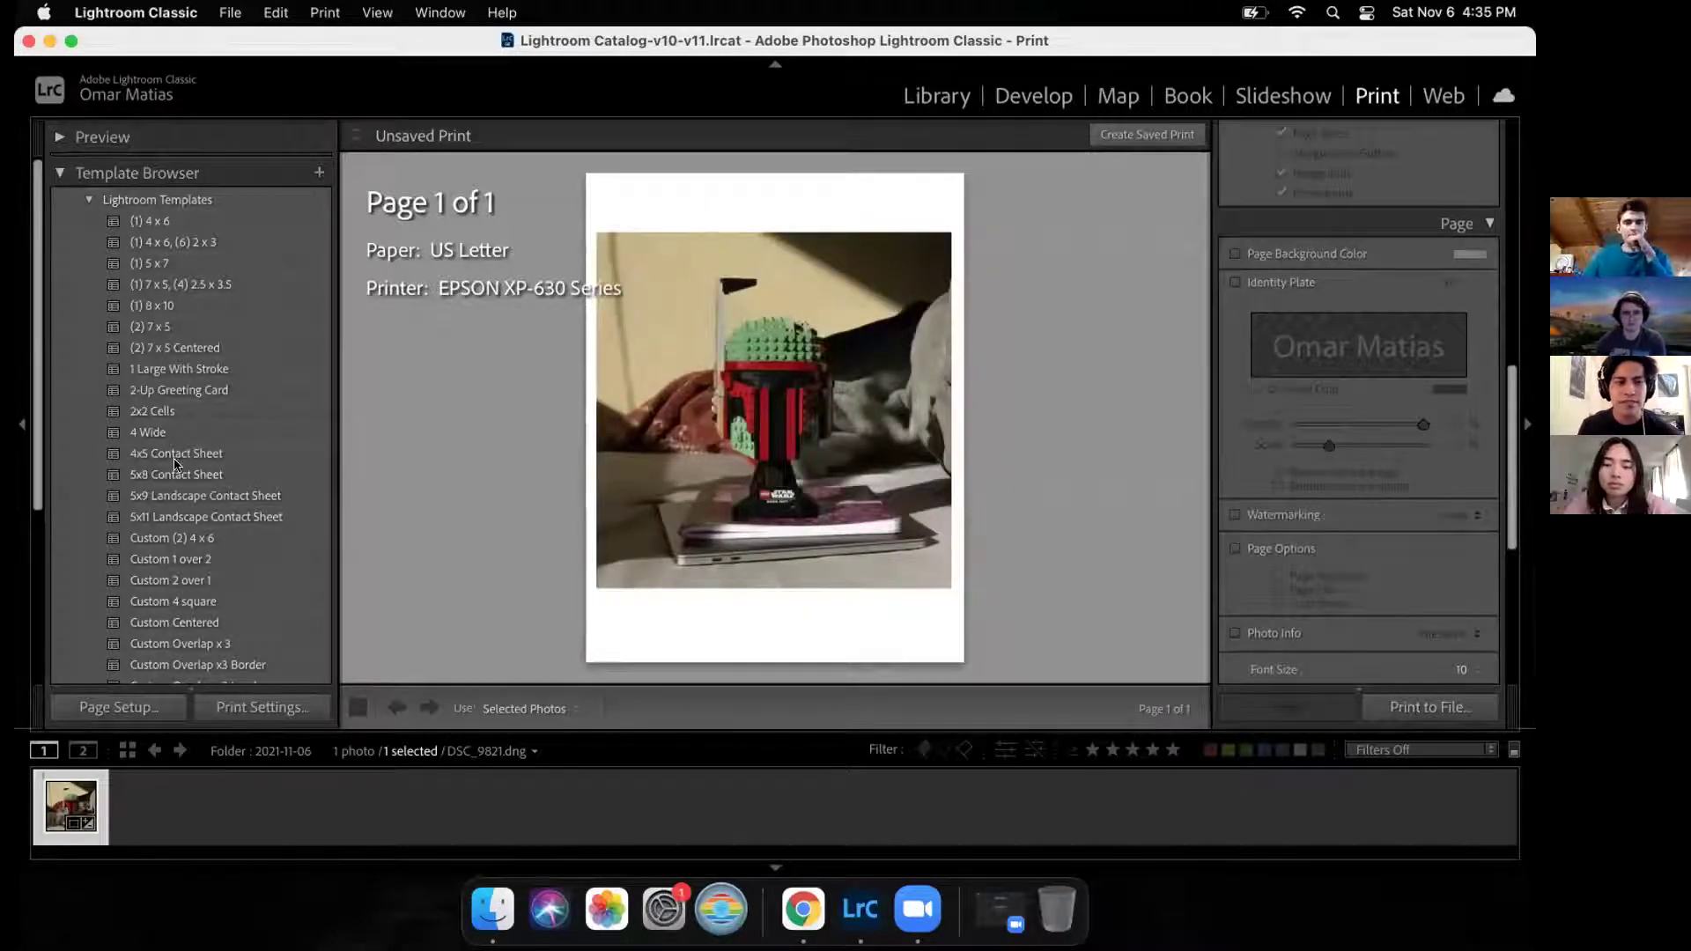
scroll(176, 464, "up", 1)
scroll(176, 458, "down", 1)
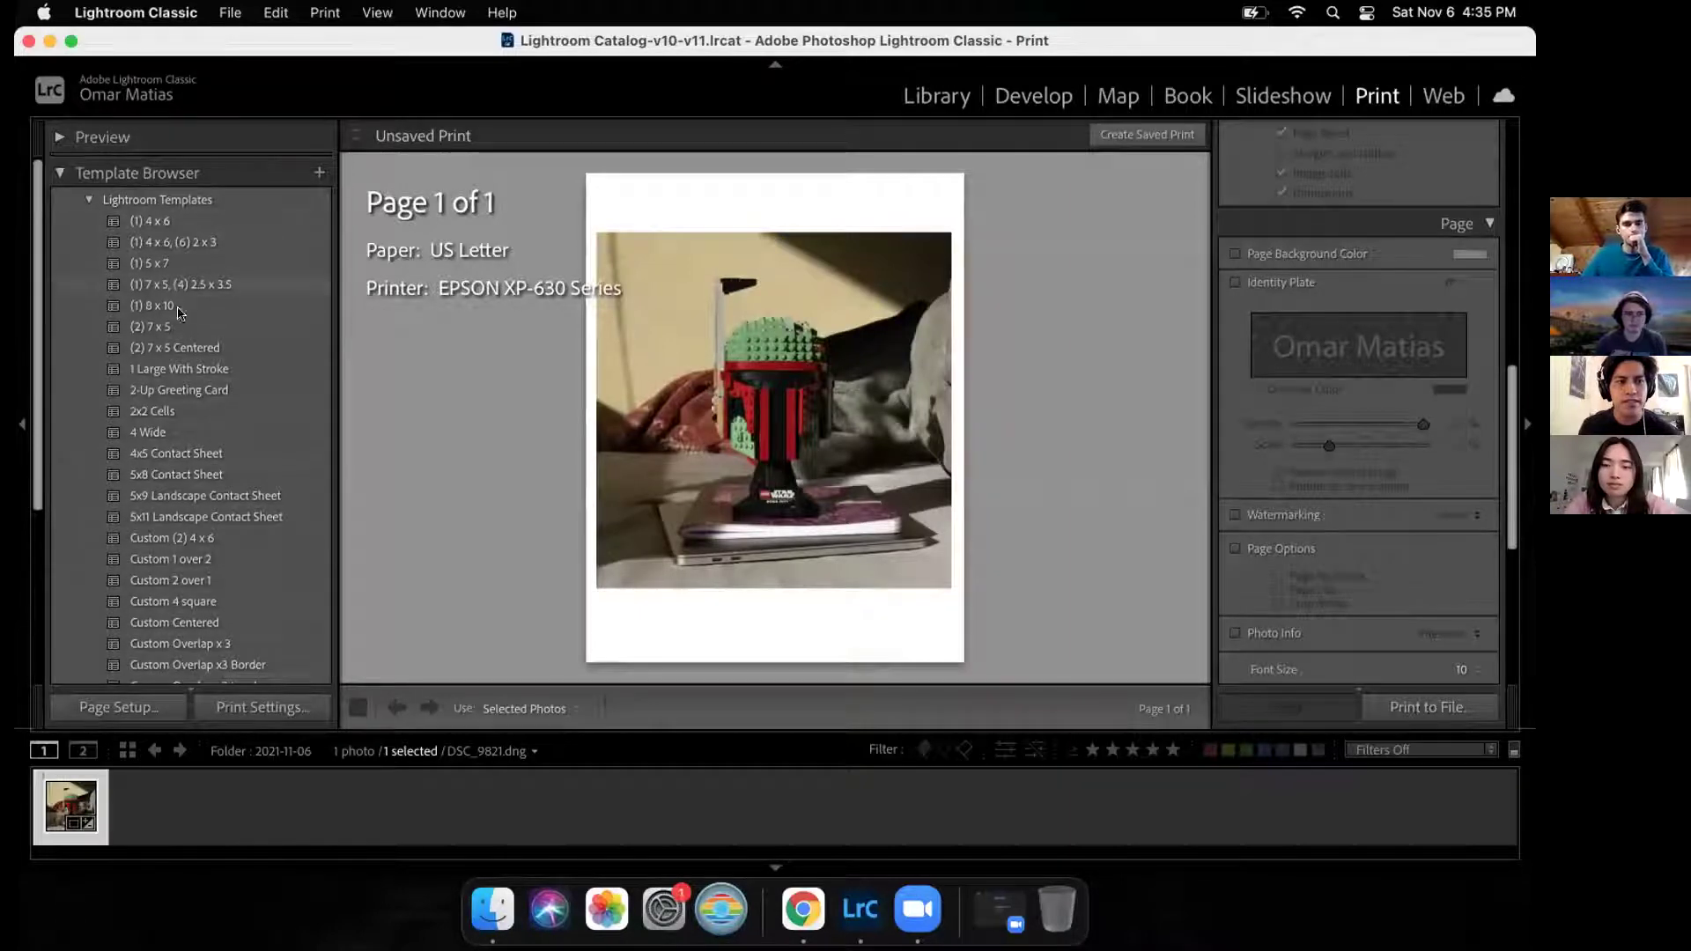
Step: Try the built-in print templates (2) 7 x 5 Centered and 2x2 Cells on the page
left_click(189, 352)
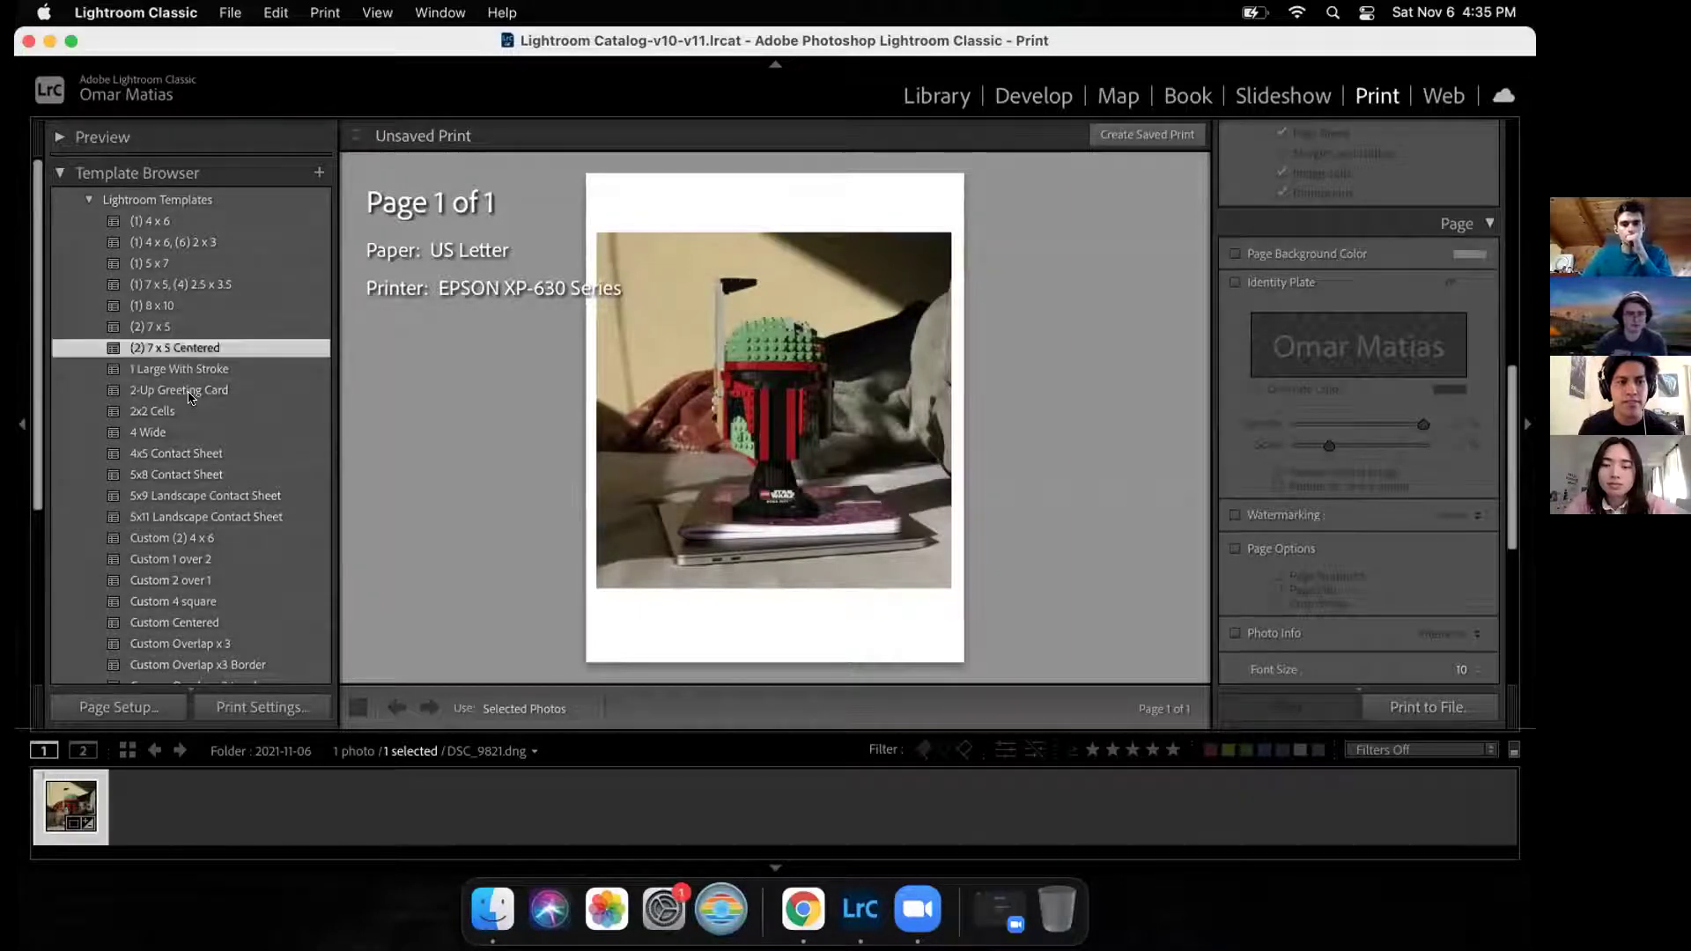
scroll(191, 379, "down", 1)
left_click(191, 401)
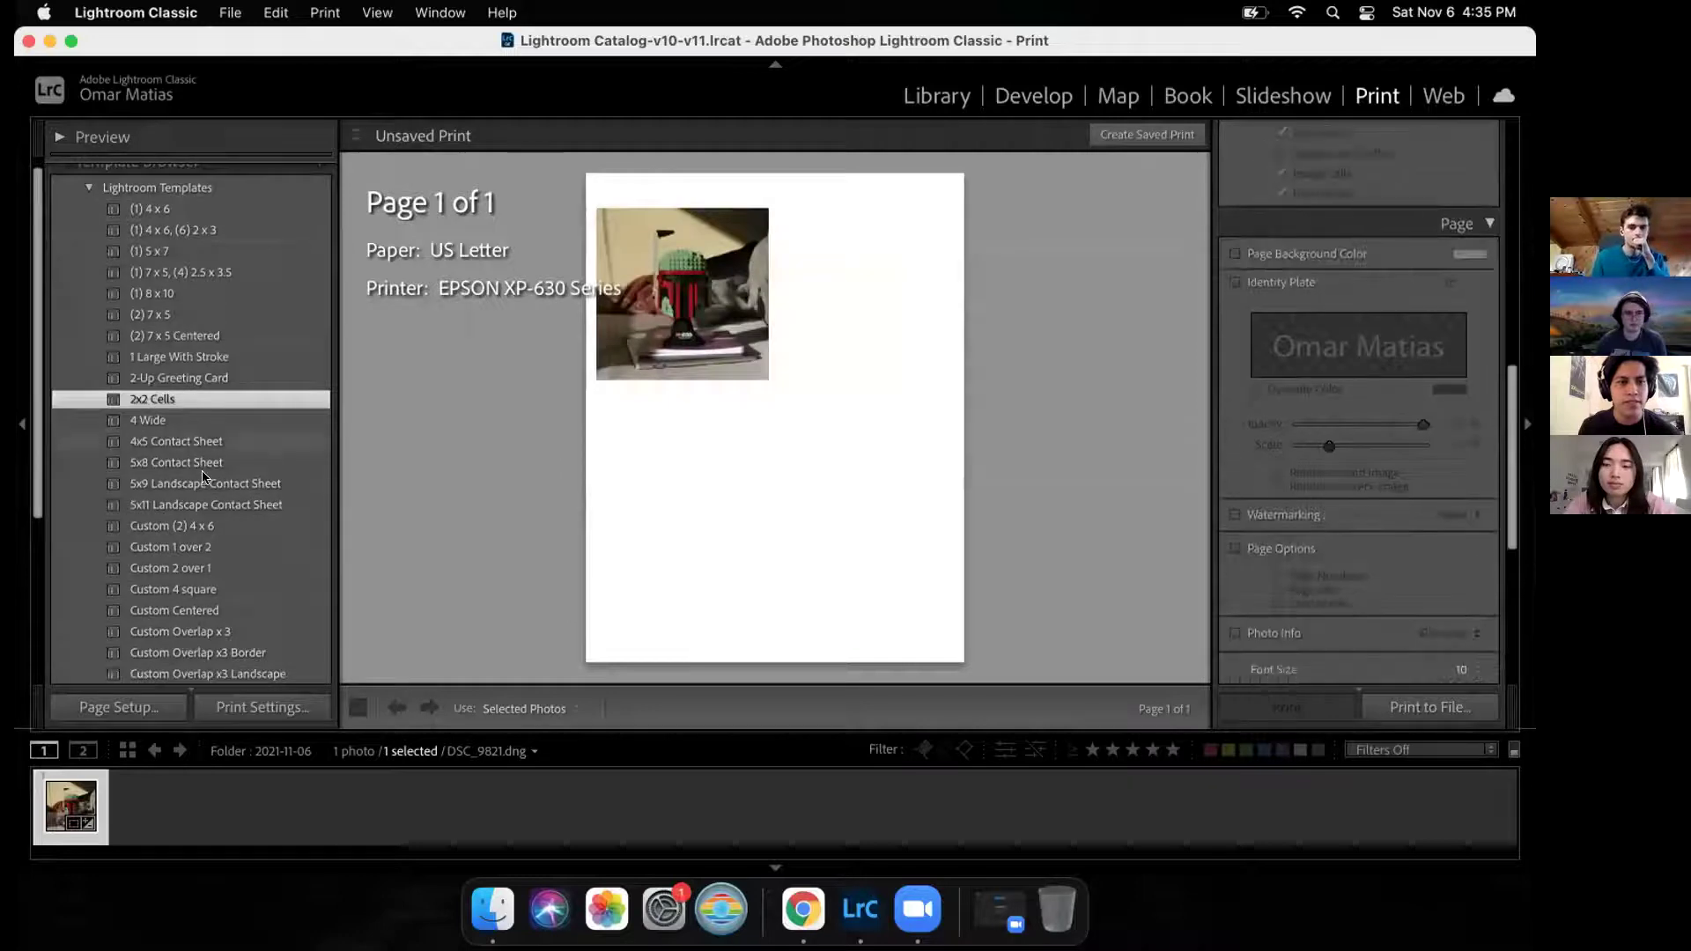
Step: Preview the user template aslkdg and apply the user template gkxhgkx to the page
scroll(201, 466, "down", 3)
scroll(203, 476, "down", 5)
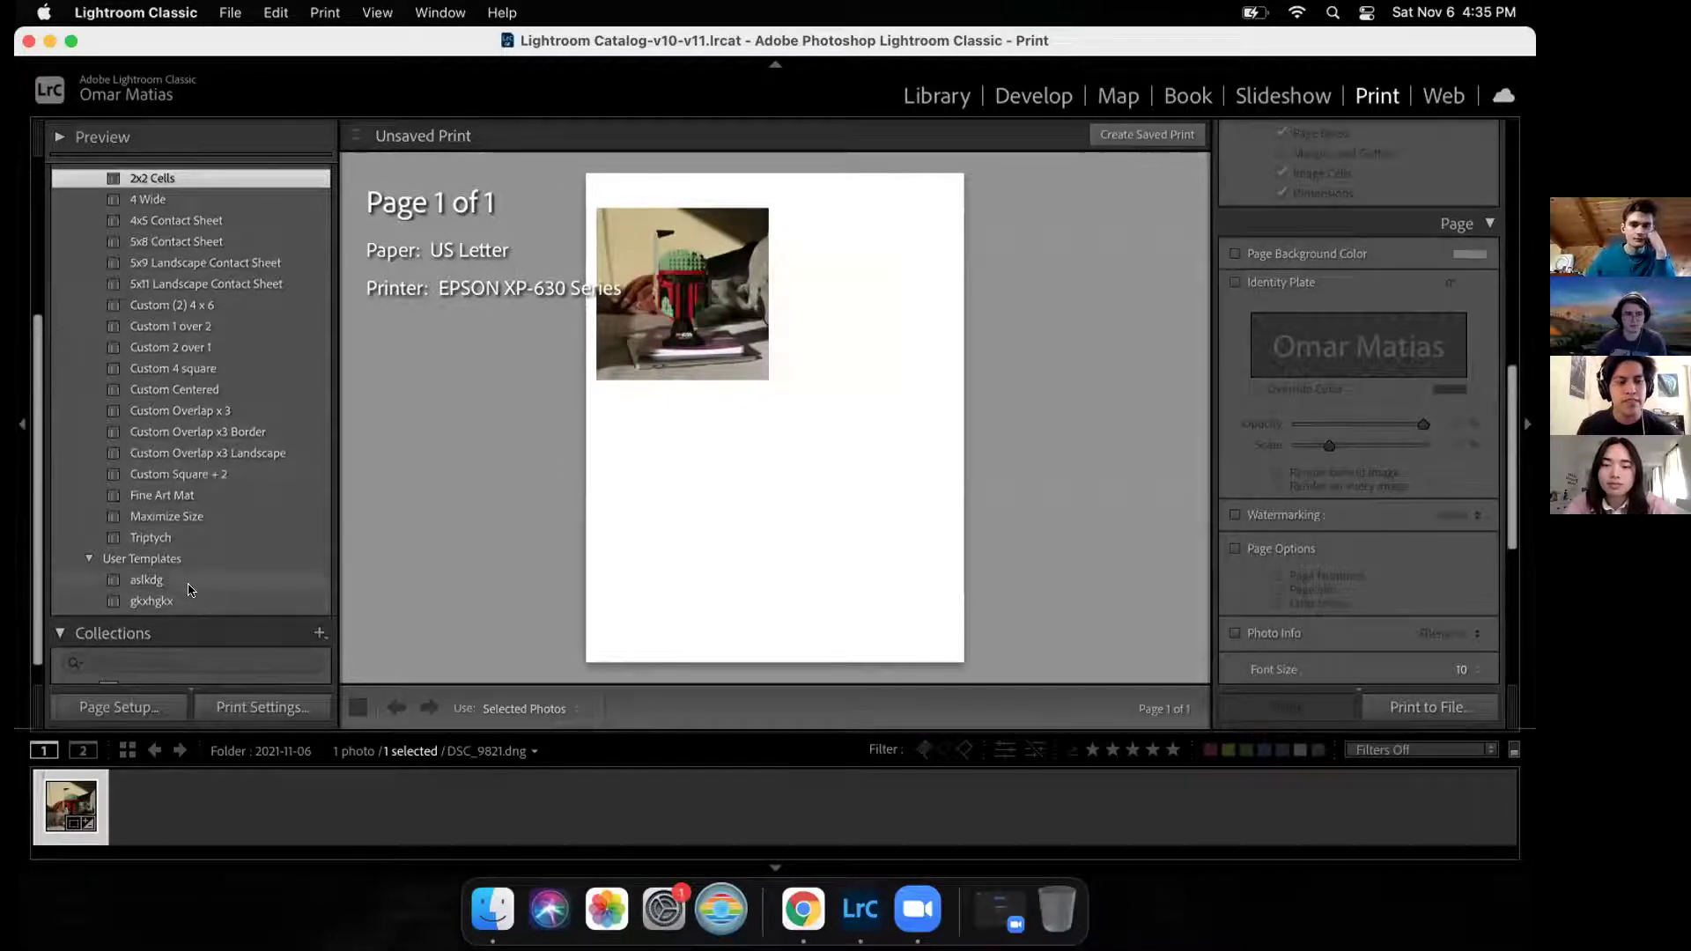
left_click(189, 585)
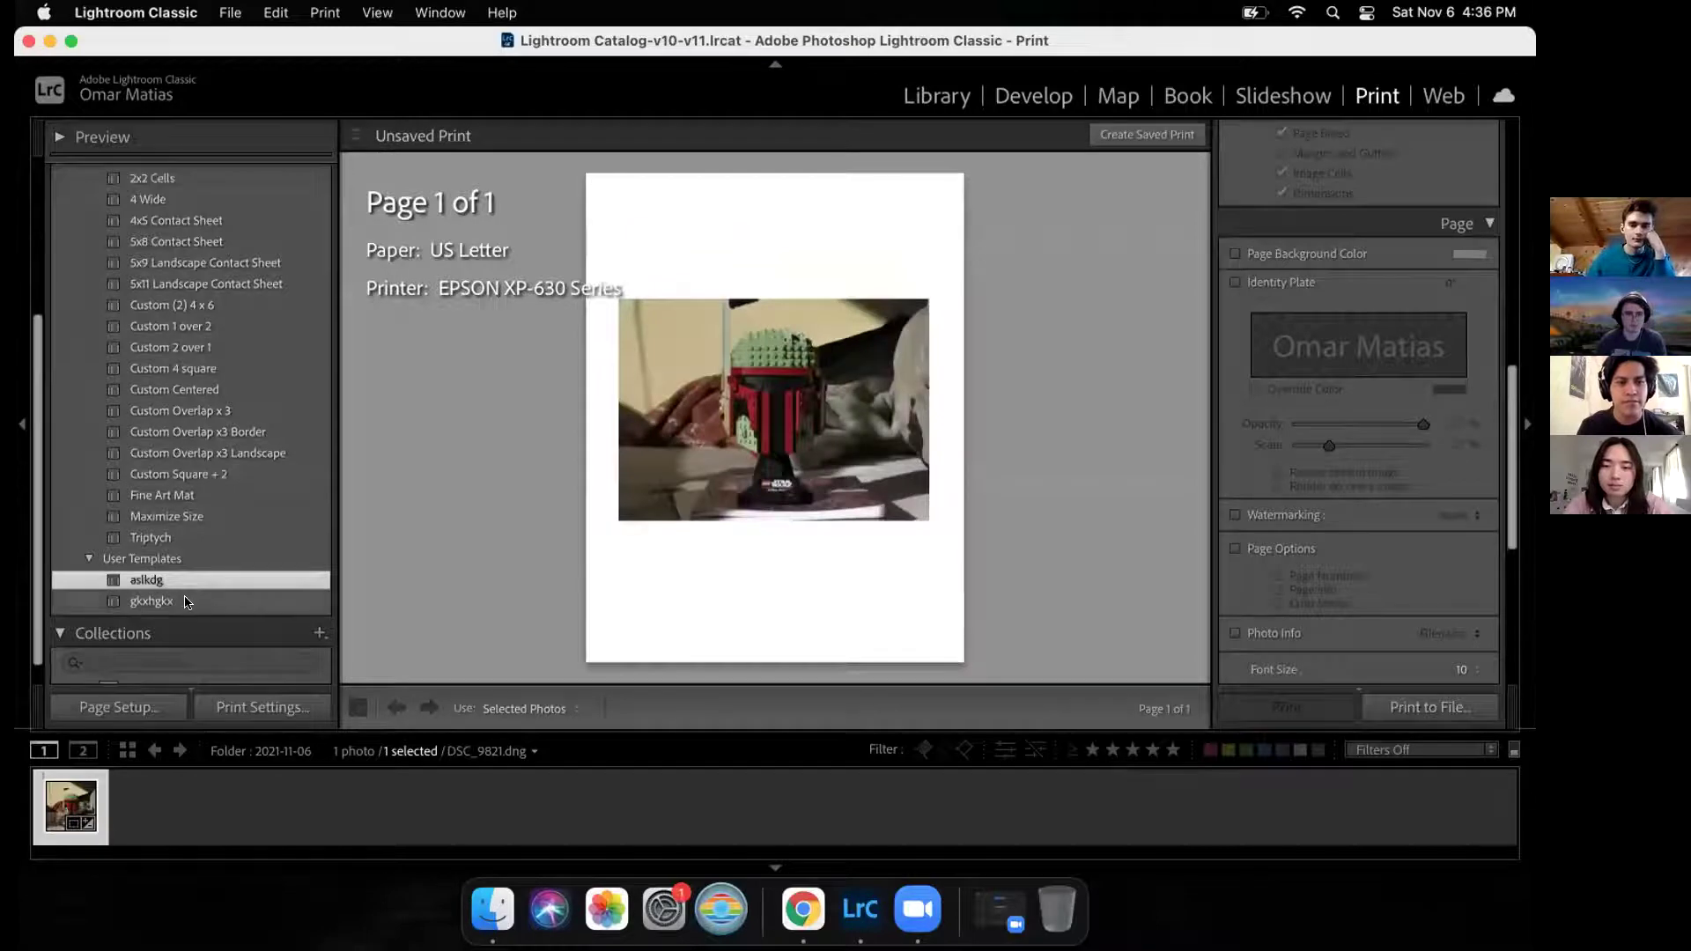
left_click(186, 601)
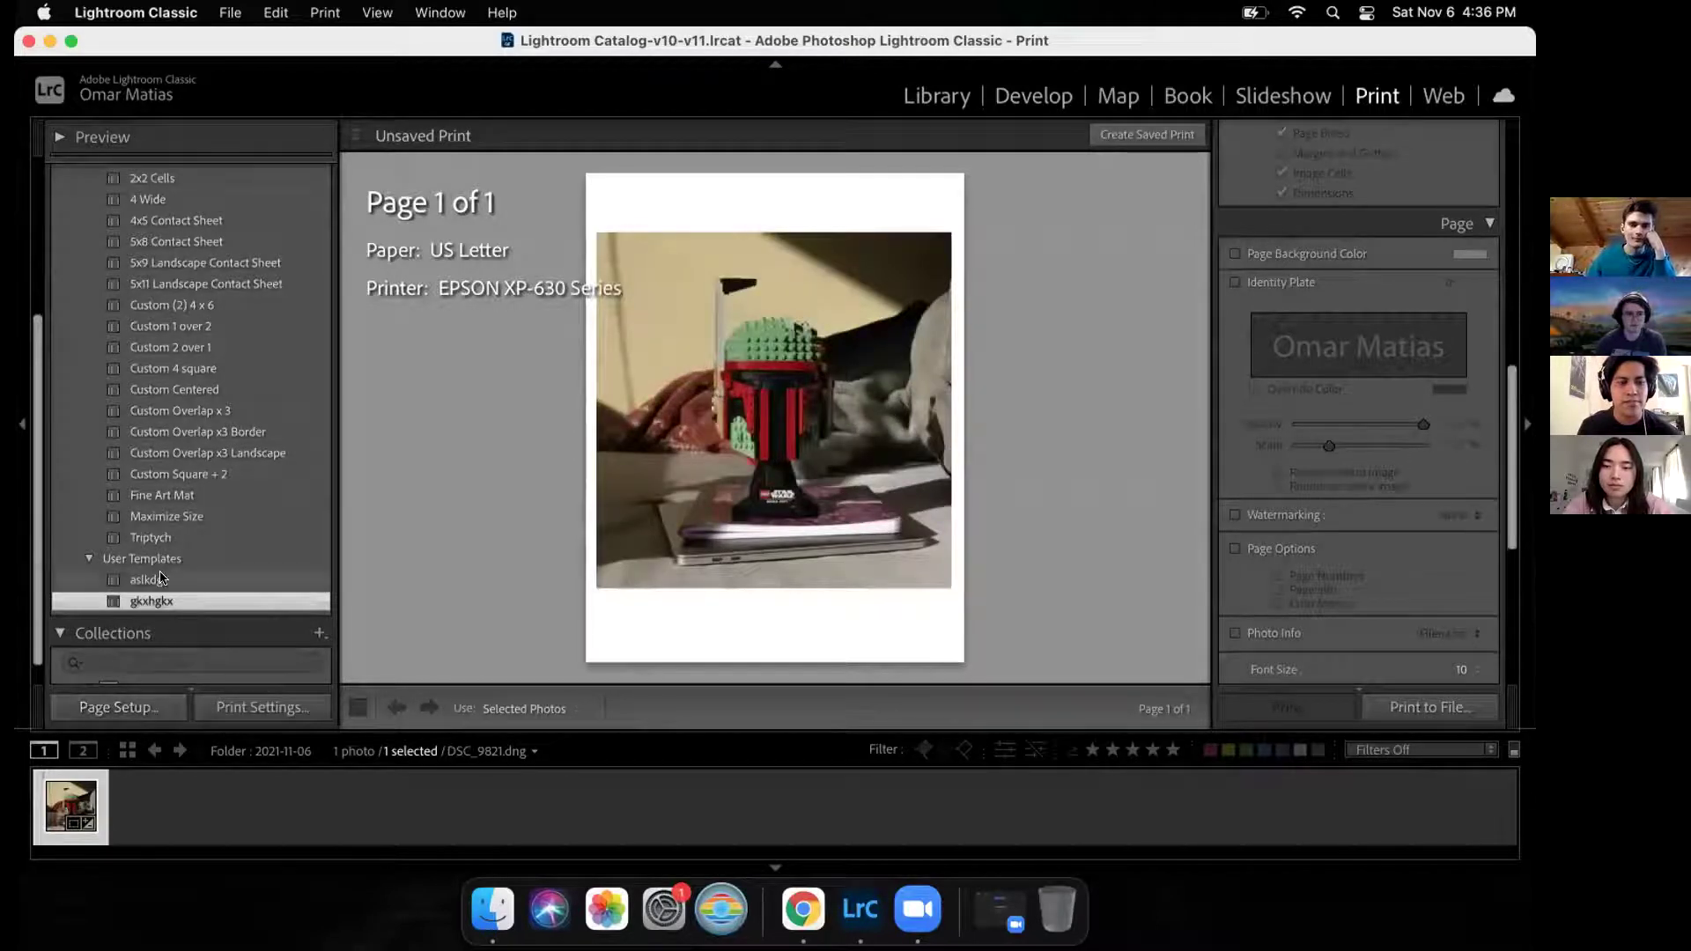
Step: Save the current print layout as a new template named "lightroom" in the User Templates folder
scroll(161, 583, "up", 6)
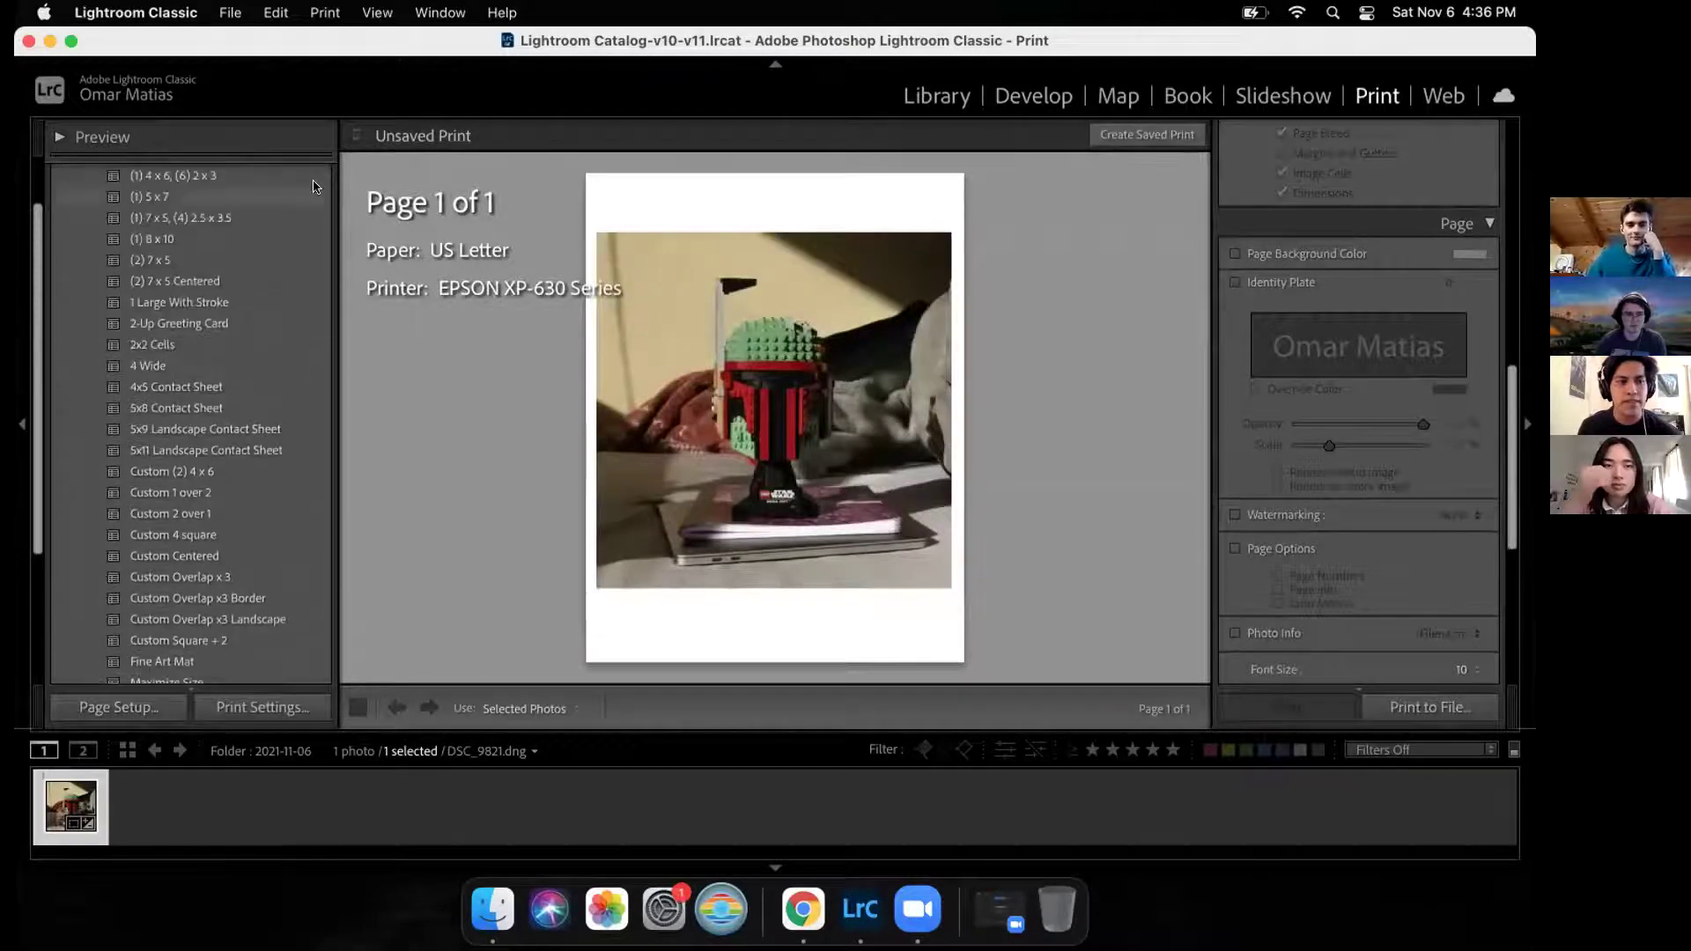
left_click(319, 173)
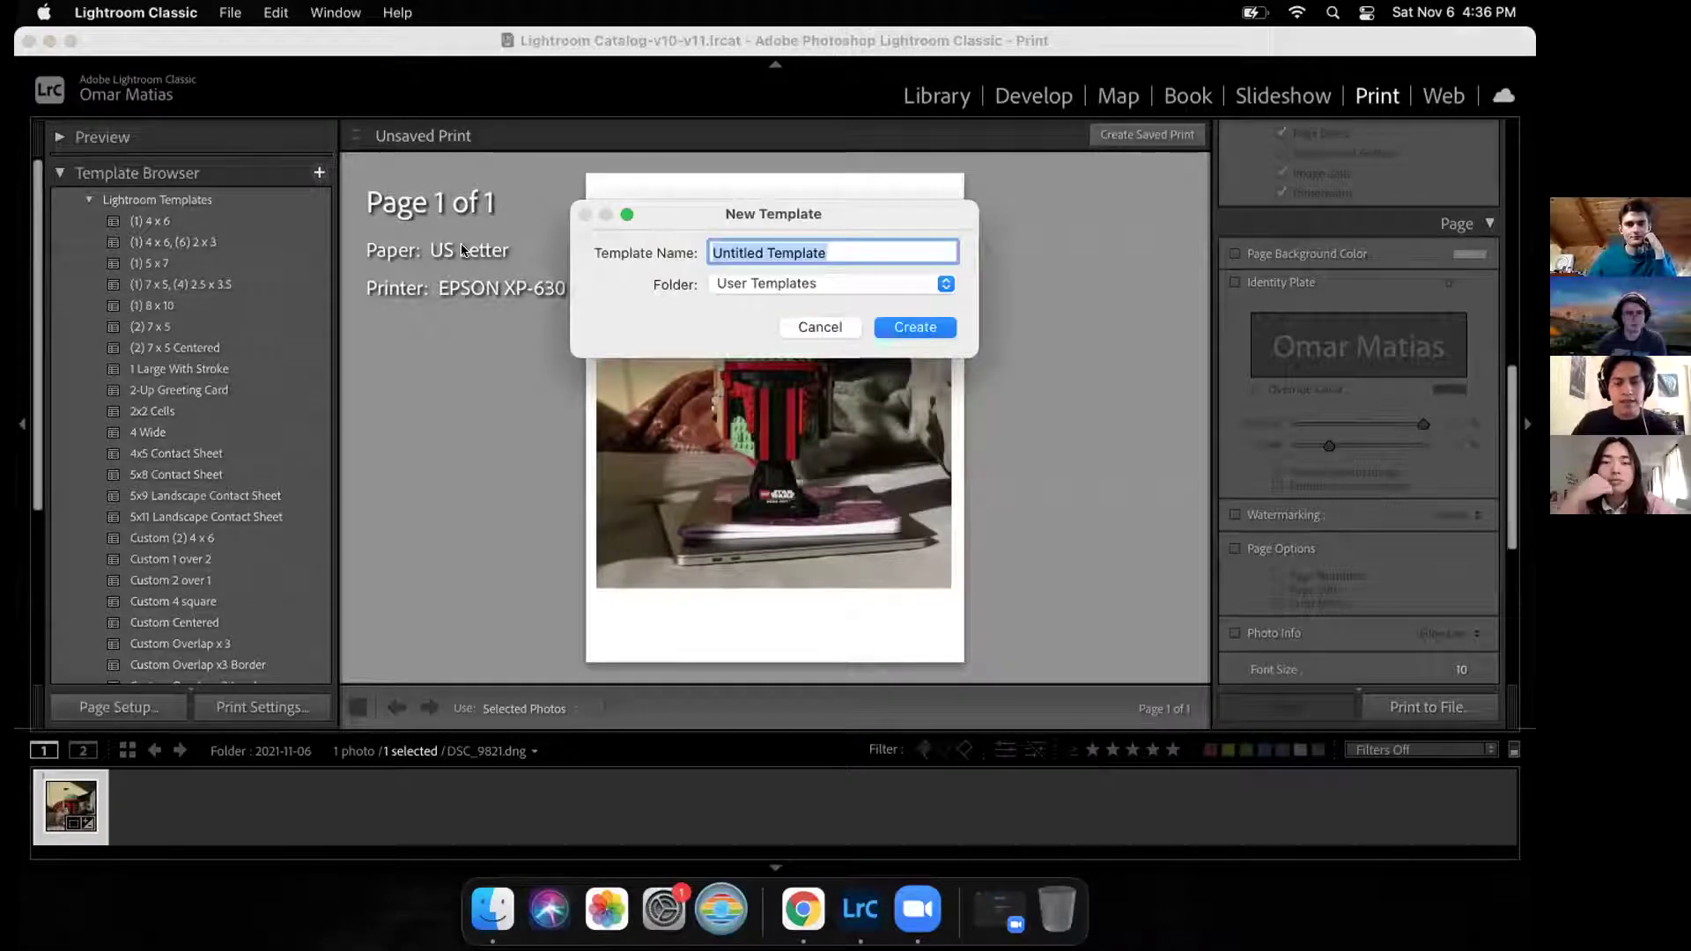
type("lightroom")
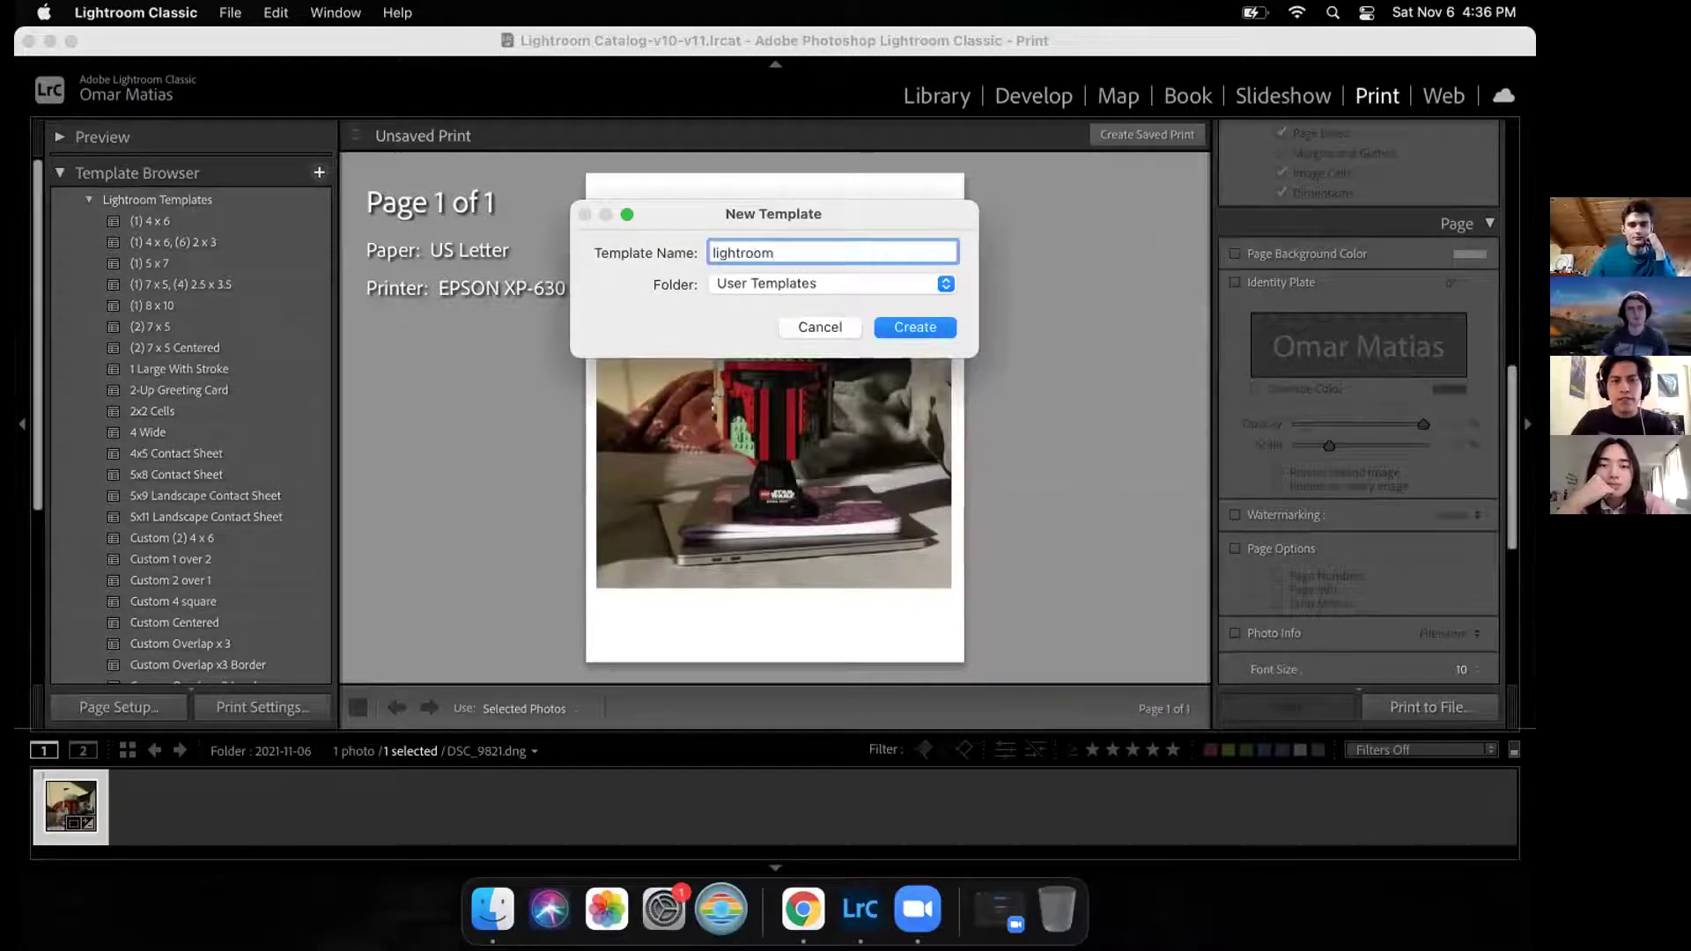
key("Return")
scroll(234, 475, "down", 3)
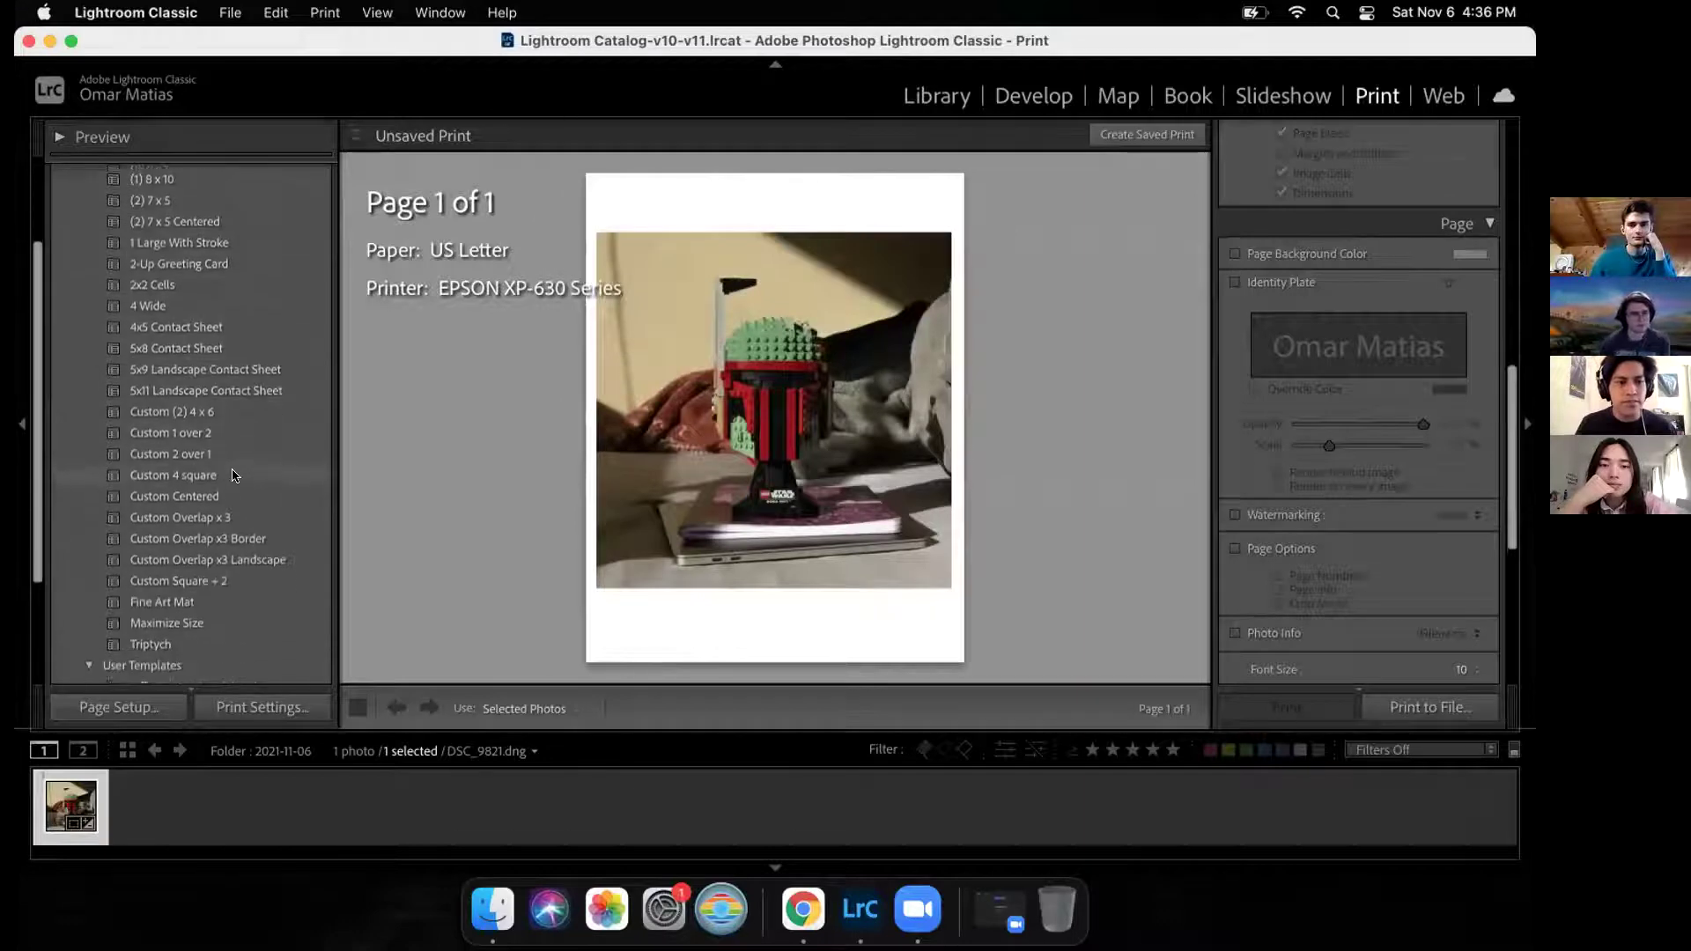
scroll(235, 476, "down", 2)
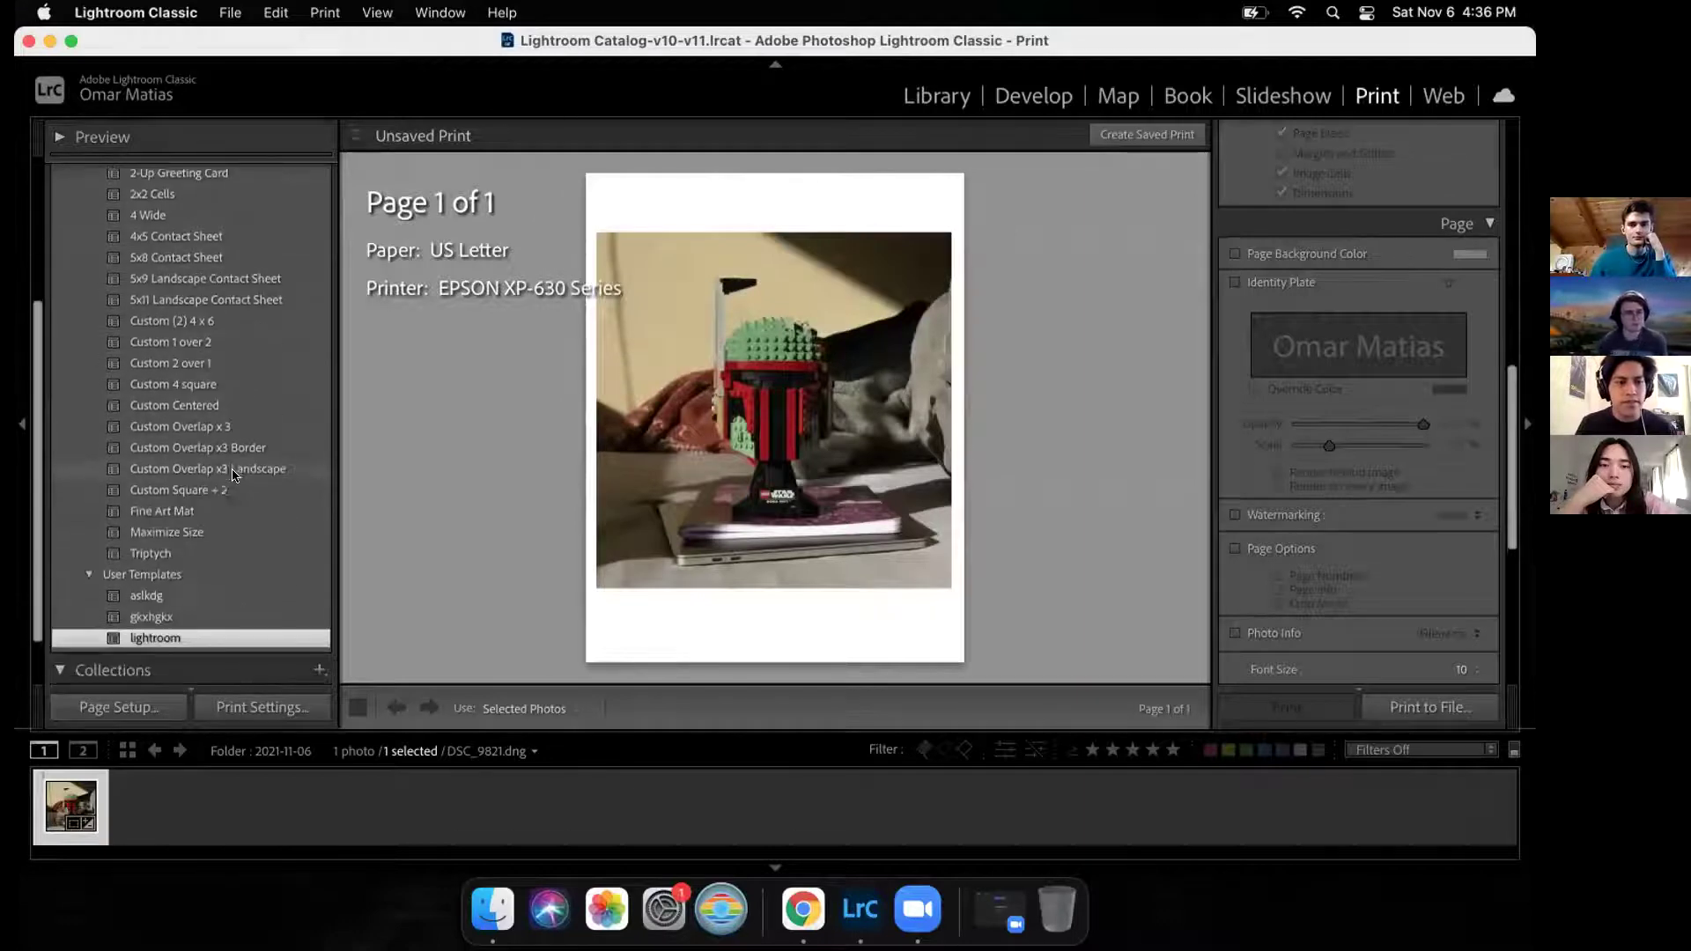
Step: Configure the page setup for Any Printer with US Letter paper and Portrait orientation at 100% scale
left_click(139, 707)
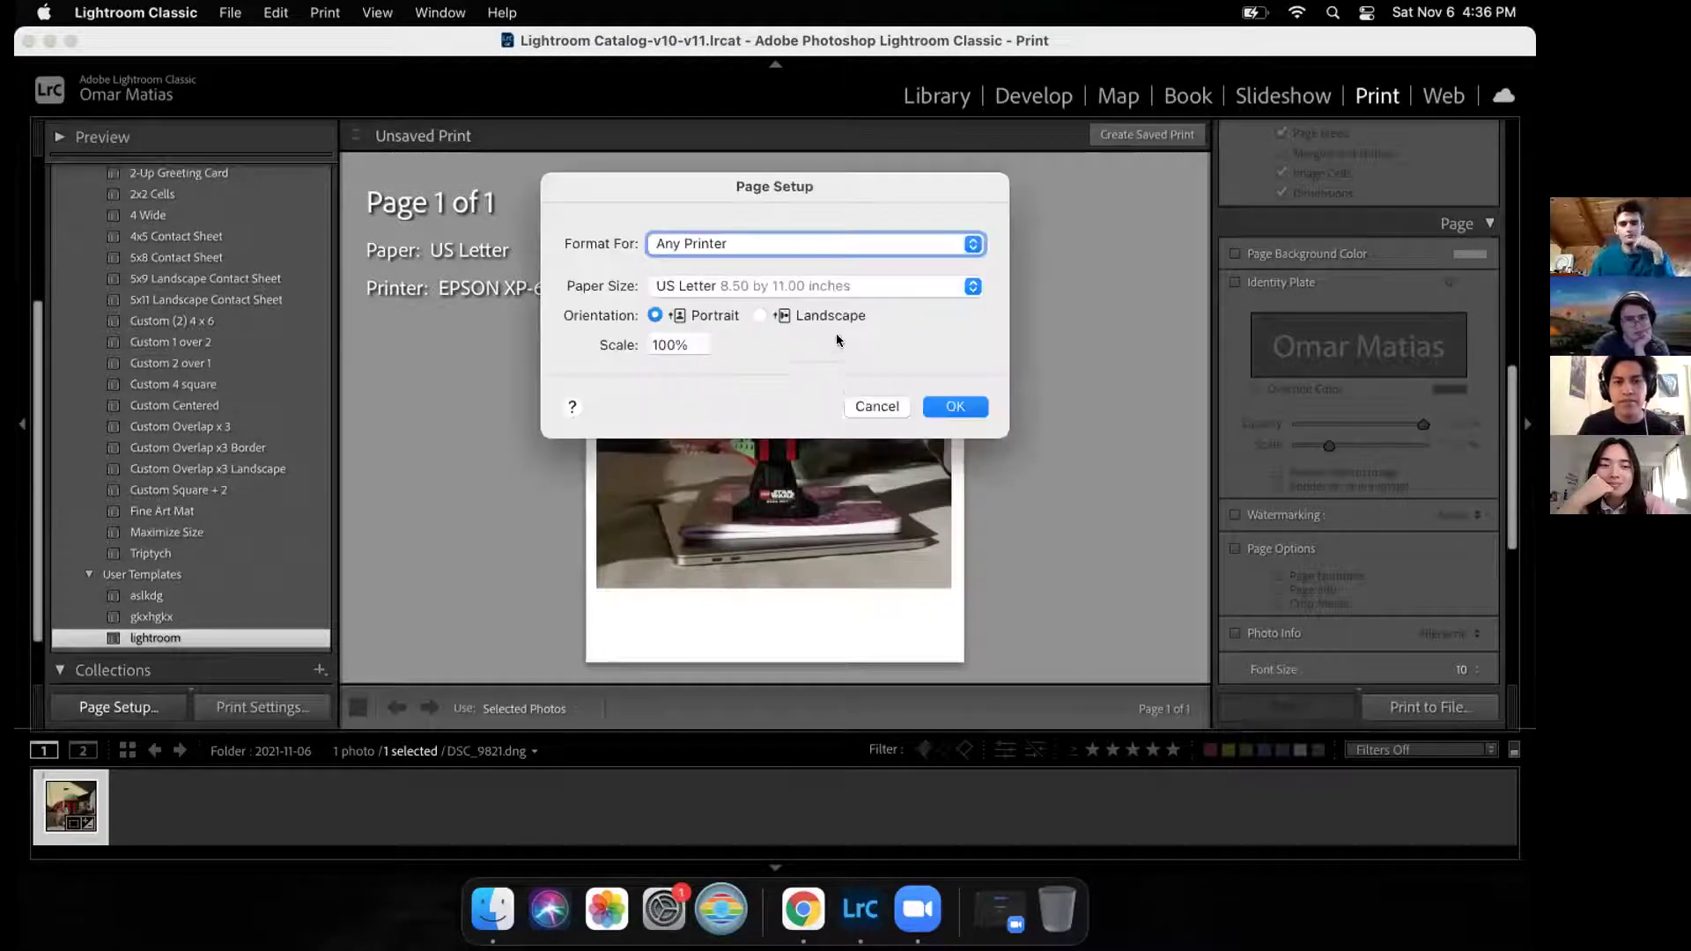
left_click(740, 243)
left_click(740, 243)
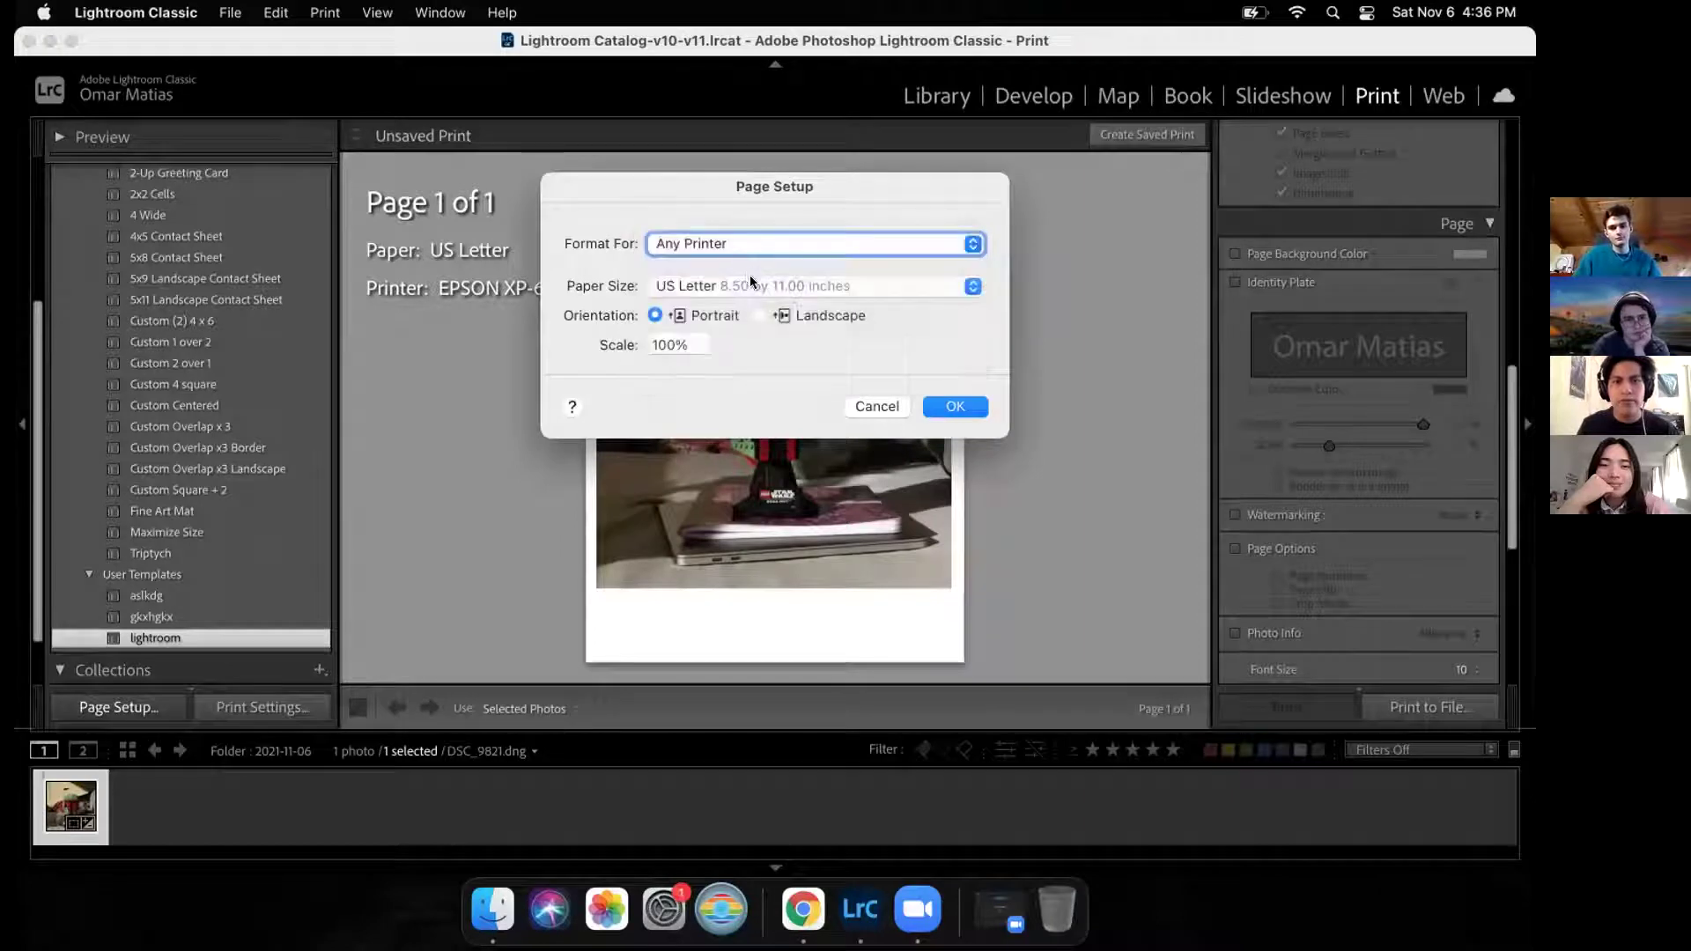
left_click(753, 284)
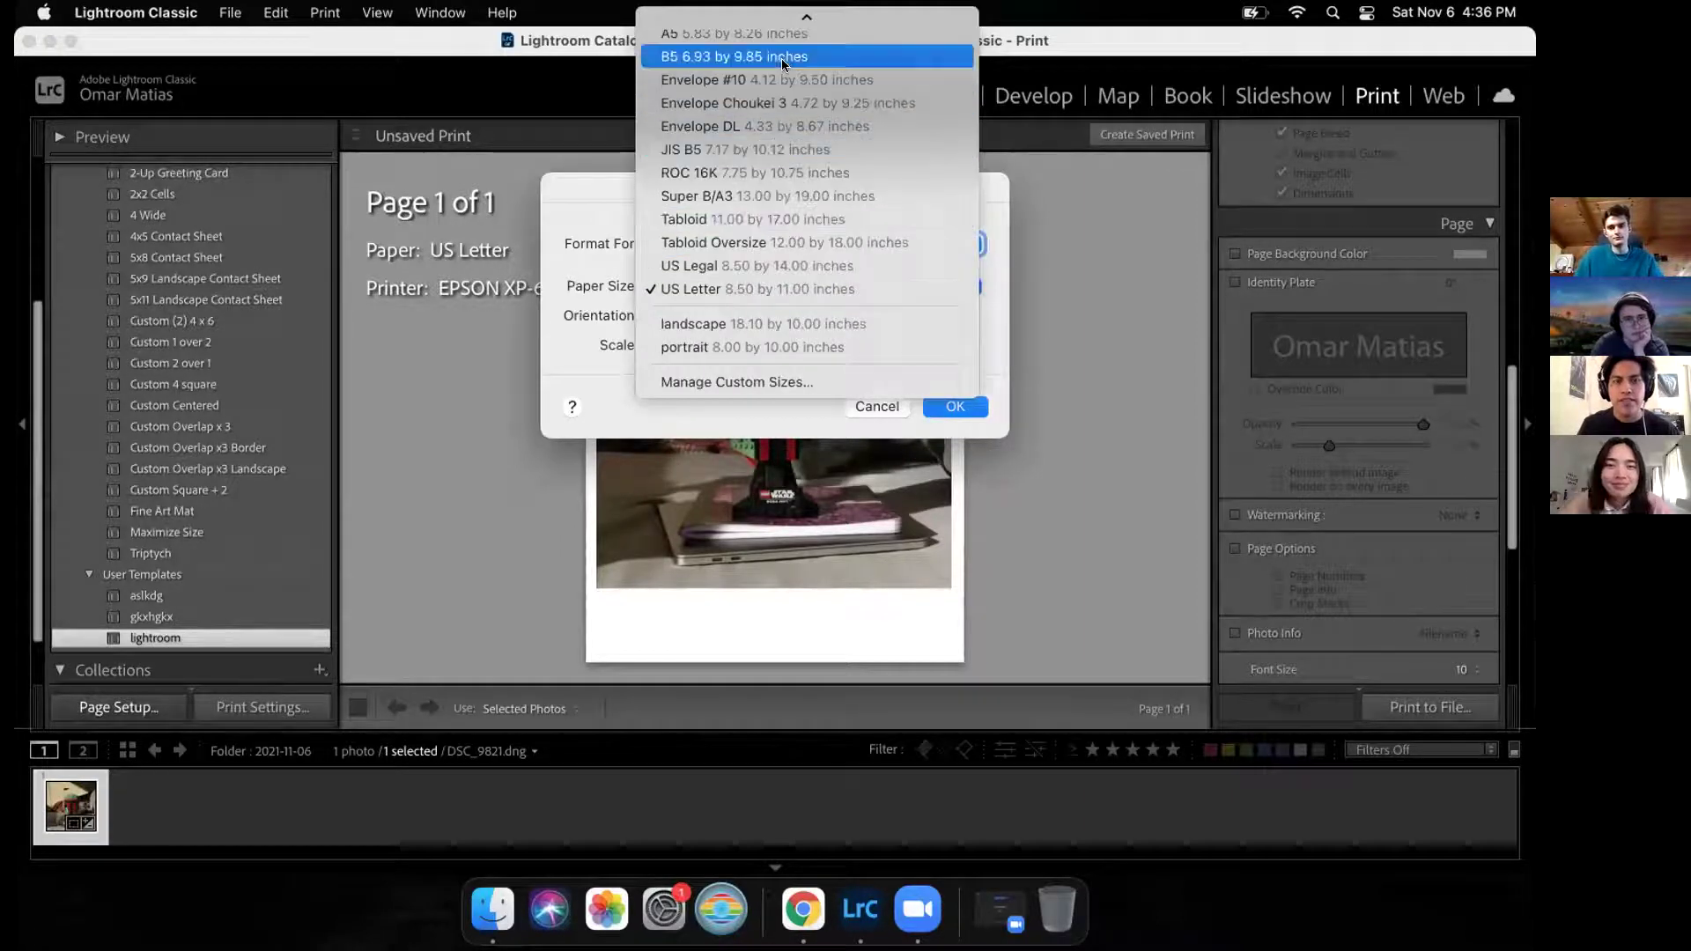
scroll(780, 60, "up", 2)
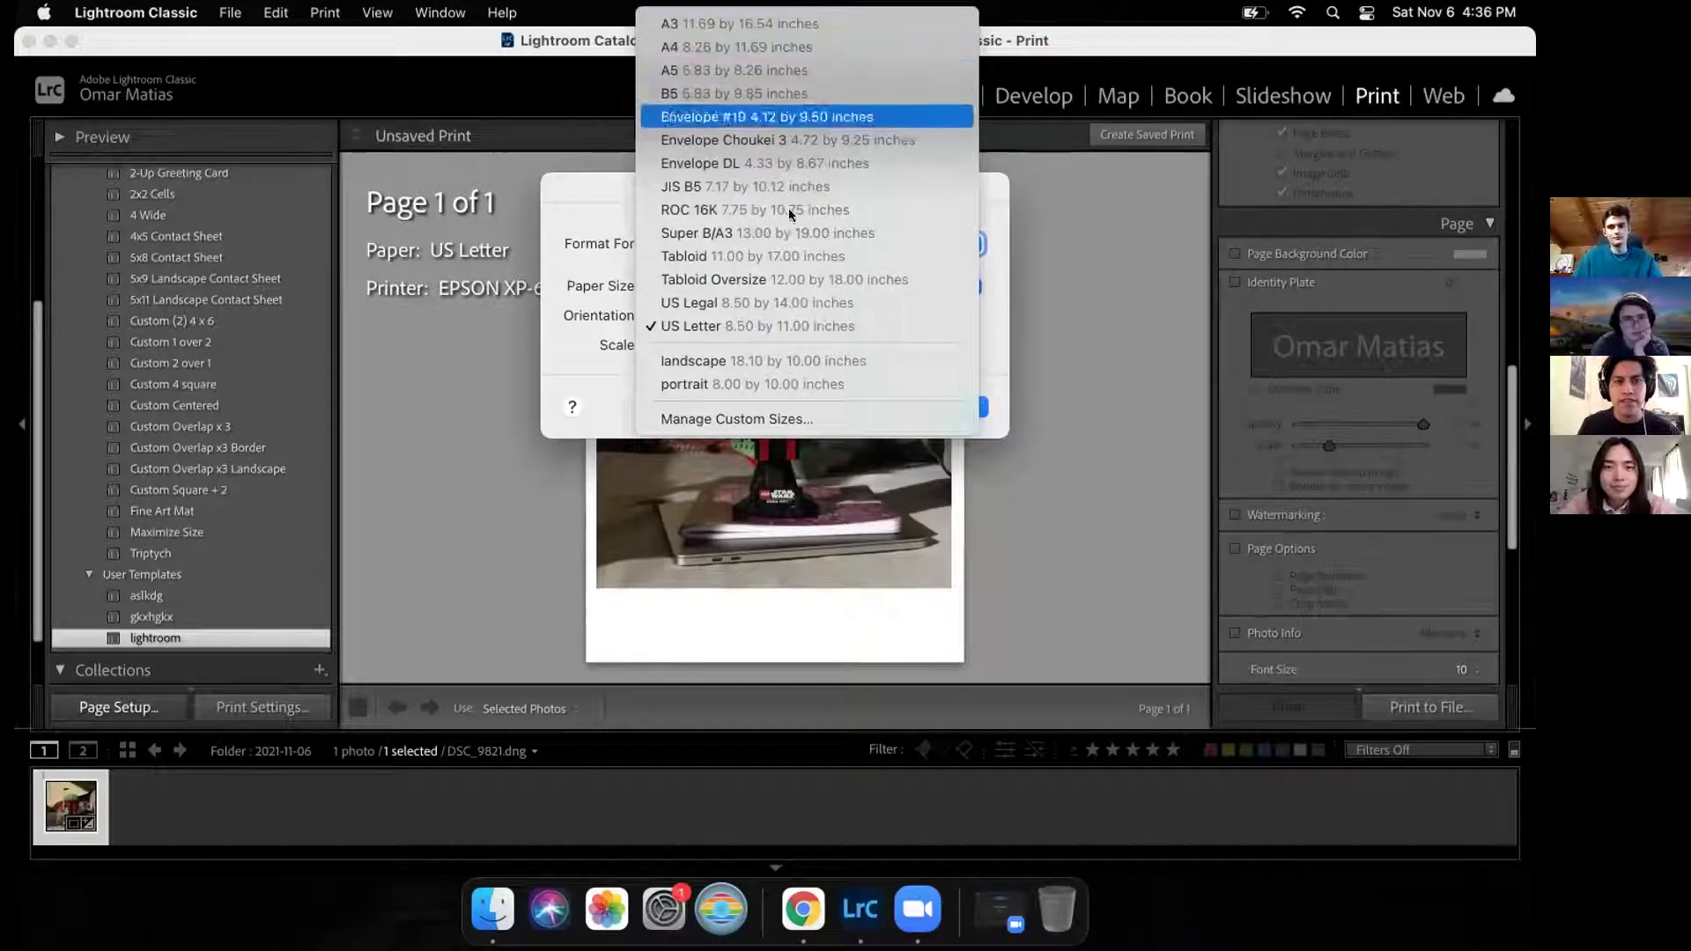
left_click(784, 325)
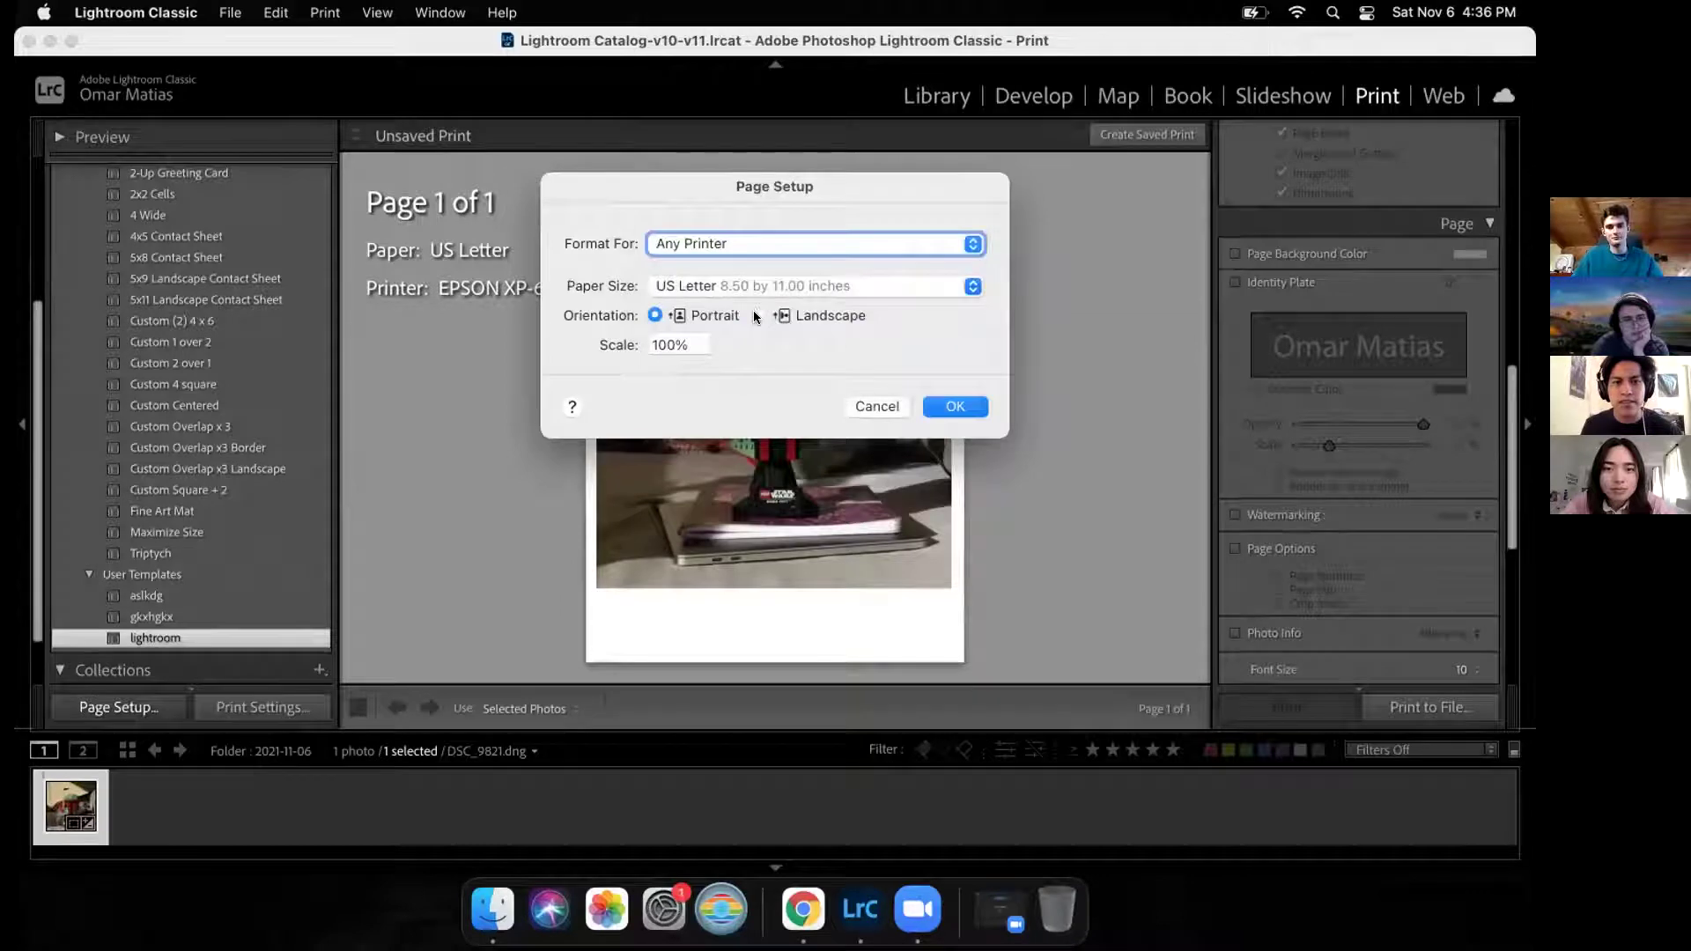
left_click(756, 314)
left_click(653, 315)
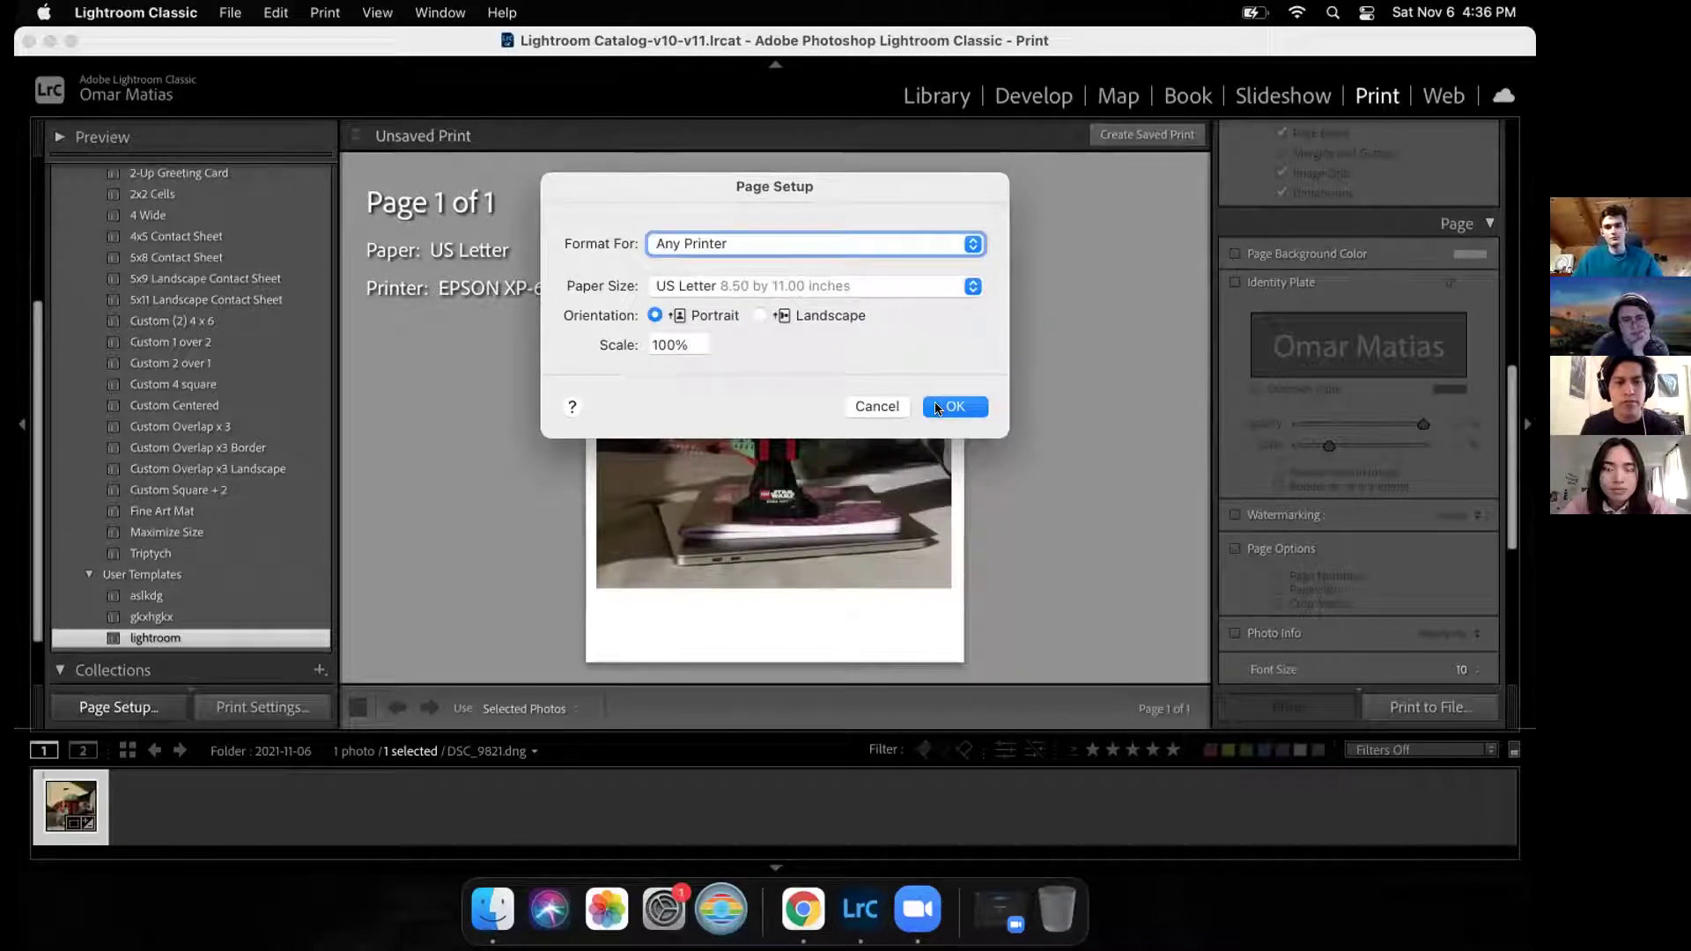
left_click(938, 407)
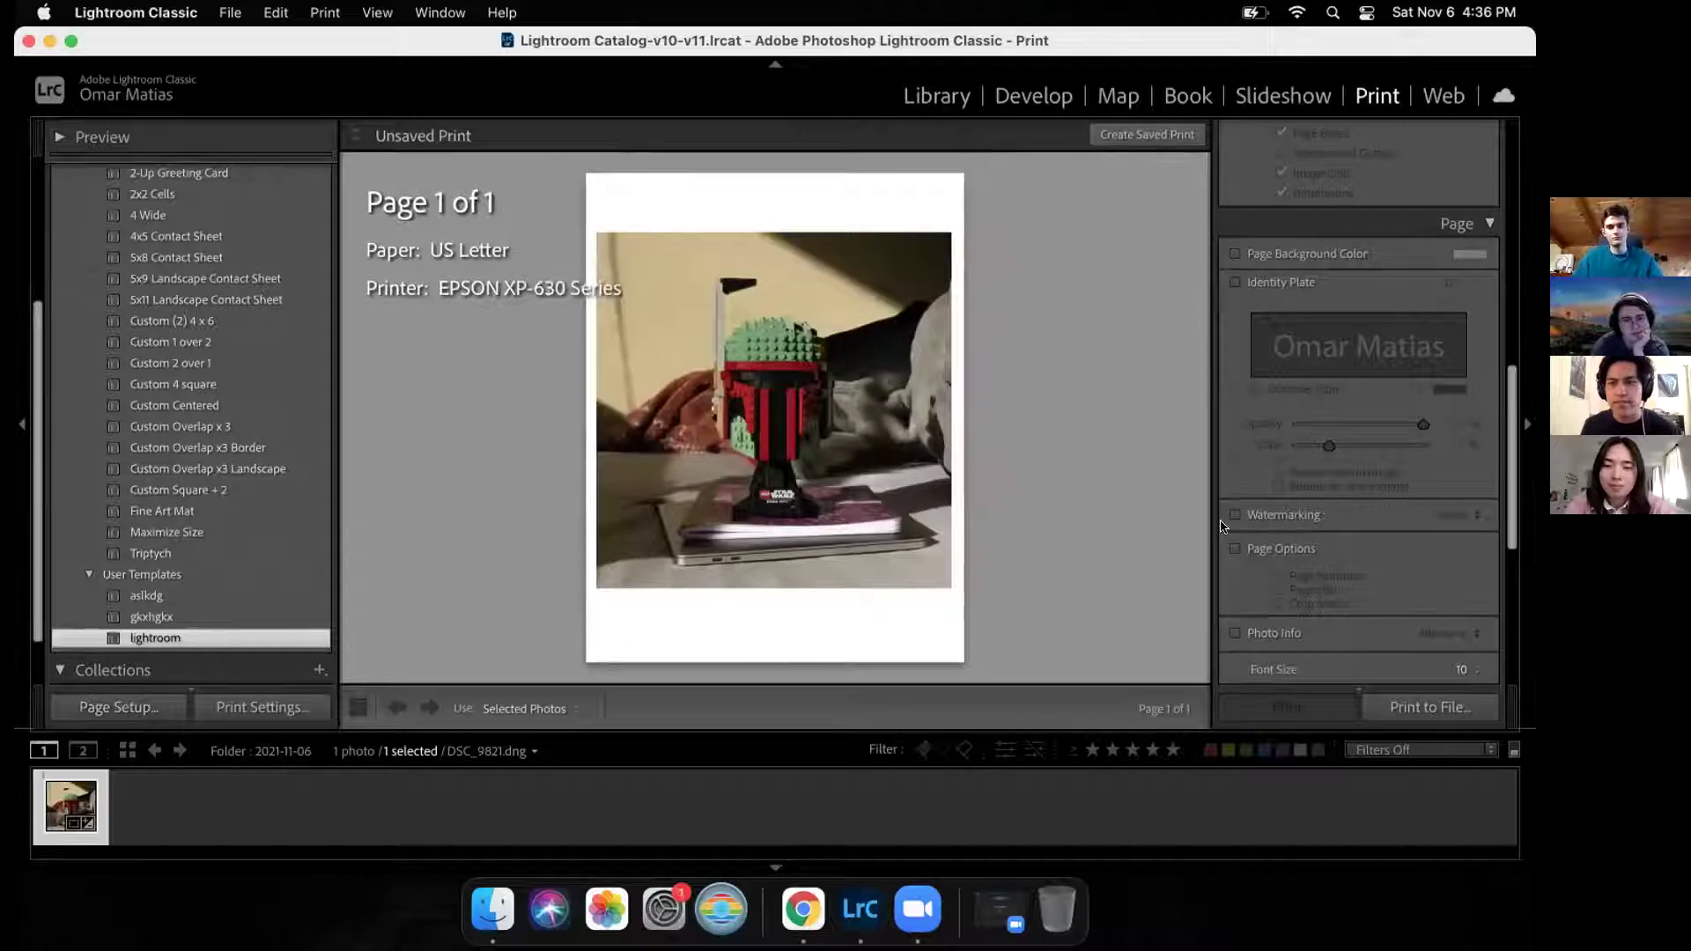
Step: Try Zoom to Fill on the photo in the print layout, switching it on and off again
scroll(1224, 520, "up", 10)
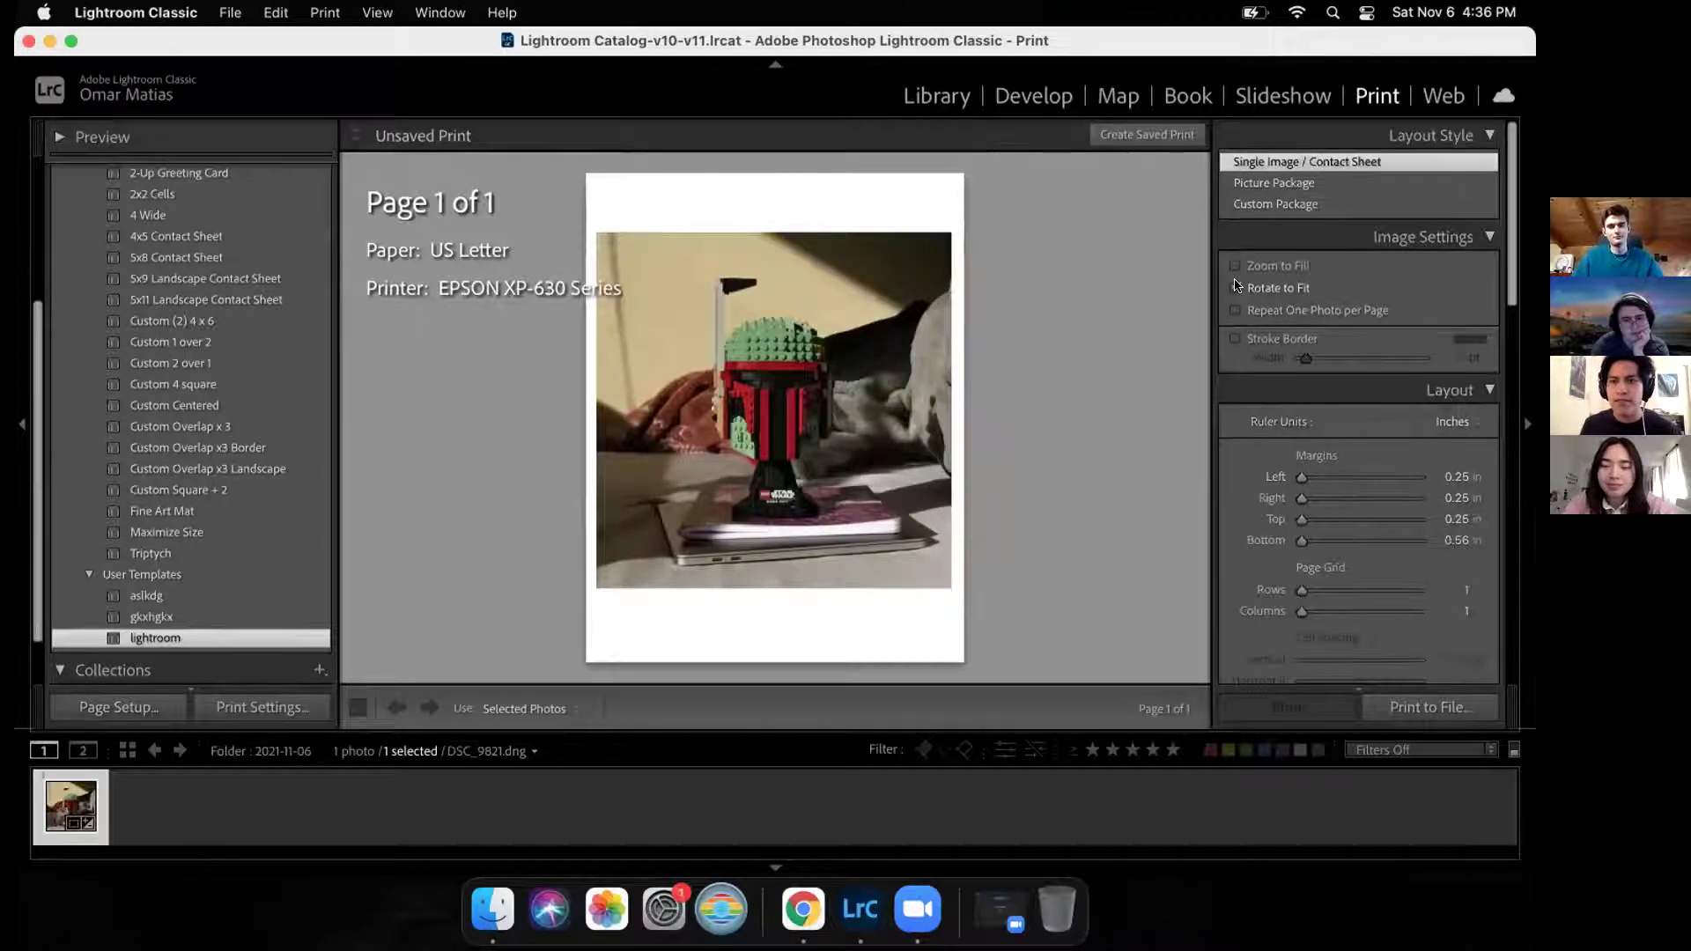
left_click(1288, 140)
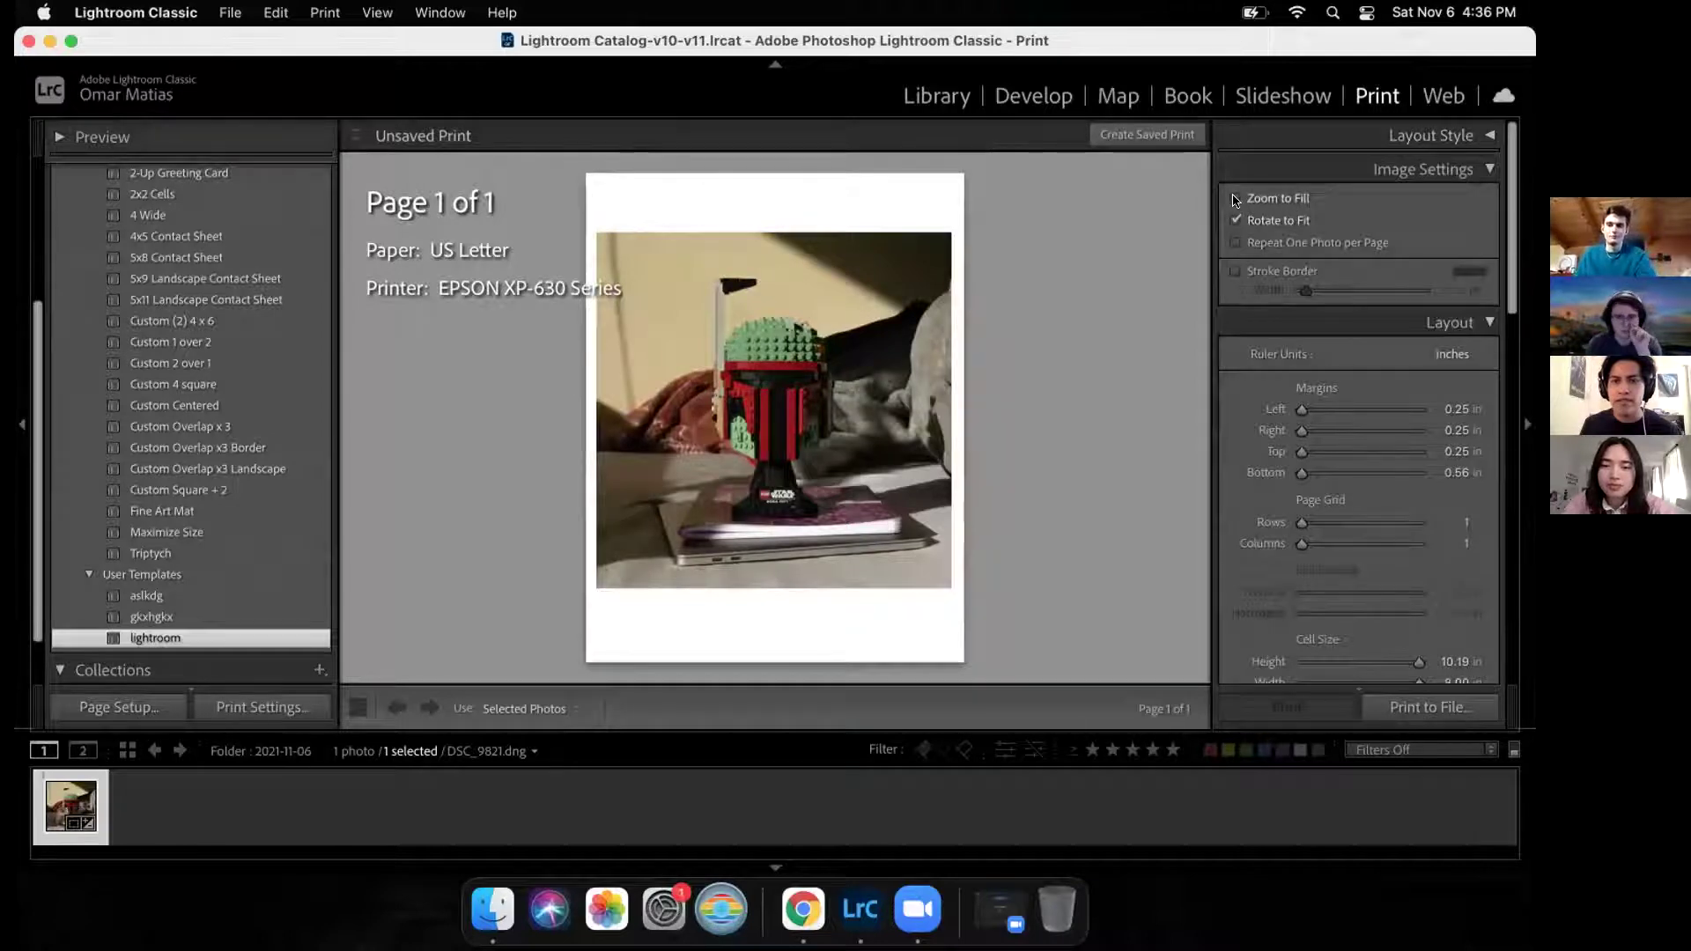
left_click(1235, 200)
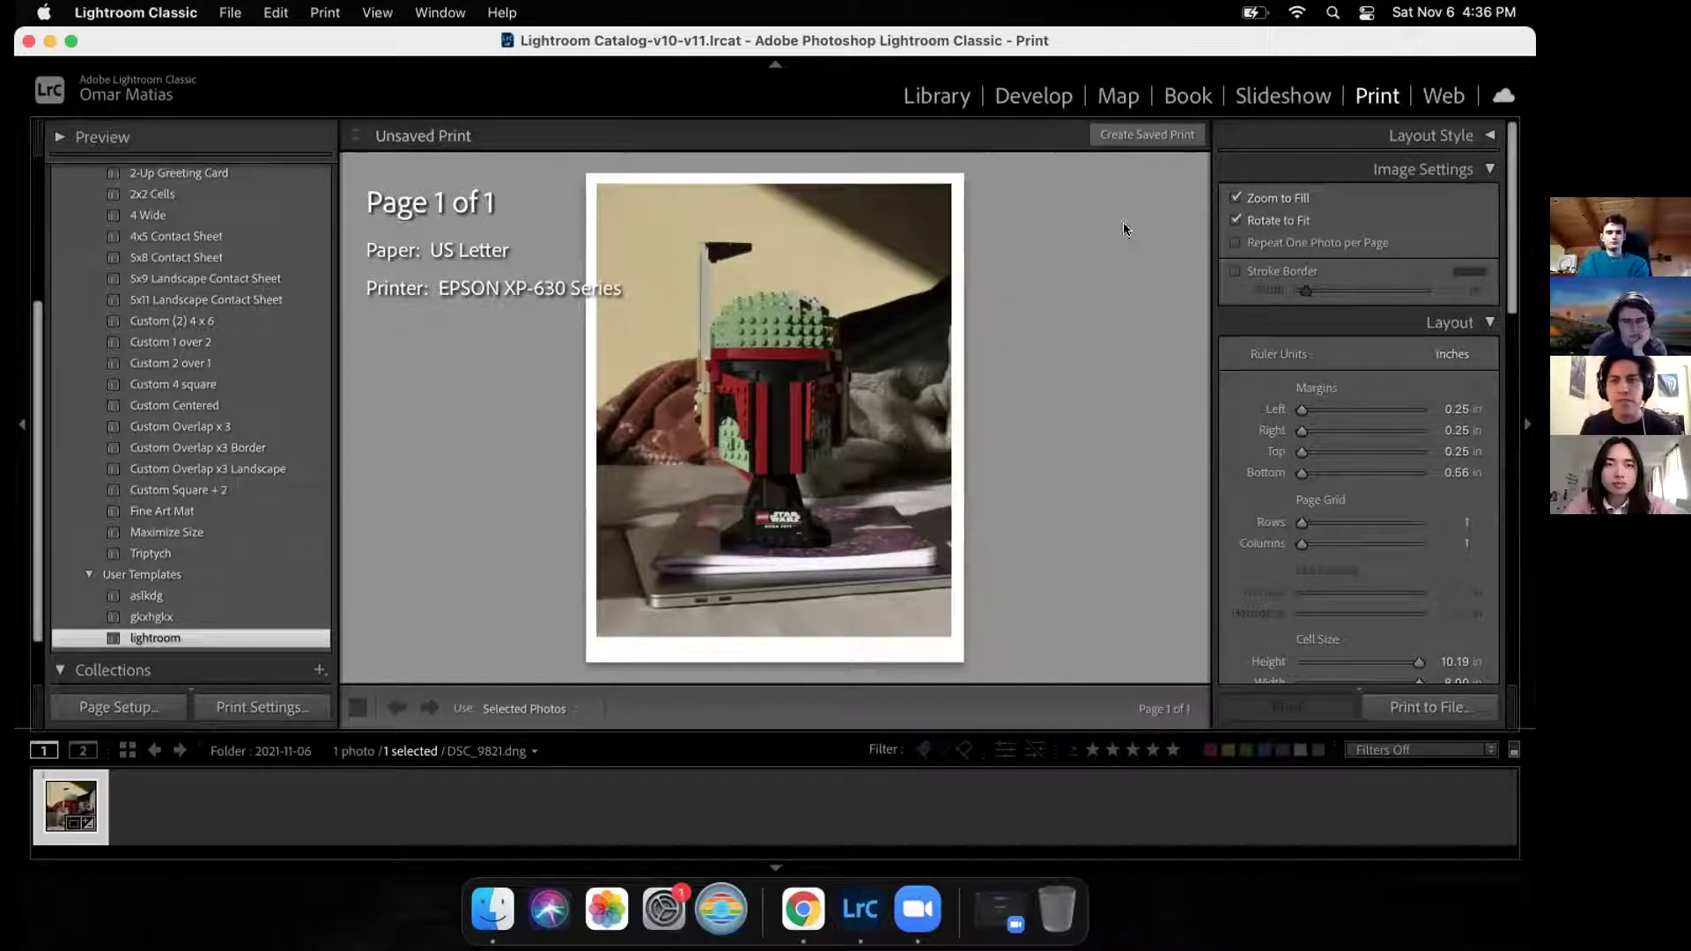
left_click(1236, 199)
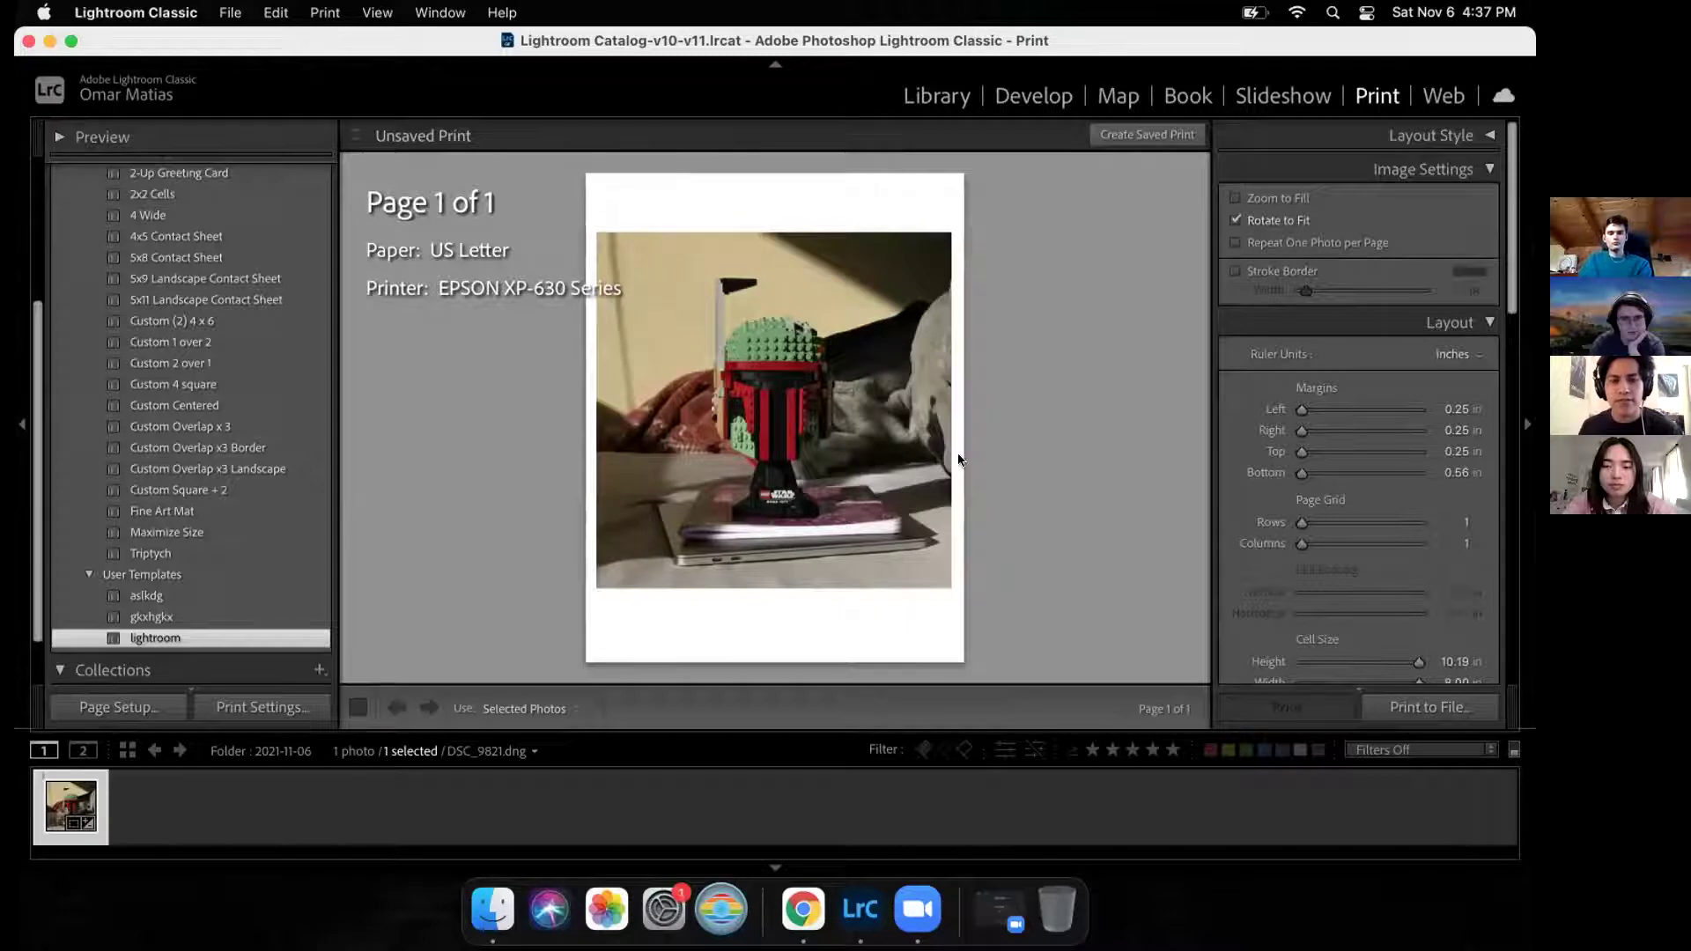
Step: Try a stroke border with a width of 1.6 pt around the printed photo and turn it off again
left_click(1235, 270)
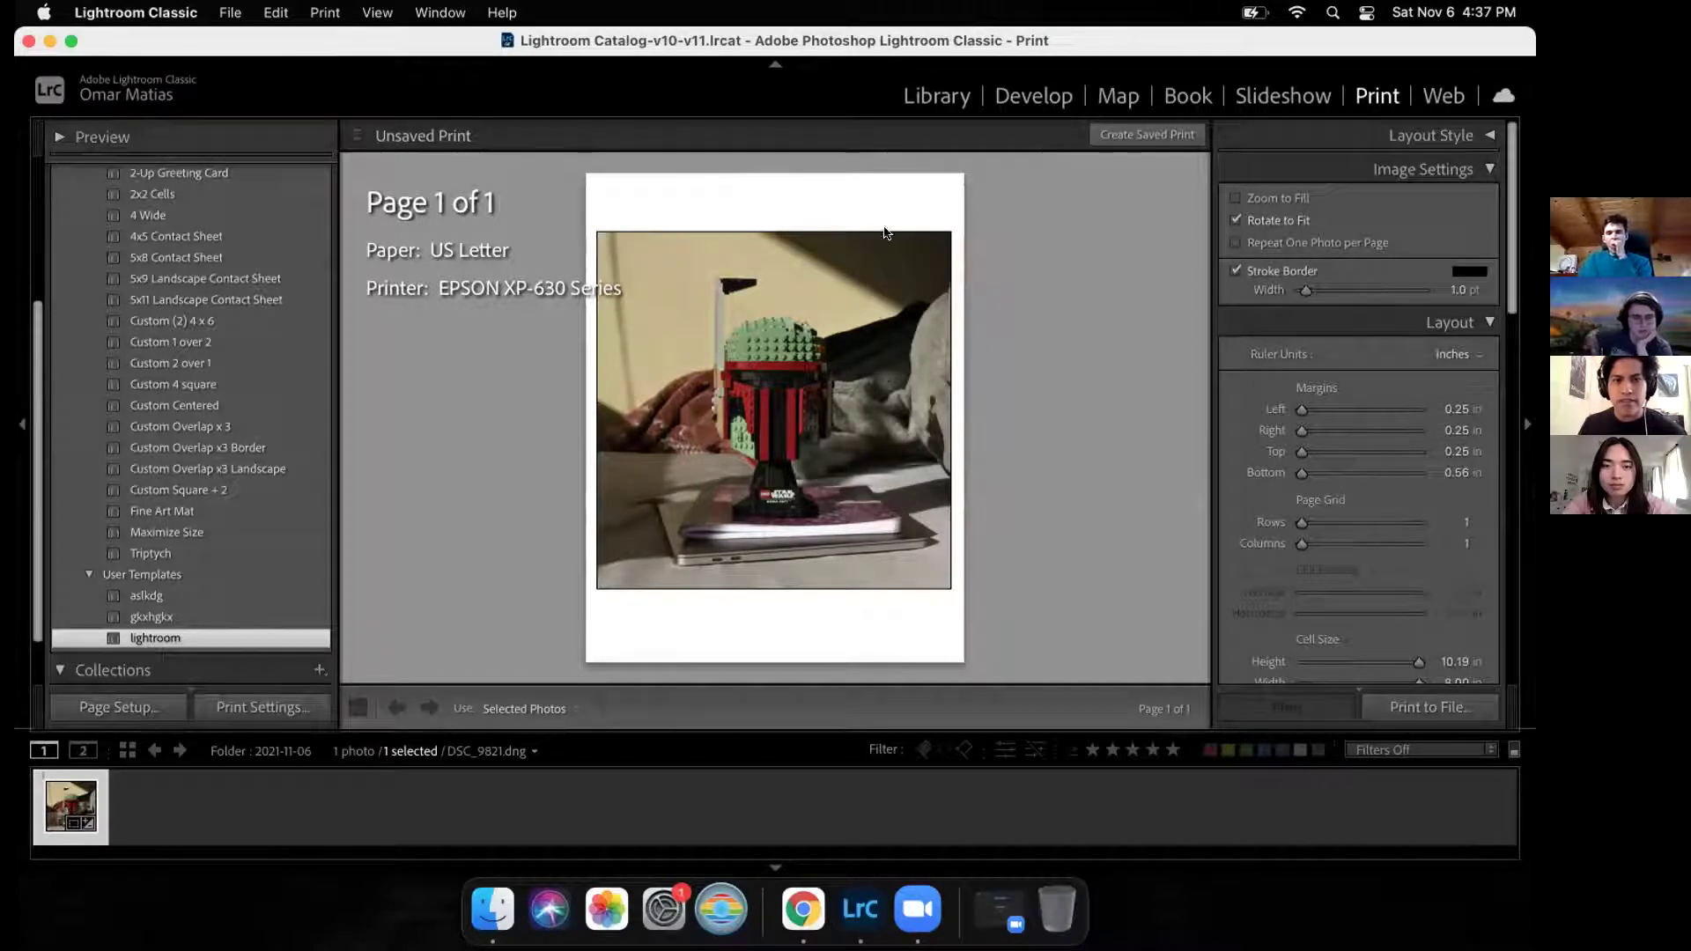
mouse_move(1305, 291)
left_mouse_down()
mouse_move(1380, 301)
mouse_move(1307, 308)
left_mouse_up()
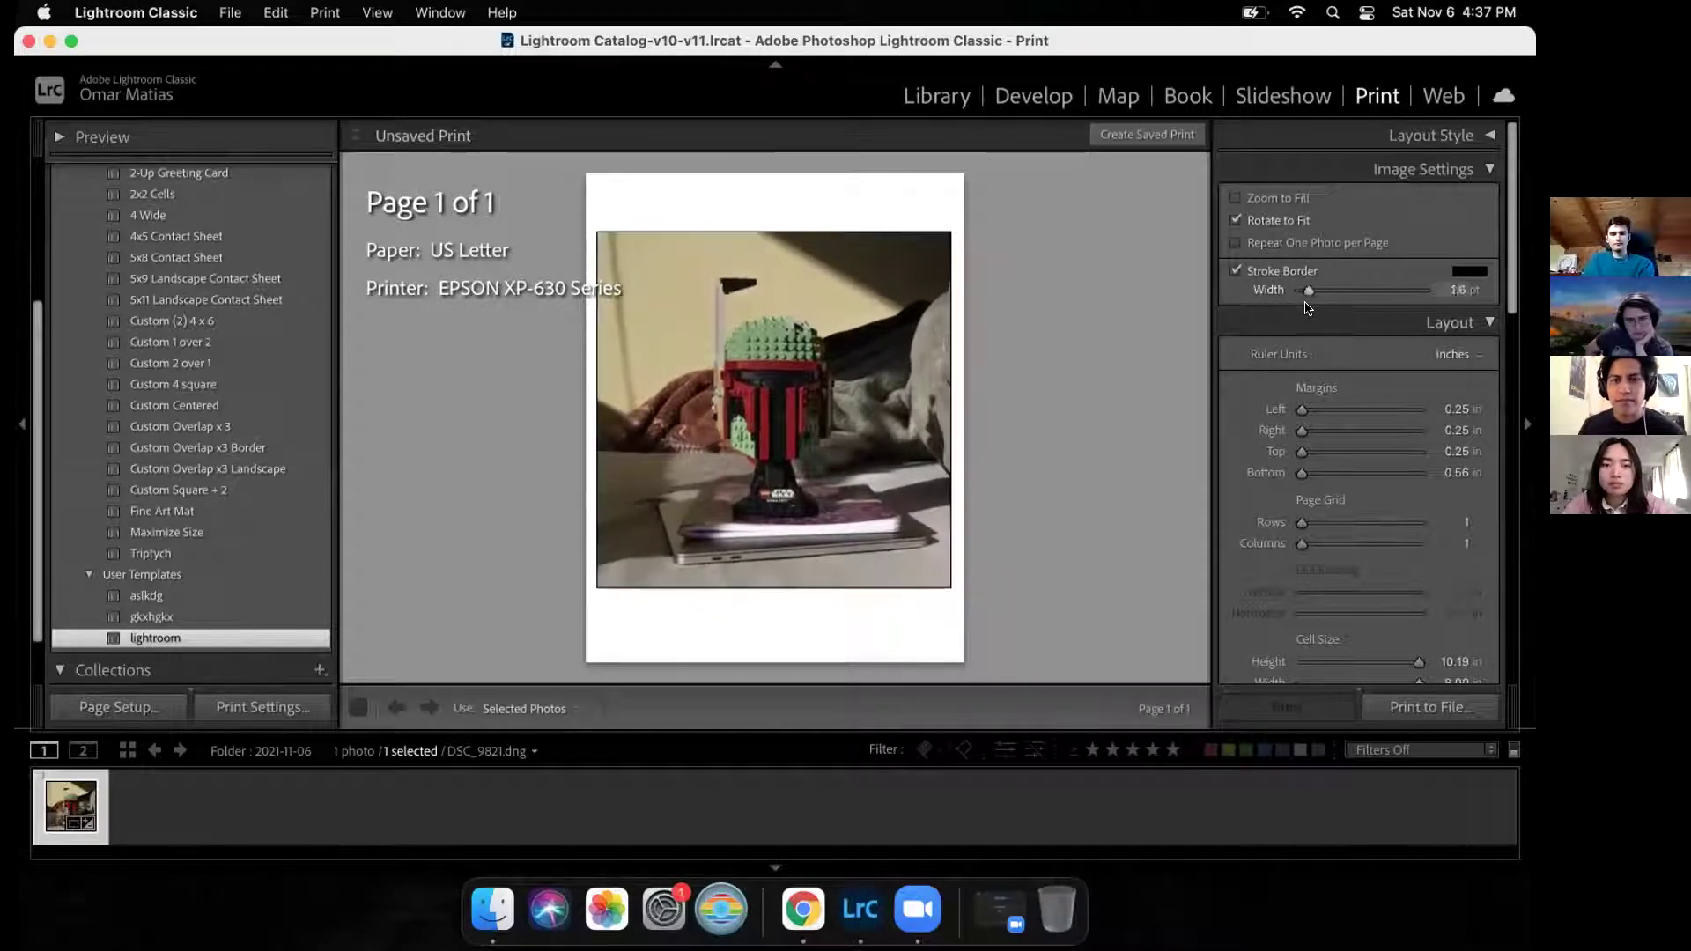
left_click(1236, 270)
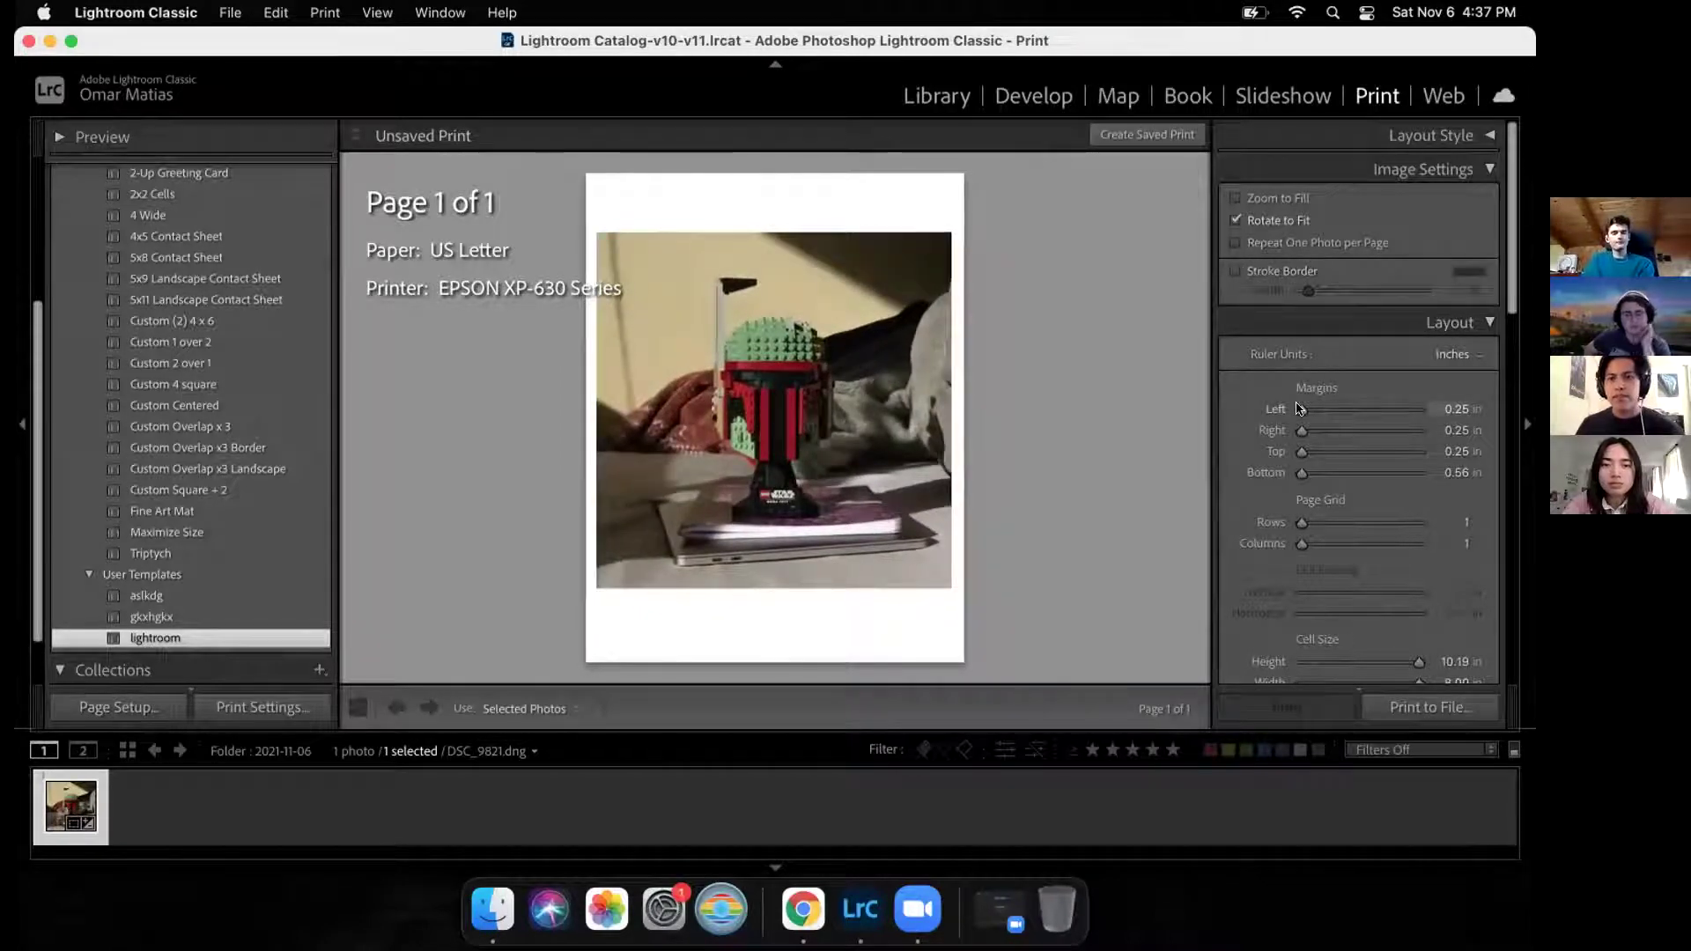
mouse_move(1300, 408)
left_mouse_down()
mouse_move(1318, 412)
mouse_move(1290, 413)
left_mouse_up()
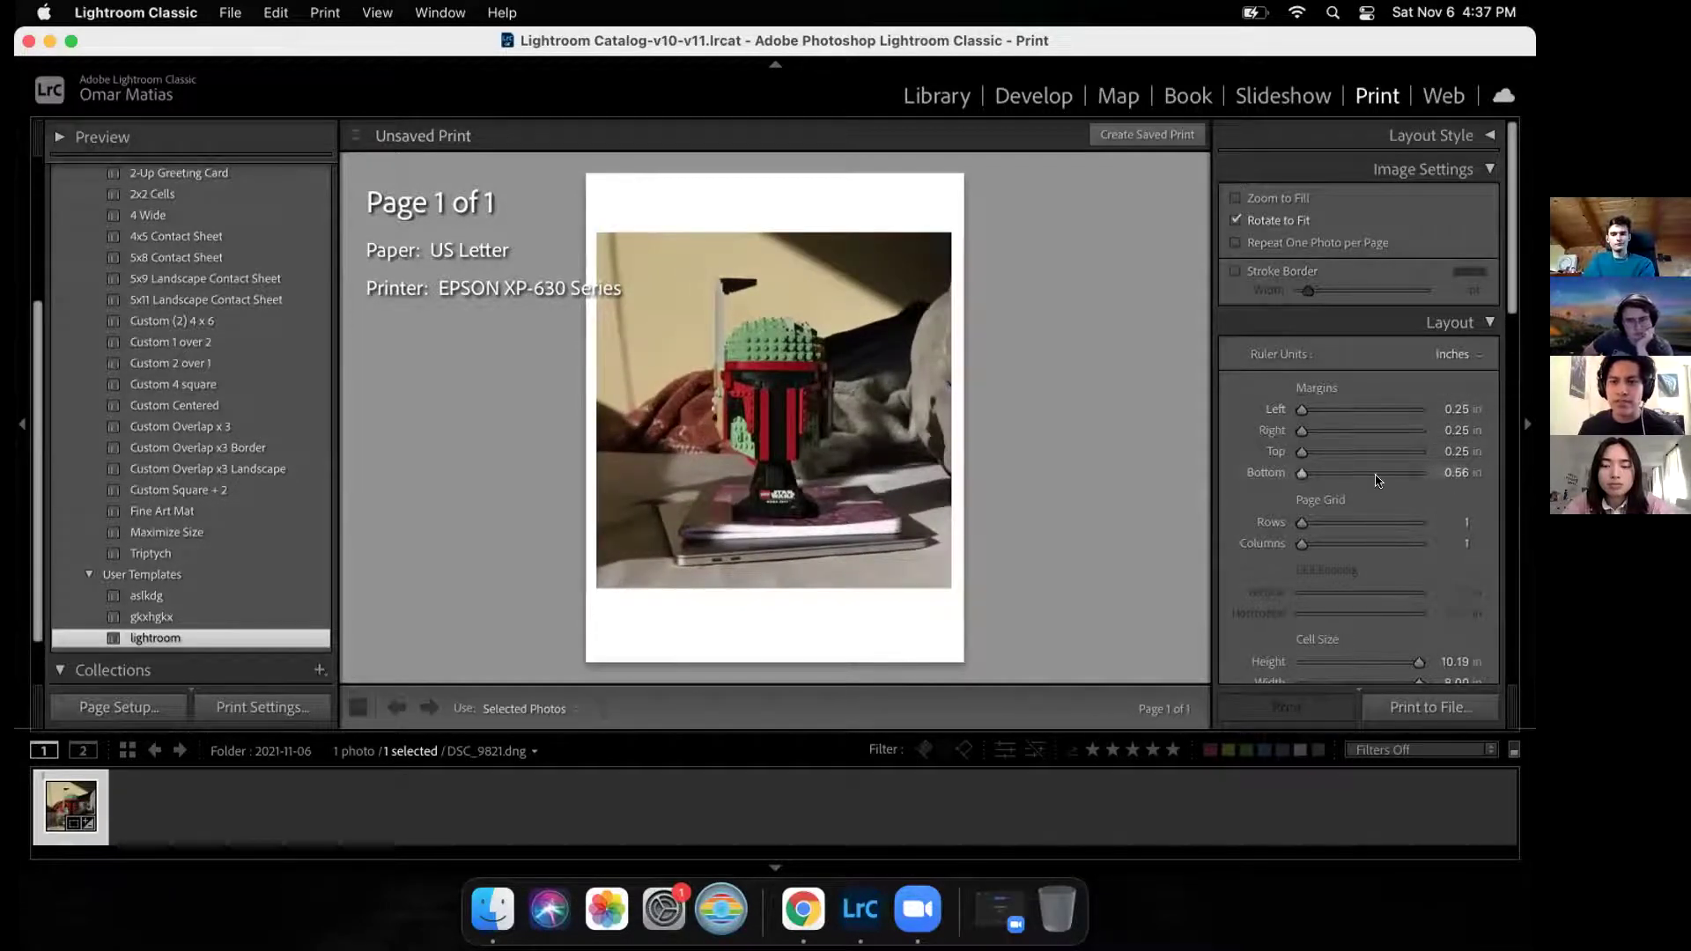
Step: Collapse the Guides and Page settings to bring the Print Job settings into view
scroll(1378, 480, "down", 3)
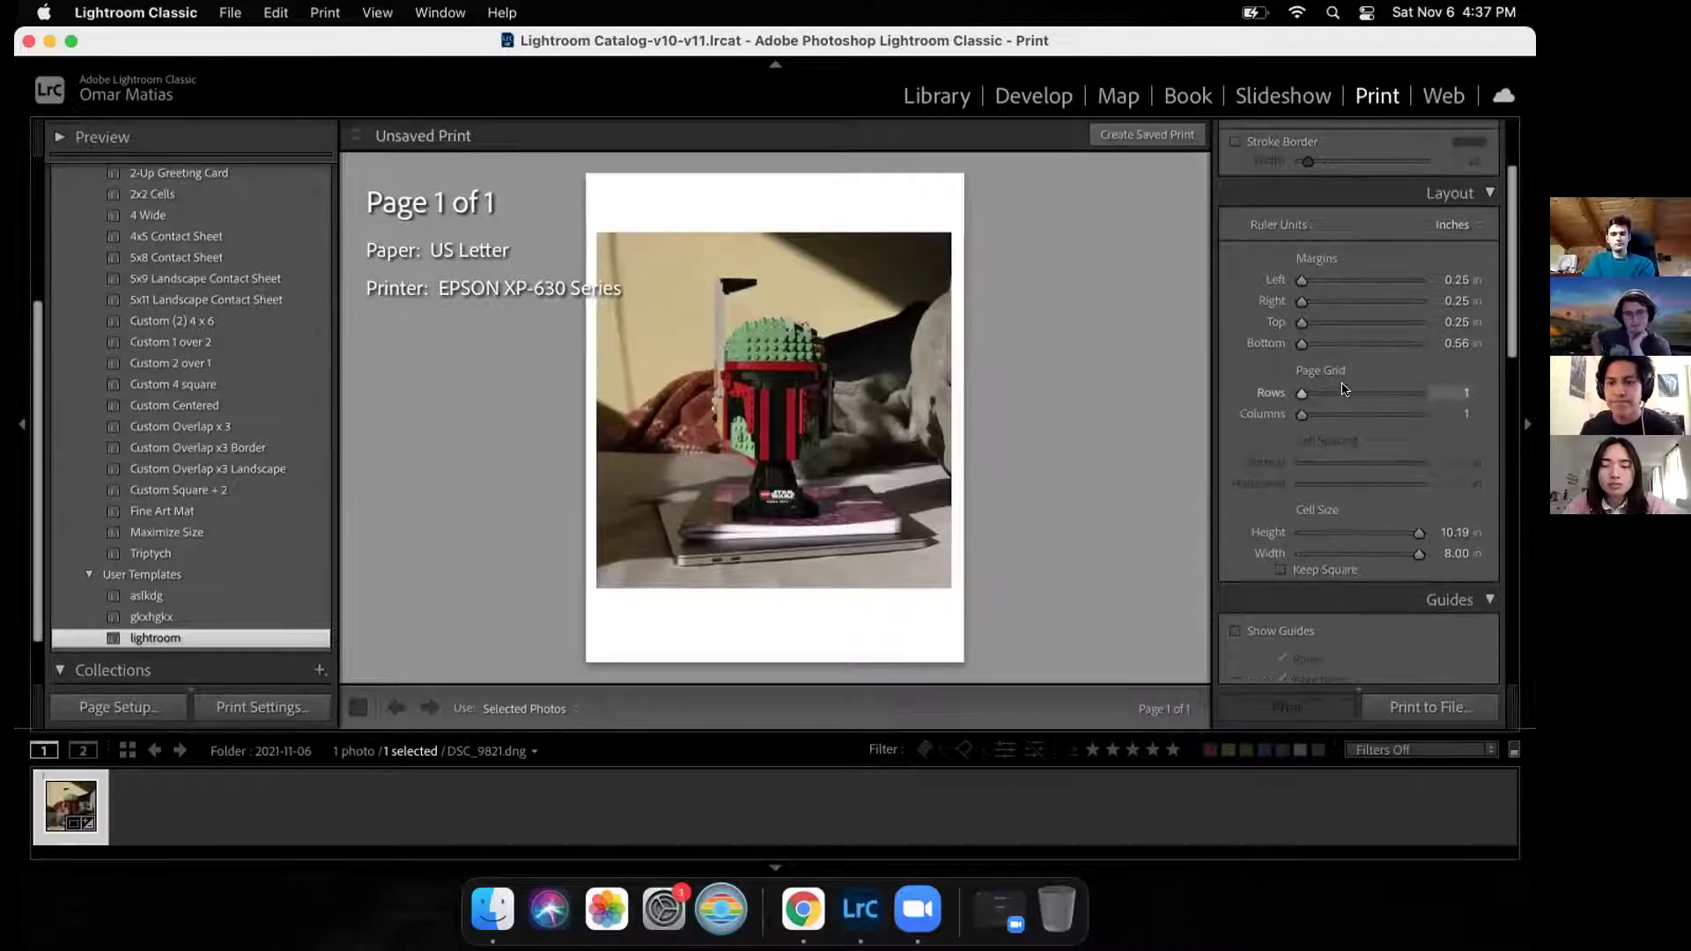
scroll(1332, 476, "down", 2)
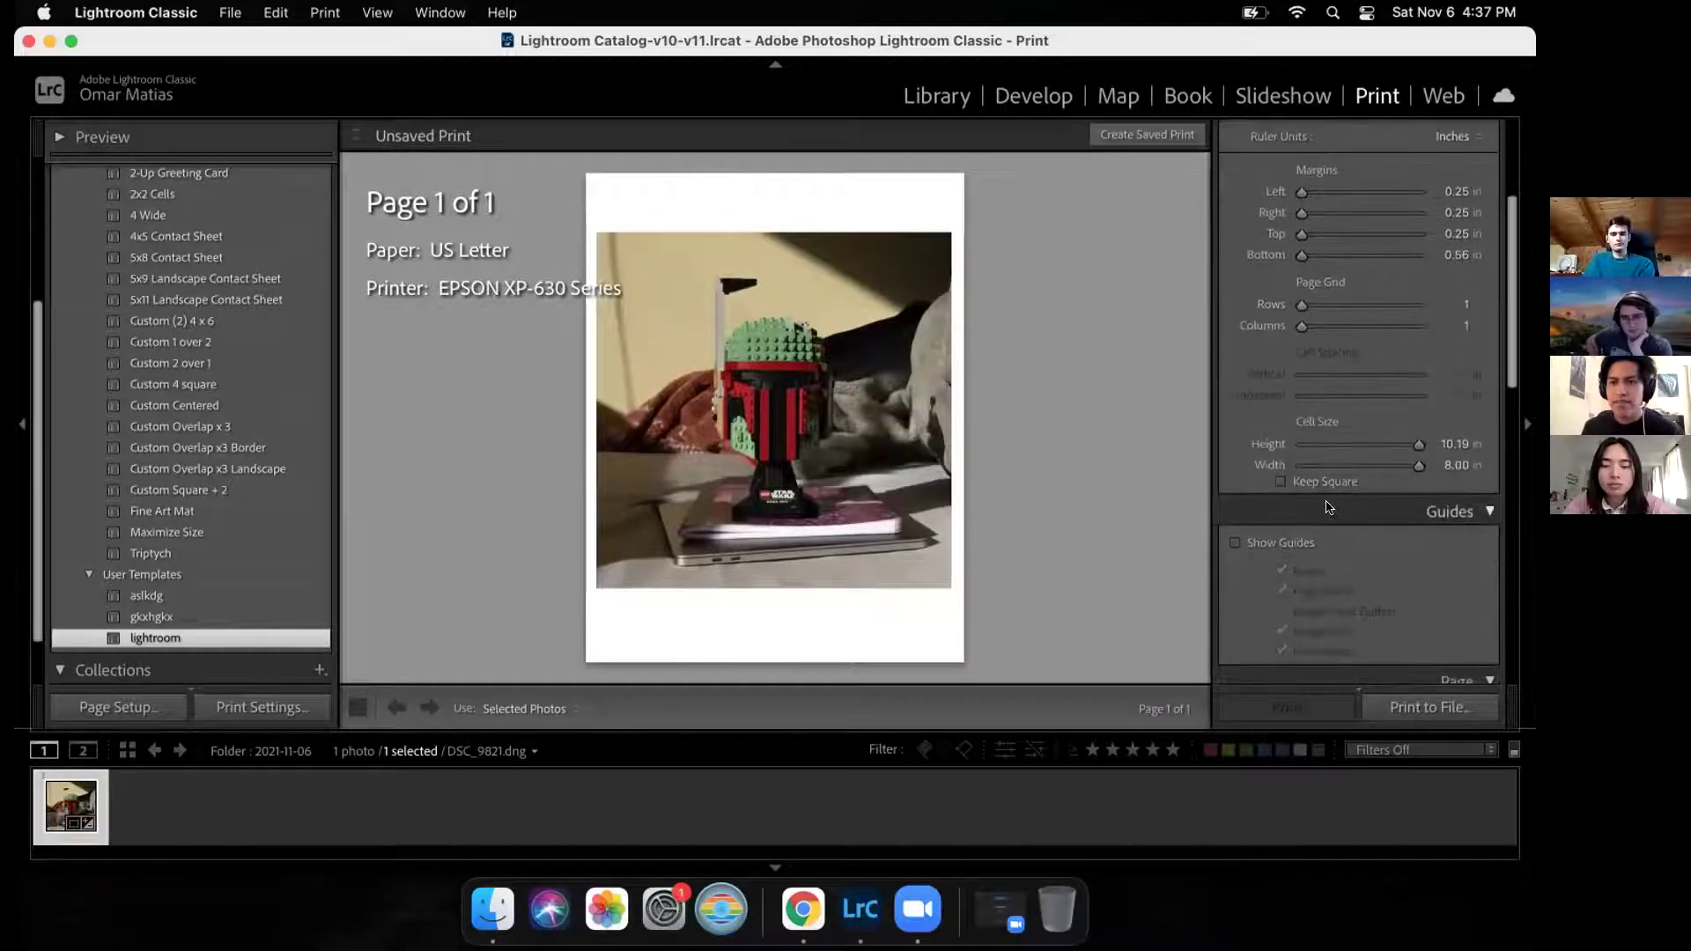
left_click(1328, 509)
scroll(1332, 480, "down", 2)
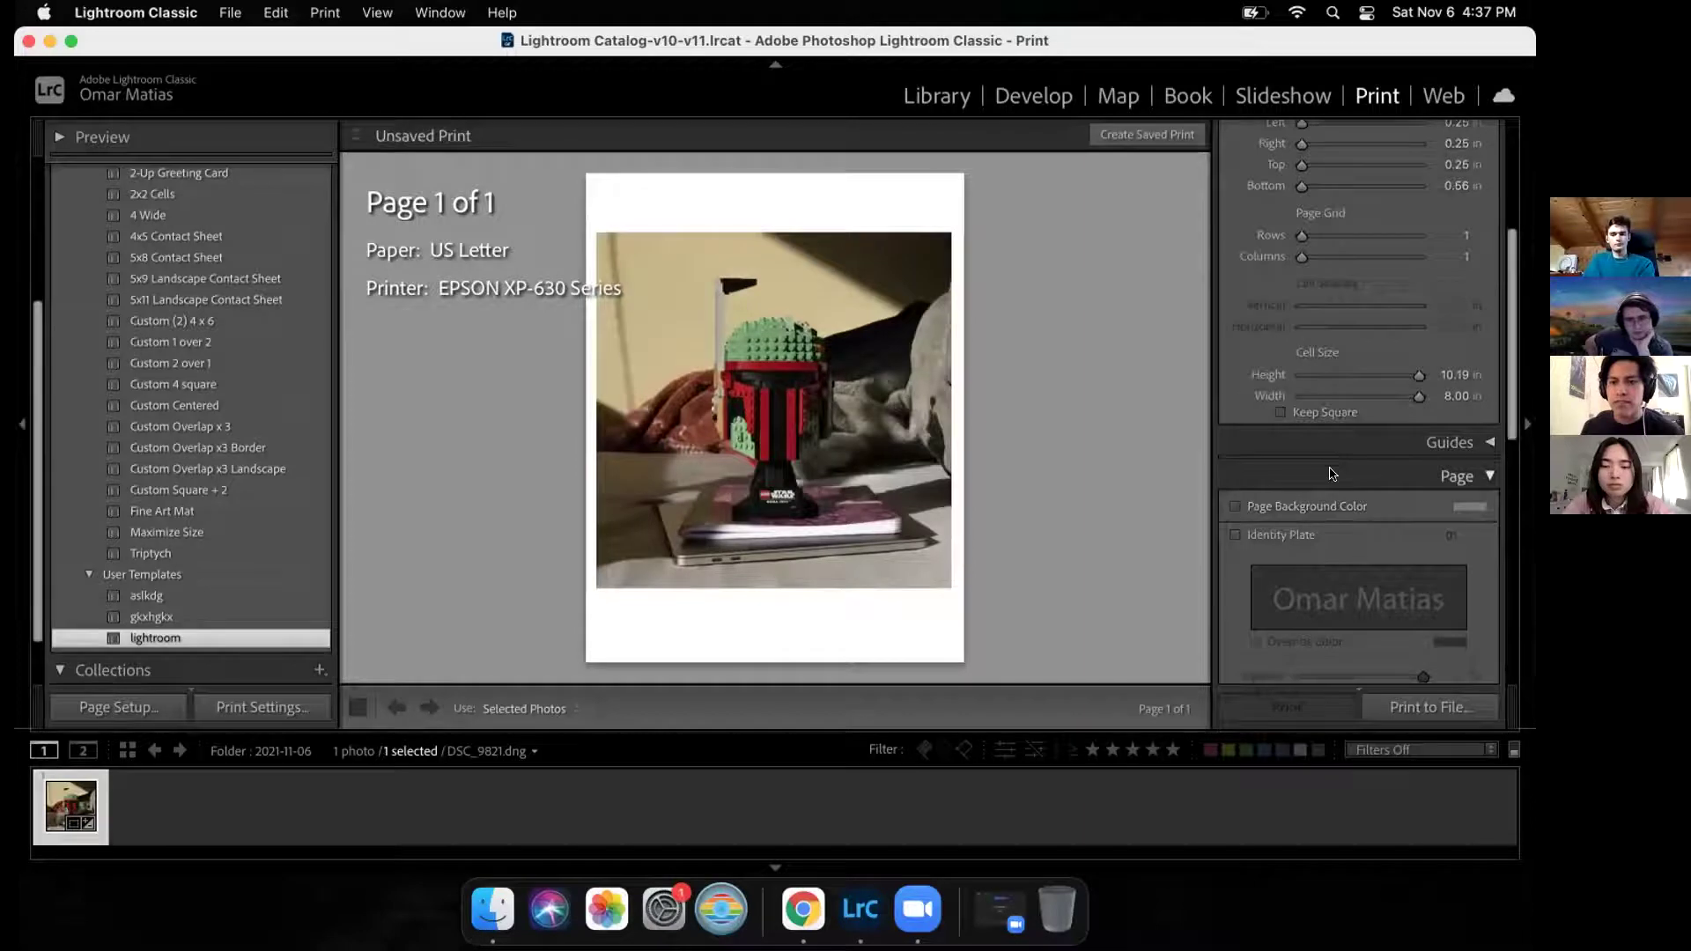
left_click(1332, 474)
scroll(1332, 474, "down", 3)
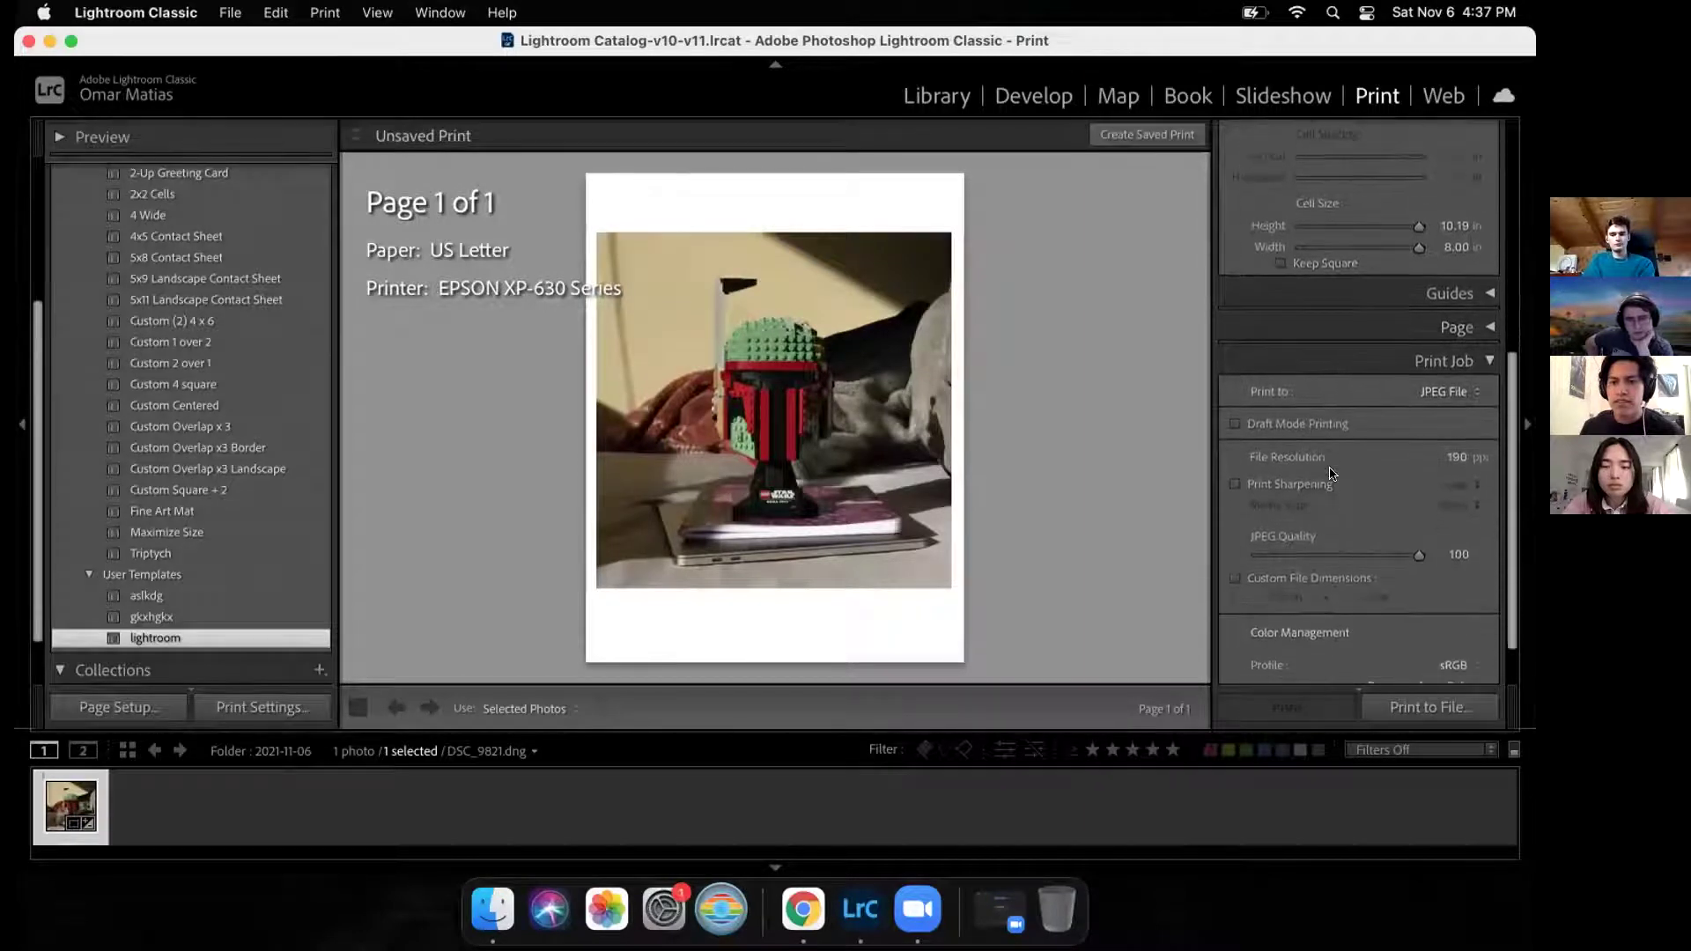
Step: Enter a file resolution of 190 ppi for the JPEG print job
scroll(1331, 474, "down", 1)
left_click(1458, 411)
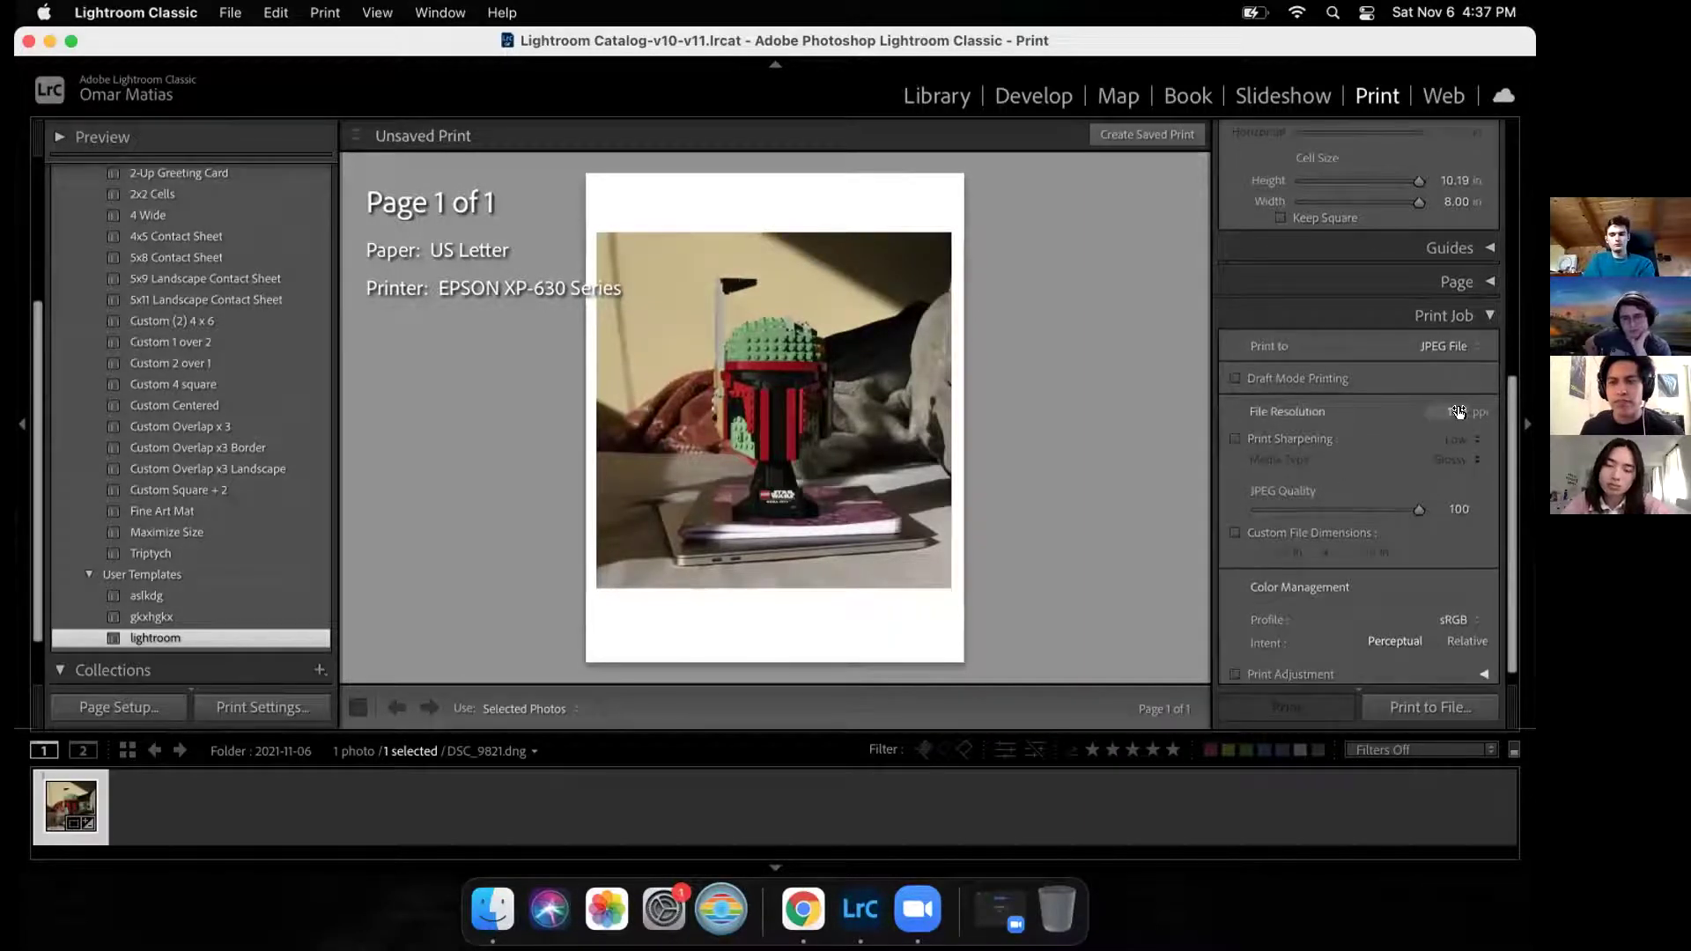
type("190")
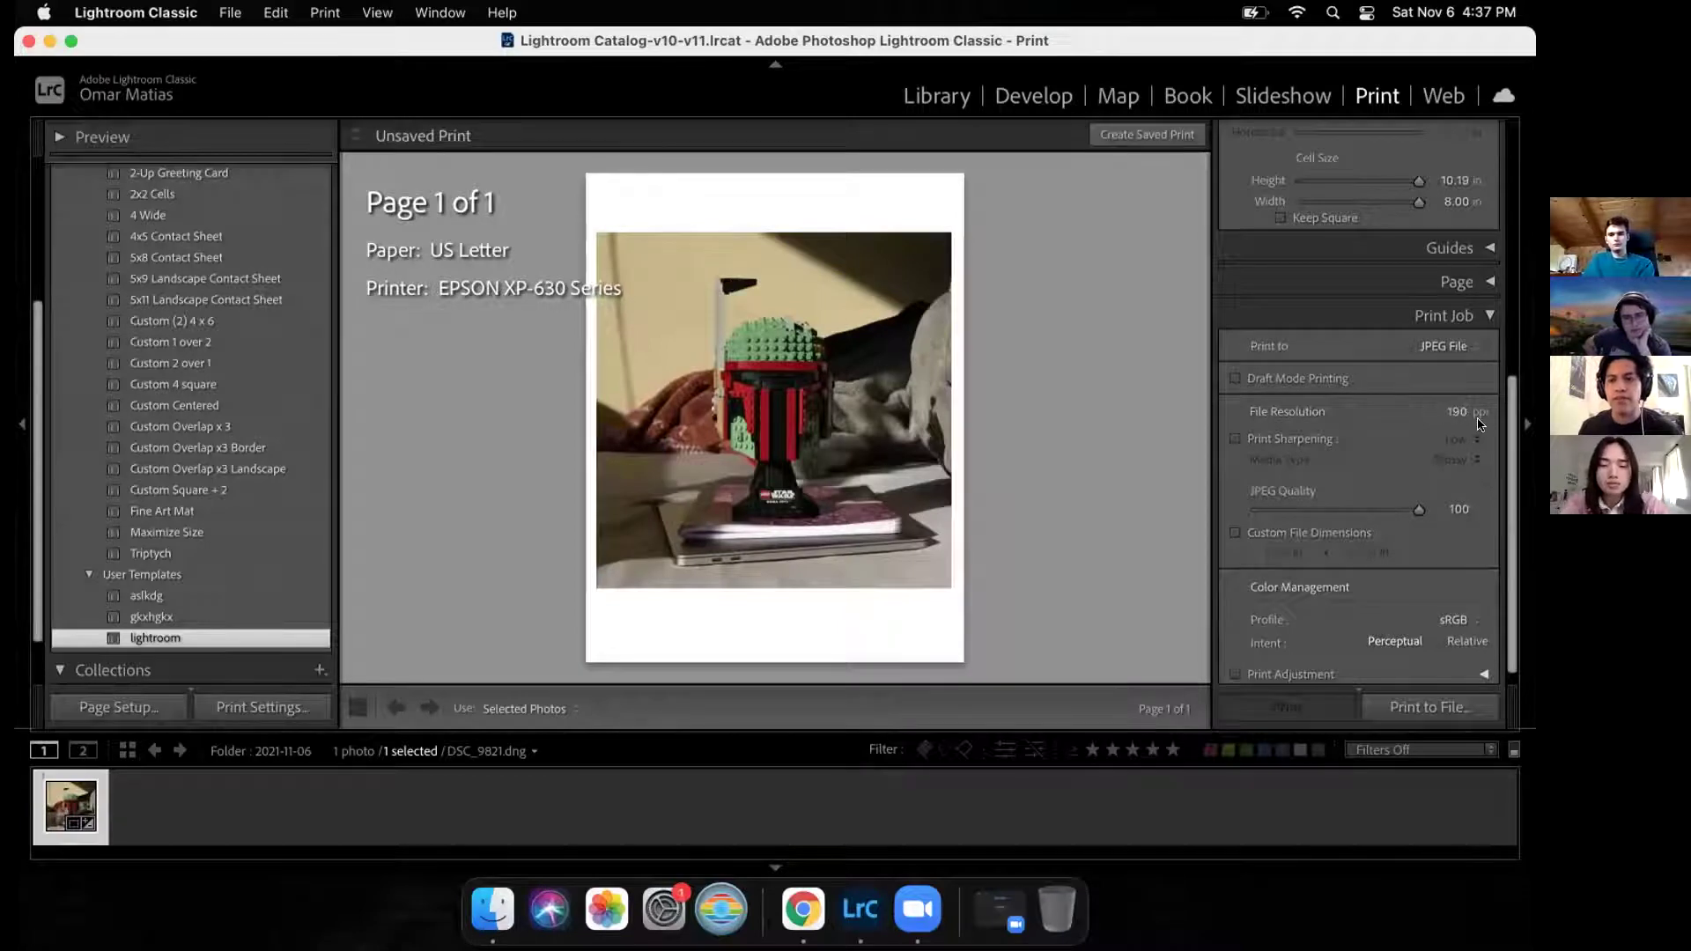
key("Return")
Step: Set the JPEG print job's file resolution to 92 ppi
scroll(1473, 416, "down", 1)
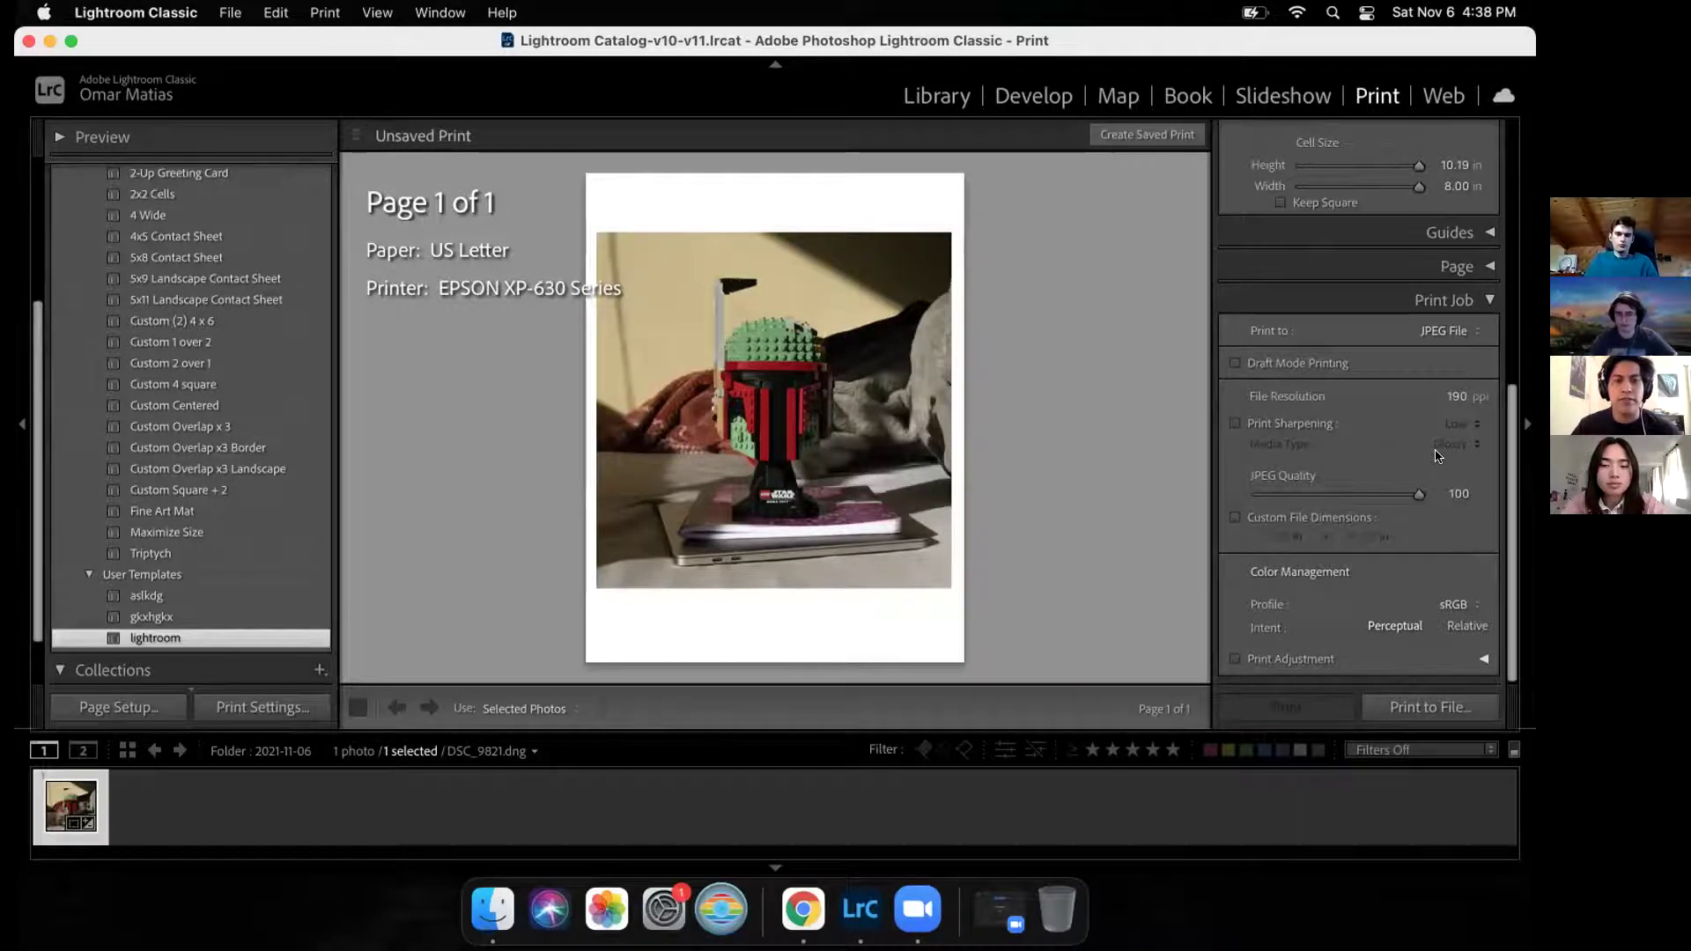
left_click(1455, 395)
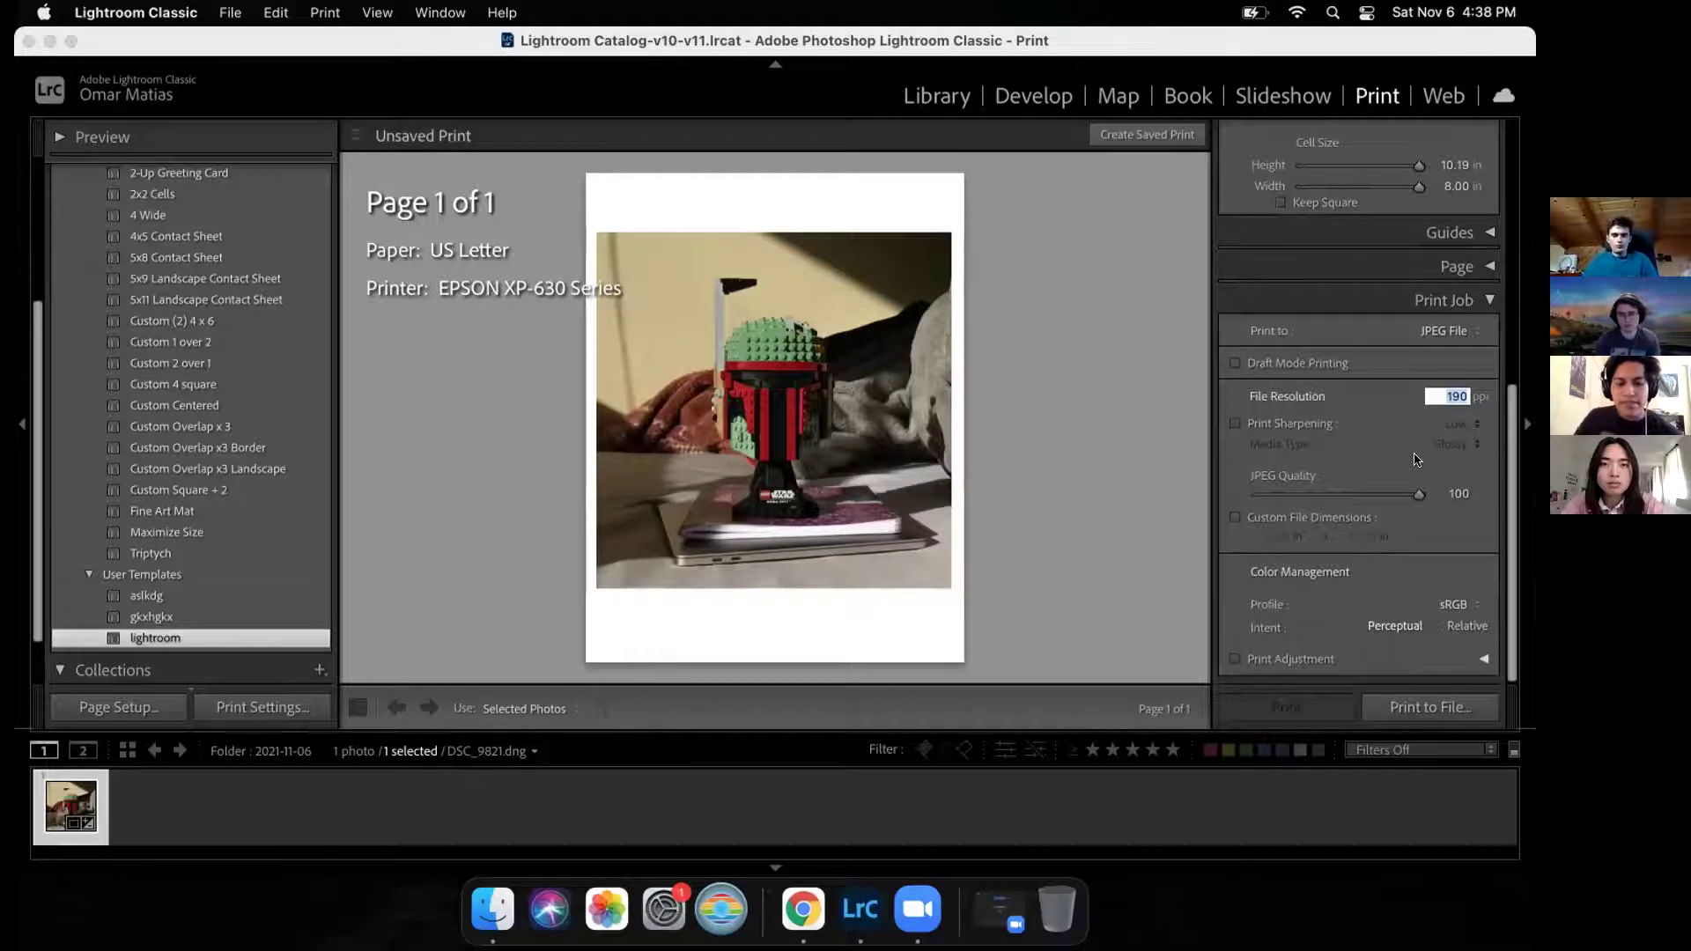
type("92")
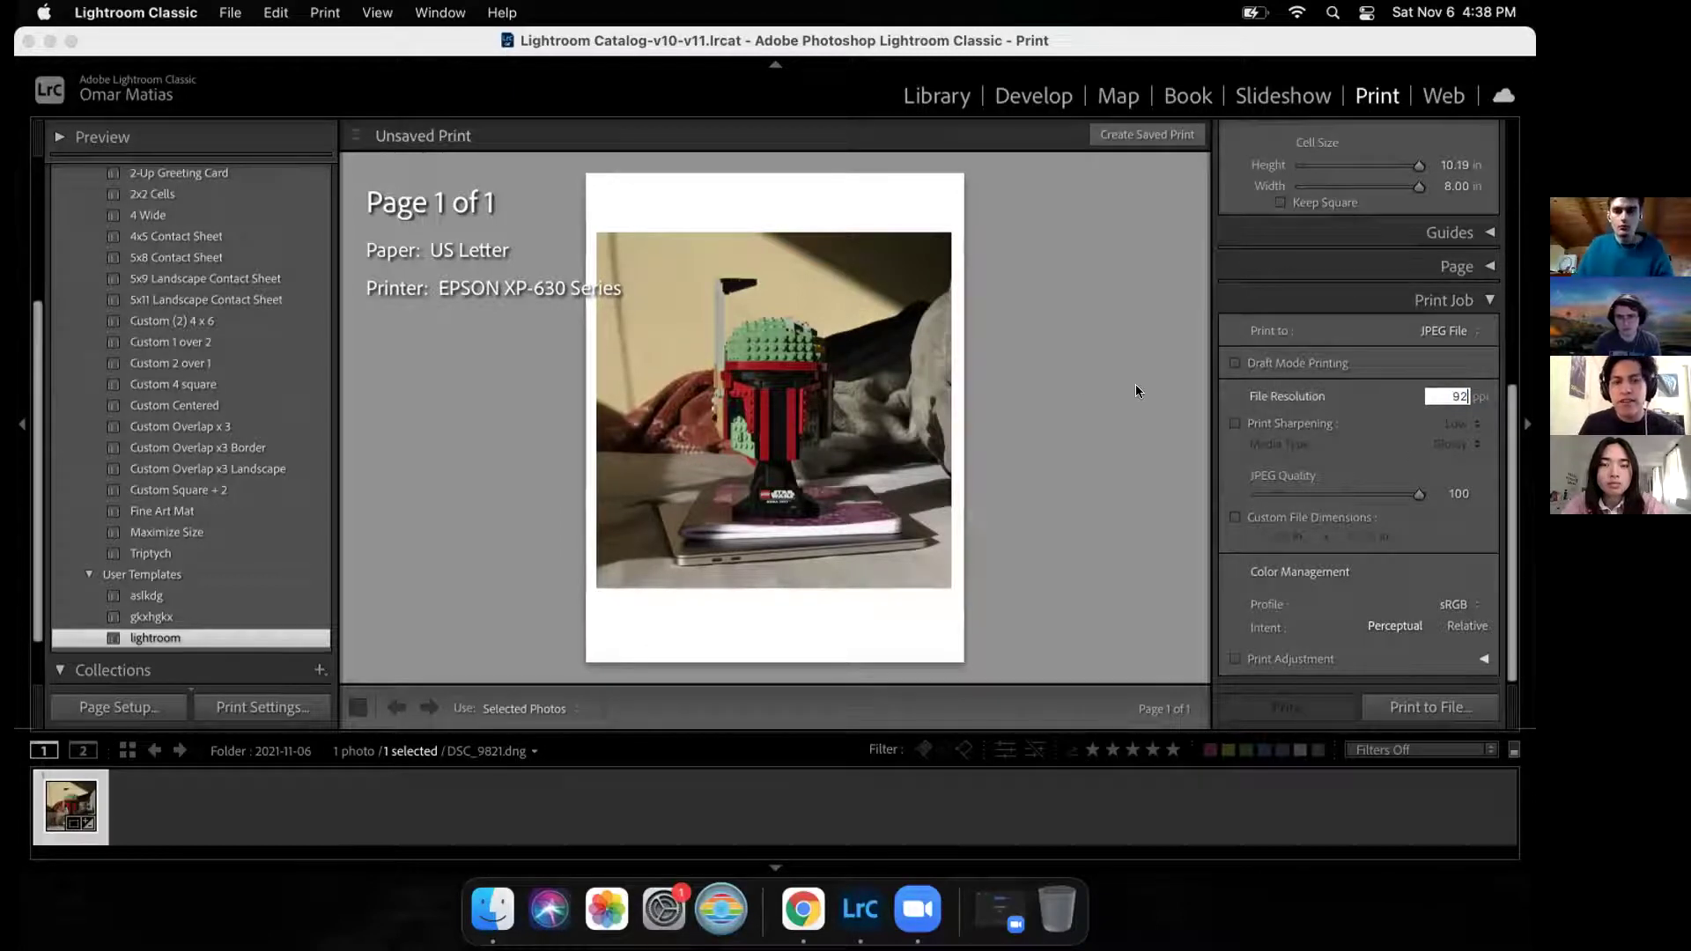
left_click(1086, 399)
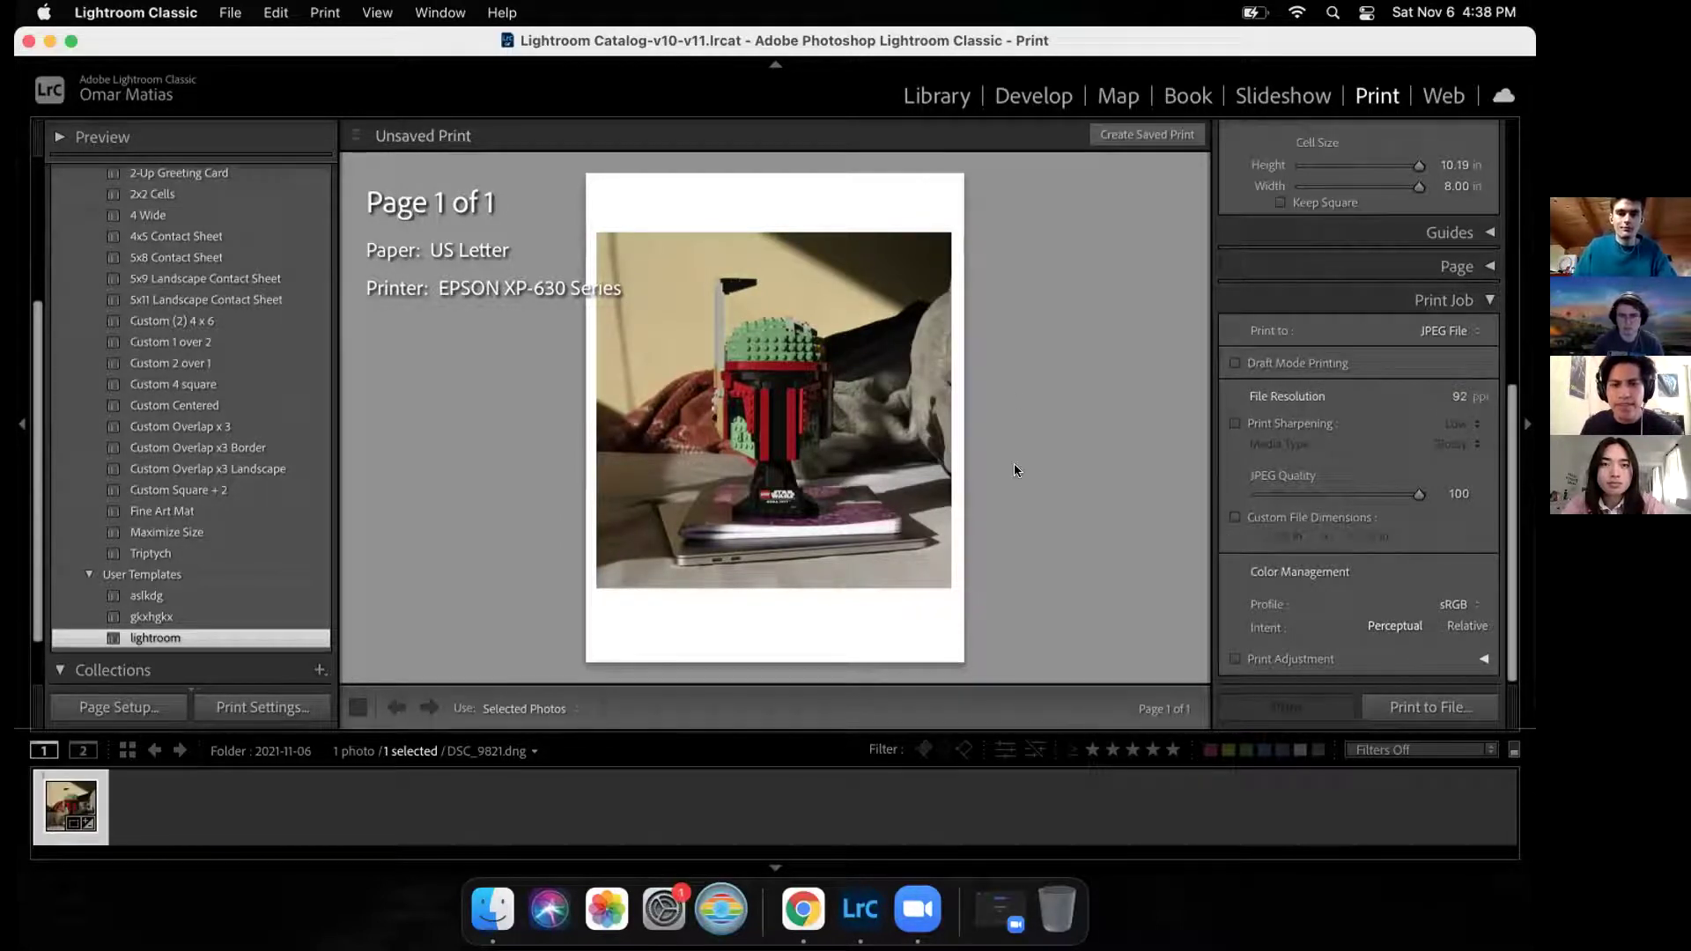
Step: Print the layout to a JPEG file named bobafett on the Desktop
left_click(1463, 710)
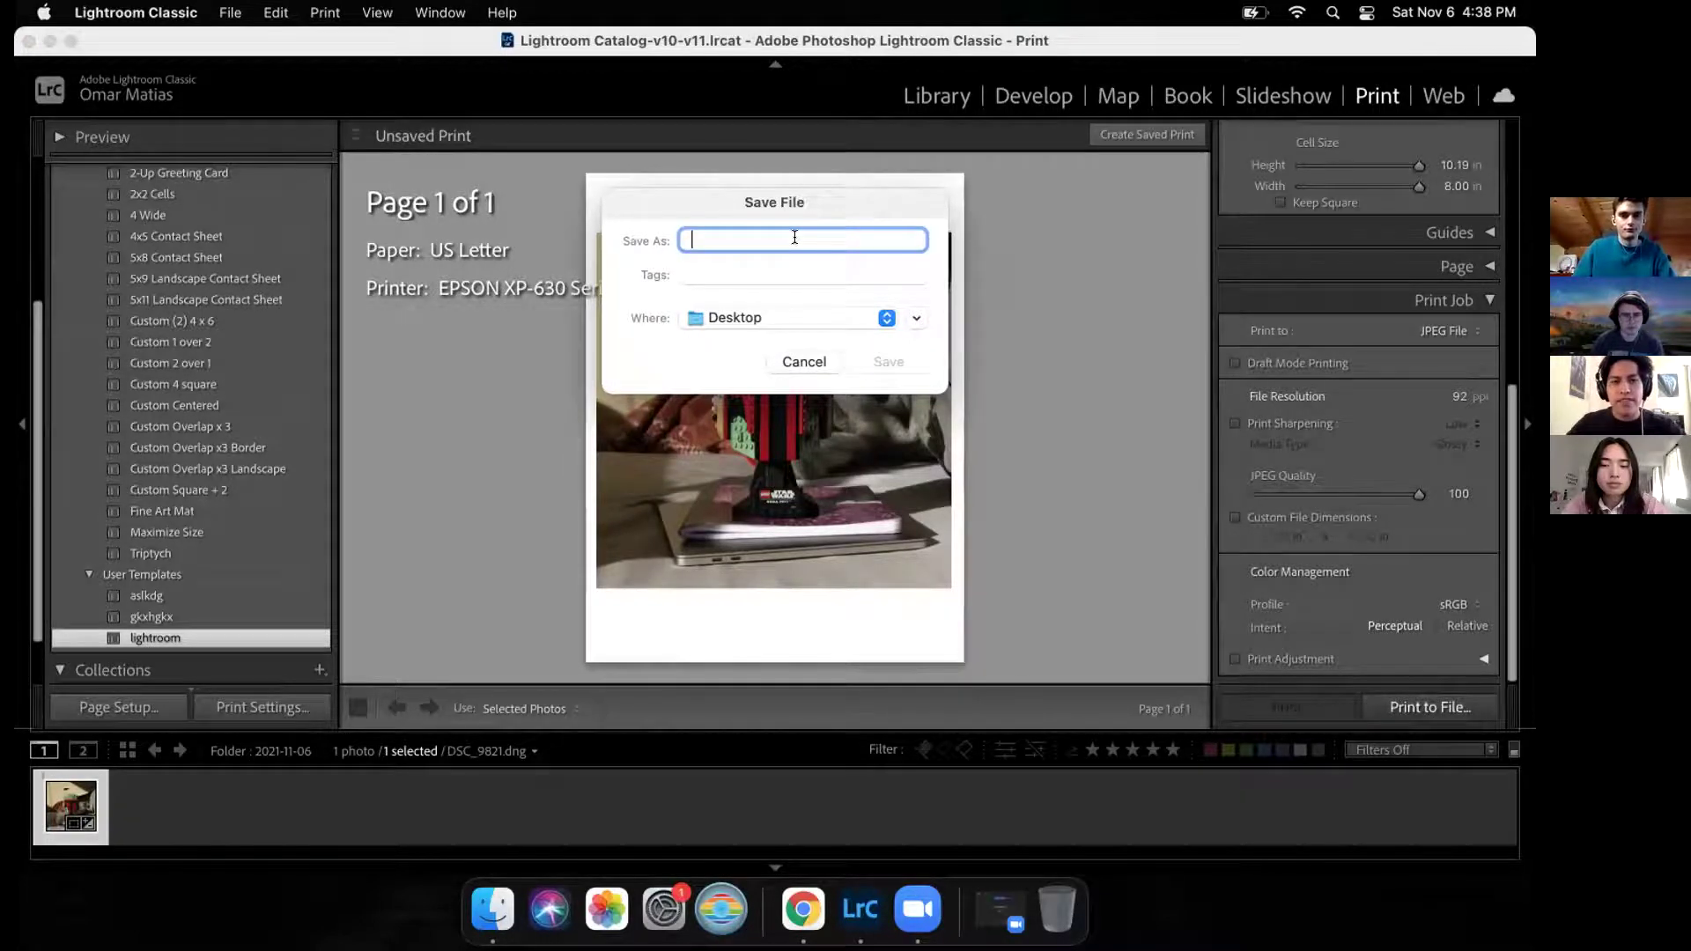
type("boba")
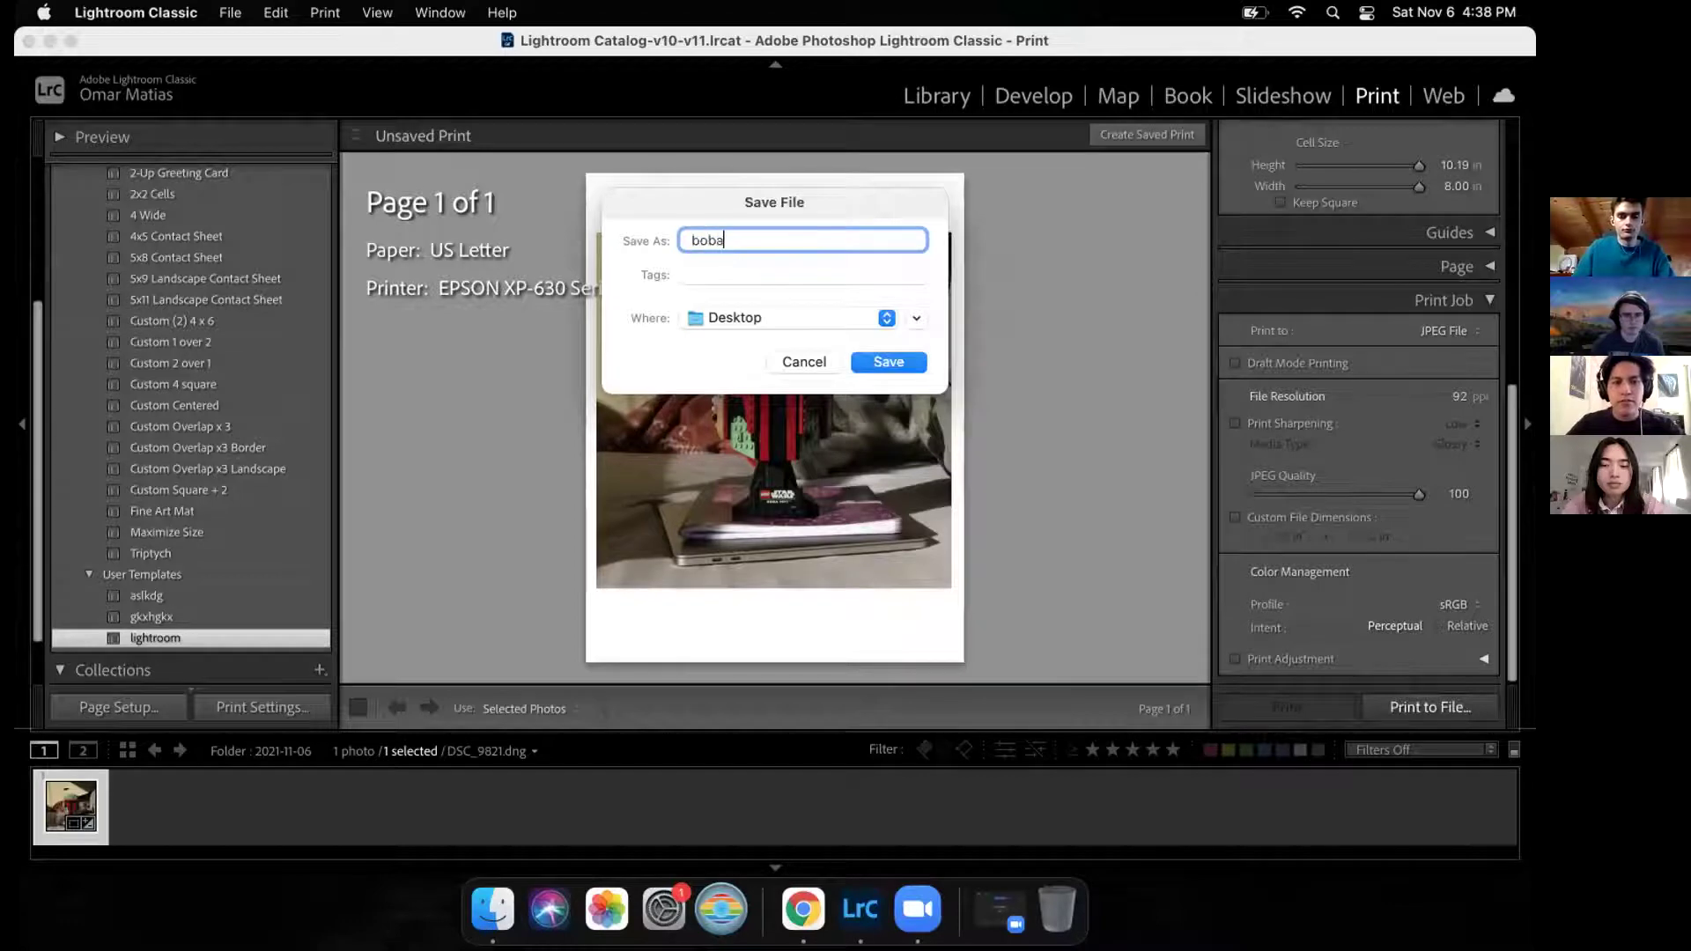
type("fett")
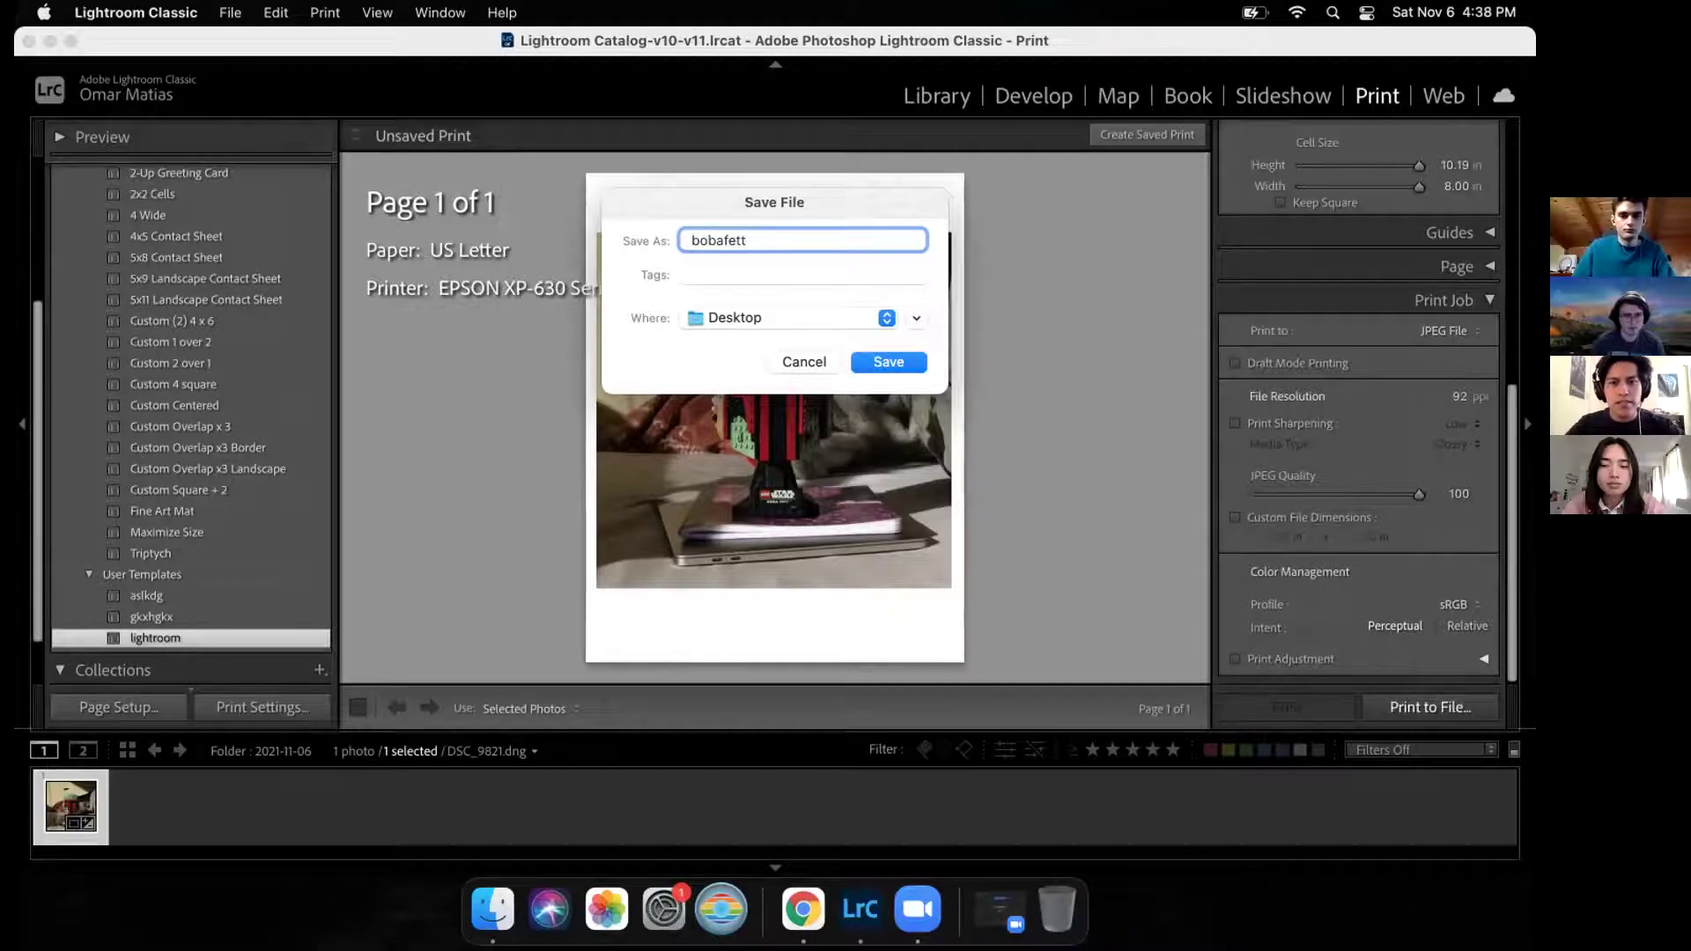
key("Return")
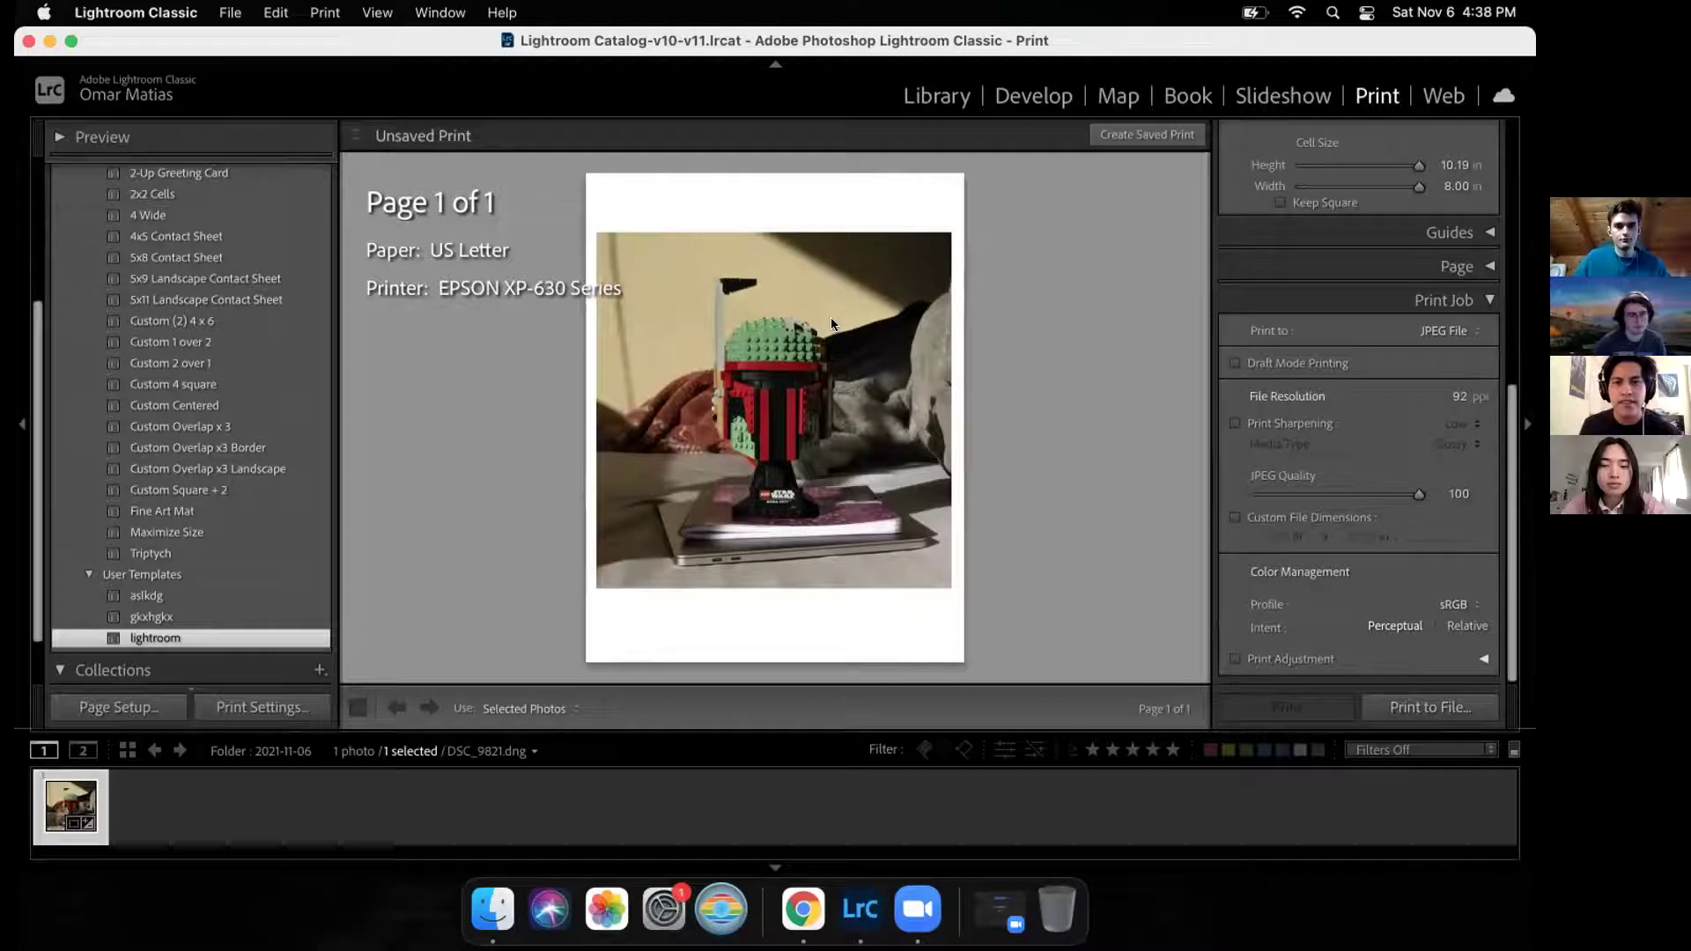
Step: Open the exported bobafett.jpg from the desktop in Preview and move its window to the middle of the display
key("F11")
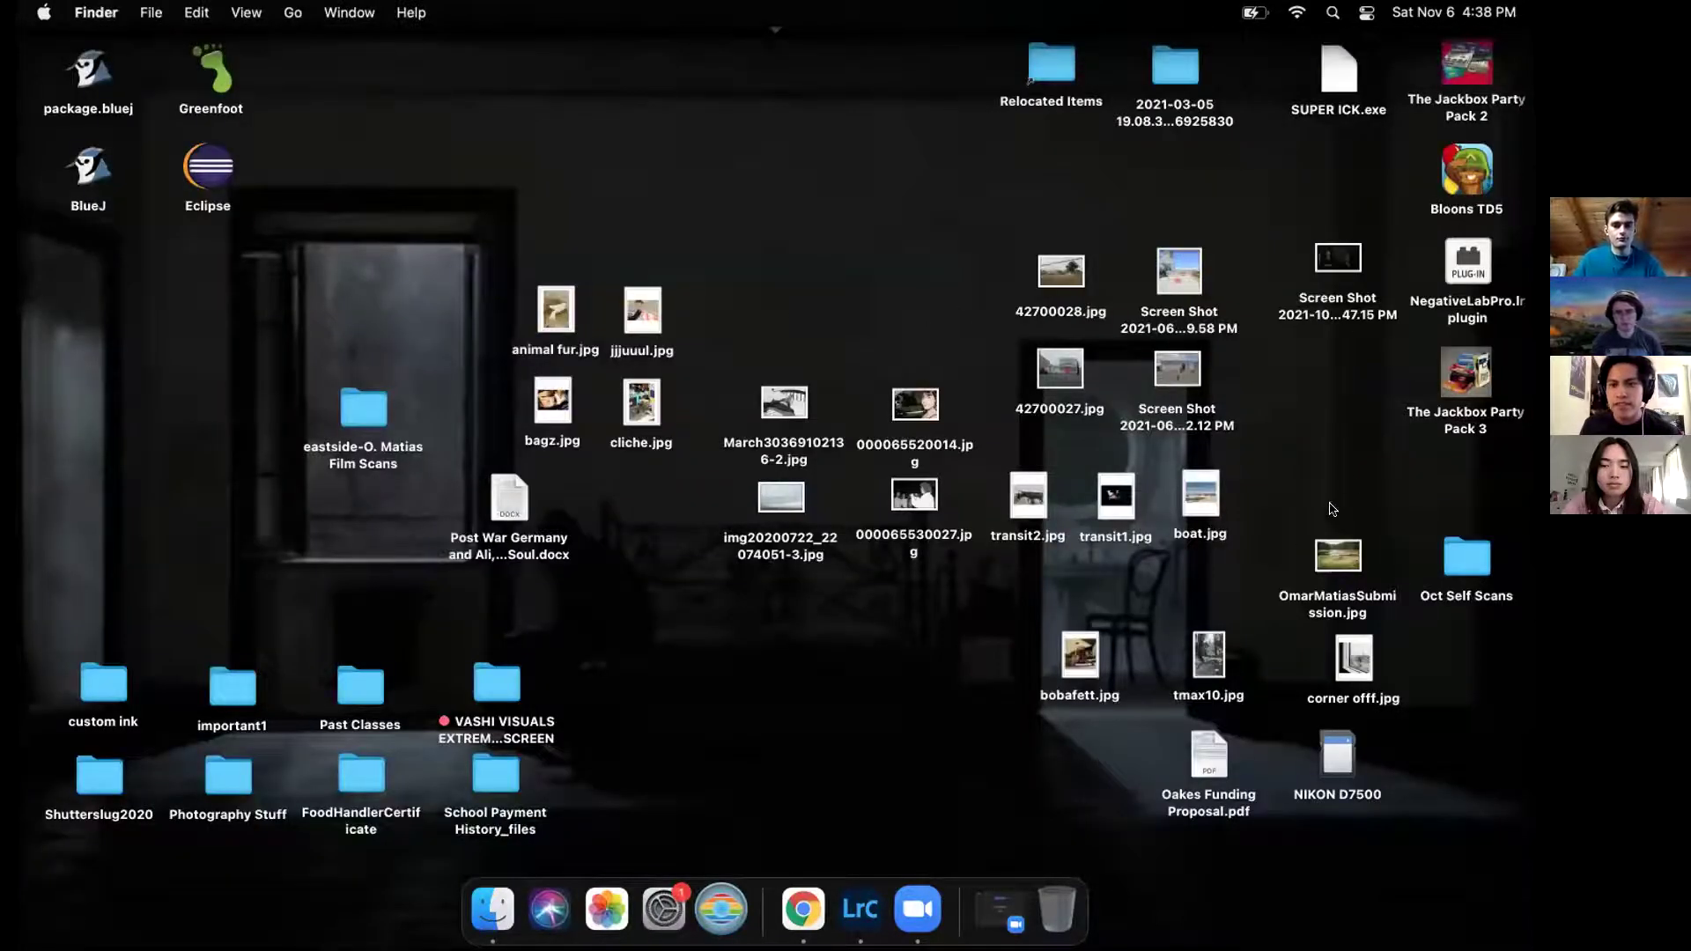
double_click(1078, 651)
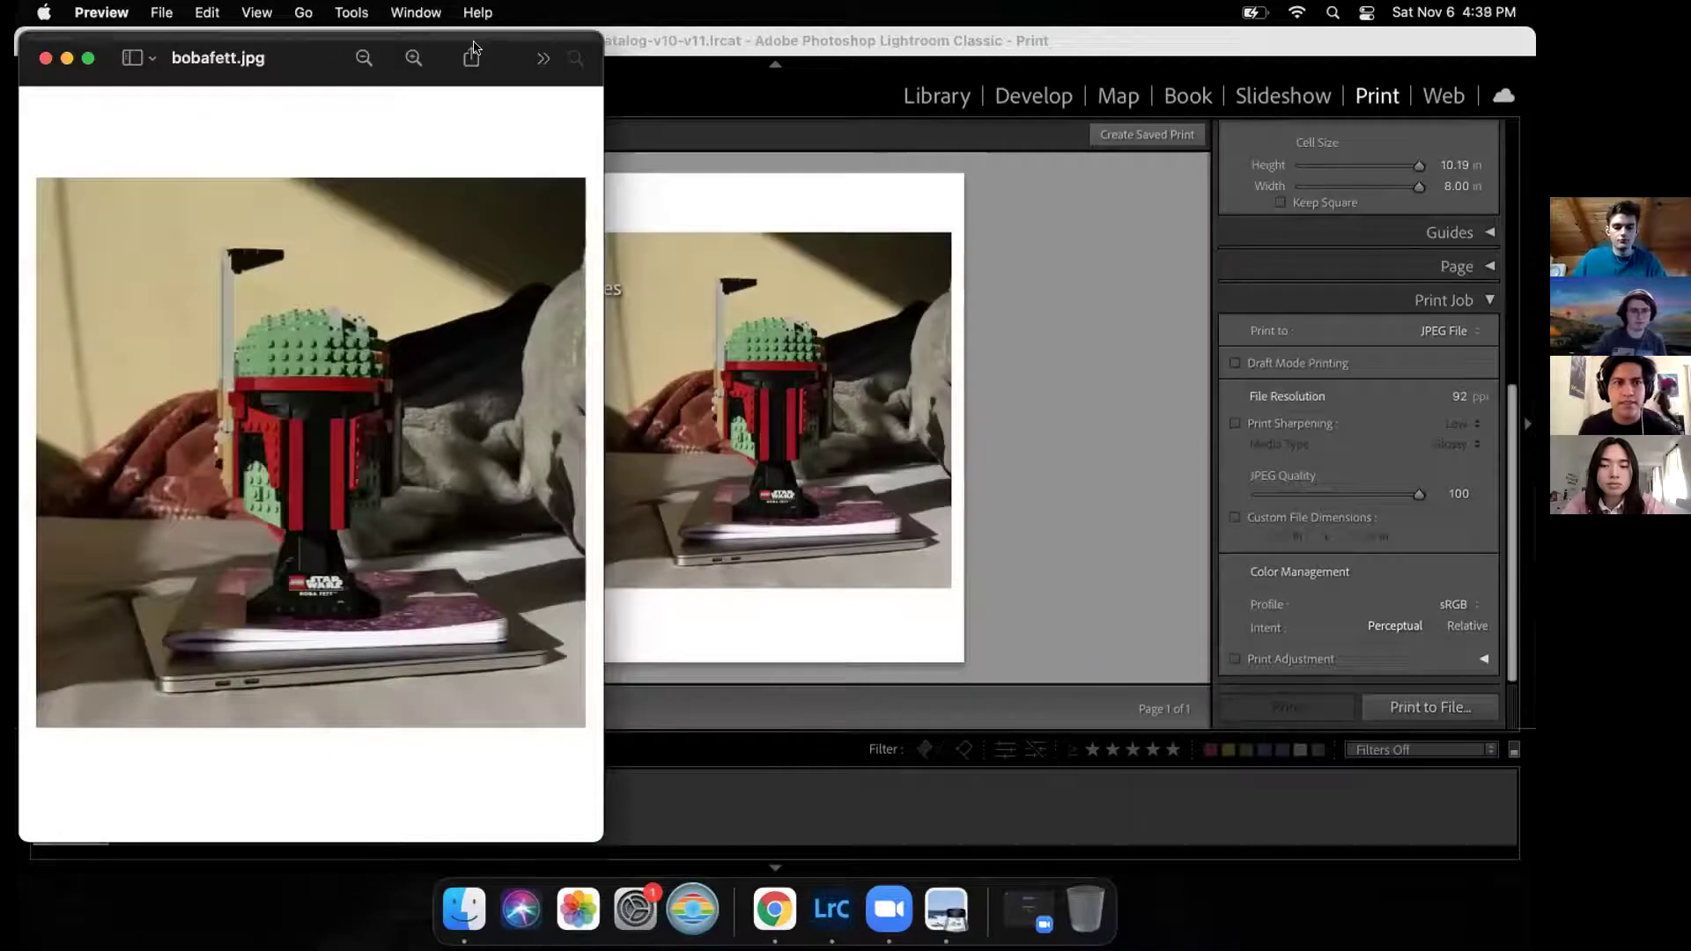
left_click_drag(302, 37, 811, 33)
Step: Examine the detail of bobafett.jpg up close and as a whole page, and close the image
scroll(813, 259, "up", 10)
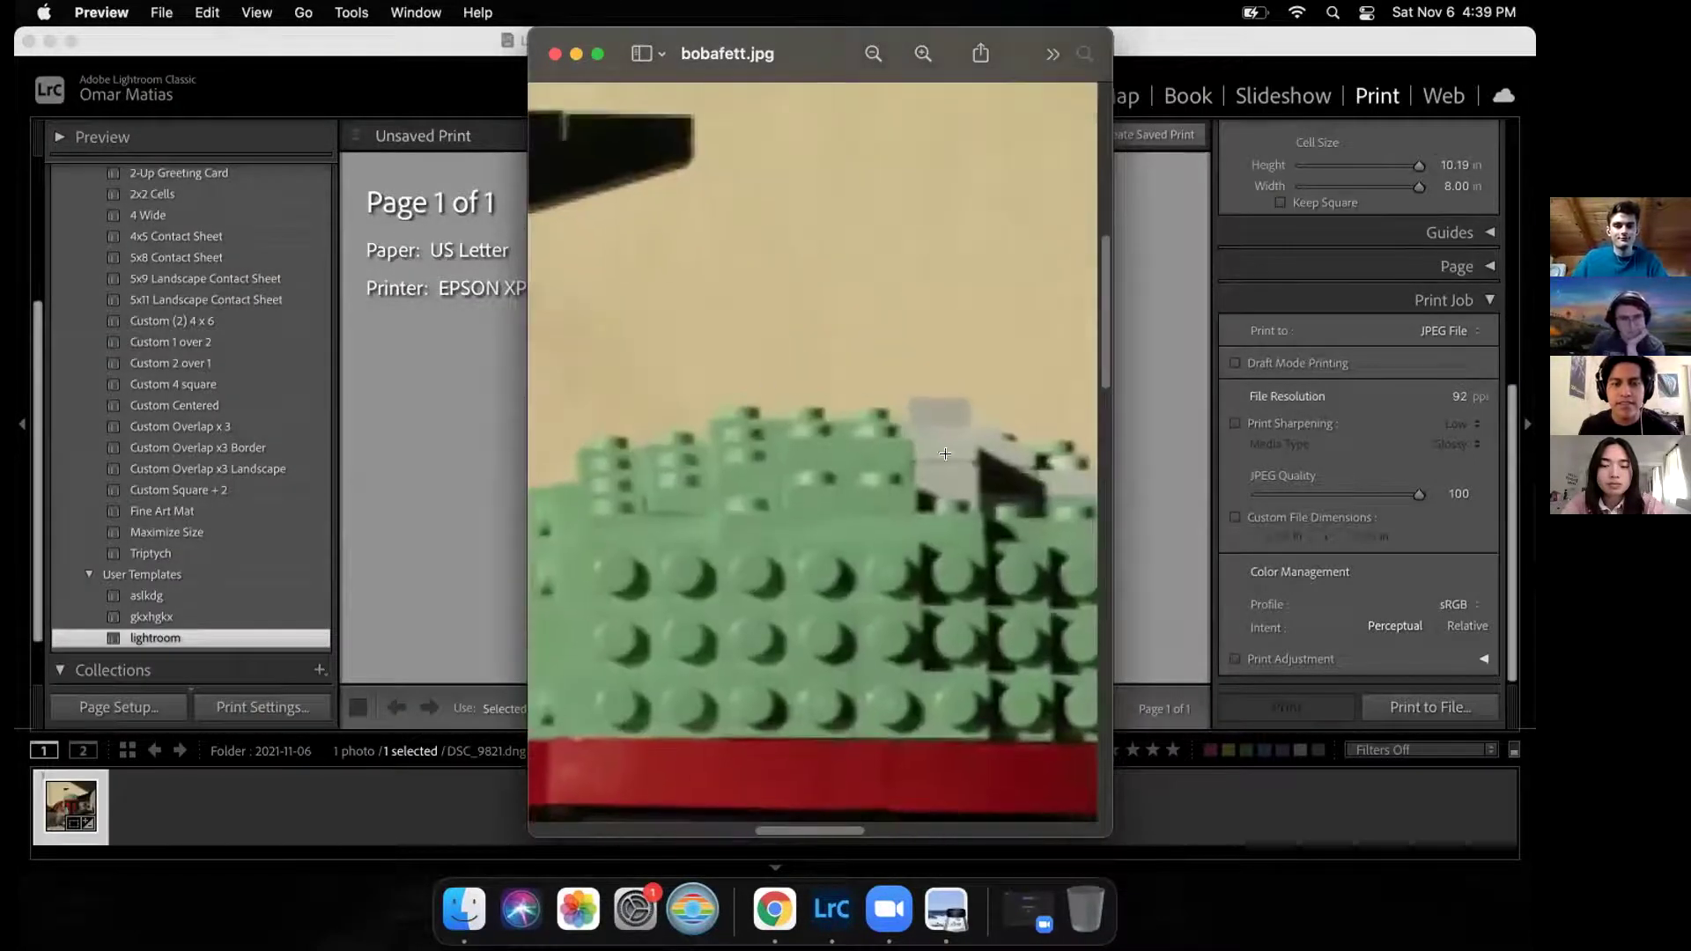
scroll(903, 376, "down", 5)
scroll(903, 376, "down", 2)
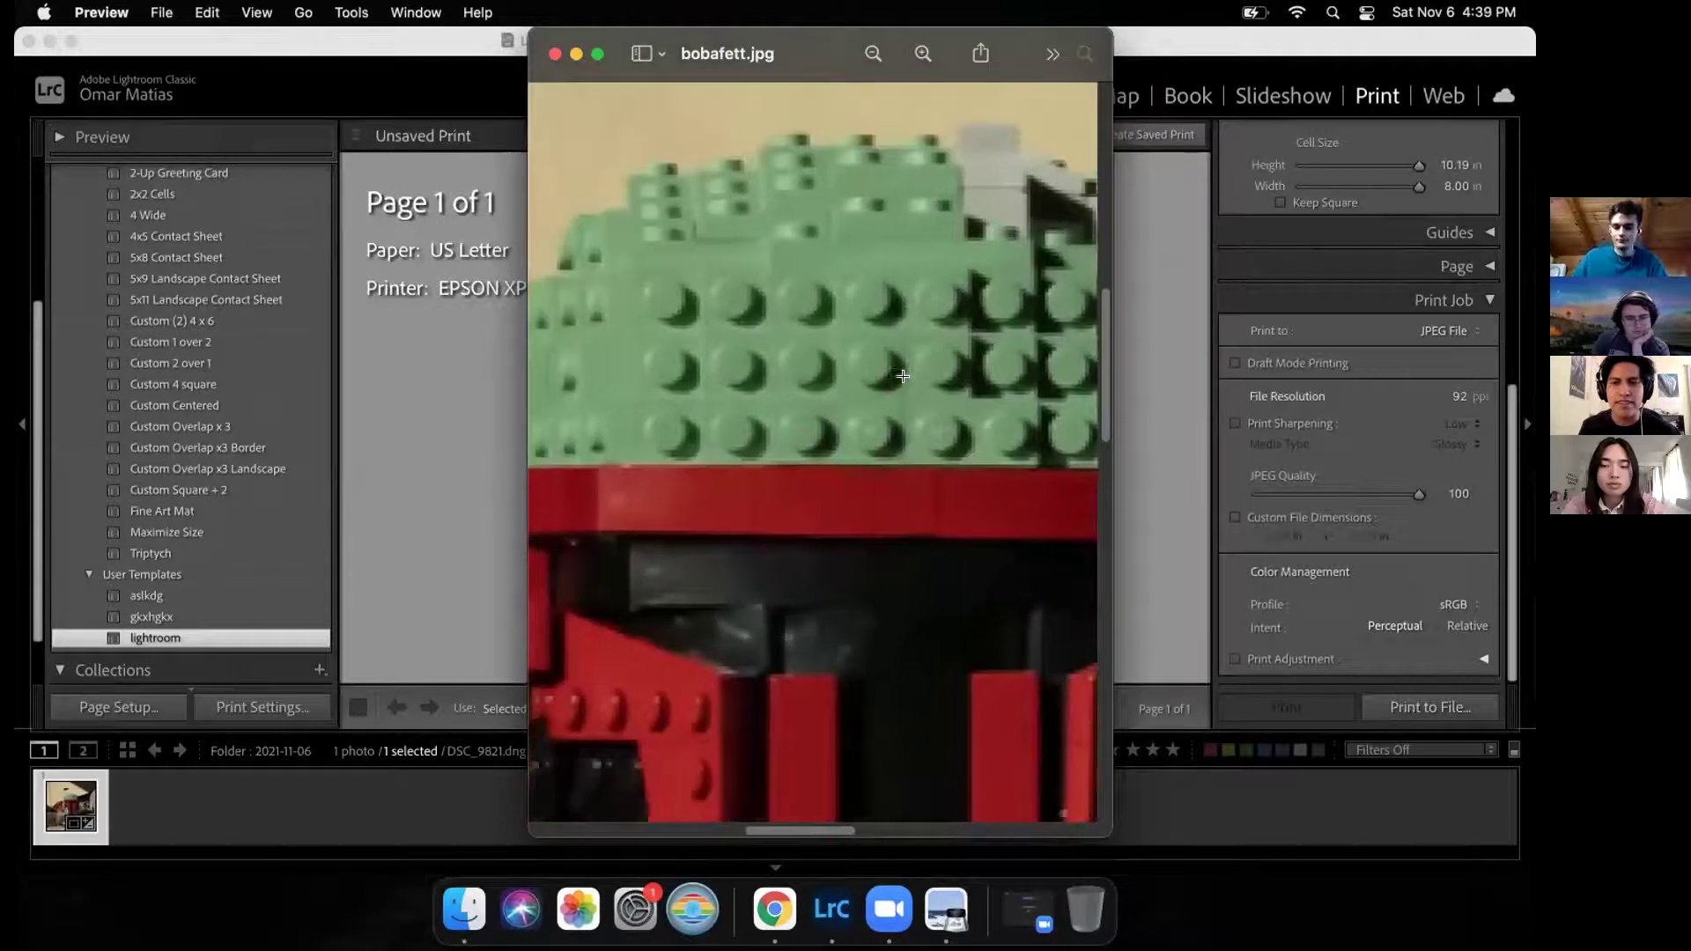
scroll(839, 341, "down", 5)
scroll(839, 340, "down", 8)
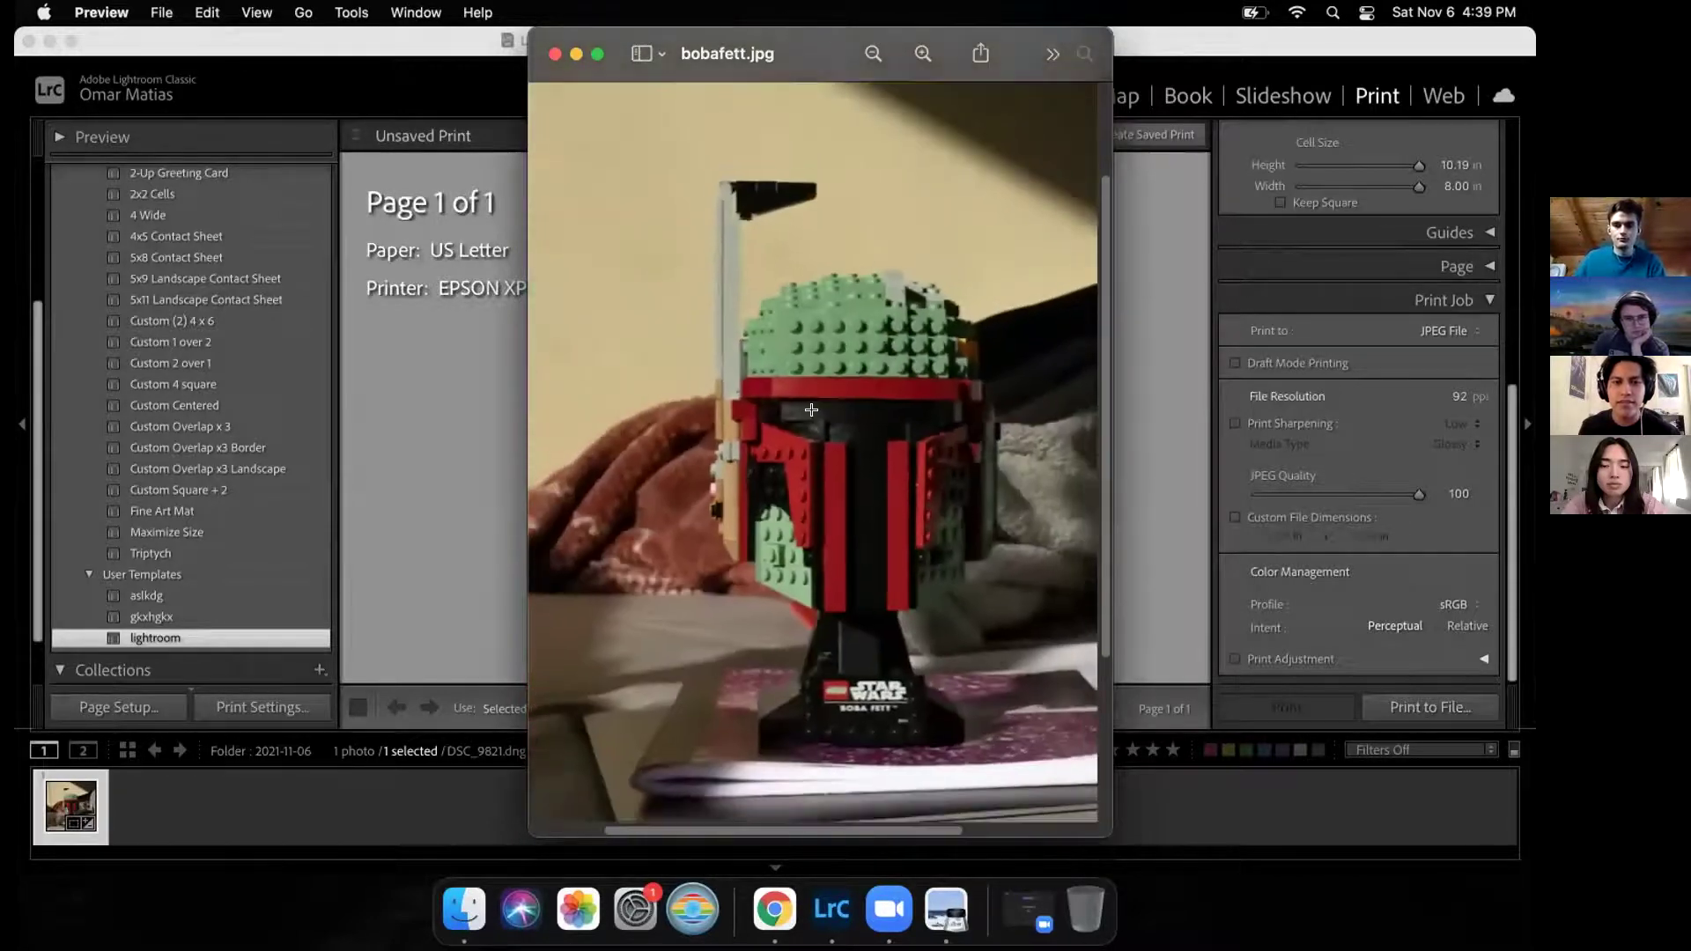
scroll(803, 460, "down", 5)
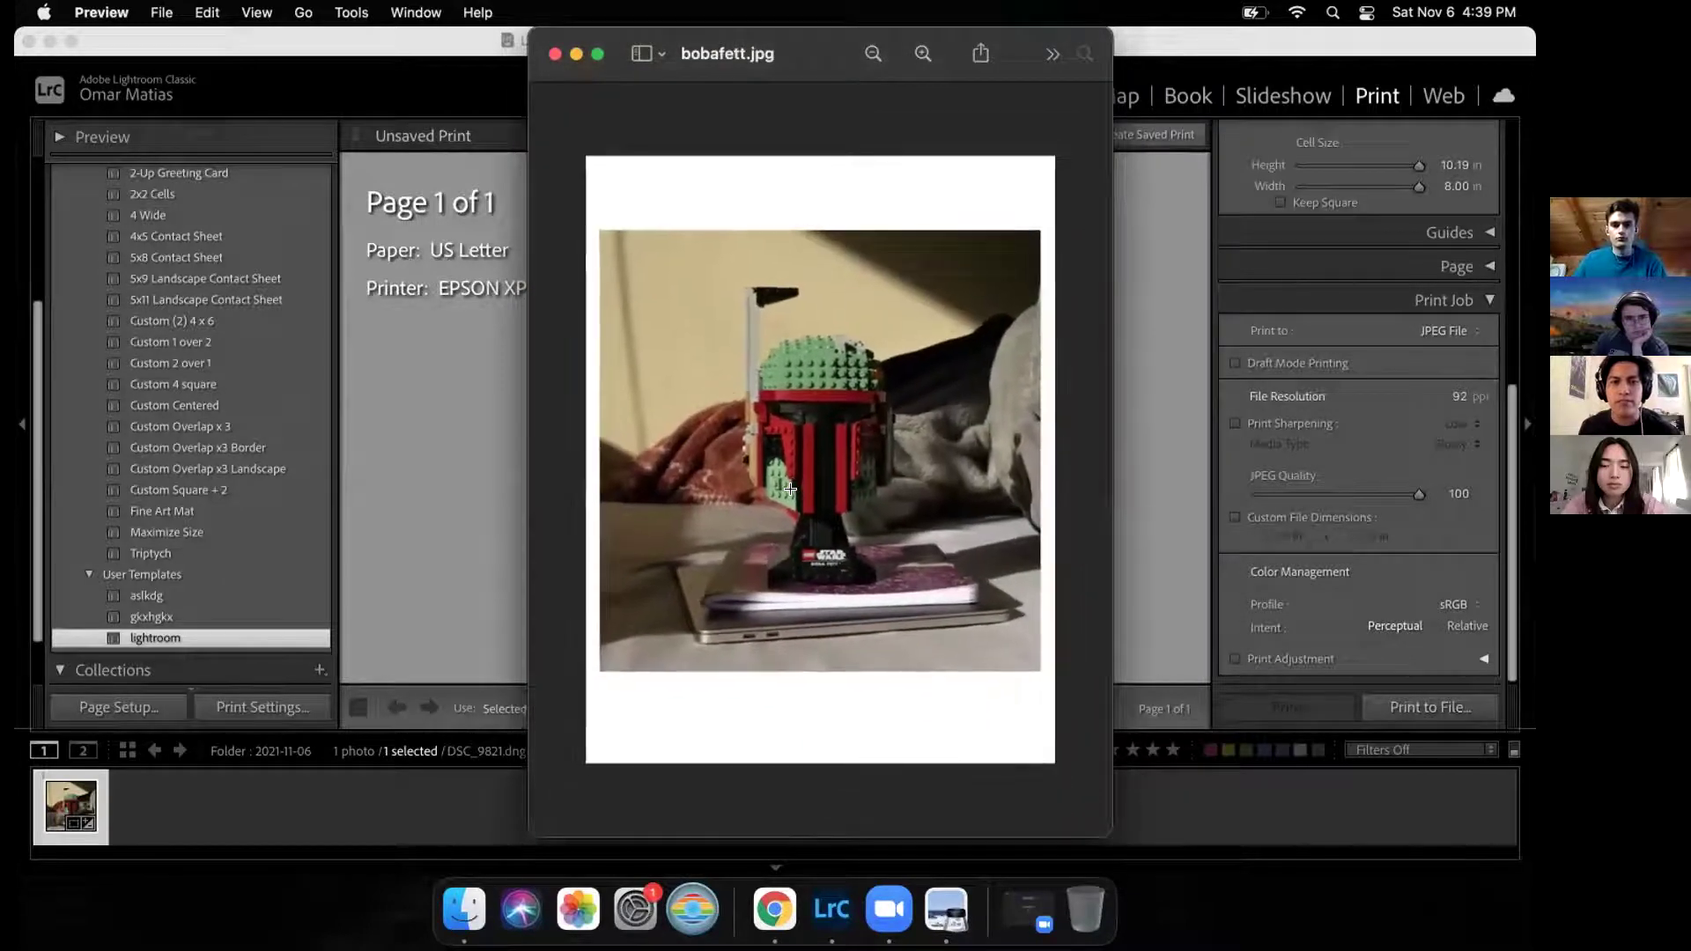
left_click(554, 55)
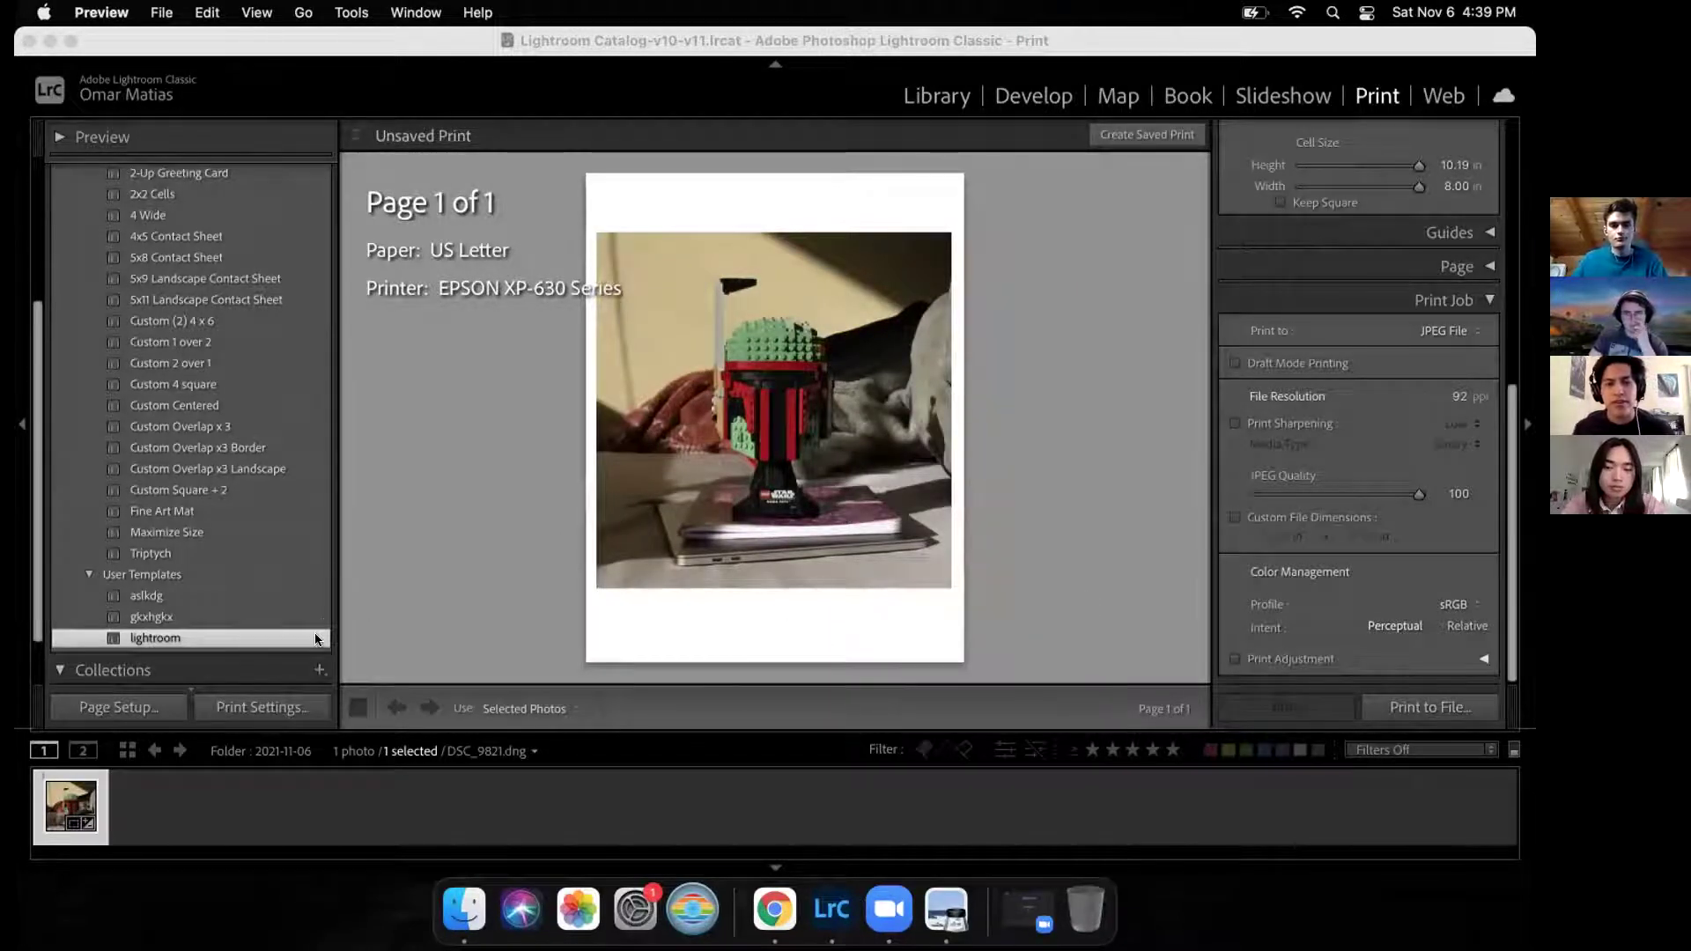
scroll(1379, 552, "up", 5)
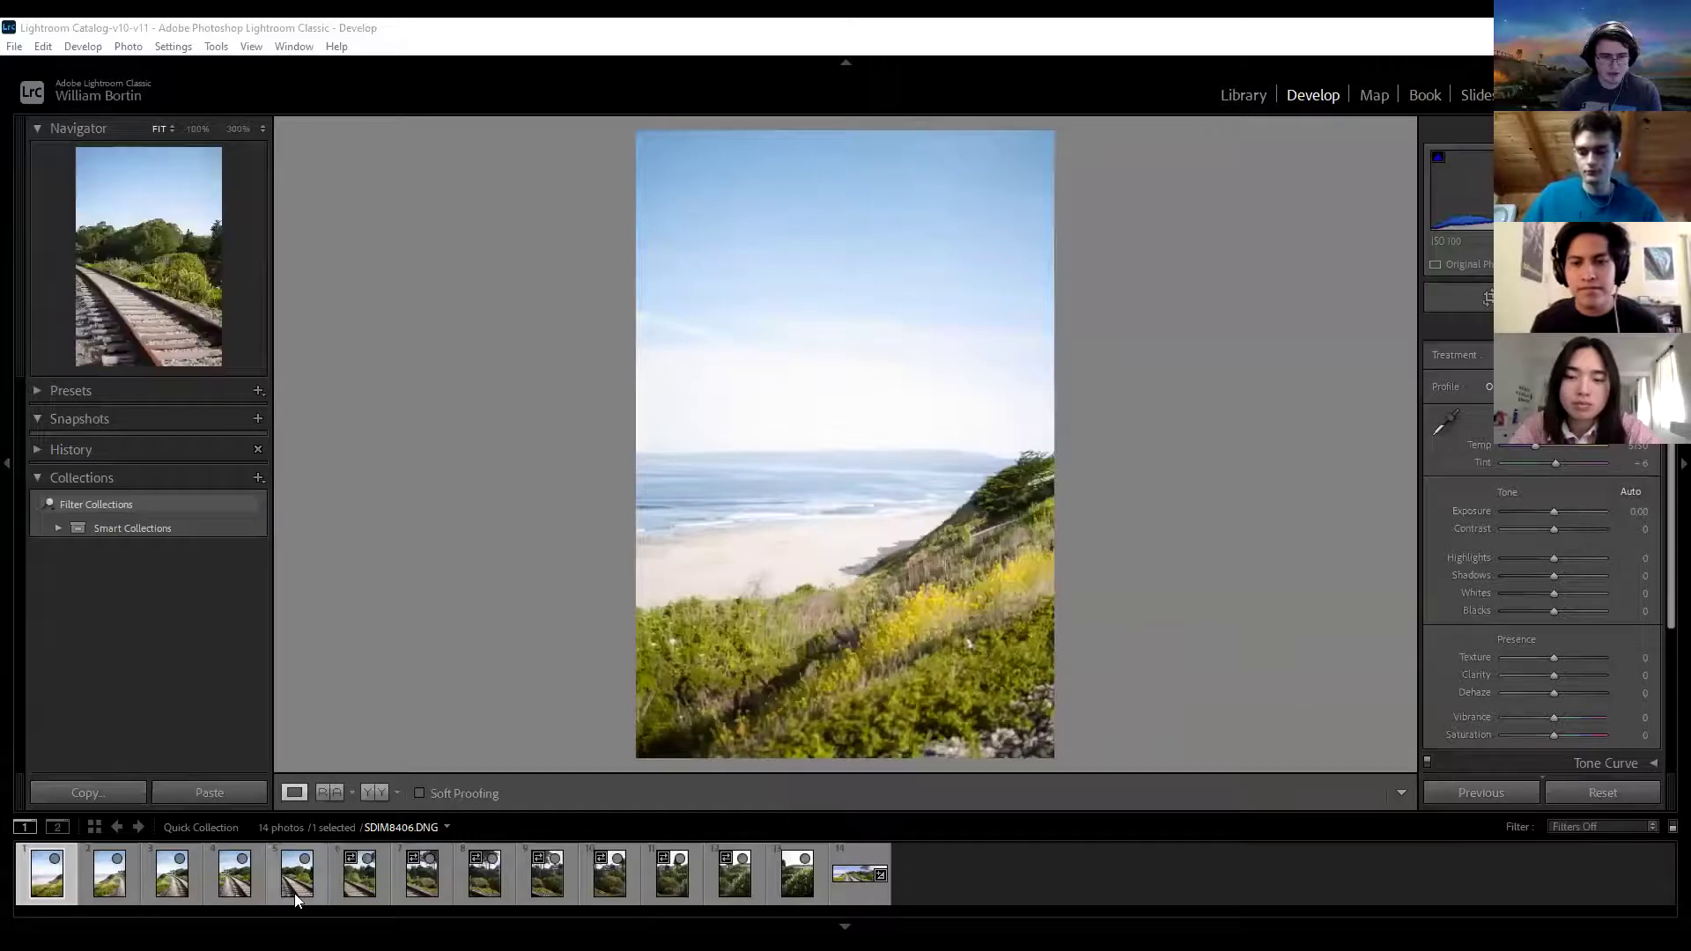
Step: Select the fifth filmstrip photo, showing the railway tracks, and open the masking tools for it, dismissing the feature introduction
left_click(294, 893)
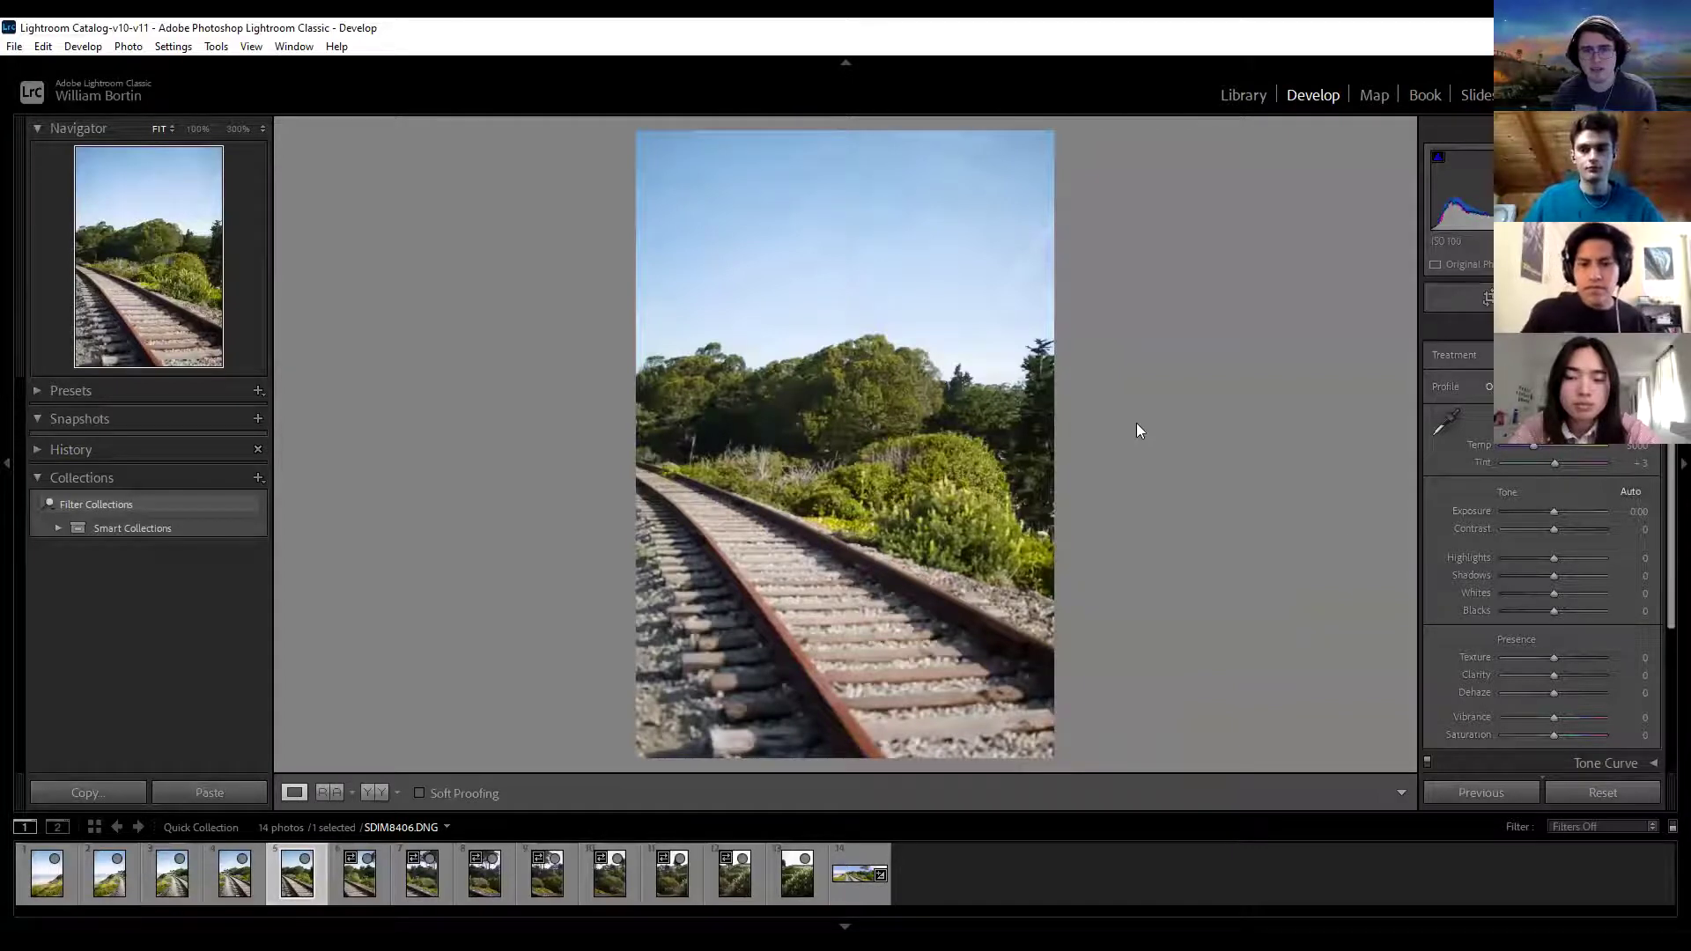
left_click_drag(916, 330, 1048, 585)
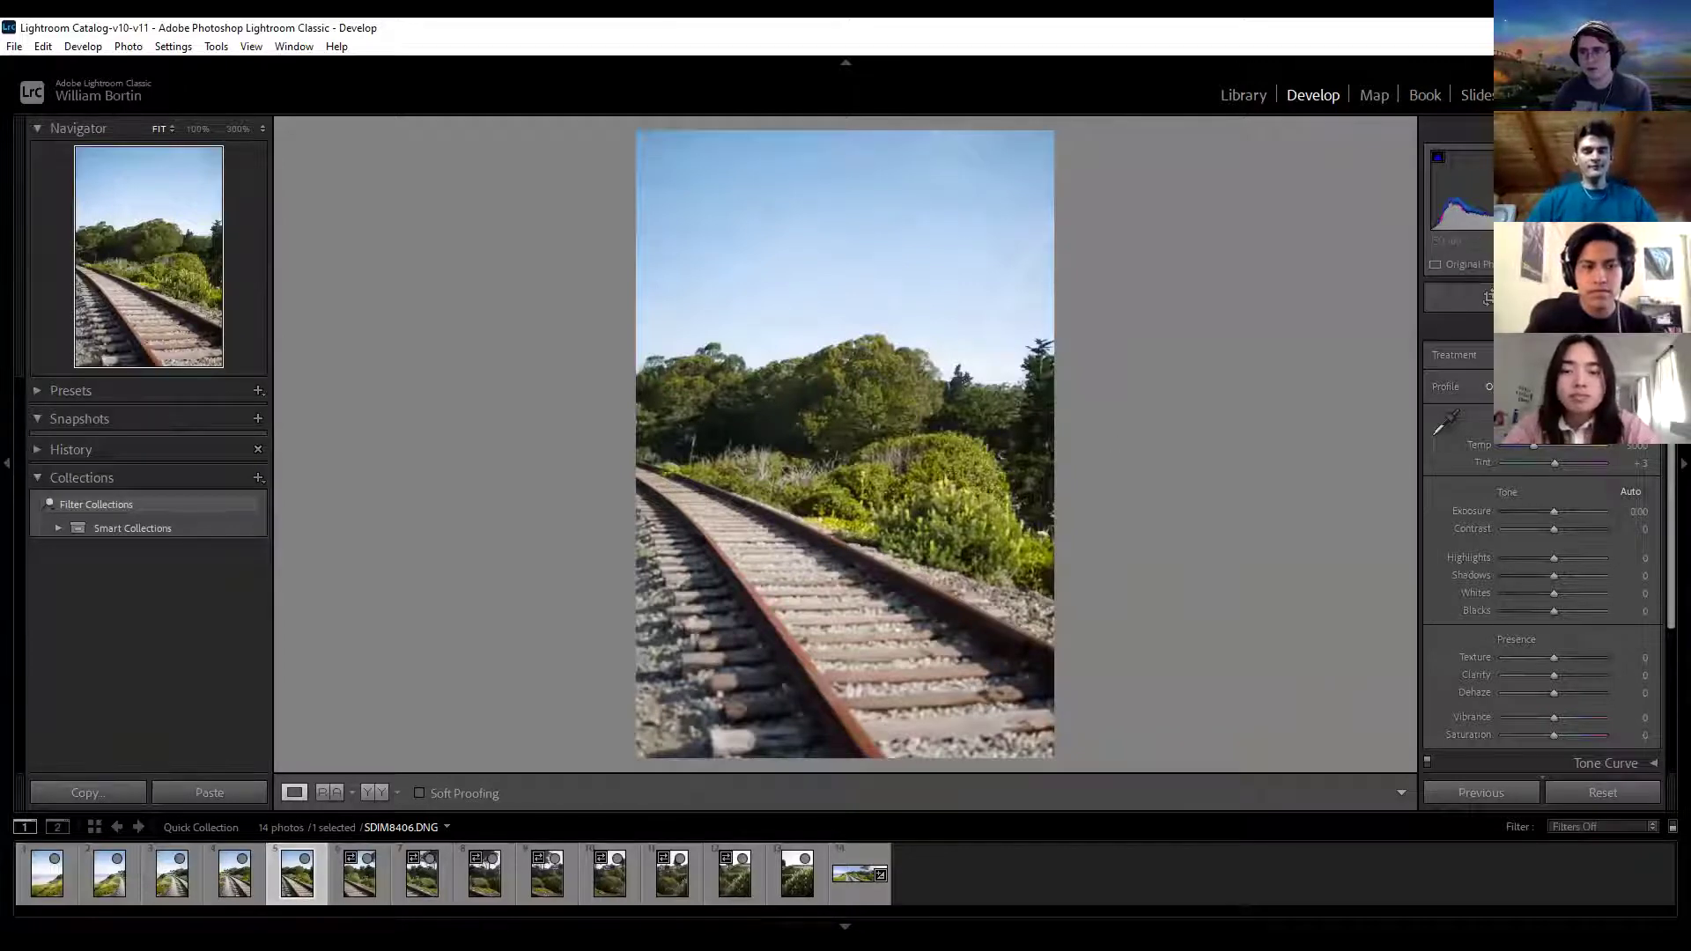
left_click(1626, 327)
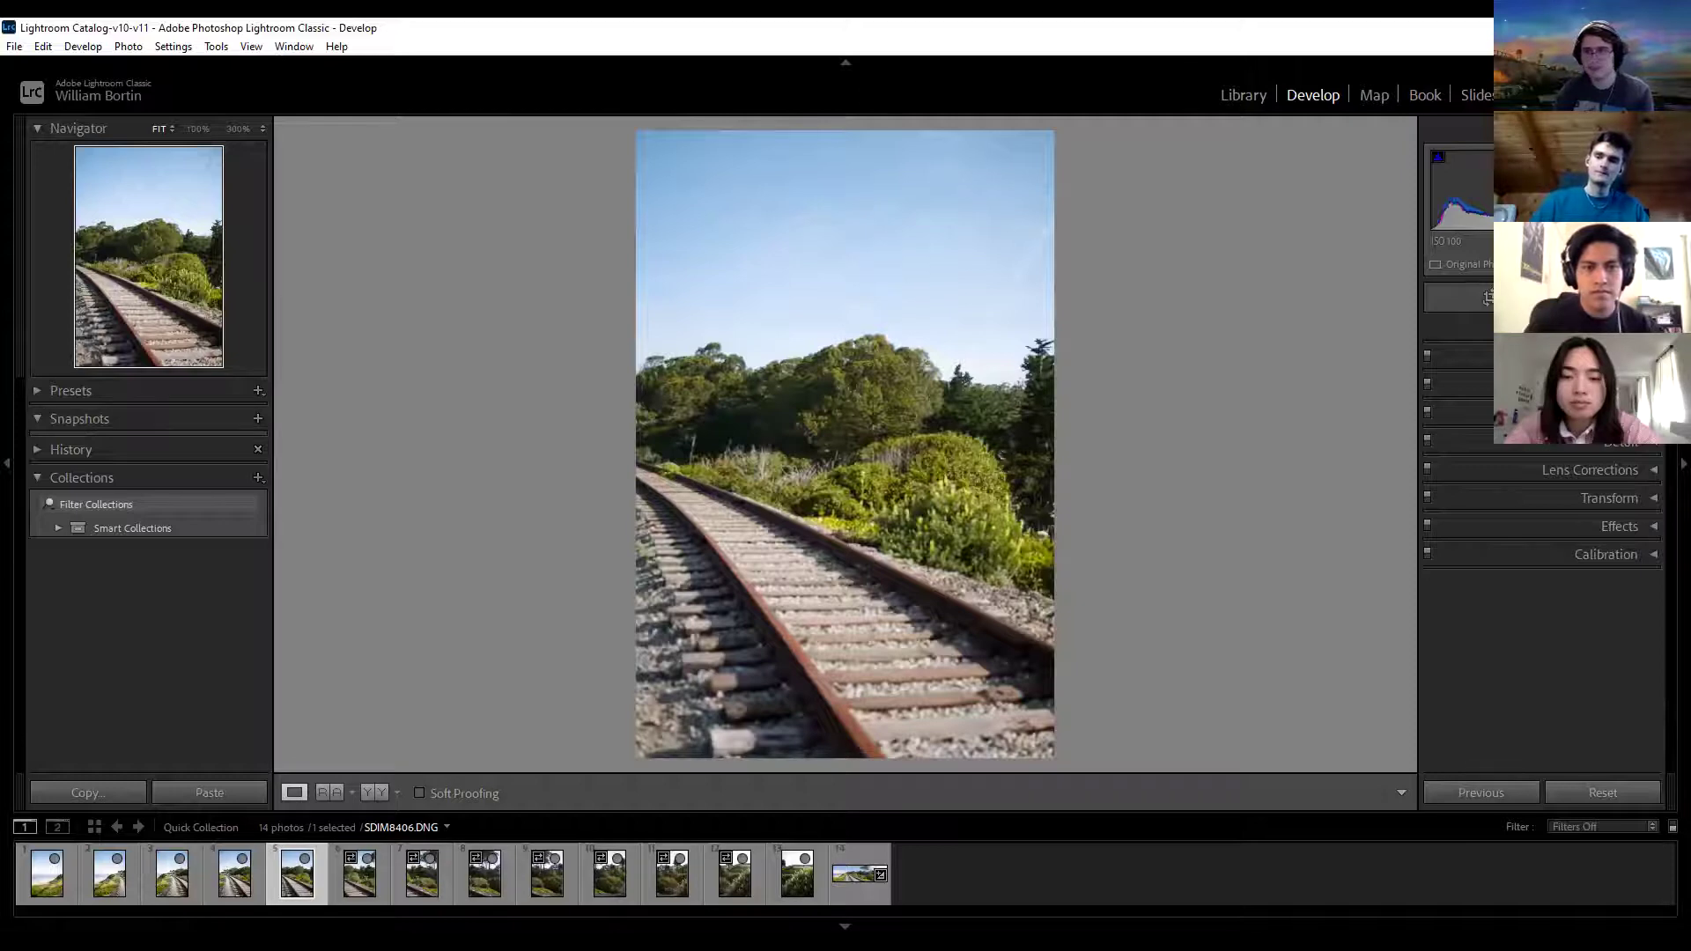
key("shift+w")
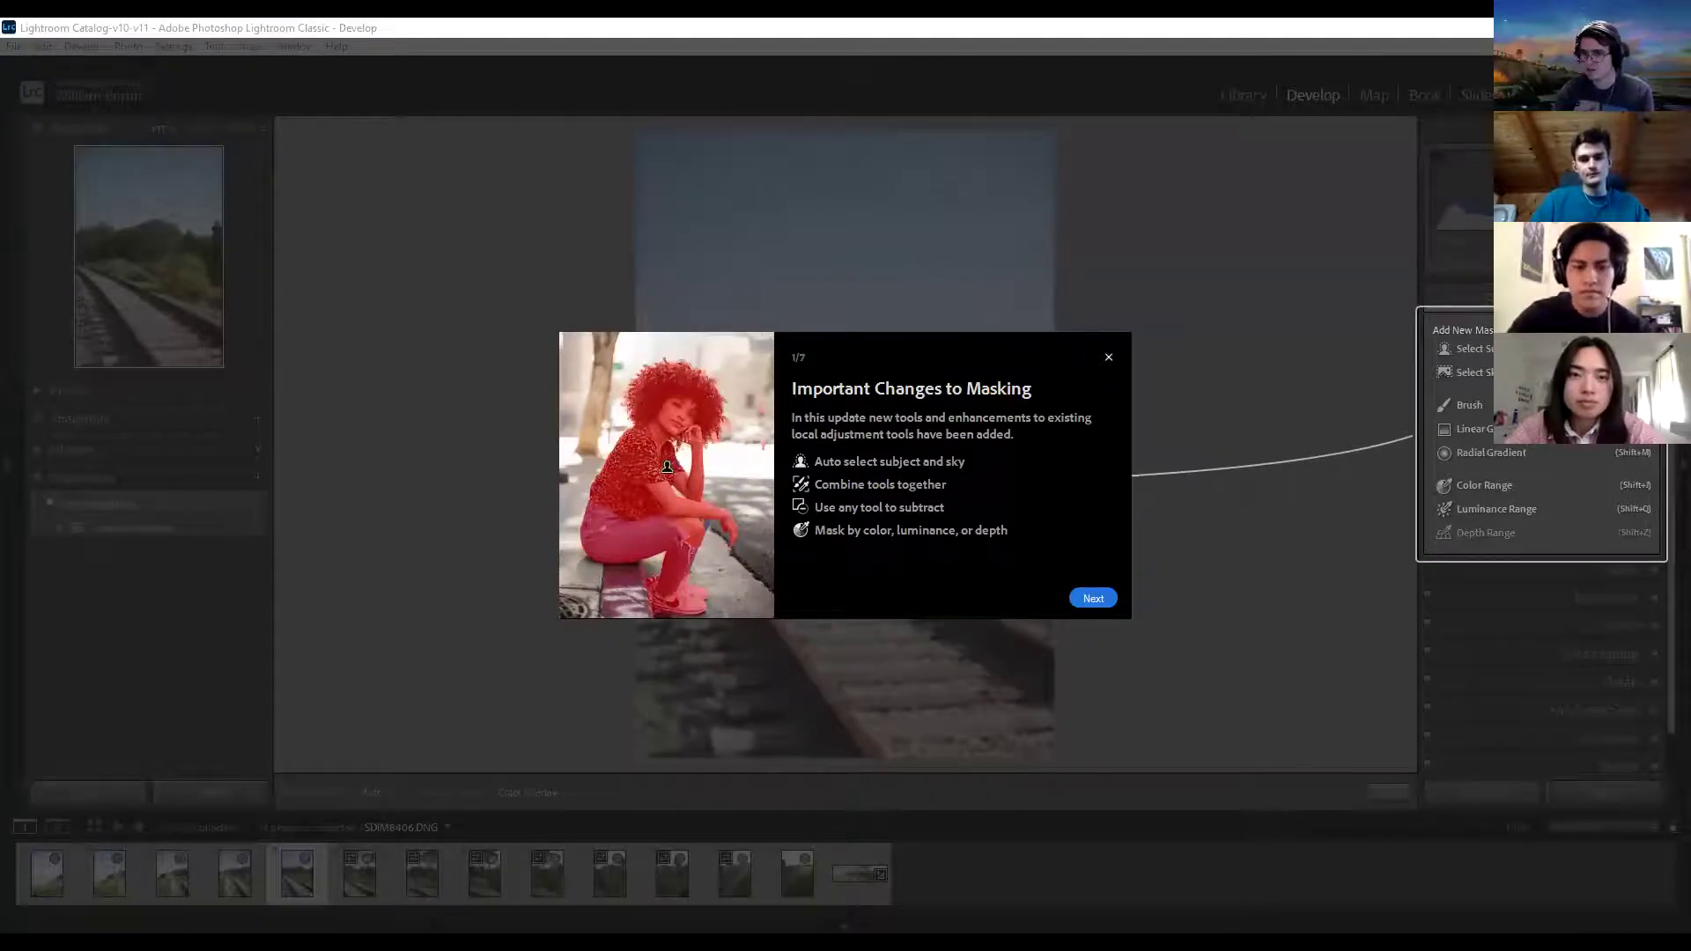
key("Escape")
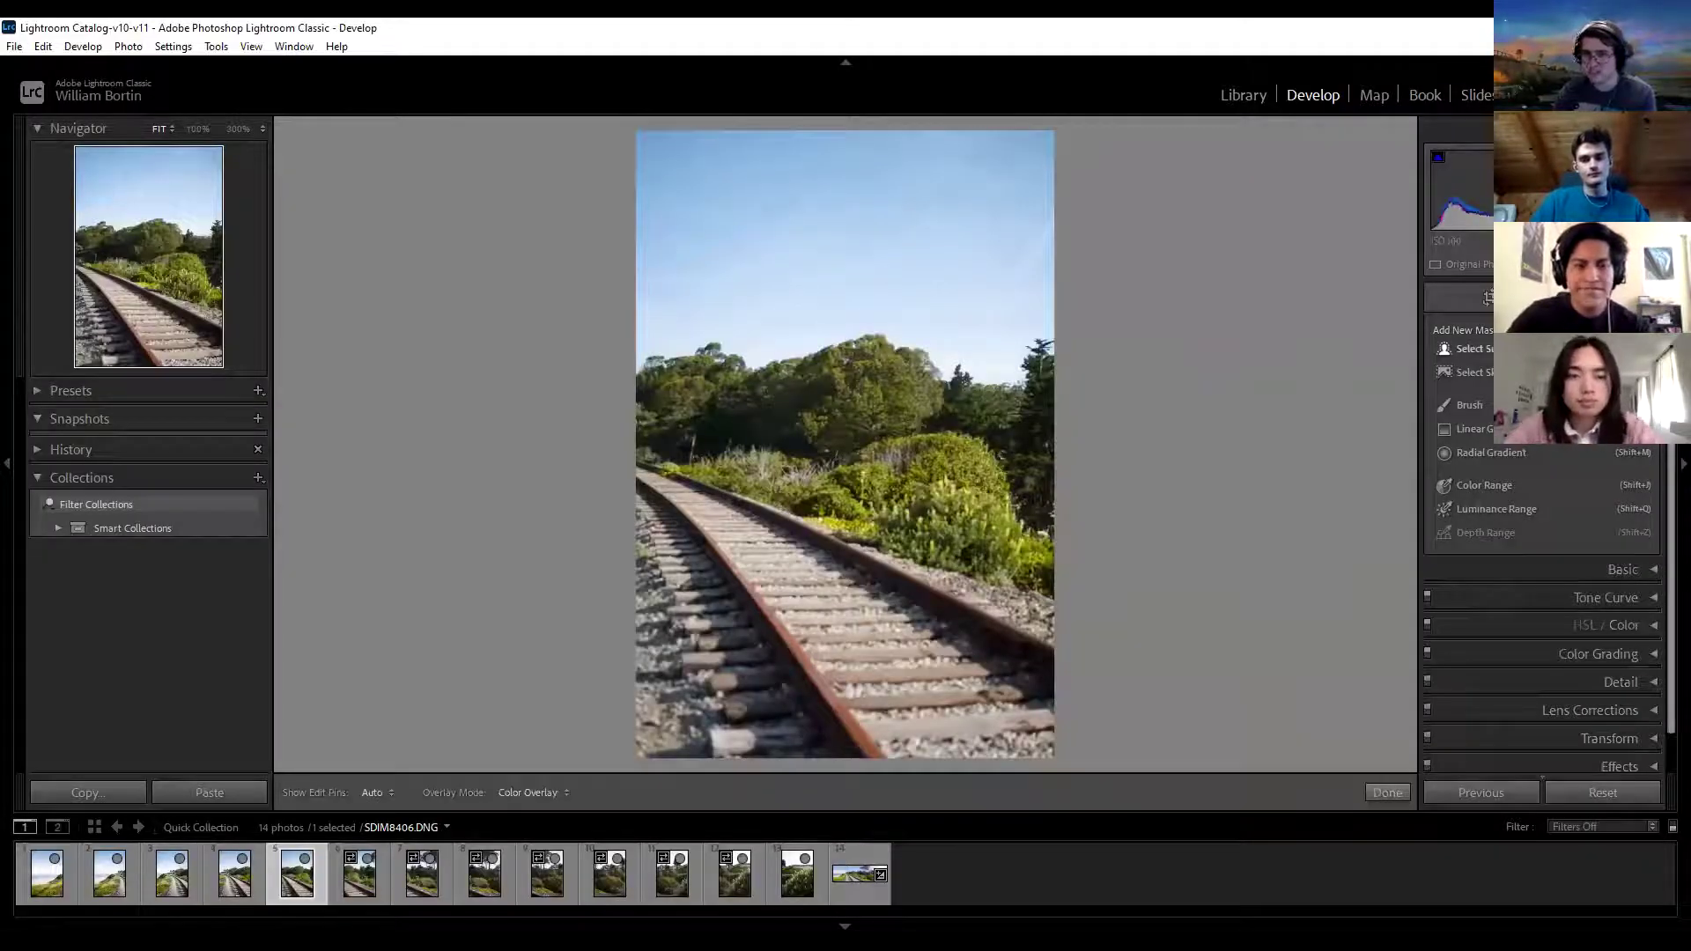
Step: Try masking the sky of the railway photo with Select Sky, and undo the added mask
scroll(1576, 537, "down", 1)
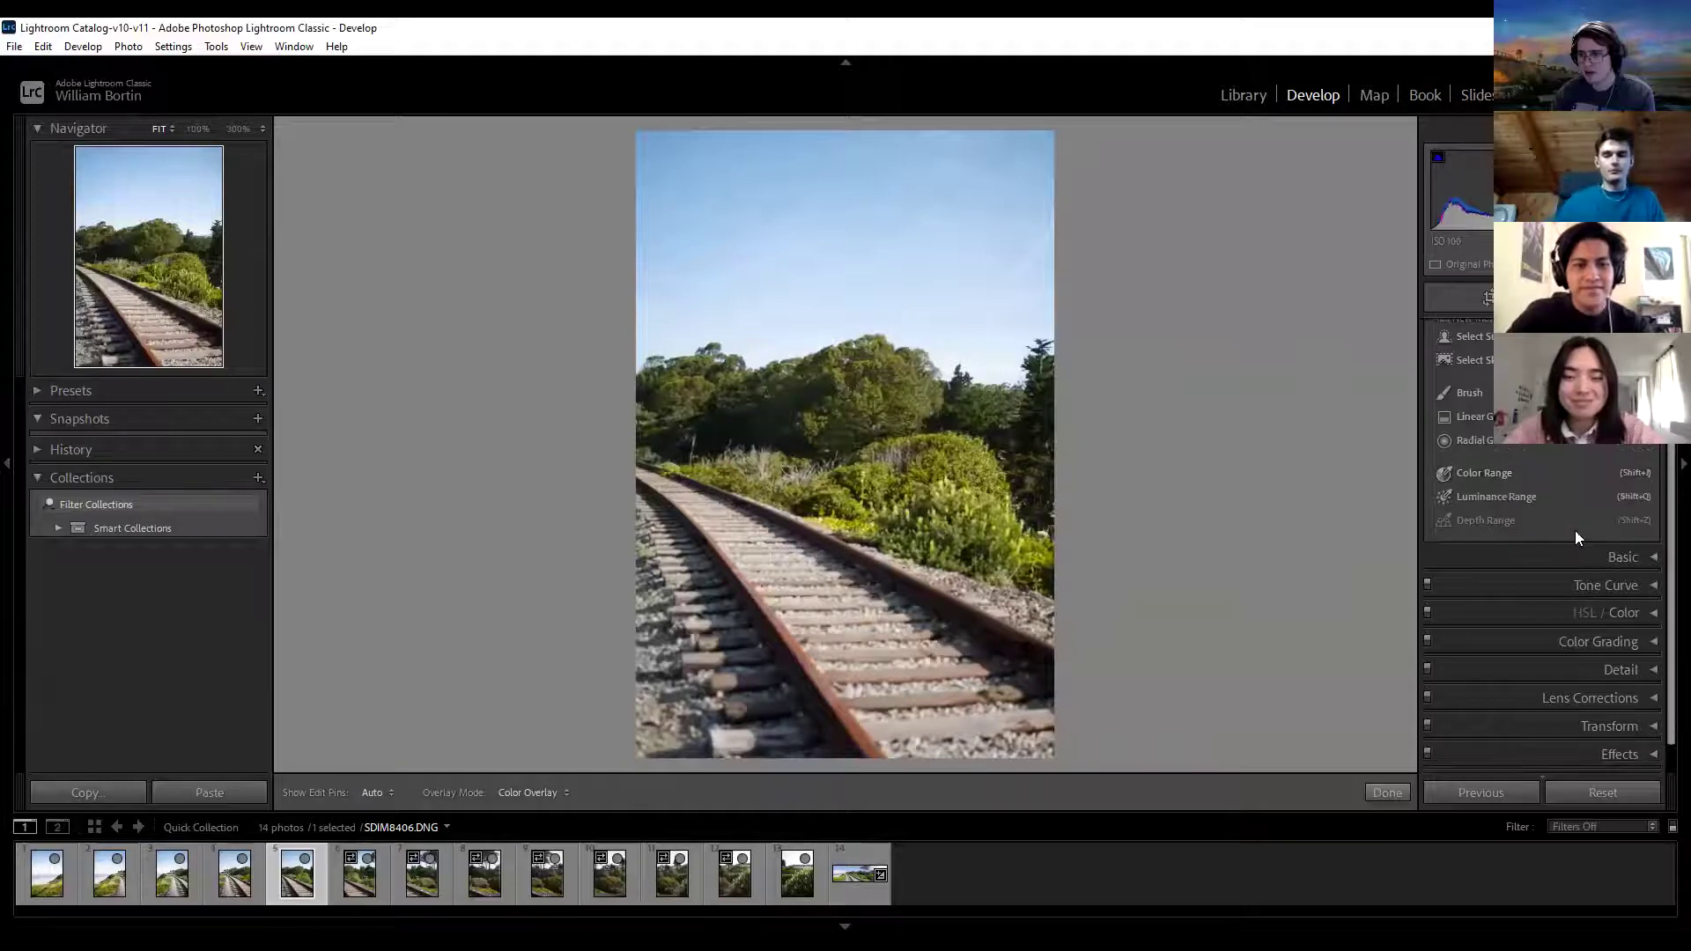
scroll(1574, 530, "up", 1)
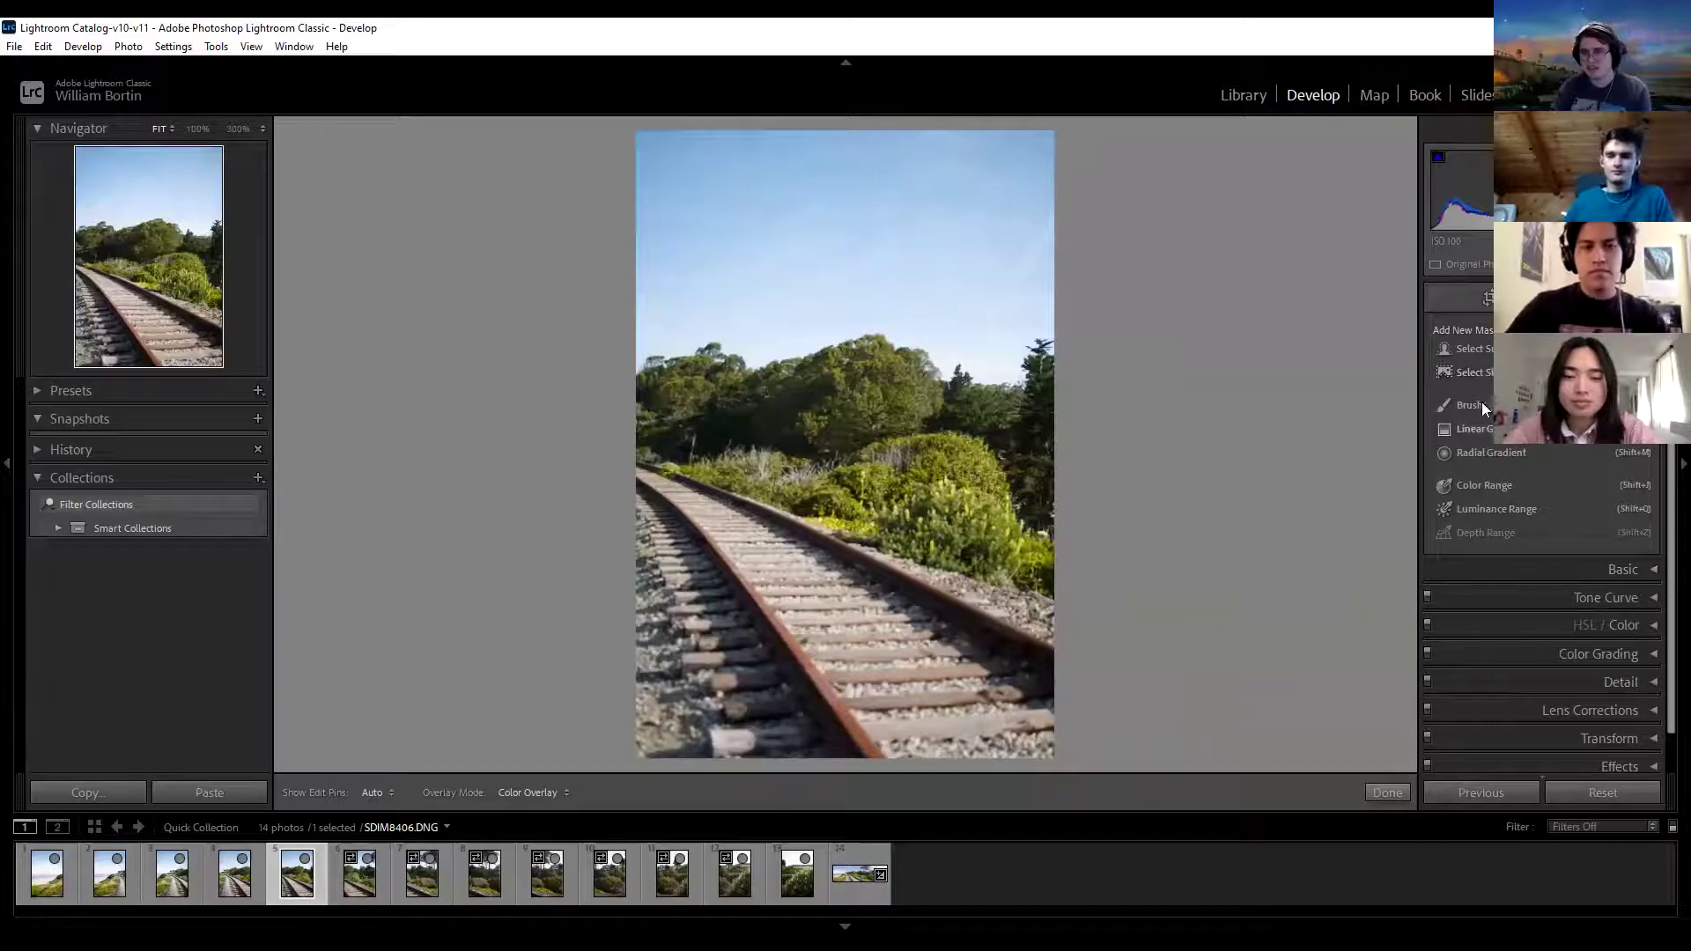
left_click(1488, 374)
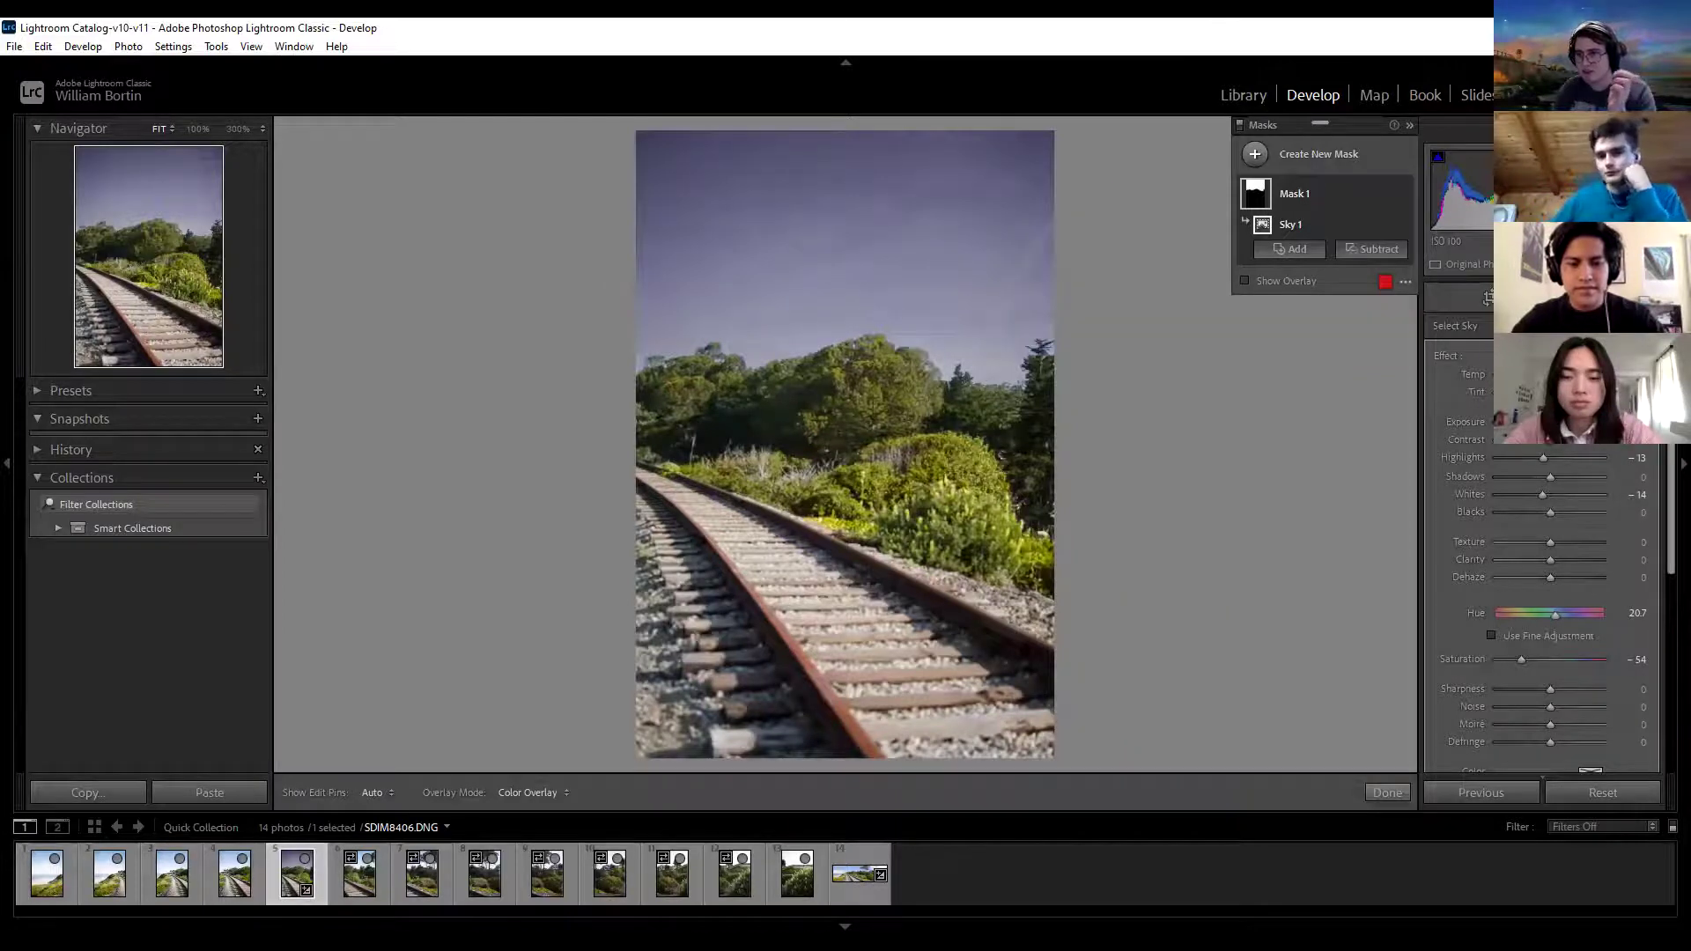
key("ctrl+z")
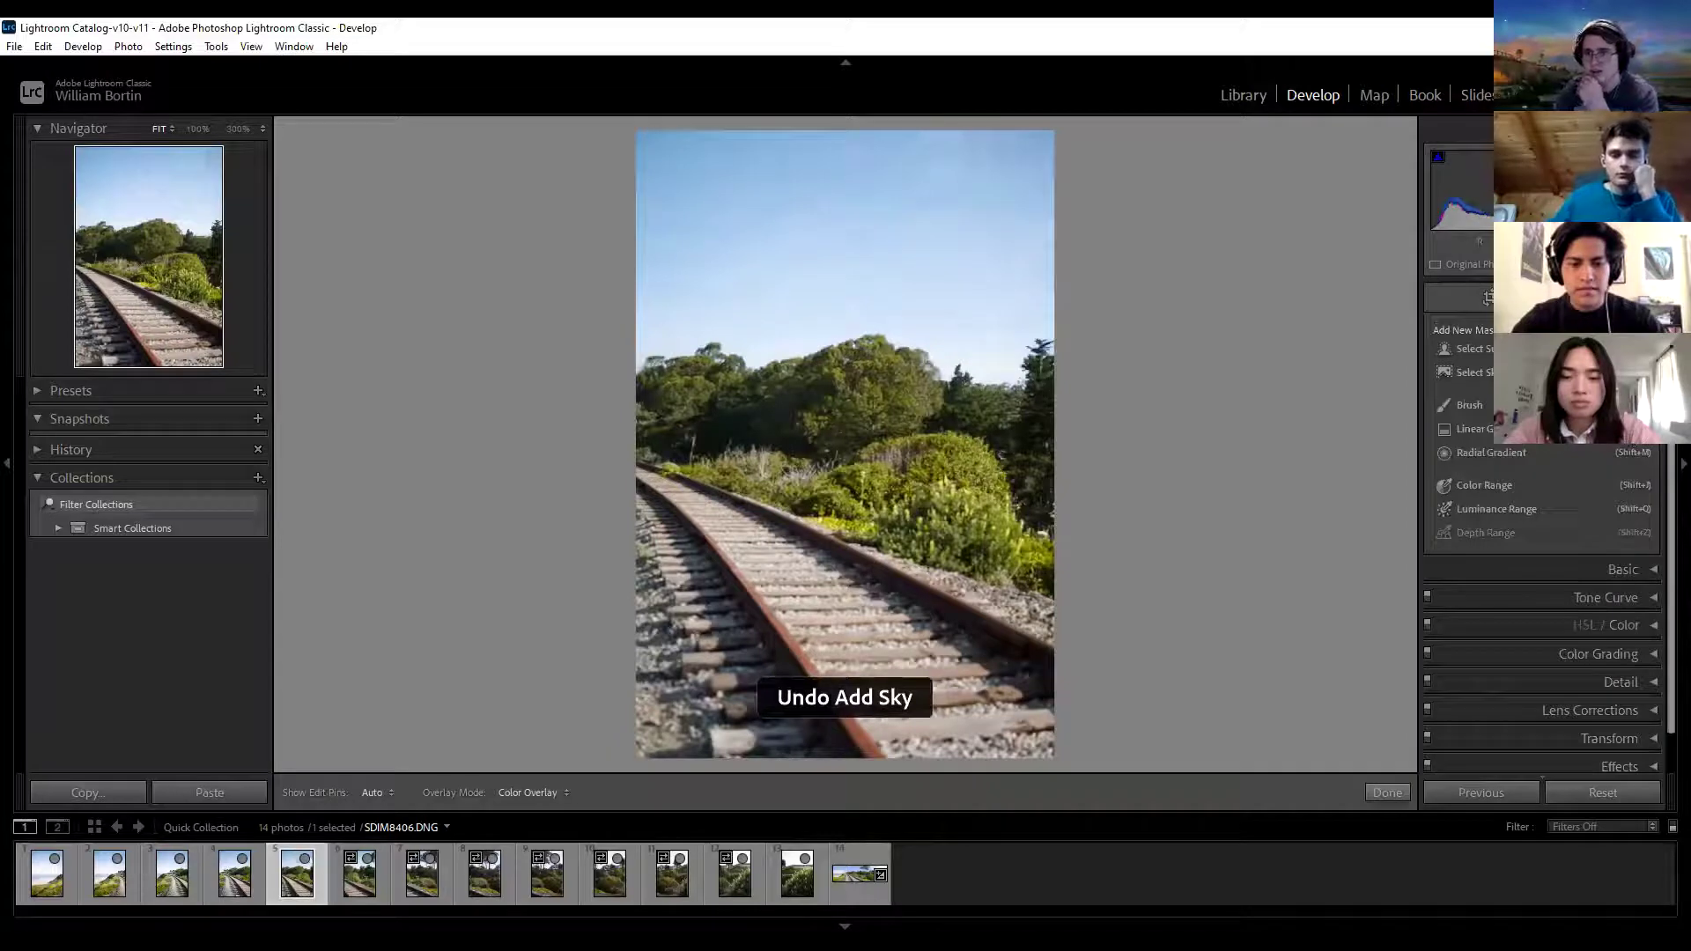
Step: Try a brush mask with Exposure −0.77 and adjusted size and feather, painted across the sky just above the trees, and undo it
left_click(1479, 404)
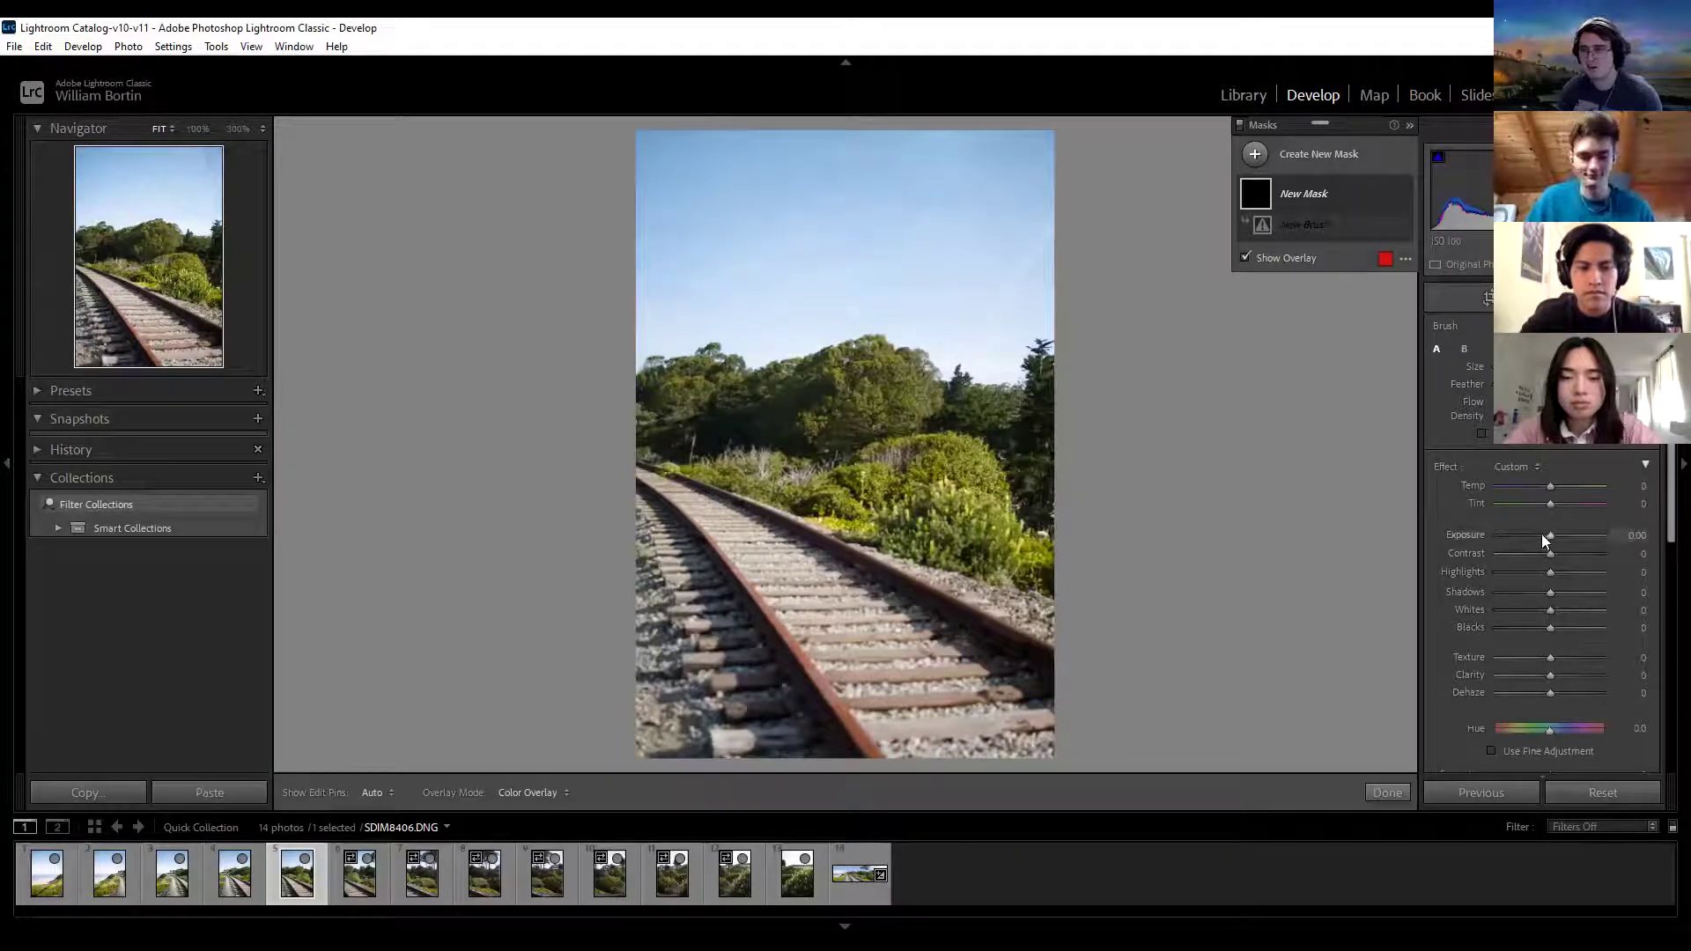
left_click_drag(1538, 536, 1543, 538)
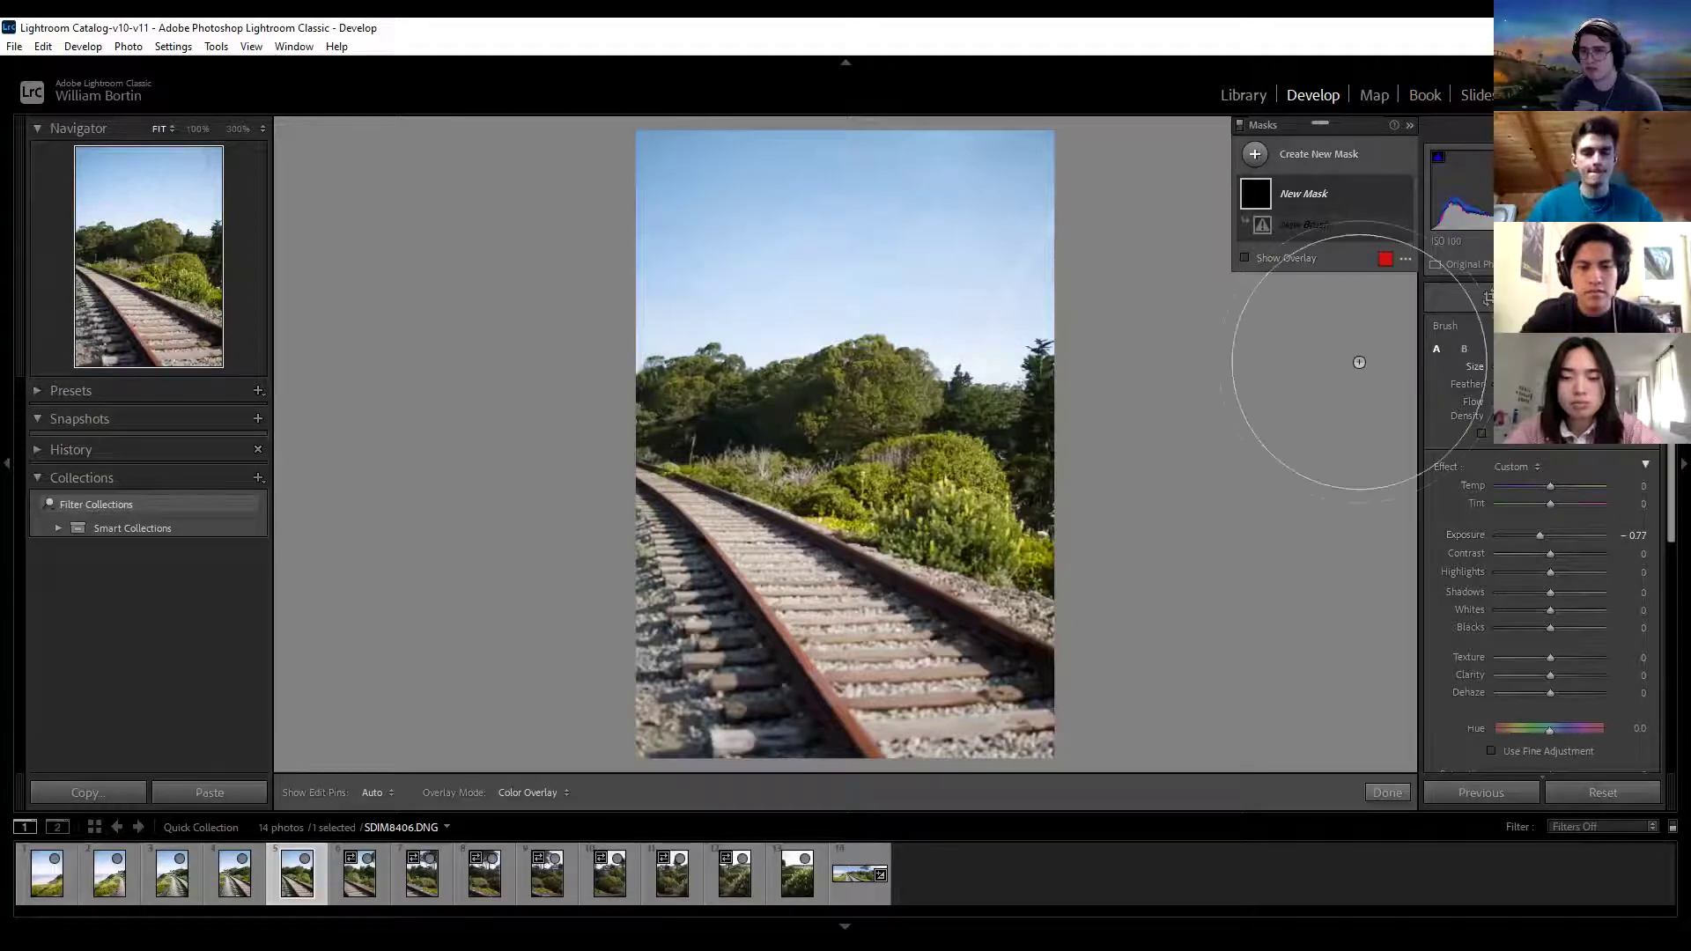
scroll(1359, 362, "down", 4)
scroll(1366, 370, "up", 1)
scroll(1359, 362, "down", 1)
scroll(1359, 369, "down", 3)
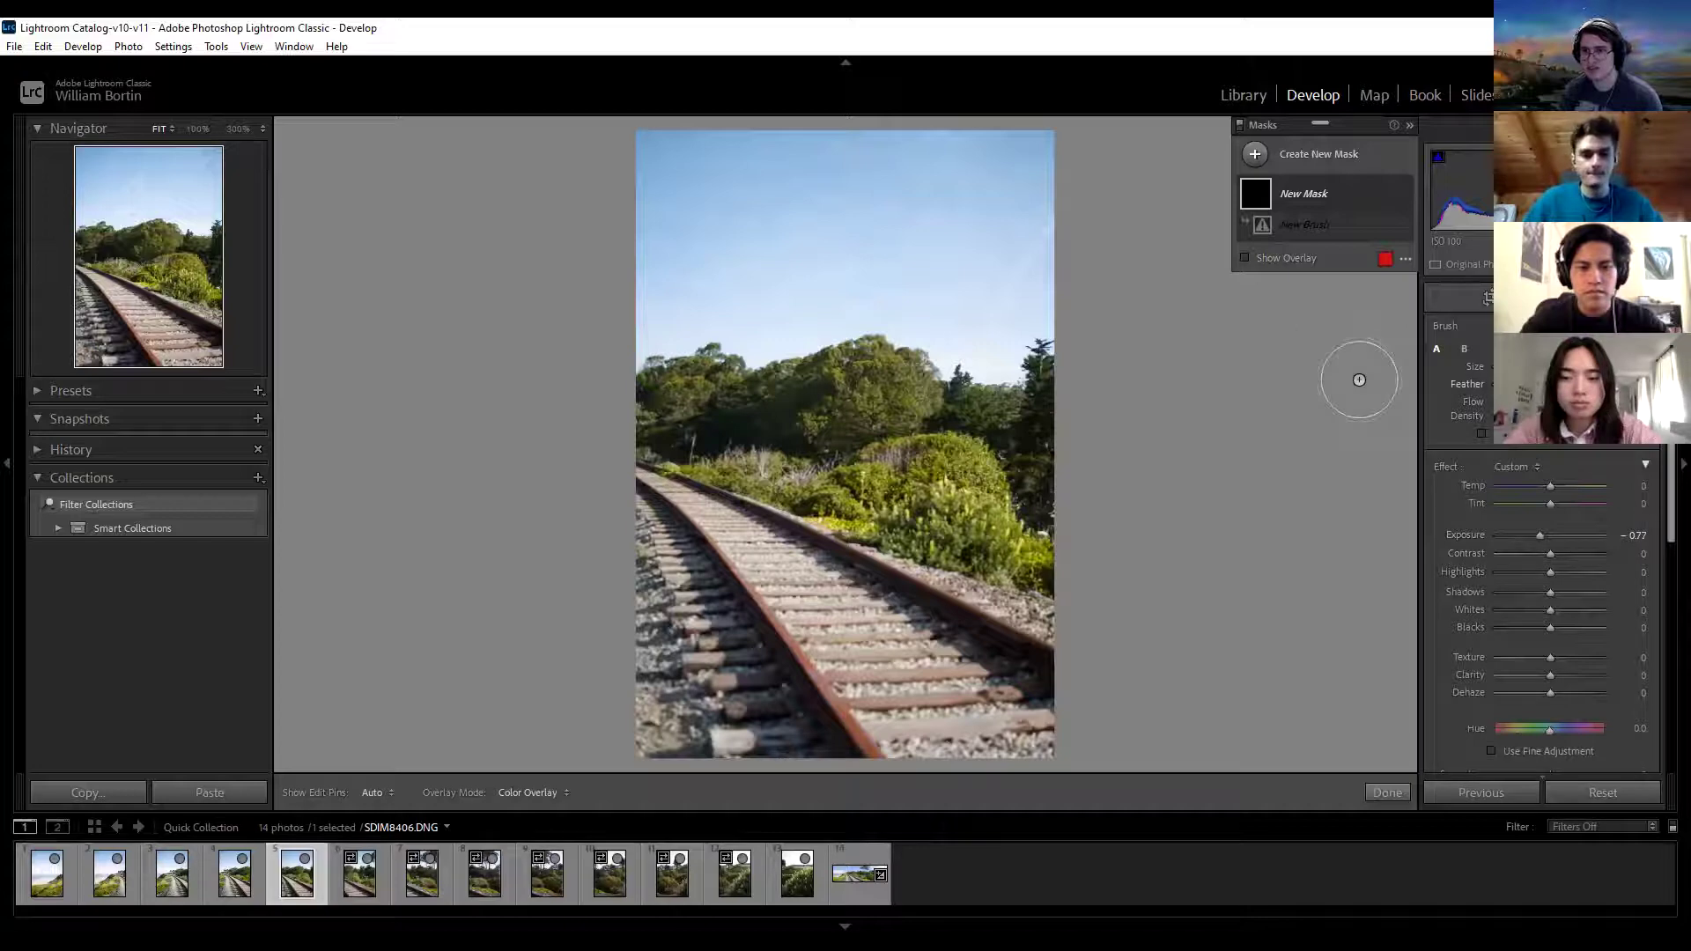
scroll(1359, 380, "up", 3)
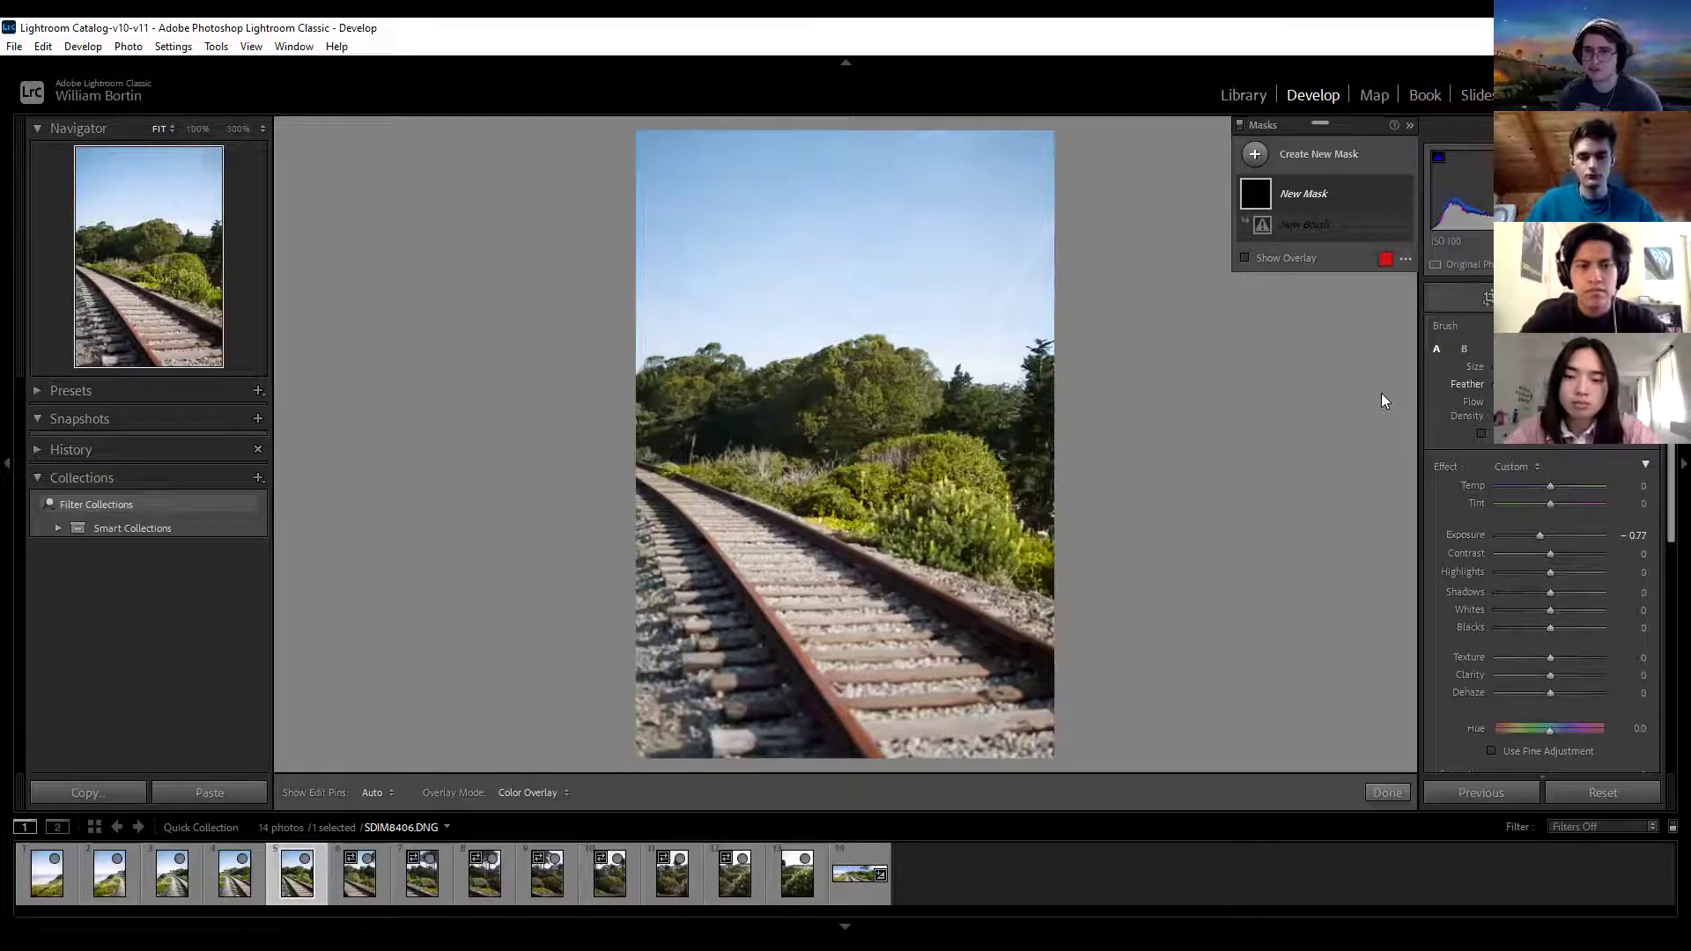
left_click_drag(1010, 358, 894, 319)
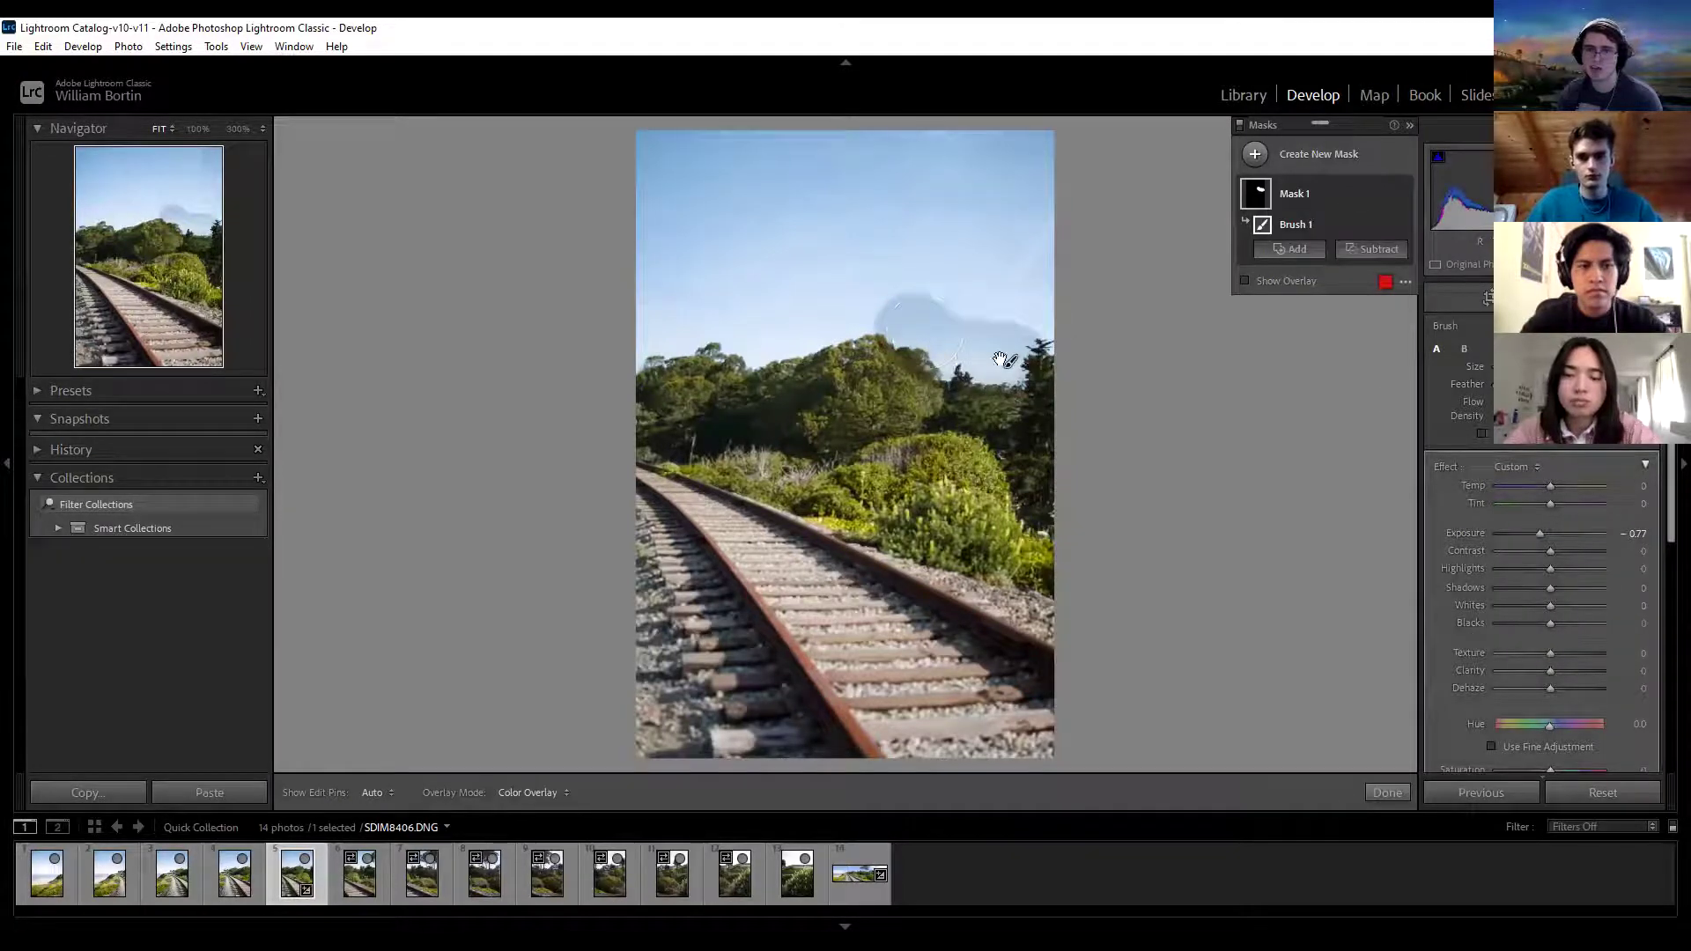
key("ctrl+z")
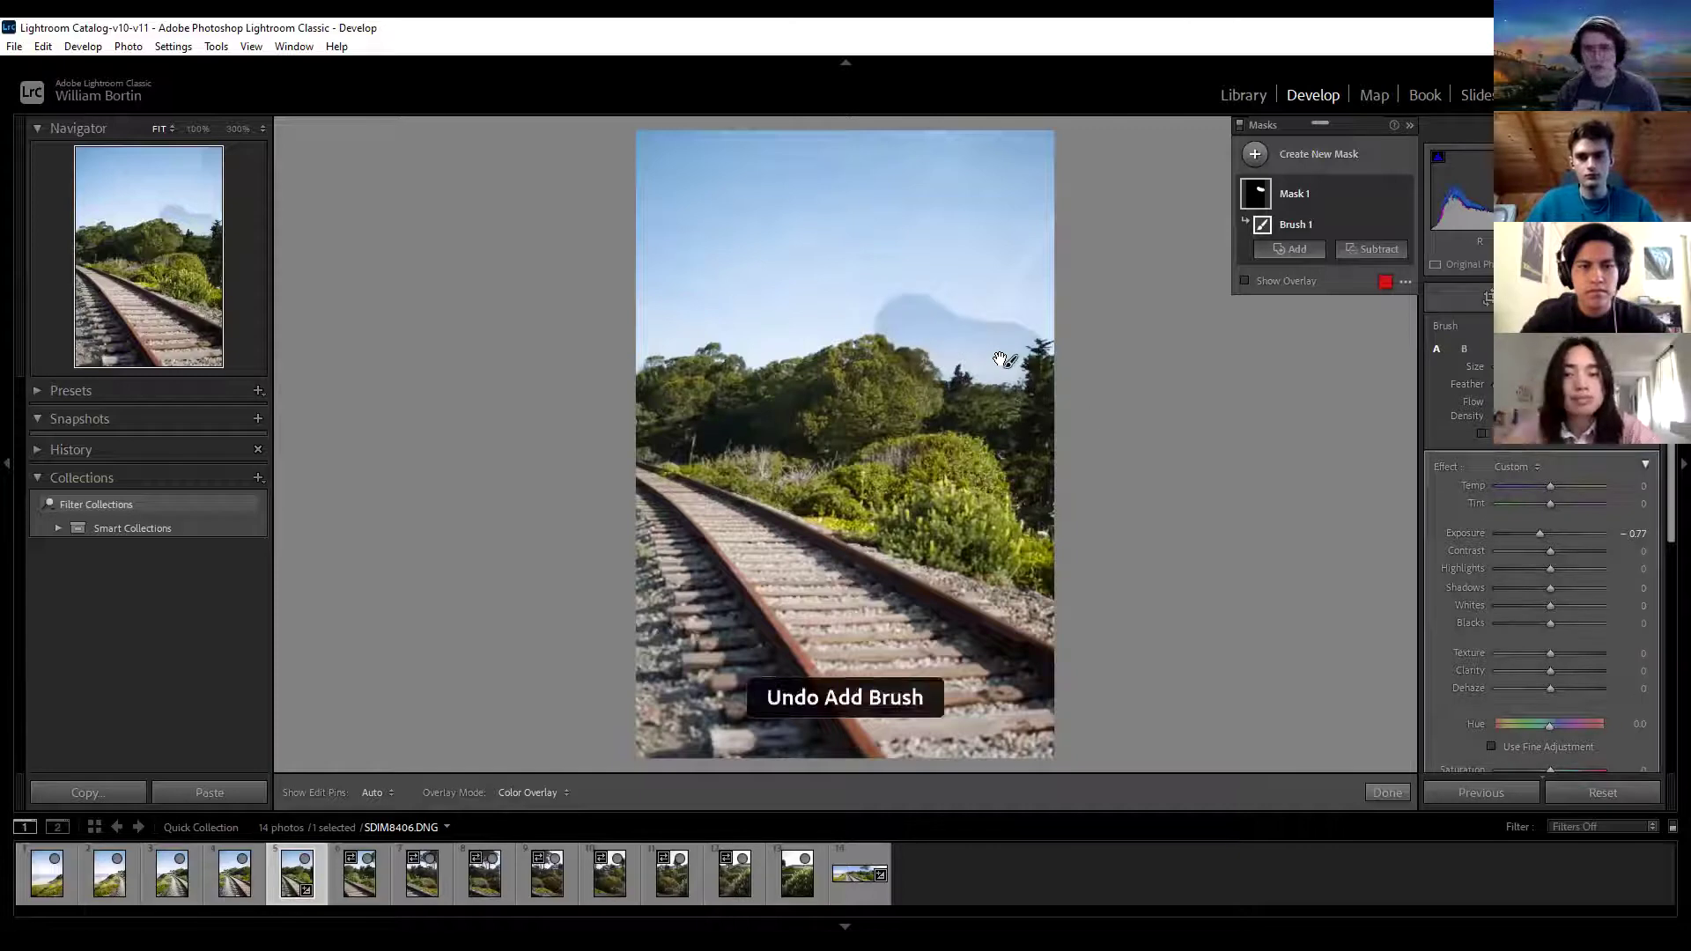
Step: Try a fresh brush mask with the red overlay shown over the sky above the trees, and undo the stroke
left_click(1467, 405)
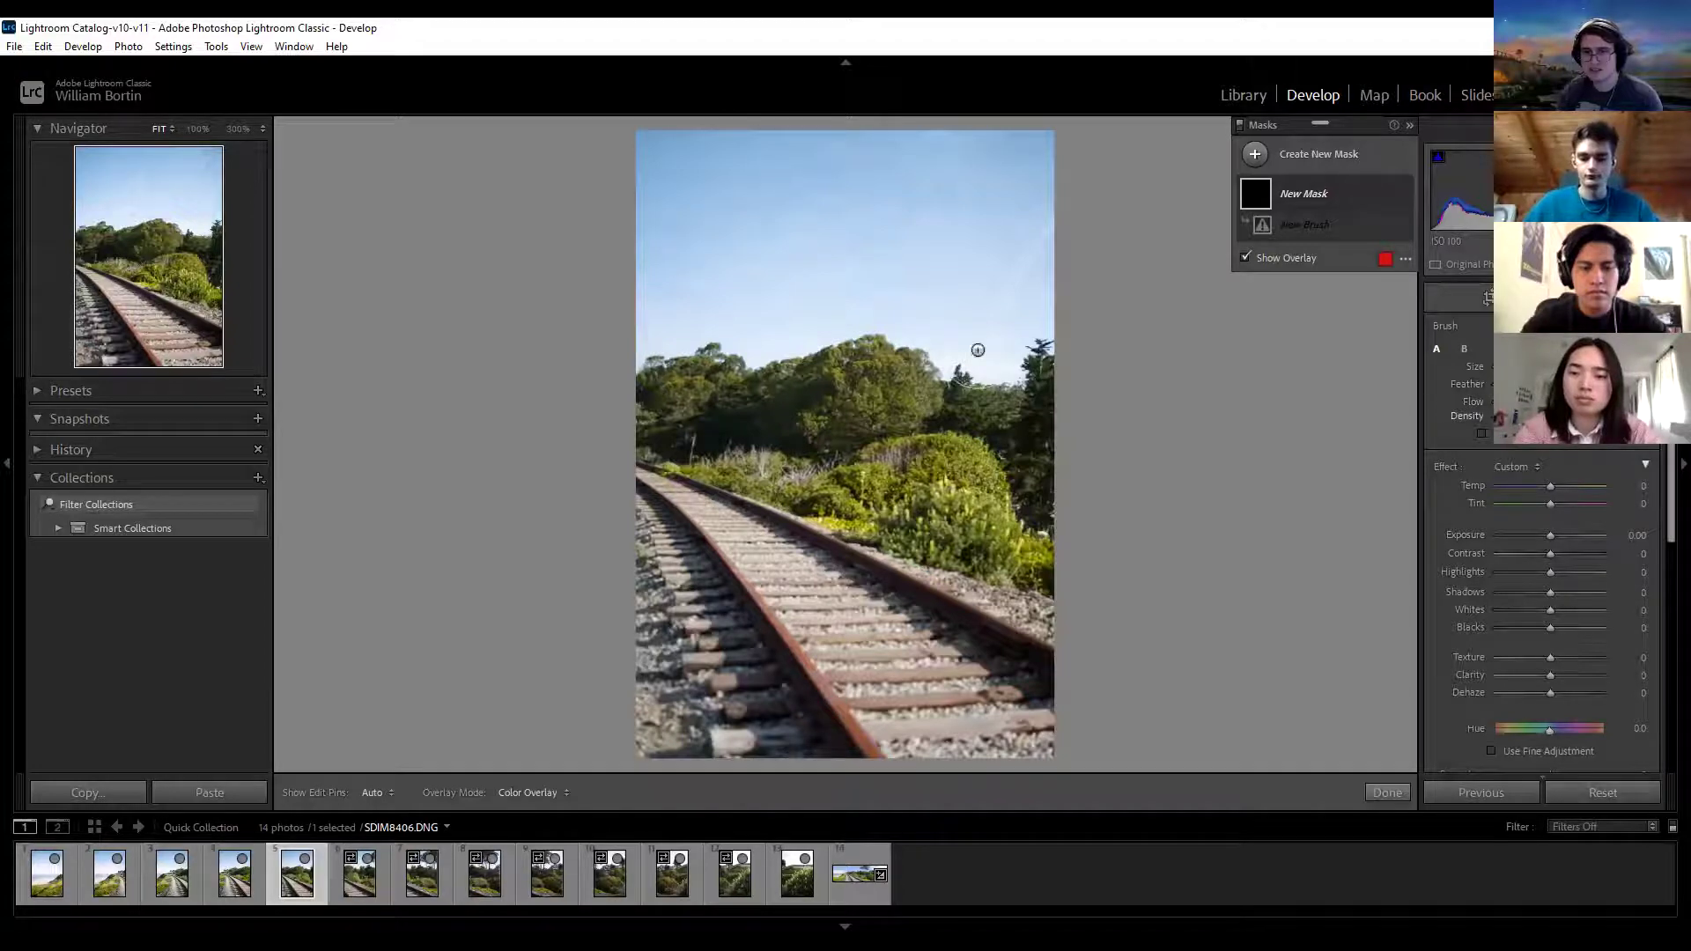
left_click_drag(1014, 353, 921, 328)
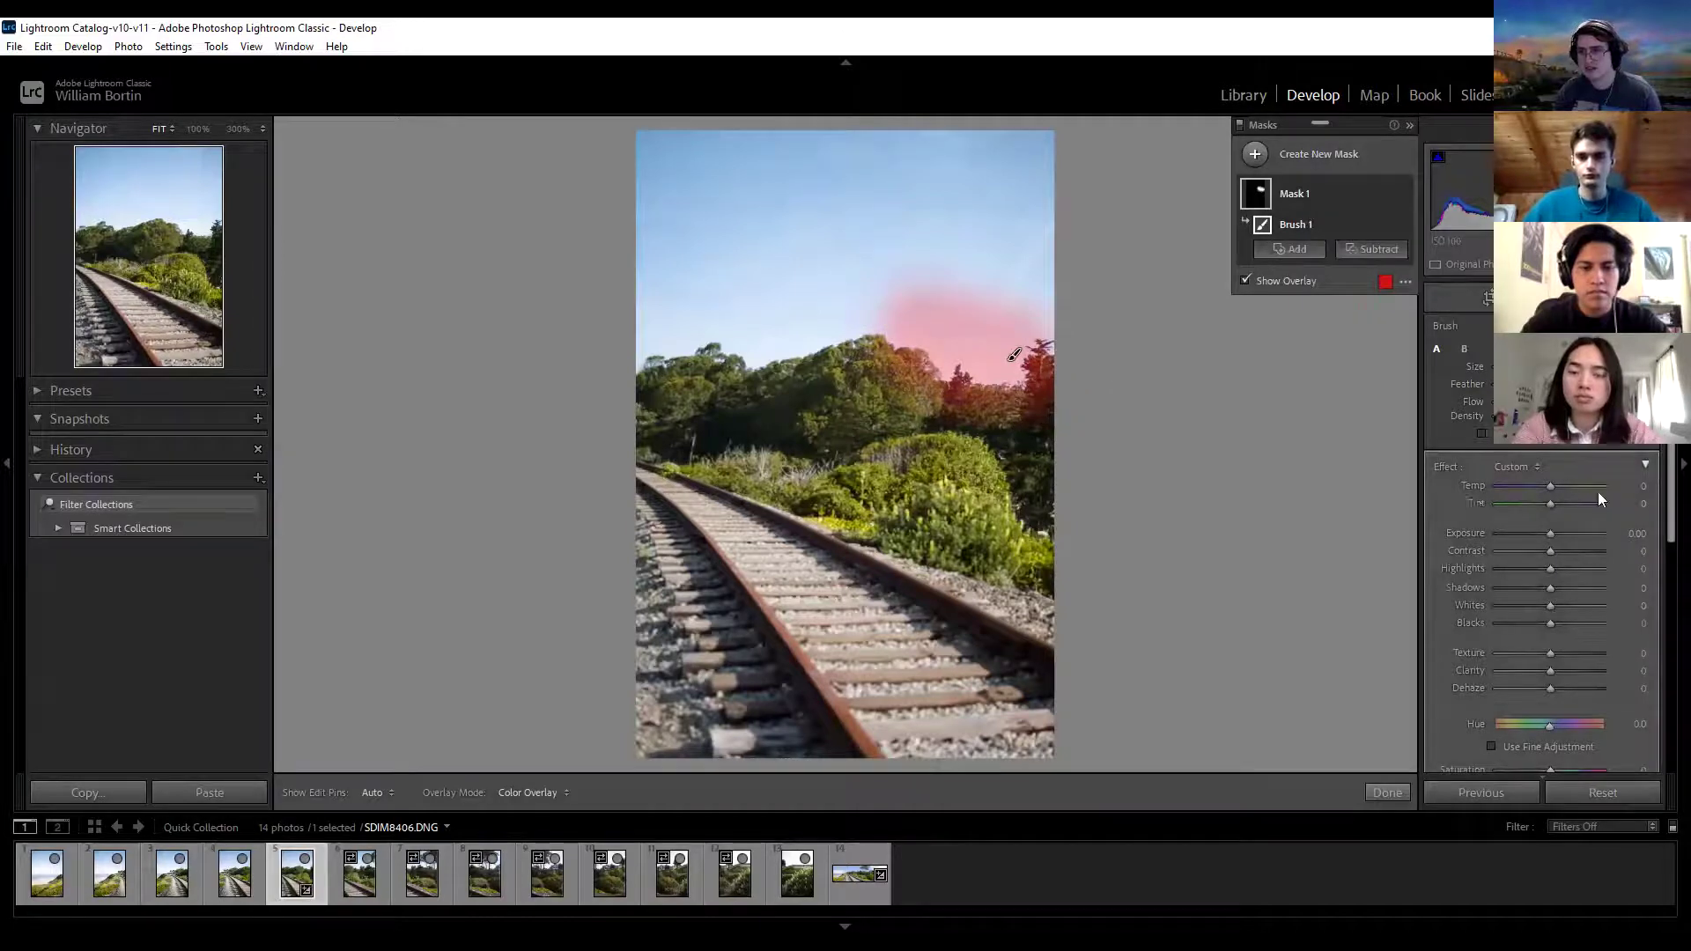
key("ctrl+z")
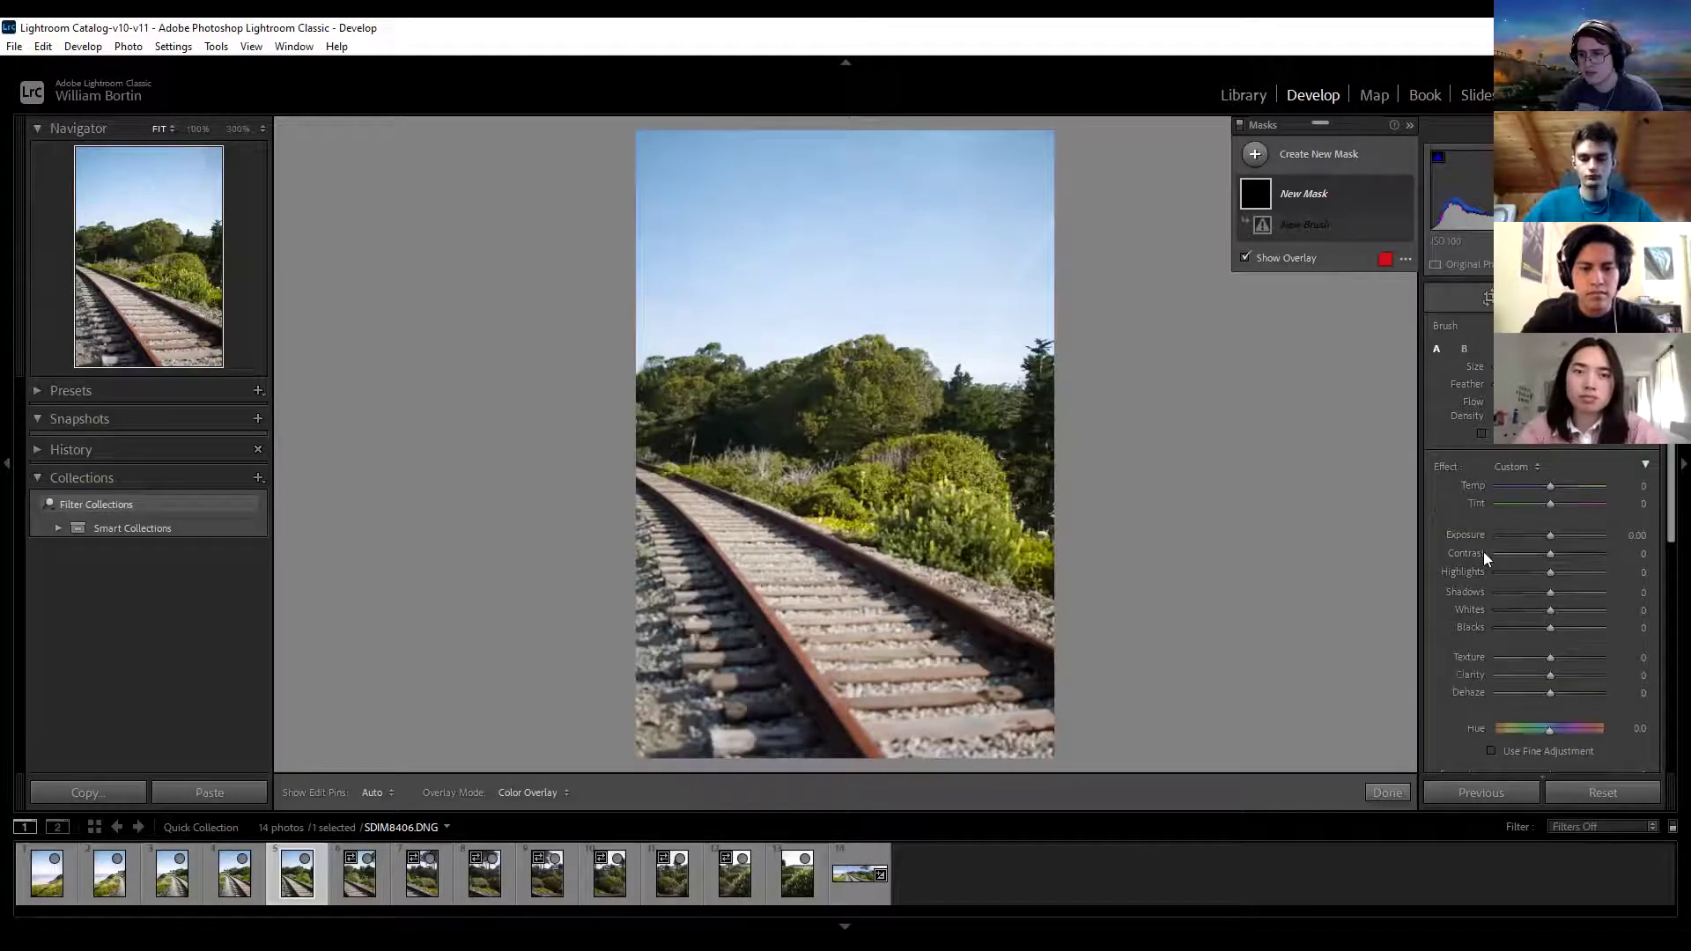
Step: Set the new brush mask's Exposure to −1.18, choose Color Overlay as its overlay mode, and turn the overlay on
left_click_drag(1552, 534, 1540, 534)
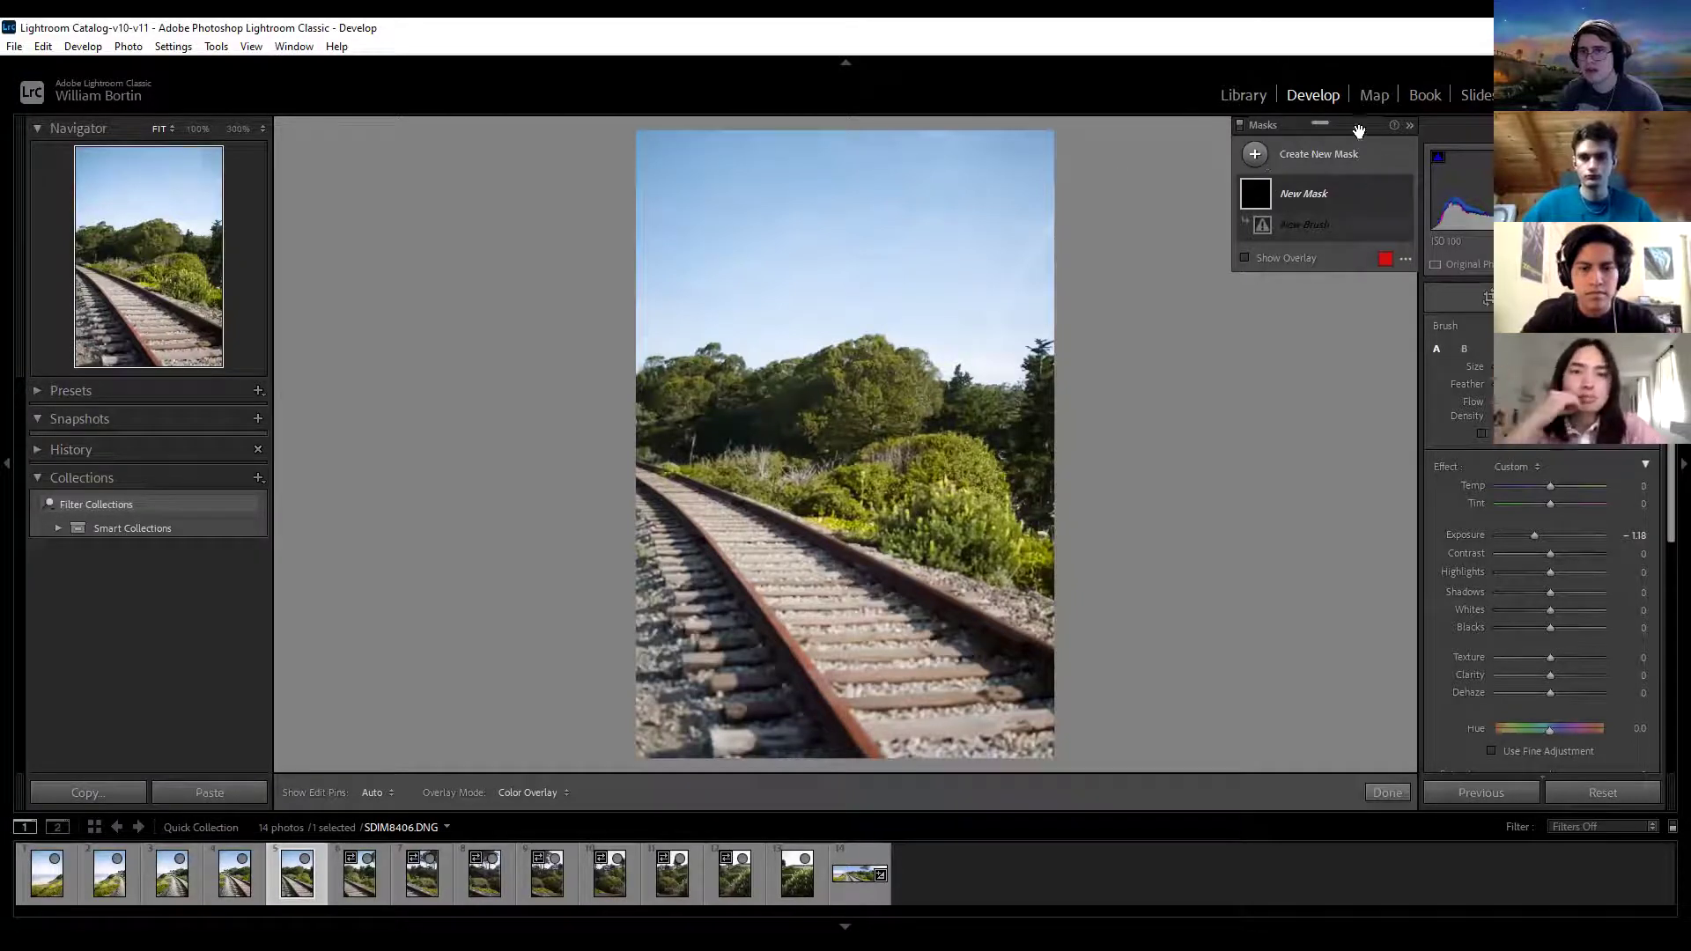
left_click(1410, 126)
left_click(1408, 258)
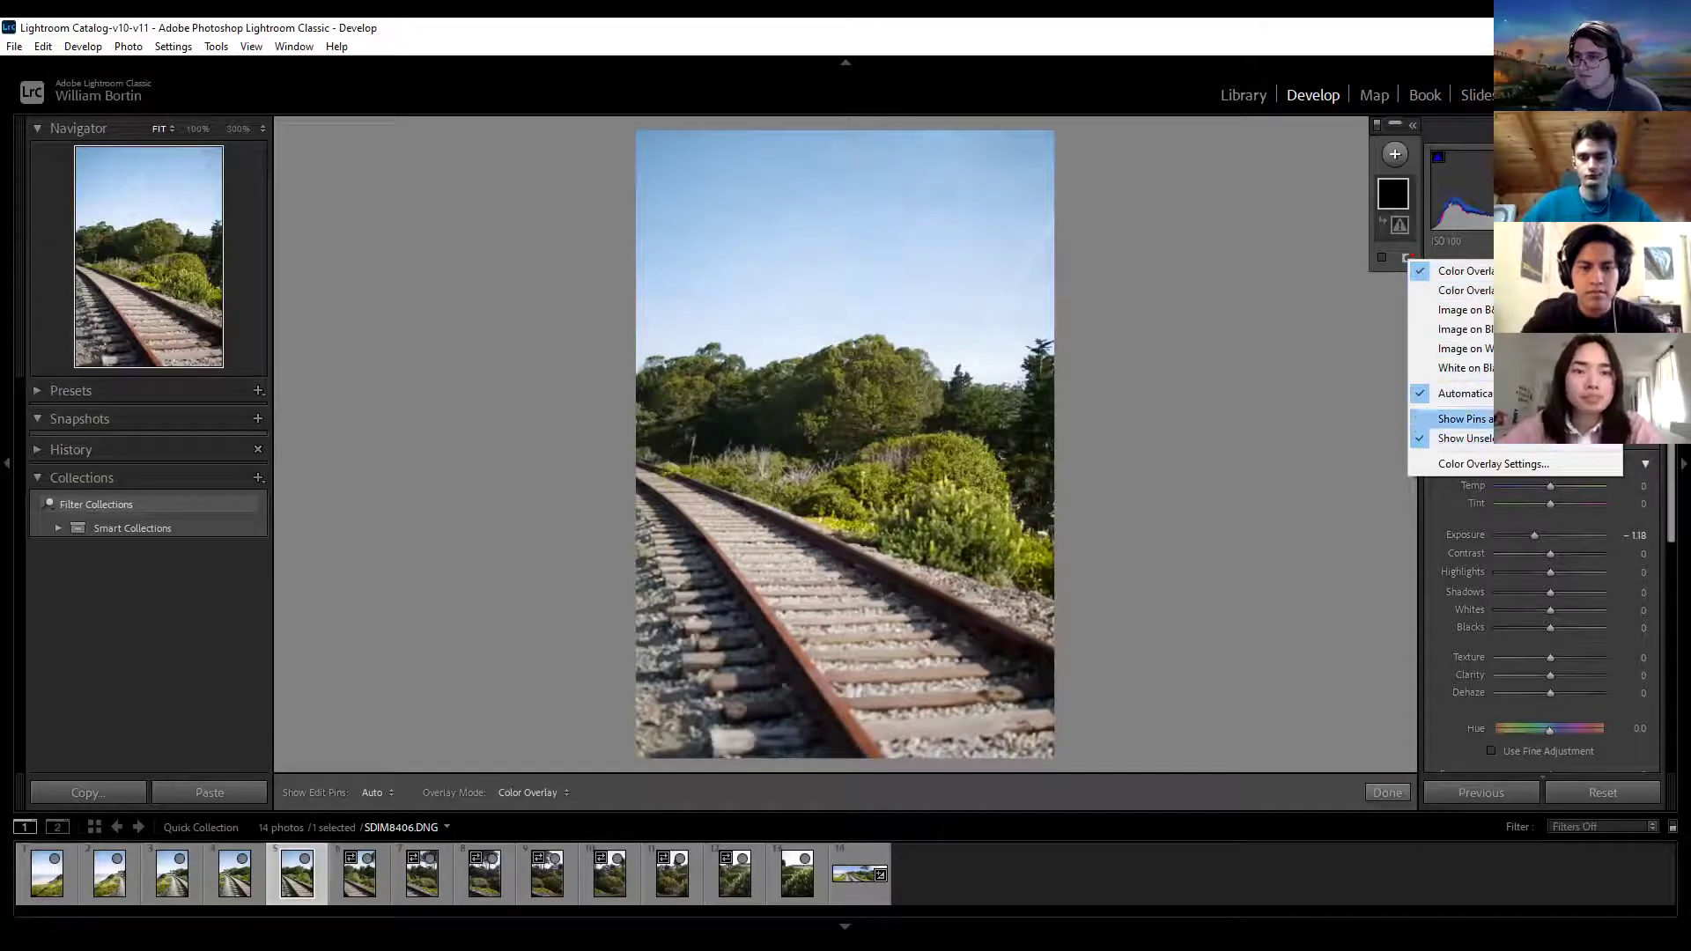
left_click(1441, 272)
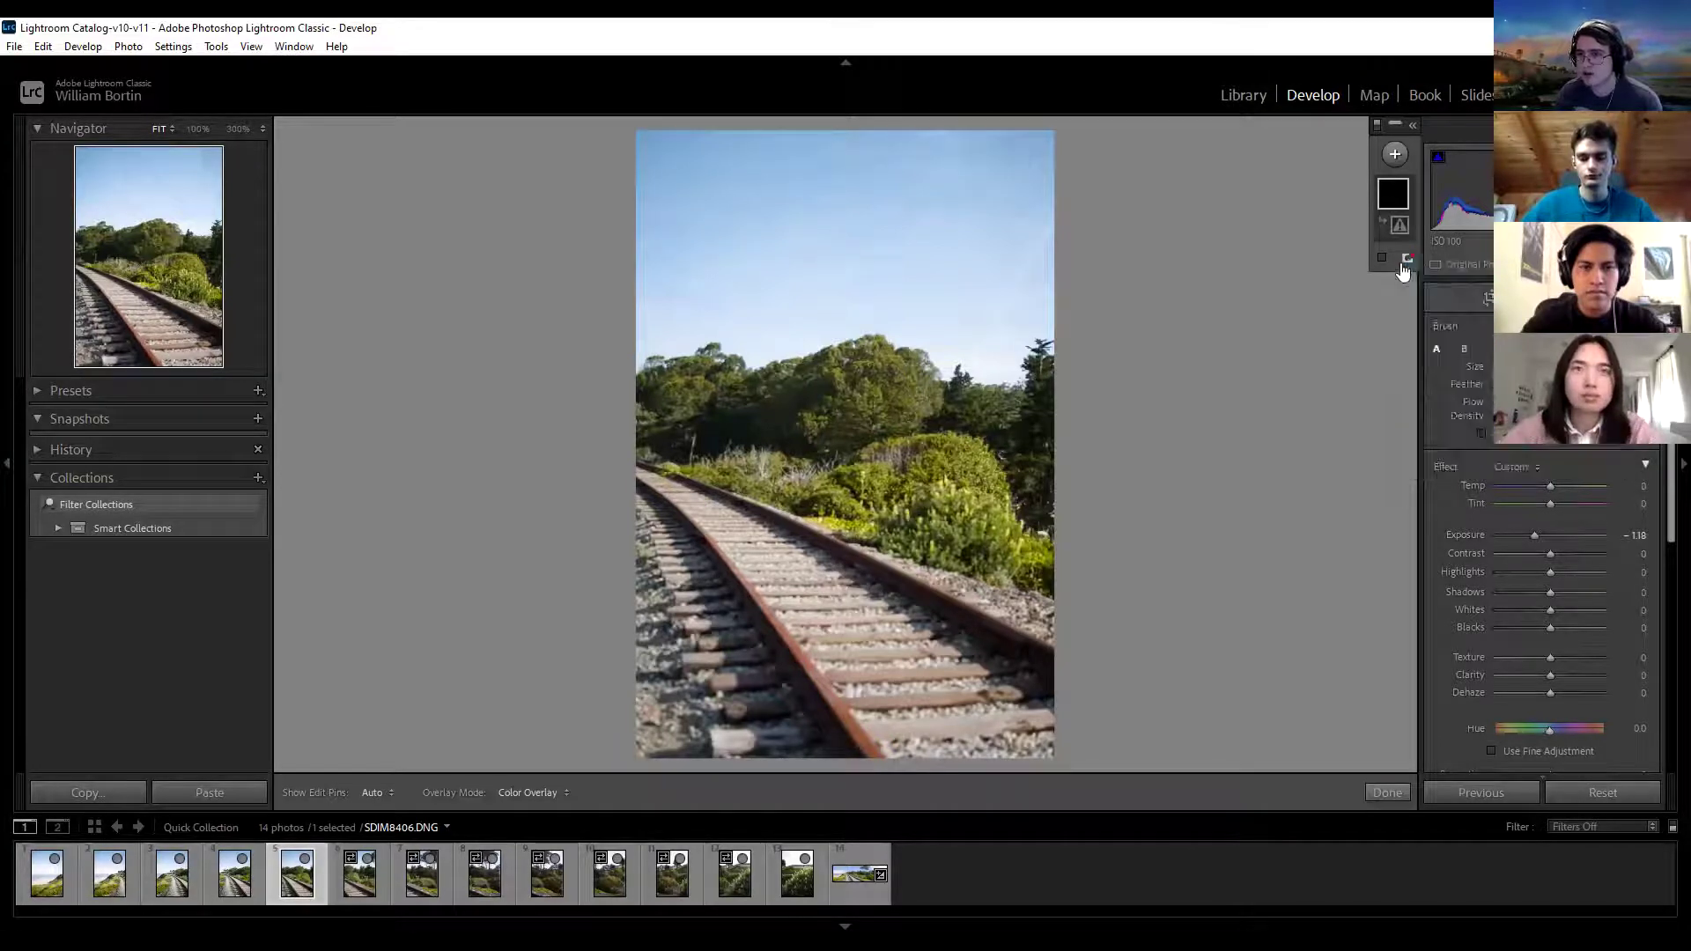
left_click(1405, 264)
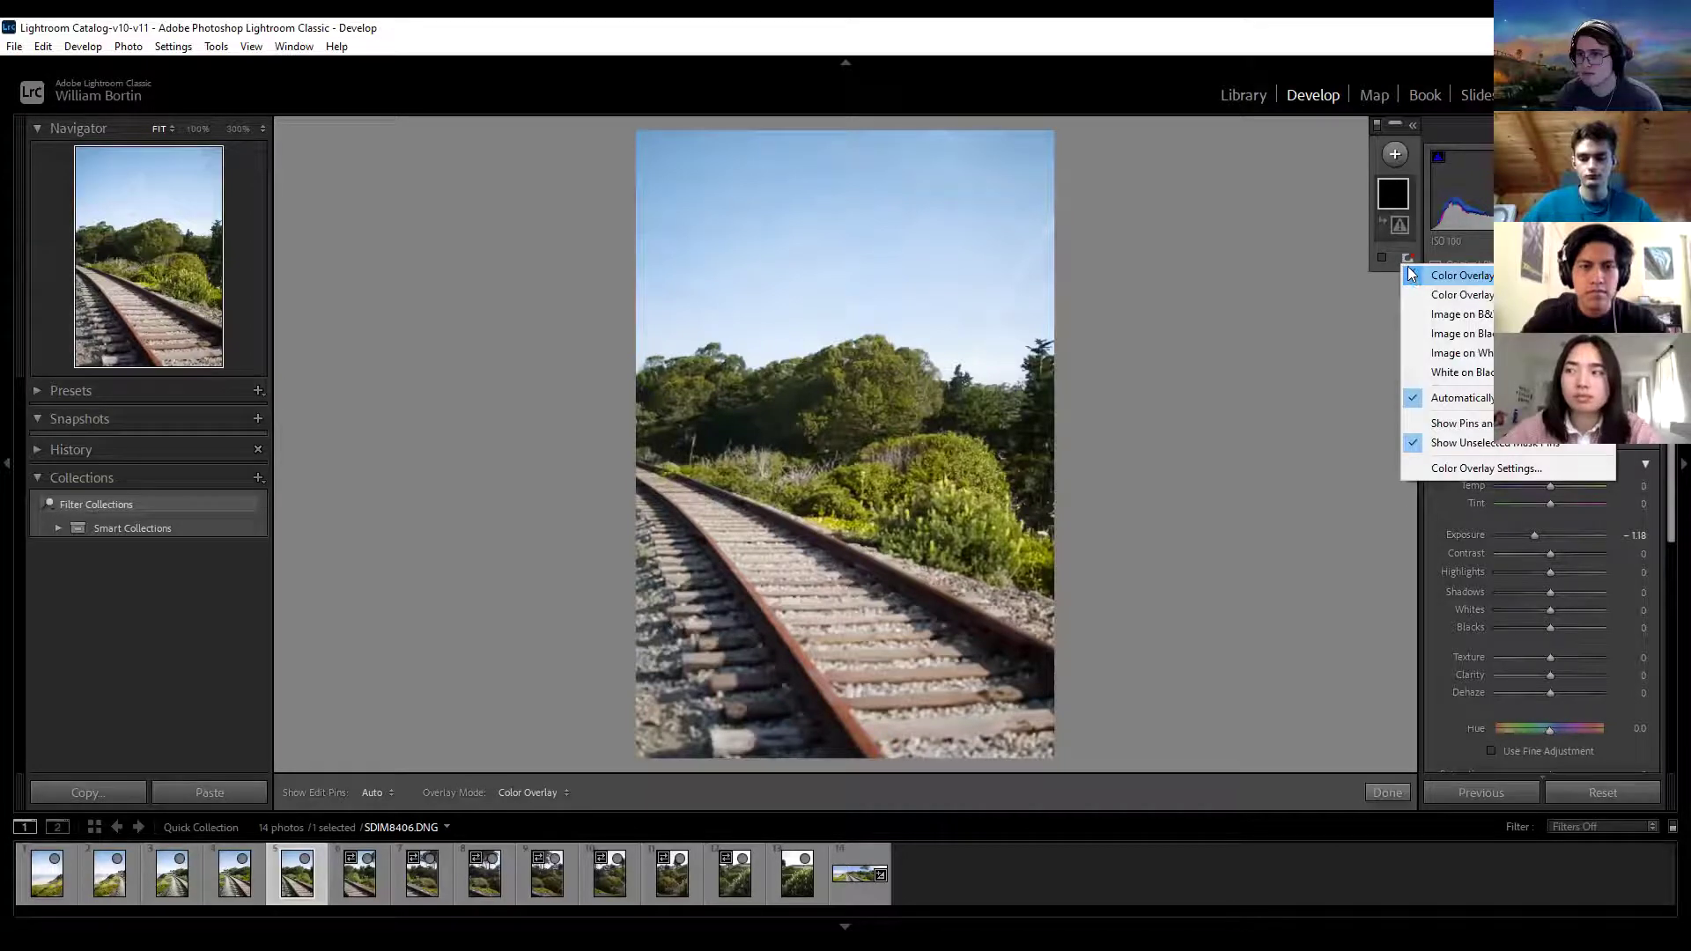
left_click(1379, 257)
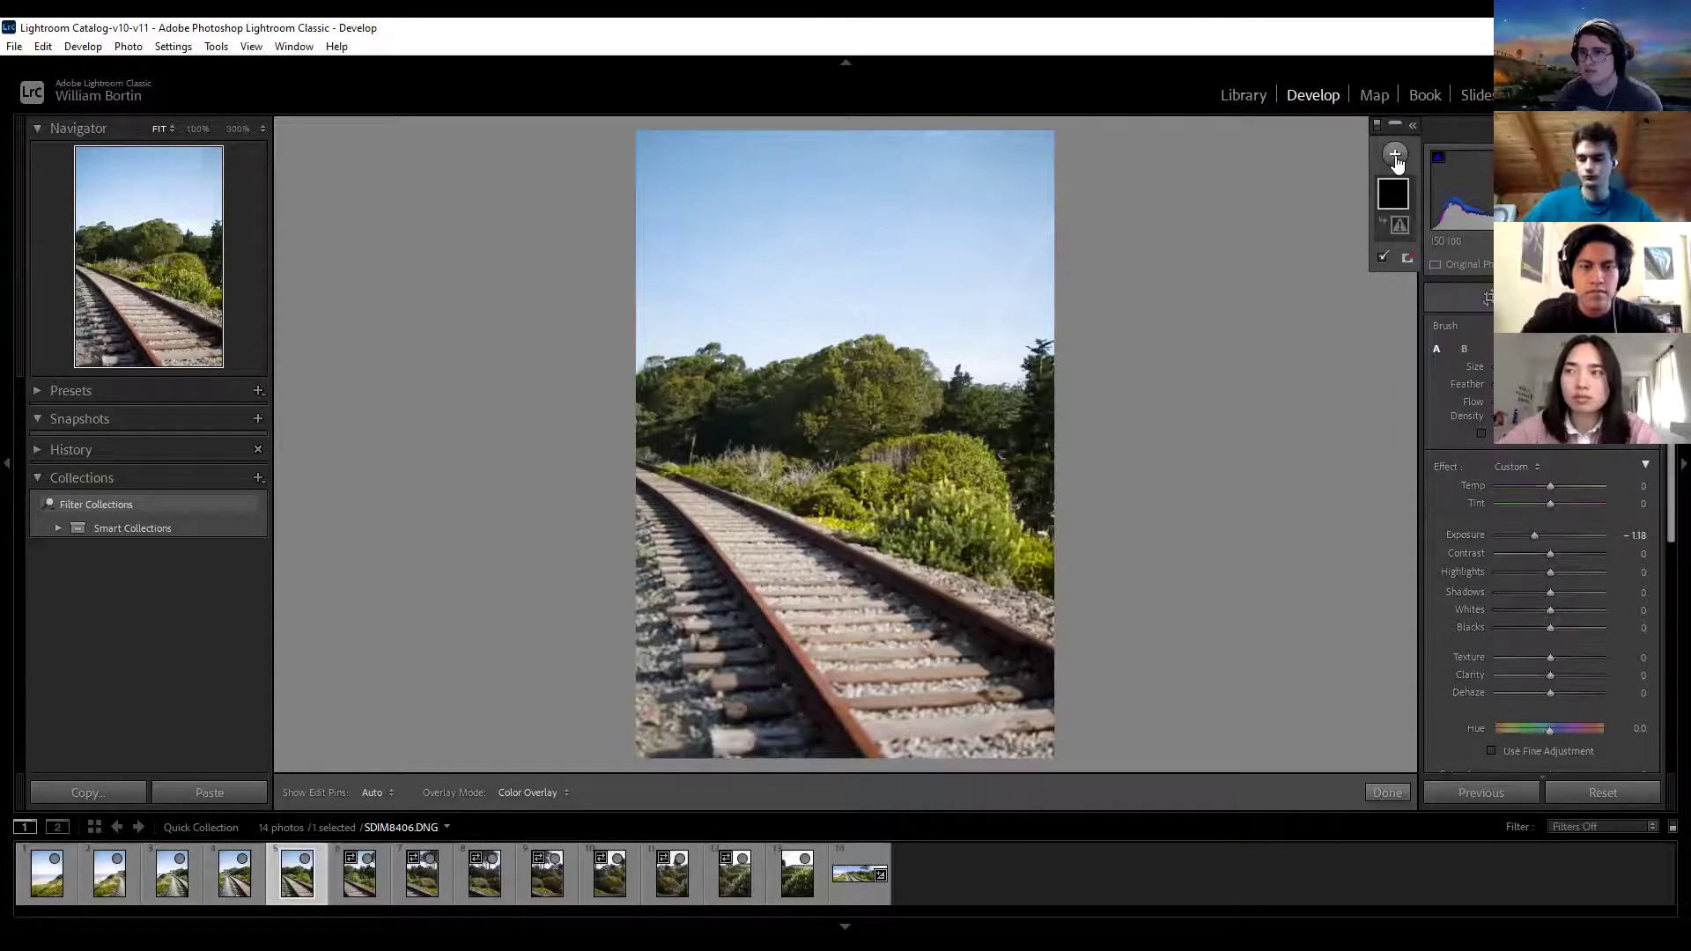
Step: Examine the available mask types and the overlay colour, opacity and mode options for the new brush mask
left_click(1394, 157)
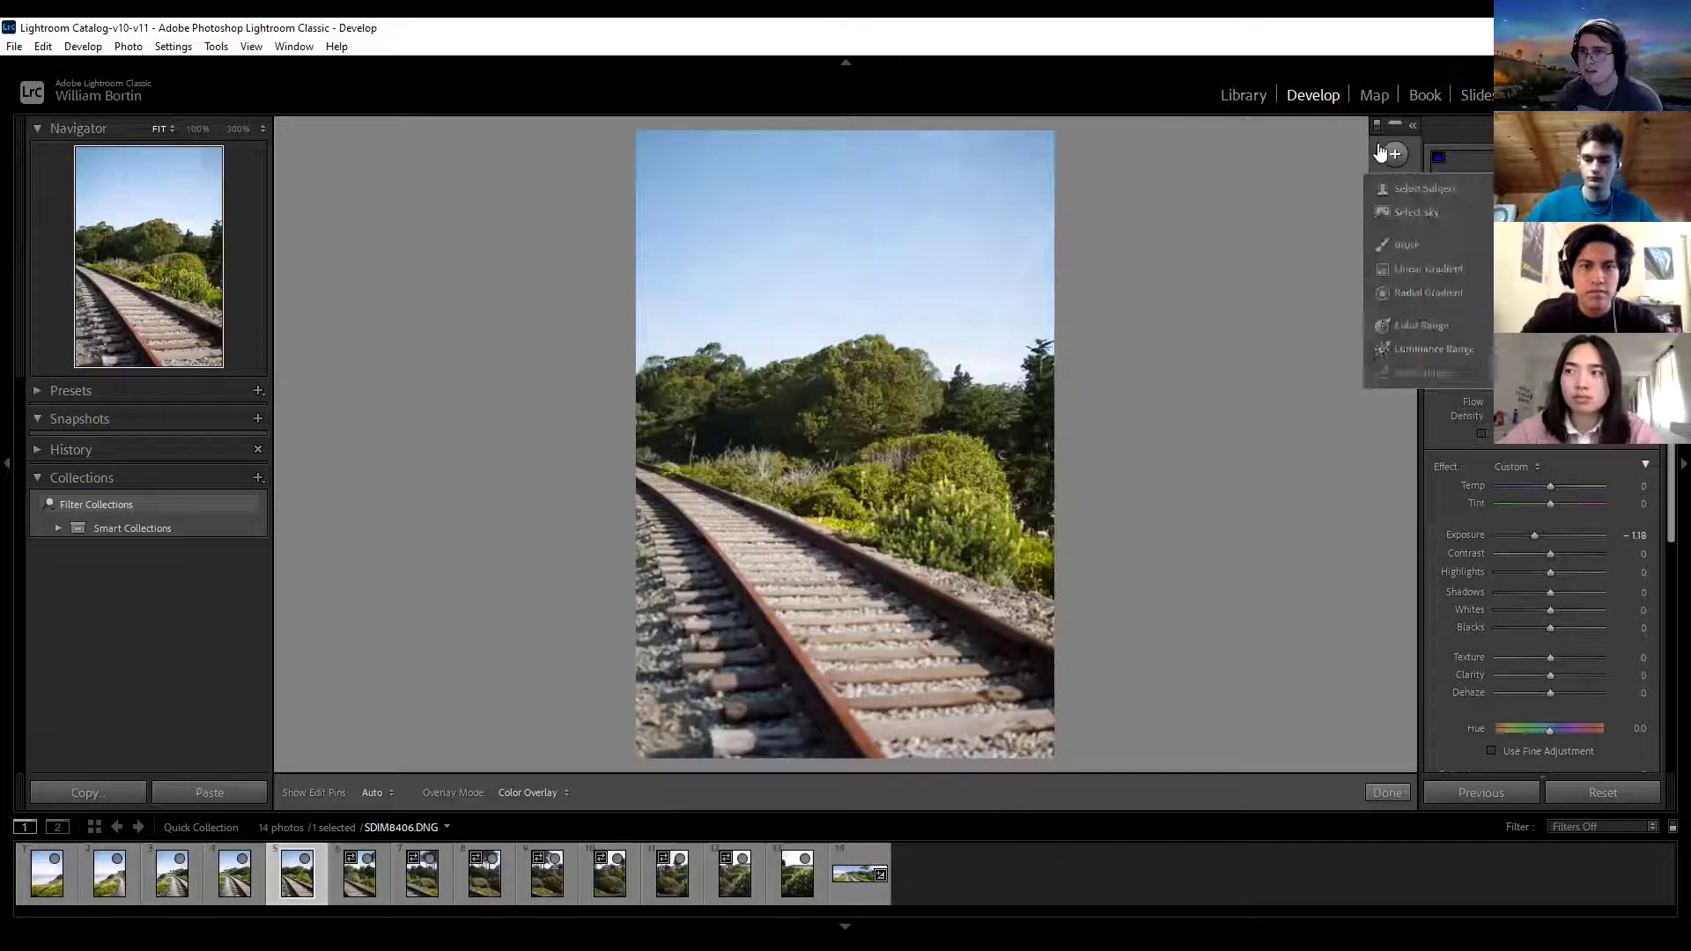
left_click(1413, 126)
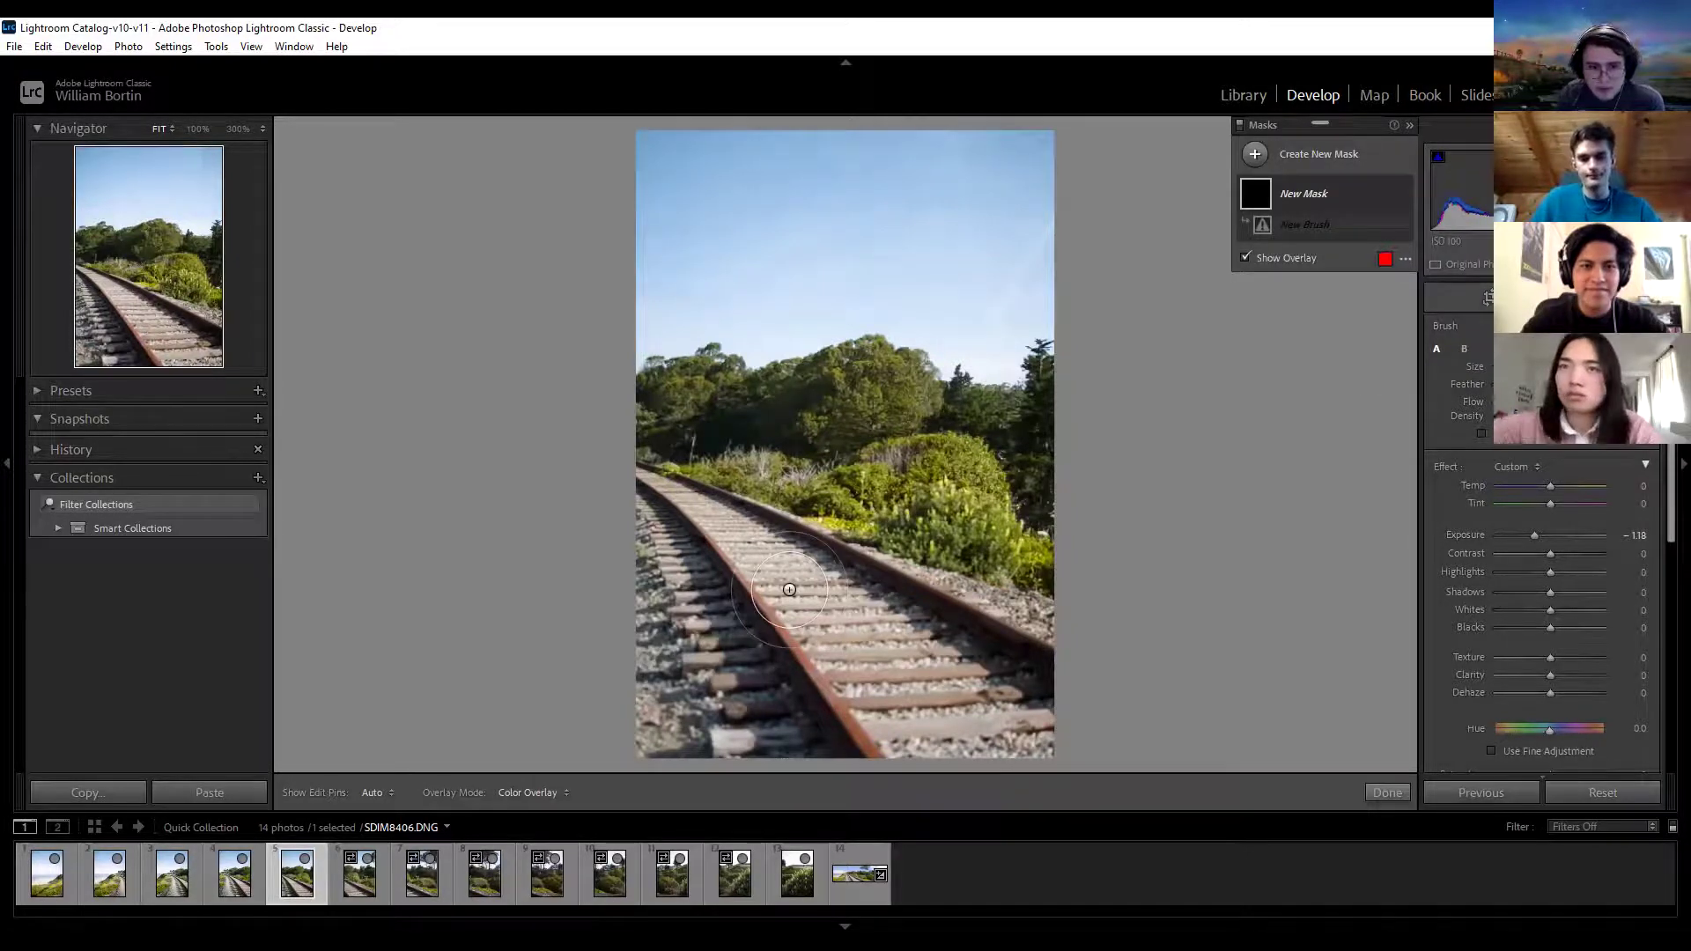
left_click(1385, 260)
left_click(736, 535)
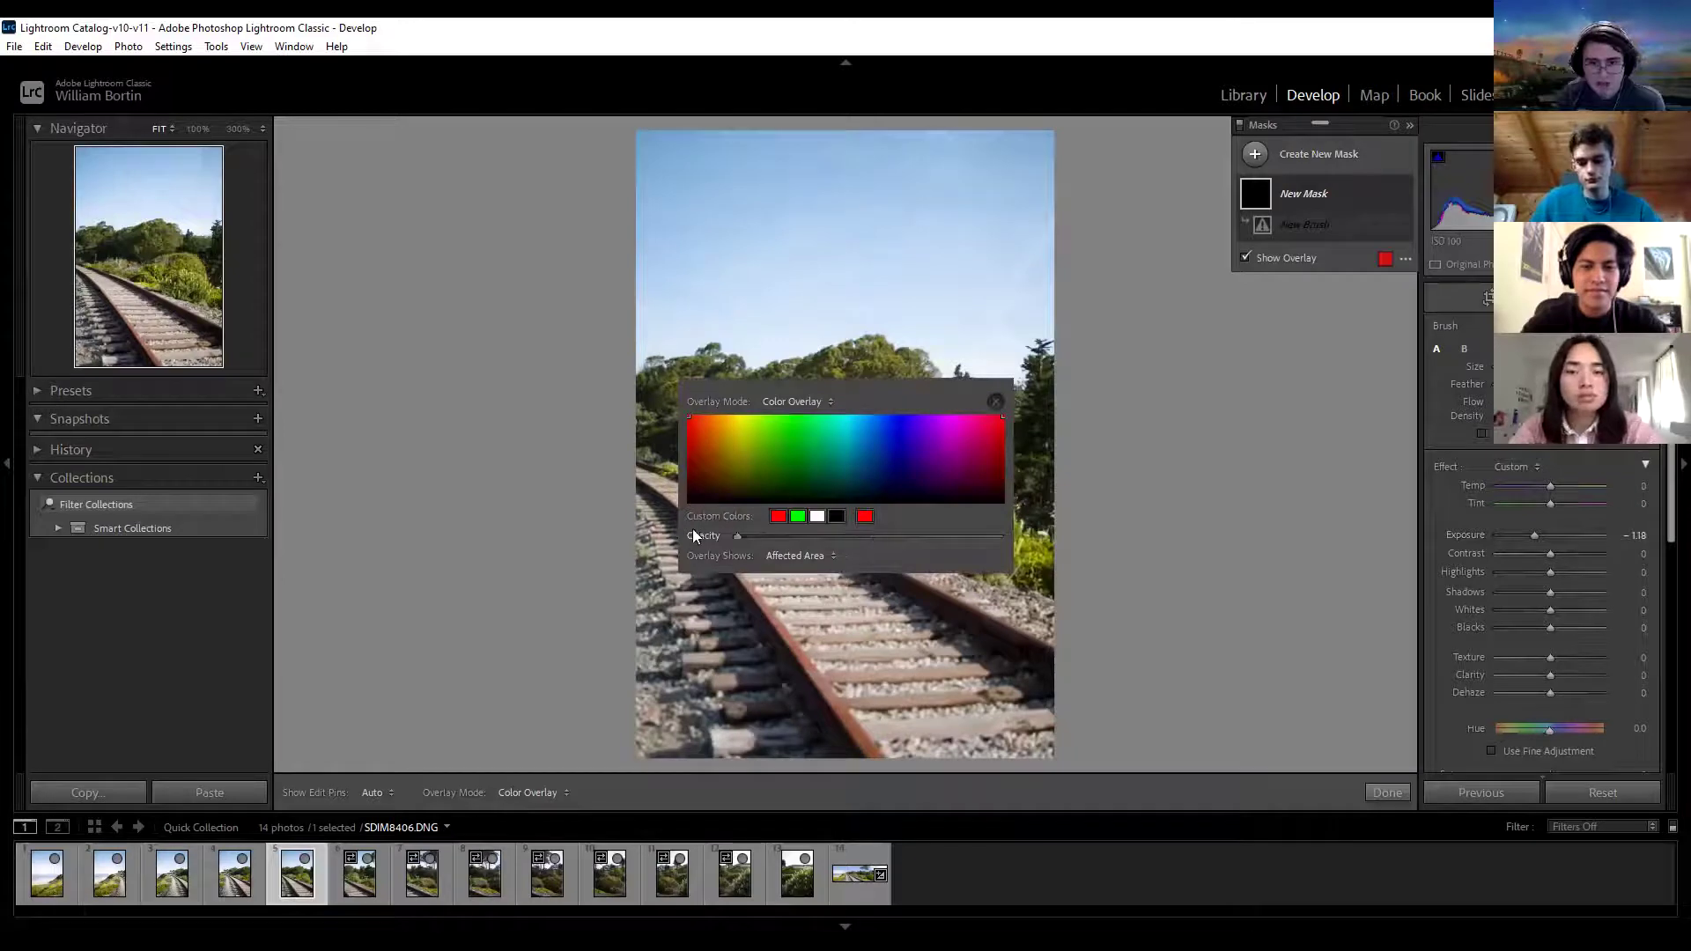
left_click(850, 404)
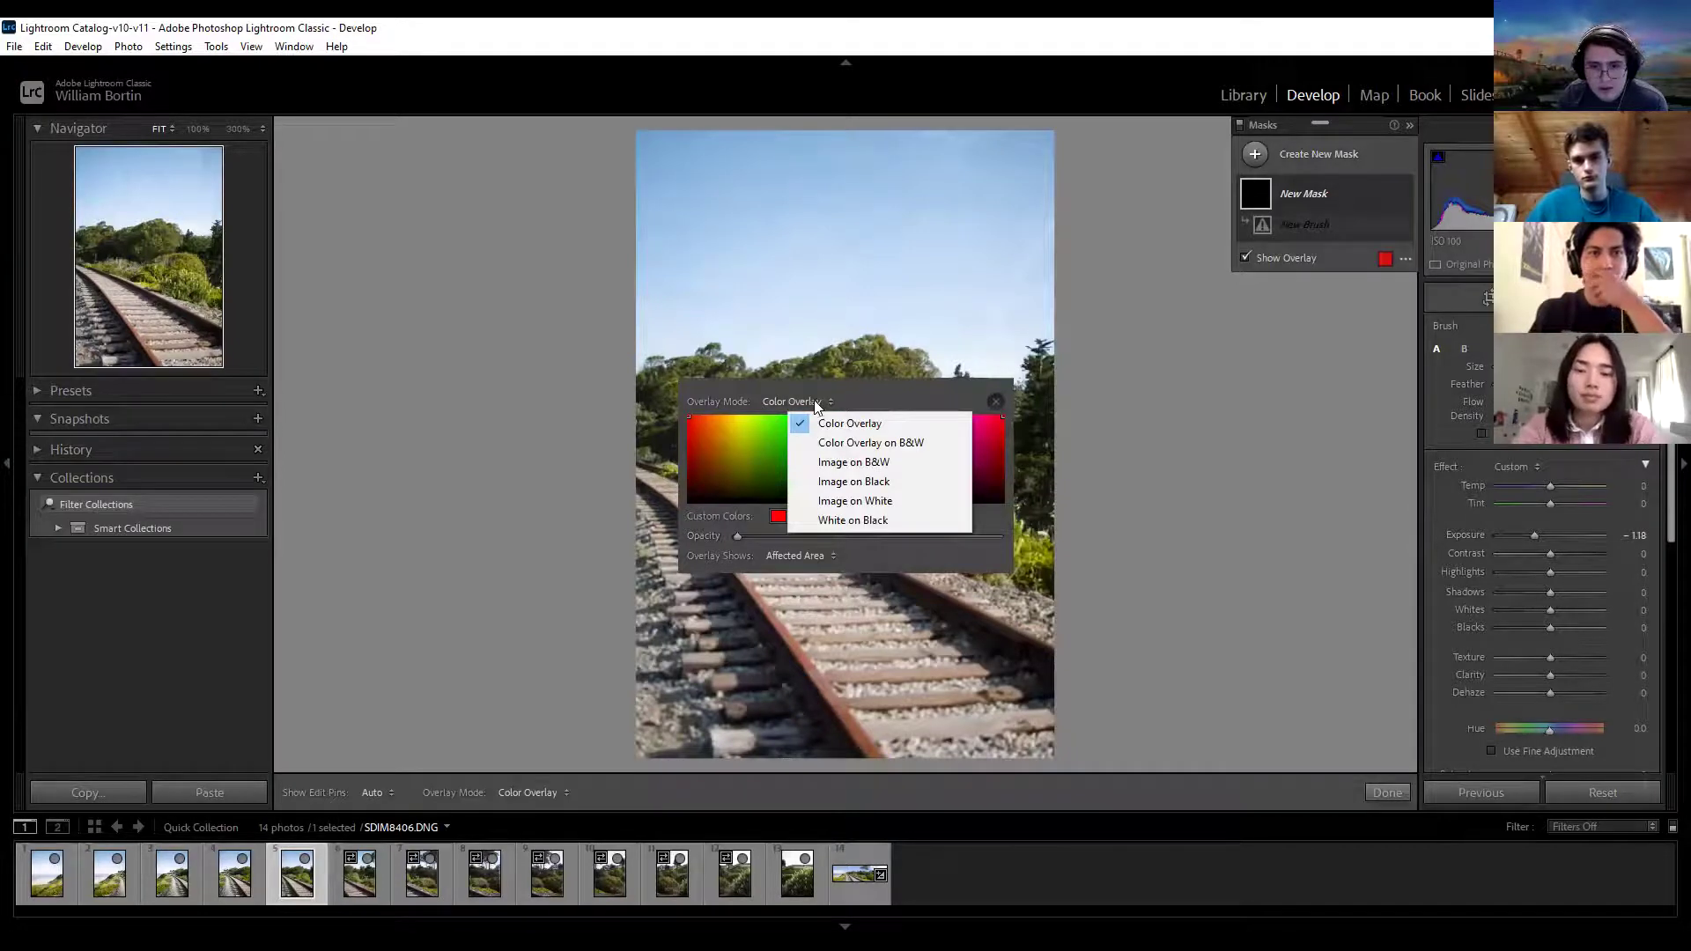
left_click(1411, 126)
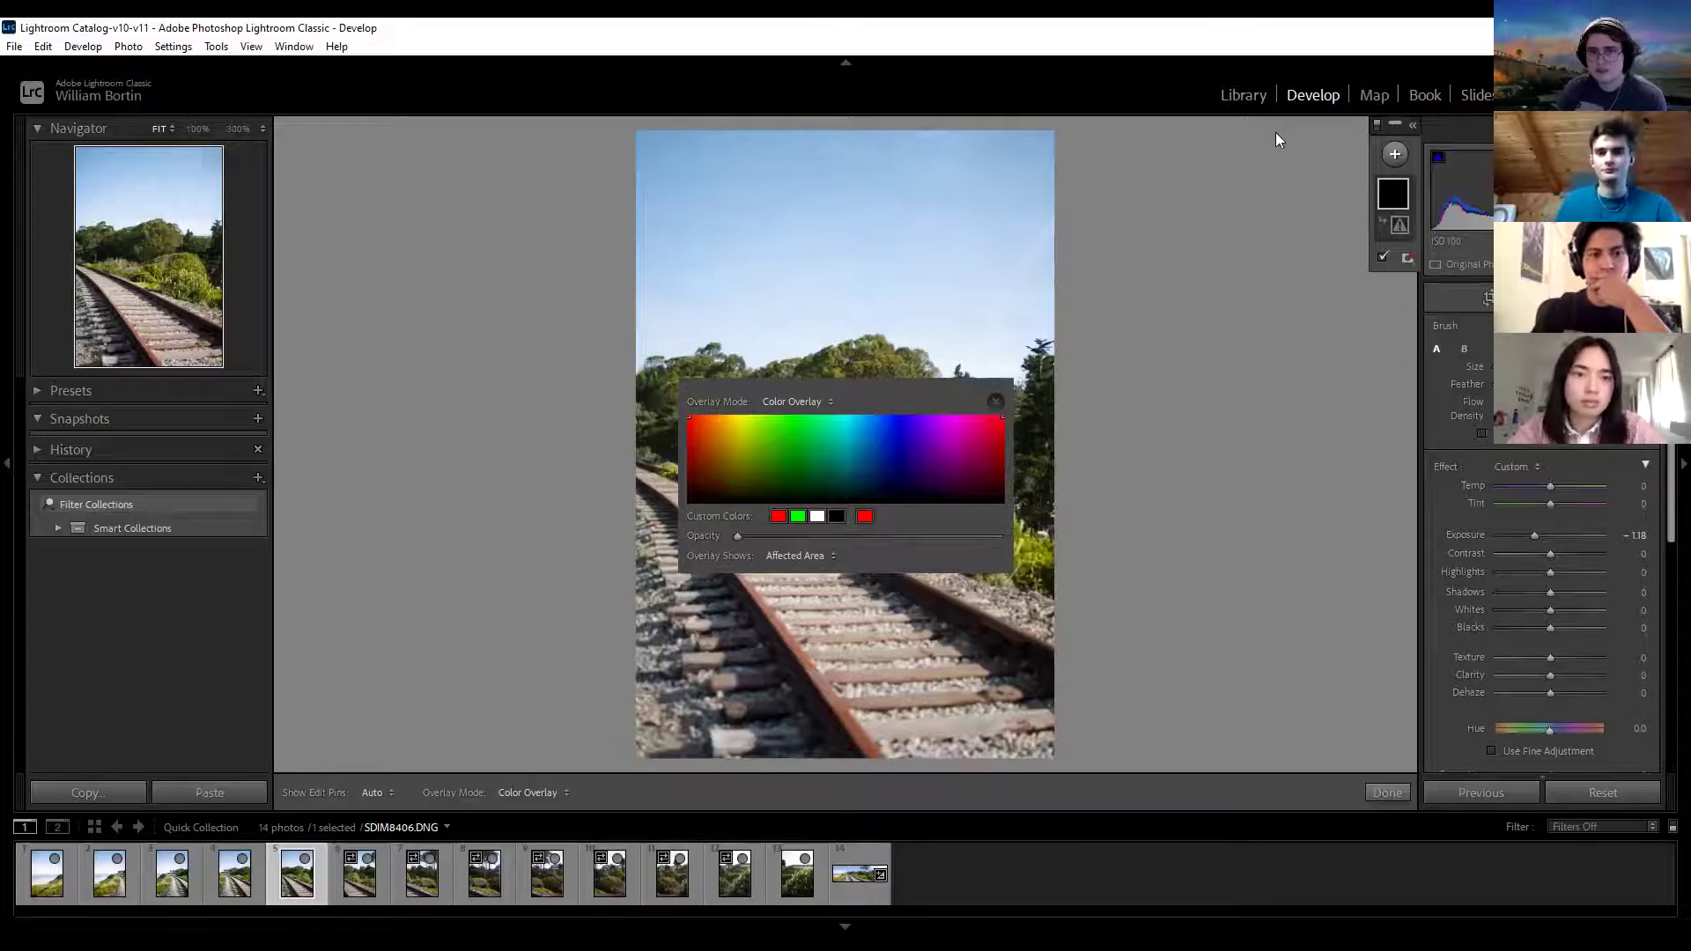
Step: Paint the darkening brush over the sky above the trees, undoing a stroke and hiding and showing the mask pins along the way
mouse_move(969, 343)
left_mouse_down()
mouse_move(838, 320)
mouse_move(698, 349)
mouse_move(655, 324)
mouse_move(881, 264)
left_mouse_up()
key("ctrl+z")
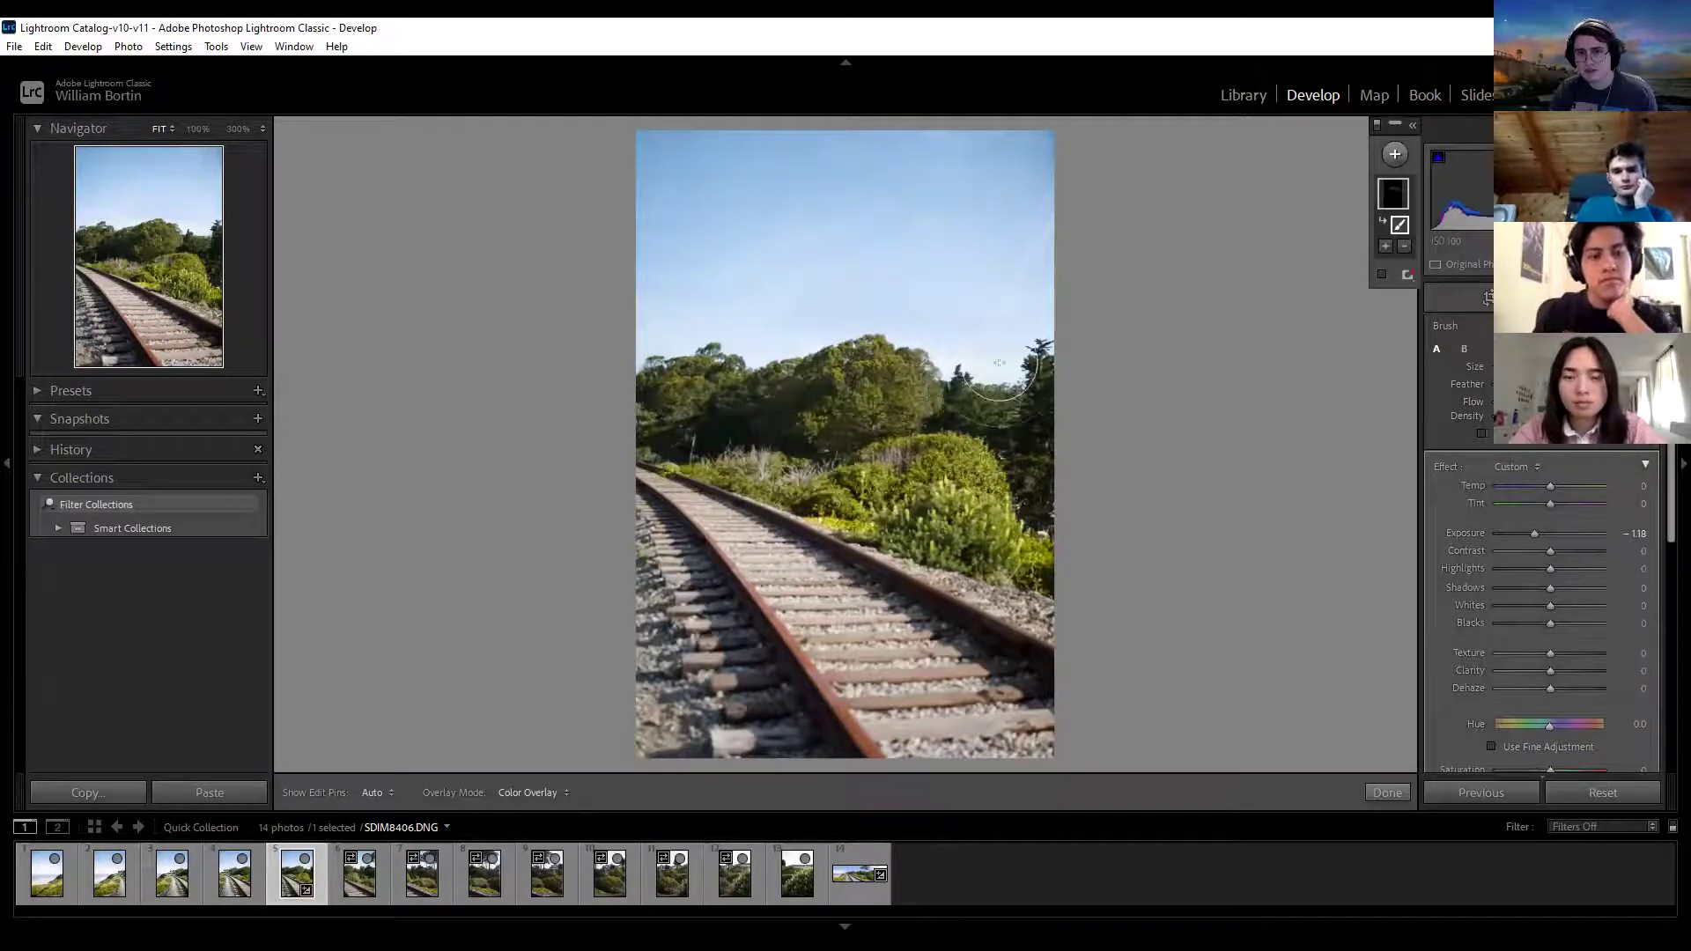
key("h")
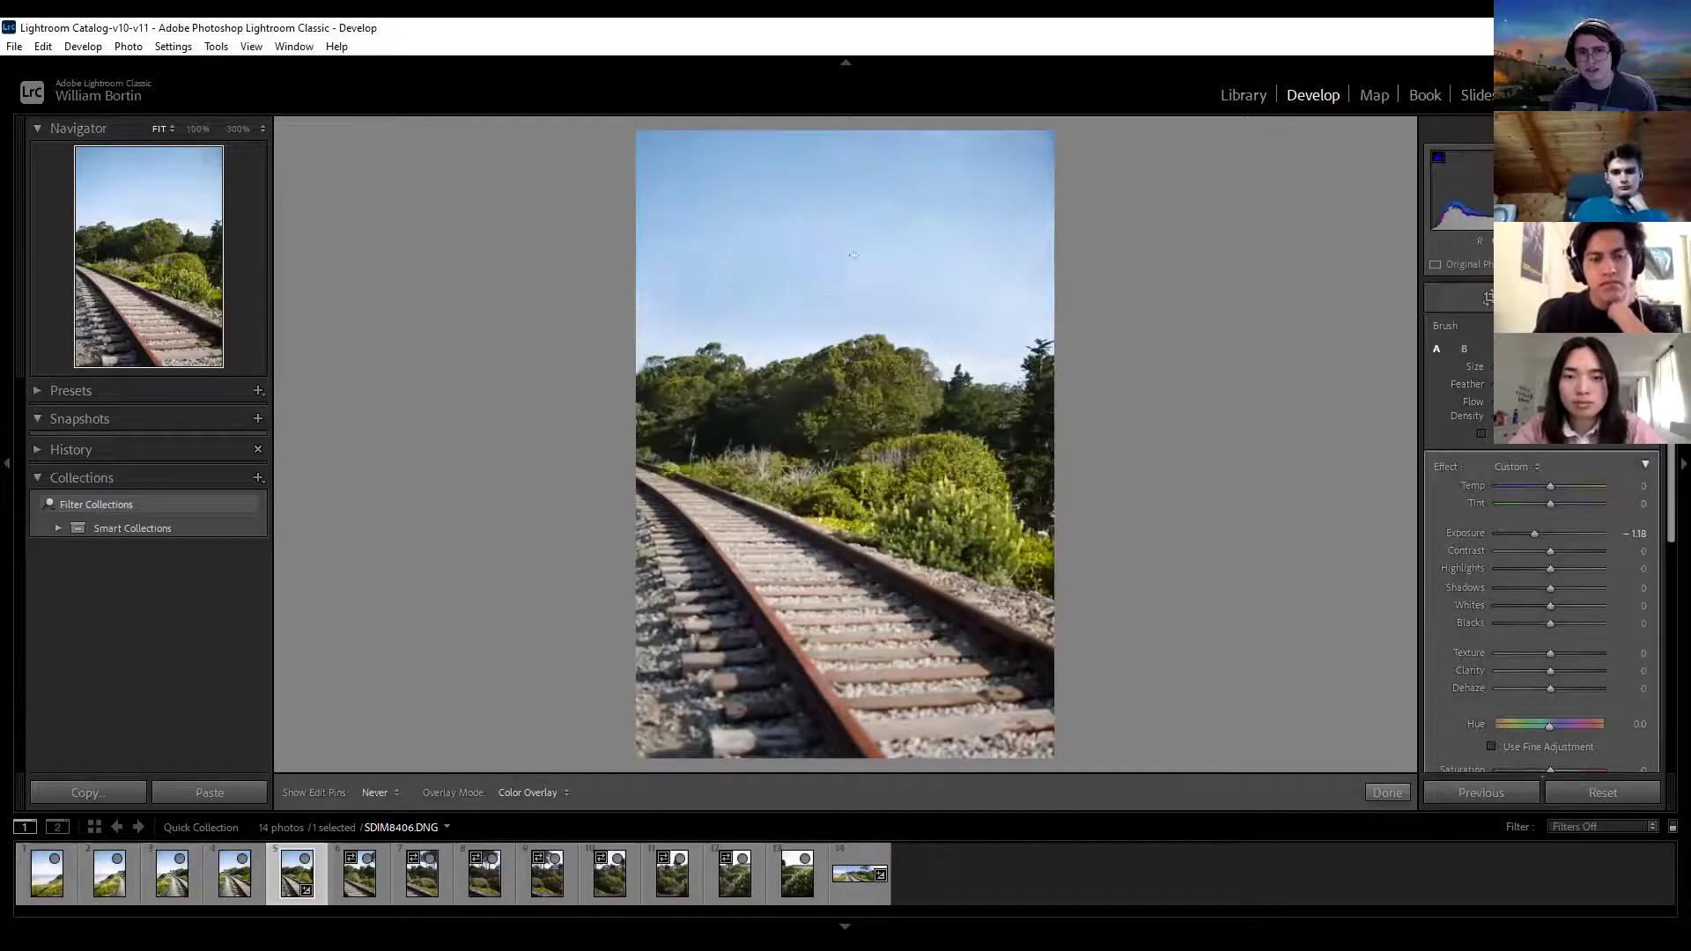
key("shift+w")
key("h")
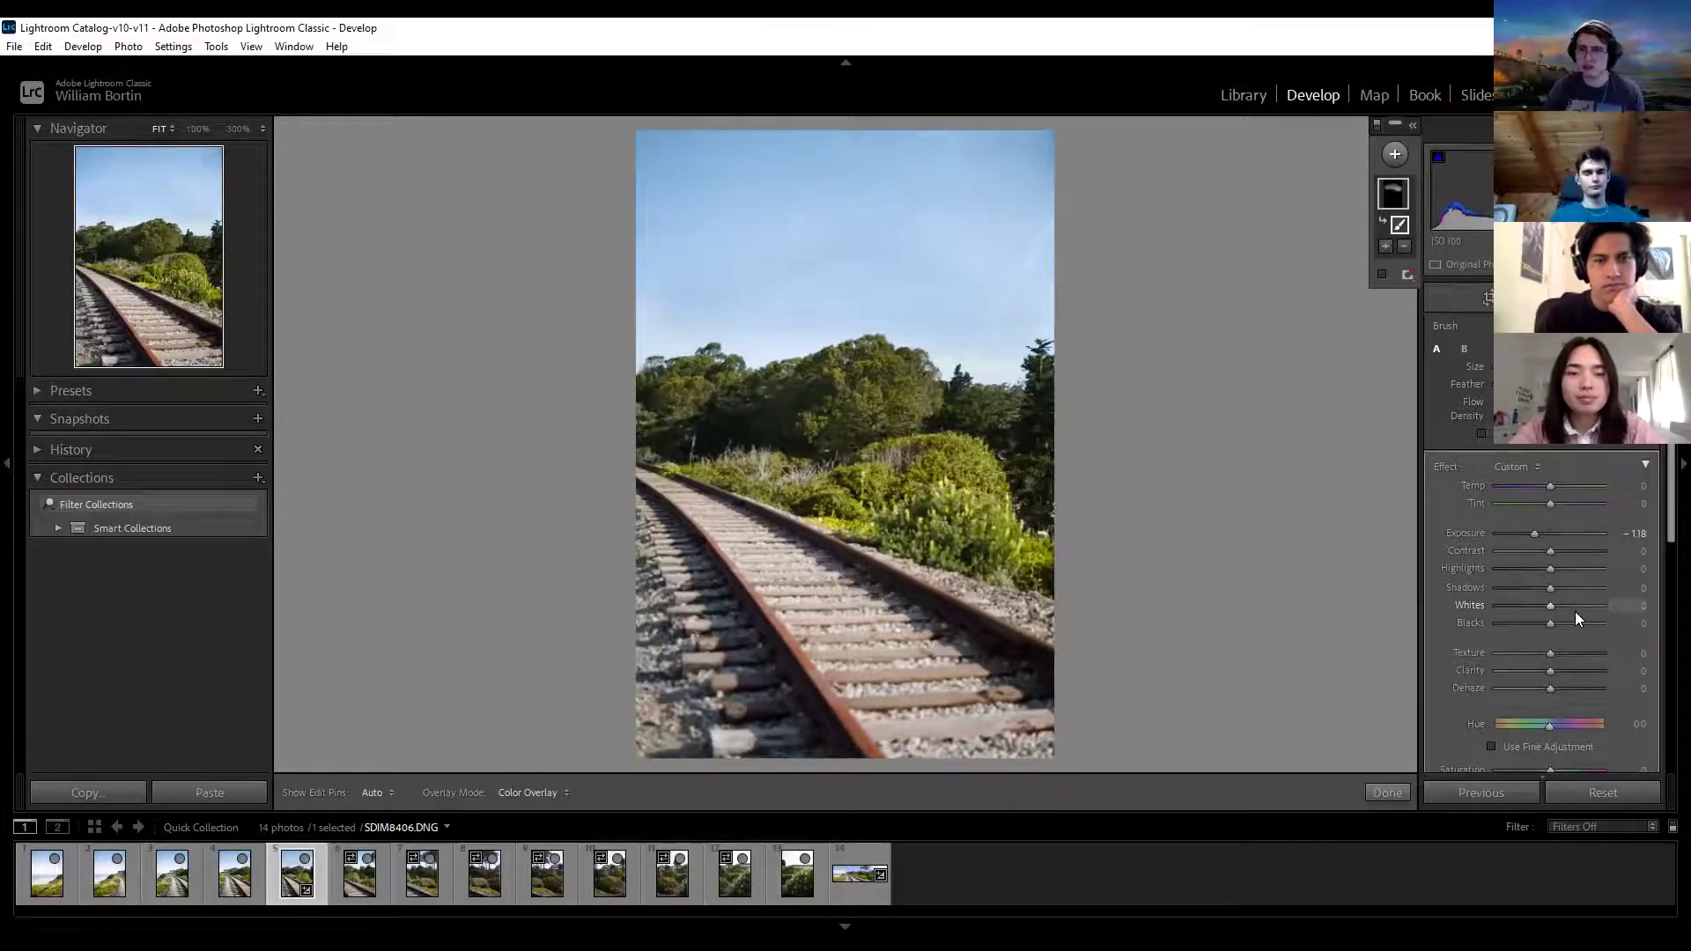
Step: Review the remaining adjustment sliders of the brush mask and reset all edits on the railway photo
scroll(1591, 668, "down", 4)
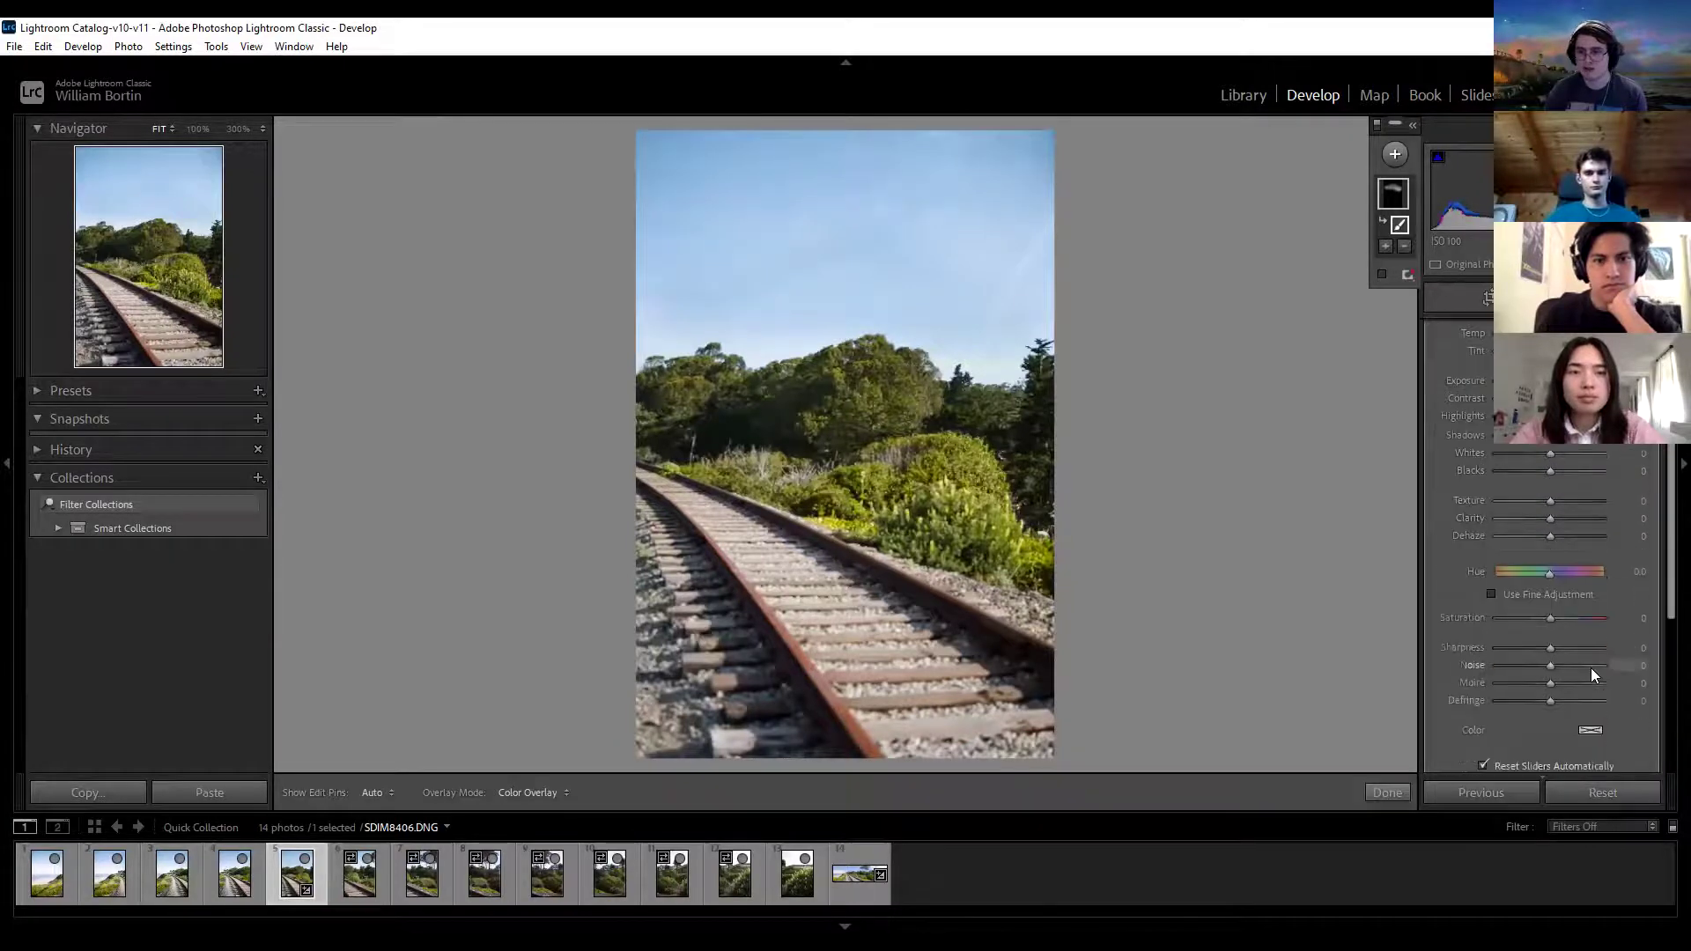
scroll(1571, 704, "up", 3)
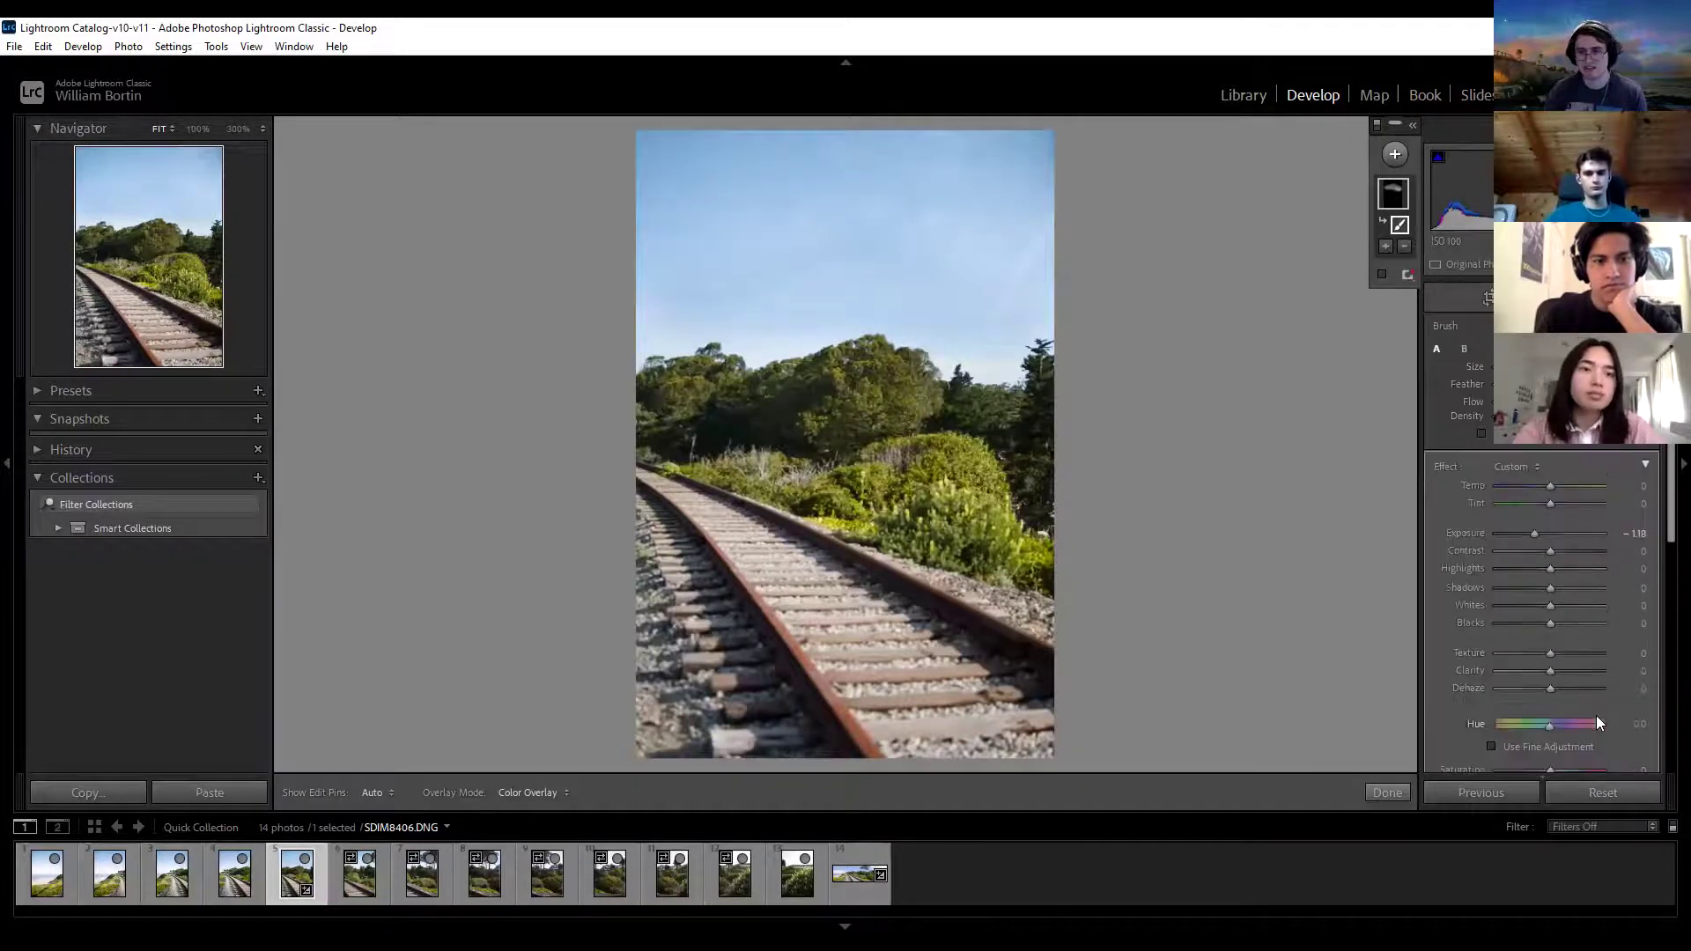
scroll(1617, 643, "up", 1)
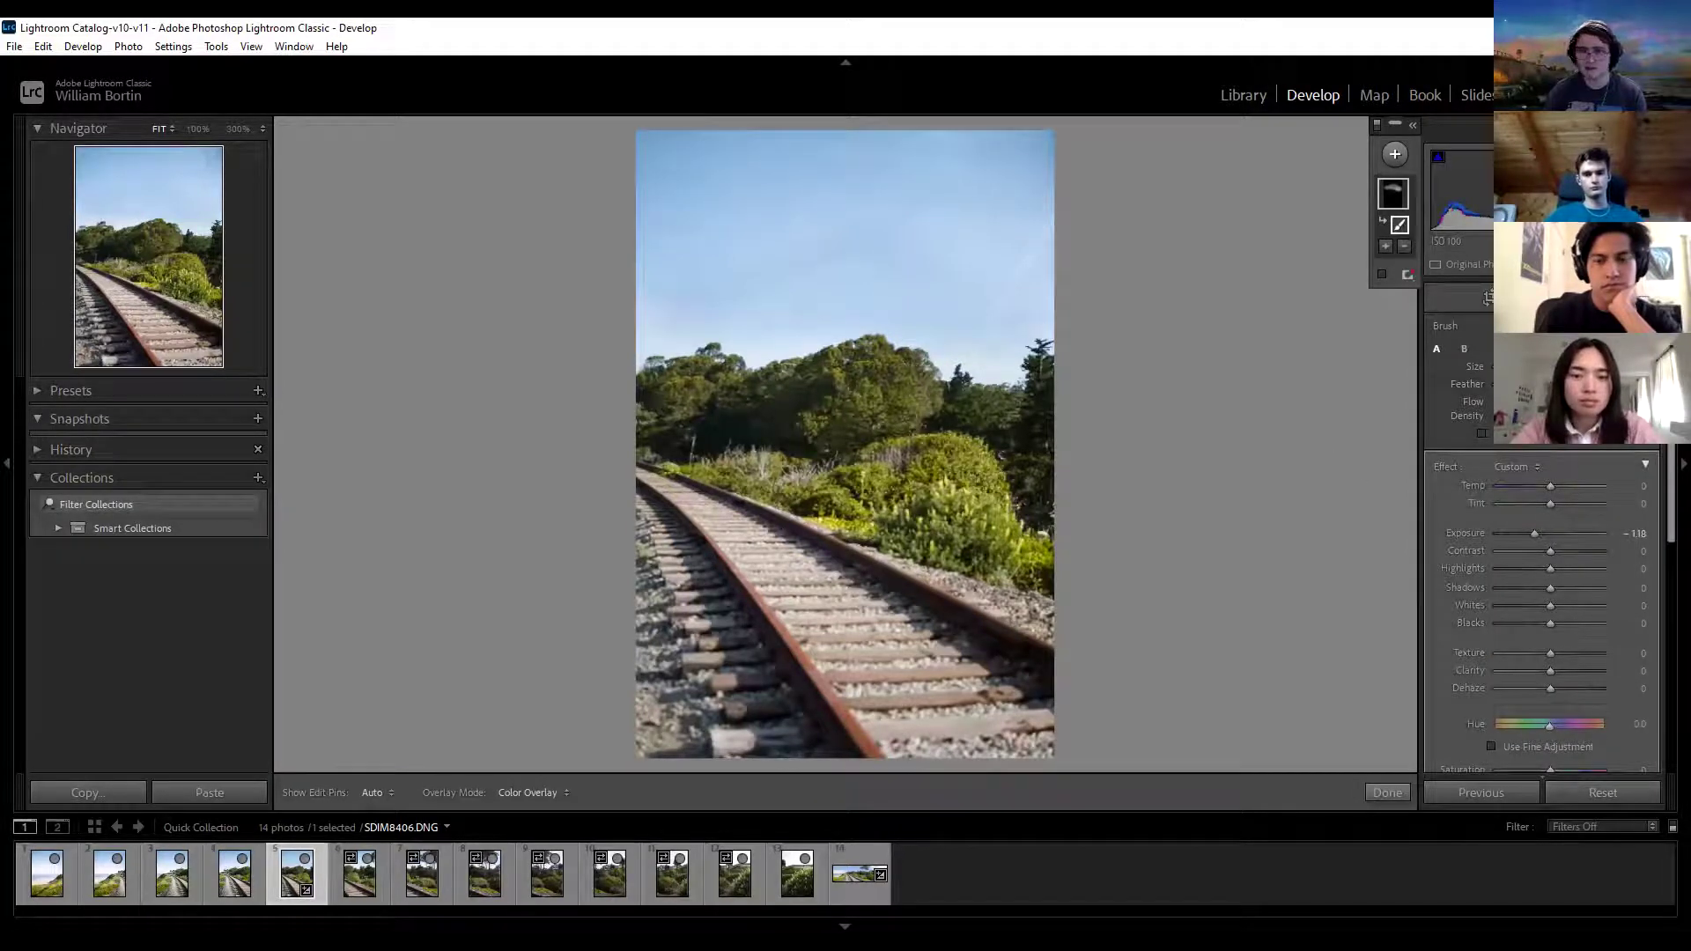
left_click(1615, 798)
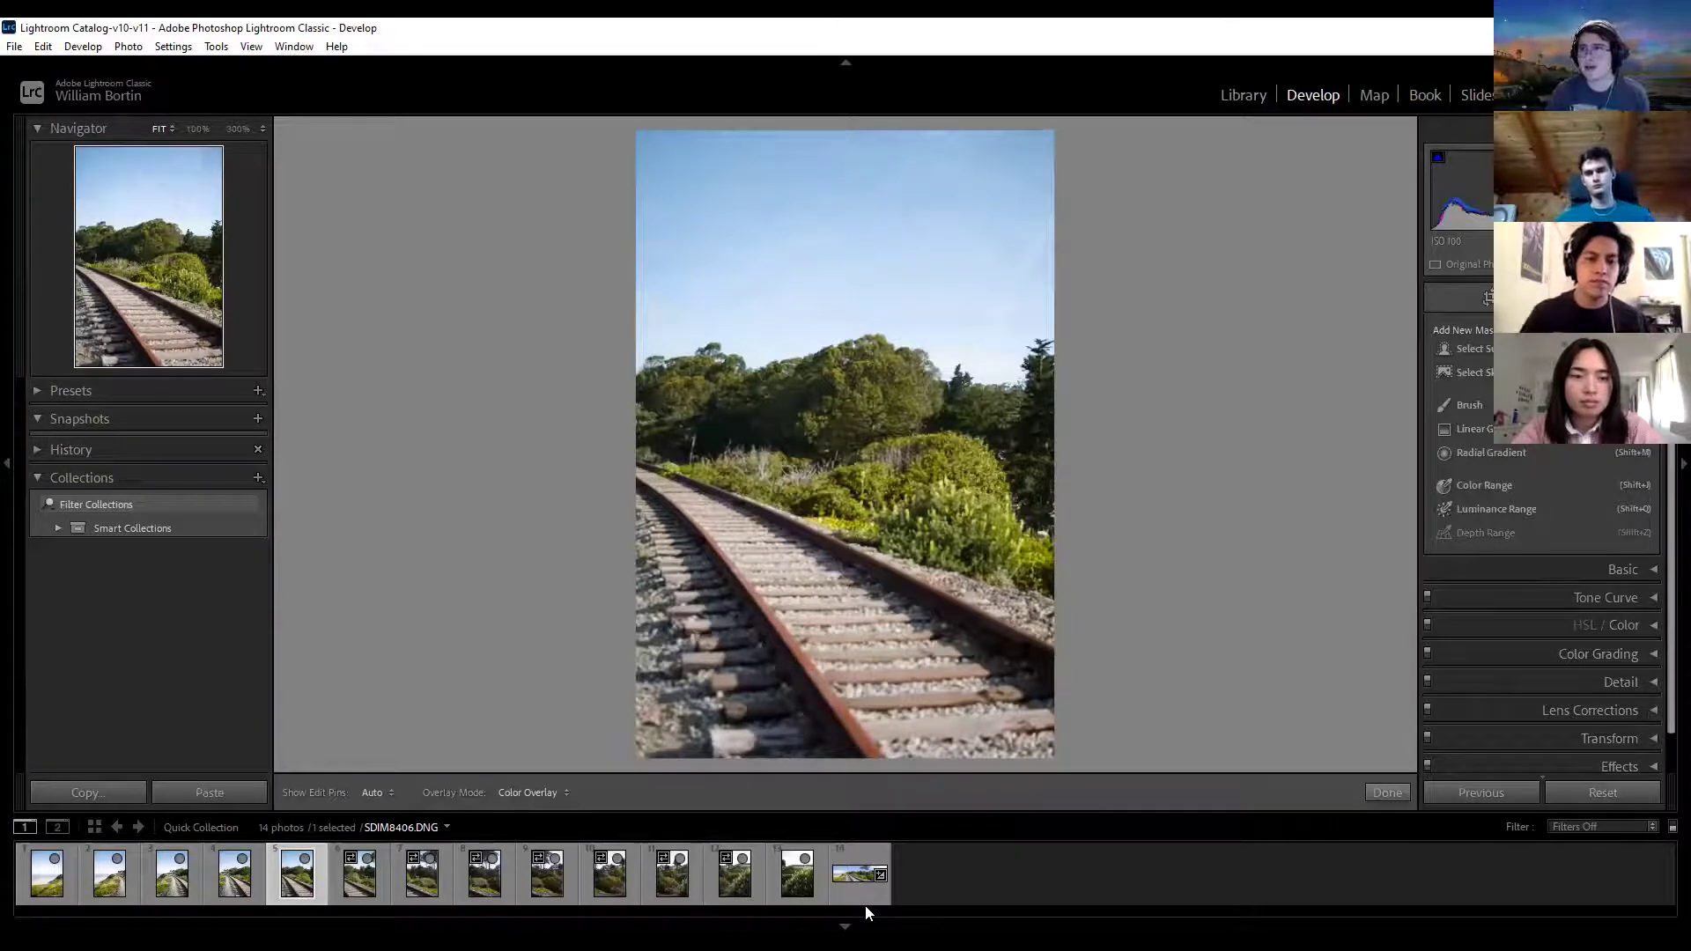
Step: Browse the first five filmstrip photos, from the beach view to the railway tracks
left_click(23, 886)
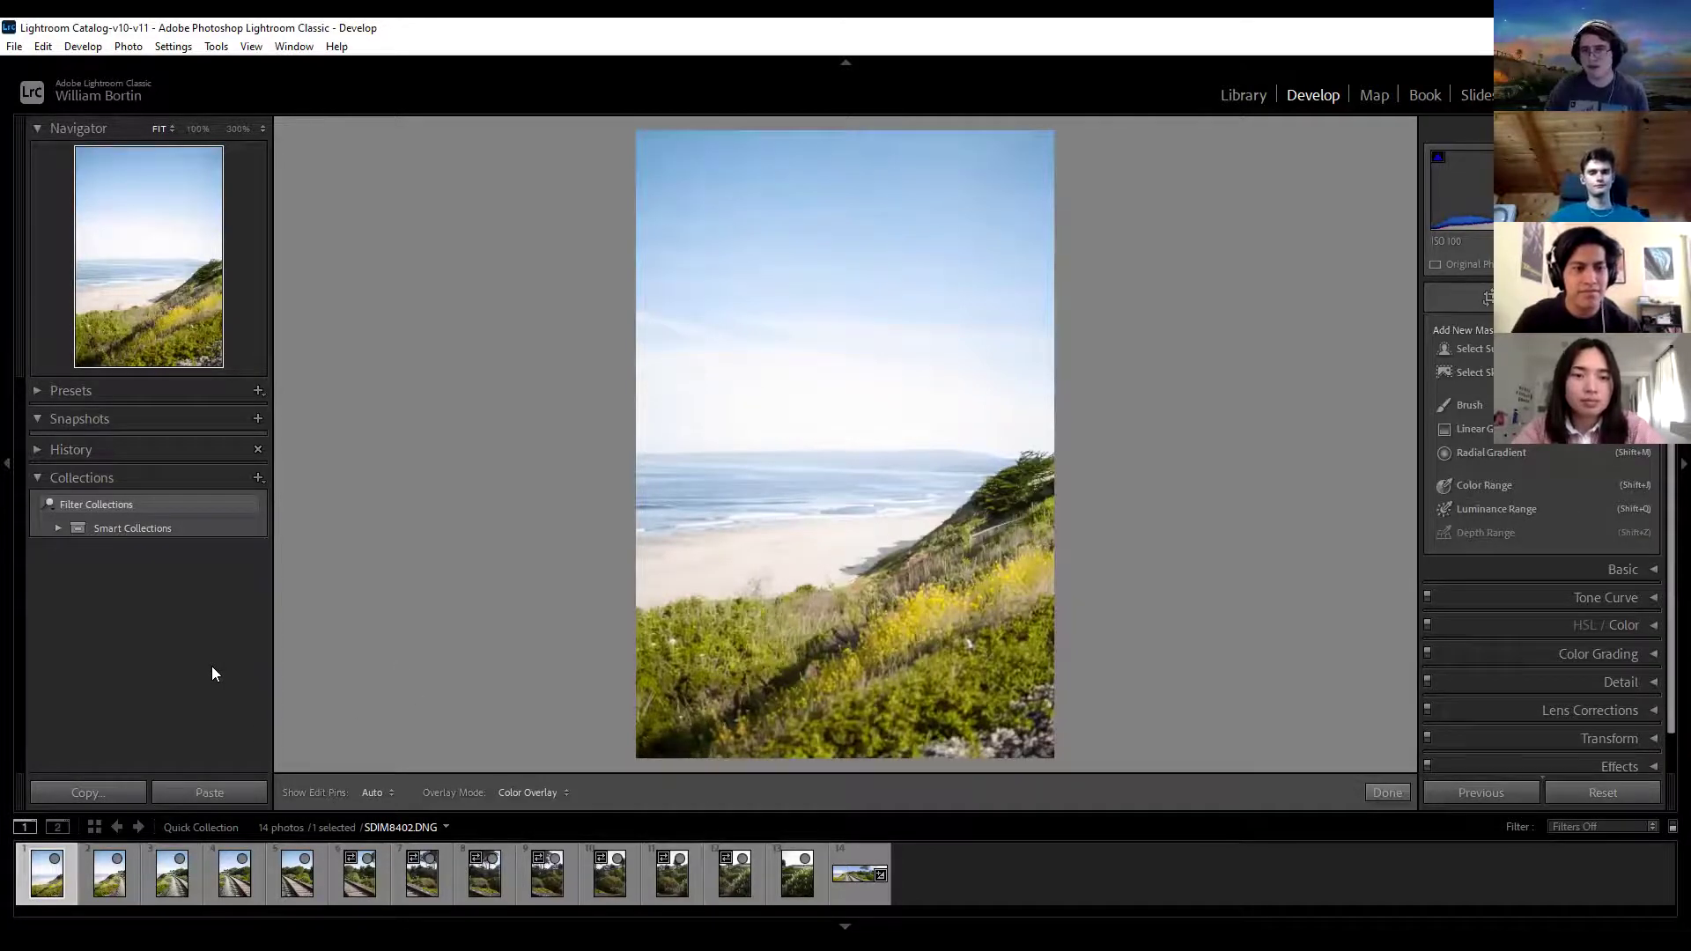
left_click(102, 891)
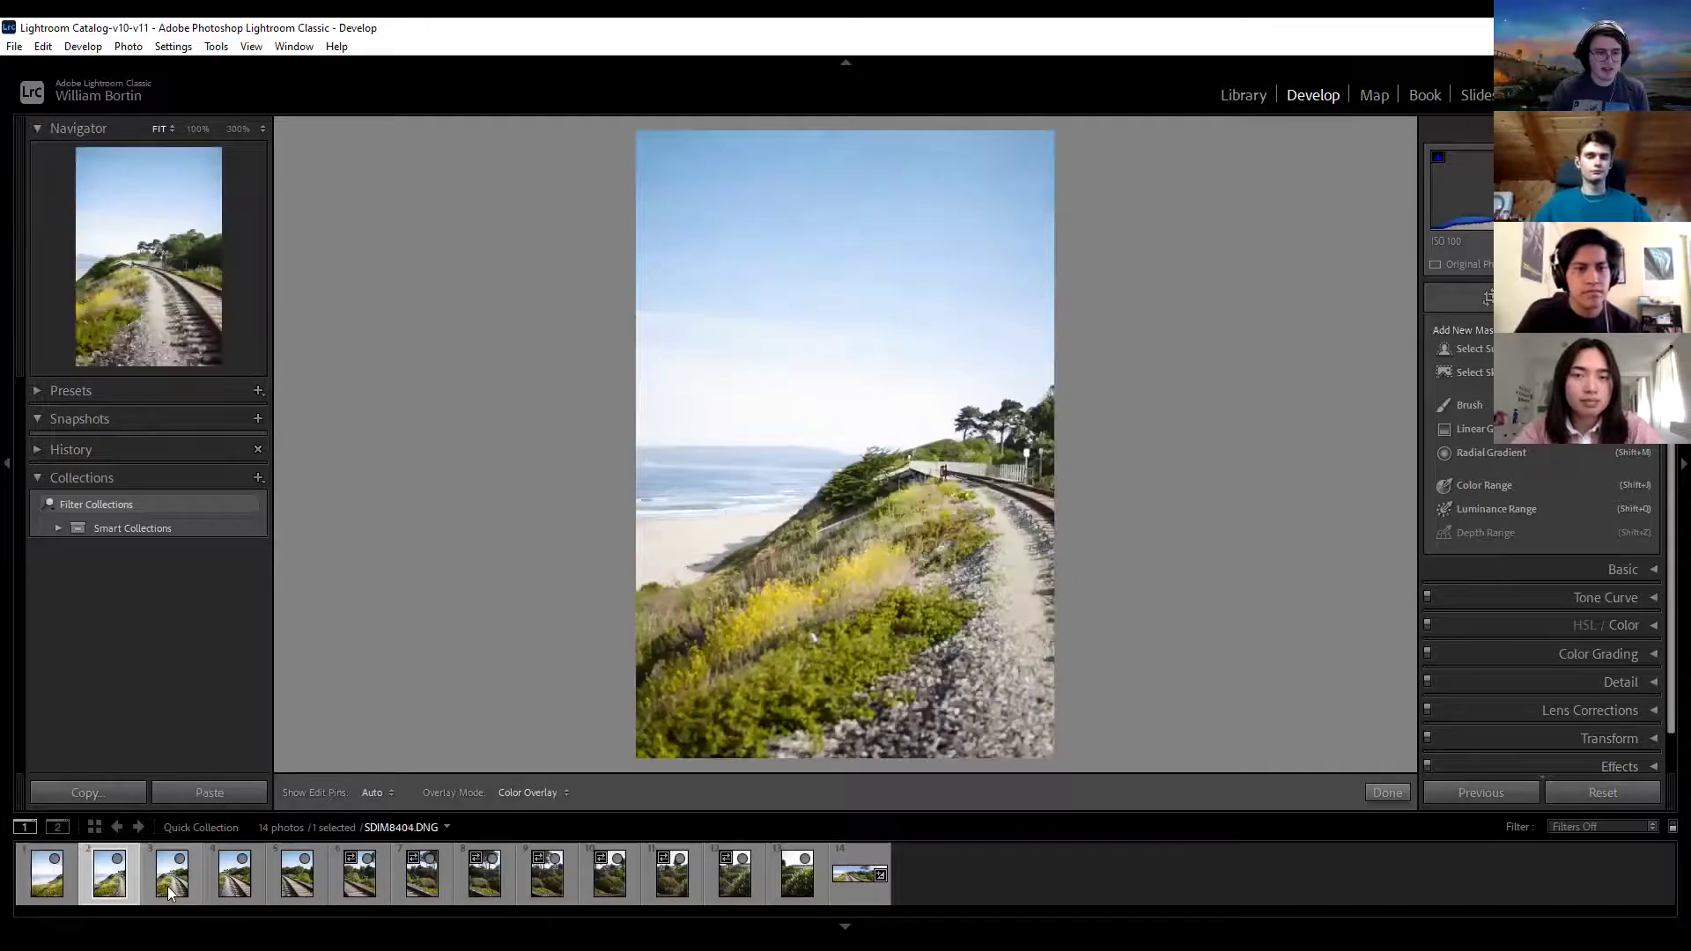
left_click(169, 886)
left_click(116, 879)
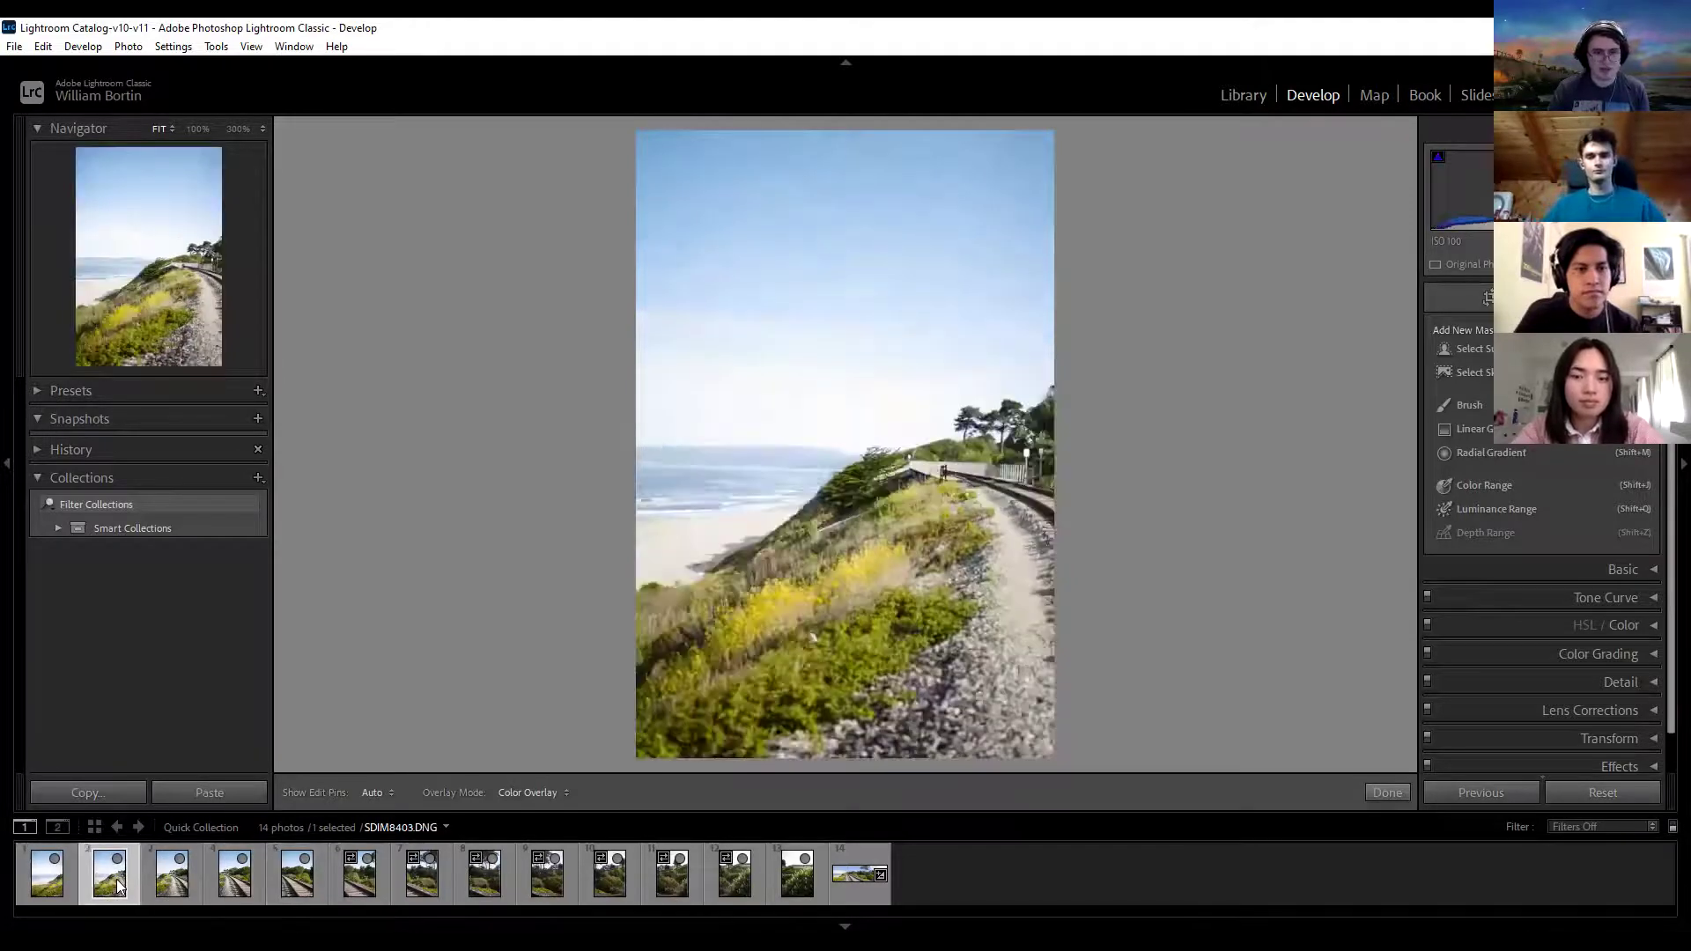
key("Right")
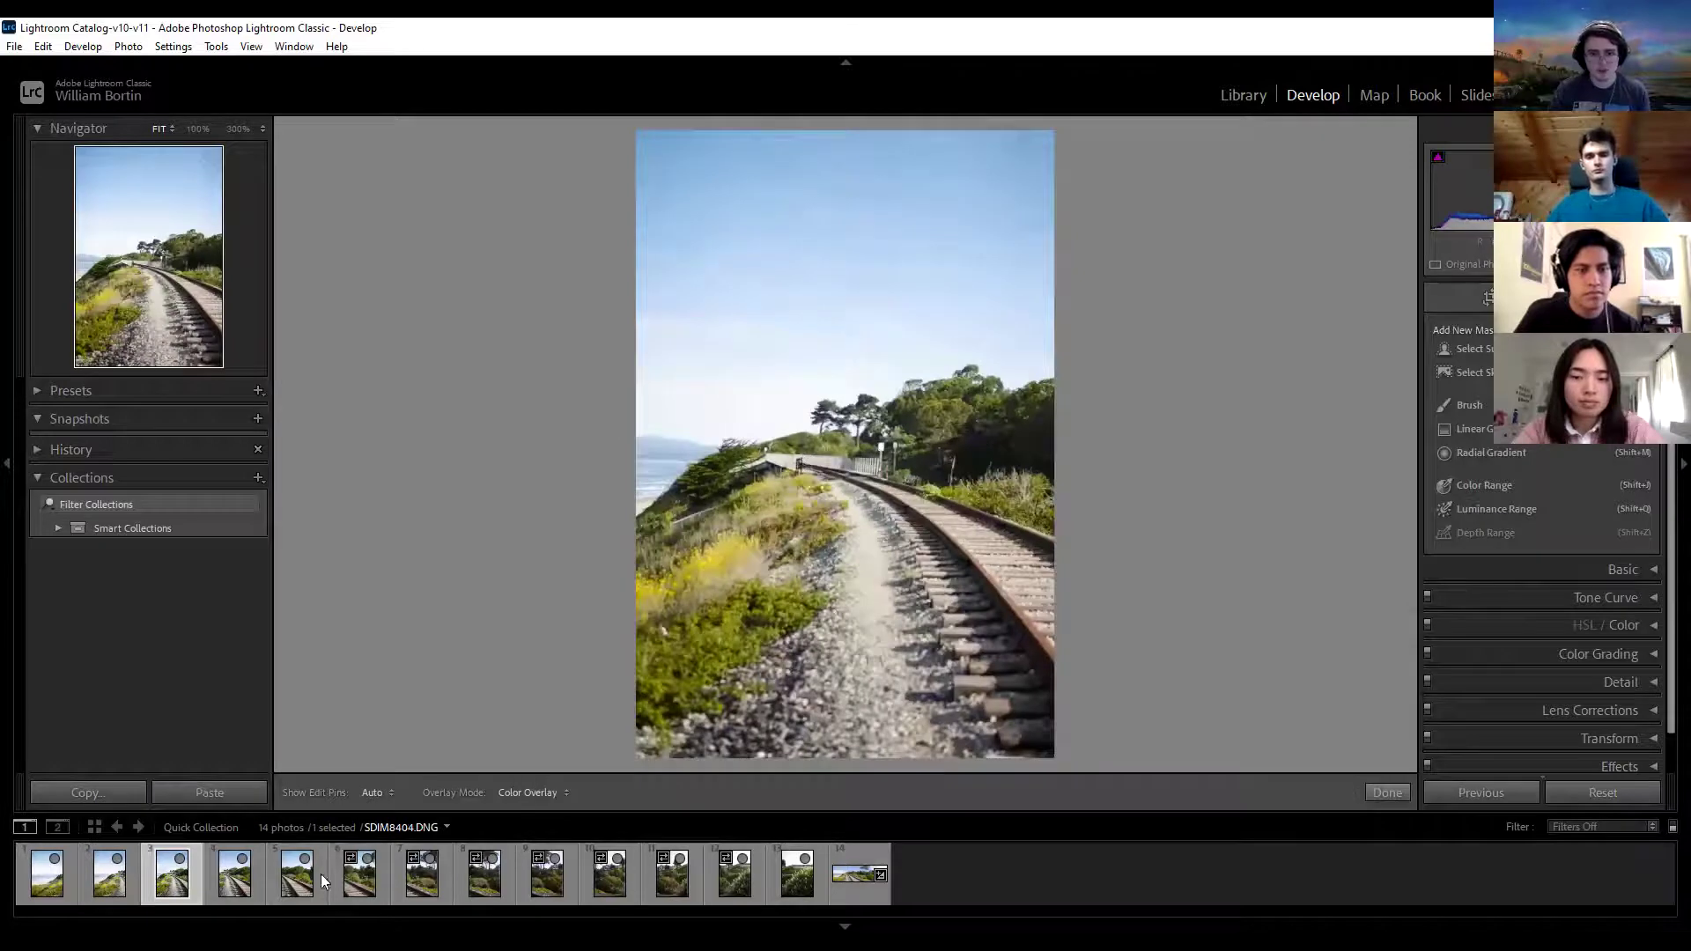
left_click(245, 888)
left_click(300, 889)
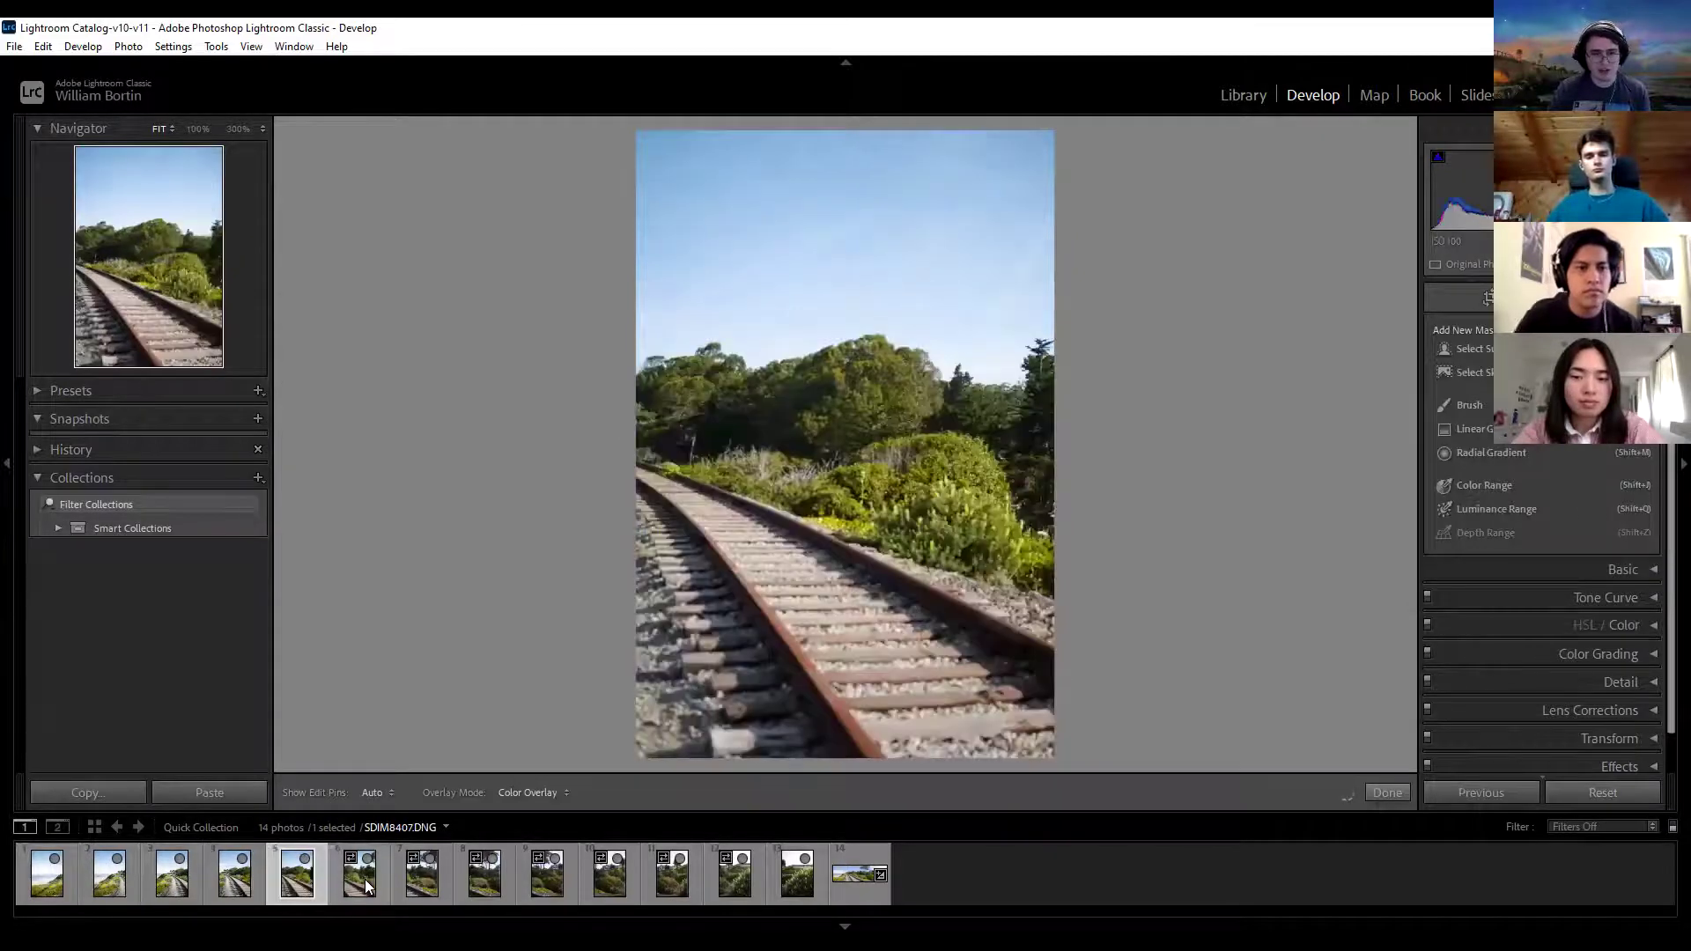
Step: Browse the remaining single photos of the series, from the sixth to the thirteenth in the filmstrip
left_click(363, 881)
left_click(435, 886)
left_click(475, 885)
left_click(545, 888)
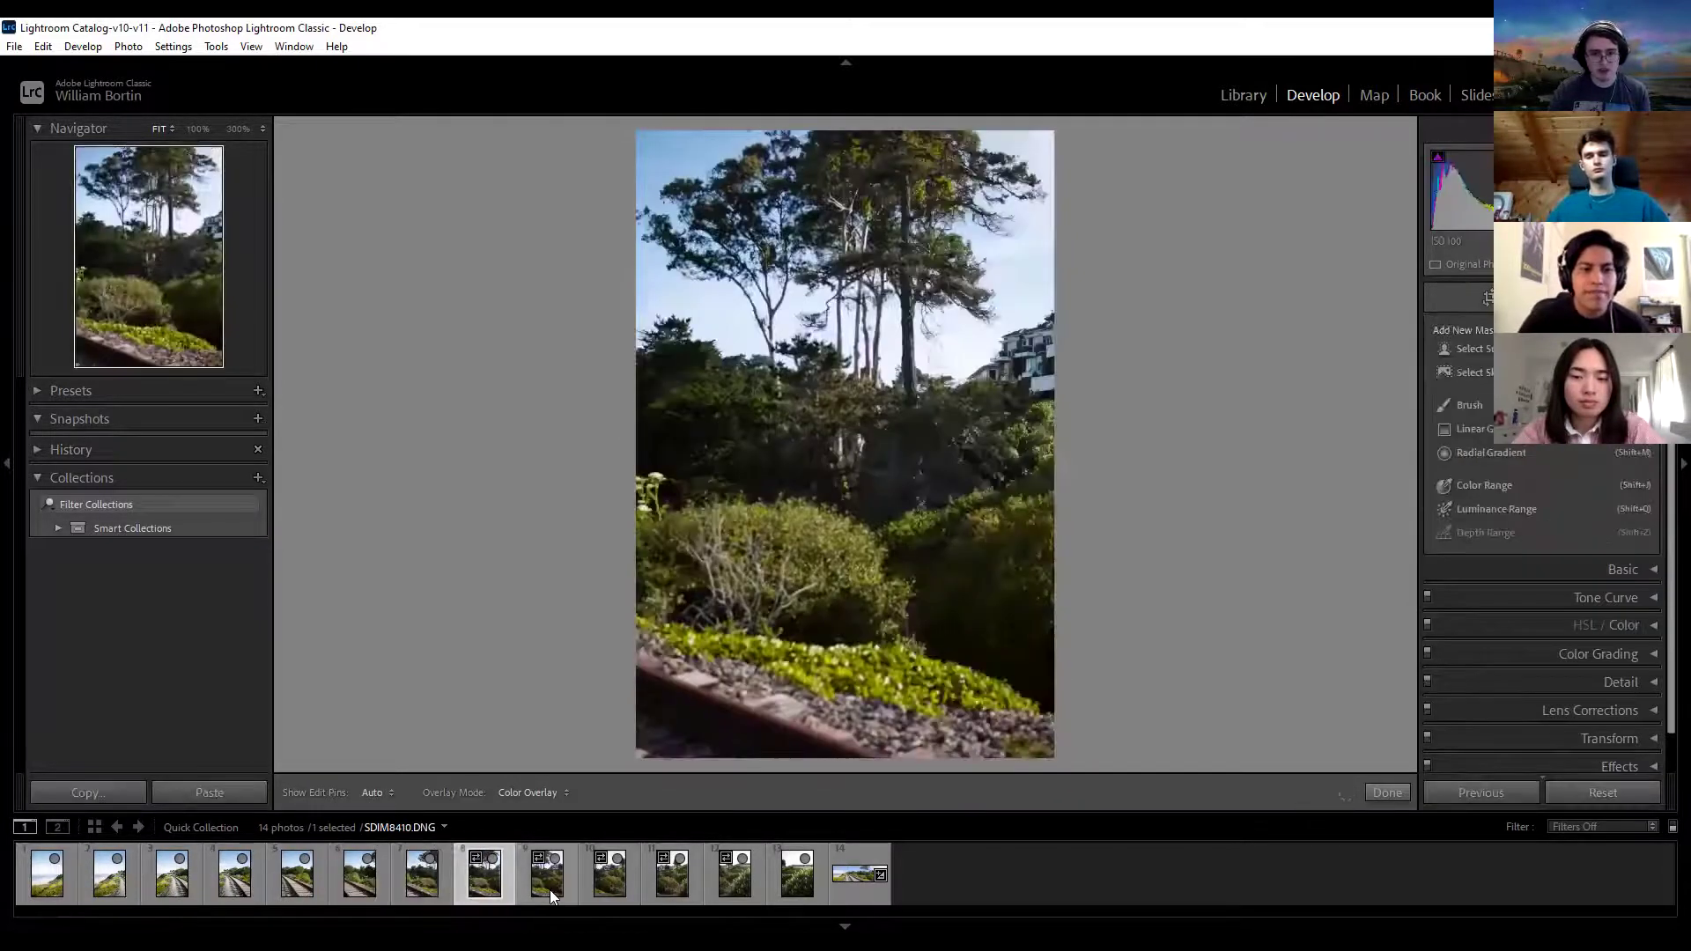
left_click(610, 889)
left_click(669, 886)
left_click(733, 888)
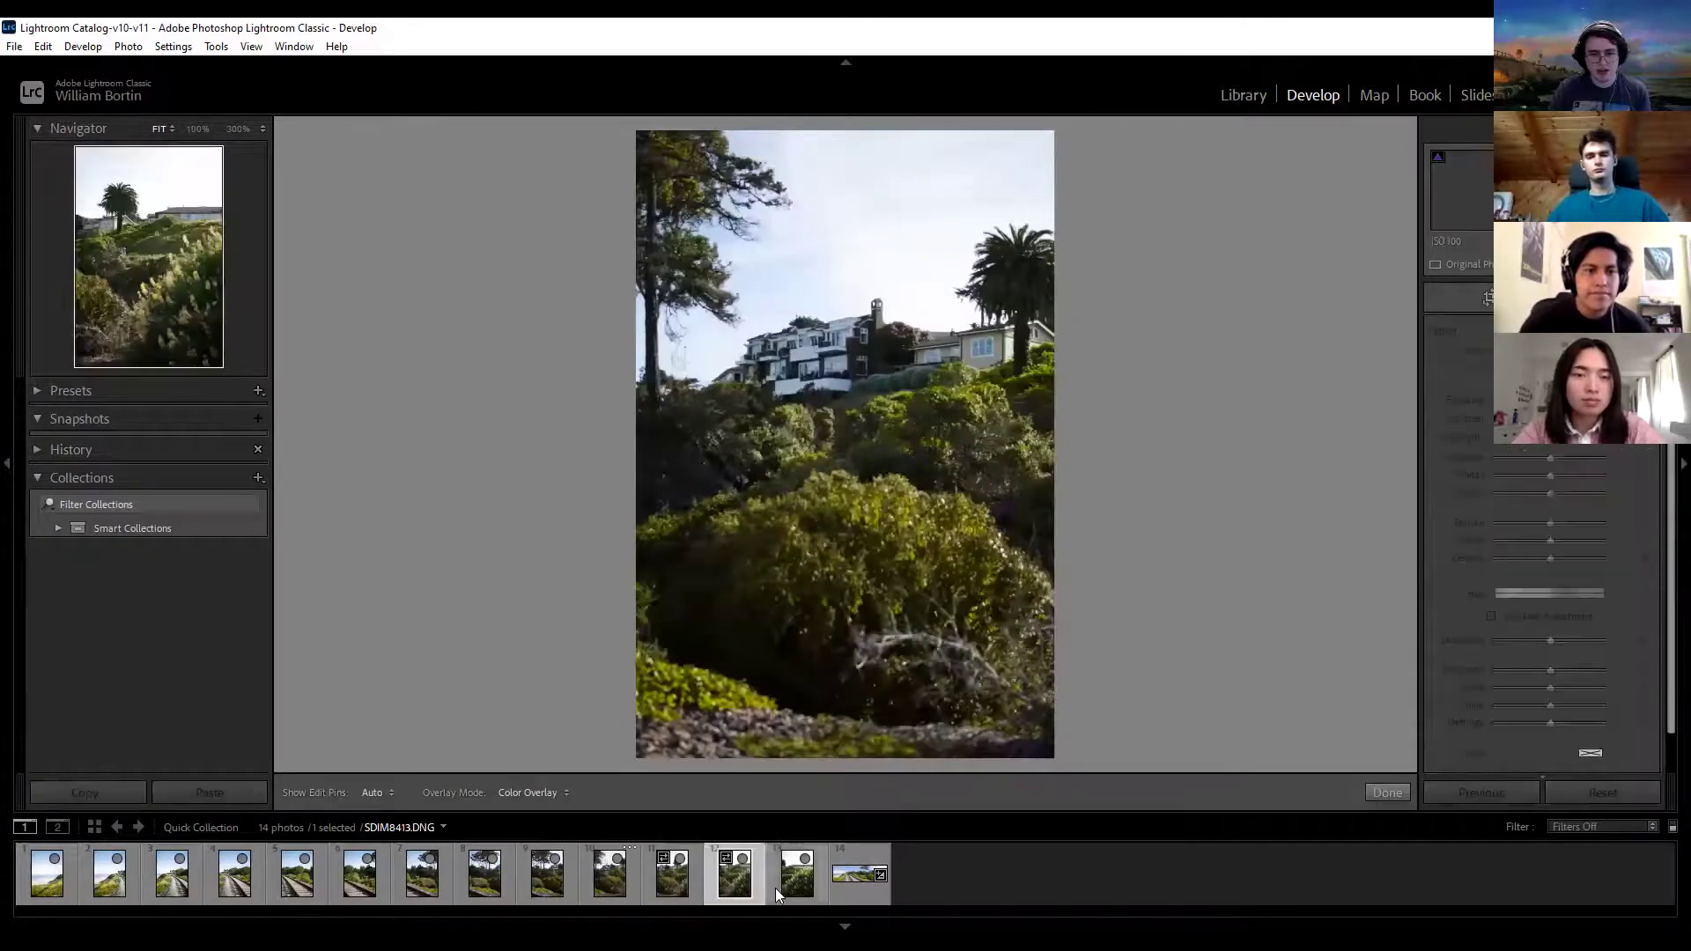
left_click(797, 889)
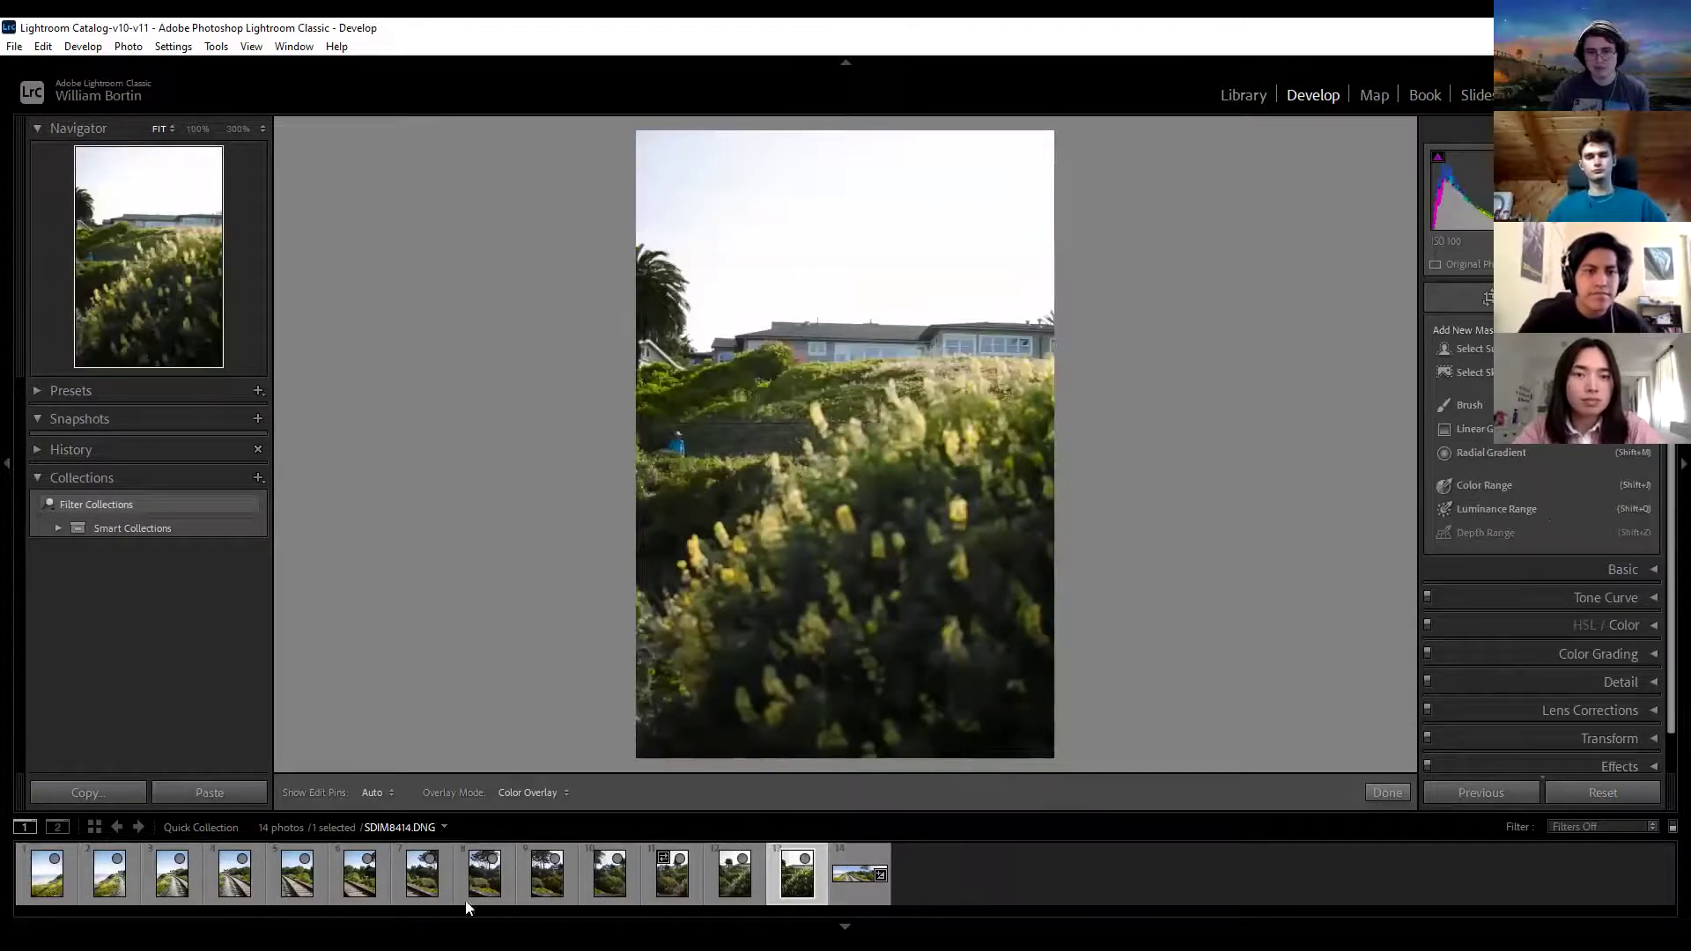
Step: Select the first thirteen filmstrip photos and open a Panorama photo merge preview of them
left_click(72, 883)
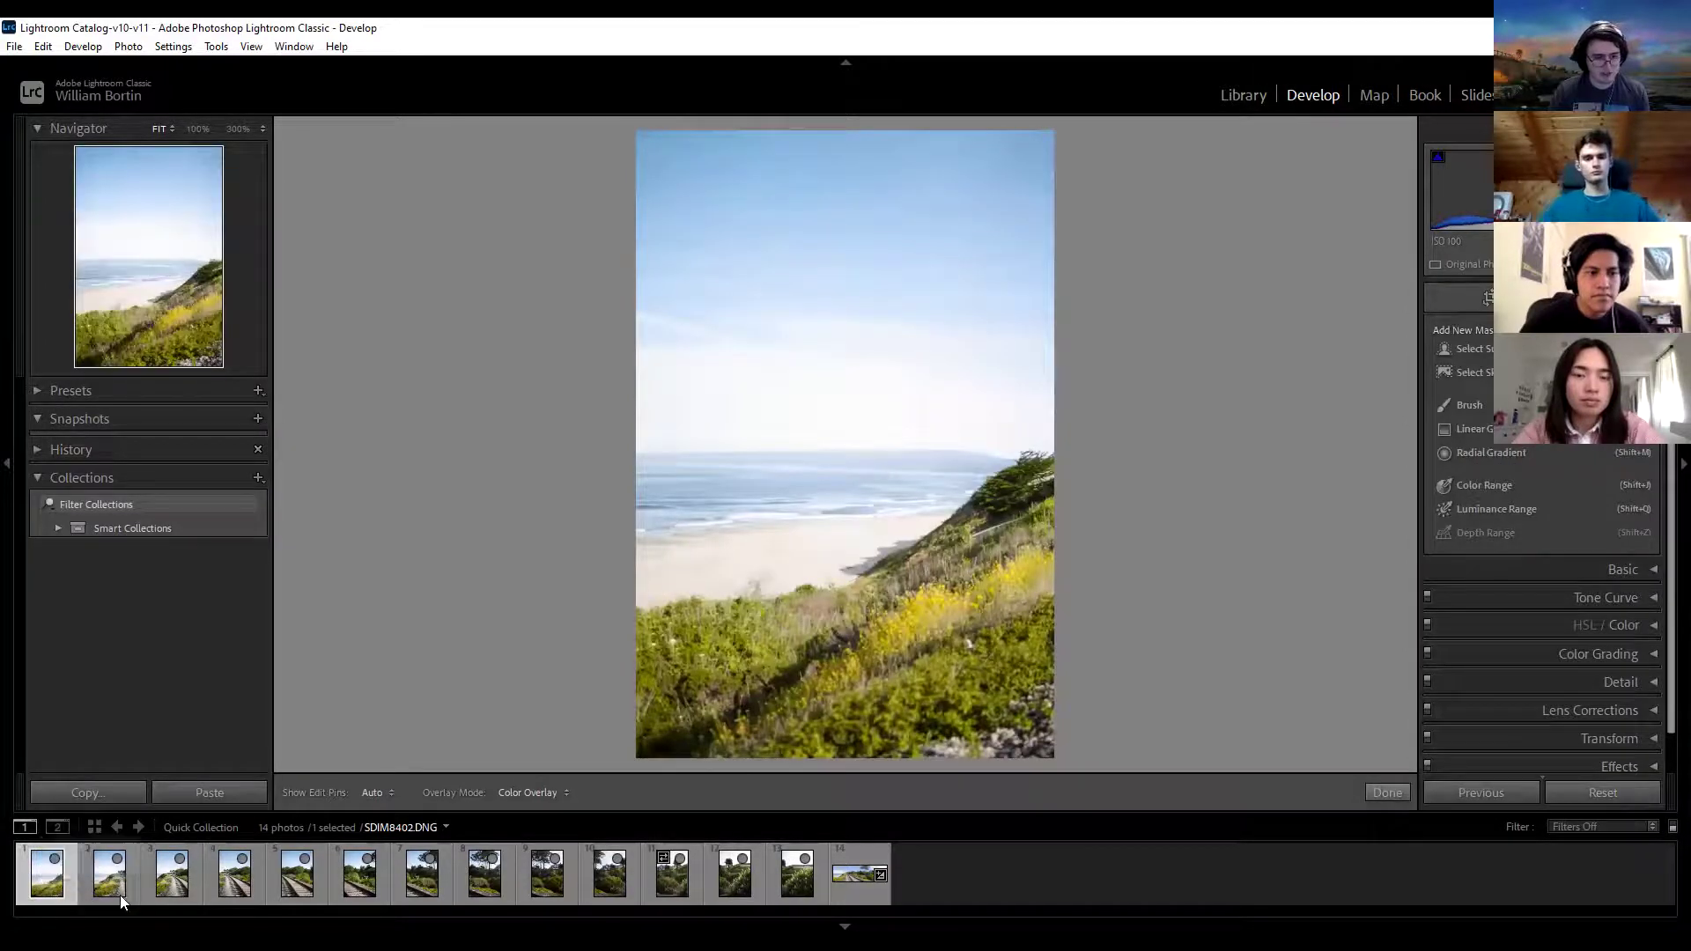
left_click(186, 889, "shift")
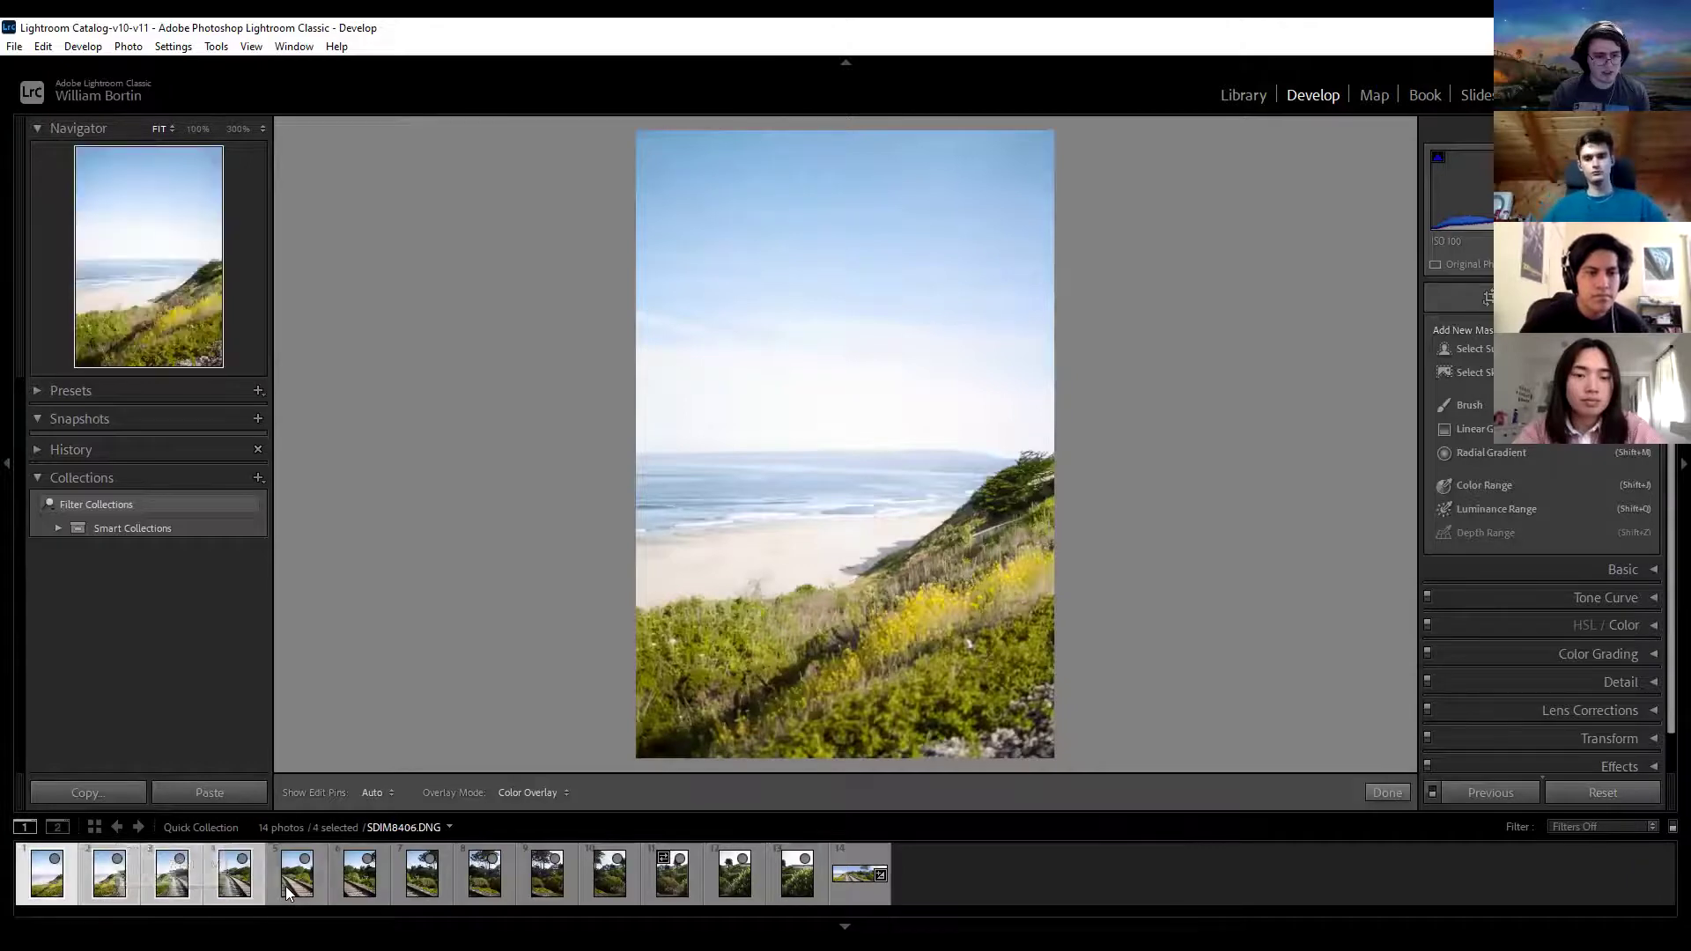
left_click(798, 875, "shift")
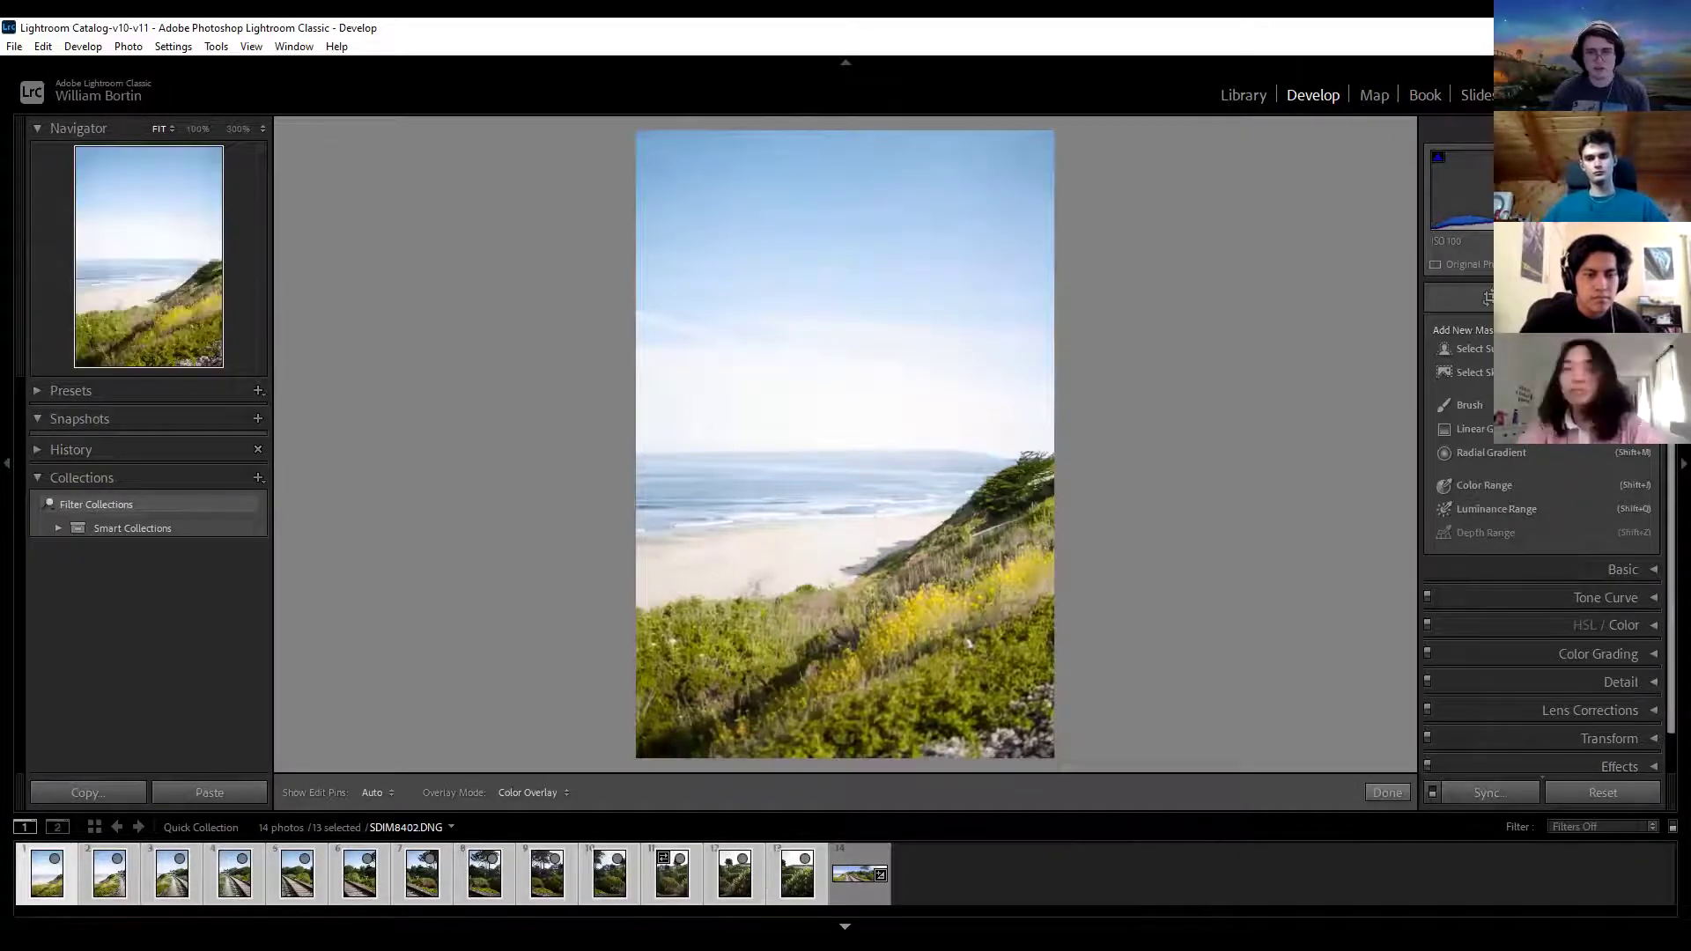
right_click(299, 892)
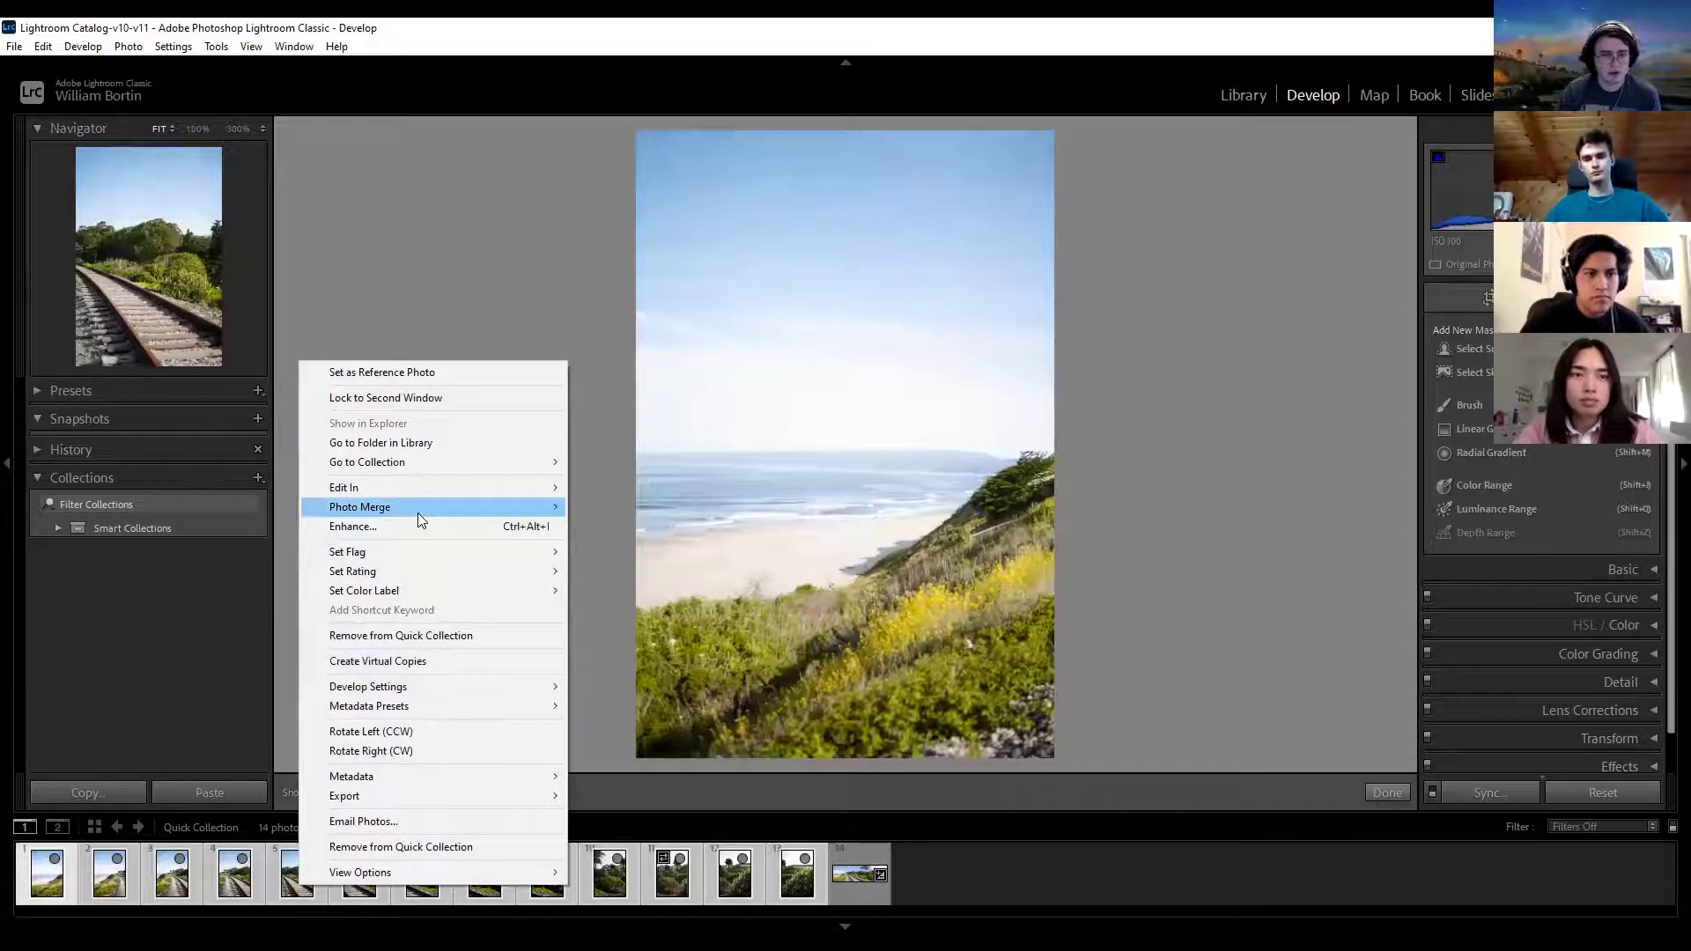
mouse_move(418, 515)
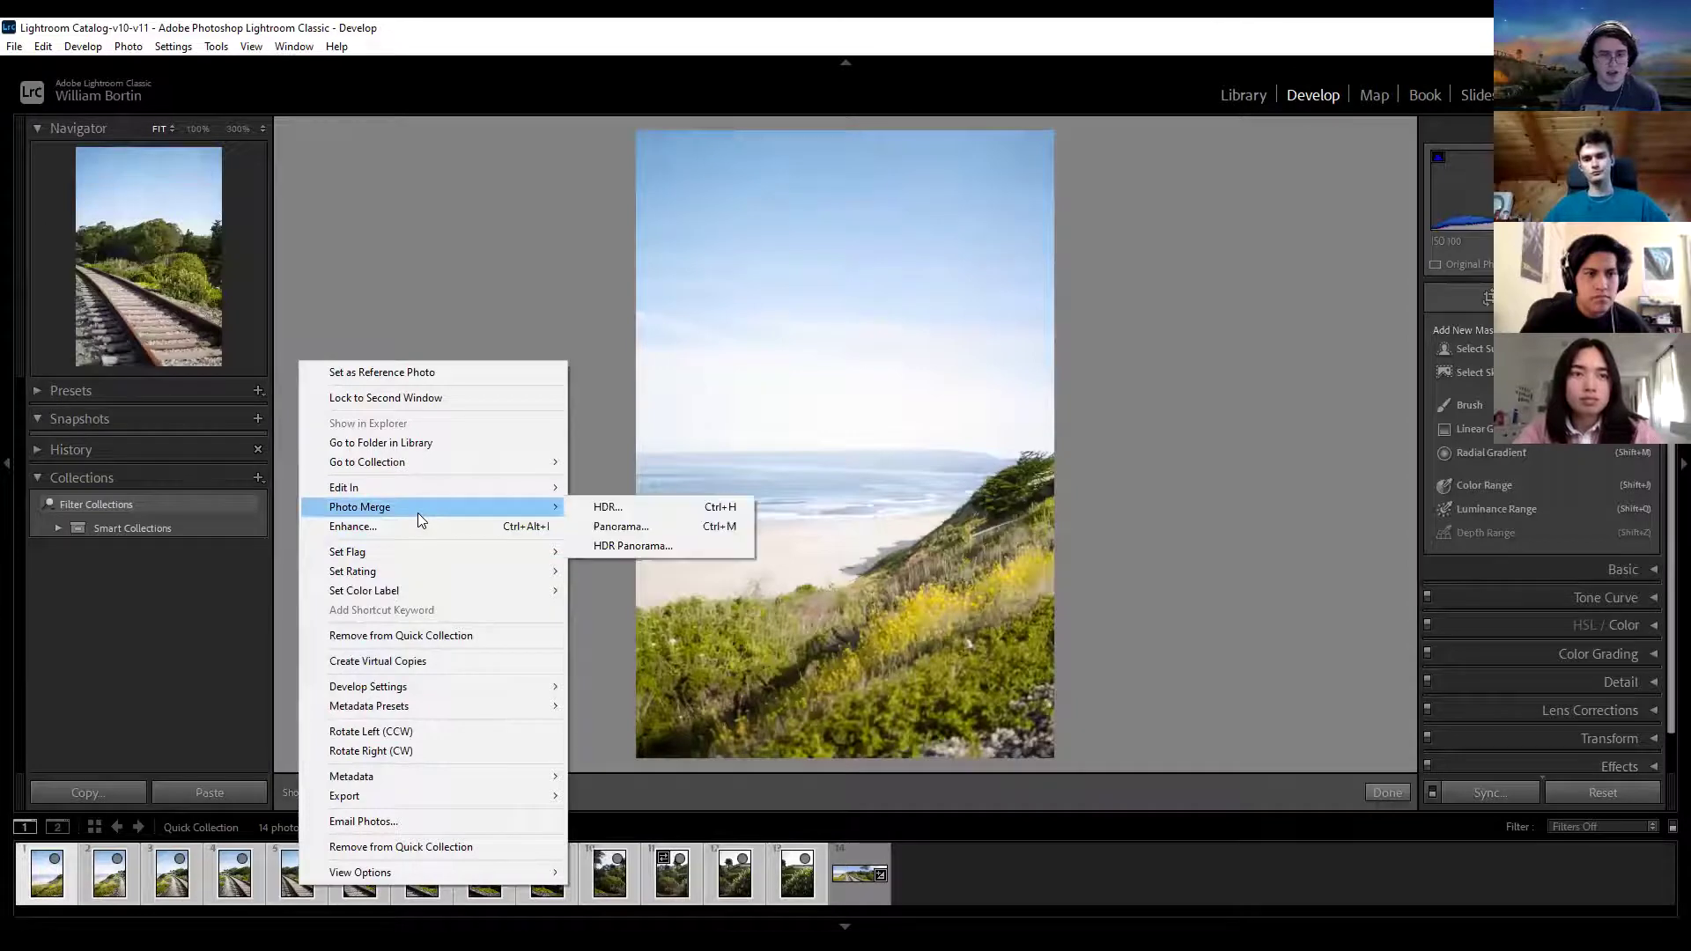
left_click(640, 528)
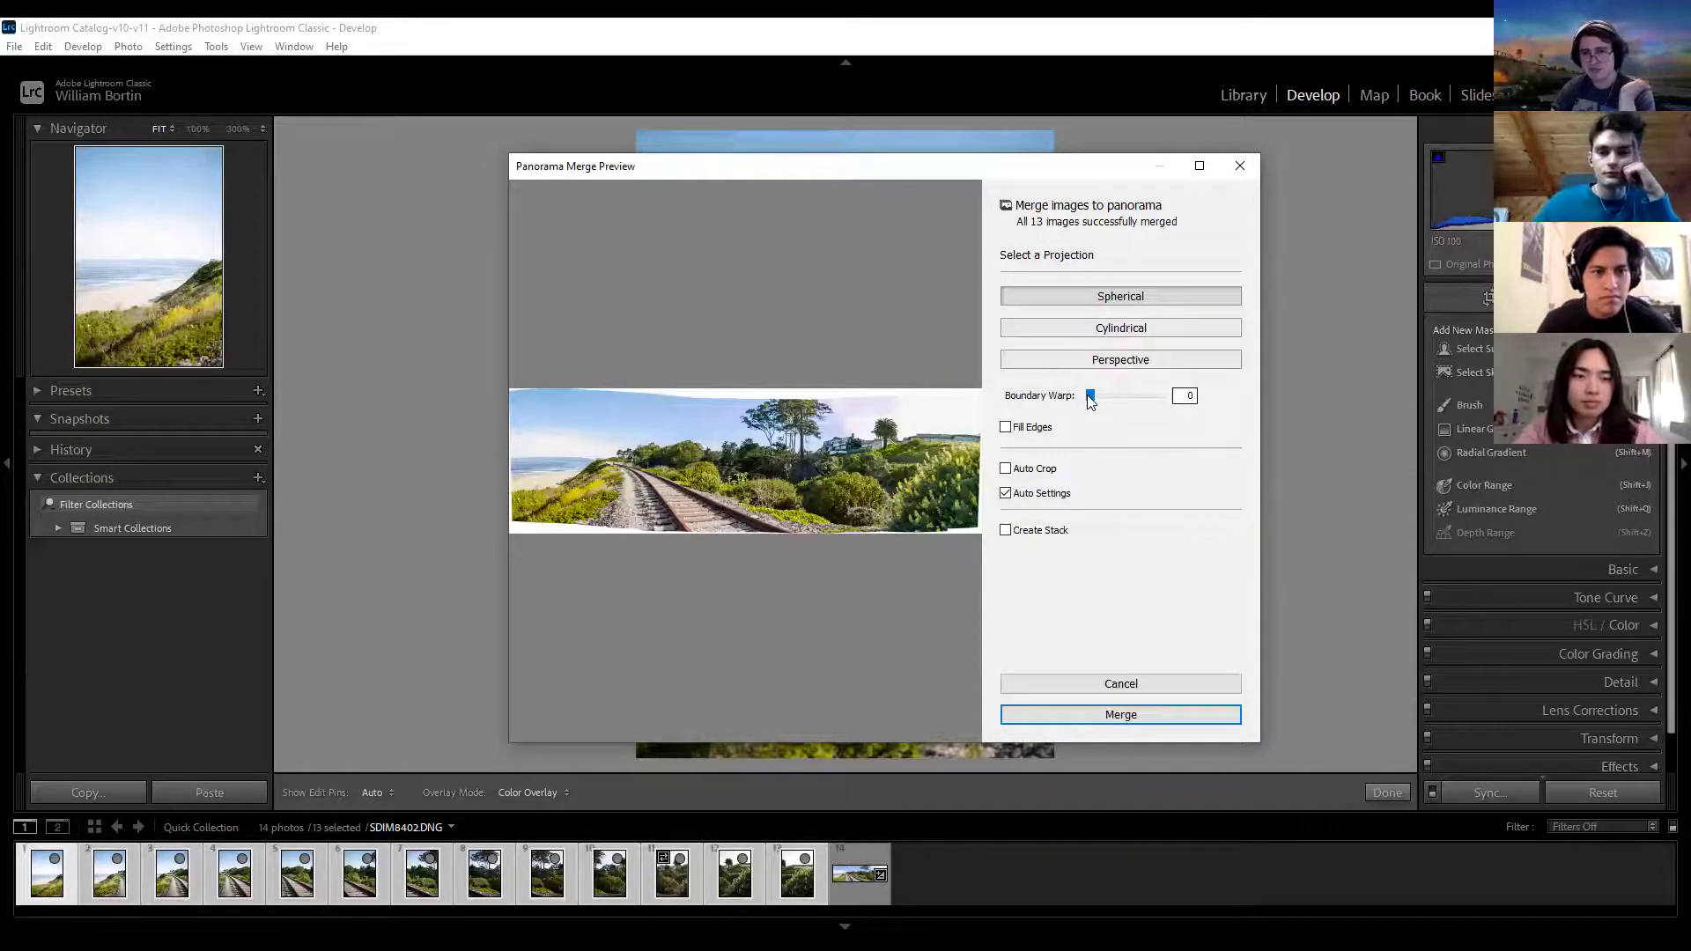
Step: Try Boundary Warp at 100 and return it to 0, and switch Fill Edges on and off to compare the panorama edges
left_click_drag(1090, 396, 1231, 412)
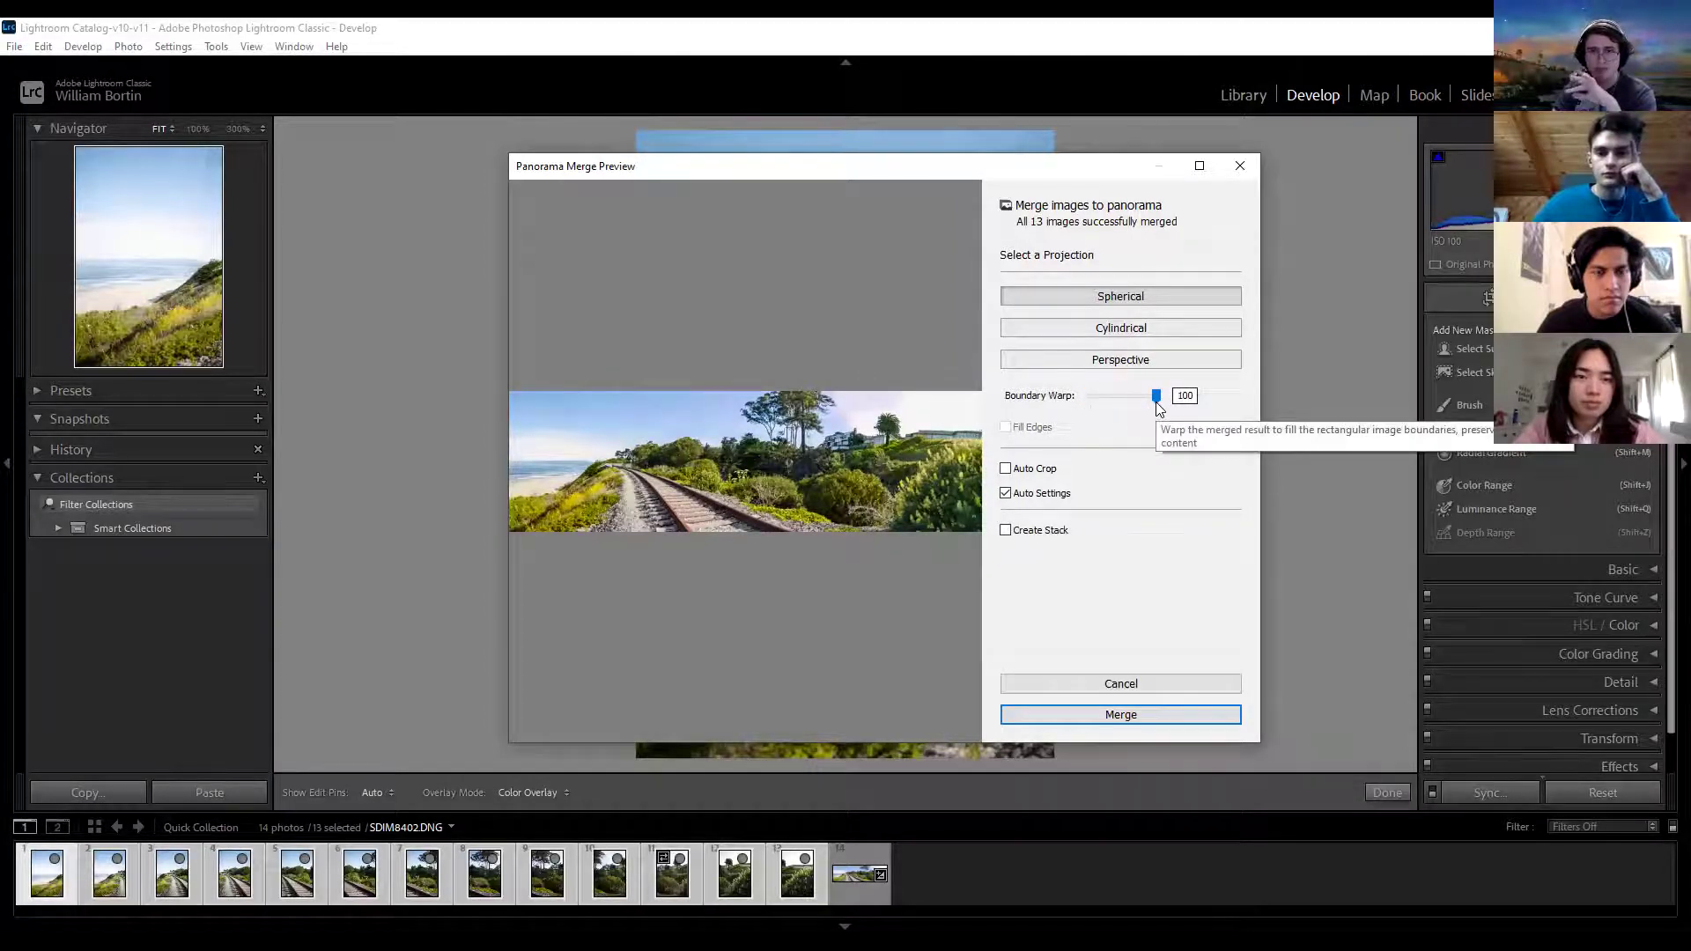
left_click_drag(1157, 396, 1085, 401)
left_click(1006, 428)
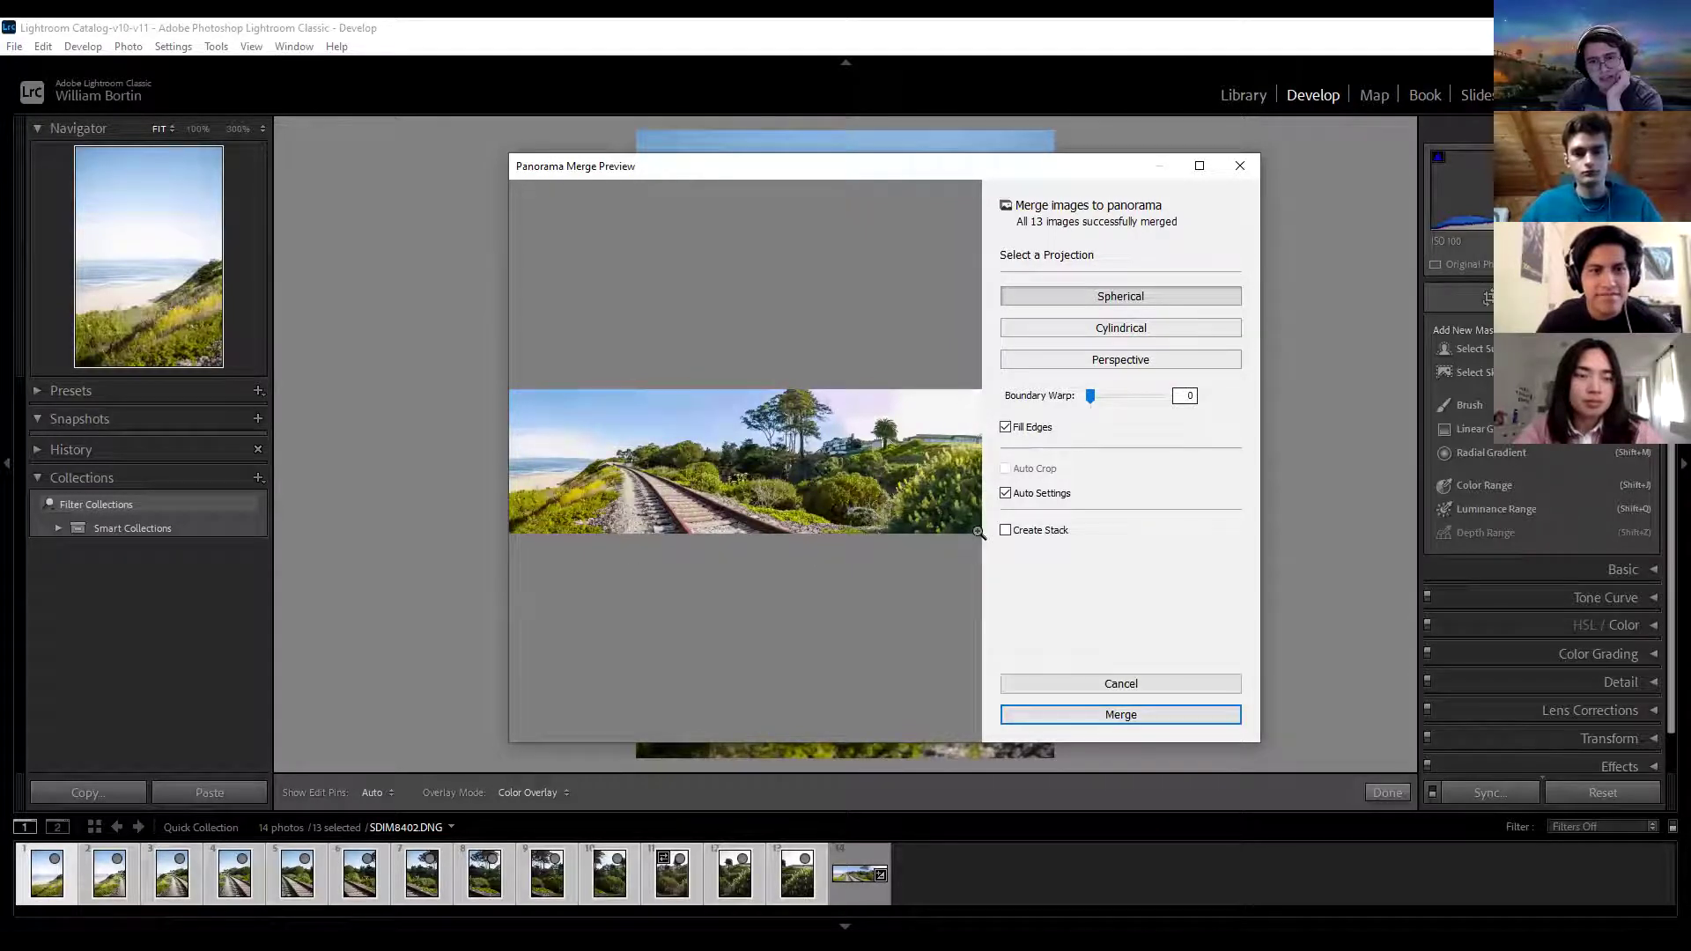
left_click(1004, 428)
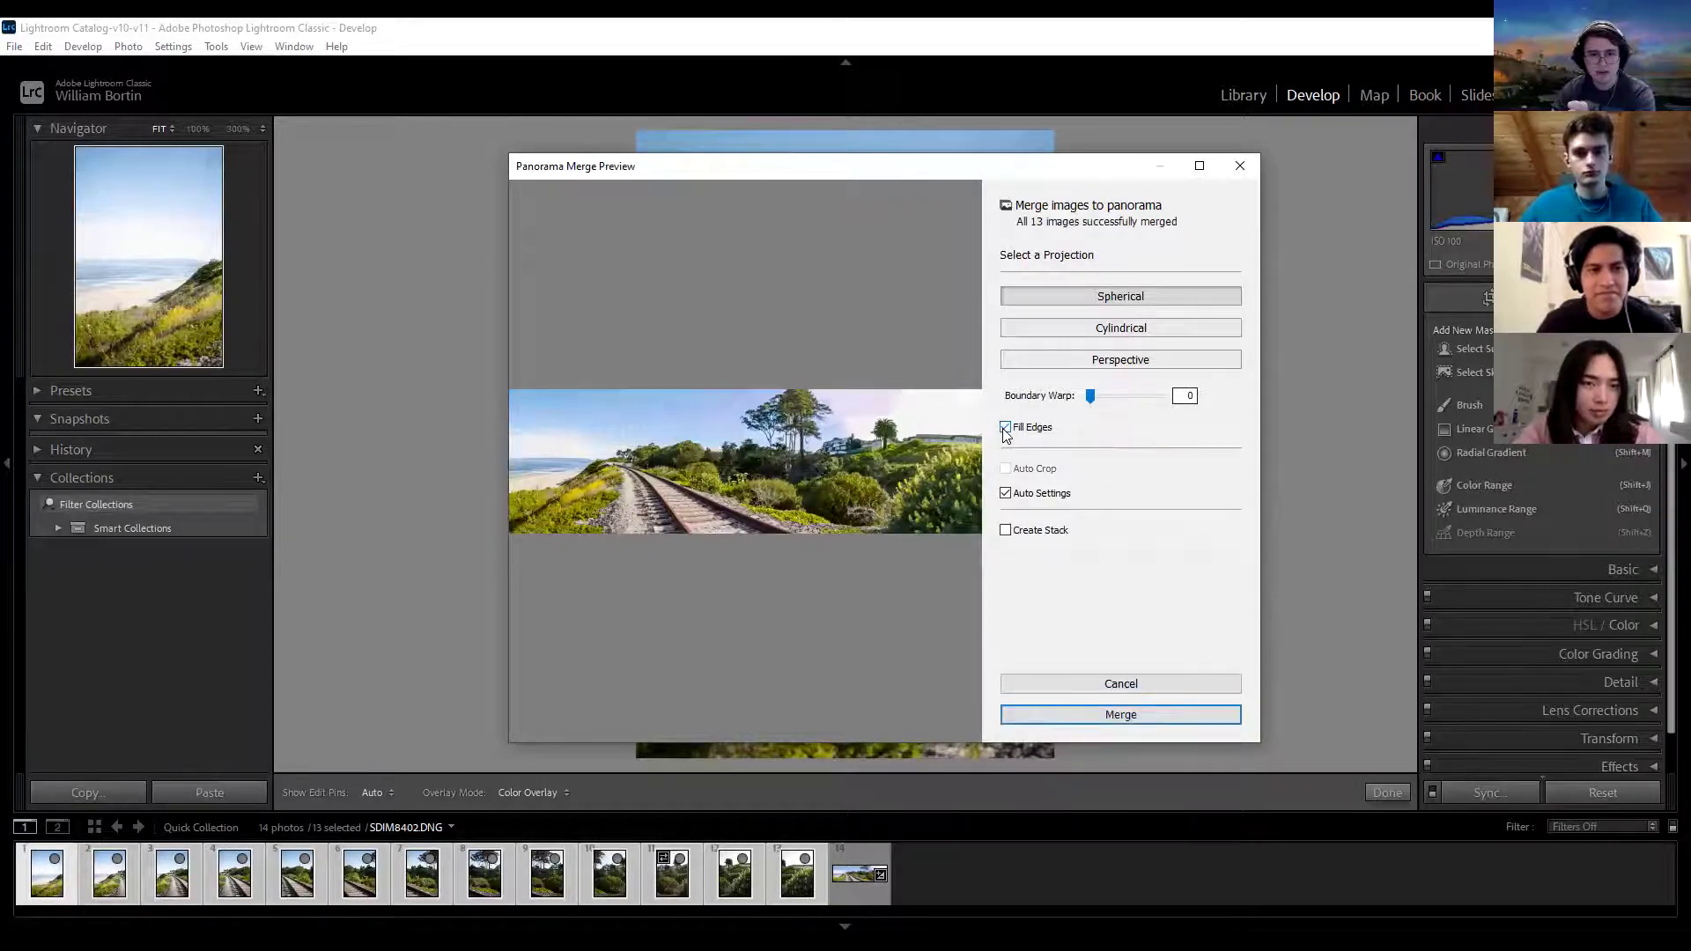
left_click(1006, 428)
left_click(1006, 428)
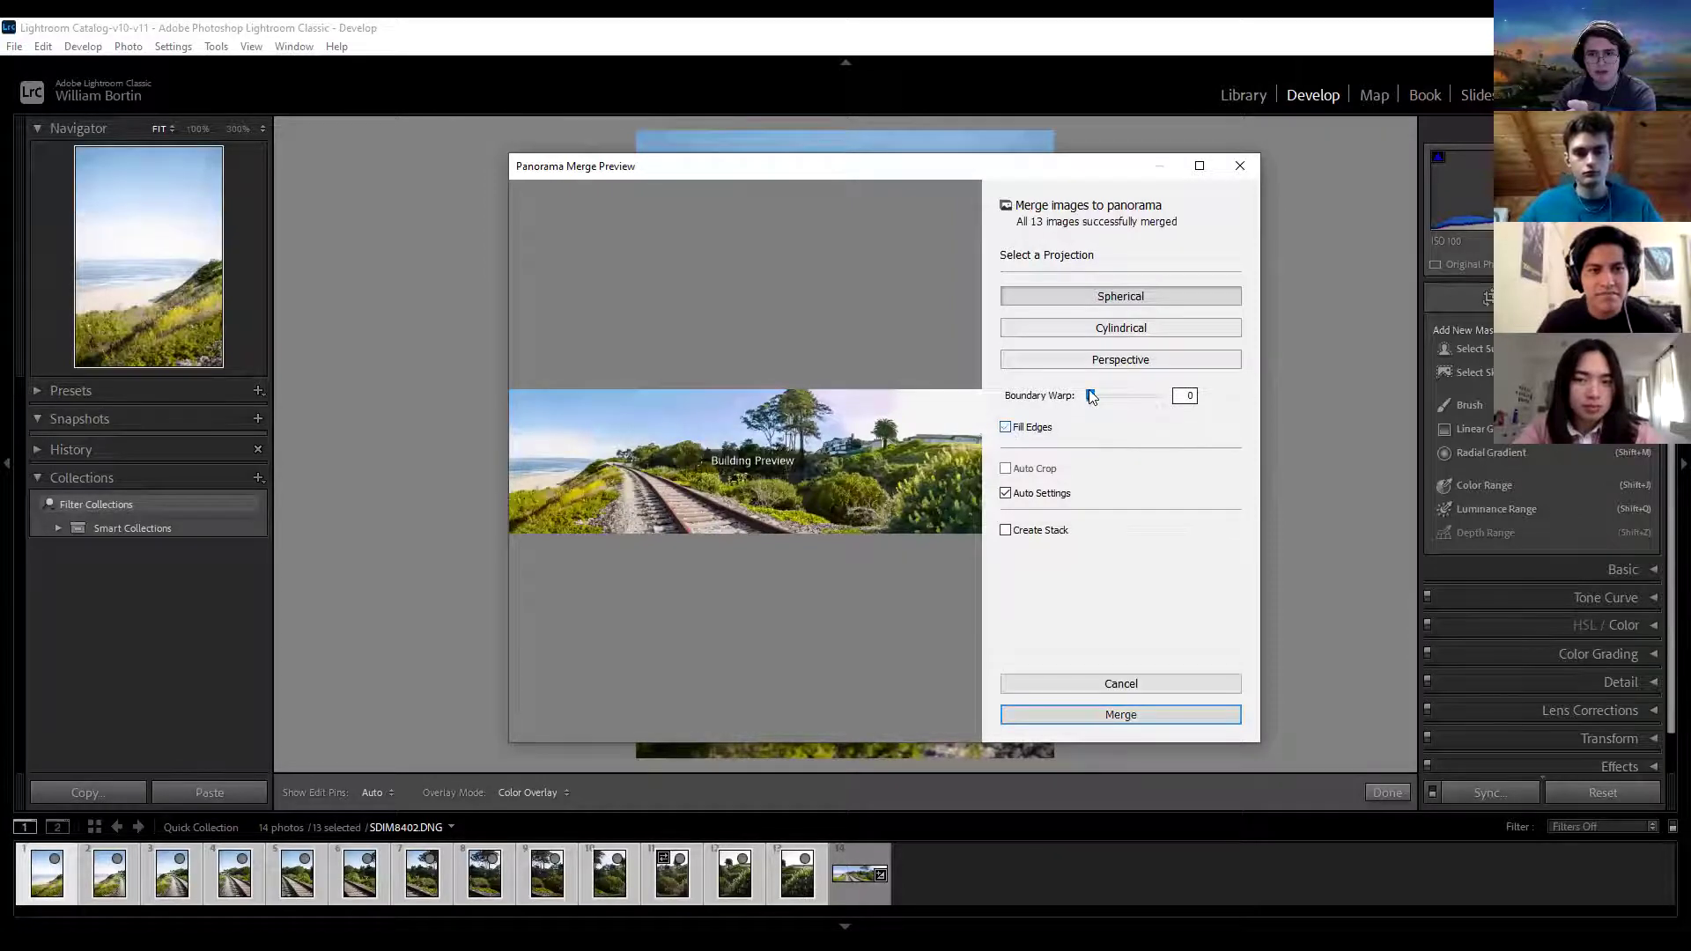
left_click_drag(1090, 394, 990, 386)
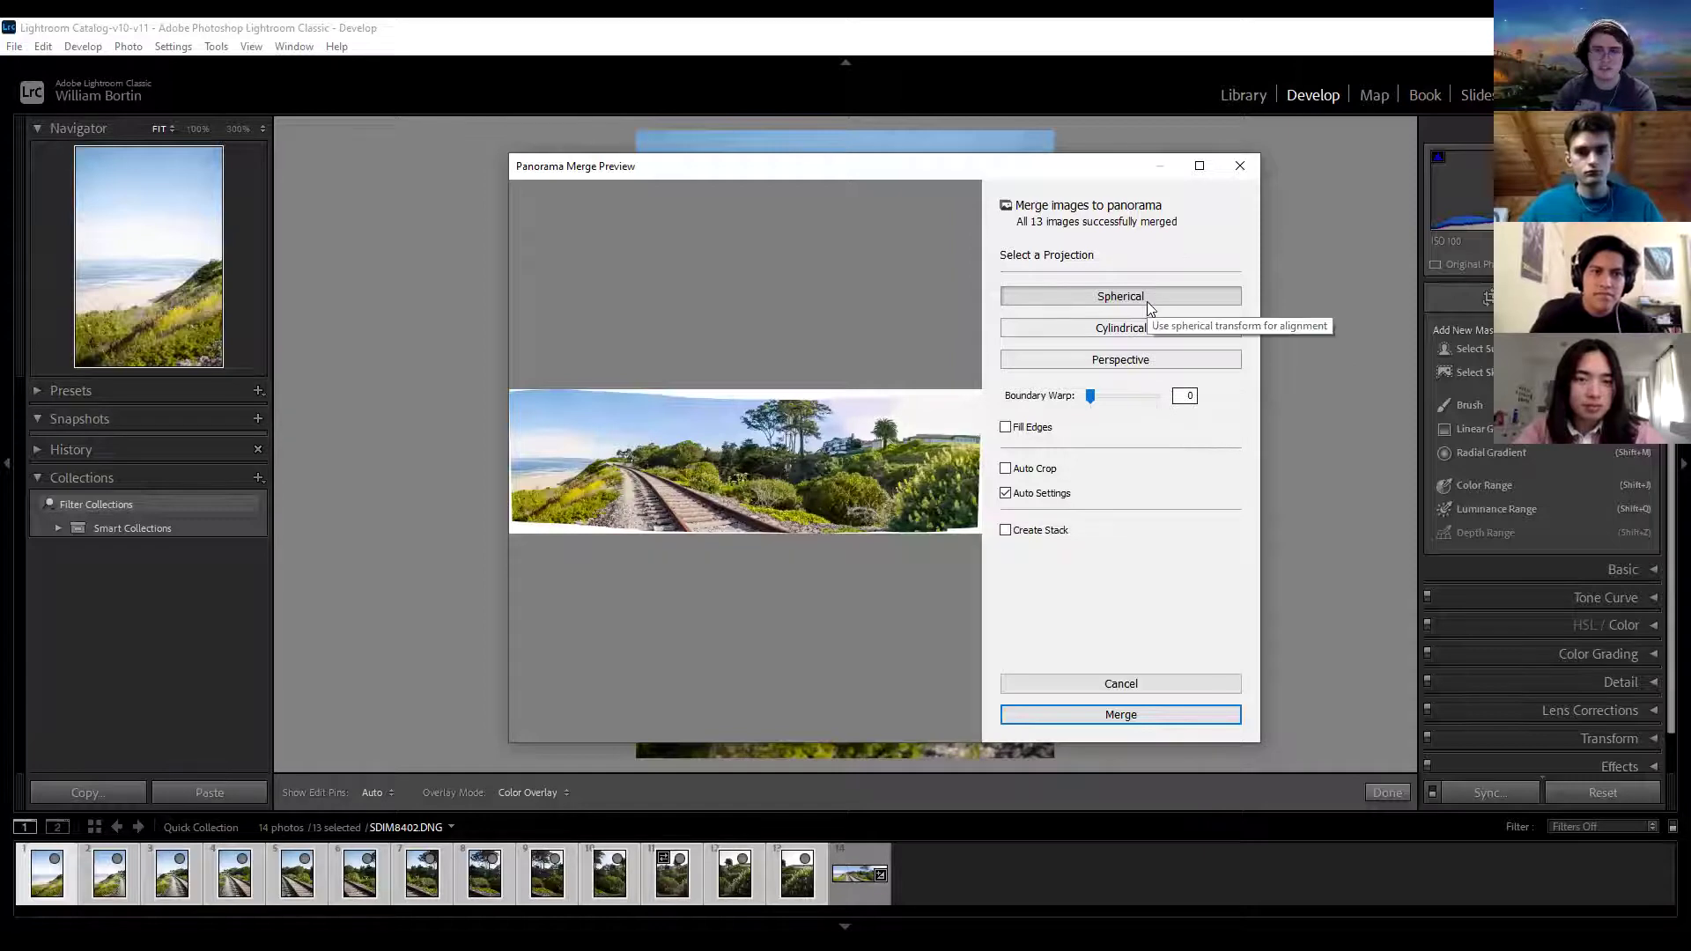
Step: Compare the Cylindrical, Perspective and Spherical projections for the panorama and settle on Cylindrical
left_click(1150, 324)
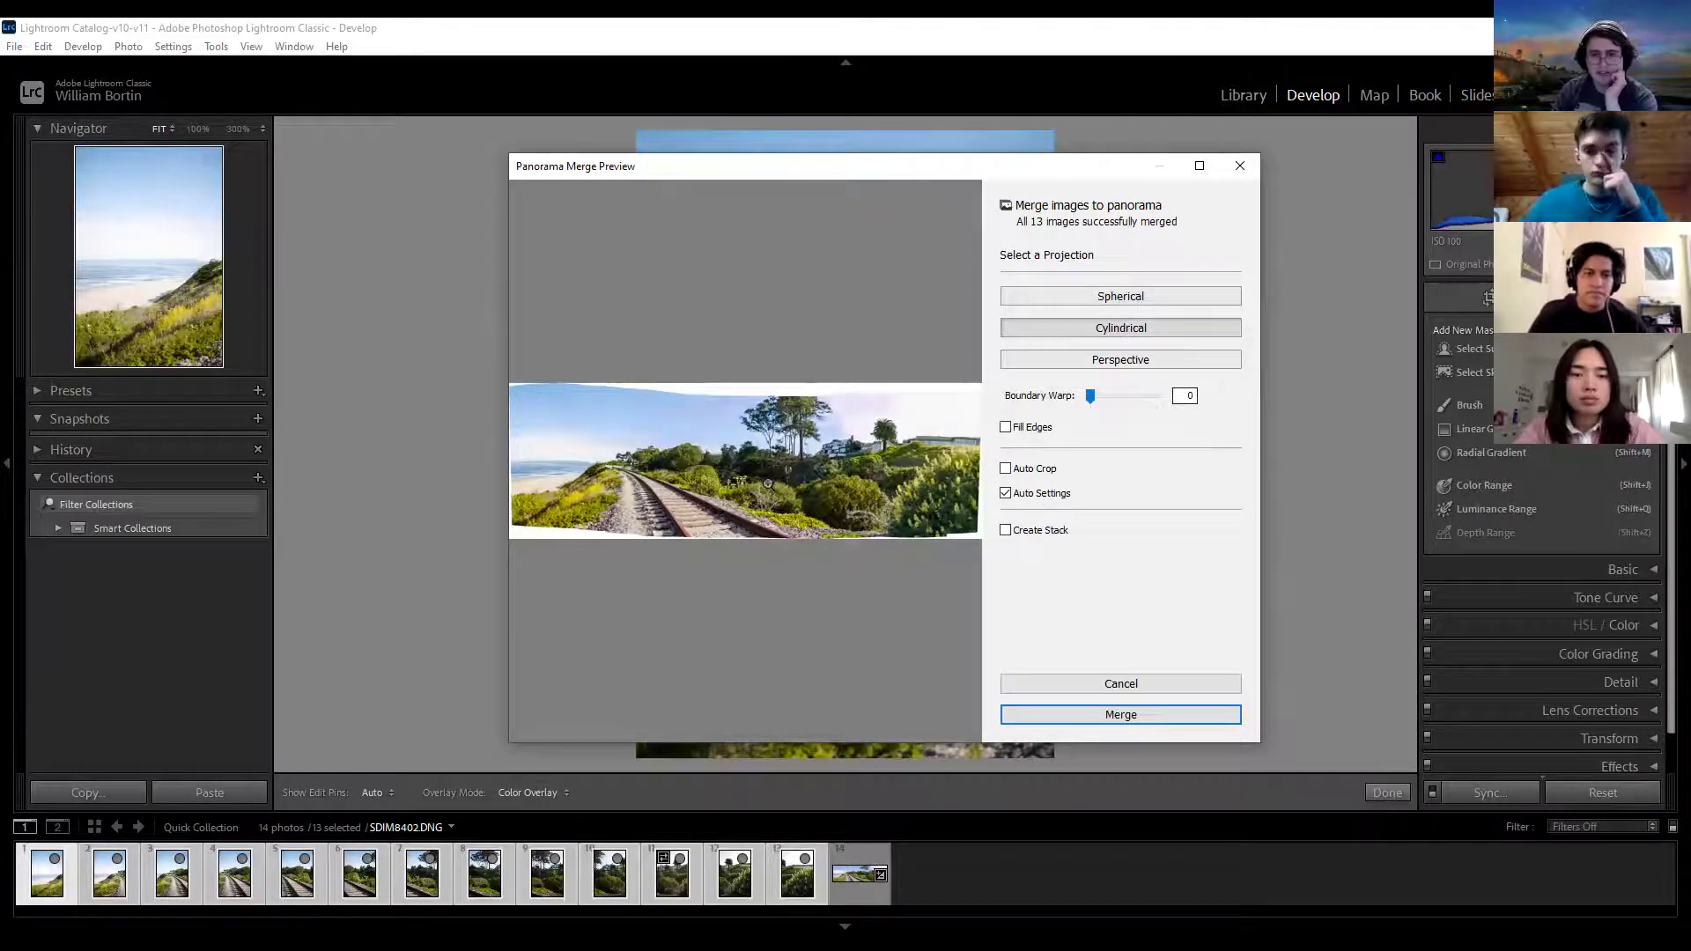
left_click(1140, 360)
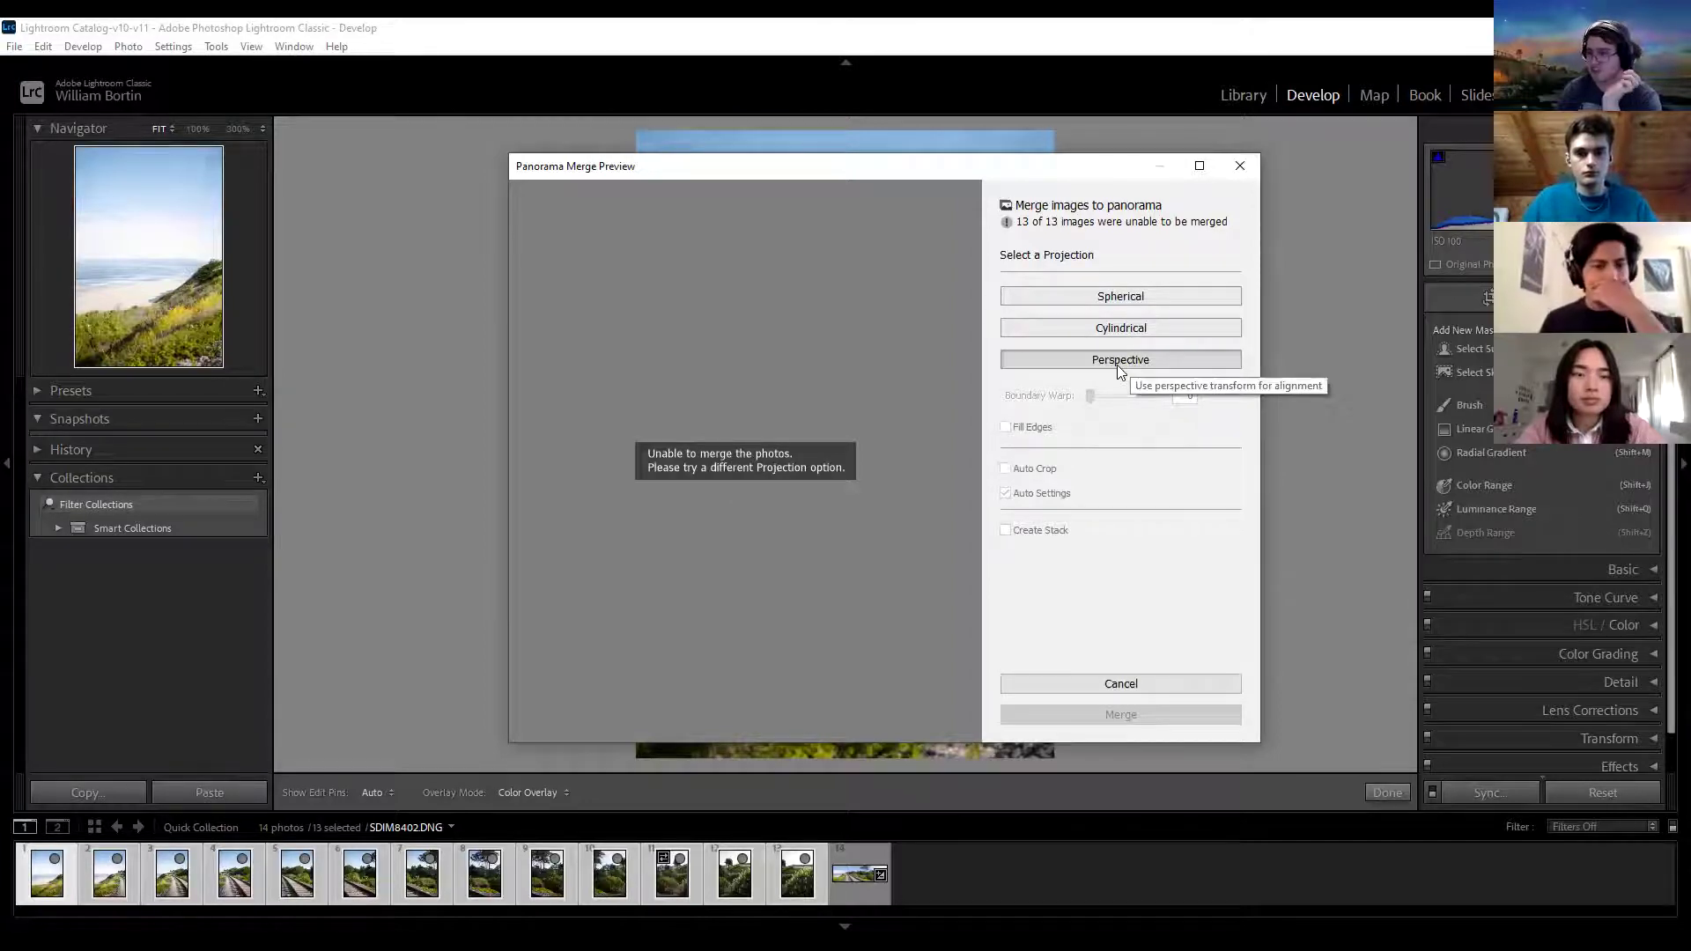
left_click(1141, 301)
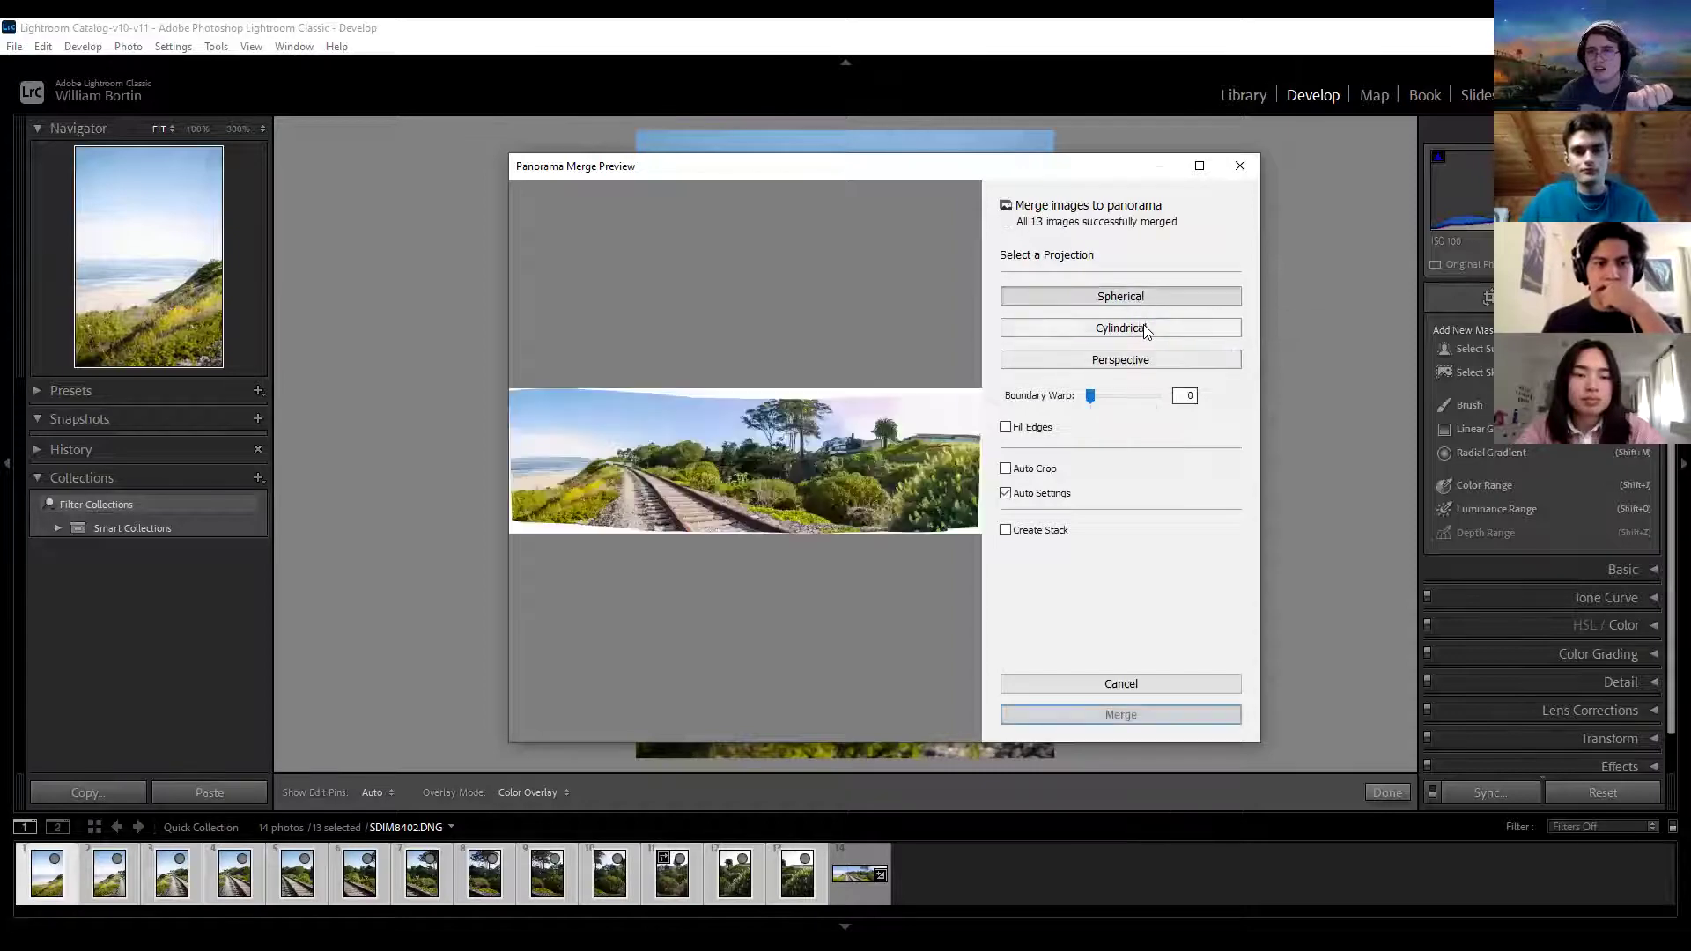
left_click(1144, 328)
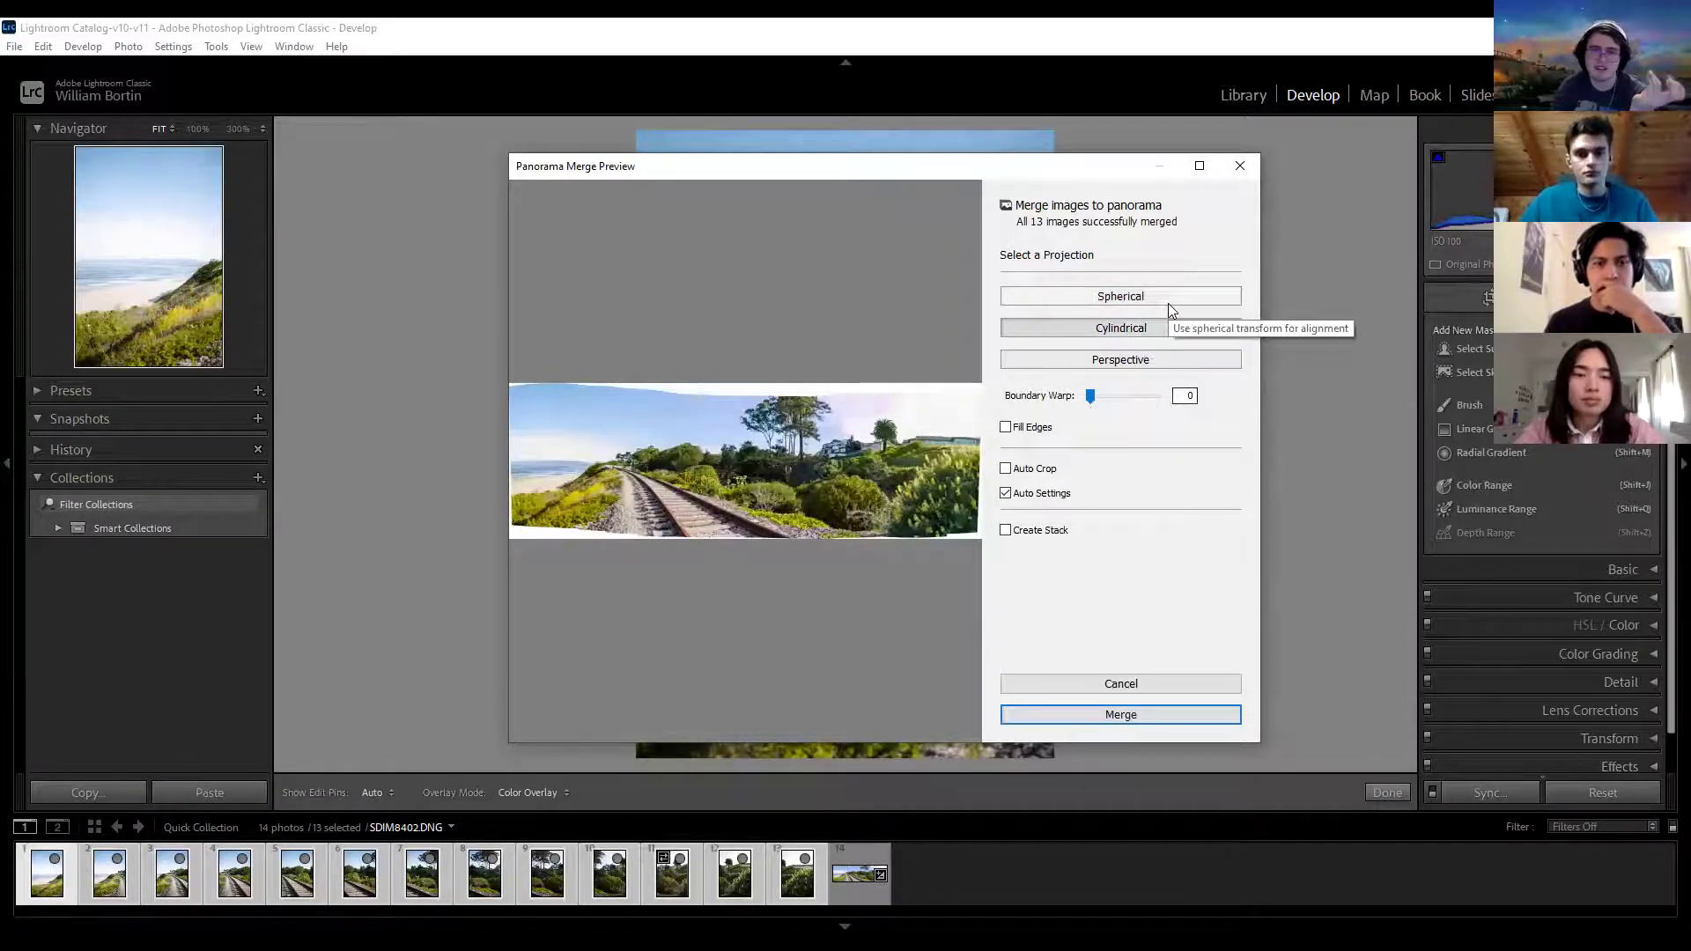
Step: Compare the panorama preview with and without Auto Crop and Auto Settings, leaving both switched off
left_click(1006, 471)
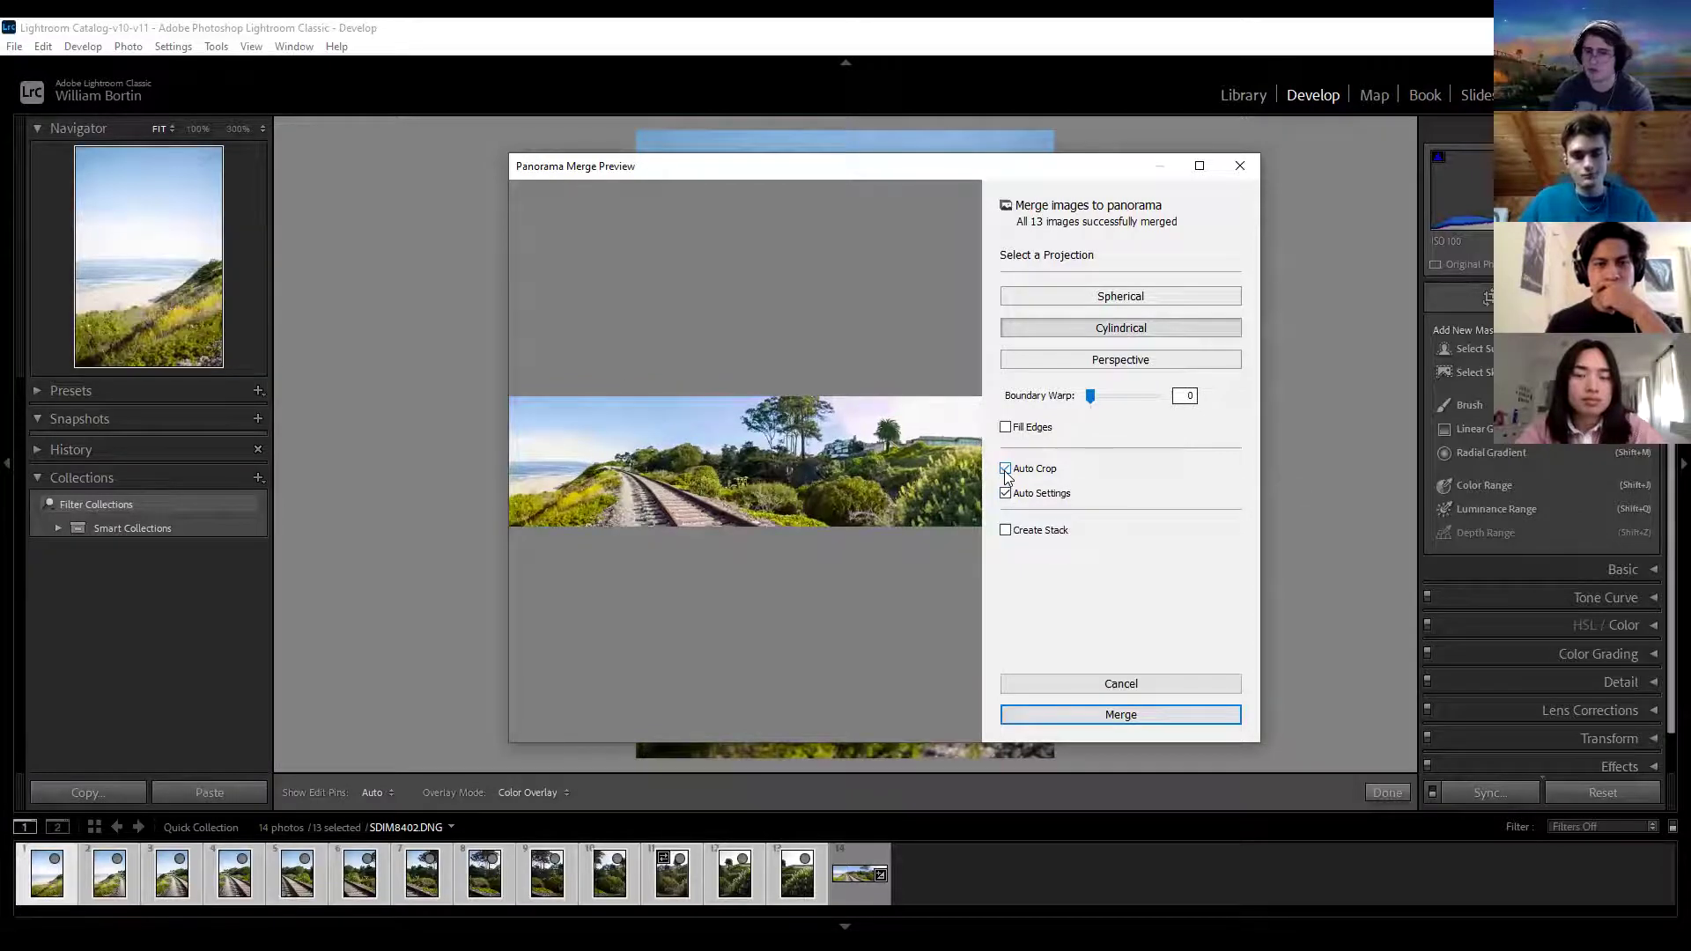
left_click(1005, 470)
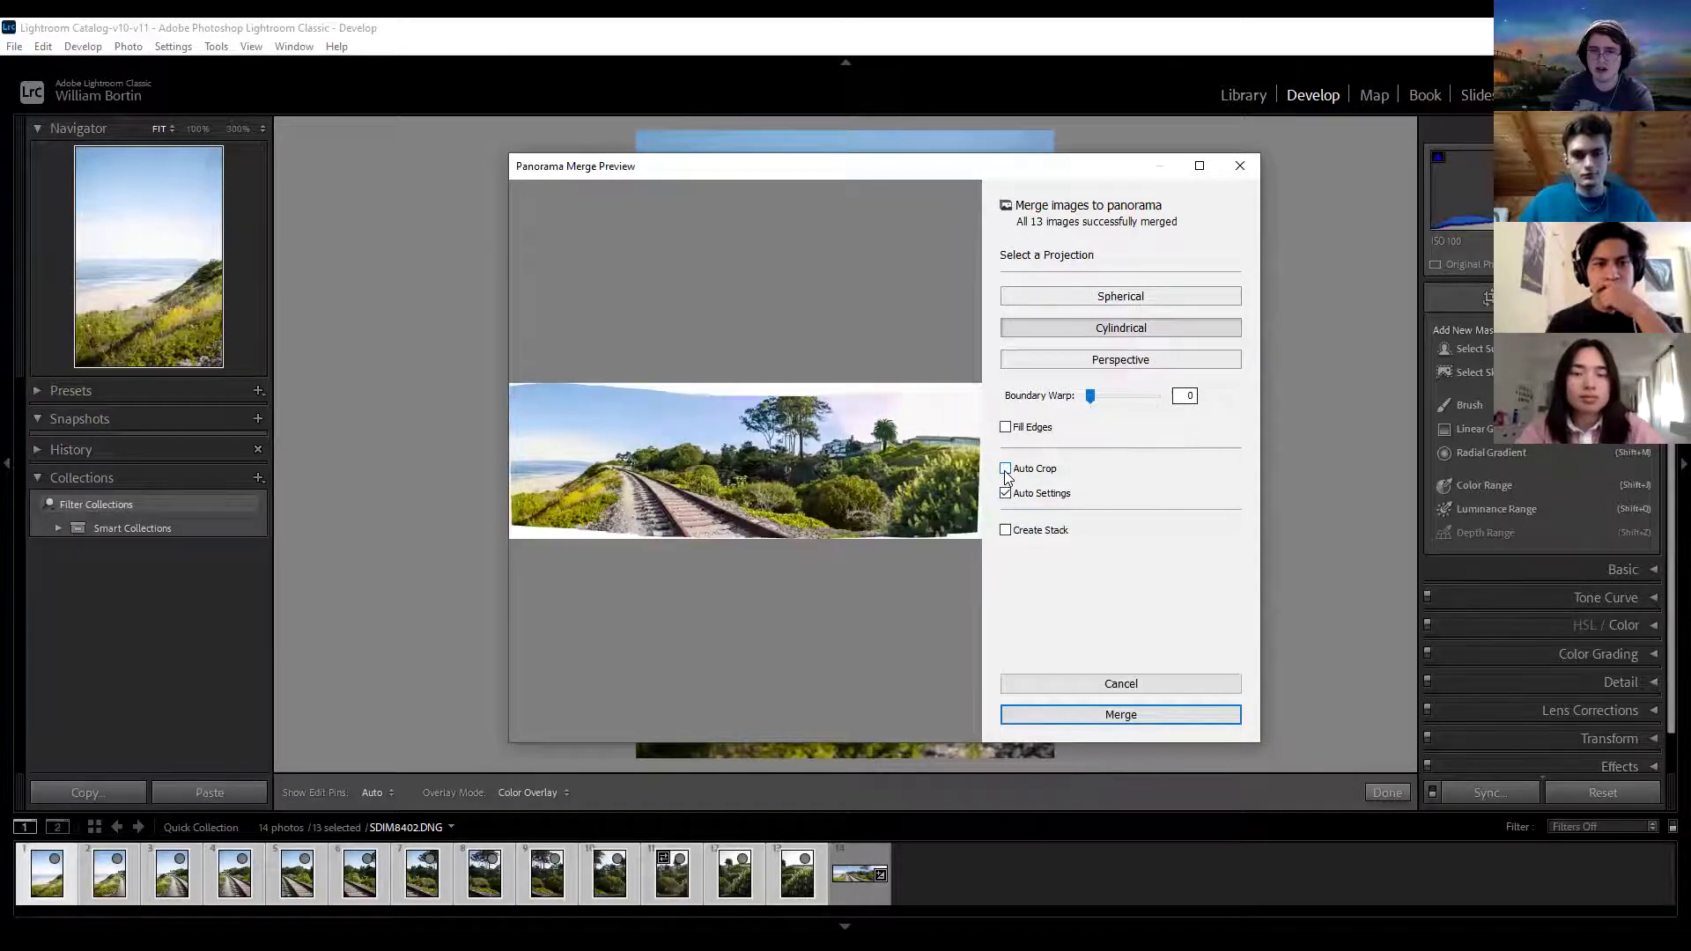
left_click(1006, 470)
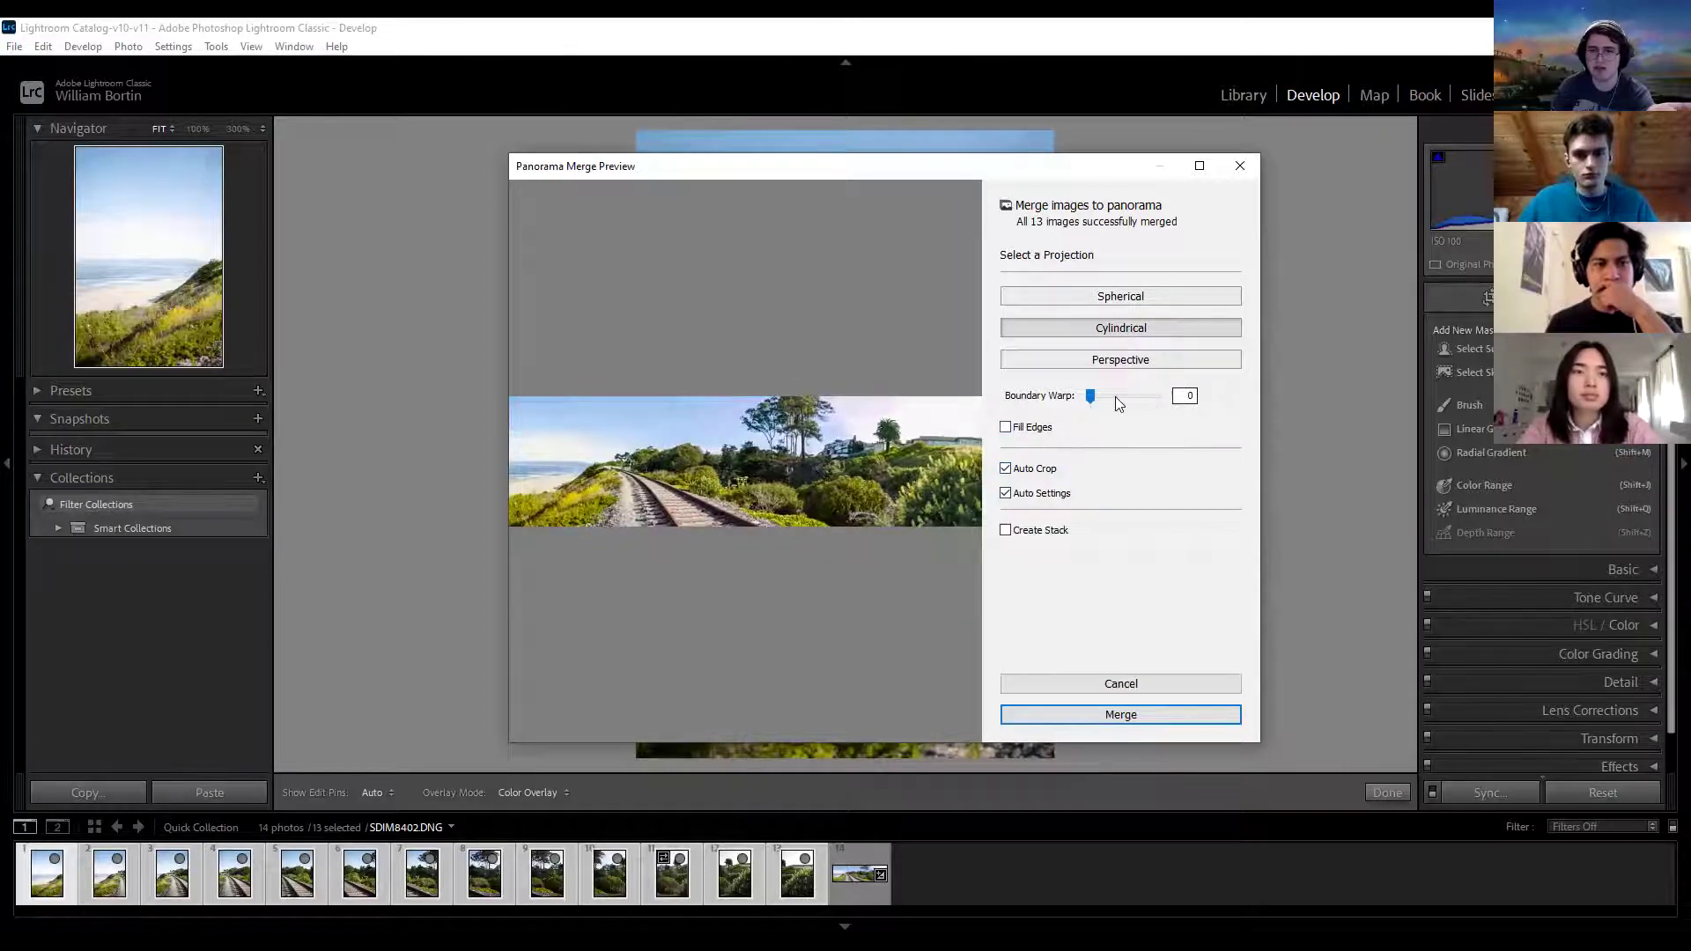
left_click(1006, 469)
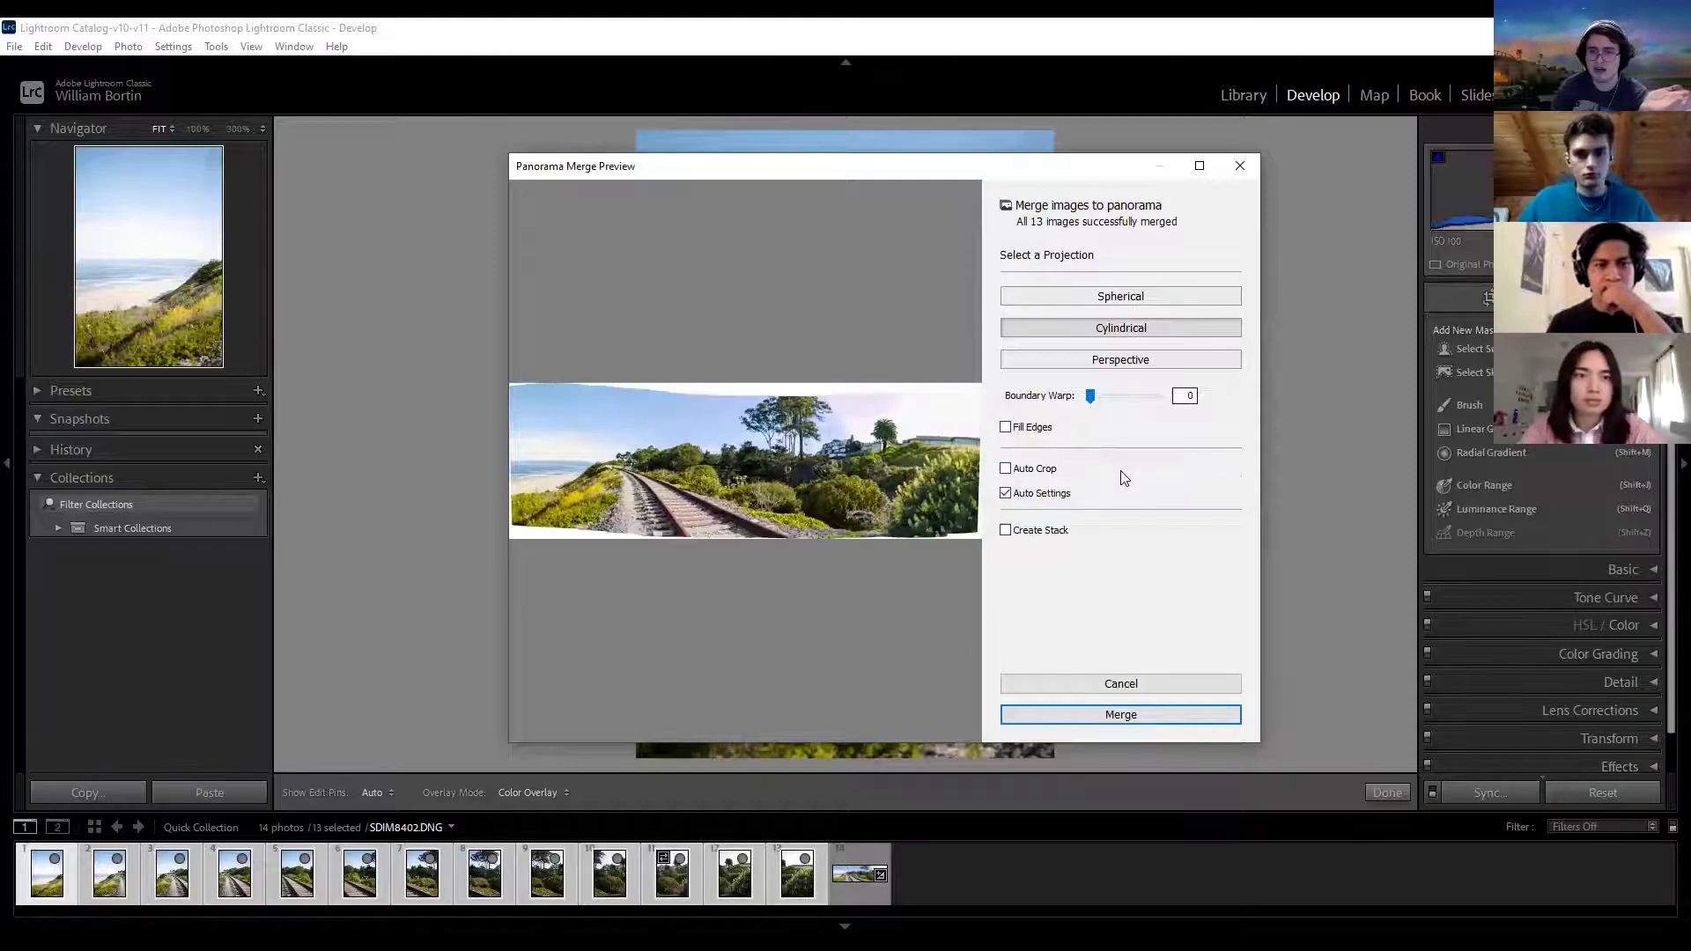
left_click(1007, 494)
left_click(1007, 494)
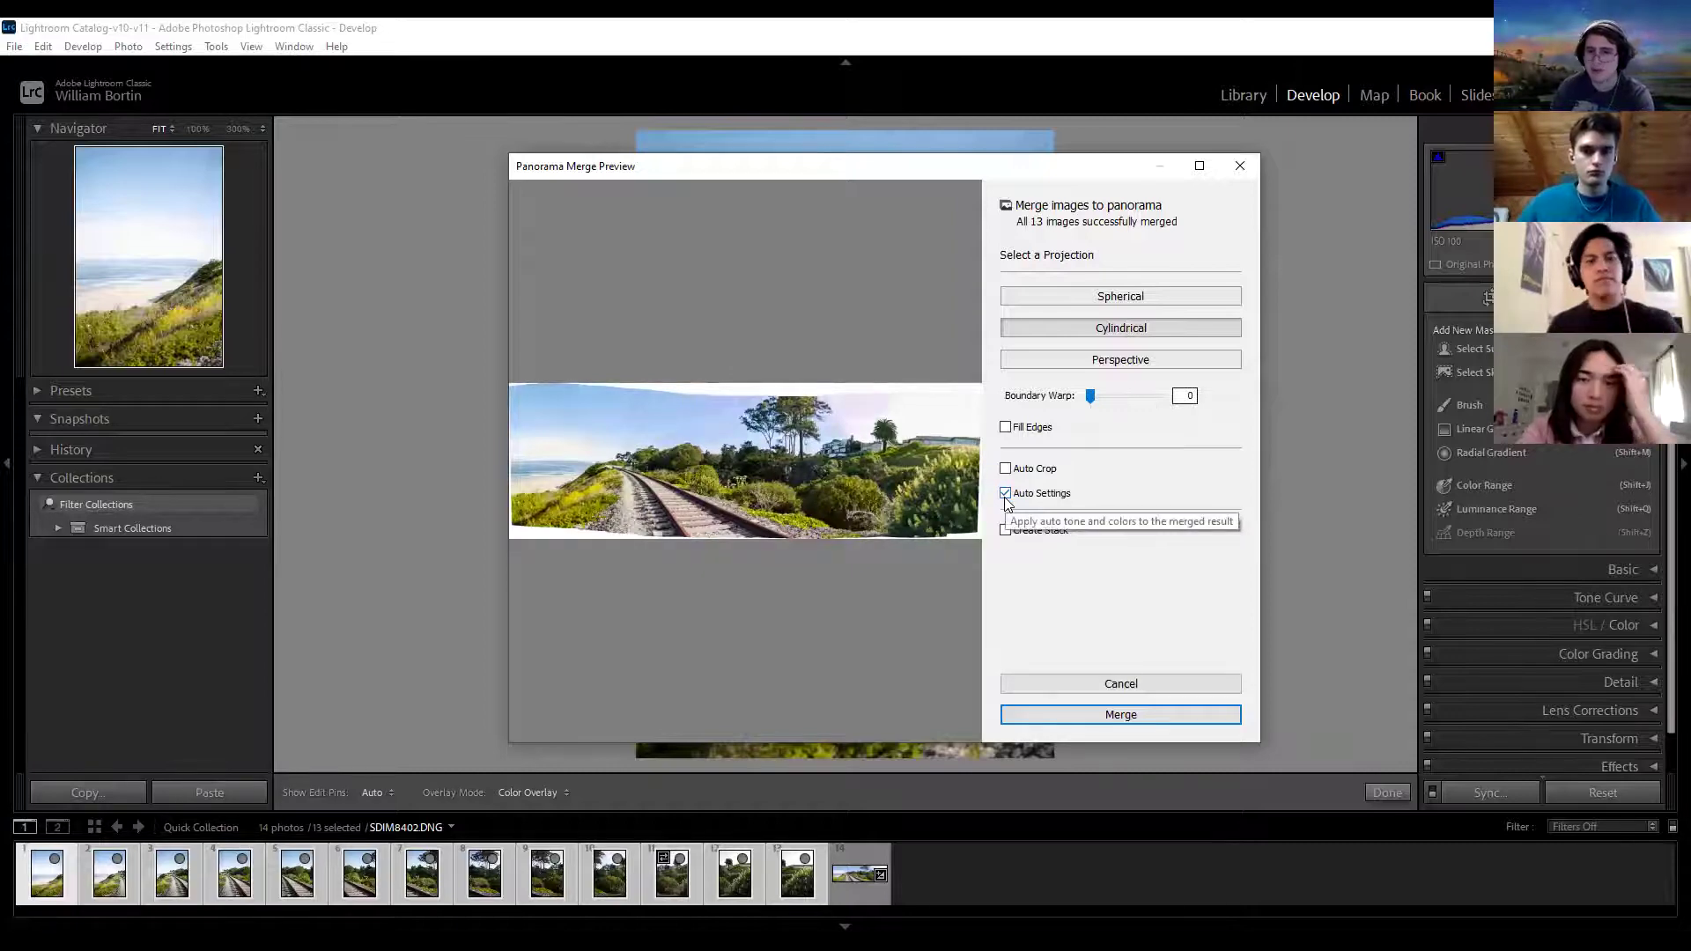
left_click(1006, 494)
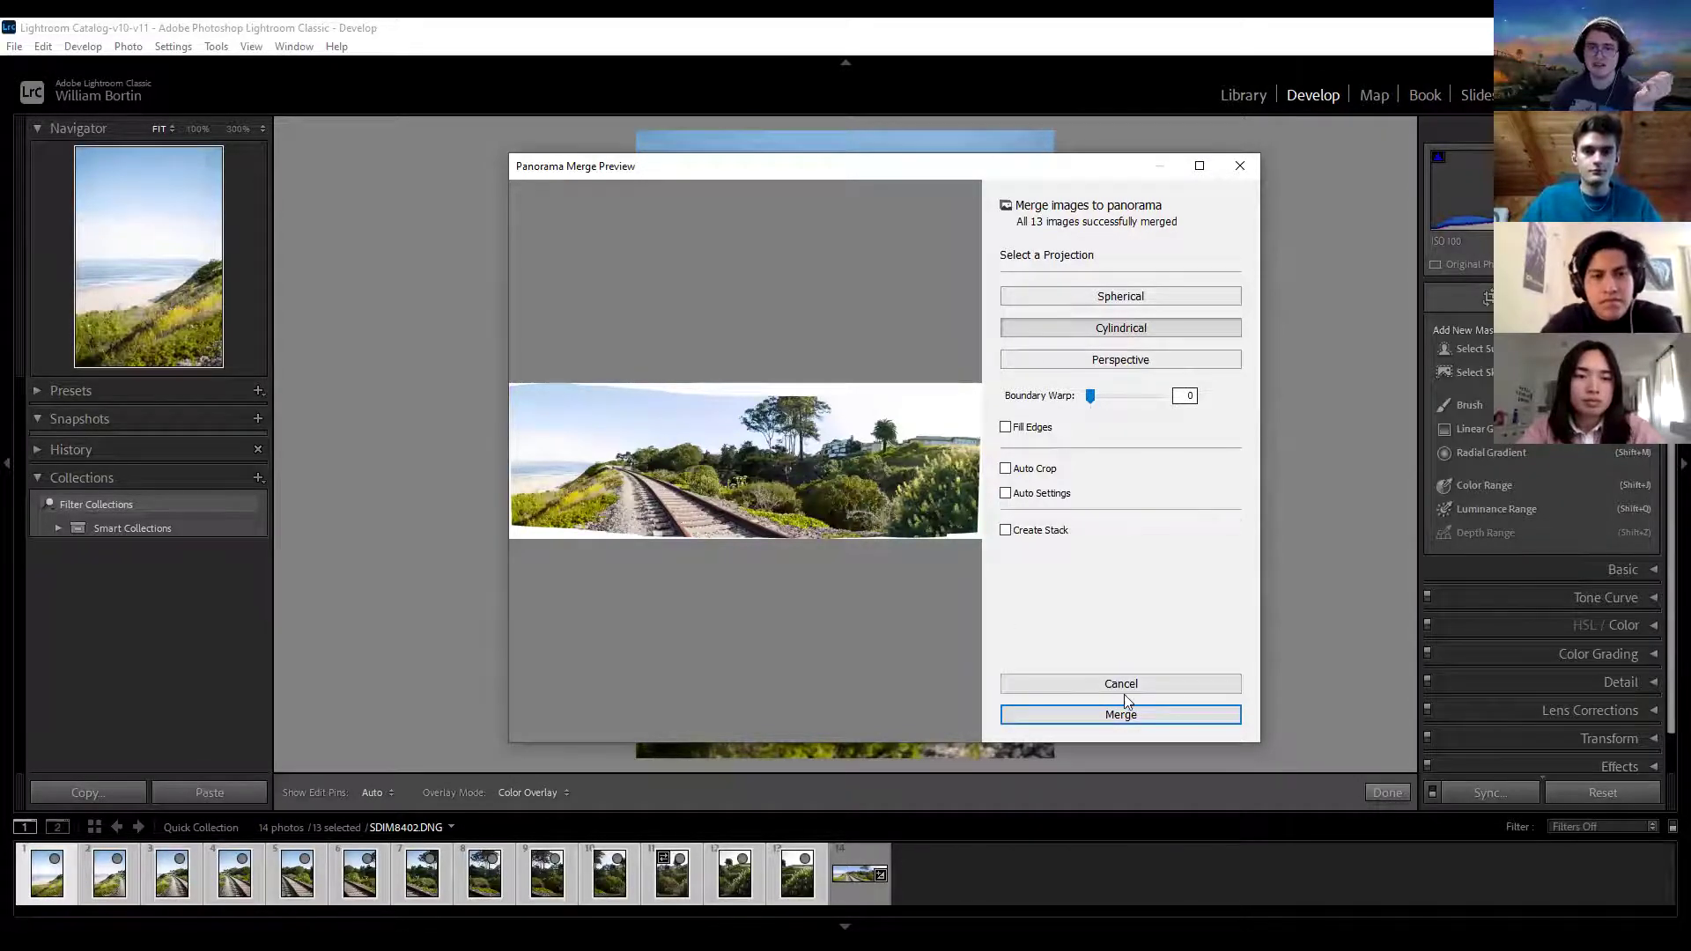
Step: Dismiss the panorama preview without merging and view the existing panorama SDIM8402-Pano.dng
left_click(1239, 165)
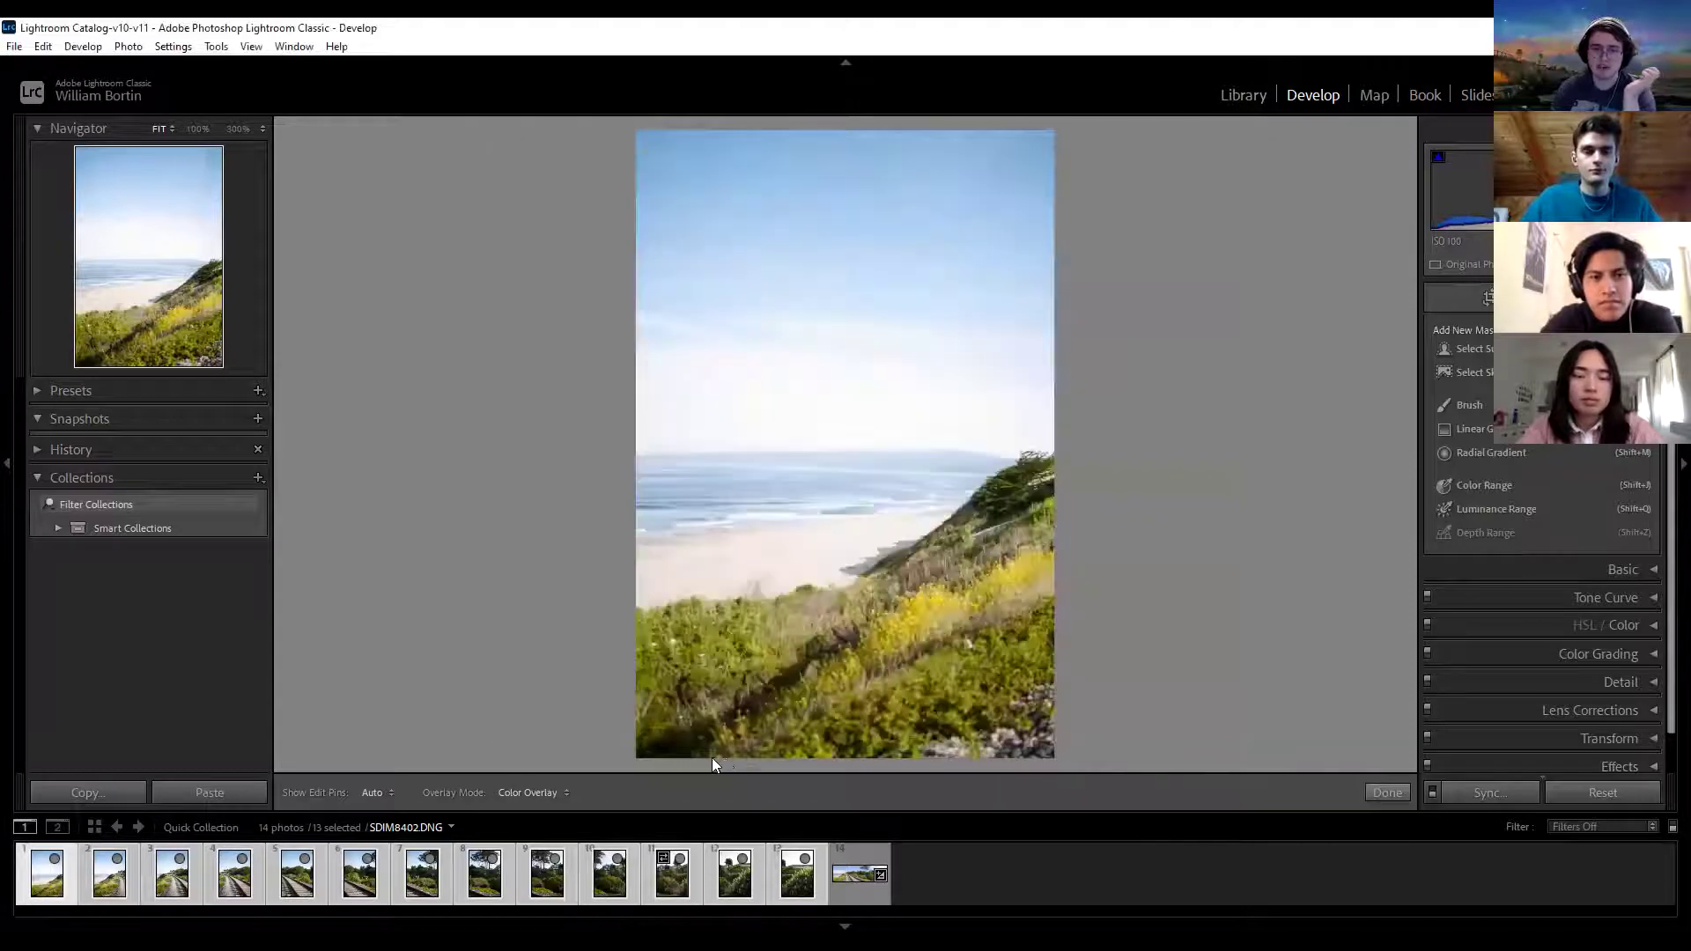
left_click(843, 888)
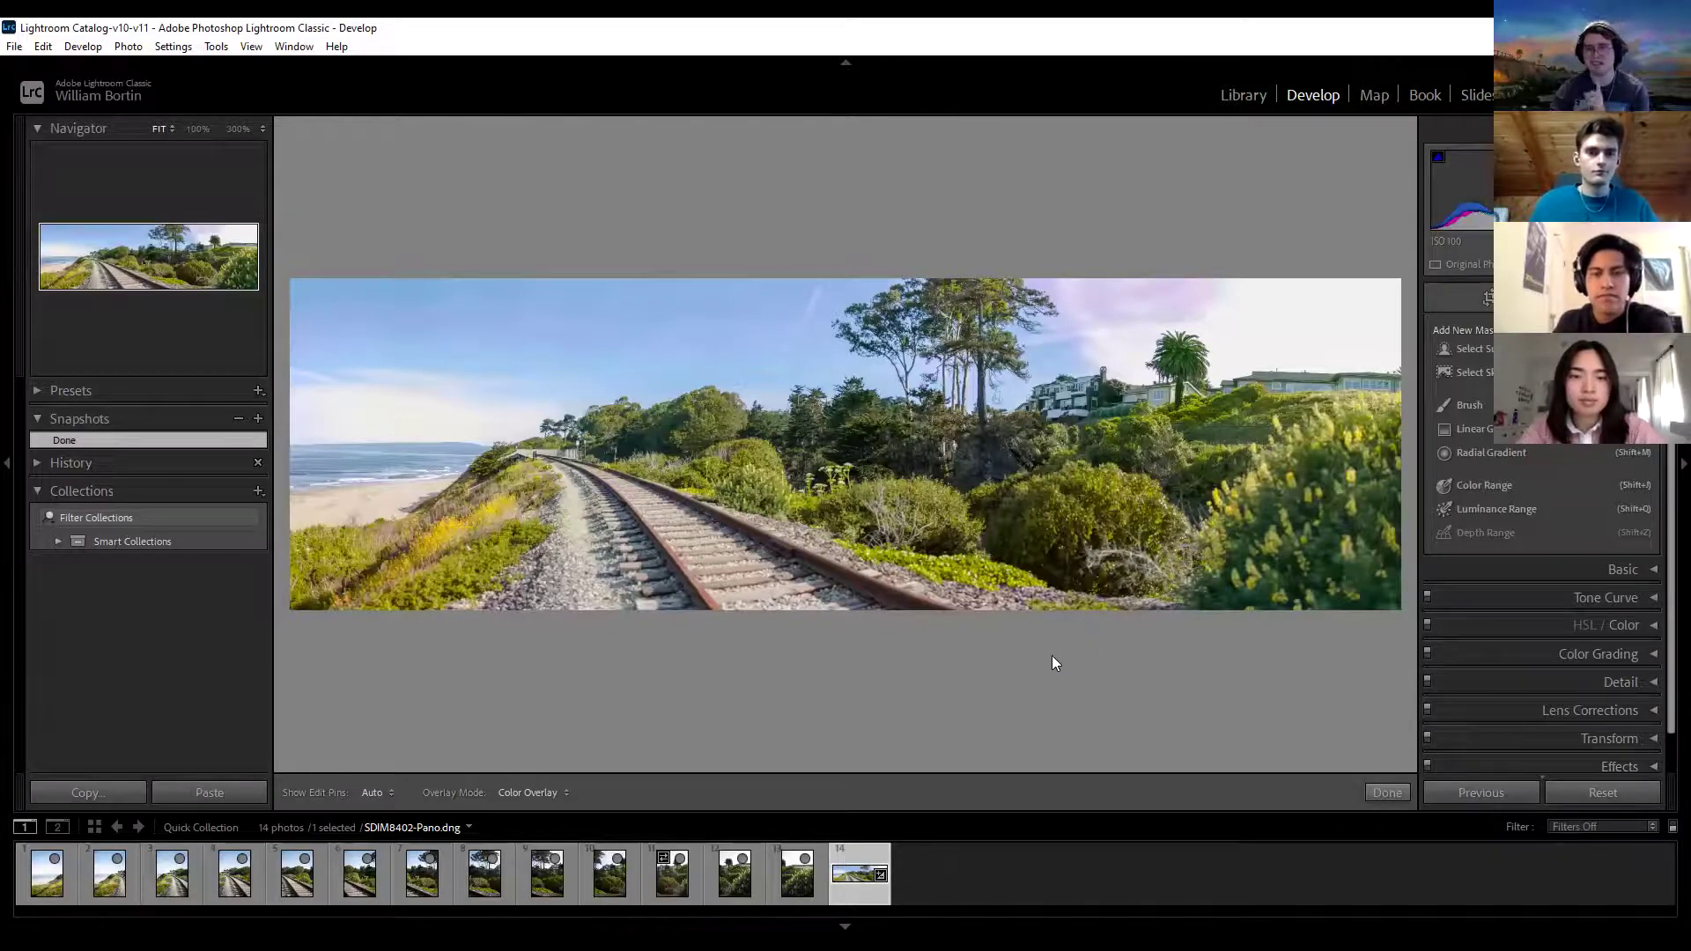
Step: Lower the exposure of the first beach photo, SDIM8402.DNG, to -0.53
left_click(51, 893)
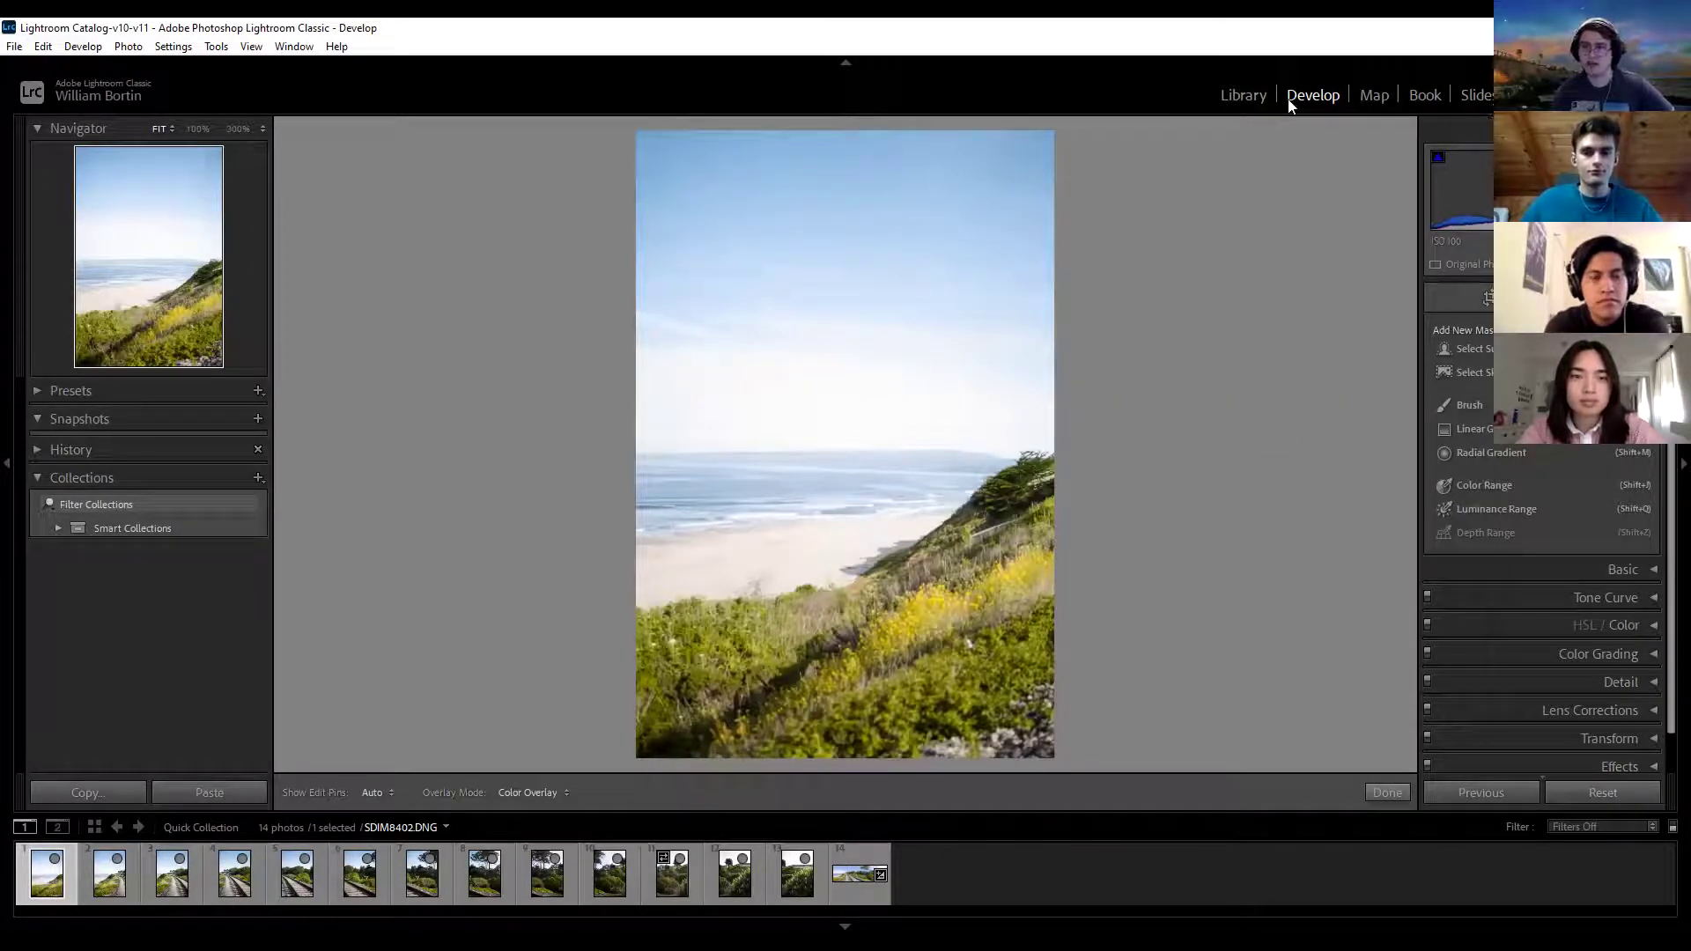
left_click(1628, 668)
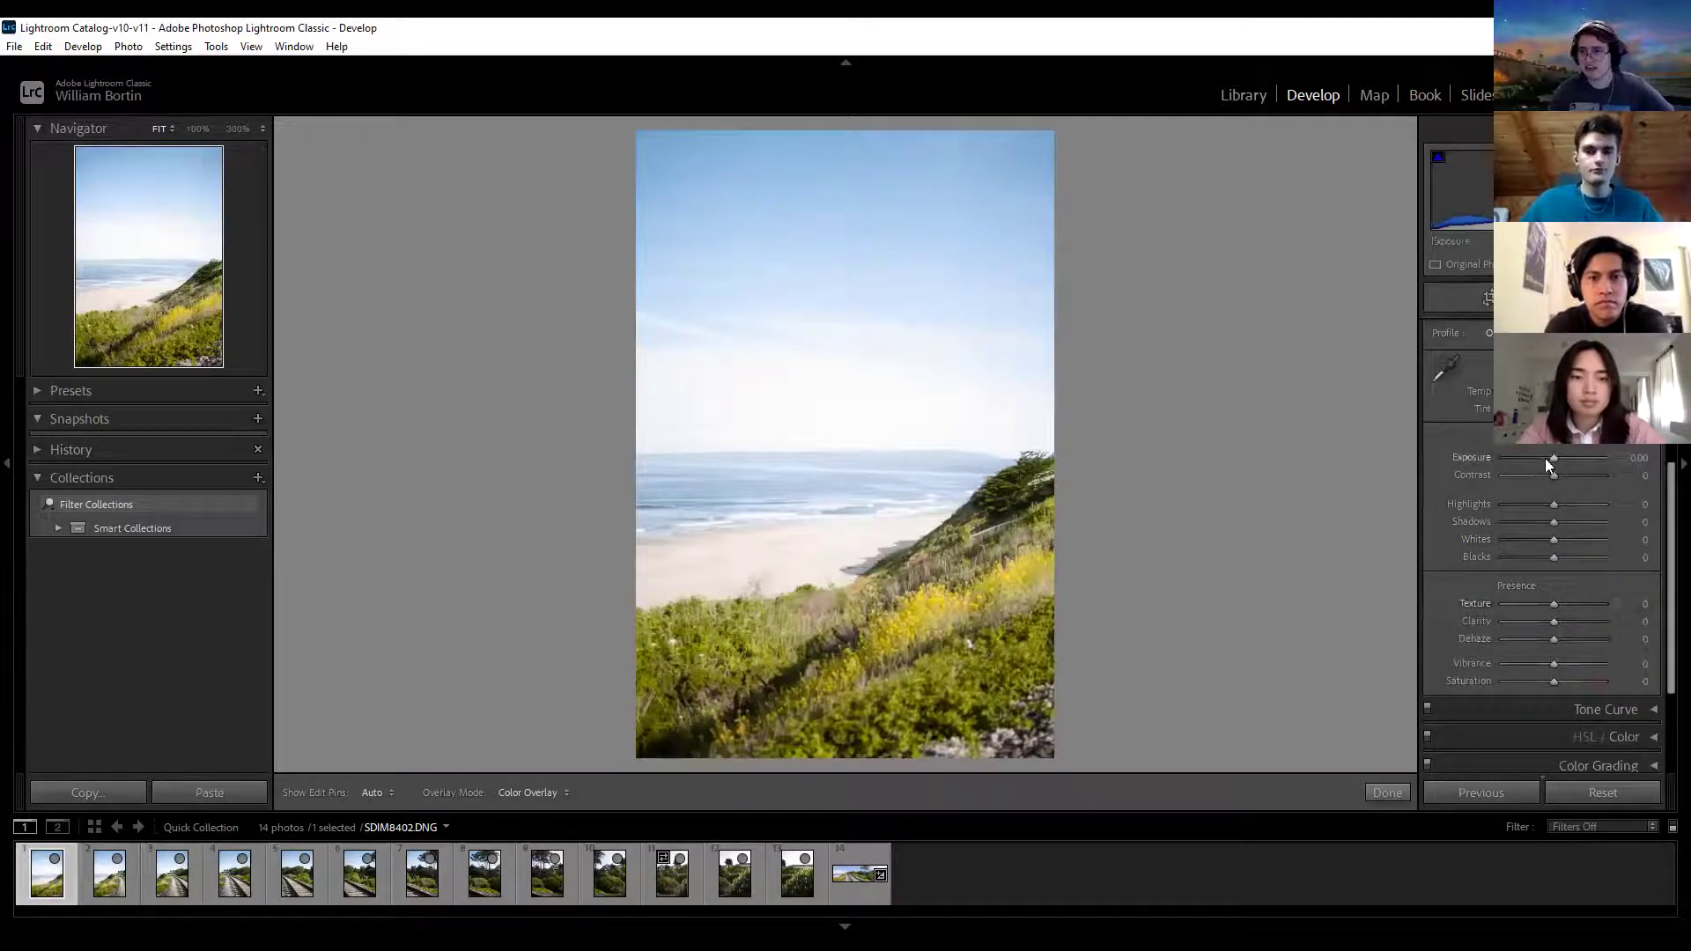
left_click_drag(1545, 457, 1538, 460)
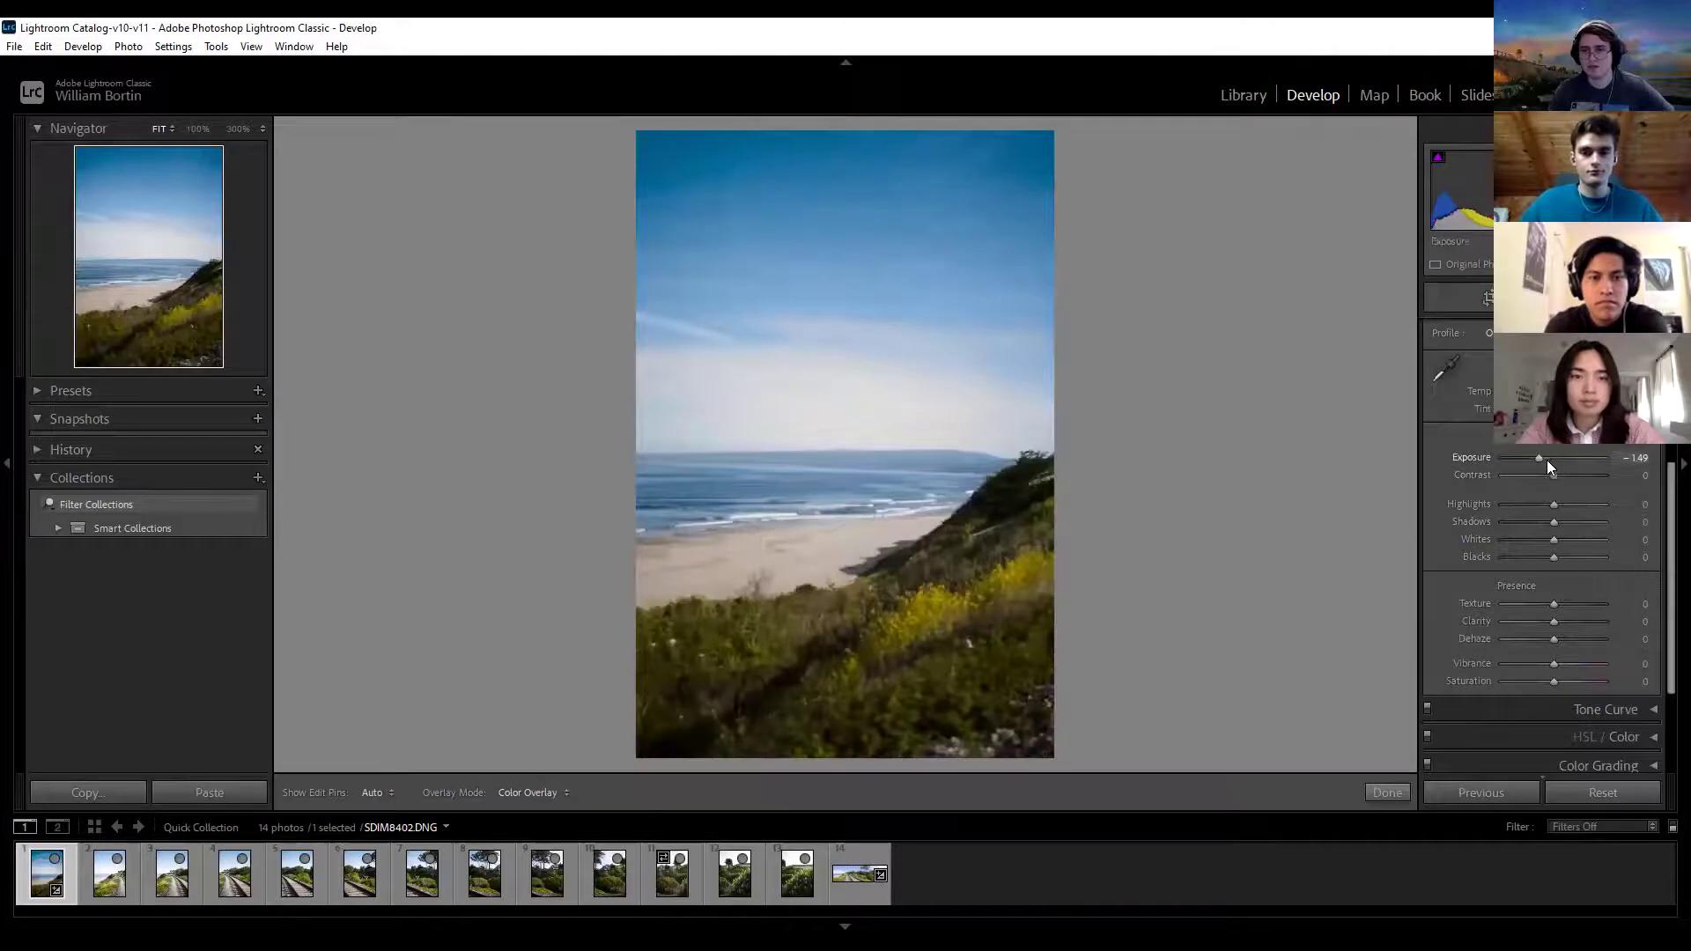
left_click(1548, 460)
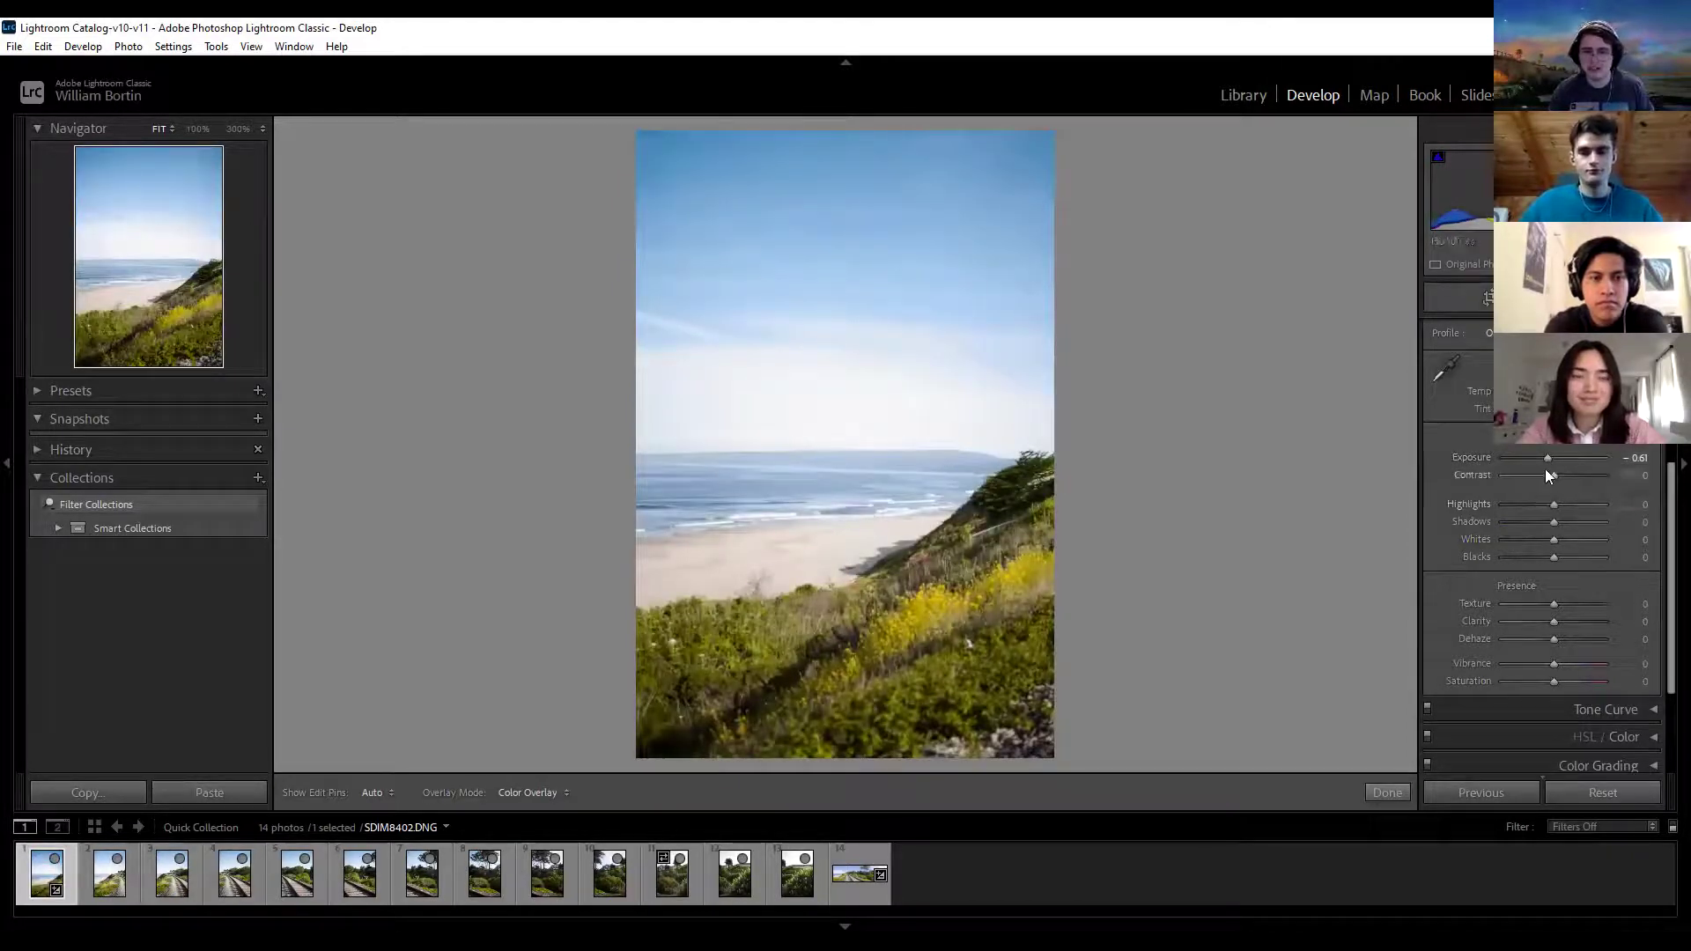
left_click(1549, 459)
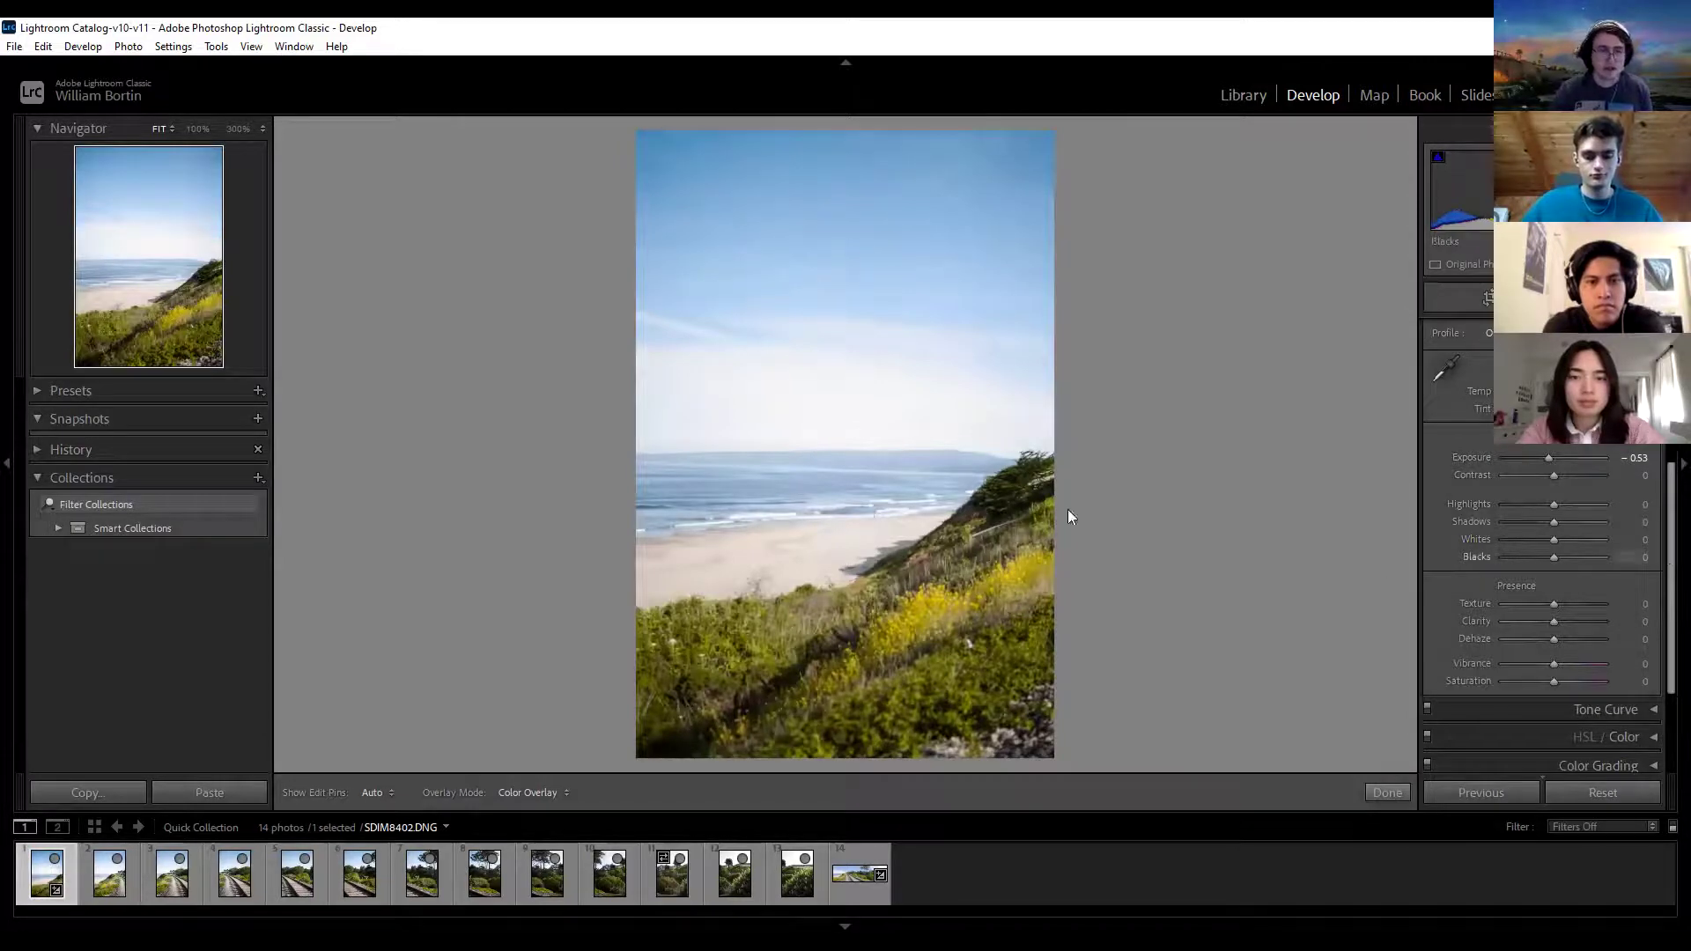
Step: Copy the develop settings of the first beach photo, SDIM8402.DNG, including Spot Removal but leaving Masking out
left_click(106, 795)
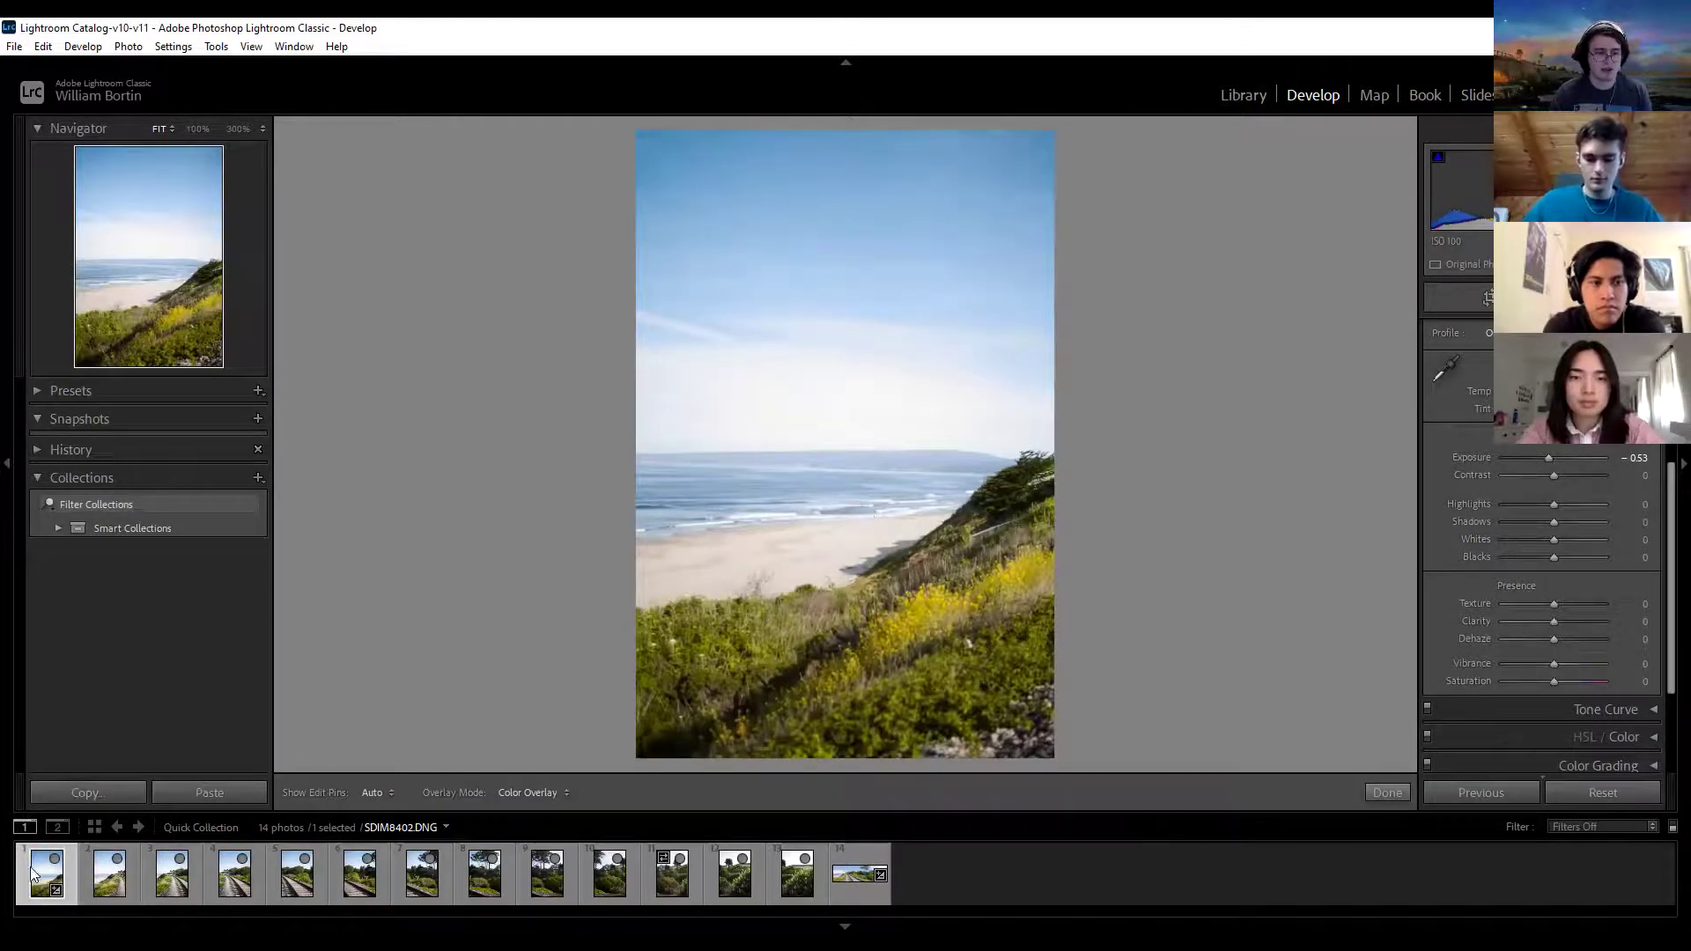
left_click(71, 794)
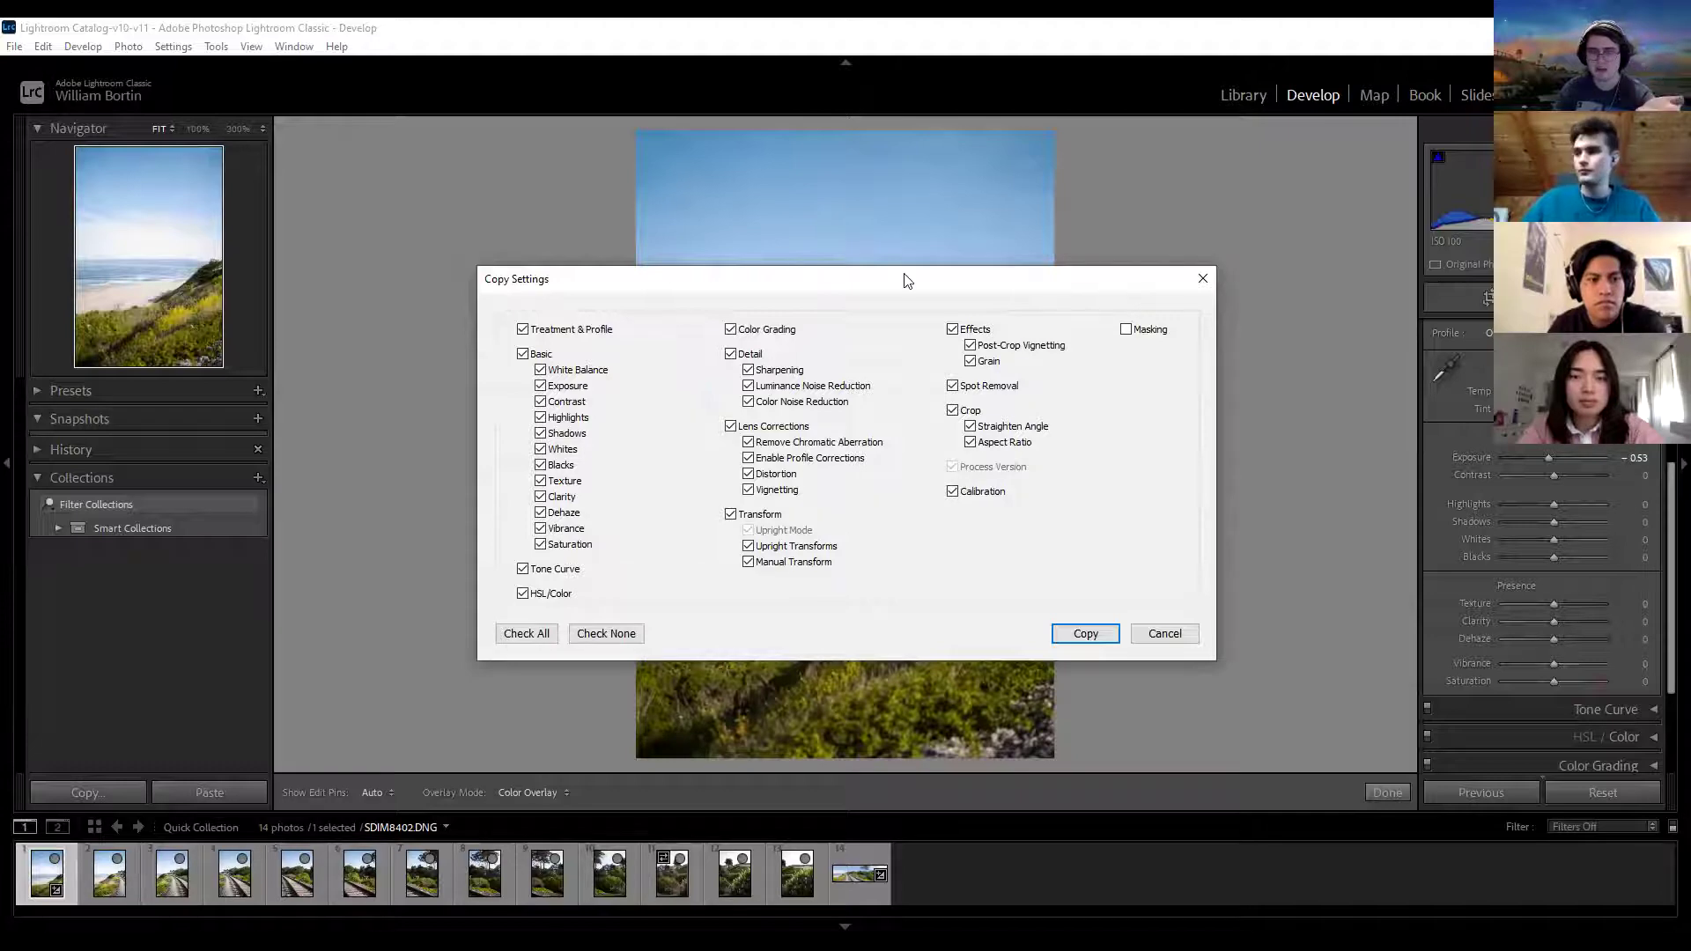
left_click_drag(906, 280, 912, 285)
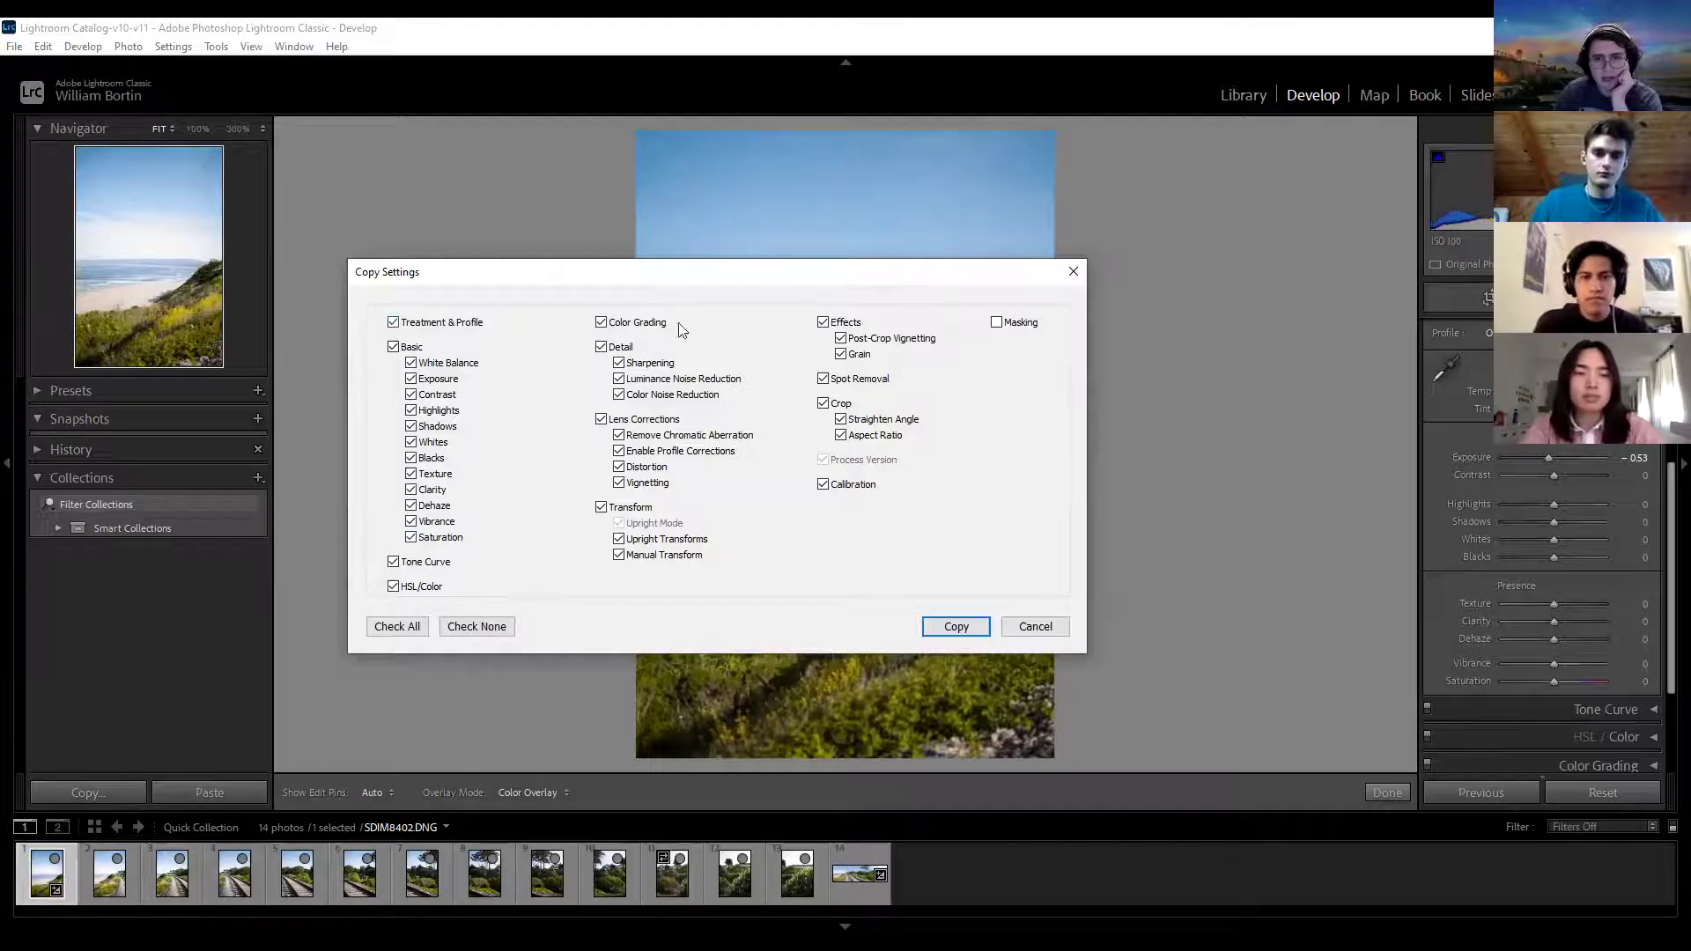
left_click(824, 380)
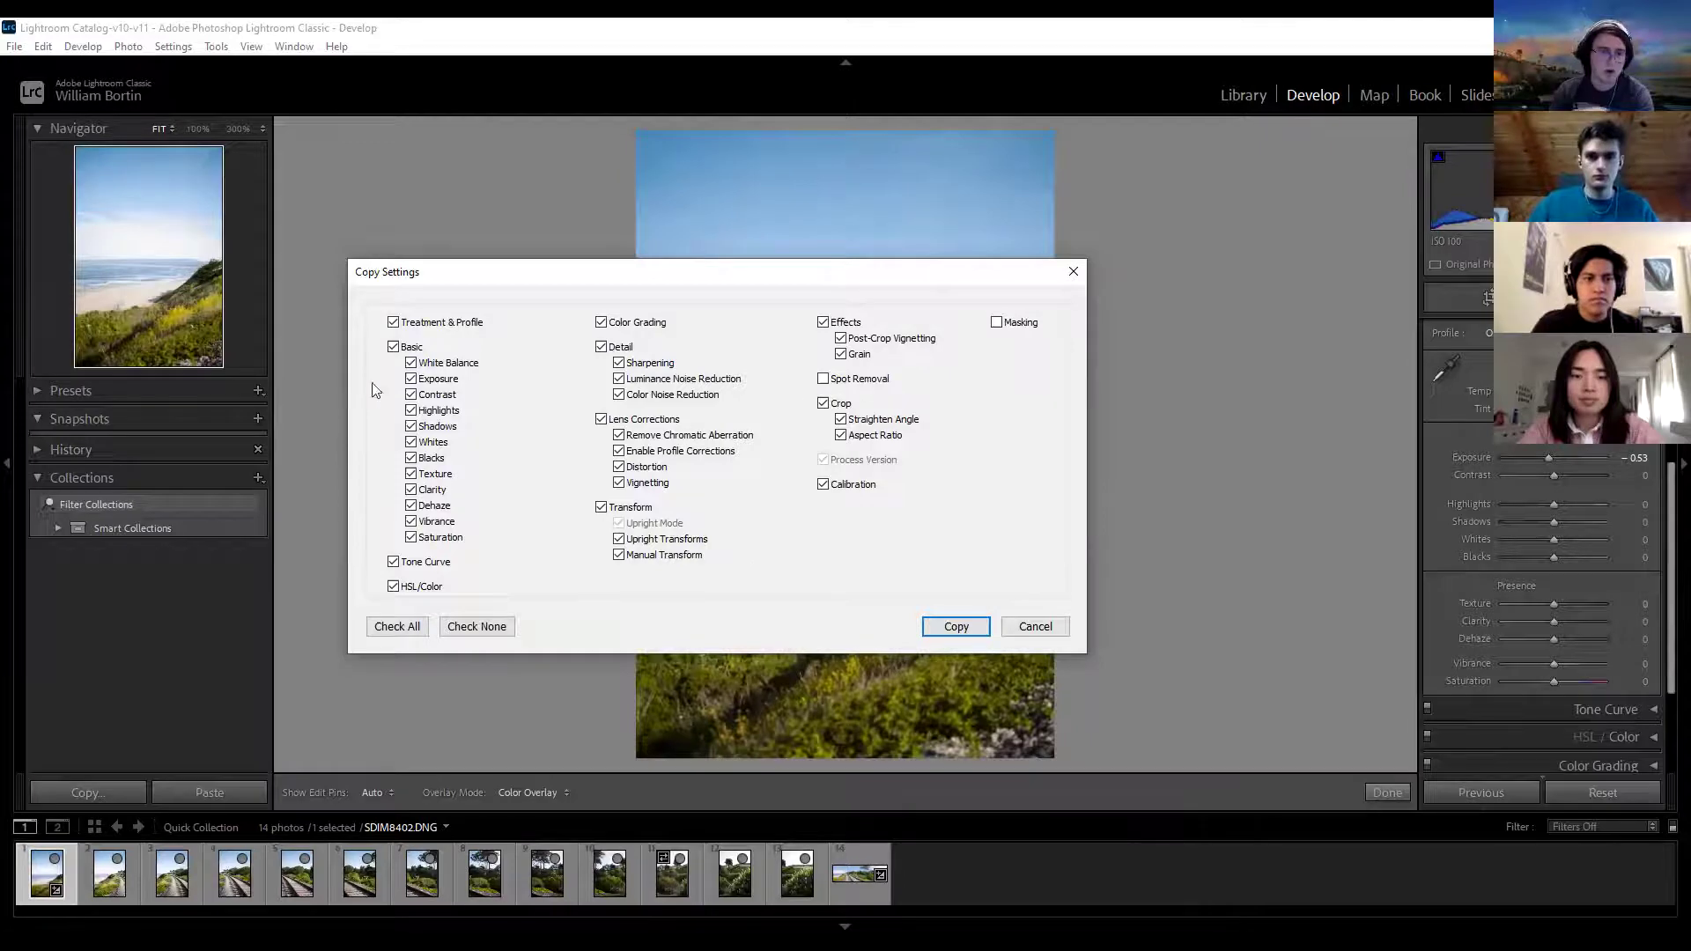
left_click(824, 380)
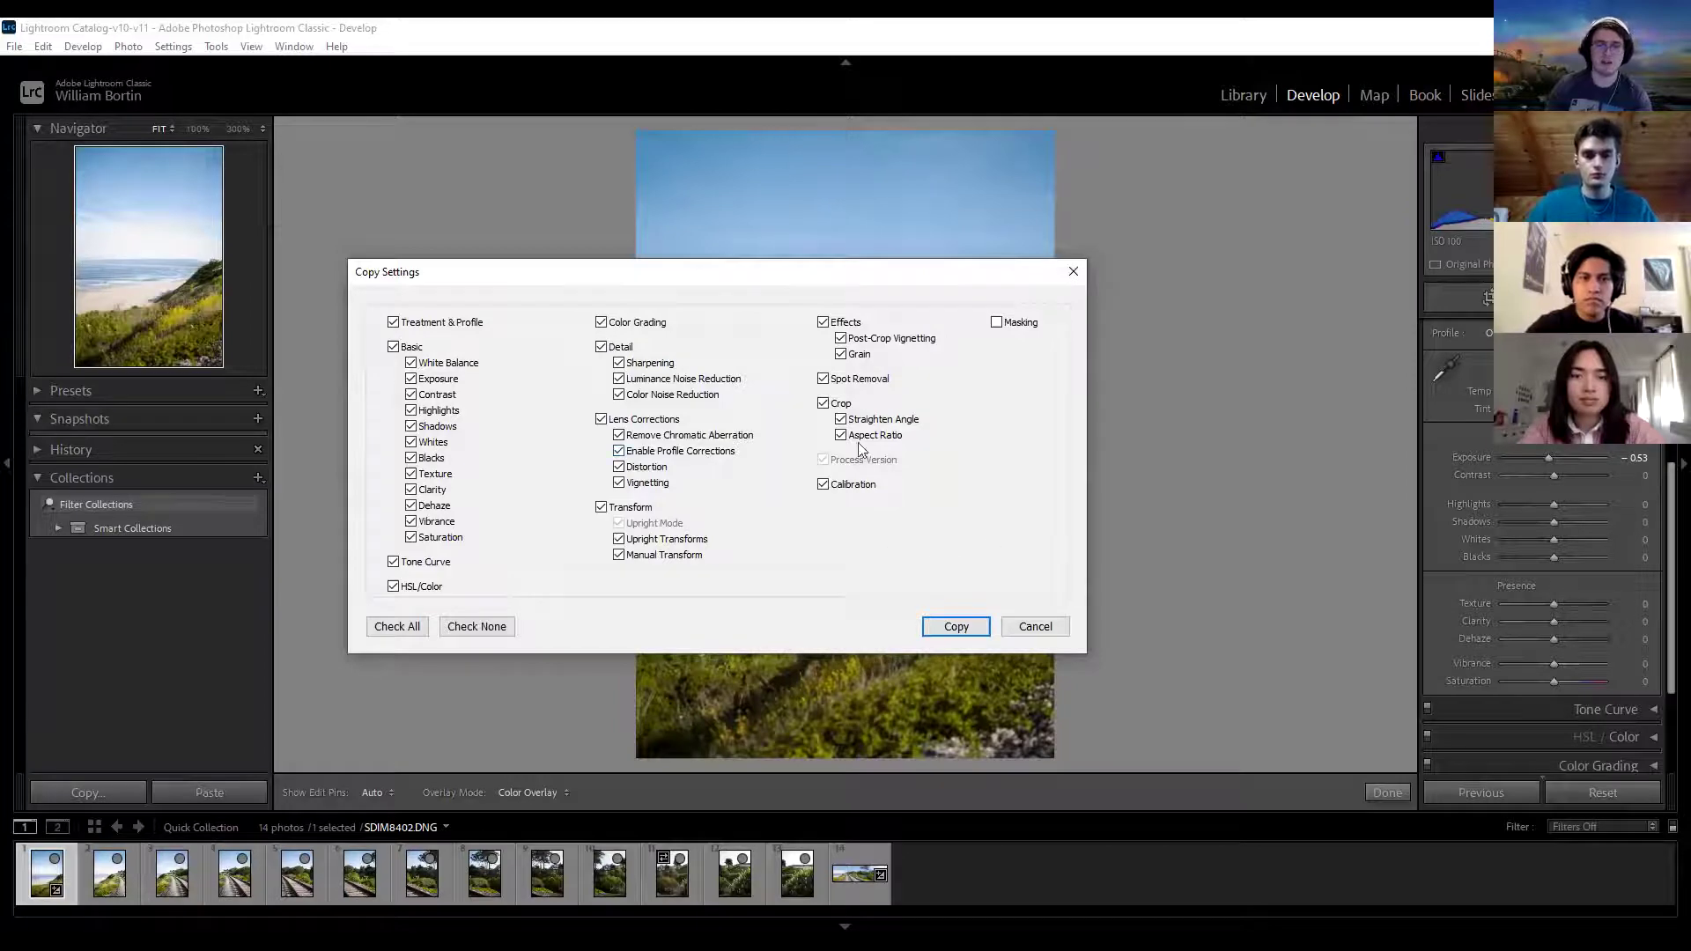
left_click(933, 626)
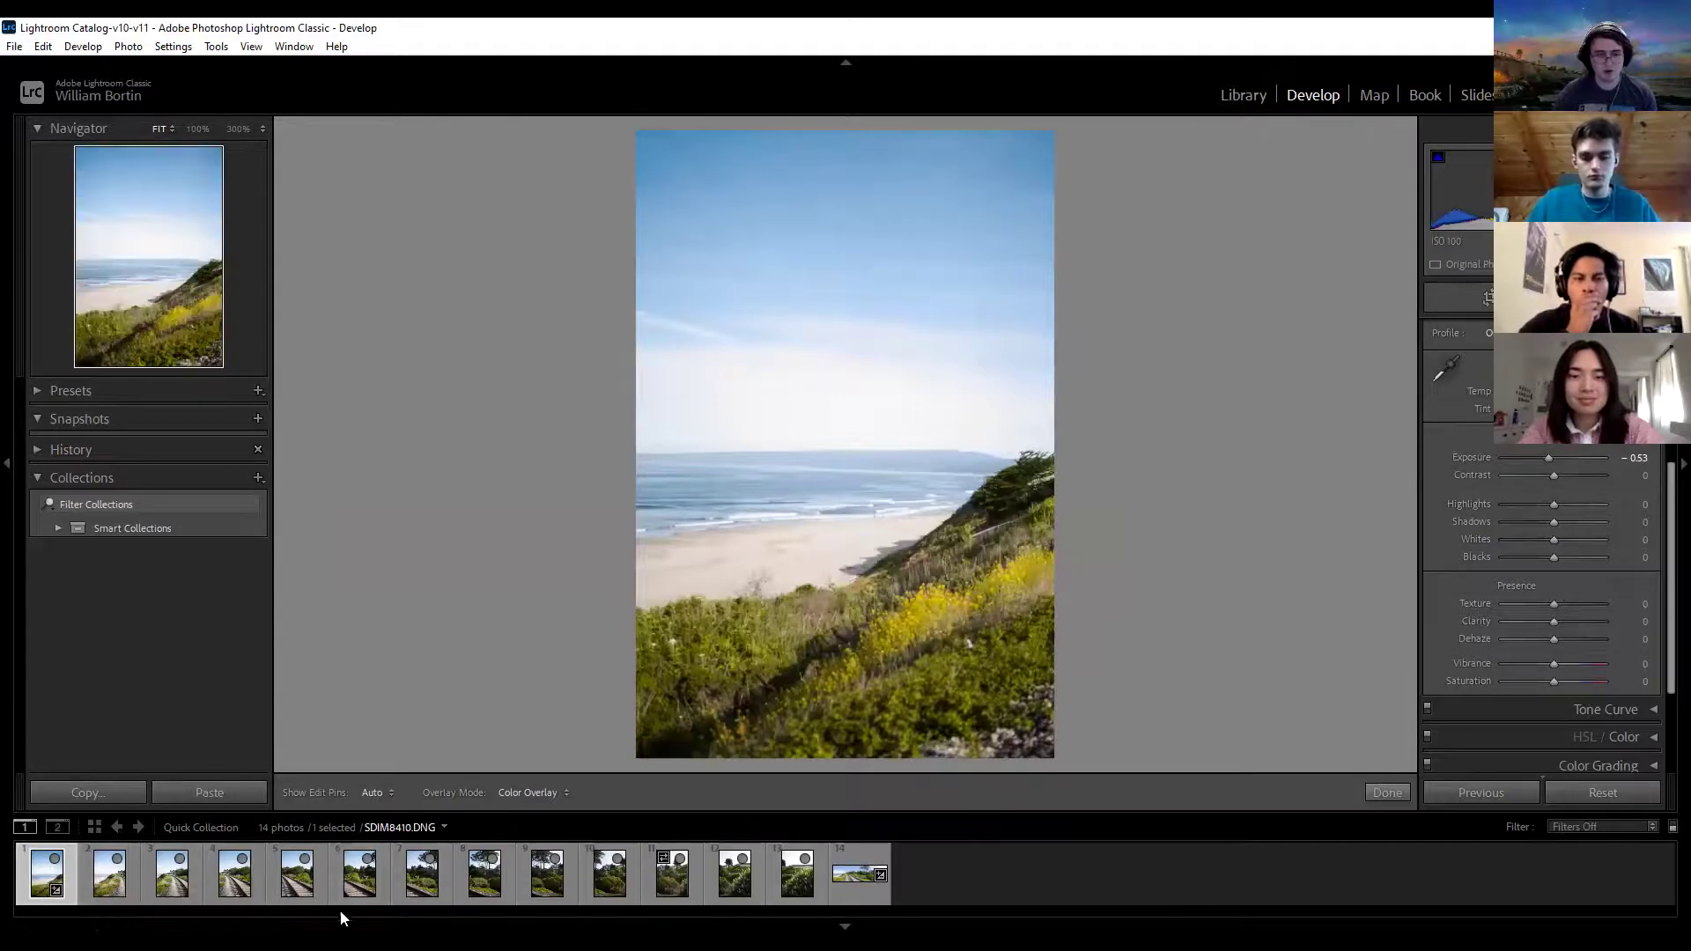
Step: Try to paste the copied settings onto the second through thirteenth photos of the series at once
left_click(110, 885)
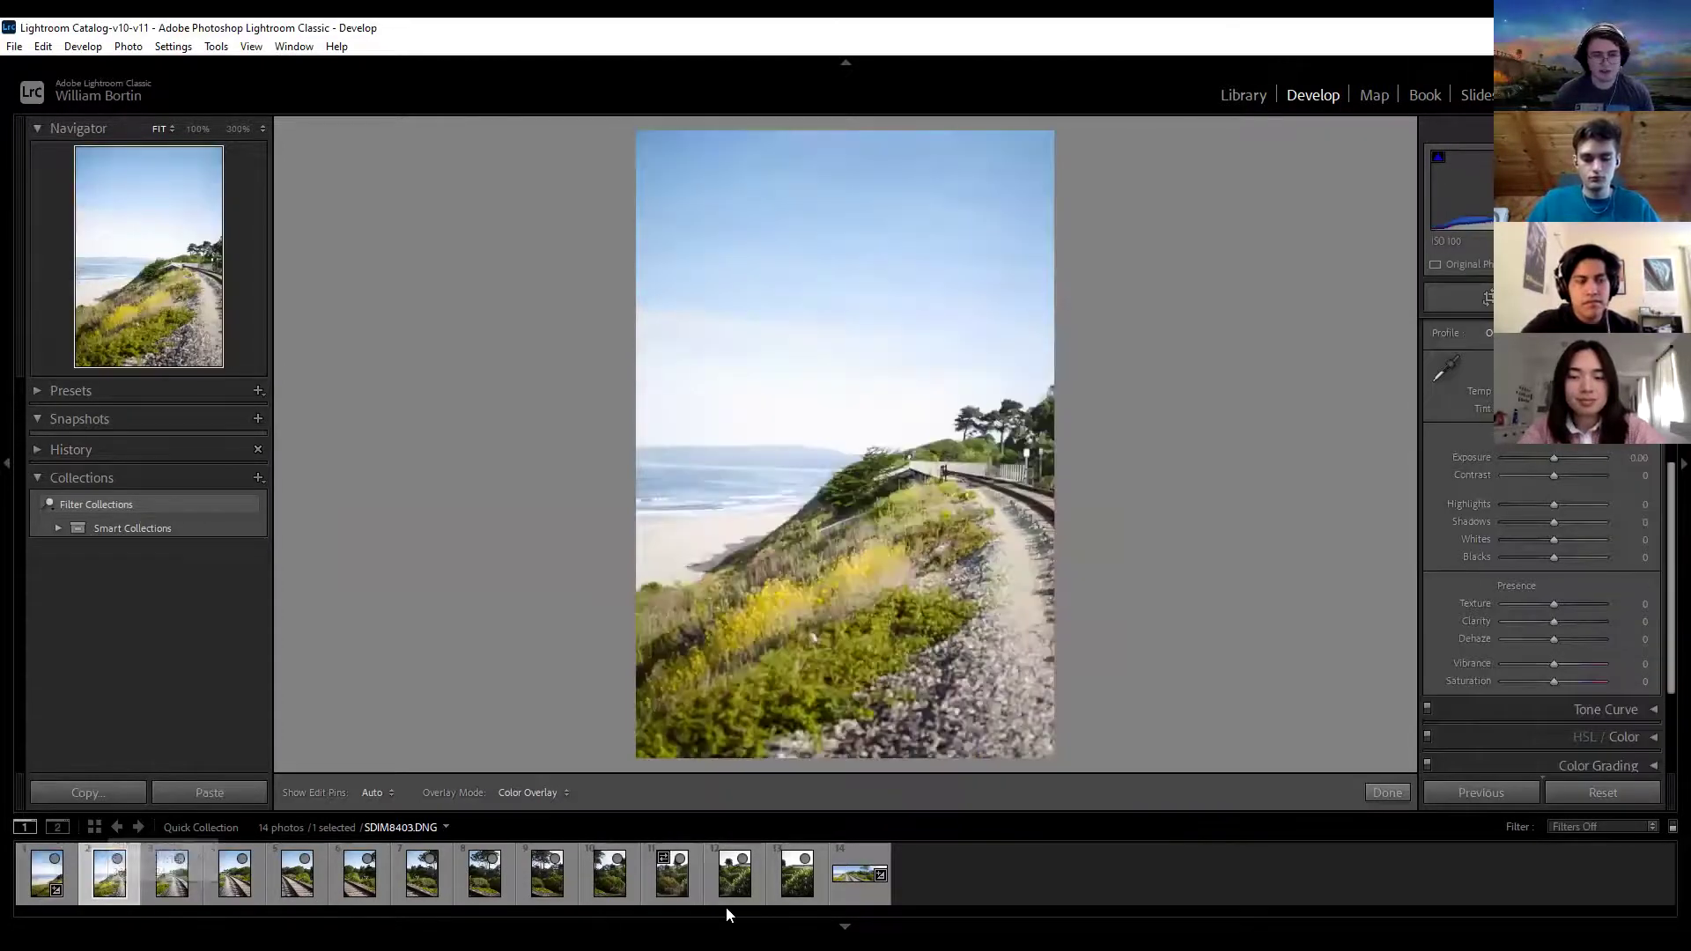
left_click(797, 886, "shift")
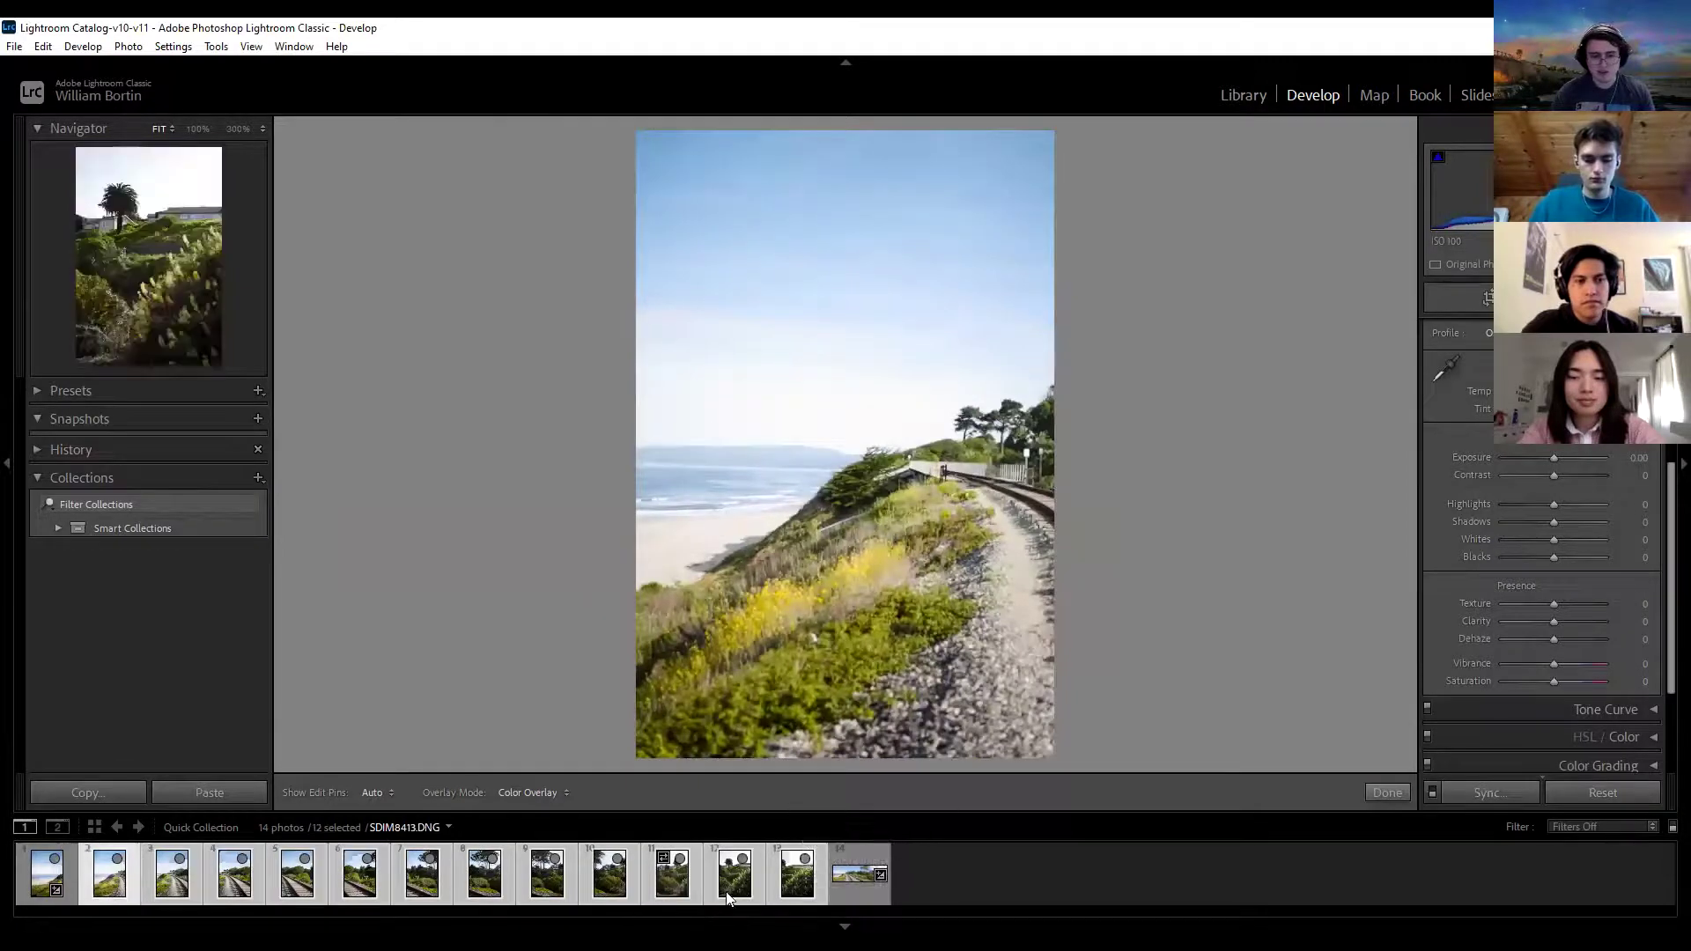
left_click(209, 792)
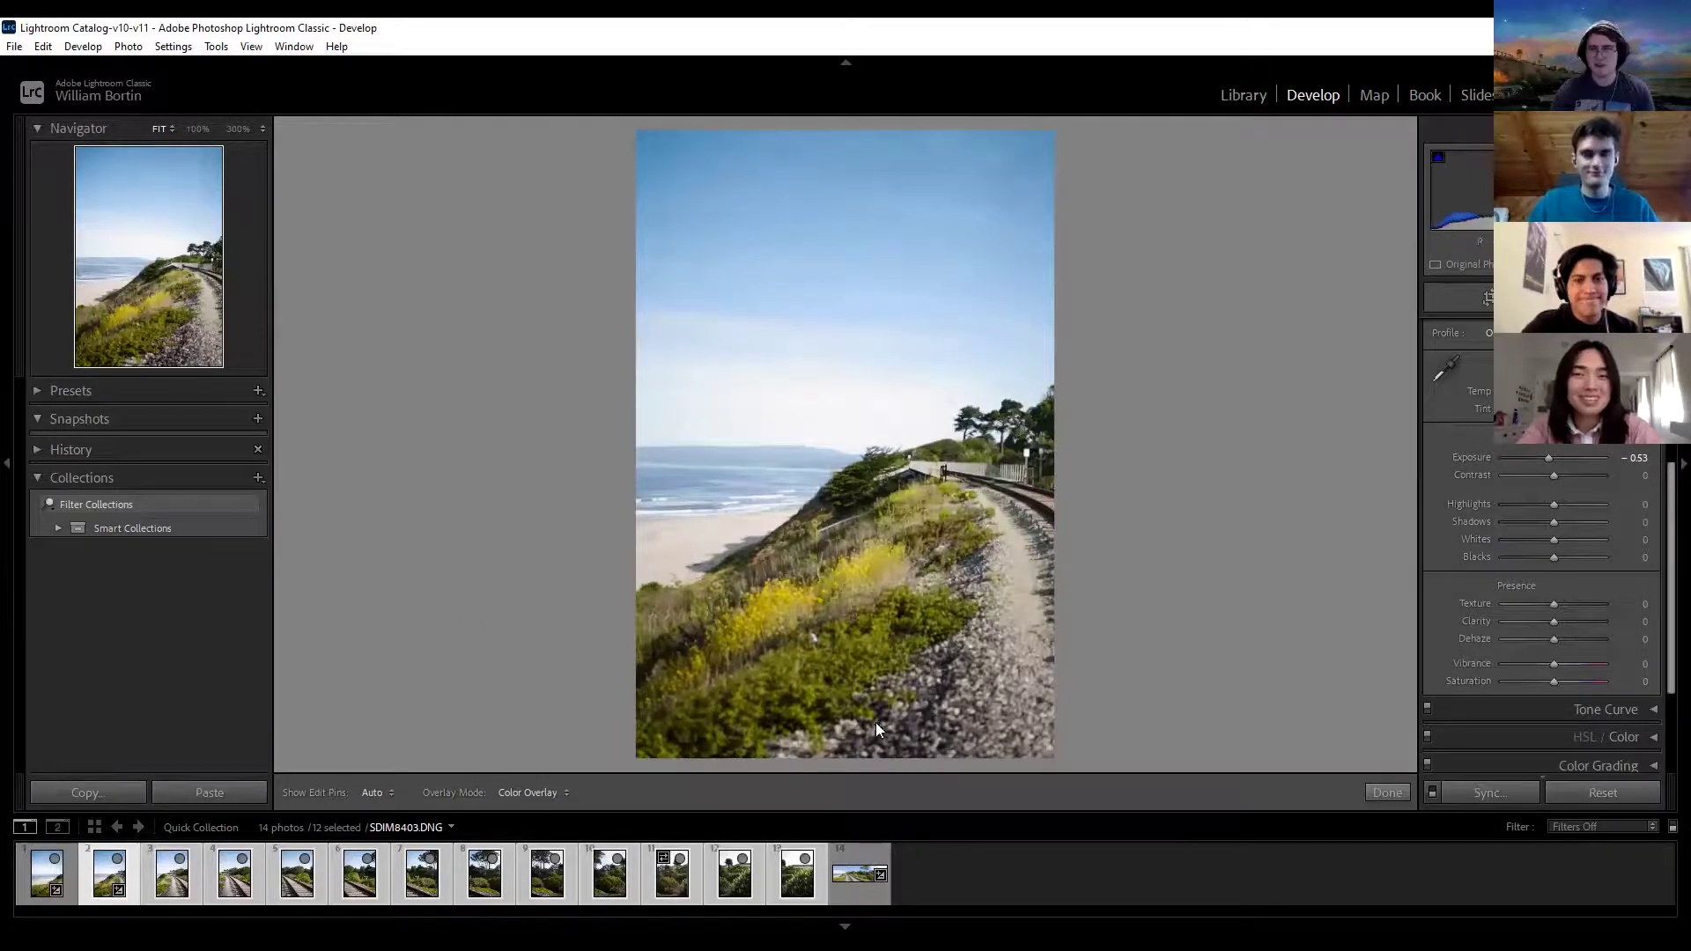
Step: Check the second and third photos for the pasted settings and reset the second photo's develop settings
left_click(97, 885)
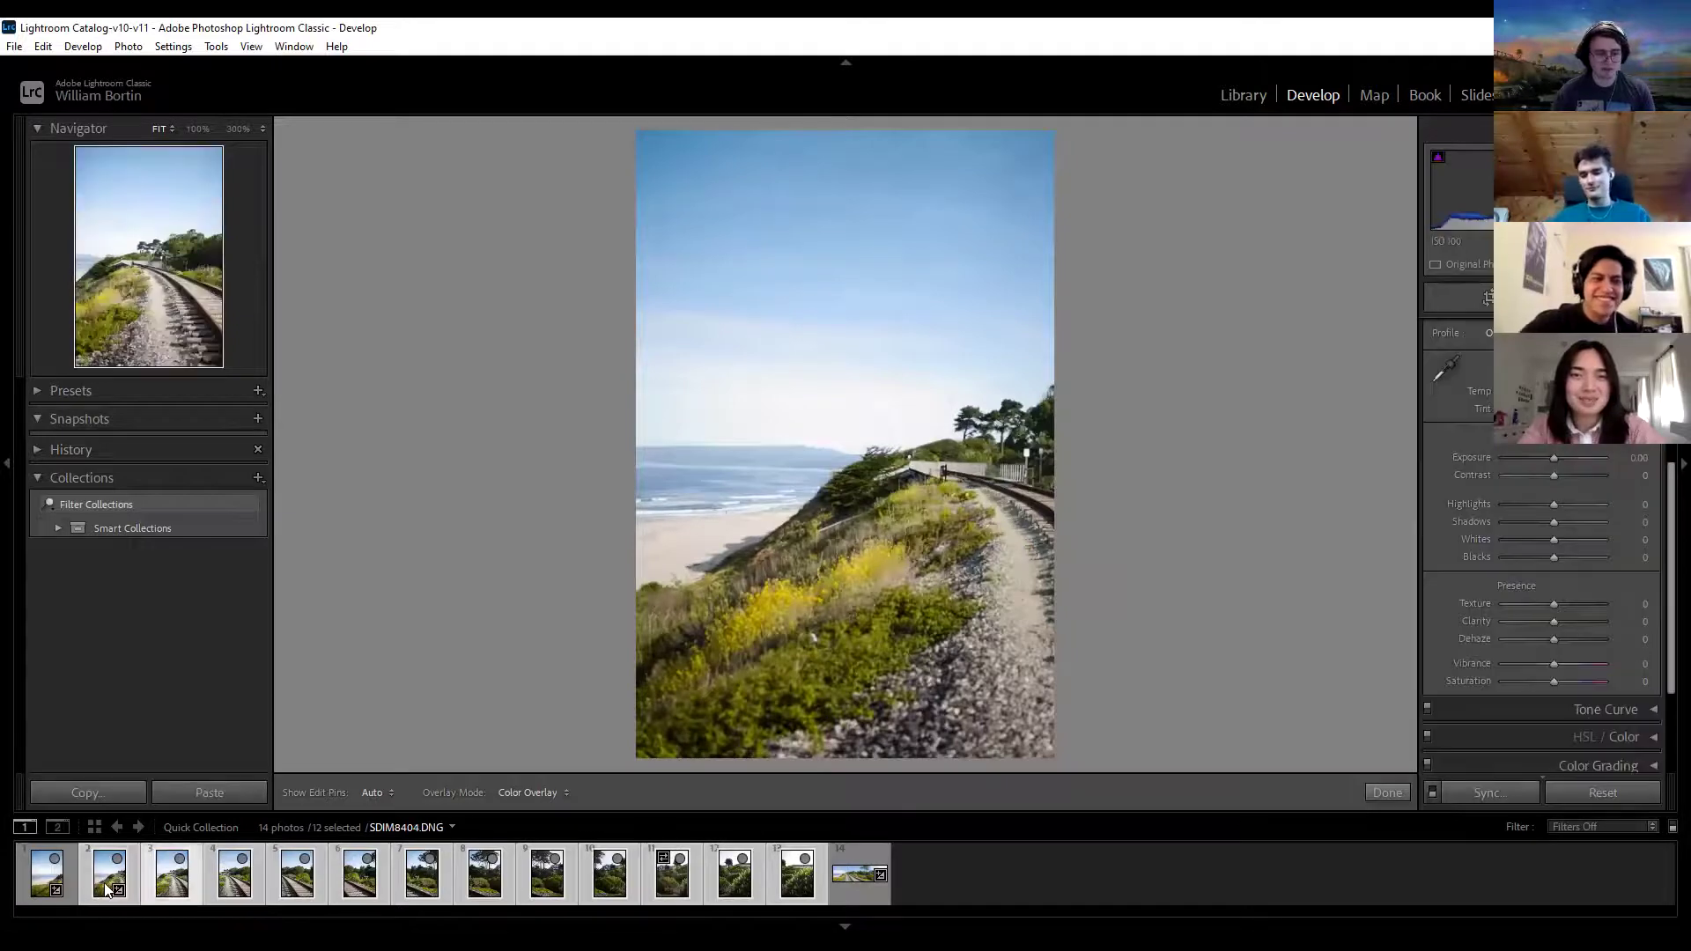
left_click(97, 885)
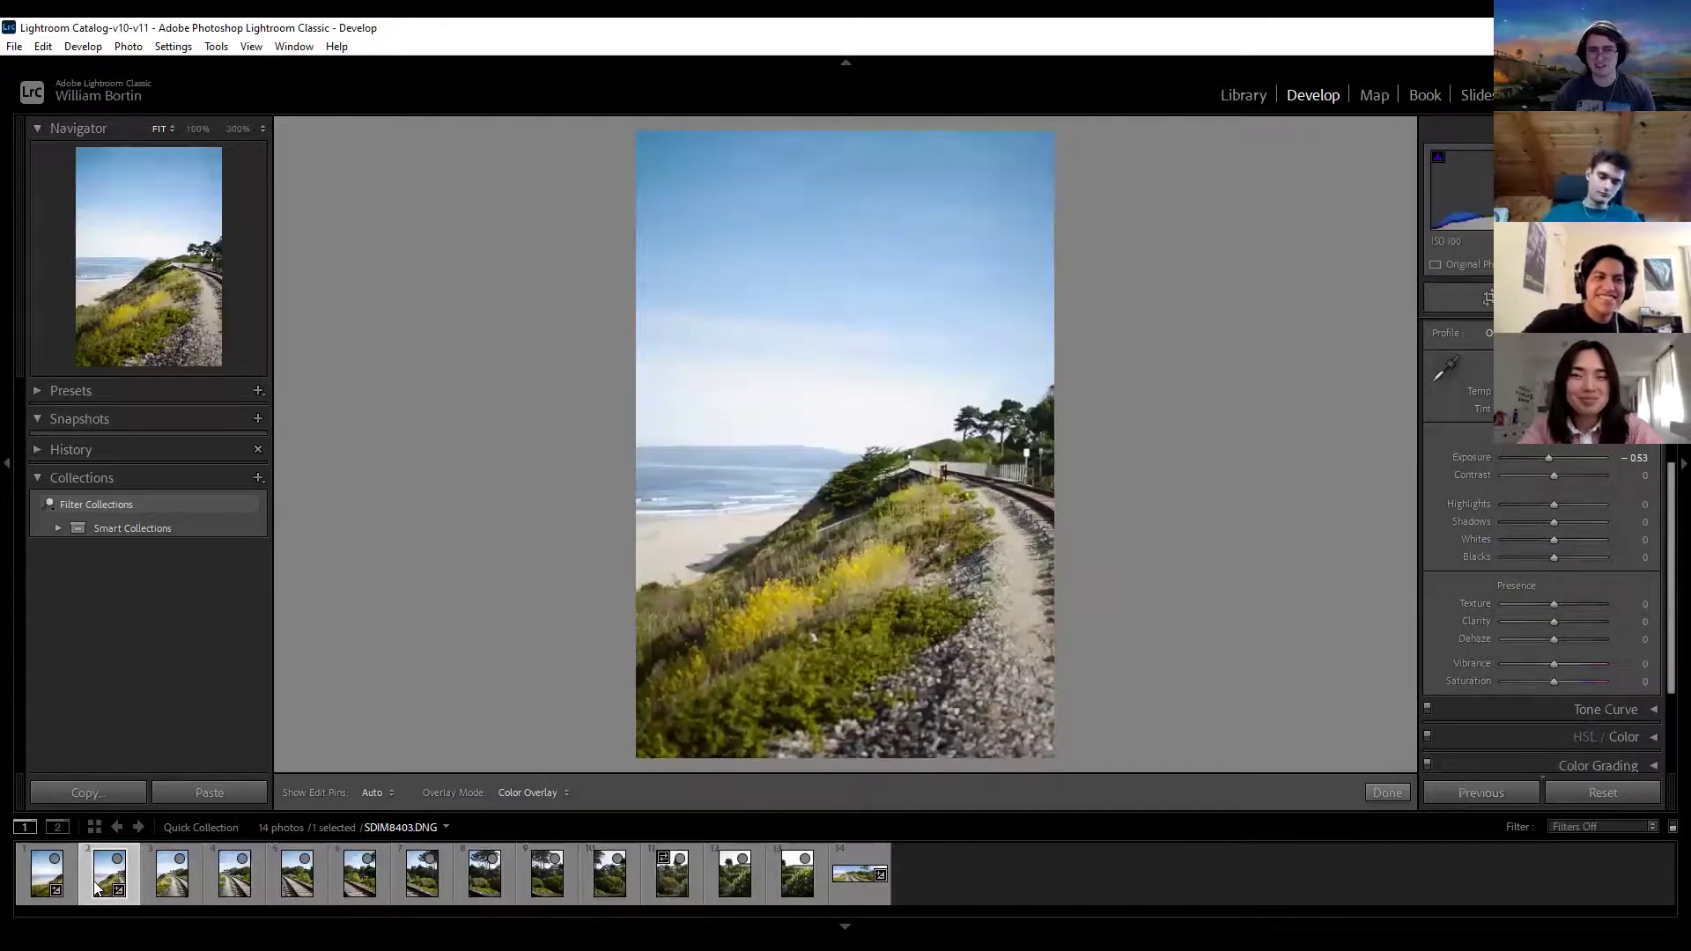
left_click(171, 881)
left_click(97, 874)
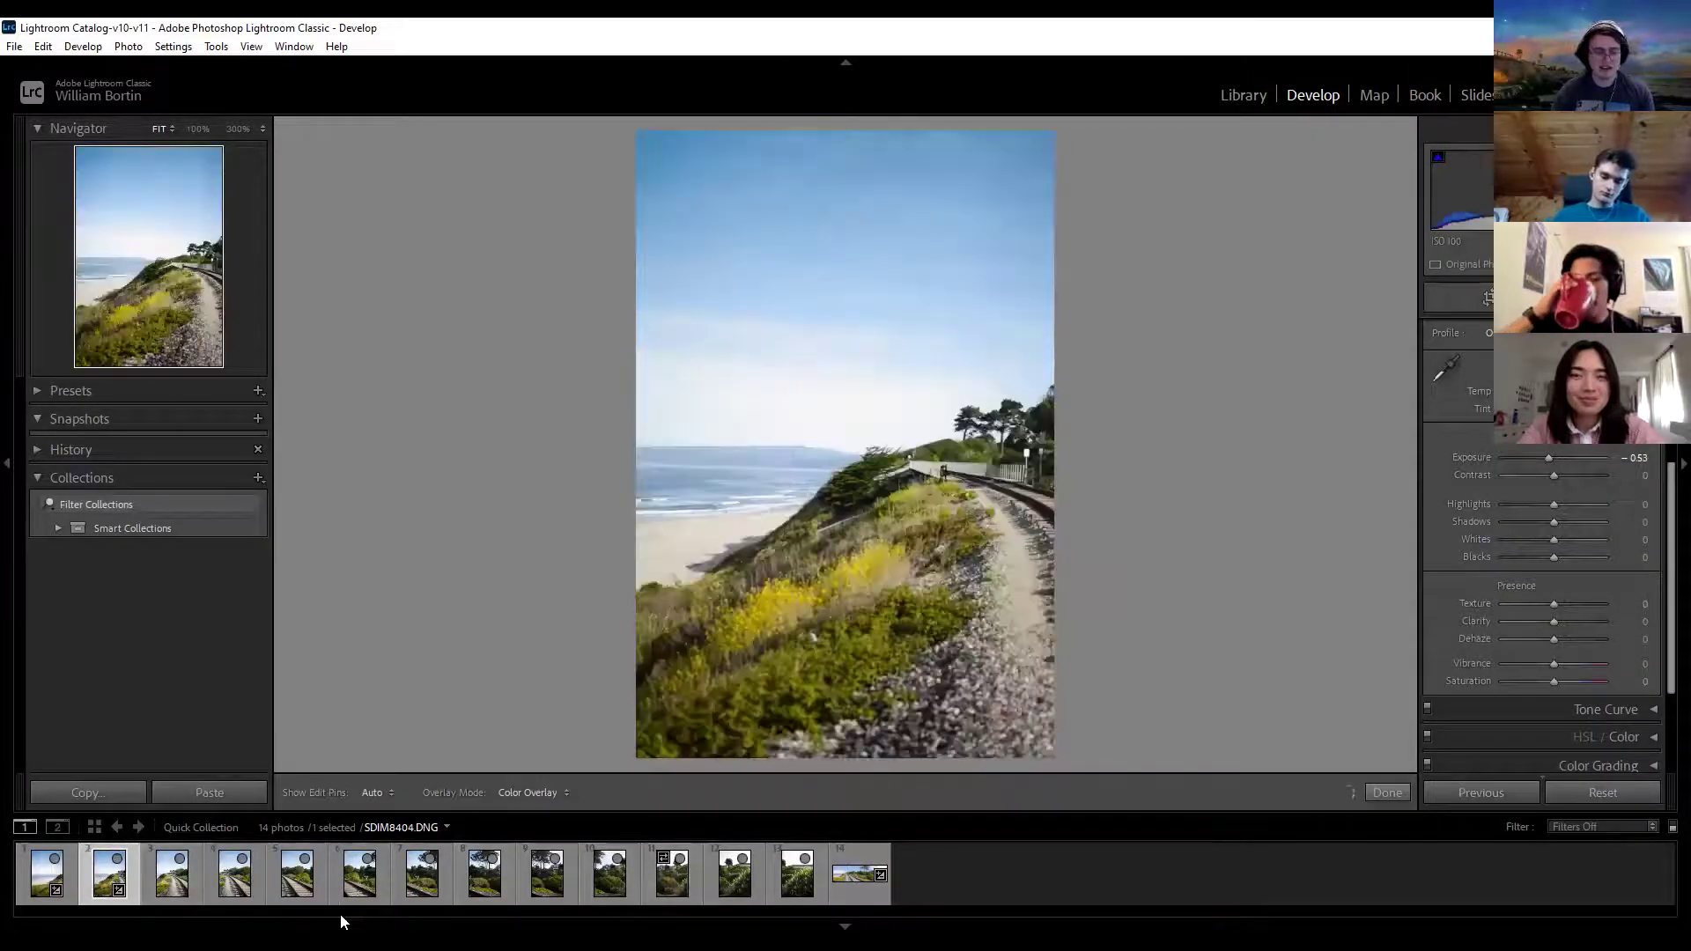
key("Right")
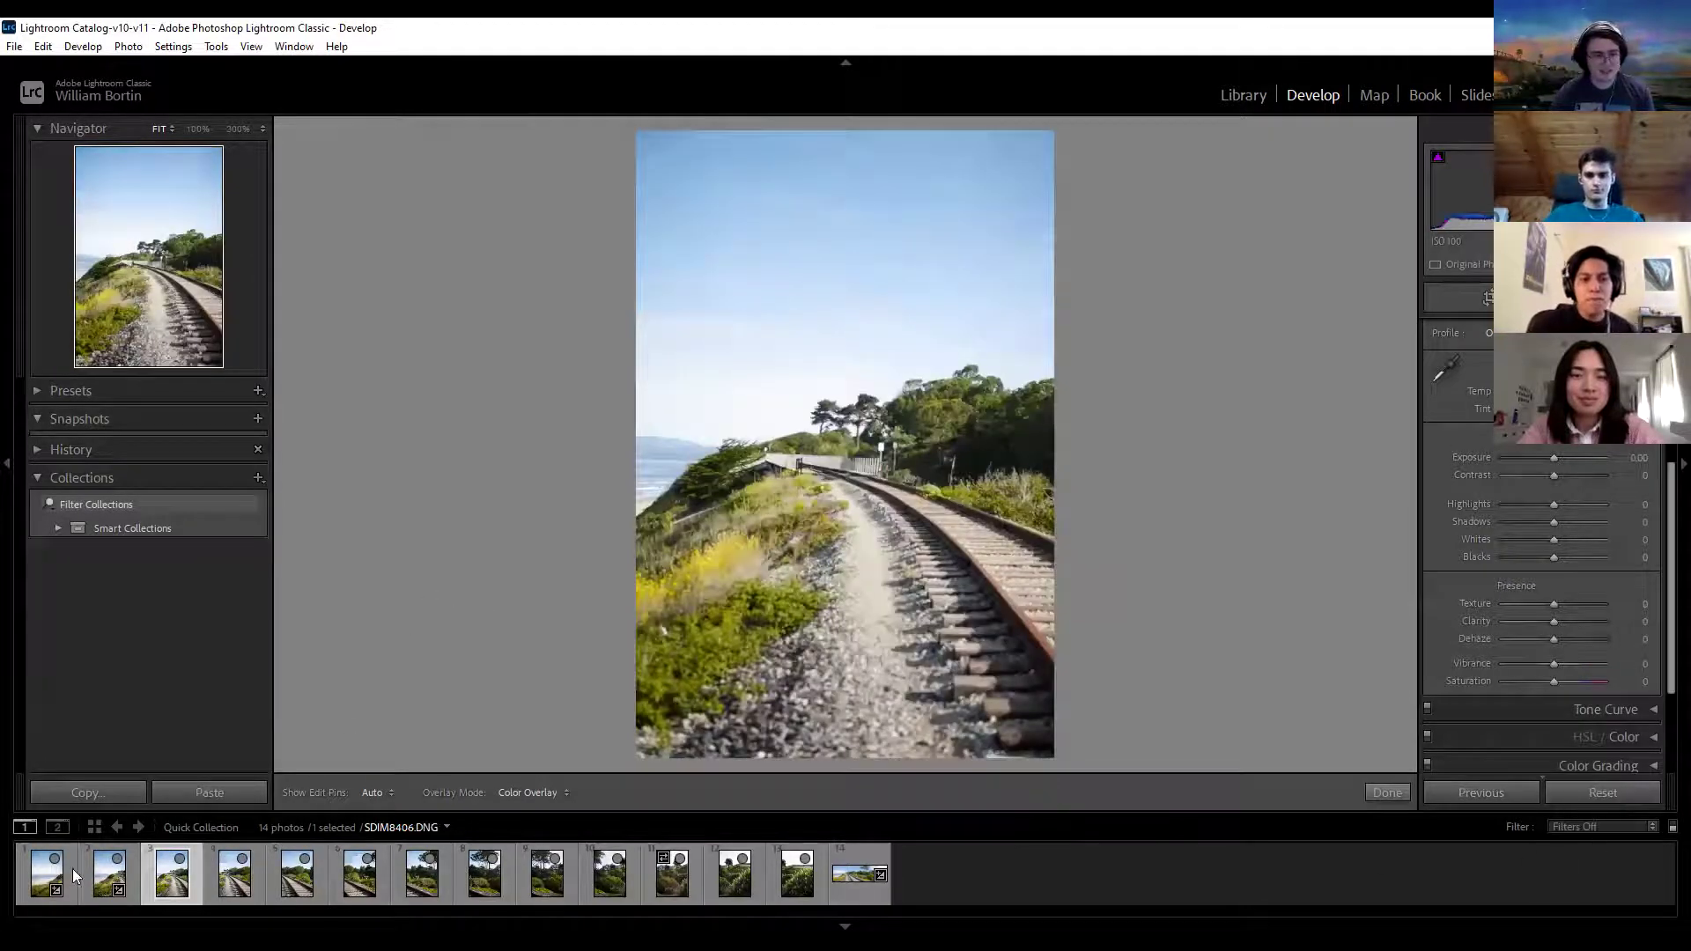
left_click(121, 885)
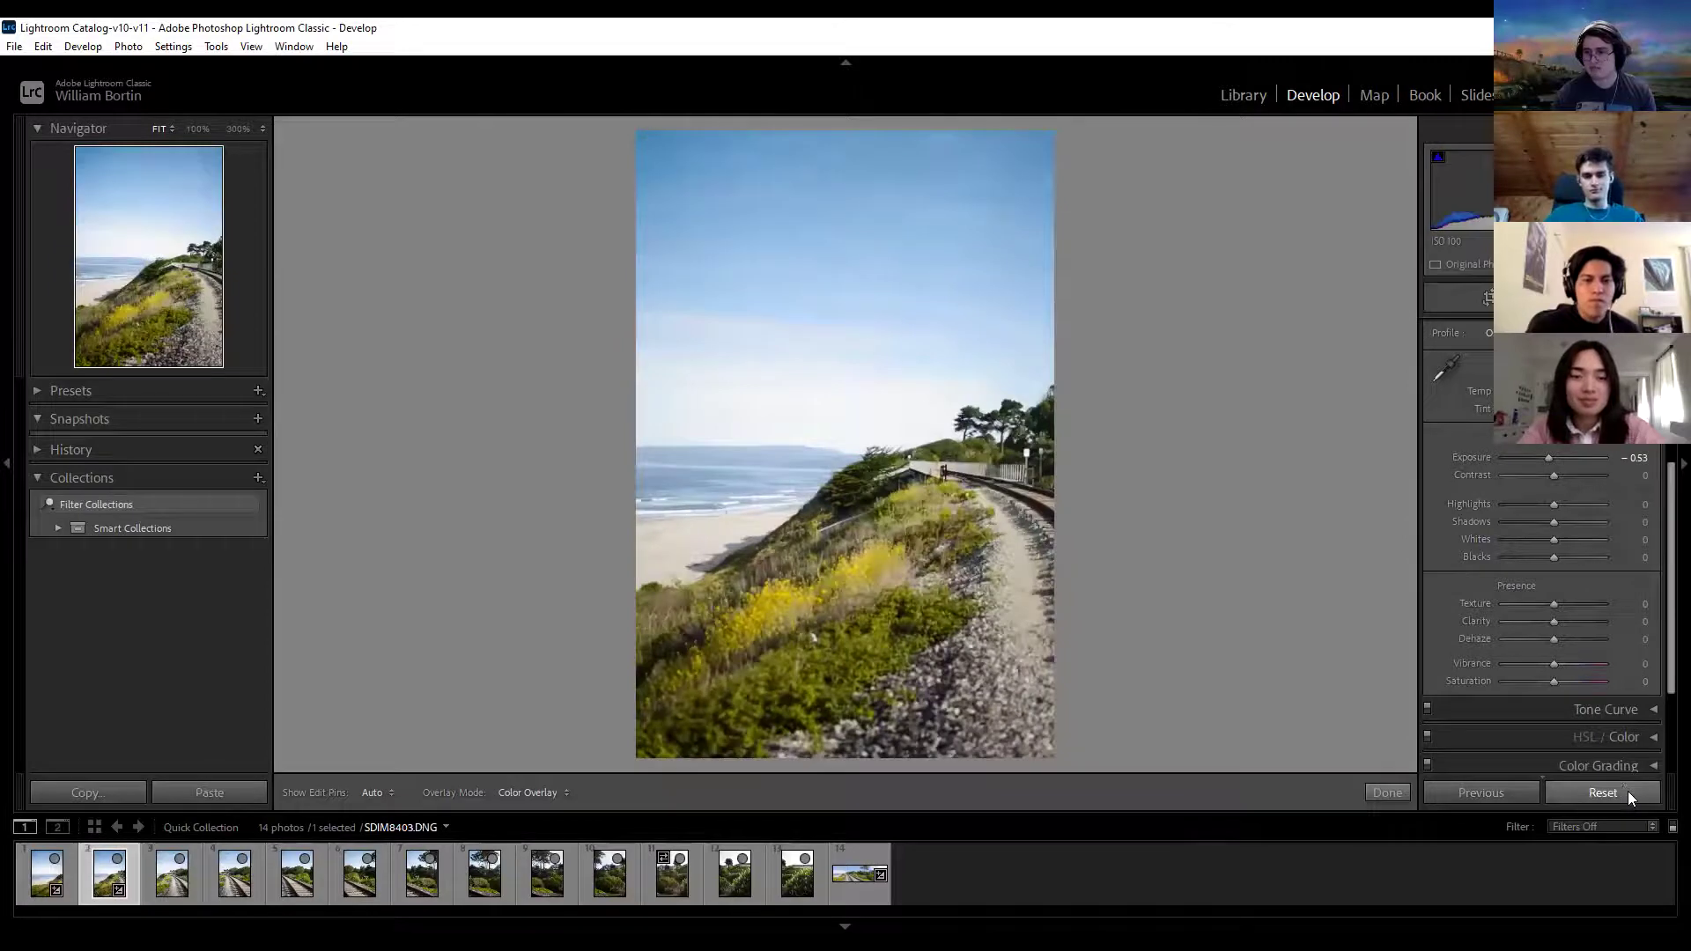
left_click(1629, 795)
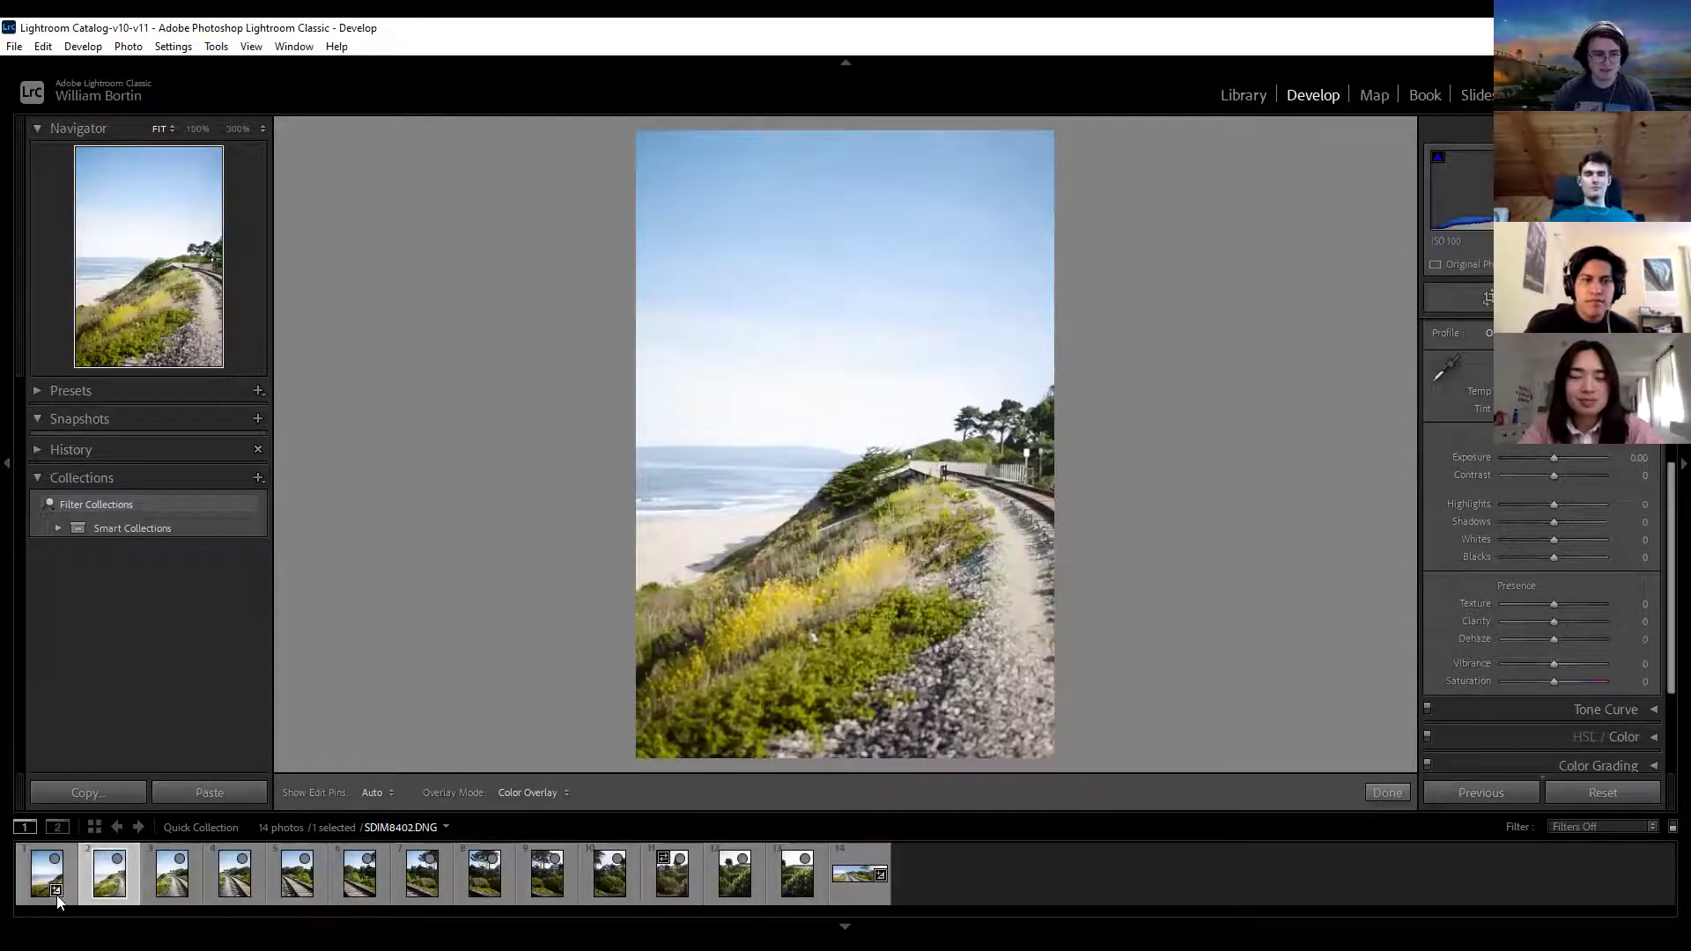
Step: Select the second through thirteenth photos and paste the copied develop settings onto all of them
left_click(803, 886, "shift")
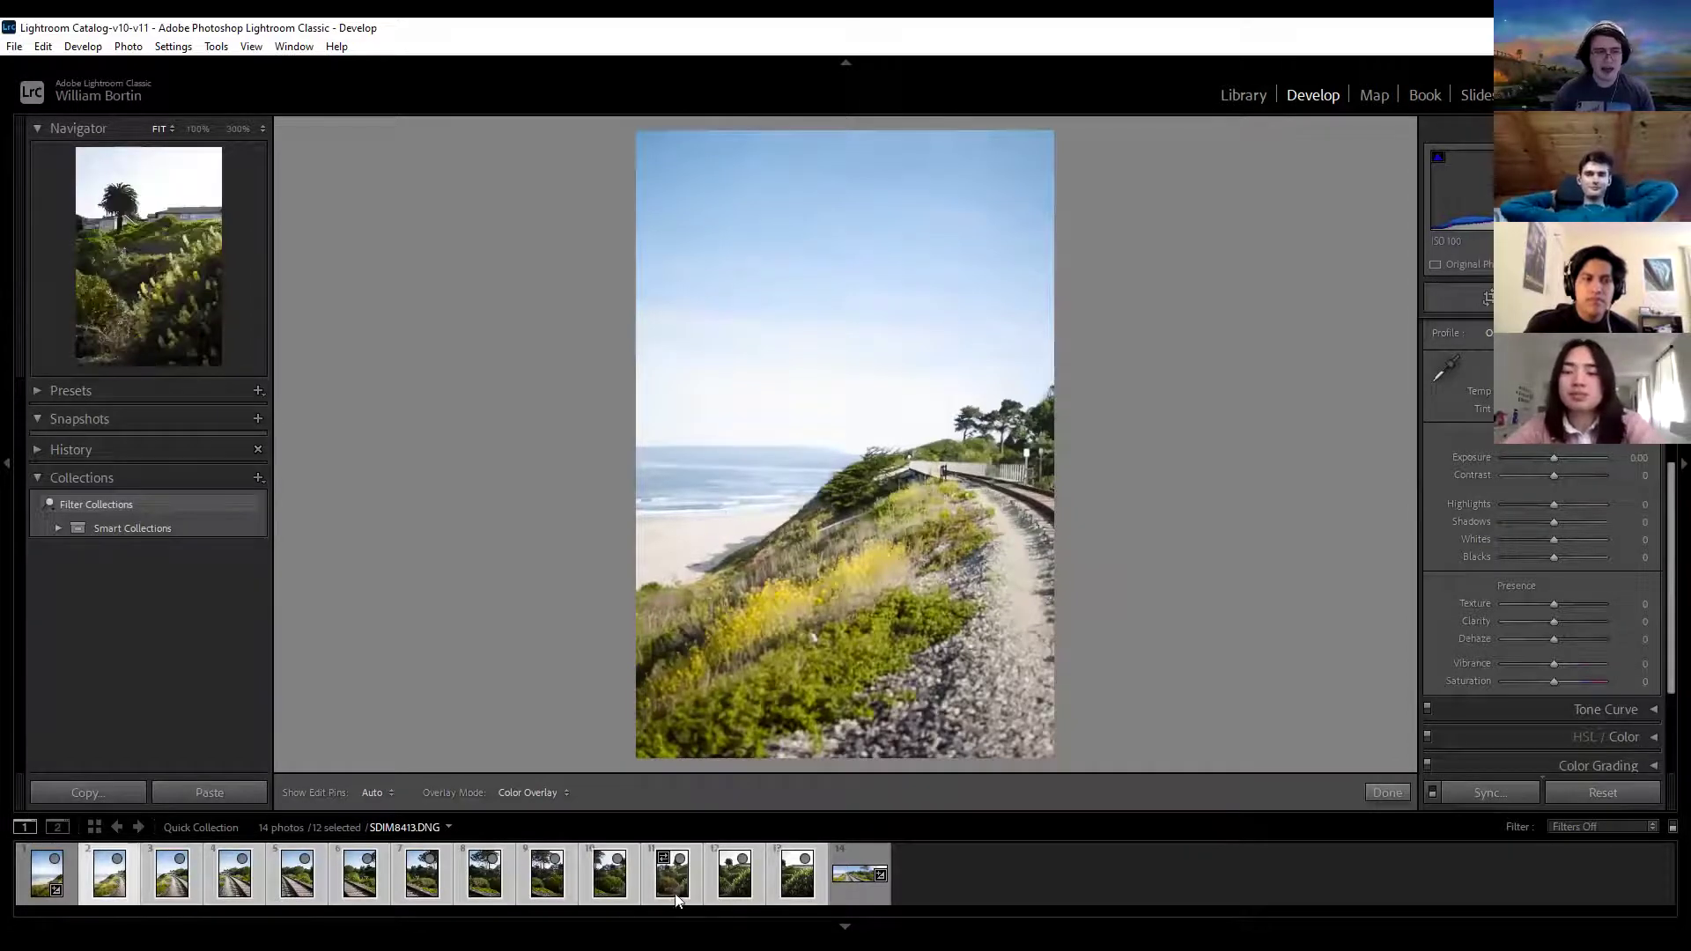
right_click(423, 887)
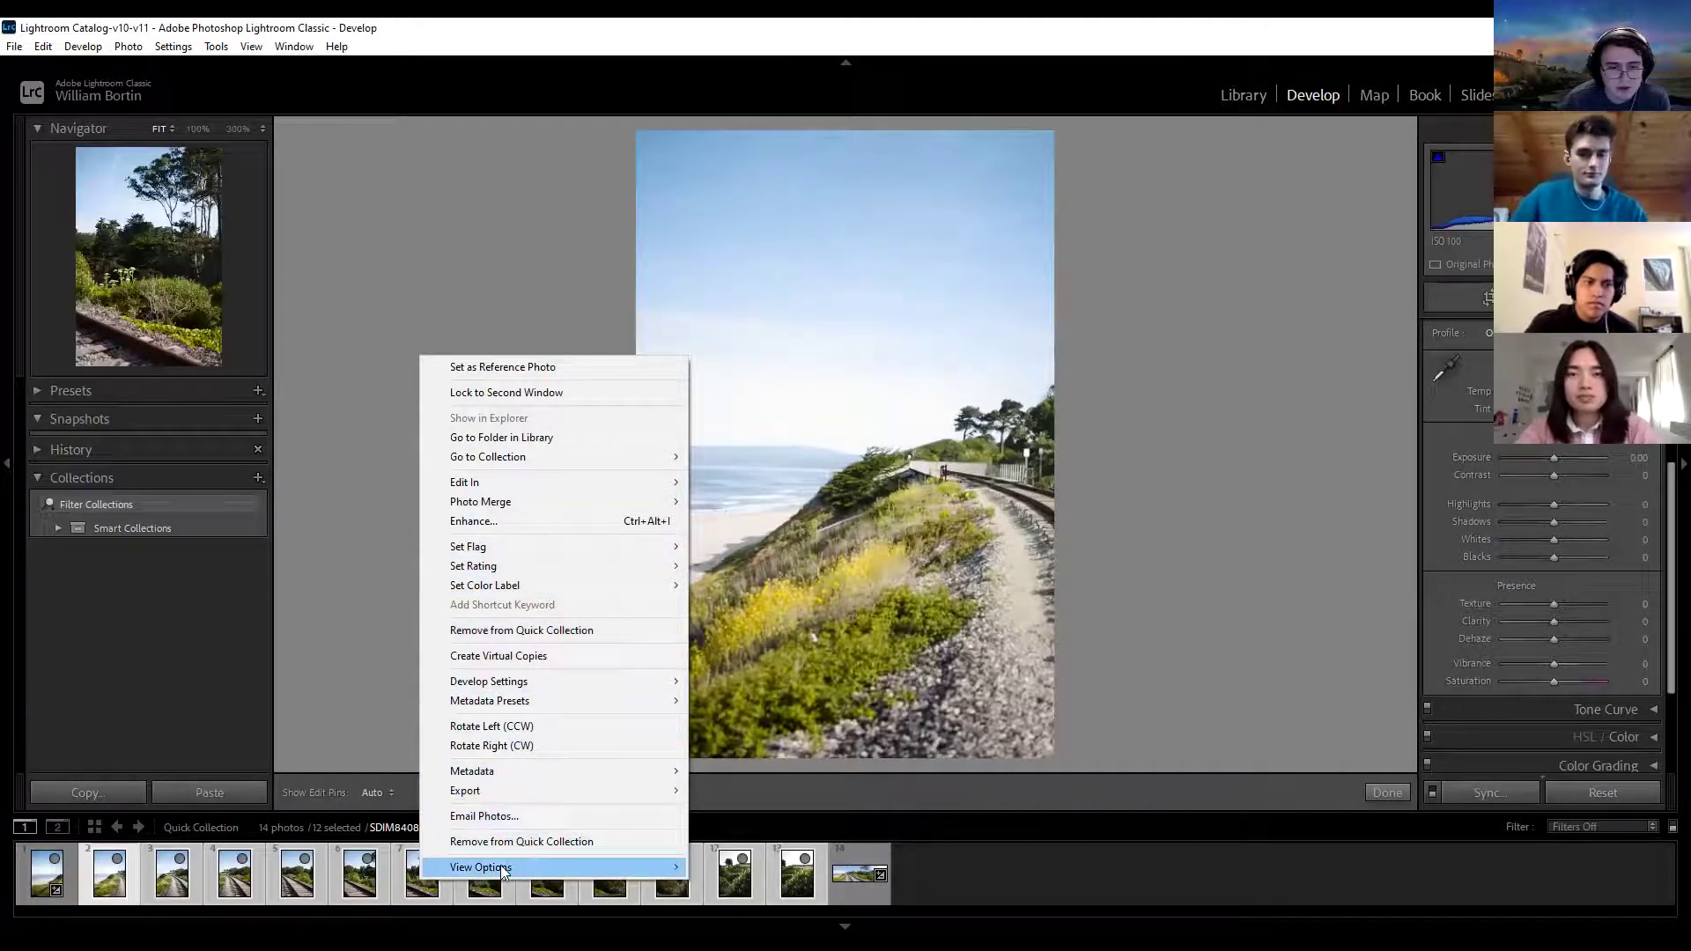
mouse_move(507, 691)
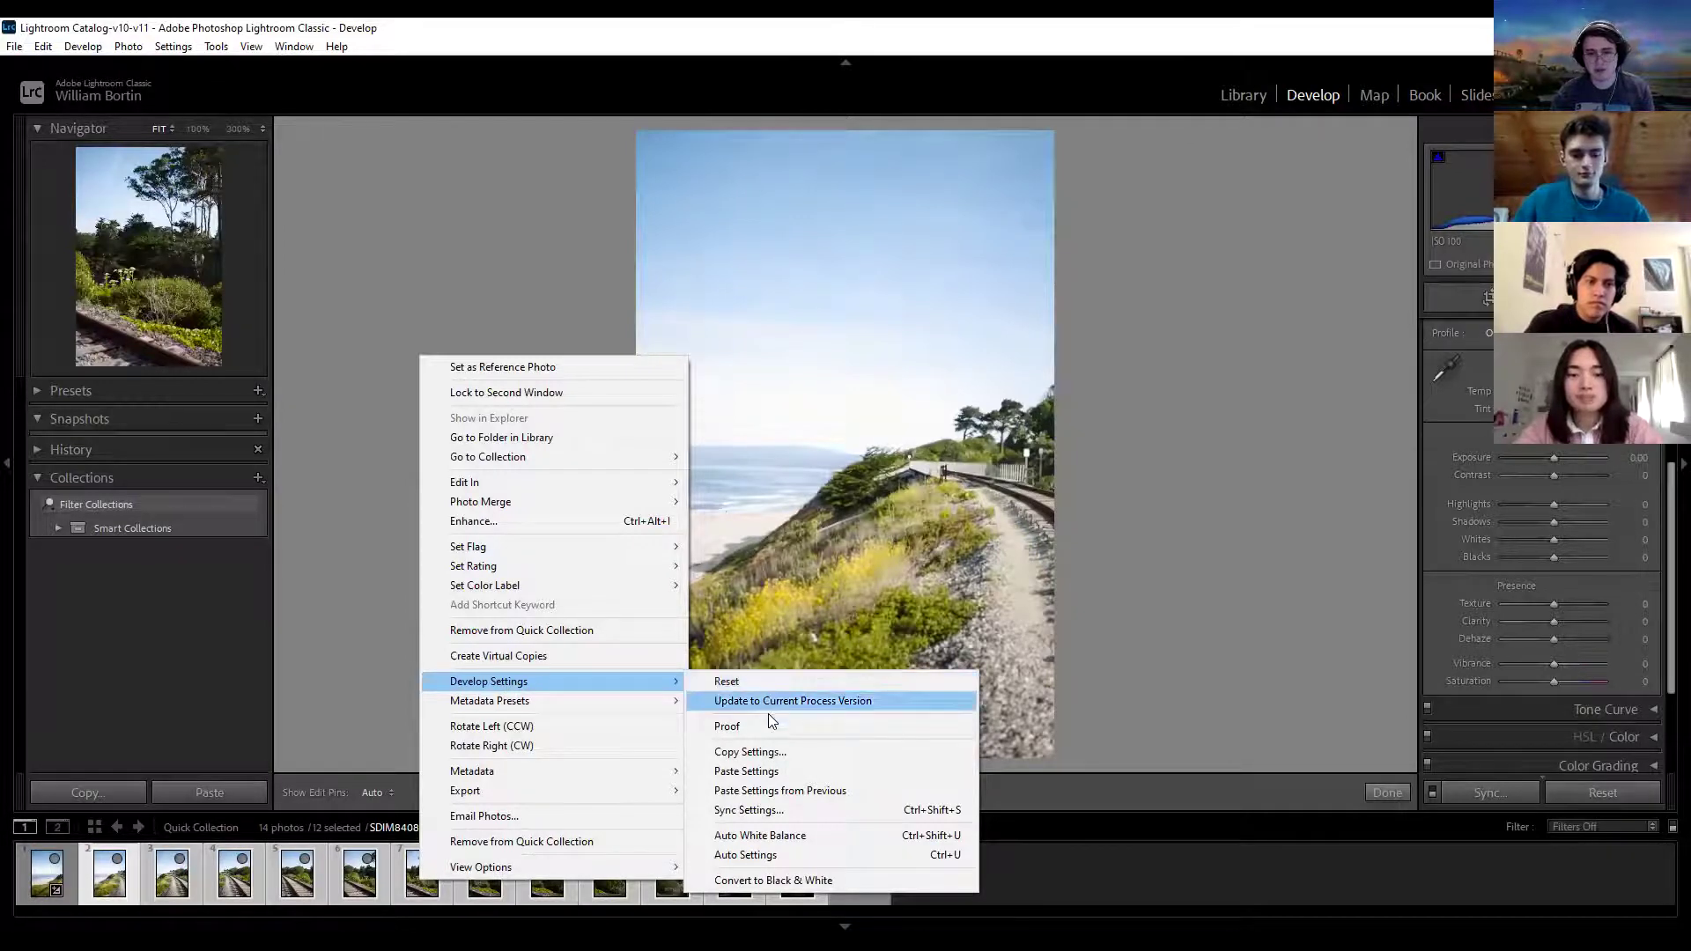
left_click(772, 771)
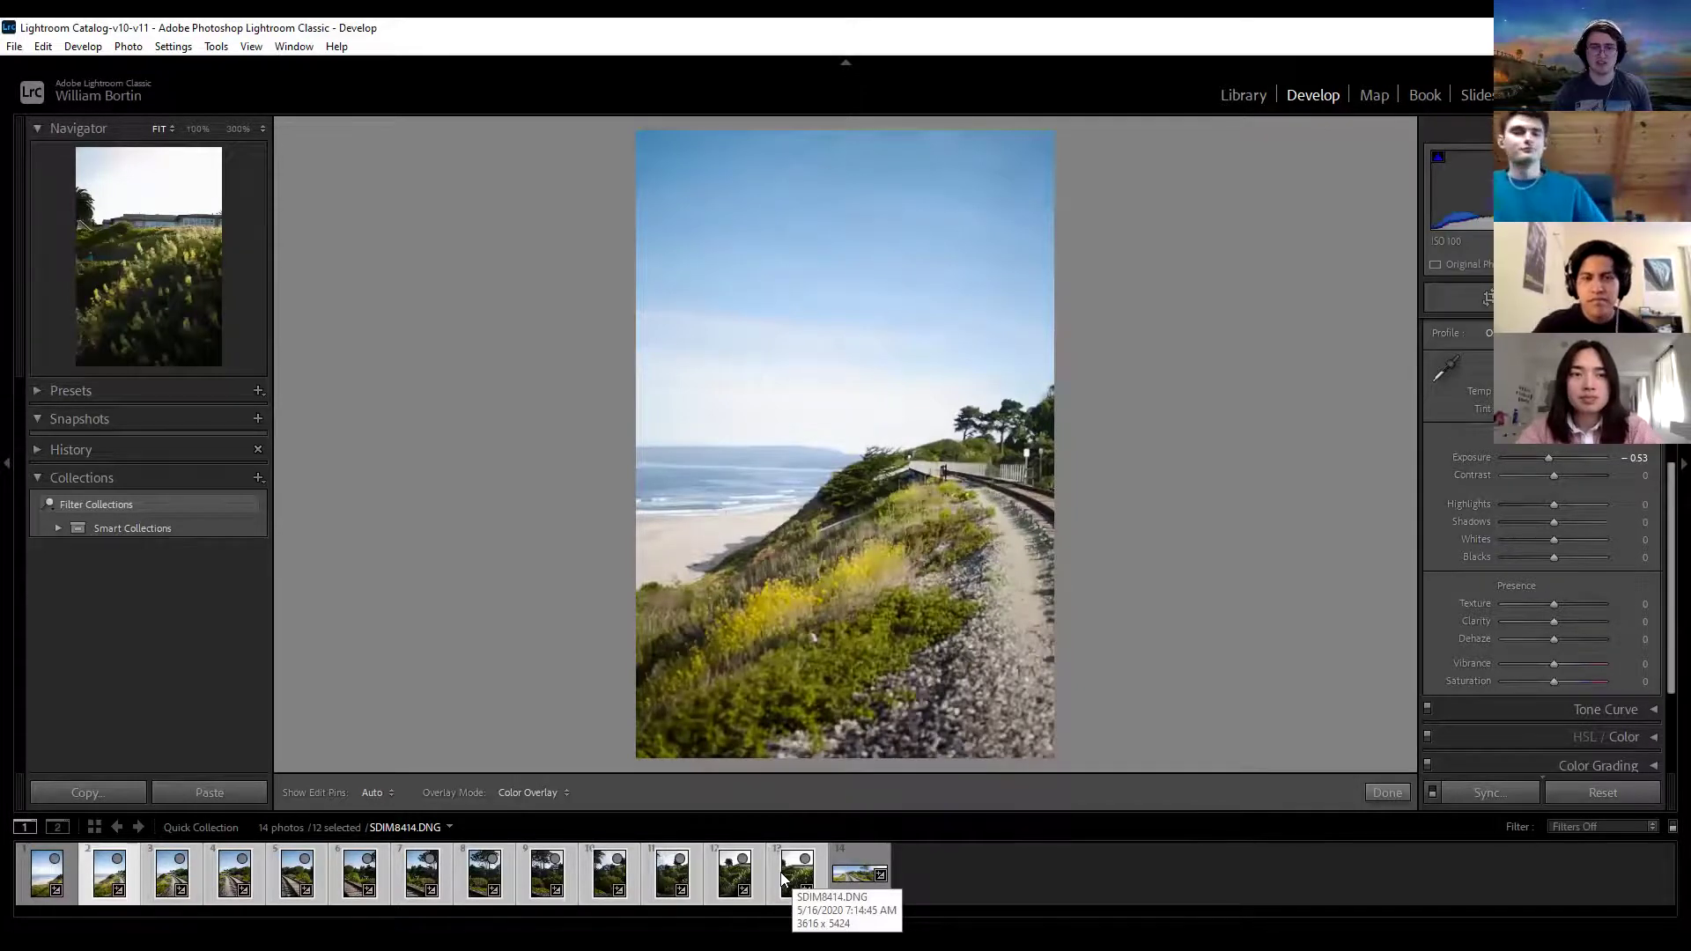
Step: Check the pasted exposure on several photos of the series and look over the Develop Settings commands without applying any
left_click(795, 878)
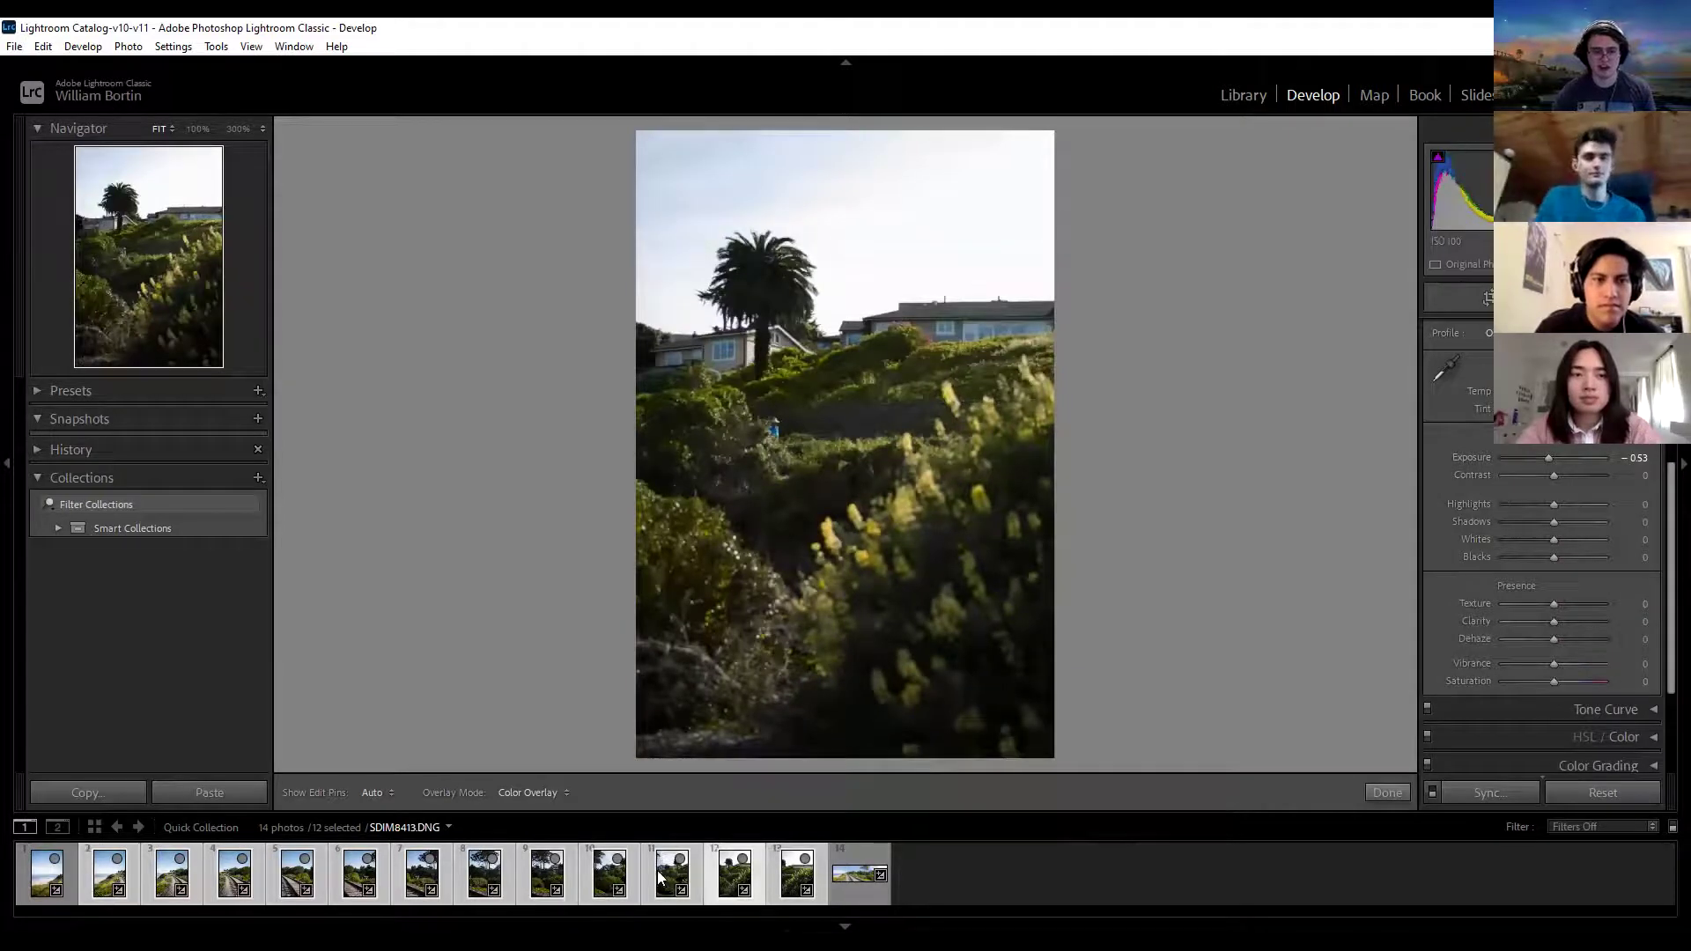
left_click(795, 878)
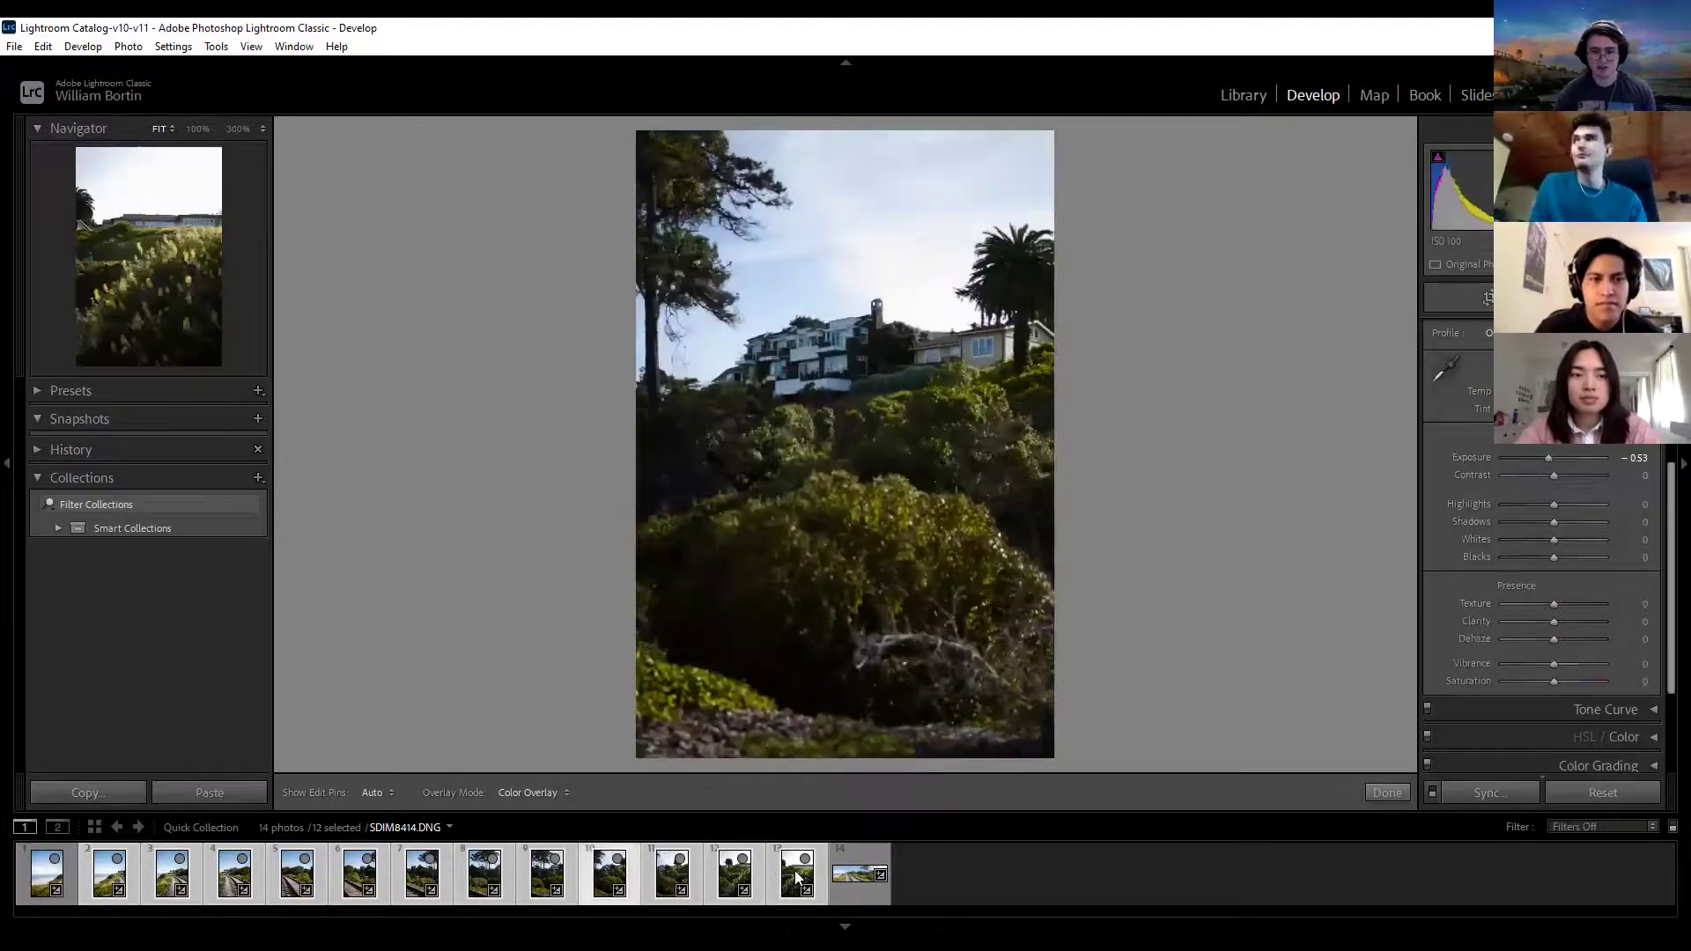
left_click(95, 881)
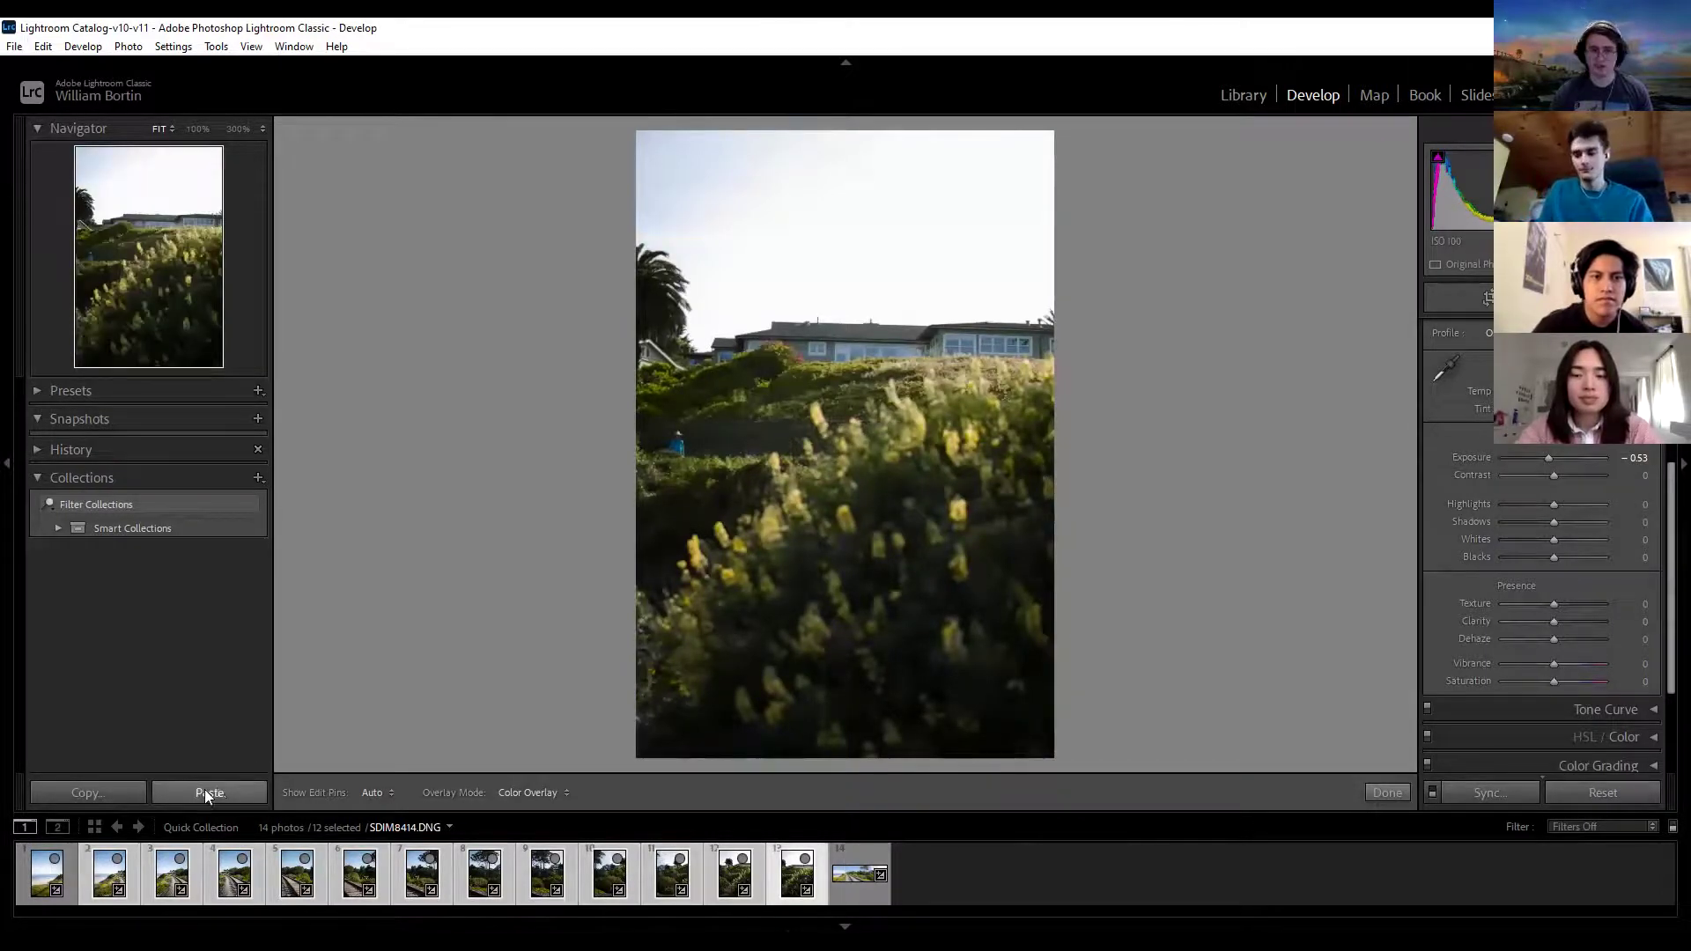
right_click(528, 861)
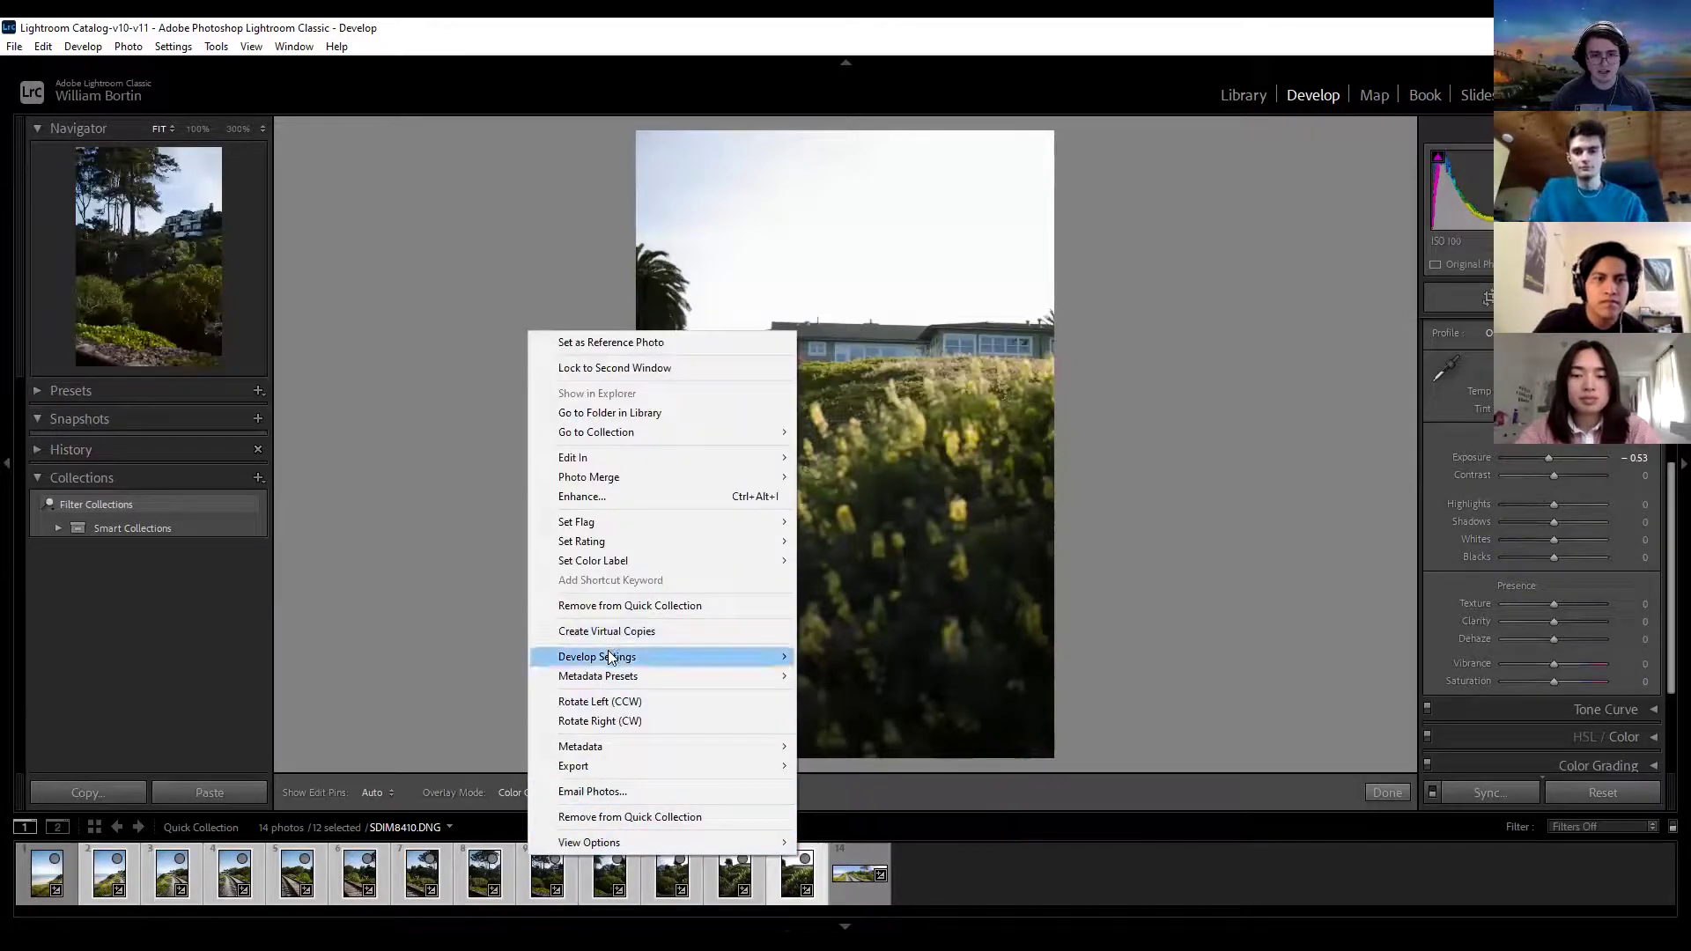
mouse_move(693, 657)
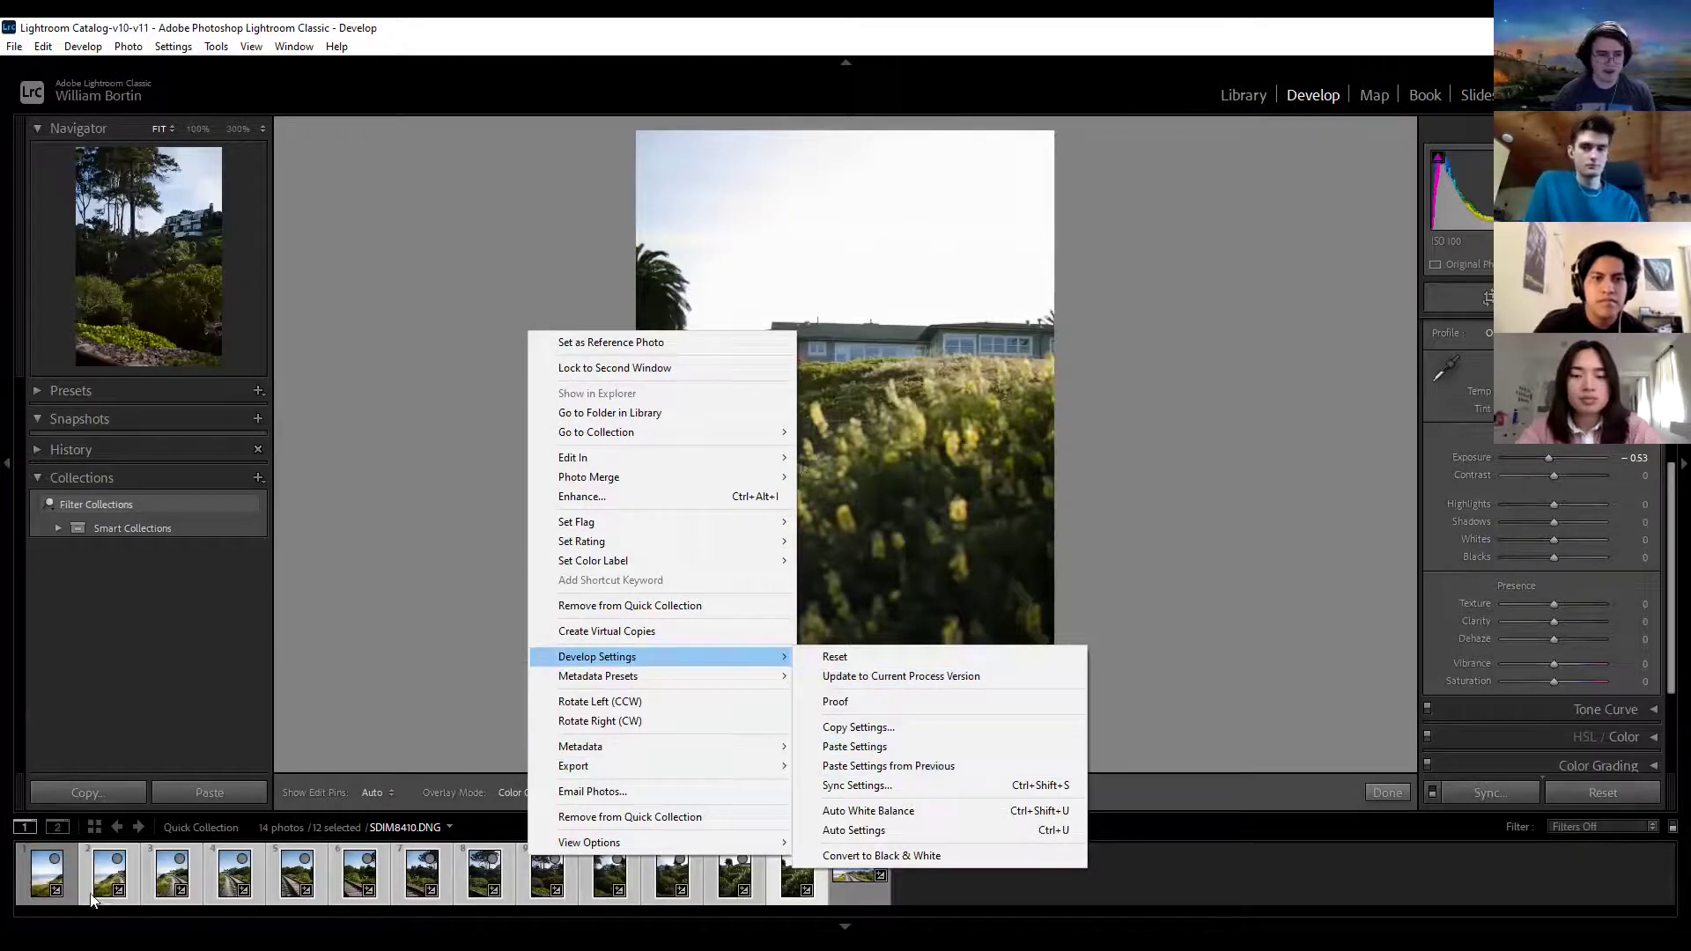
left_click(84, 885)
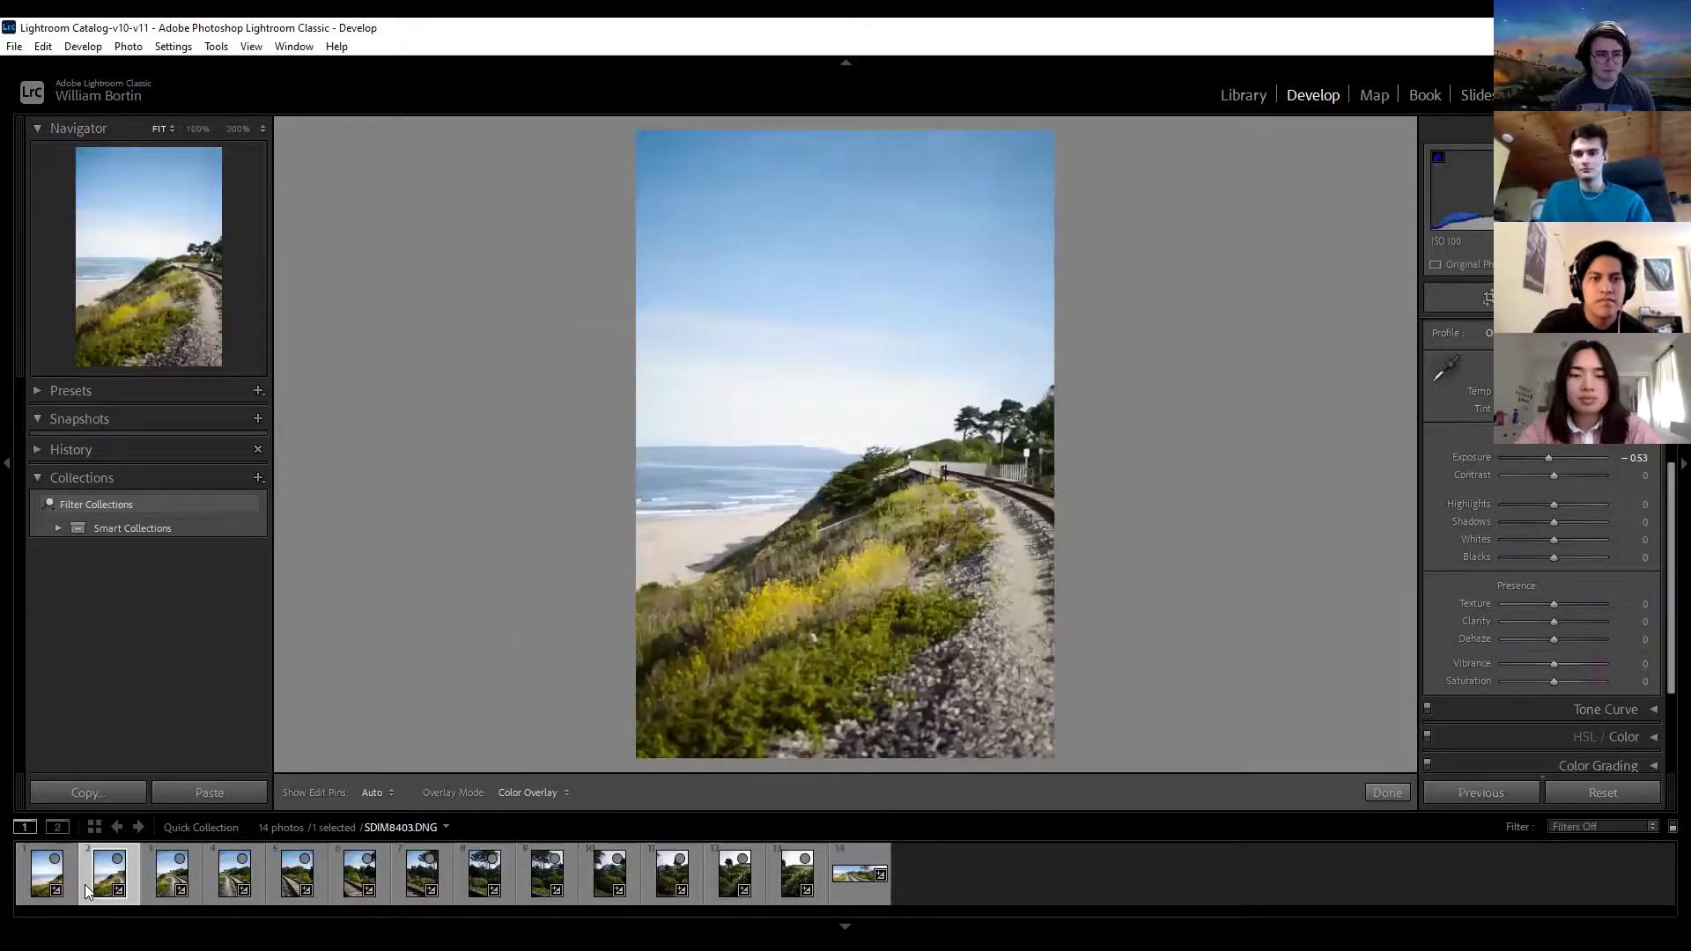
left_click(172, 881)
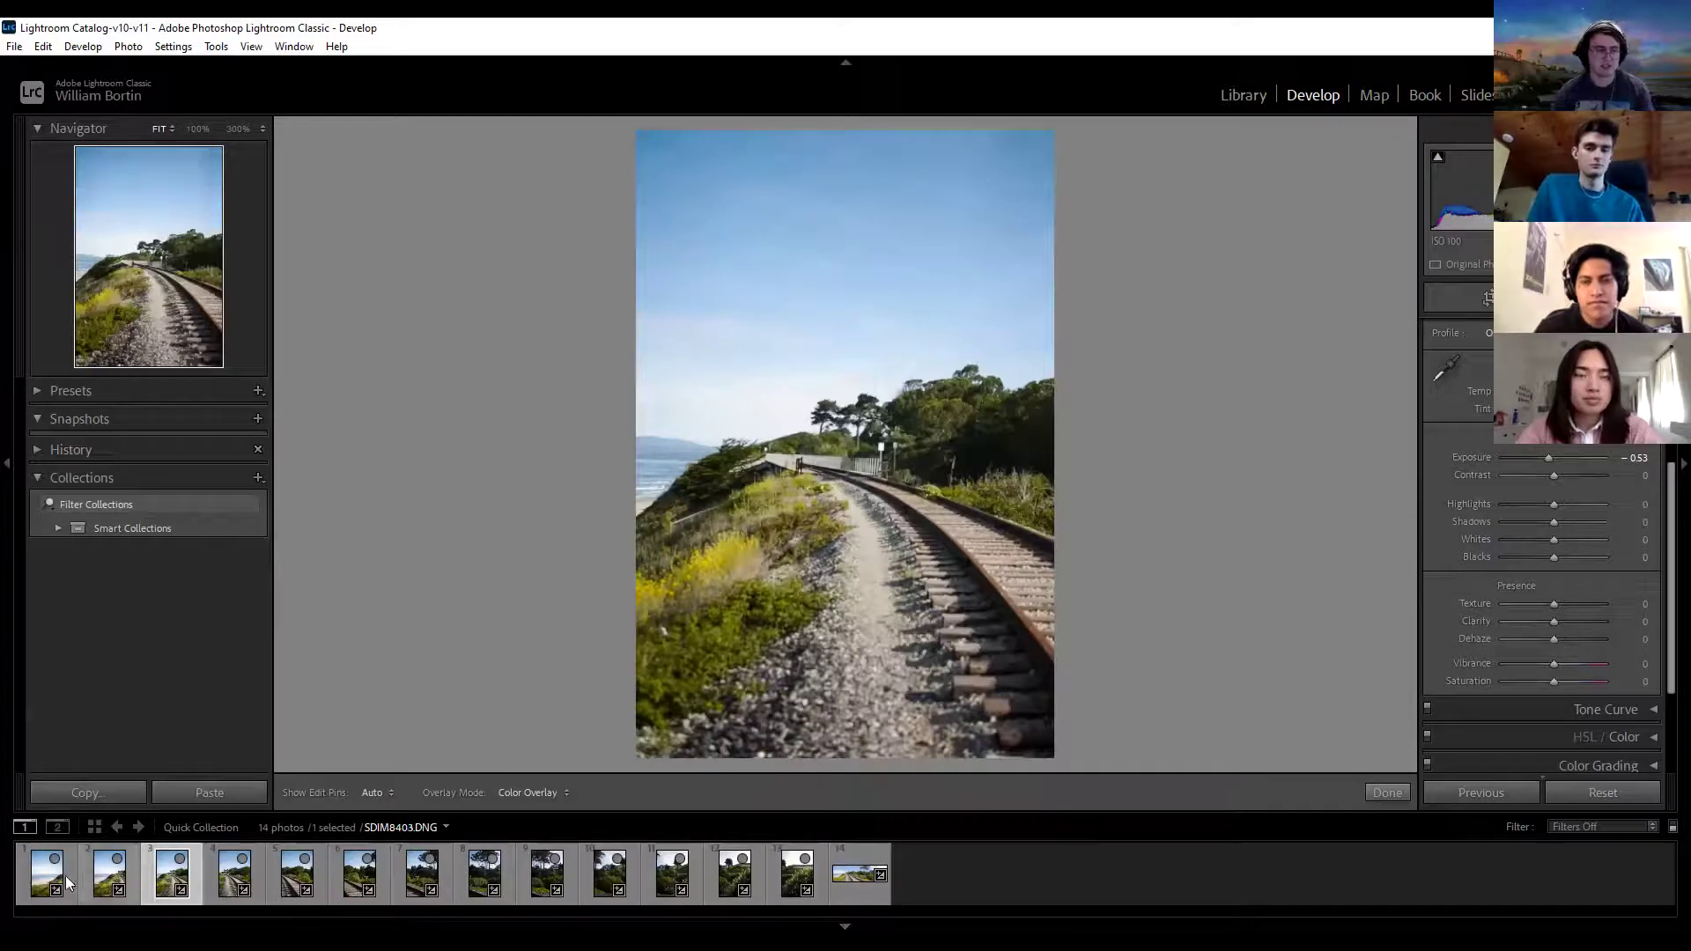
right_click(606, 868)
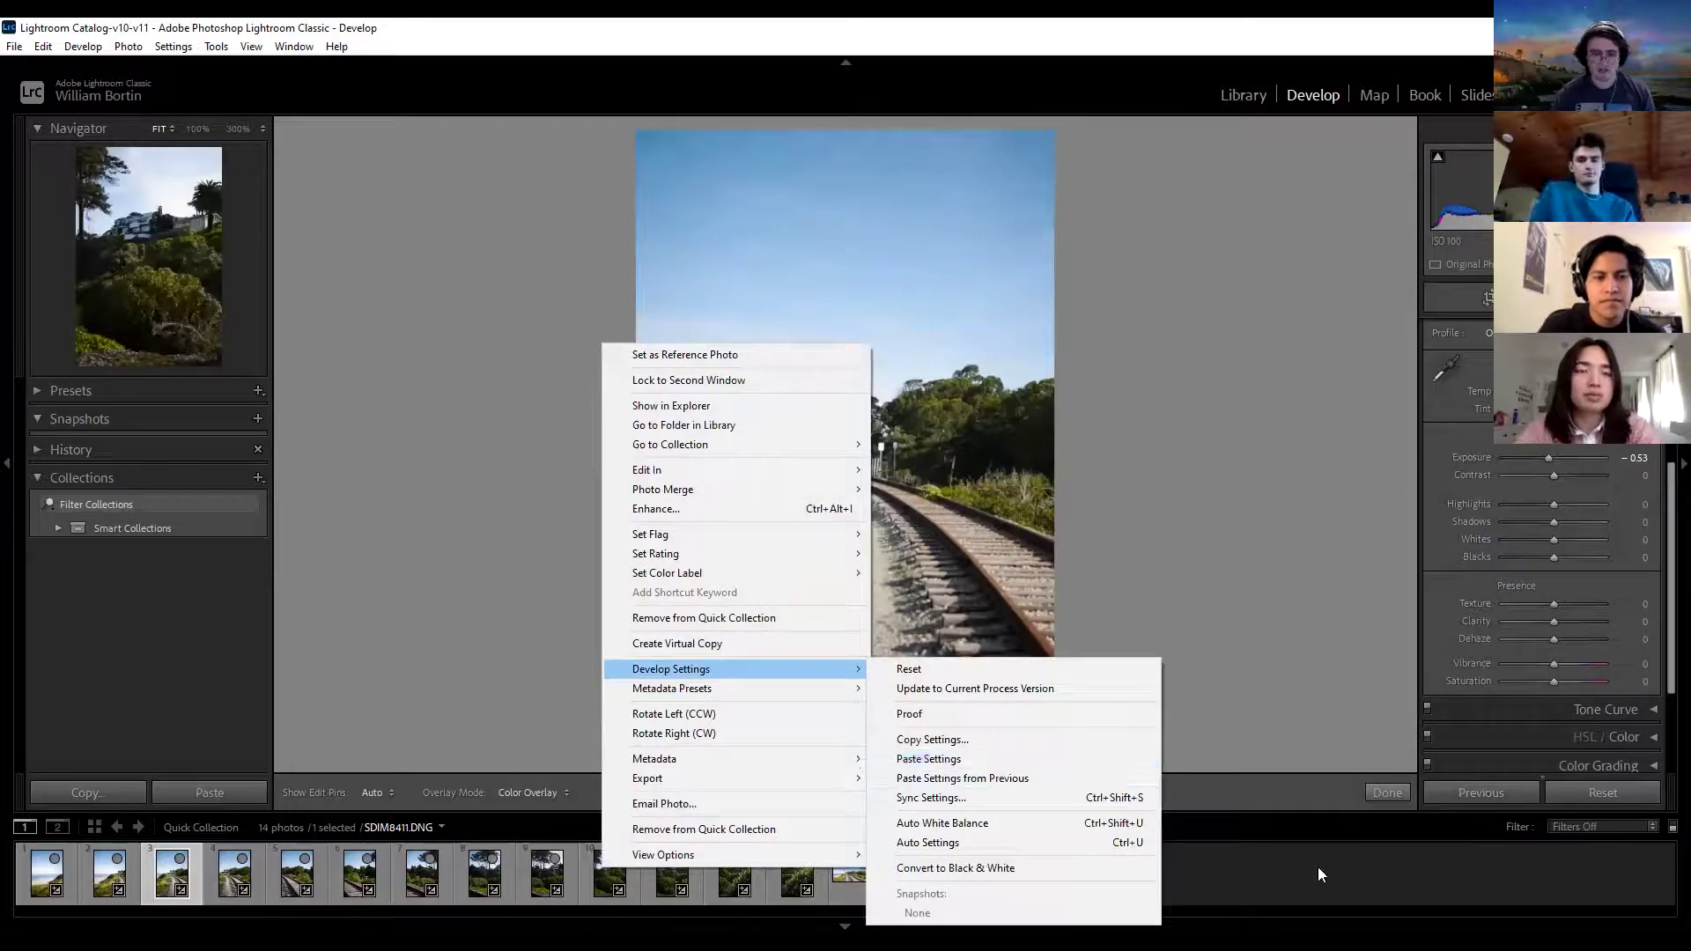
left_click(1073, 892)
Step: Copy all develop settings except Masking from the first beach photo, SDIM8402.DNG, and paste them onto SDIM8403.DNG
left_click(39, 874)
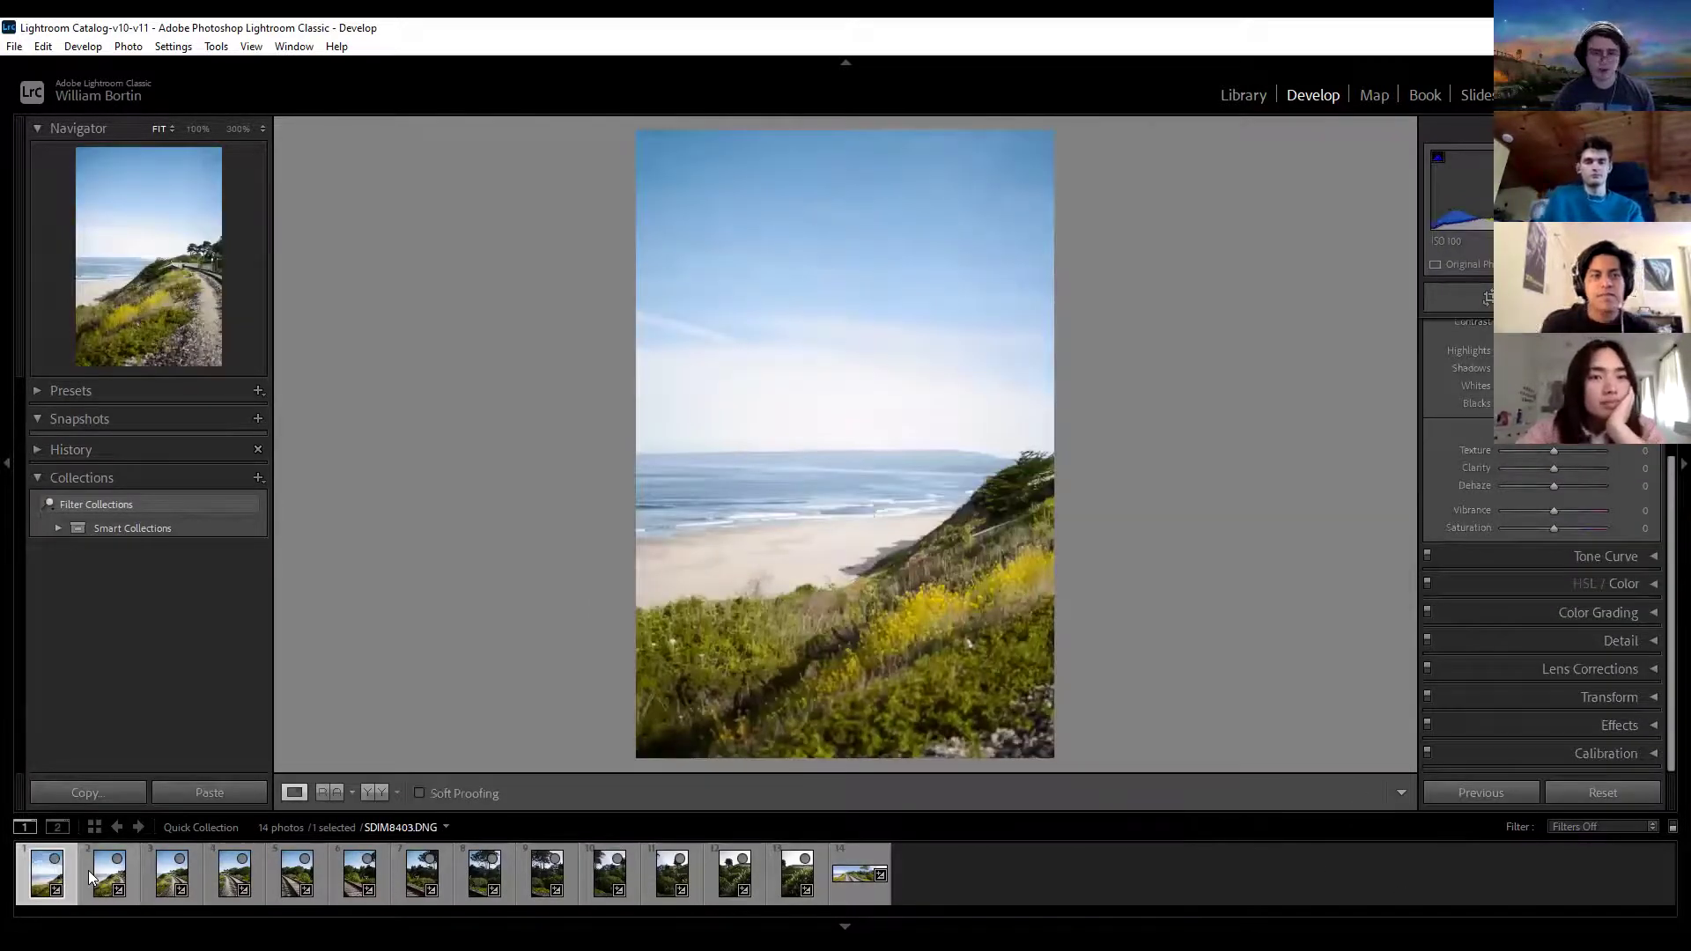
left_click(99, 795)
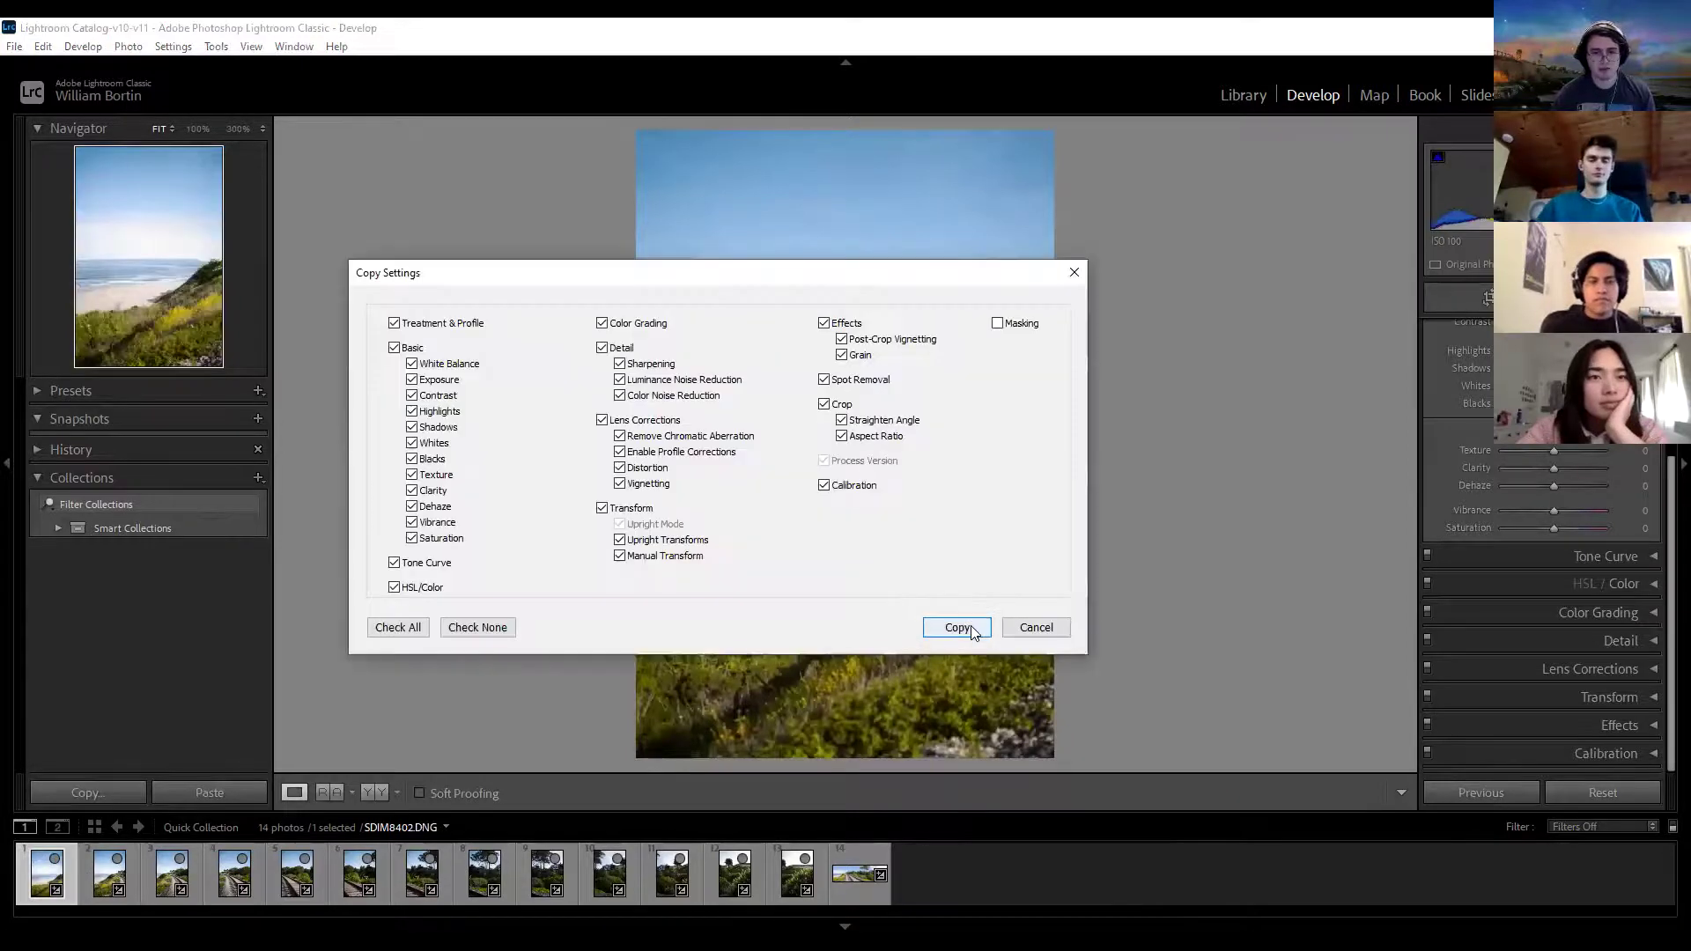
left_click(118, 900)
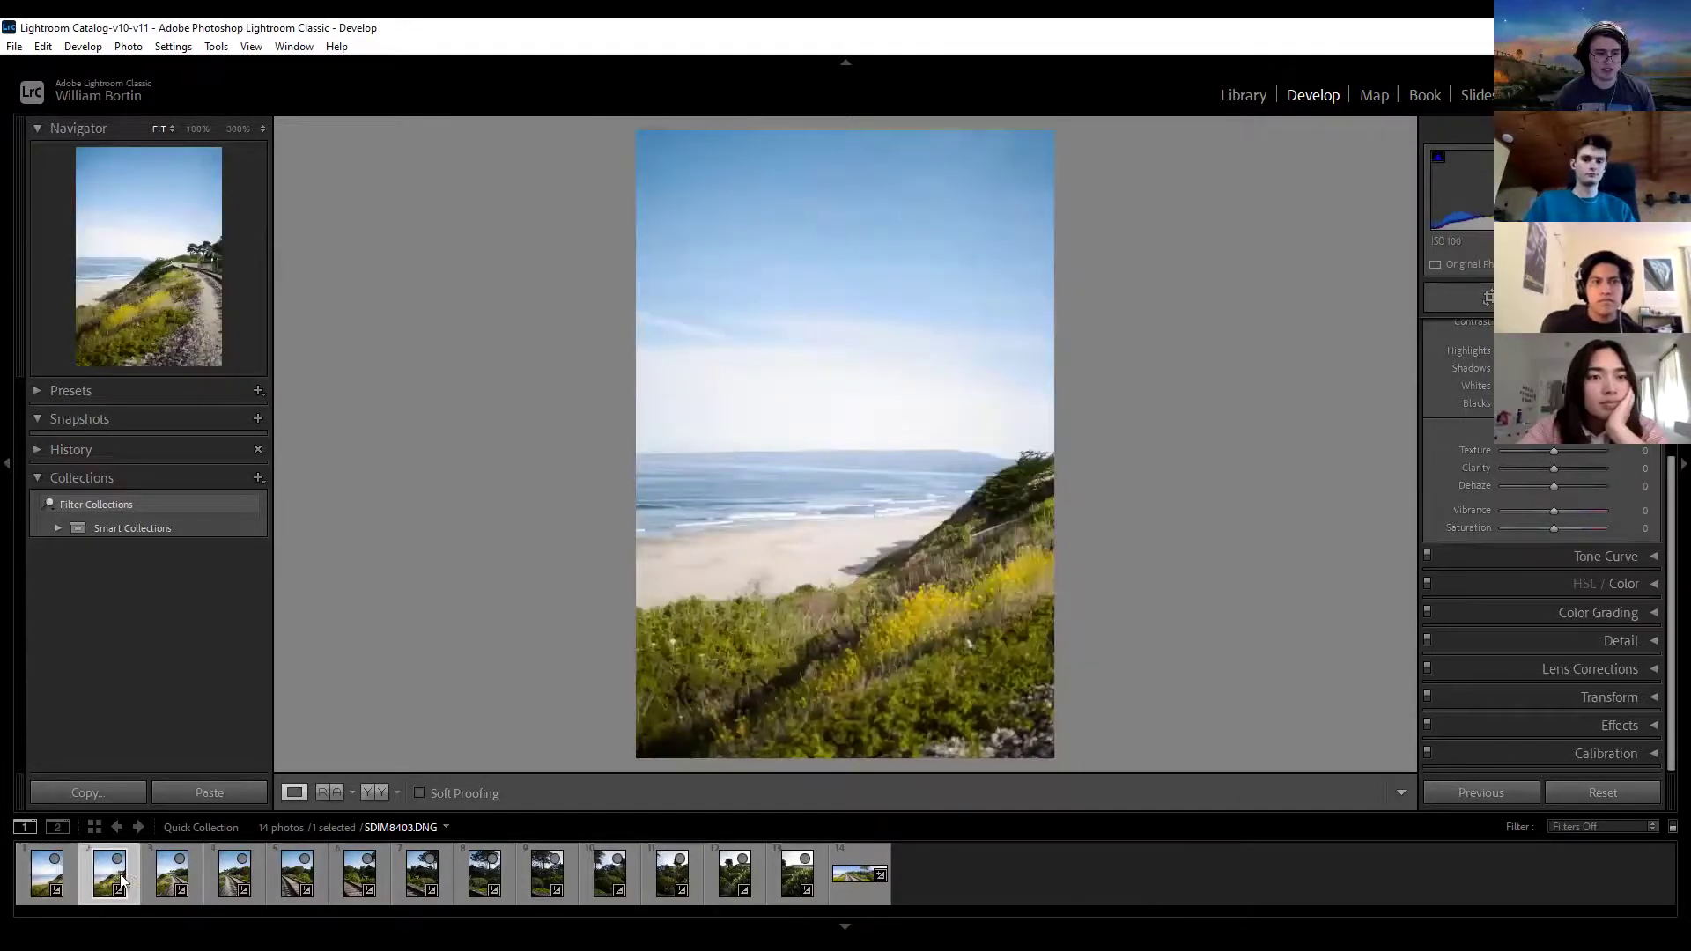
left_click(241, 794)
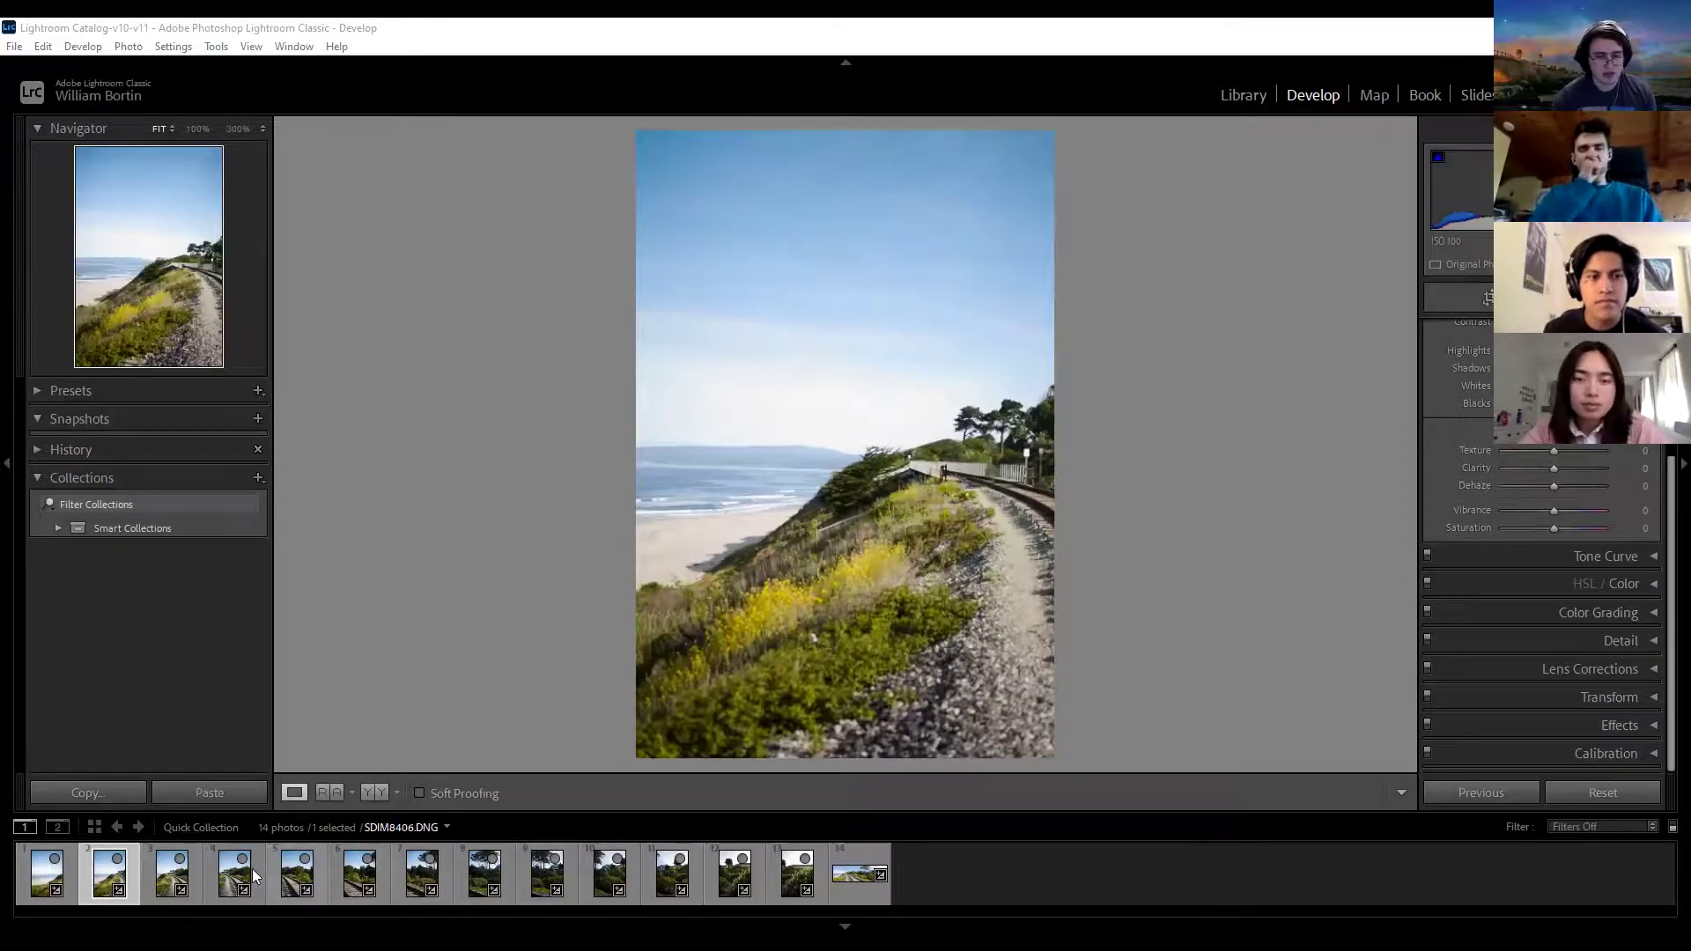
Step: Select the fifth photo, SDIM8406.DNG, and open its export settings at the Export Location section
left_click(280, 870)
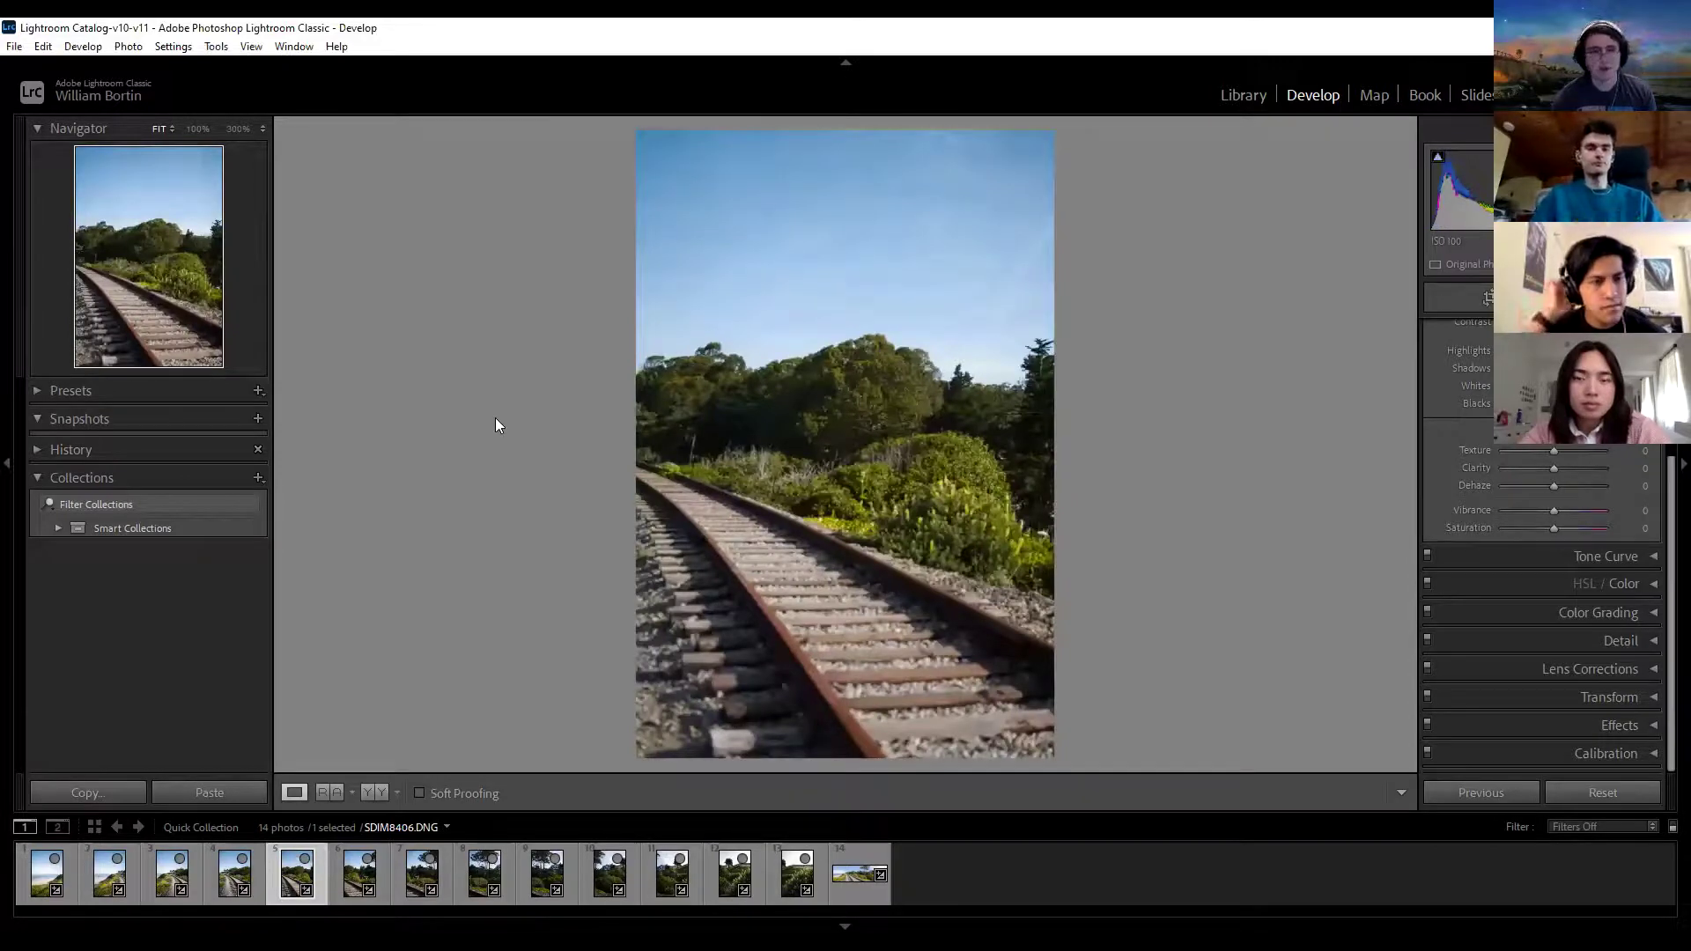
left_click(16, 49)
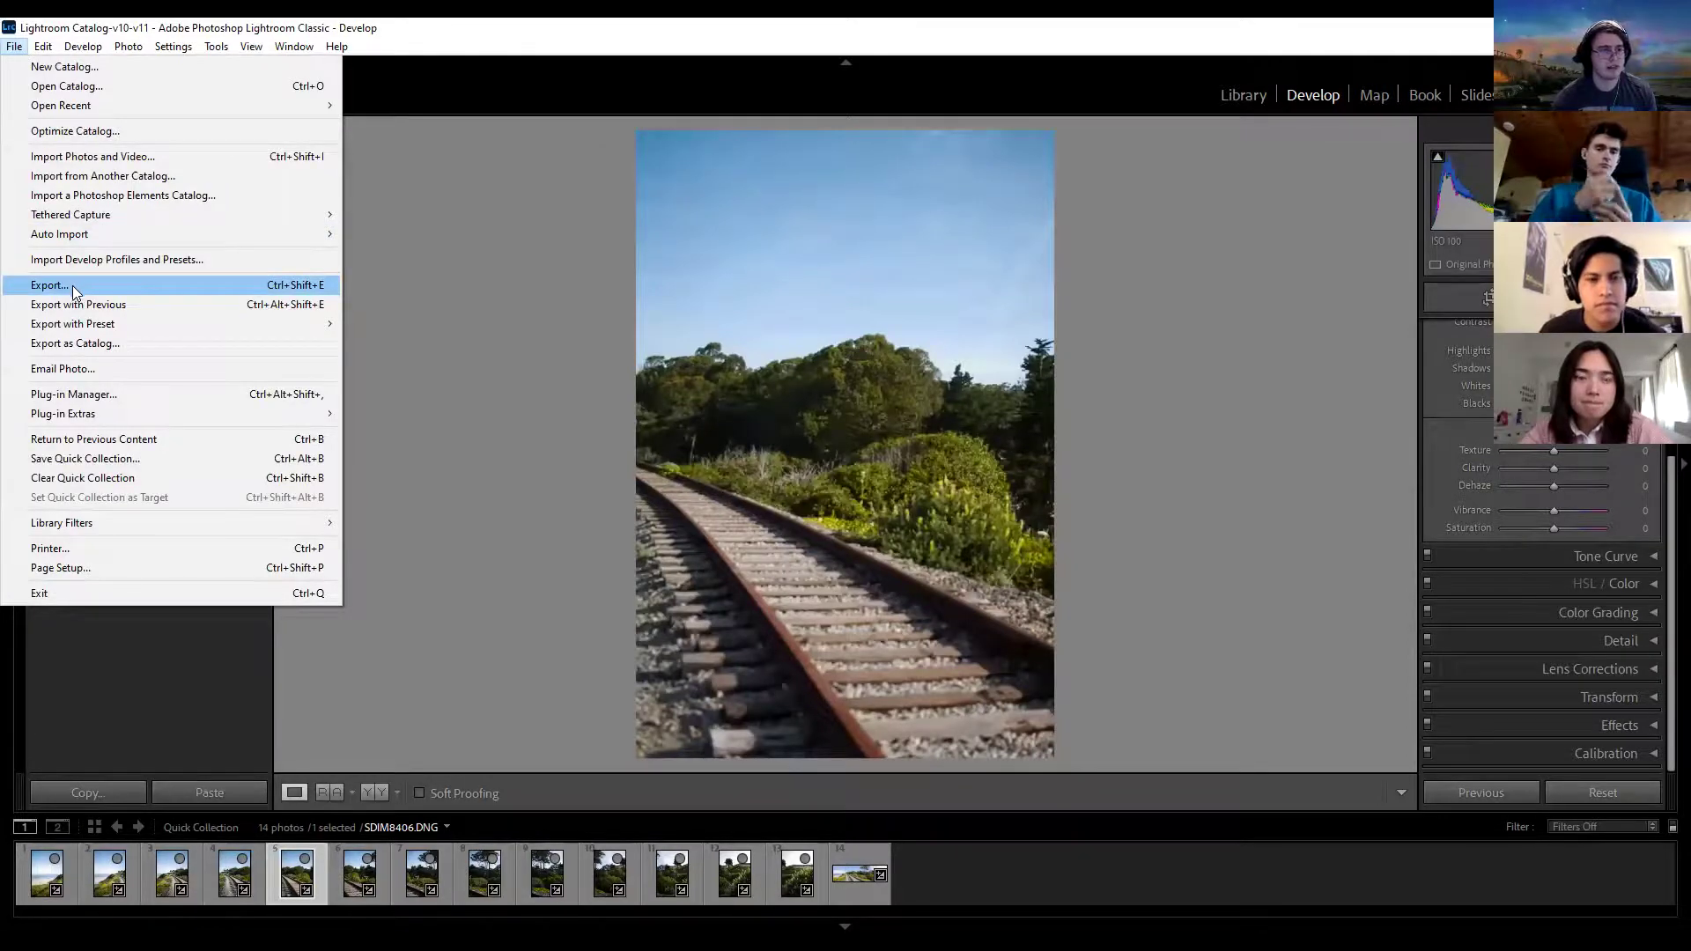
left_click(255, 290)
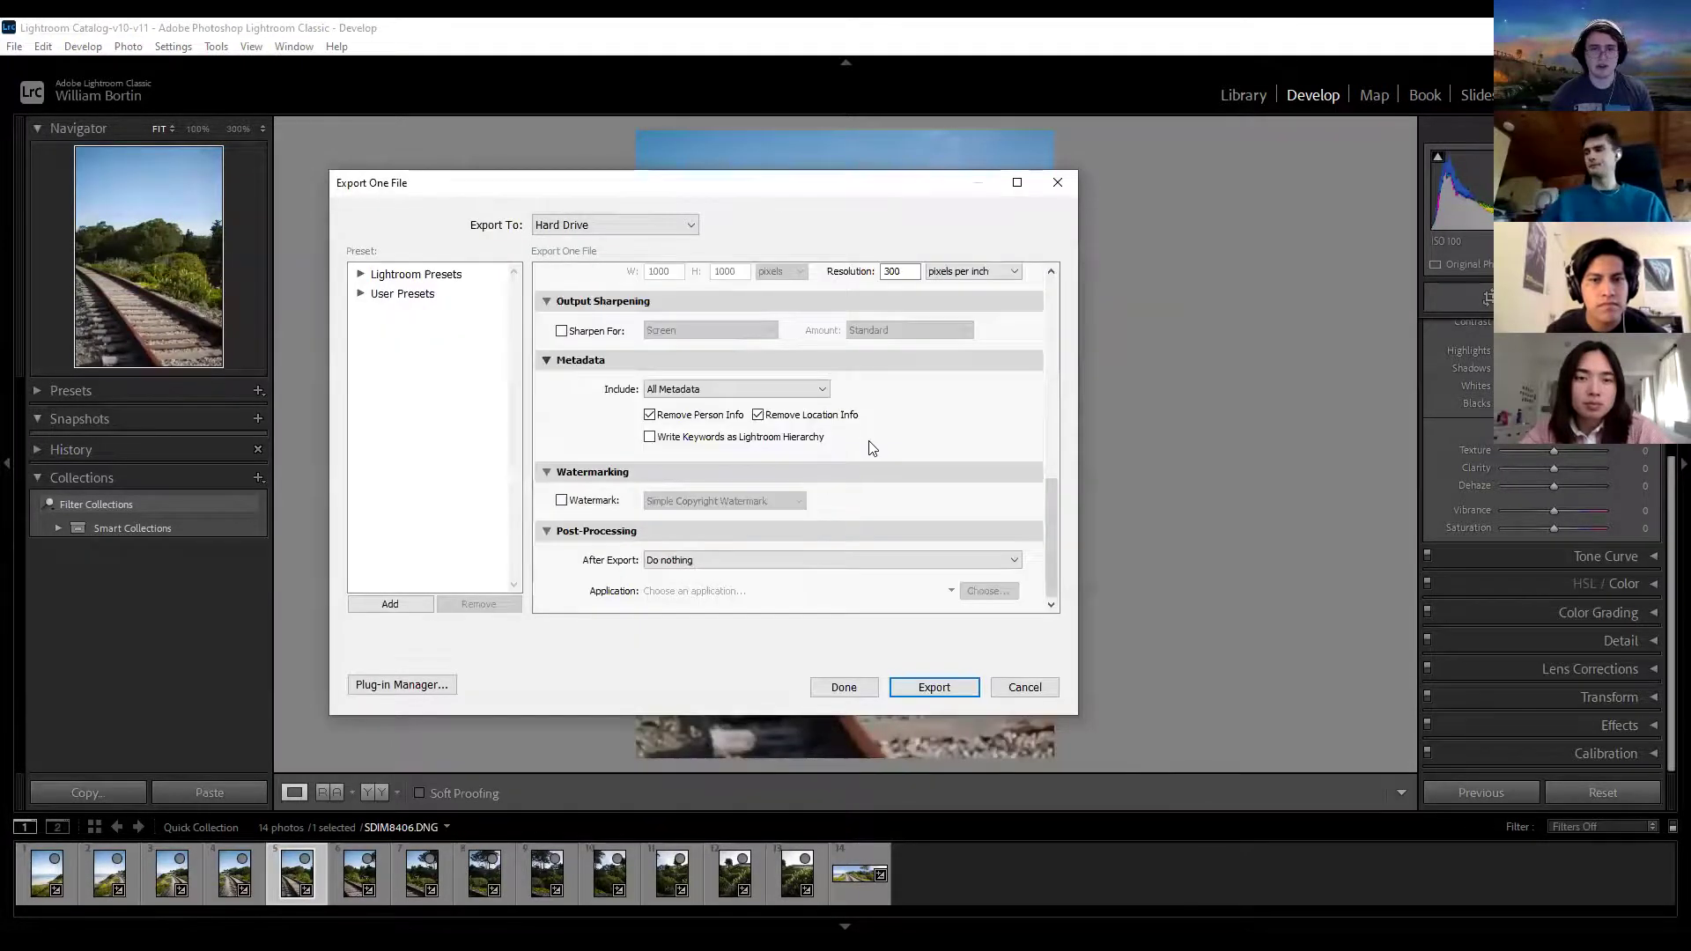
scroll(868, 447, "up", 15)
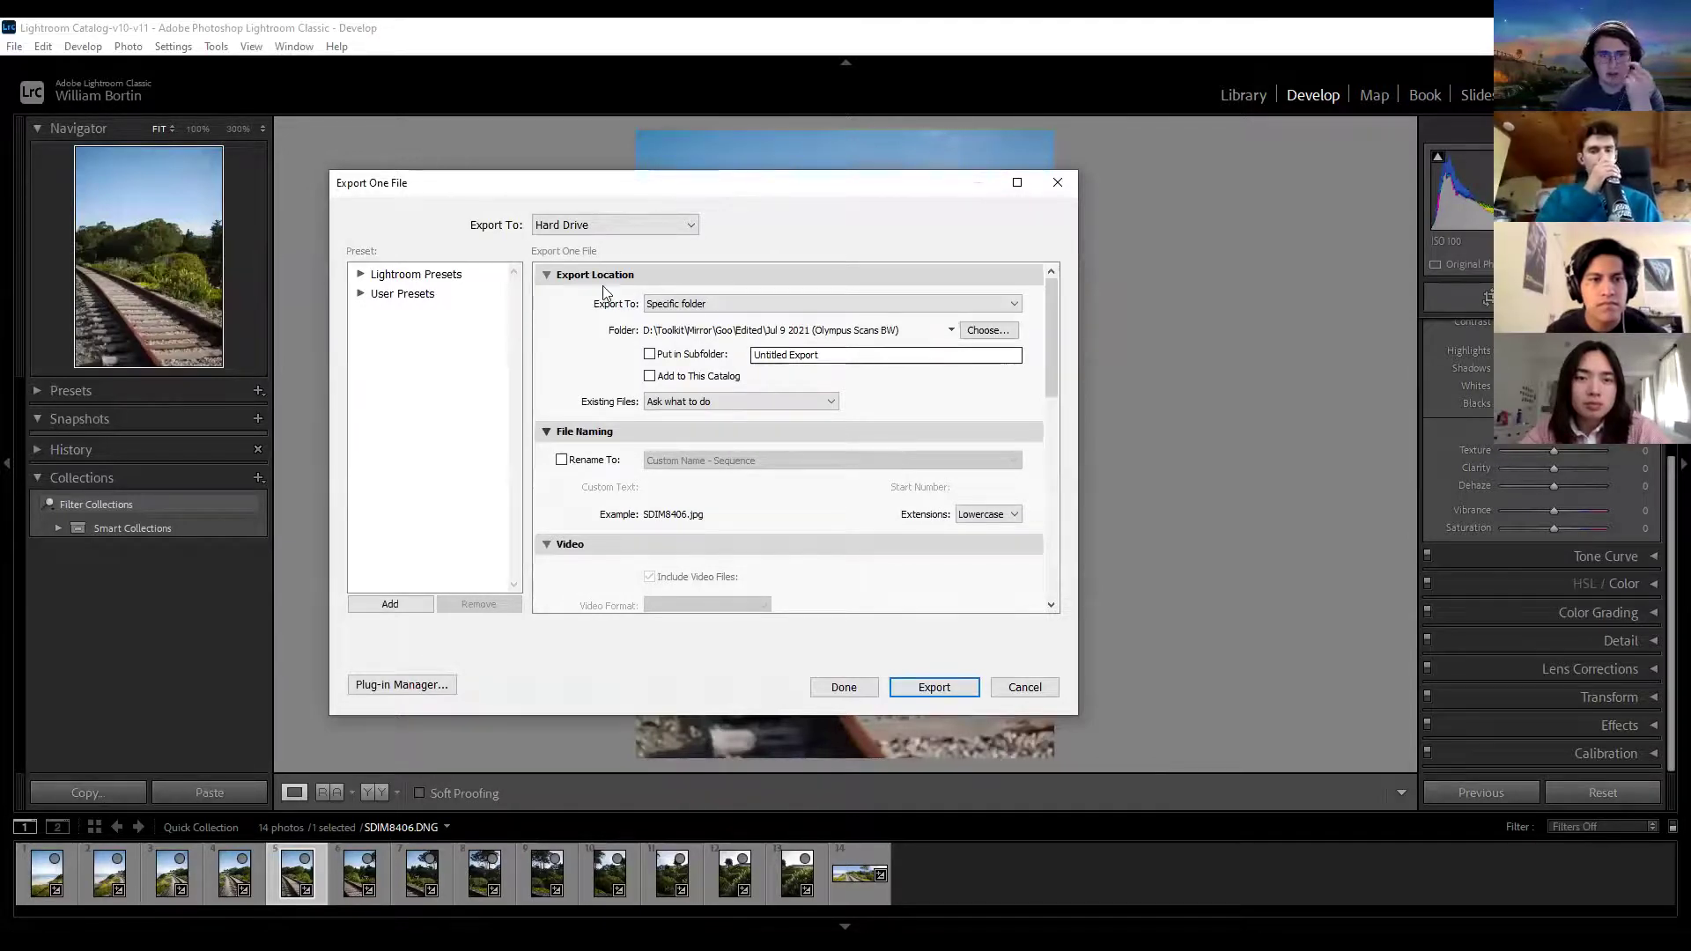
Step: Look over the export destination choices and the folder browser without changing the current location
left_click(779, 303)
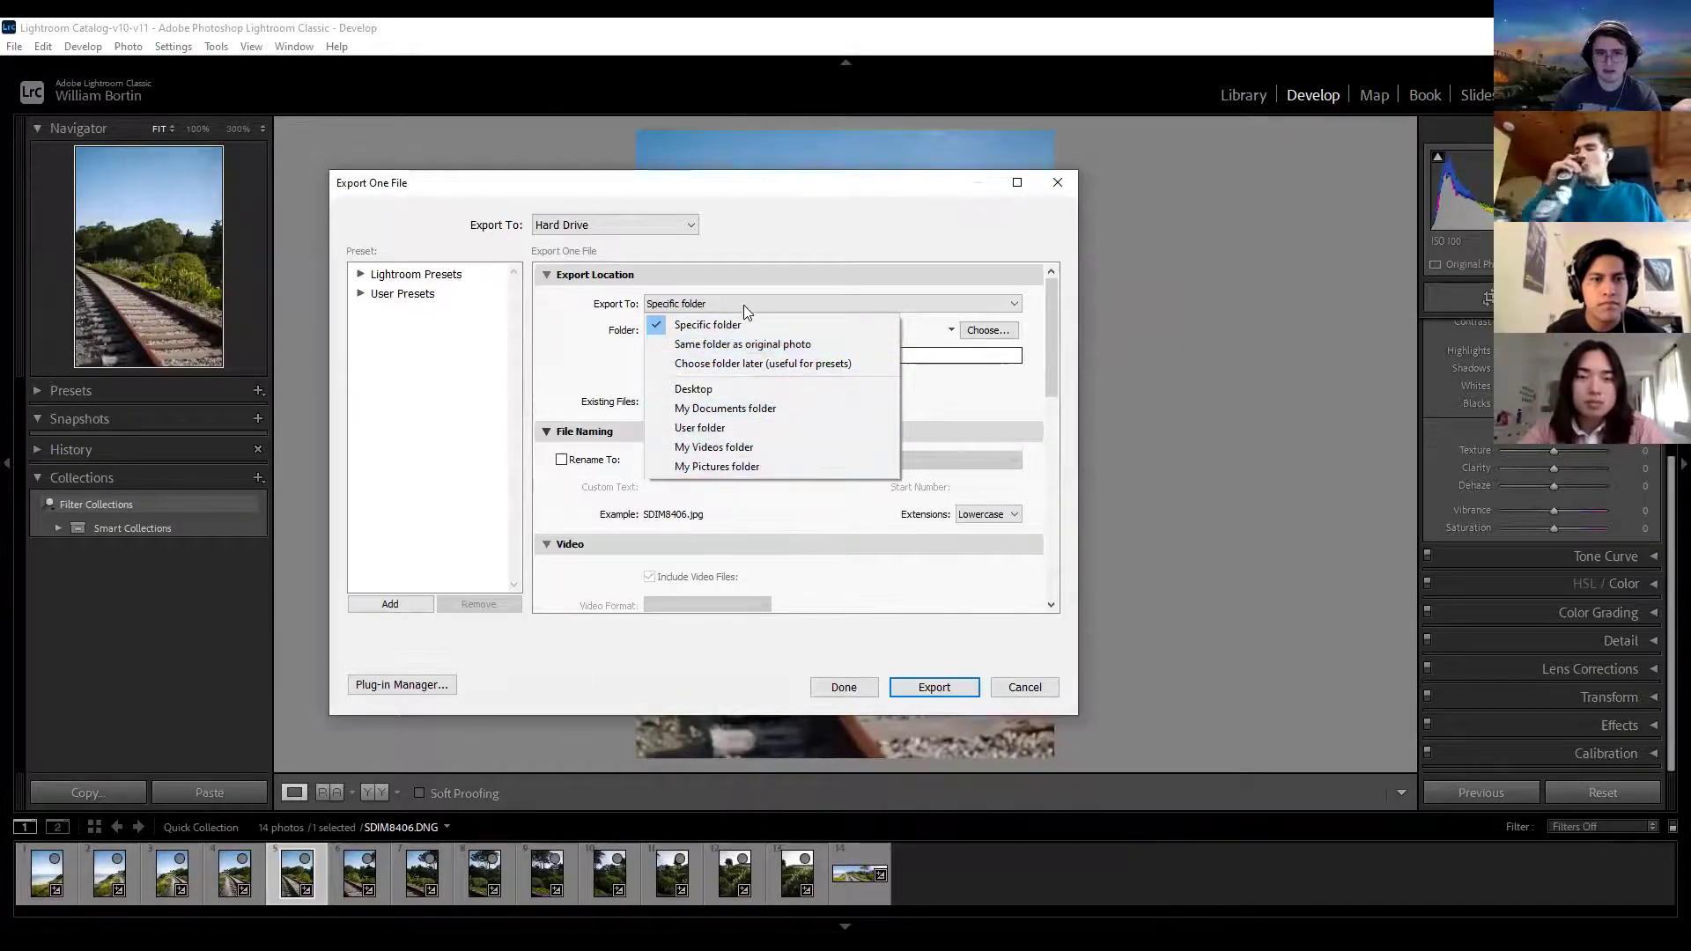
left_click(614, 310)
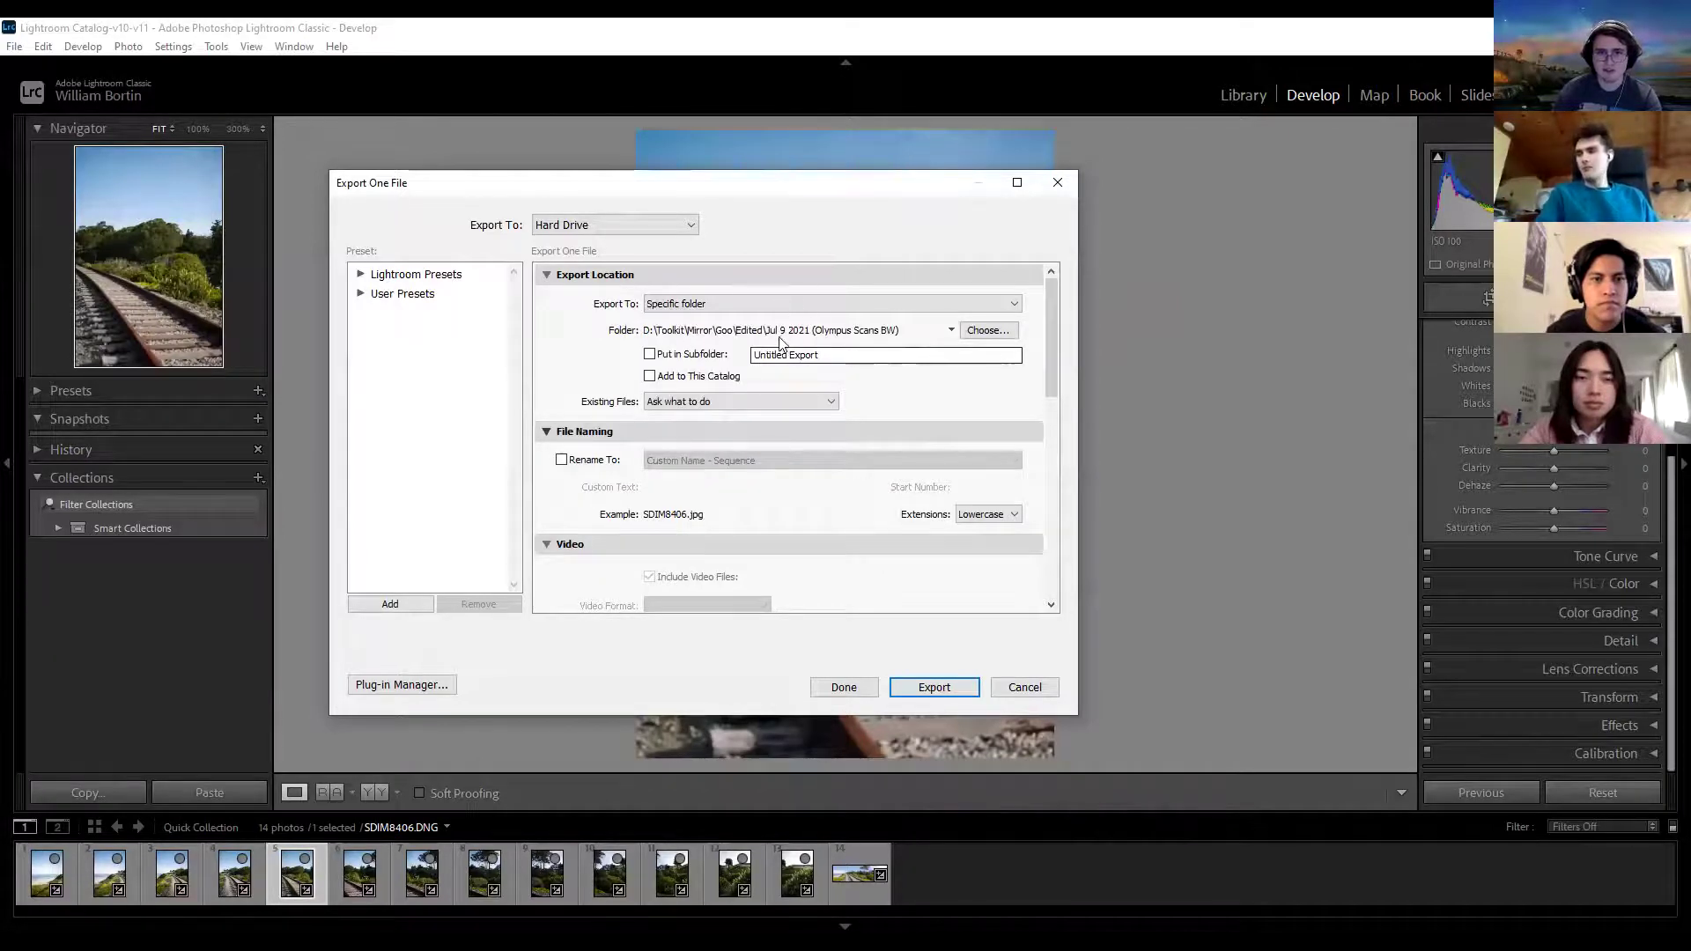
left_click(1008, 330)
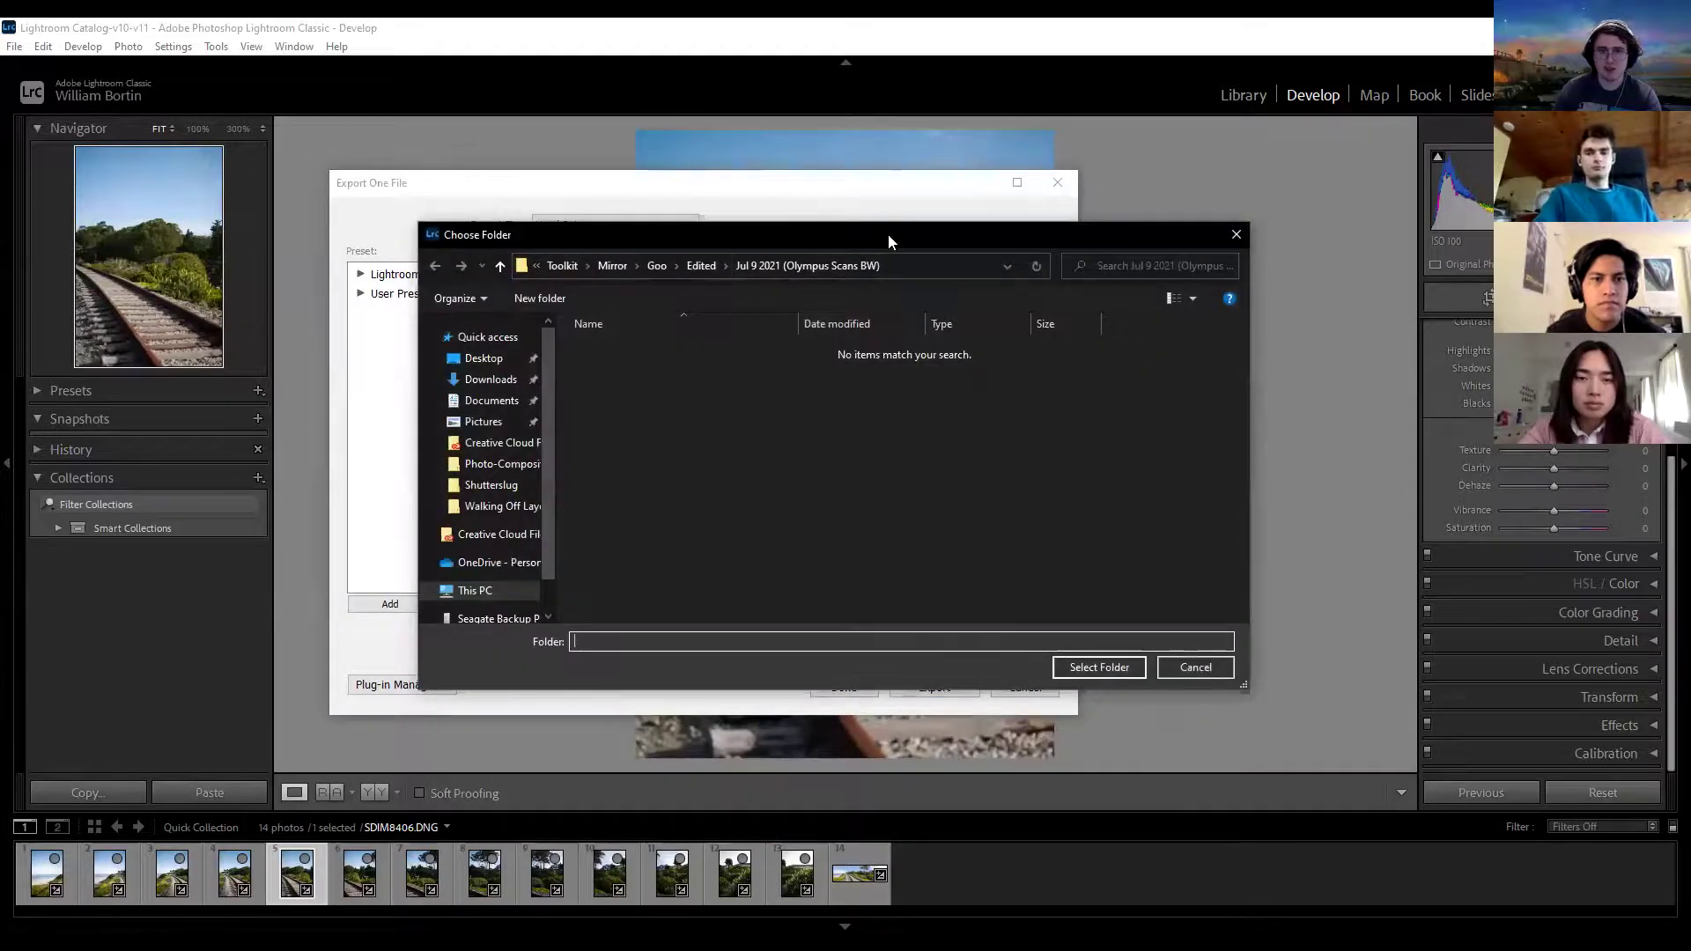
left_click_drag(887, 234, 654, 239)
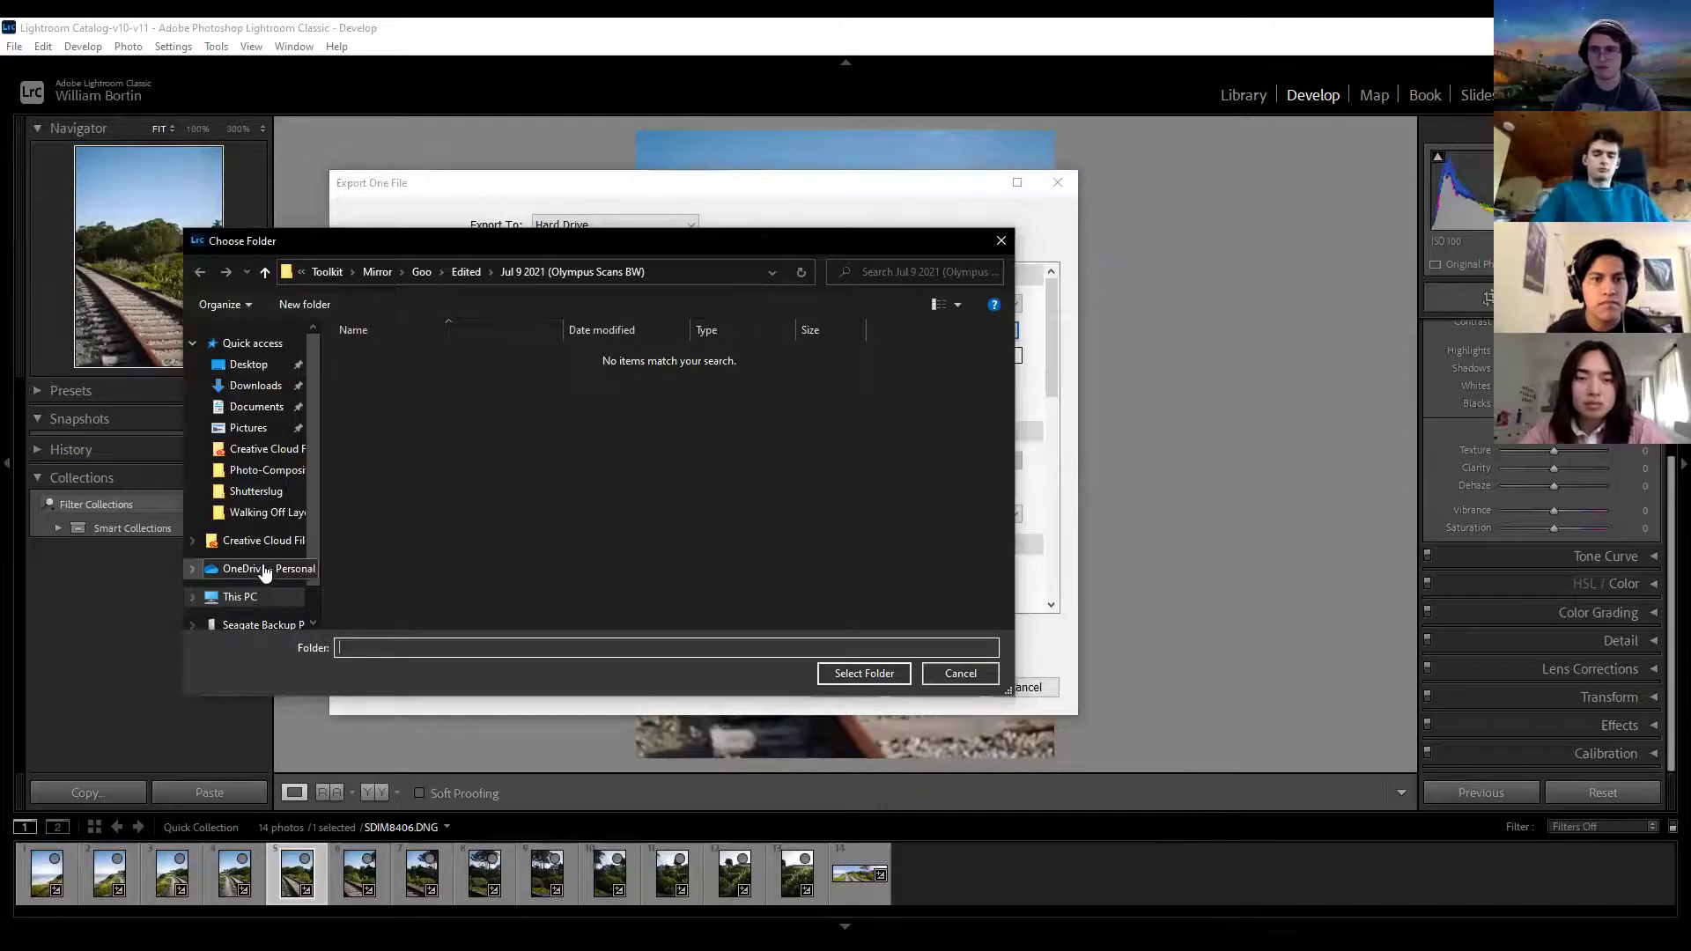
left_click(1001, 240)
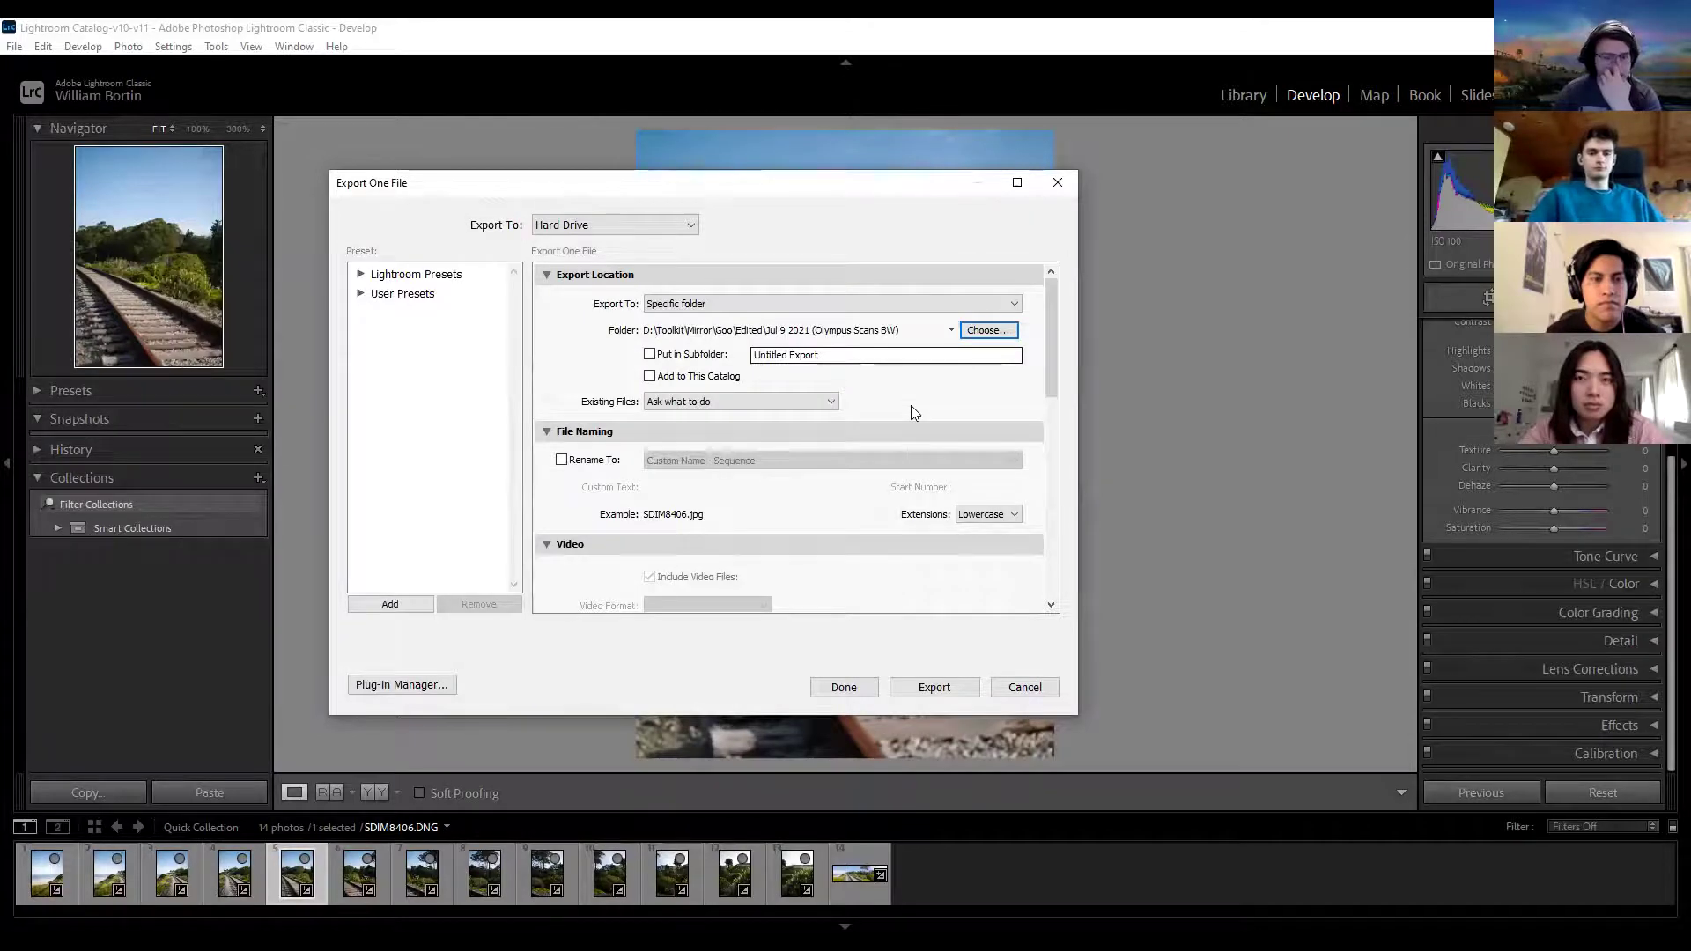
Step: Set the export folder to the Desktop and put the export in a subfolder named "blah blah"
left_click(650, 354)
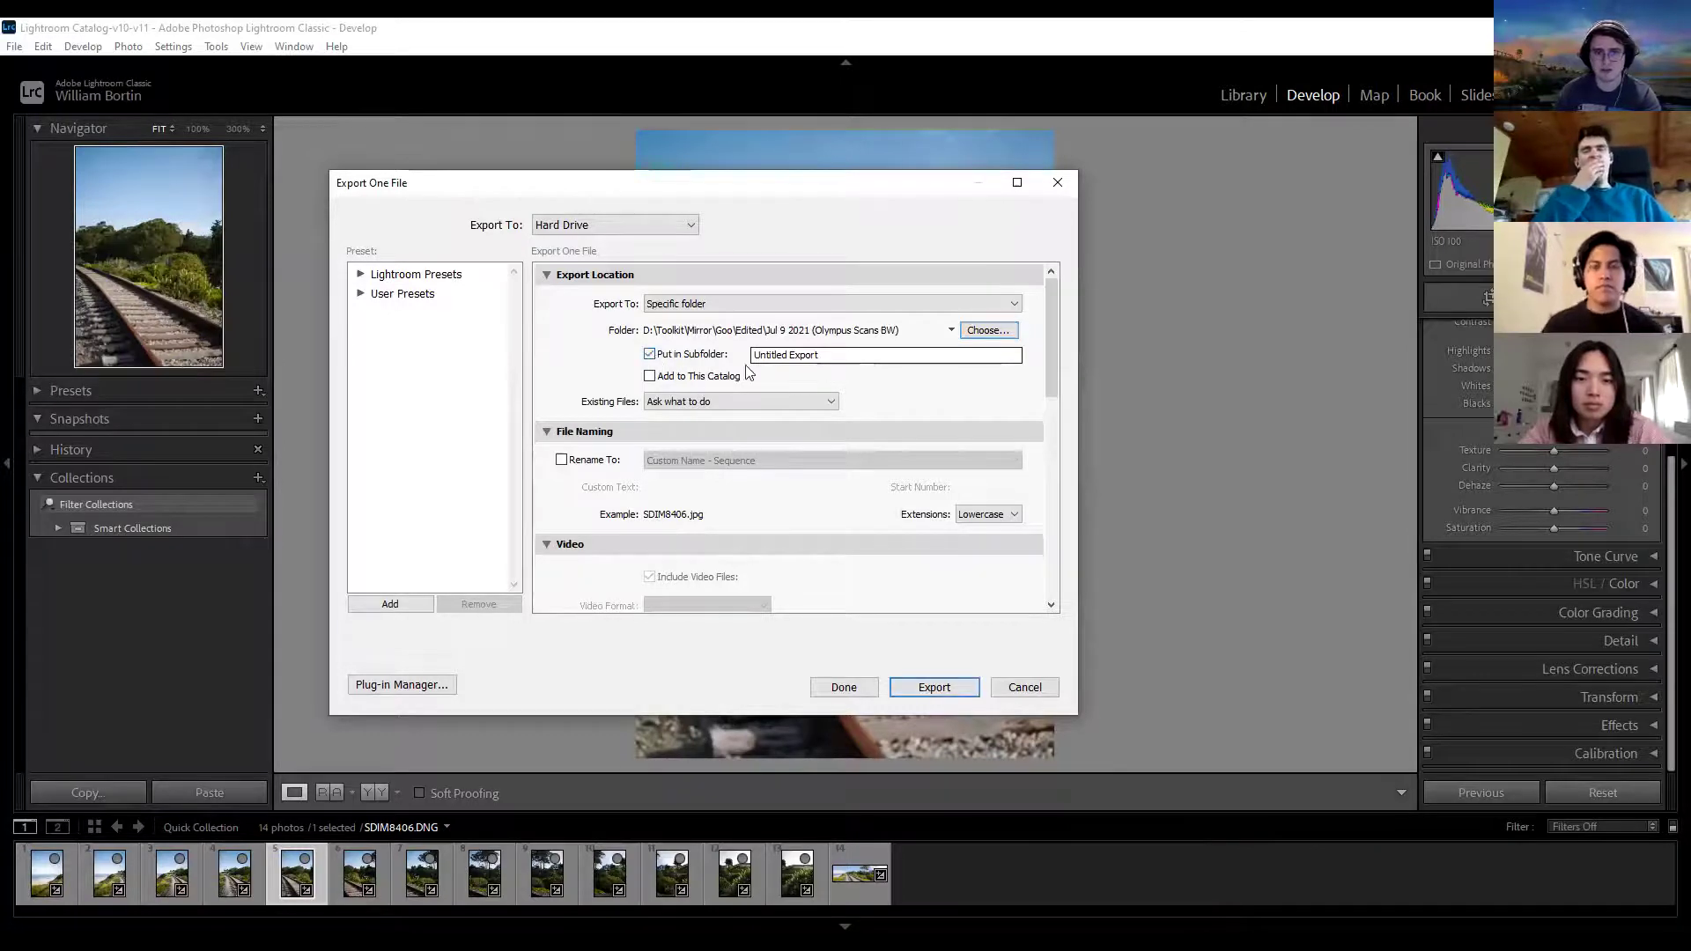
key("Tab")
type("blah ")
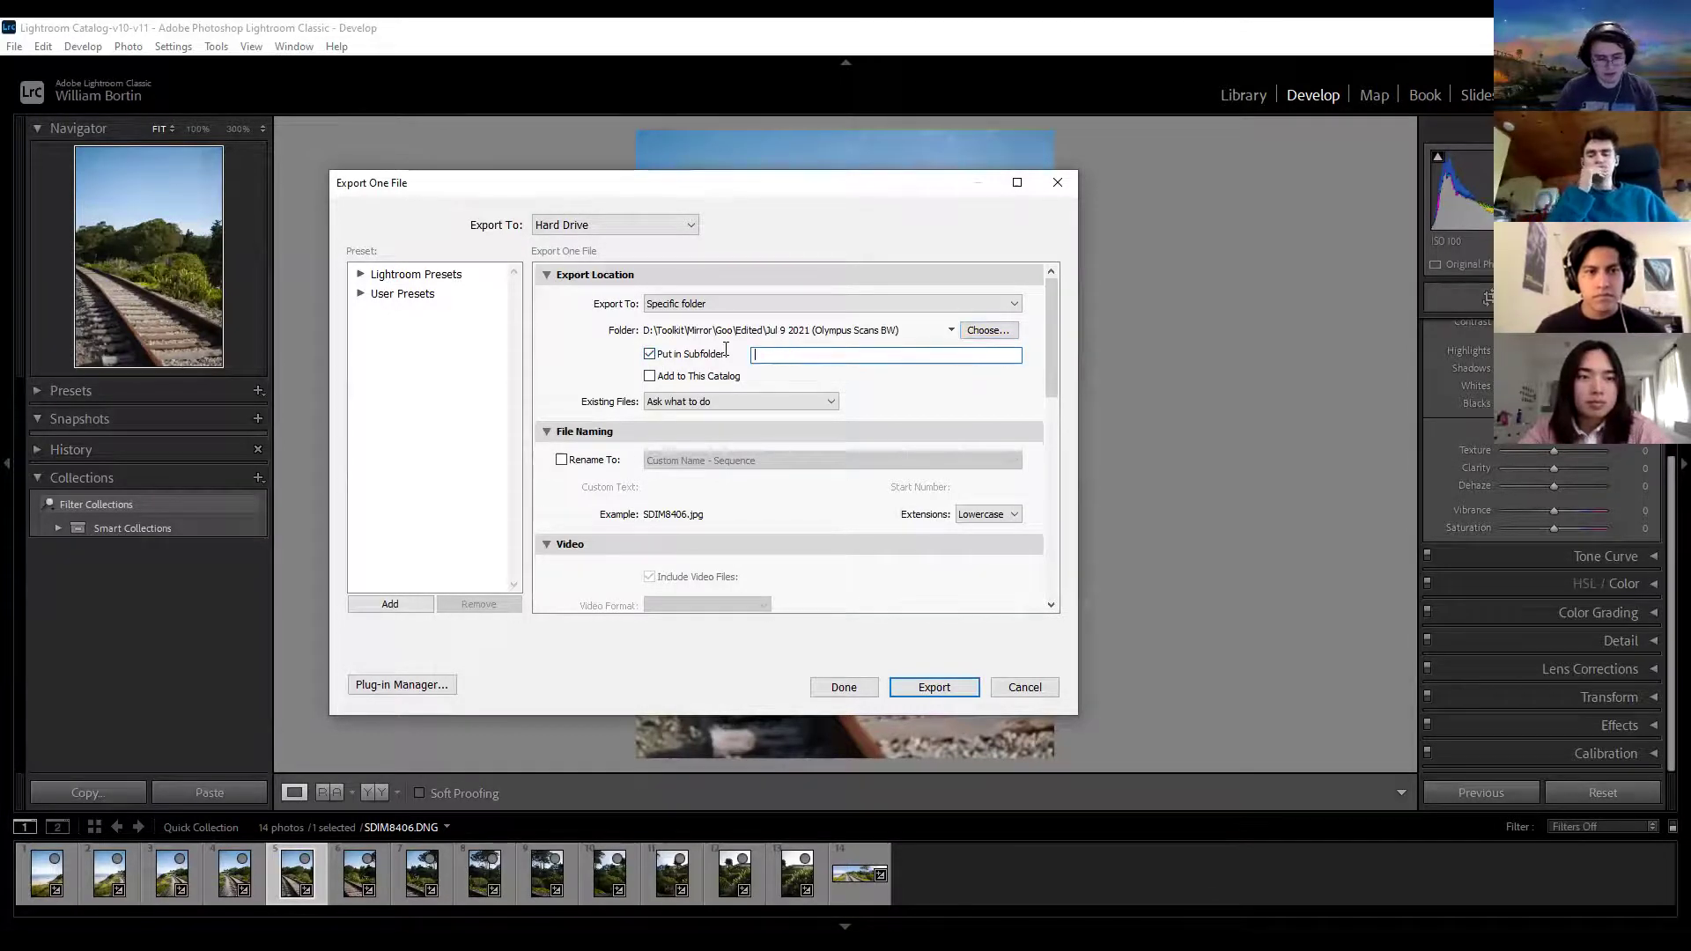
type("bla")
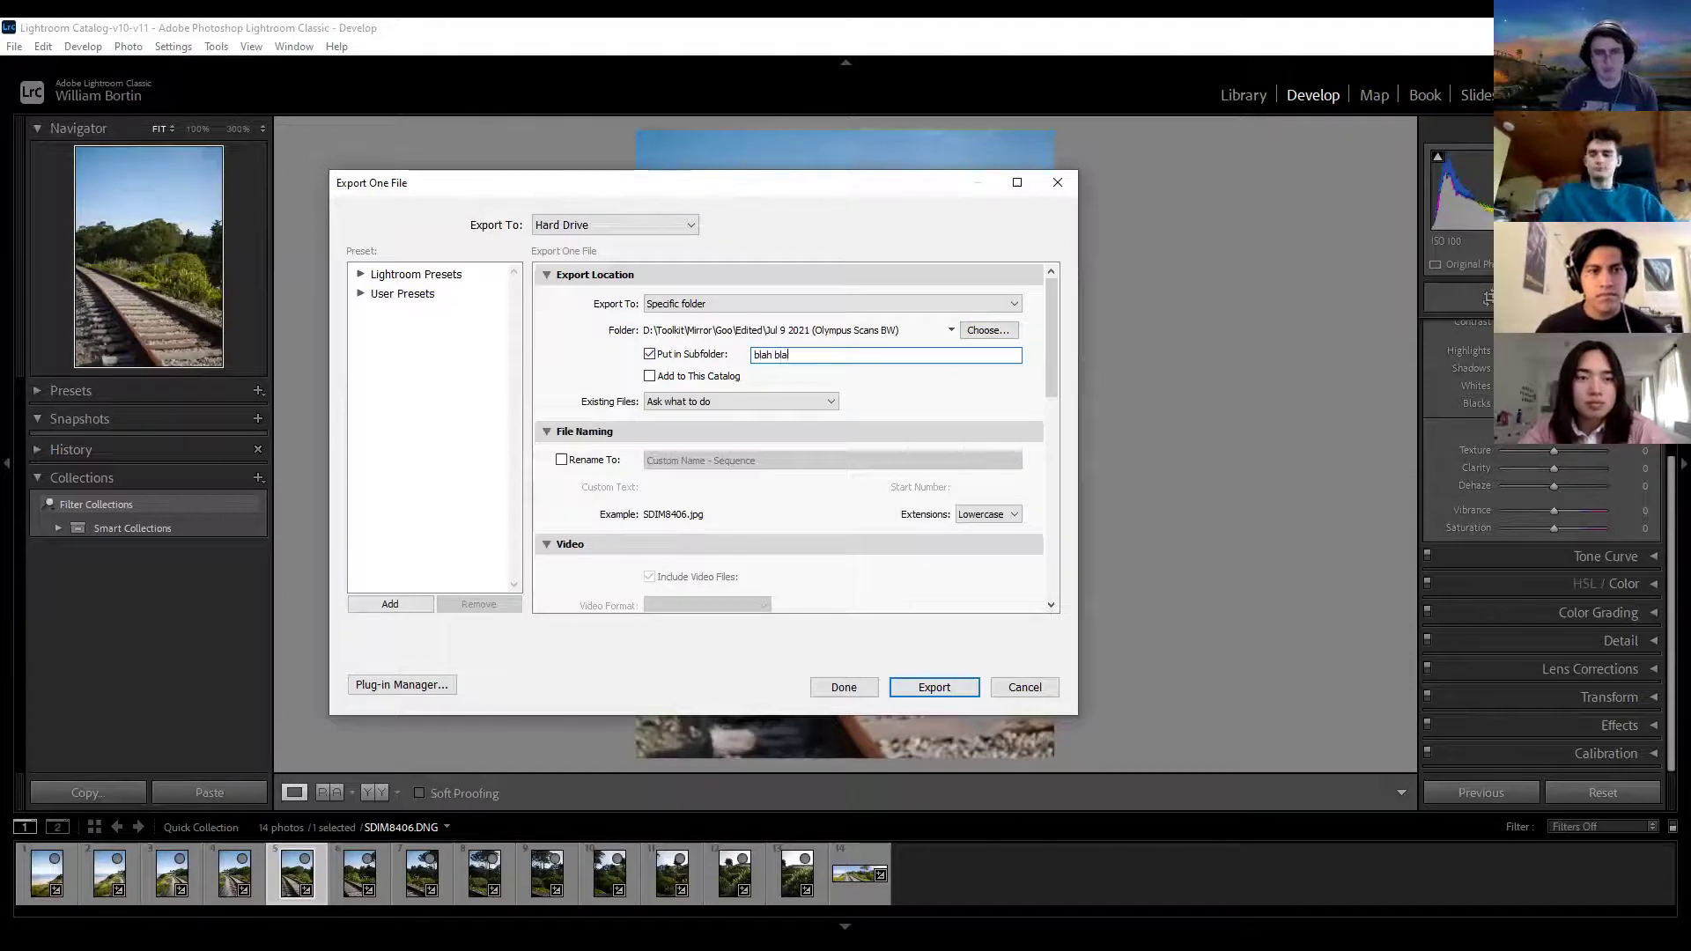
left_click(988, 331)
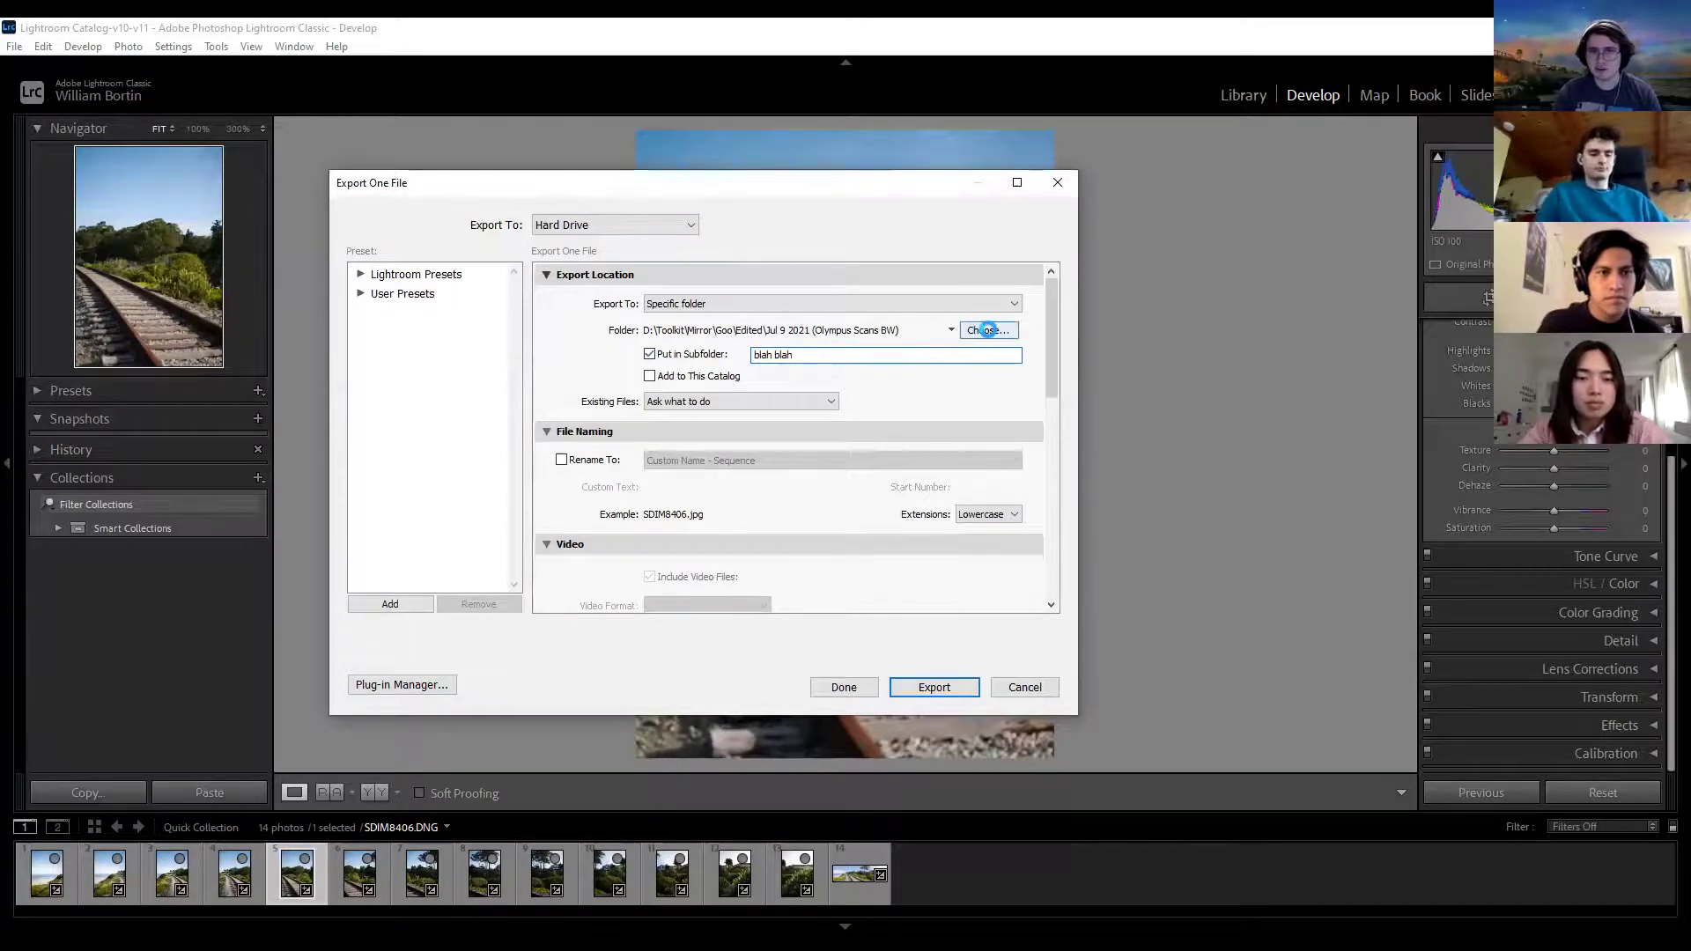
left_click(260, 365)
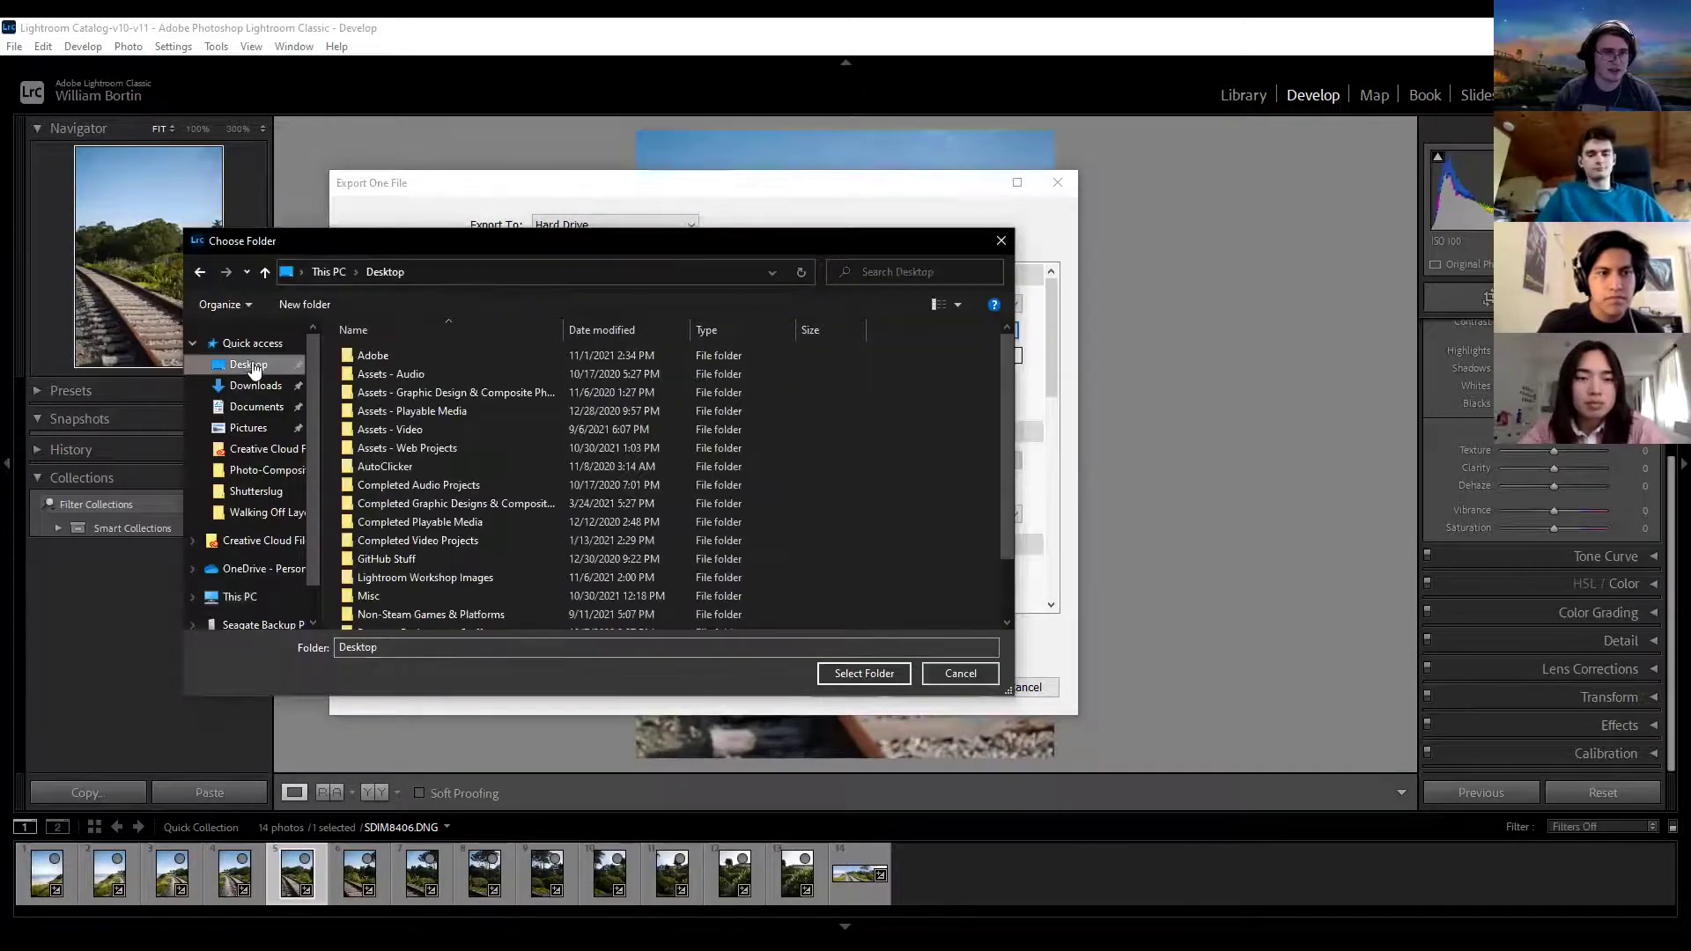
left_click(864, 674)
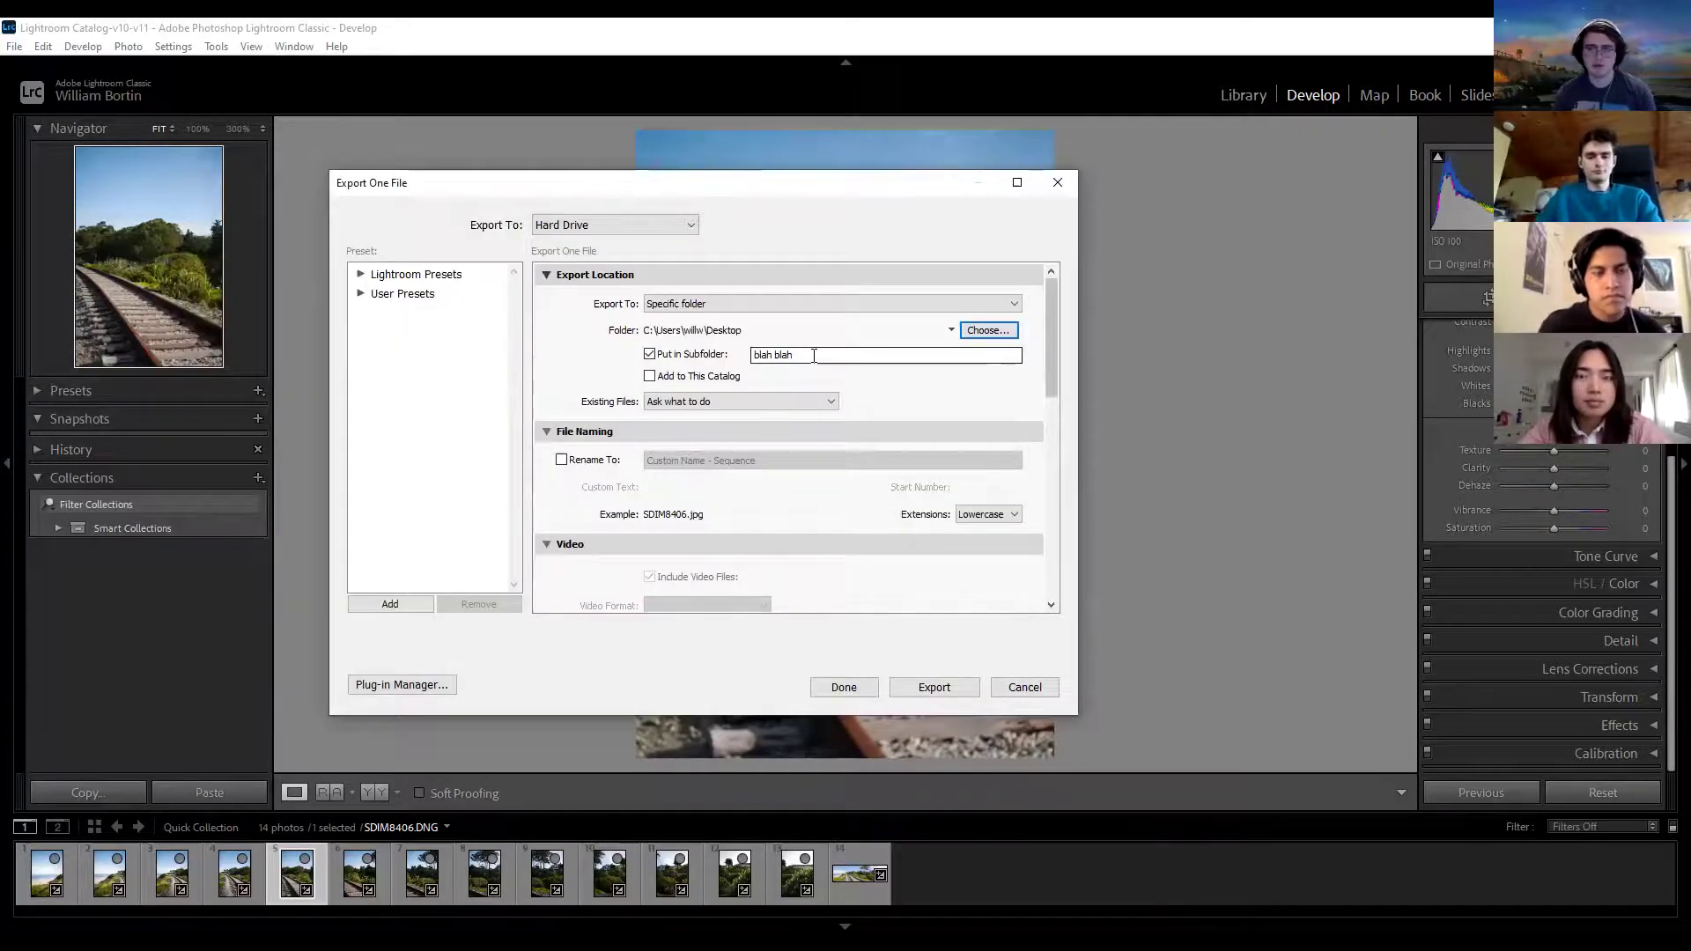
left_click(729, 354)
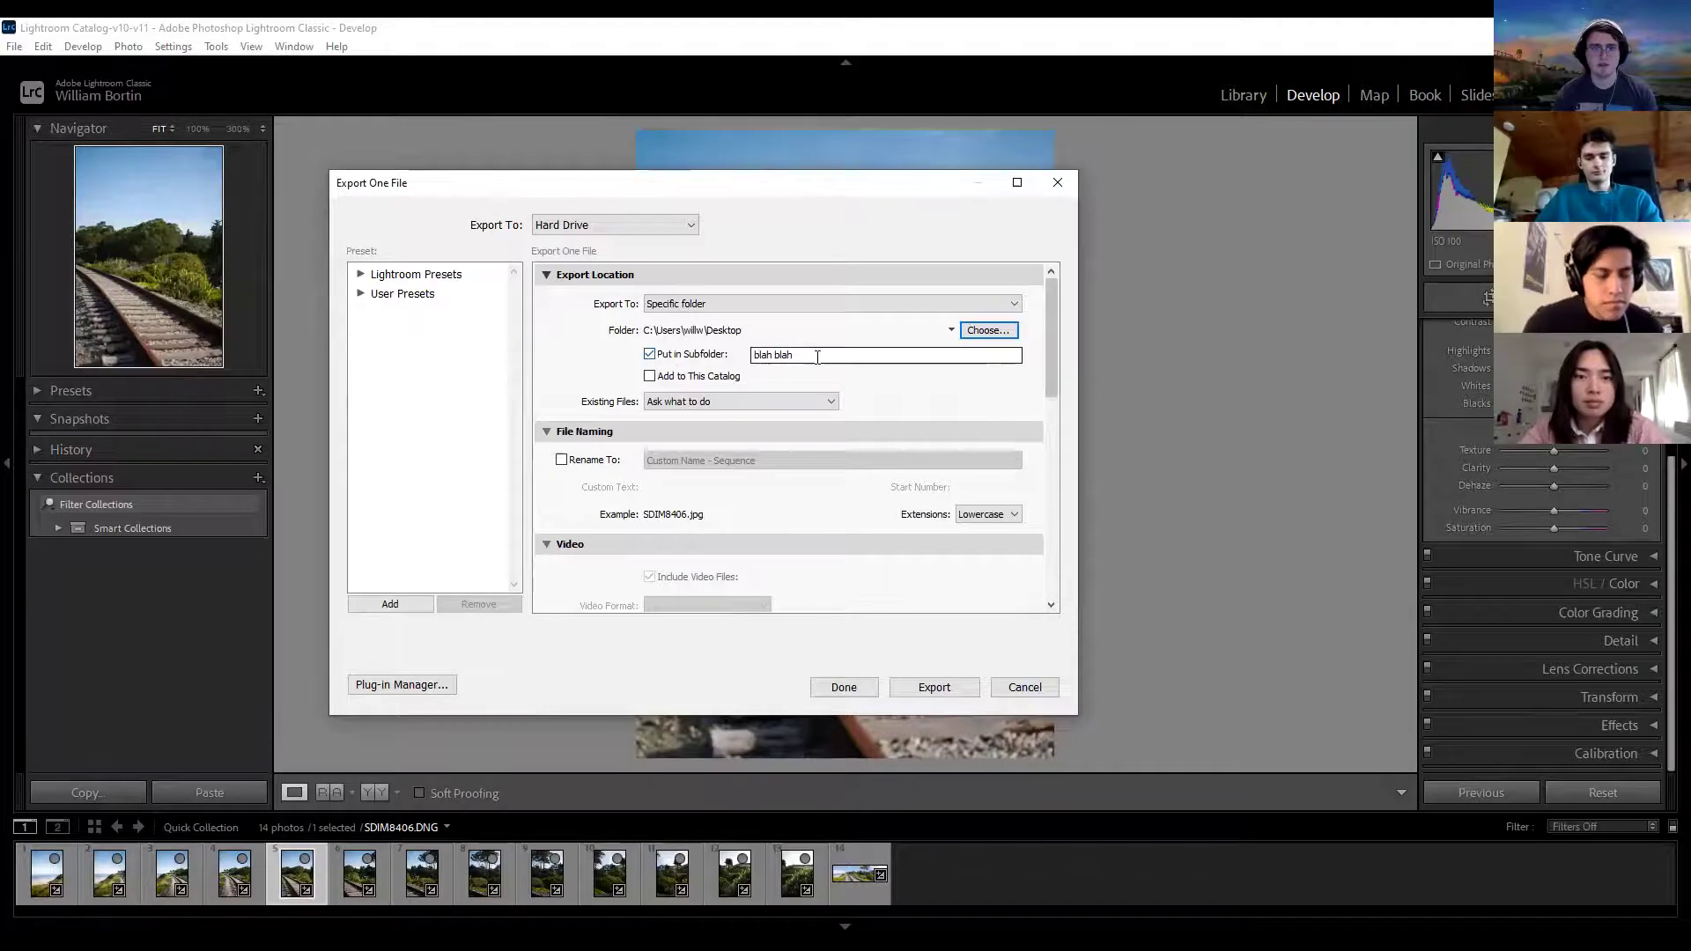
left_click(730, 354)
left_click(816, 354)
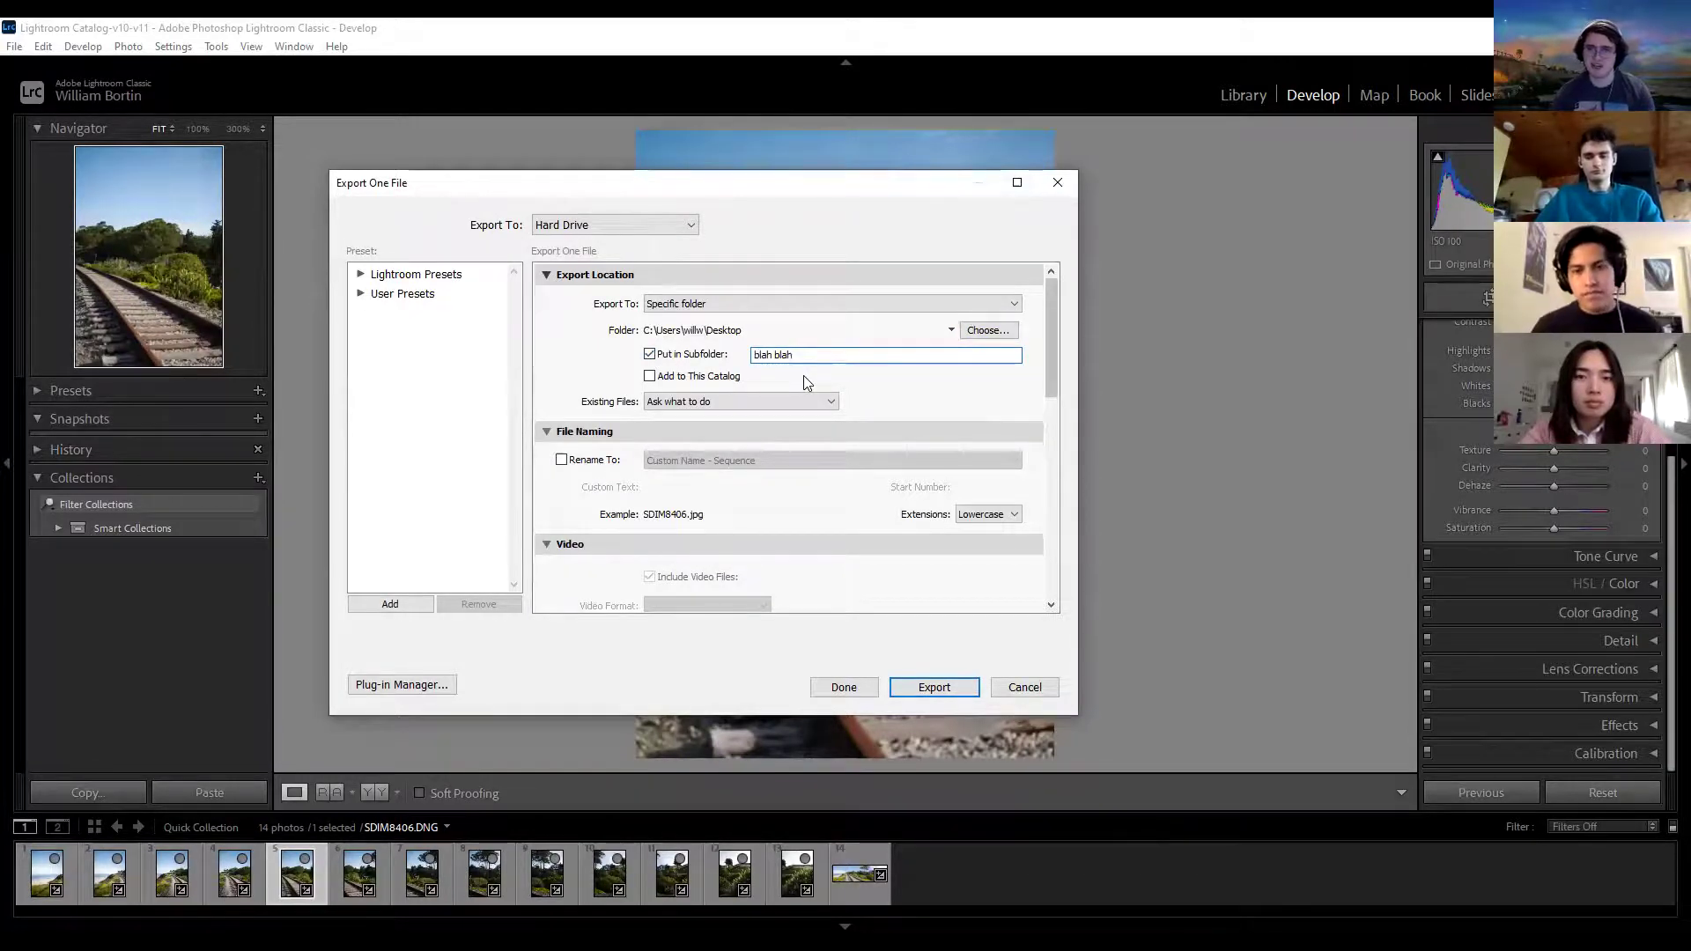
Step: Try renaming the exported file with the Custom Name (x of y) template, and turn renaming off again
scroll(867, 371, "down", 5)
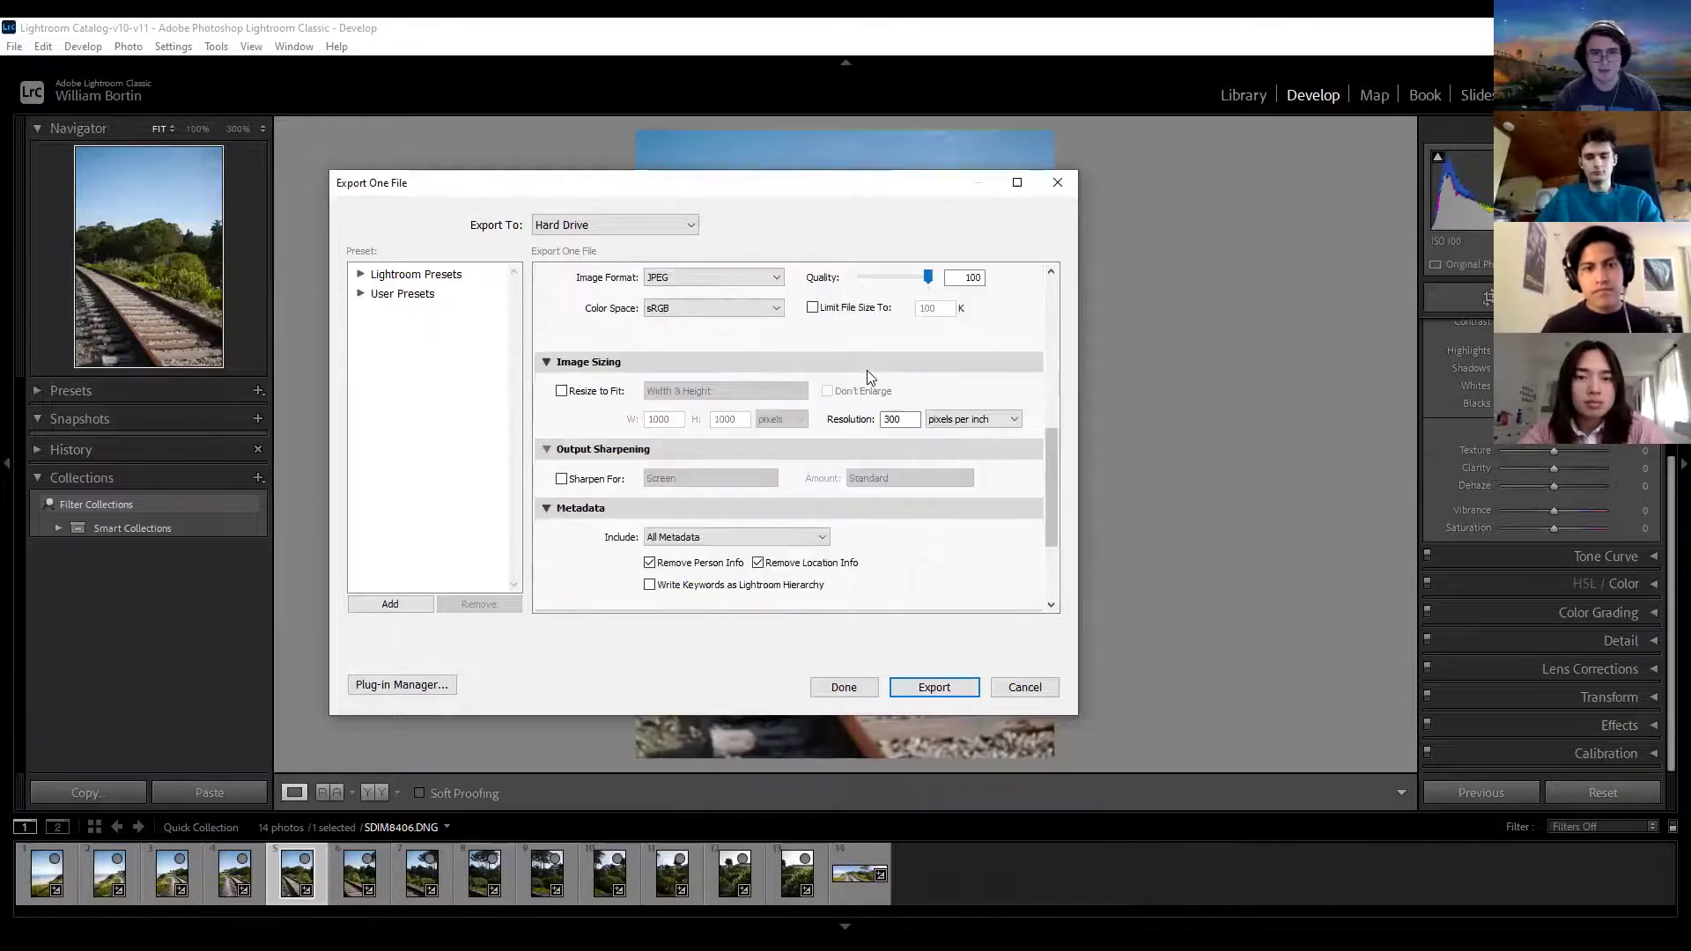
scroll(868, 371, "up", 4)
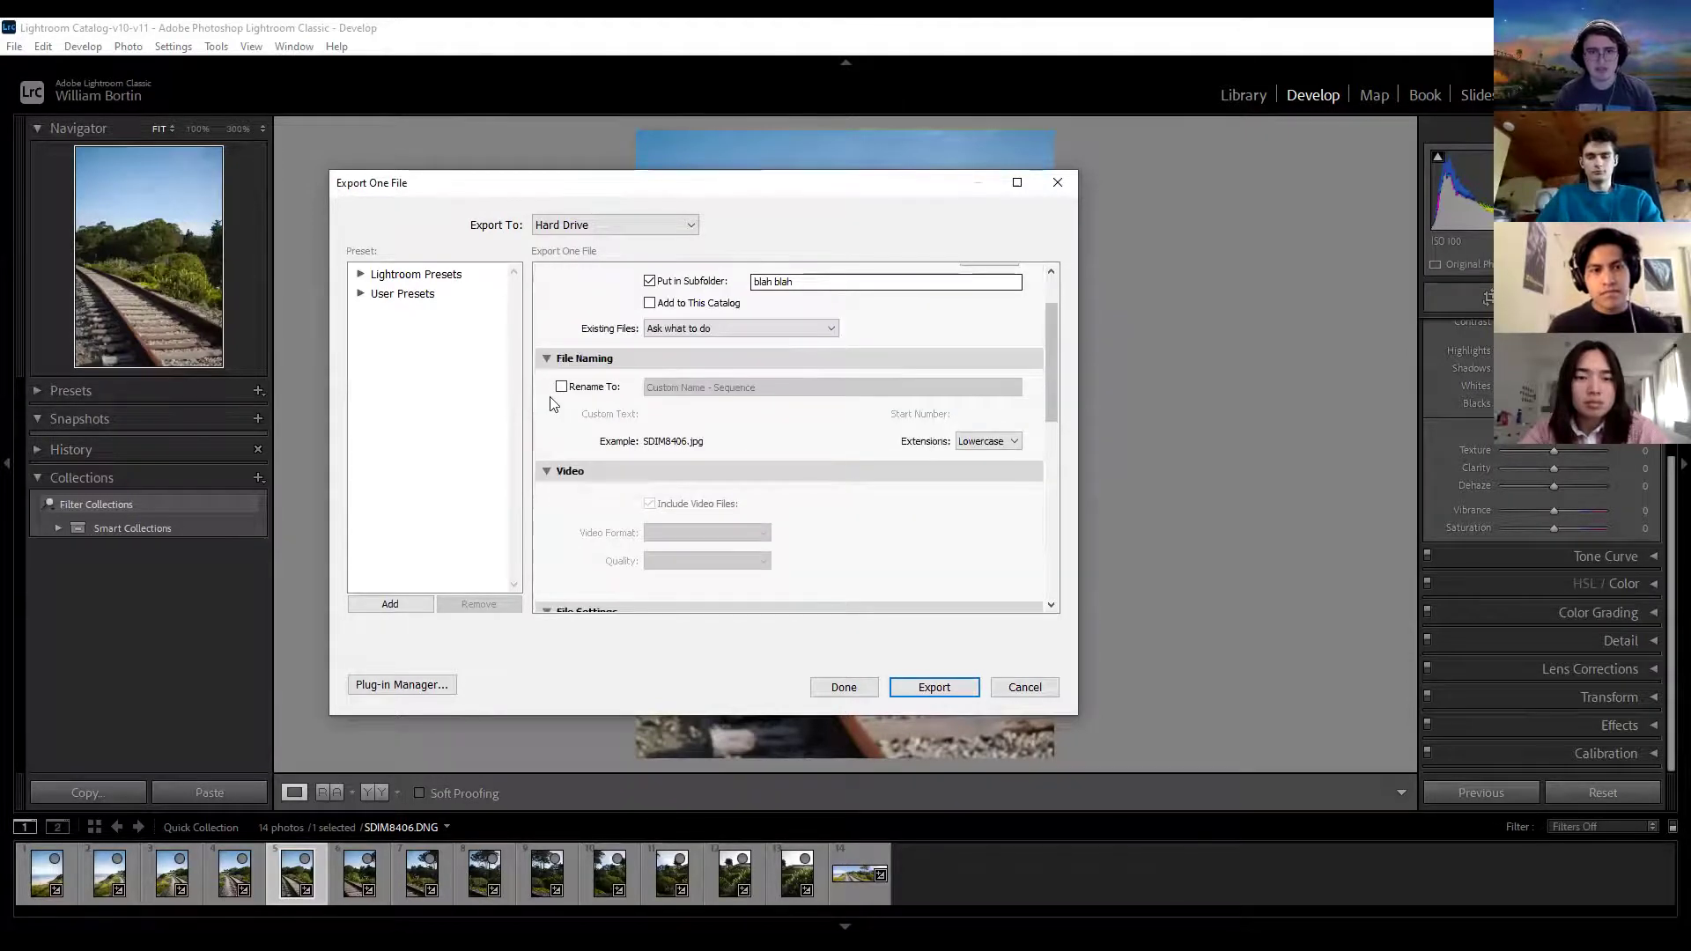
scroll(863, 436, "down", 4)
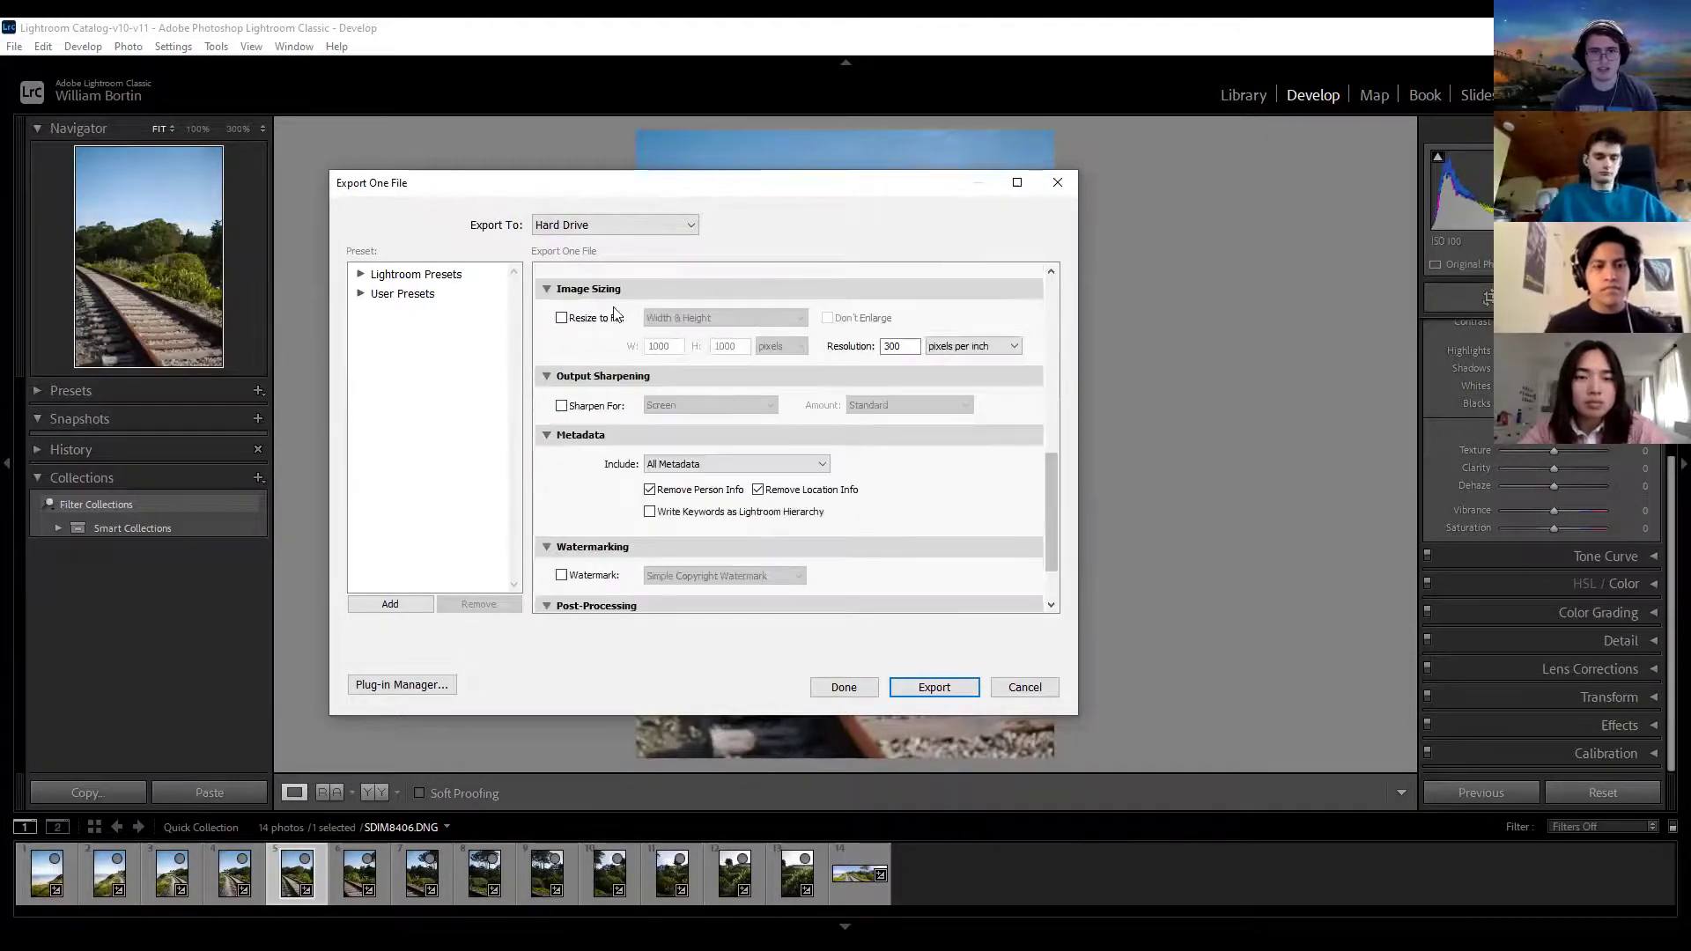
left_click_drag(1050, 518, 1068, 366)
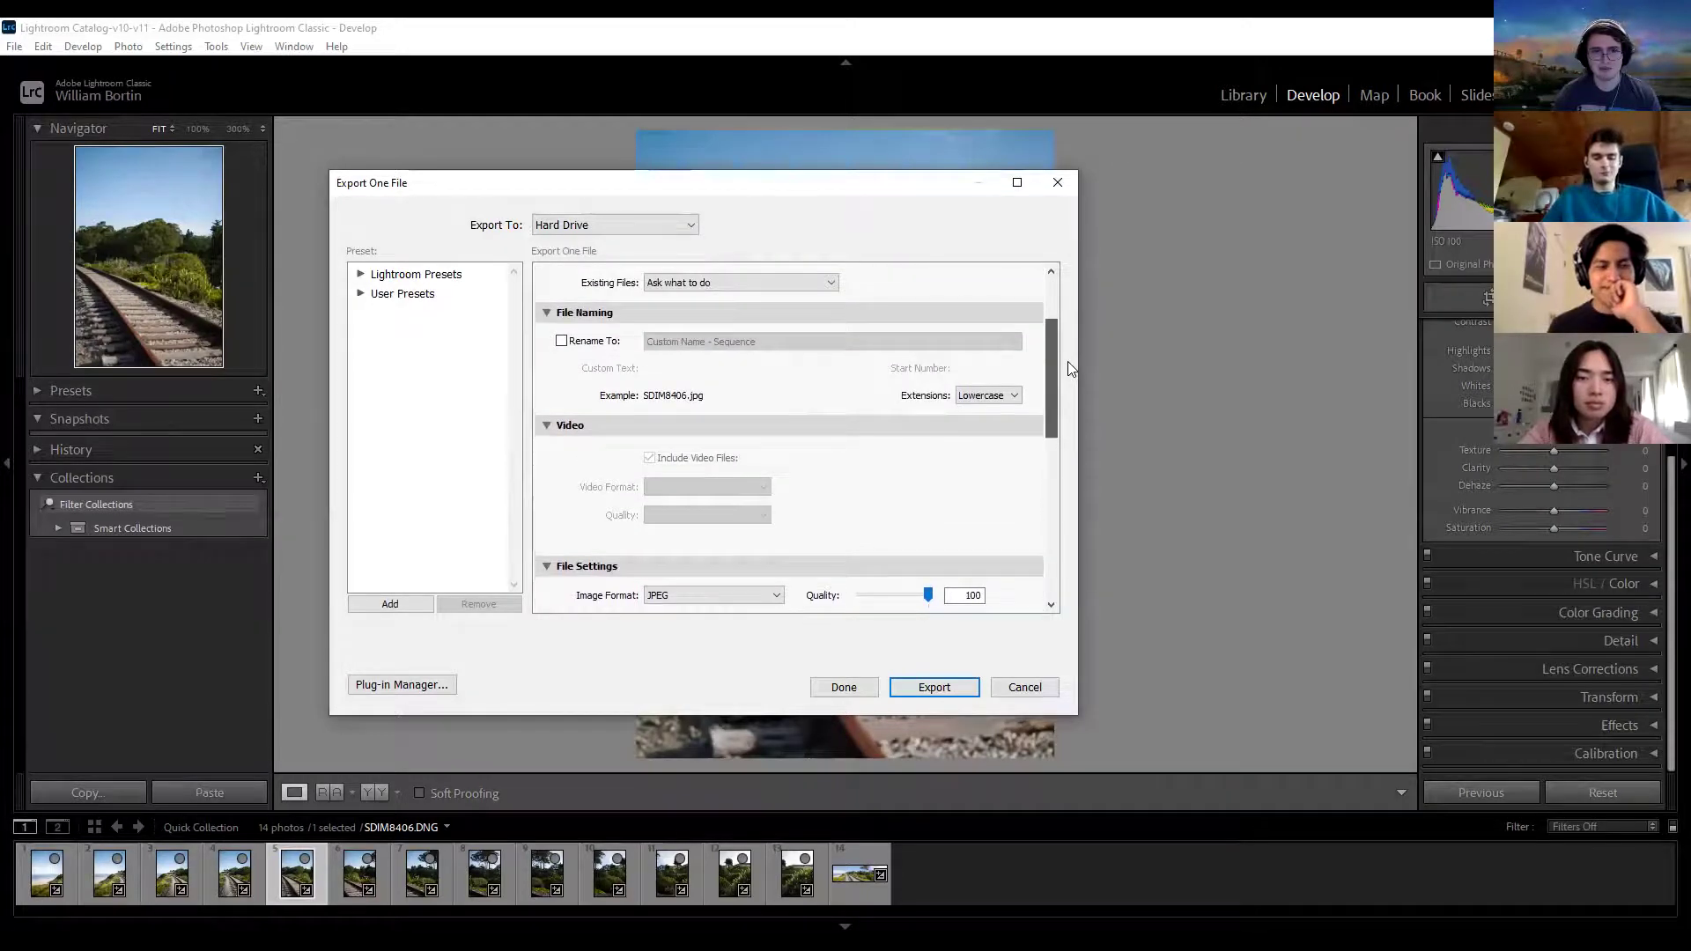
left_click(561, 341)
left_click(715, 342)
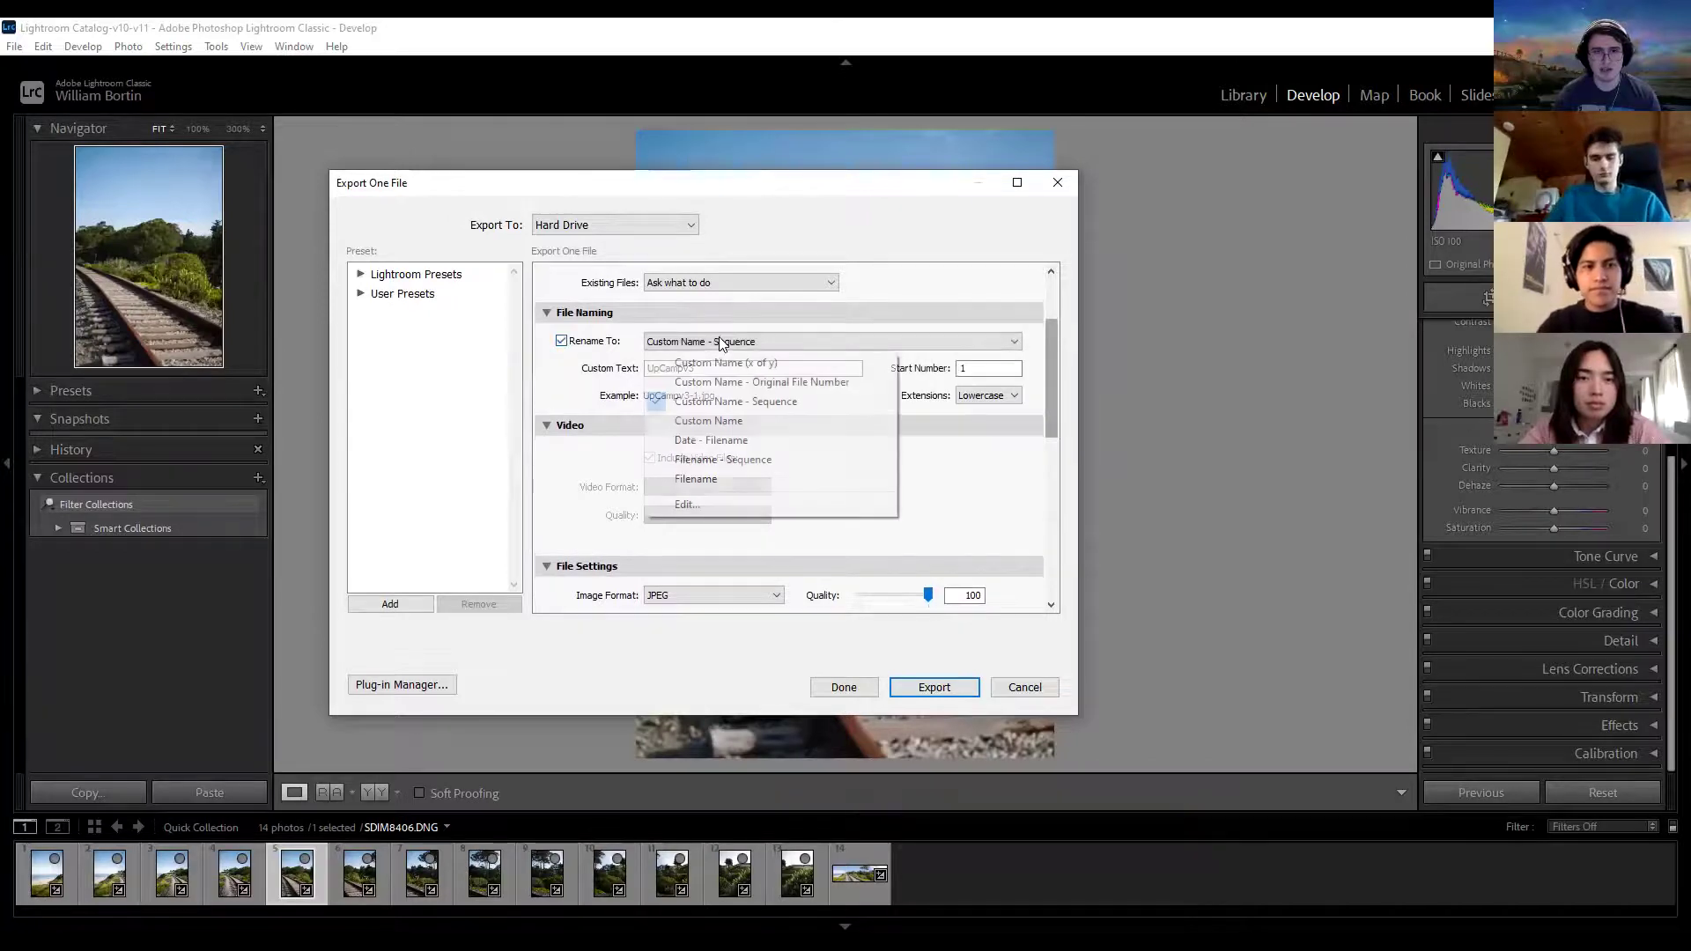
left_click(715, 364)
left_click(729, 346)
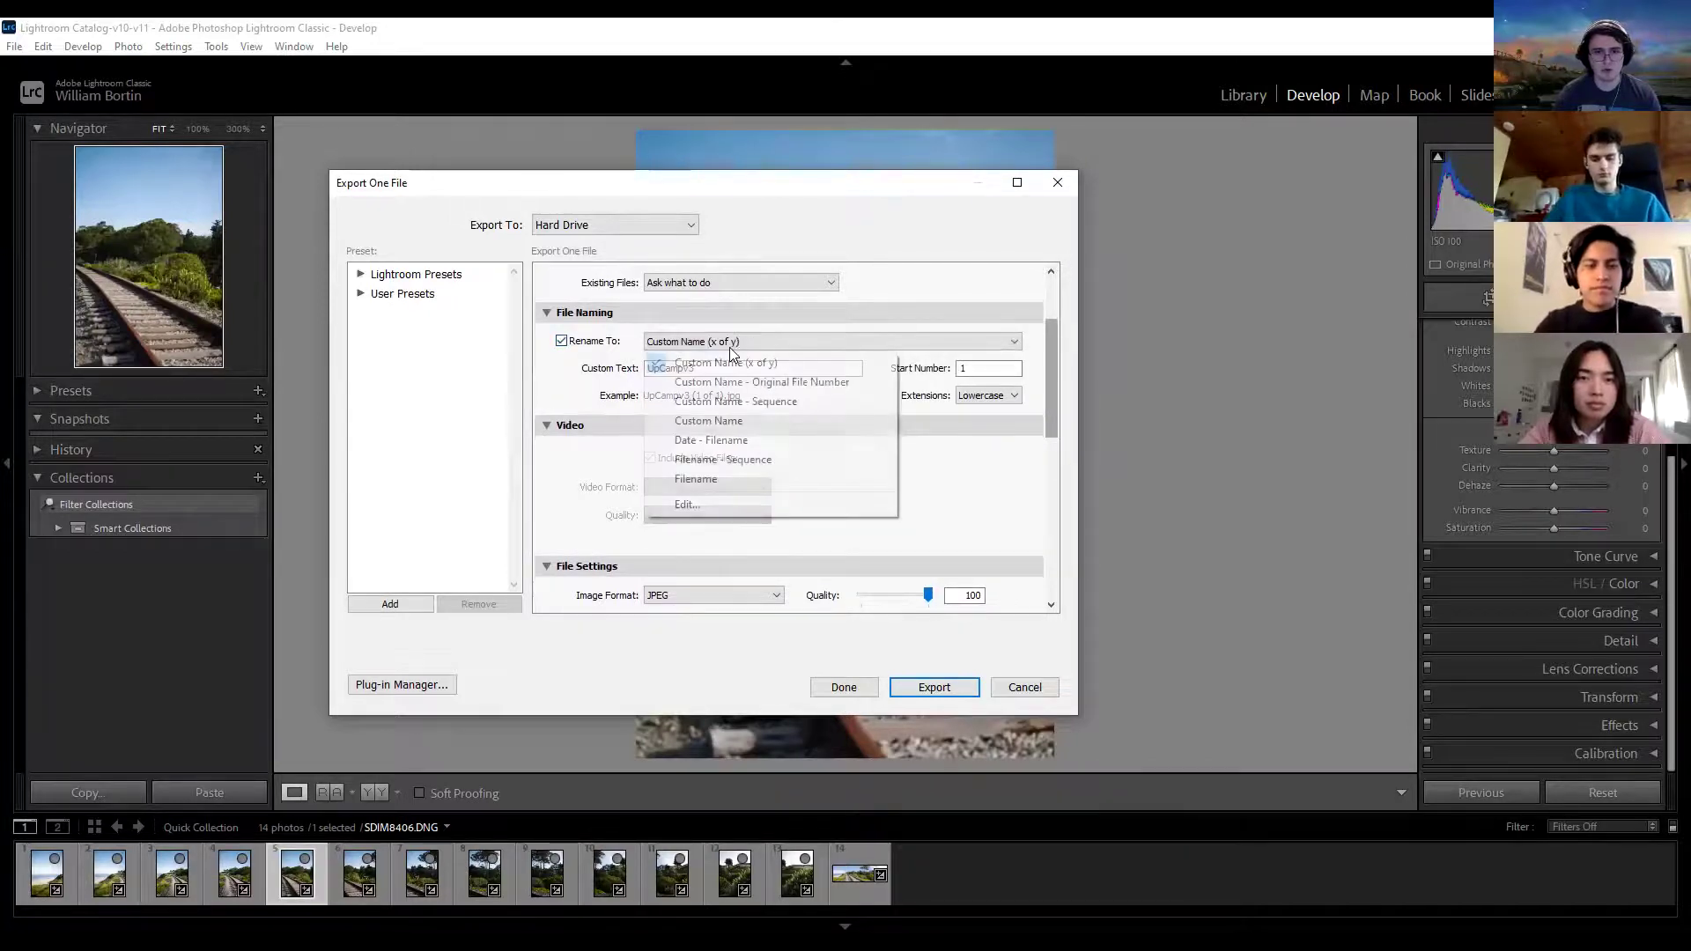
left_click(561, 340)
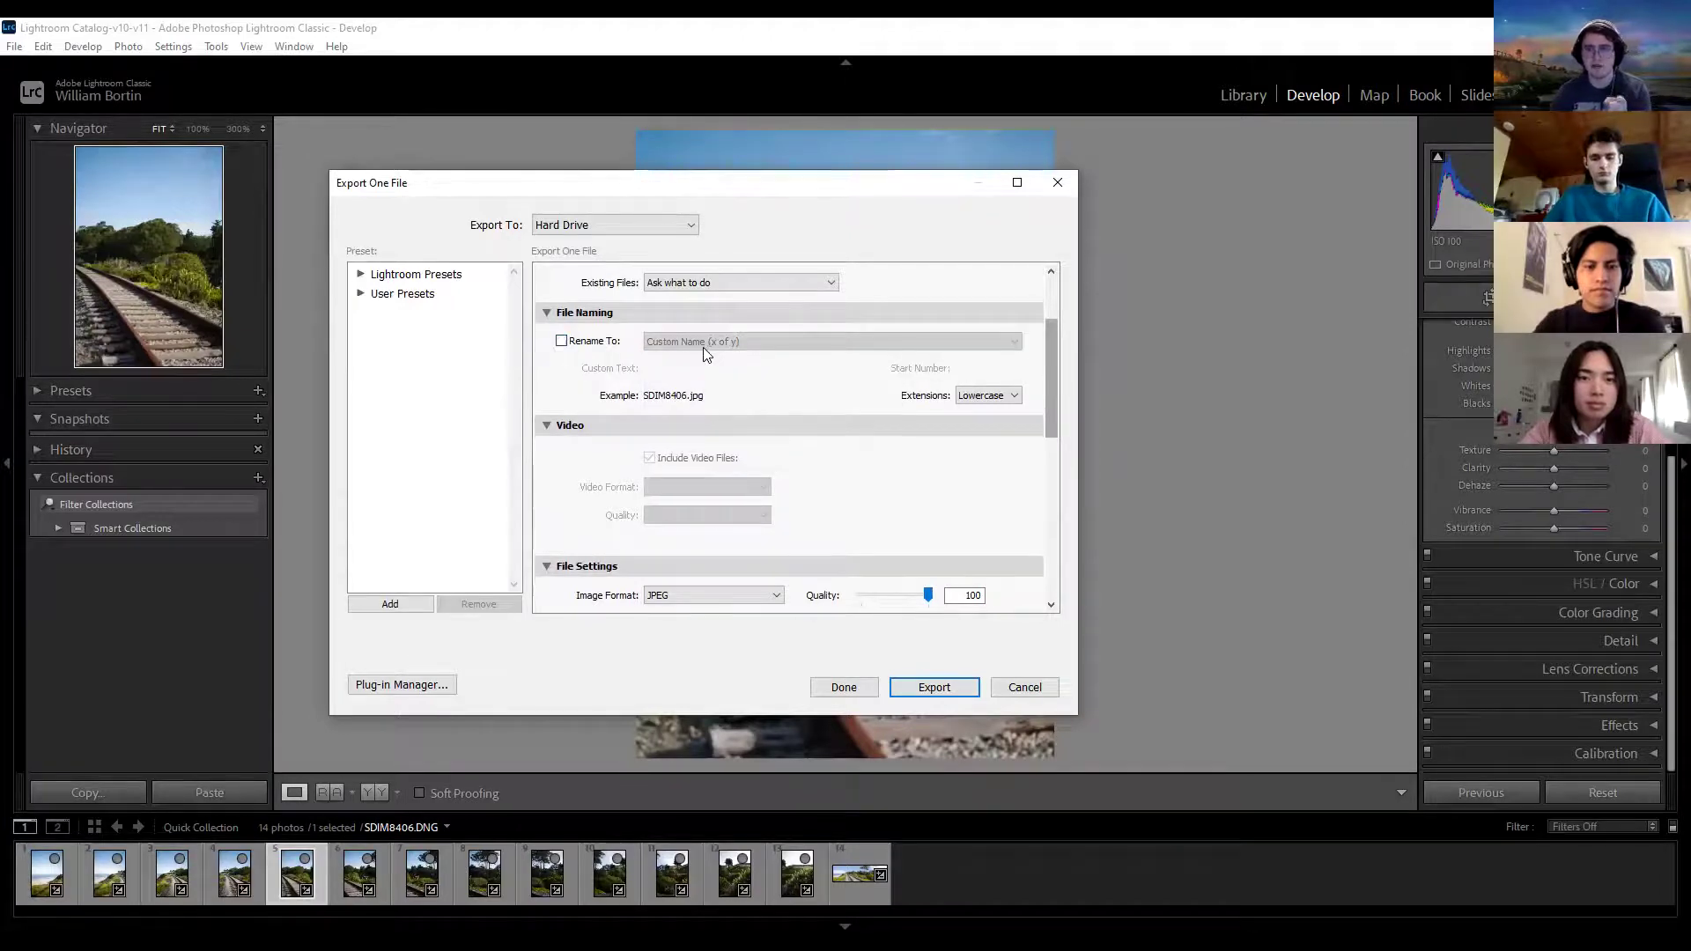
Step: Set the export image format to PNG and keep the bit depth at 16 bits/component
left_click_drag(1053, 369, 1083, 451)
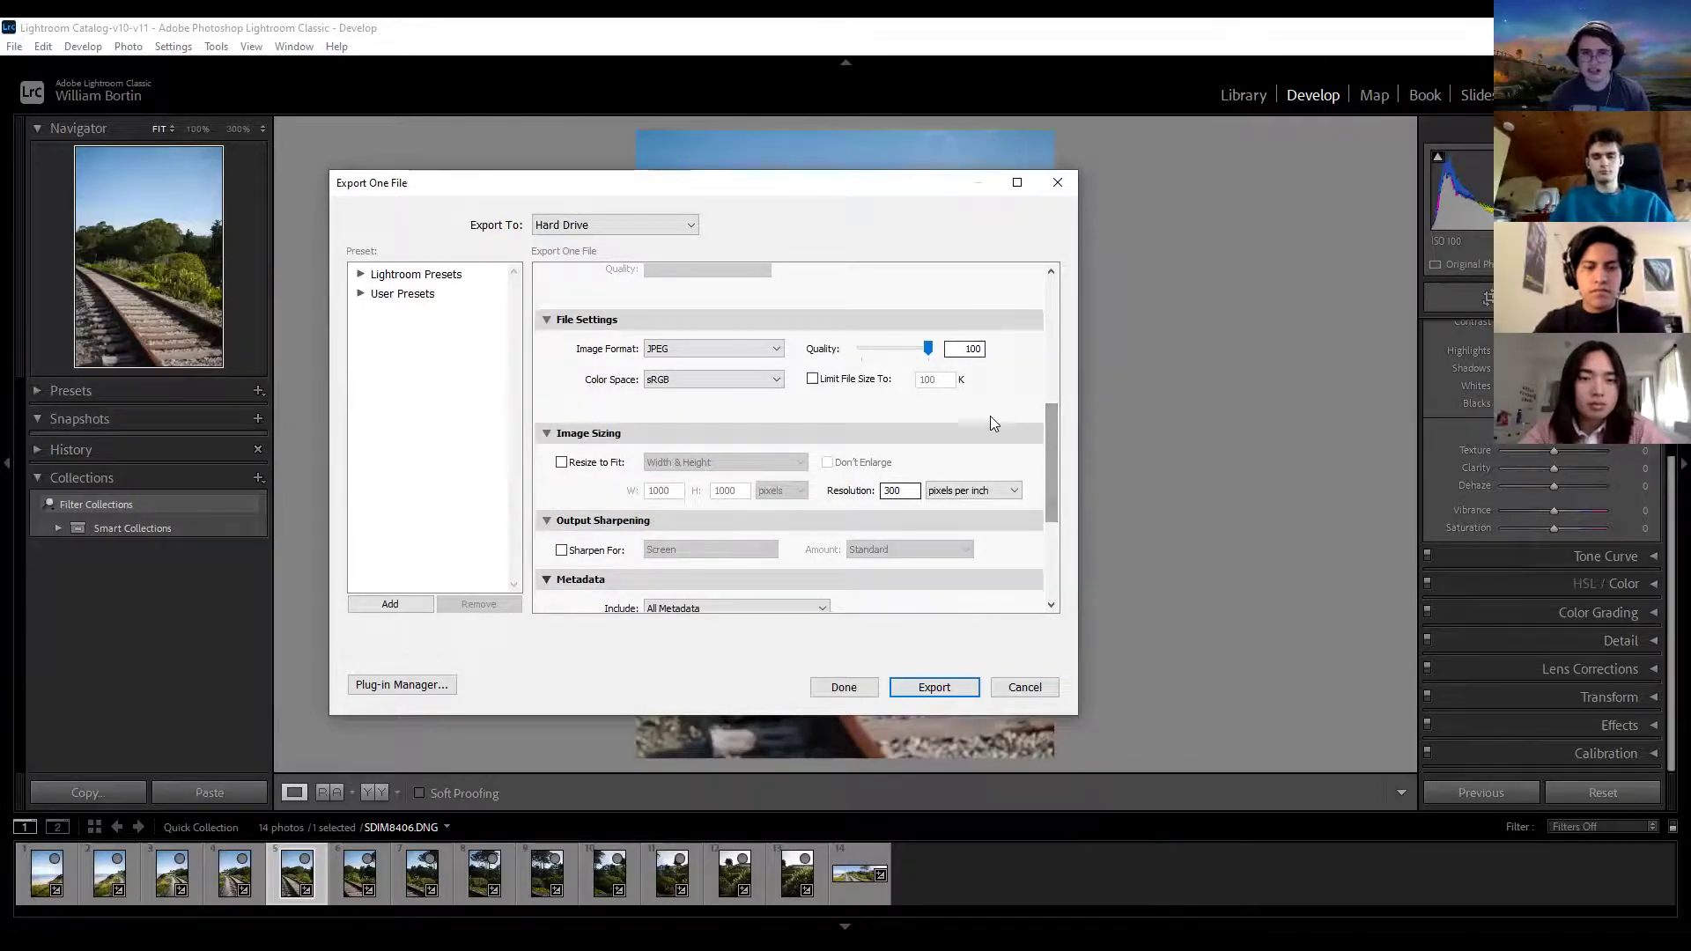
left_click(751, 352)
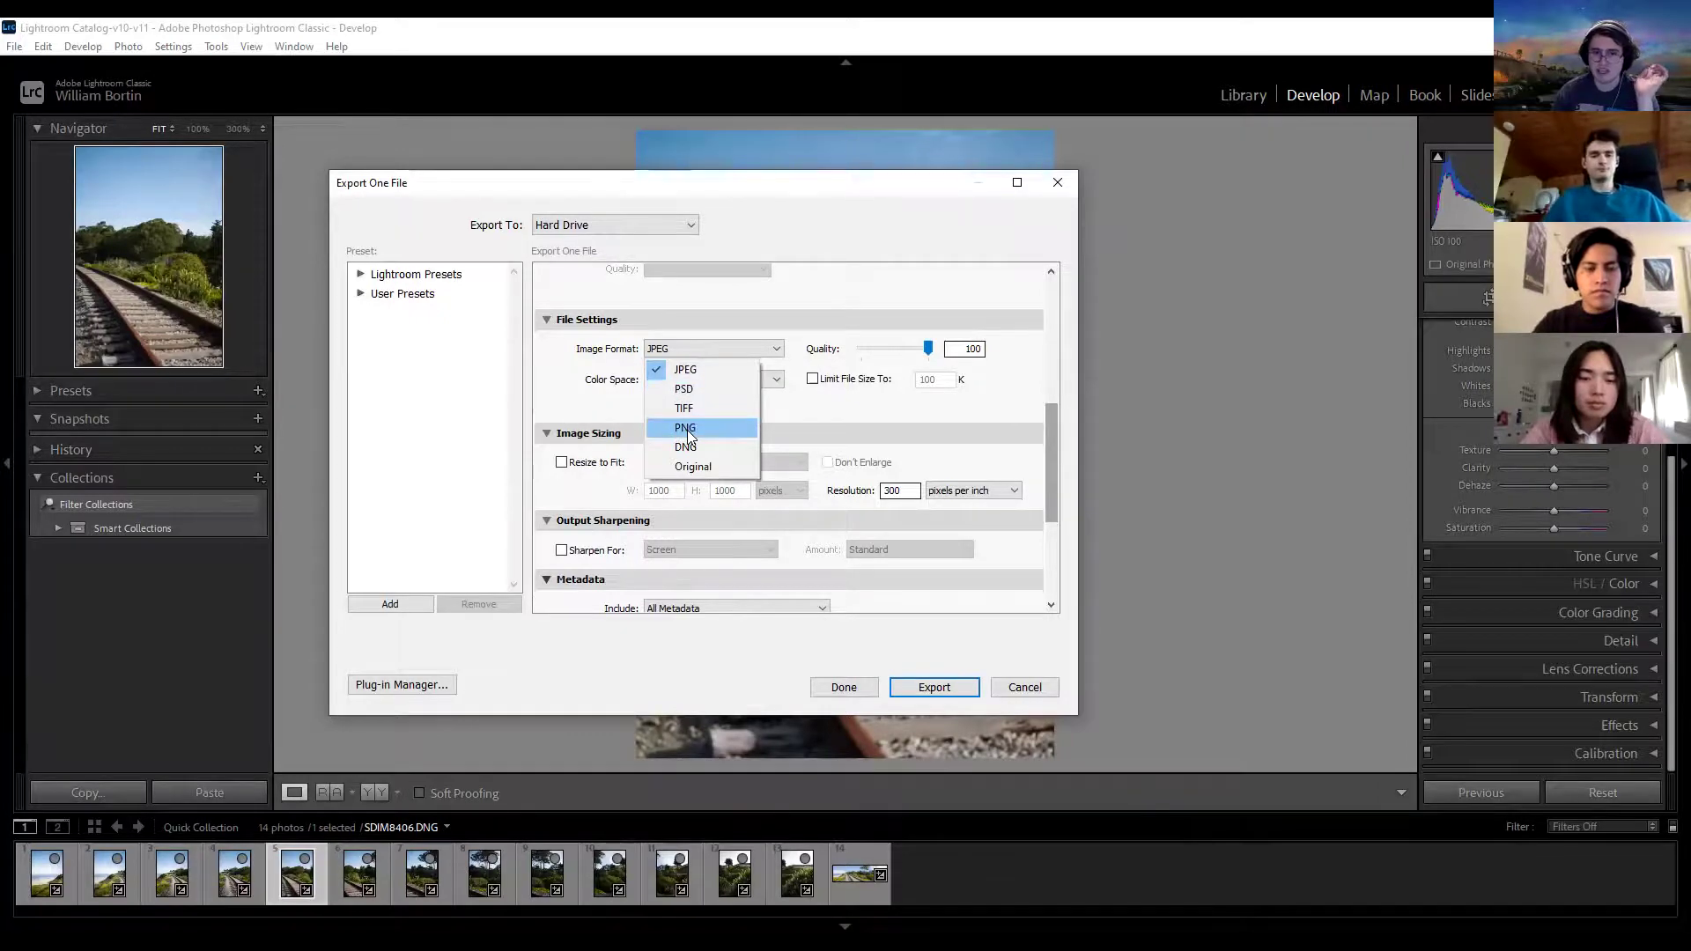
left_click(687, 429)
left_click(750, 357)
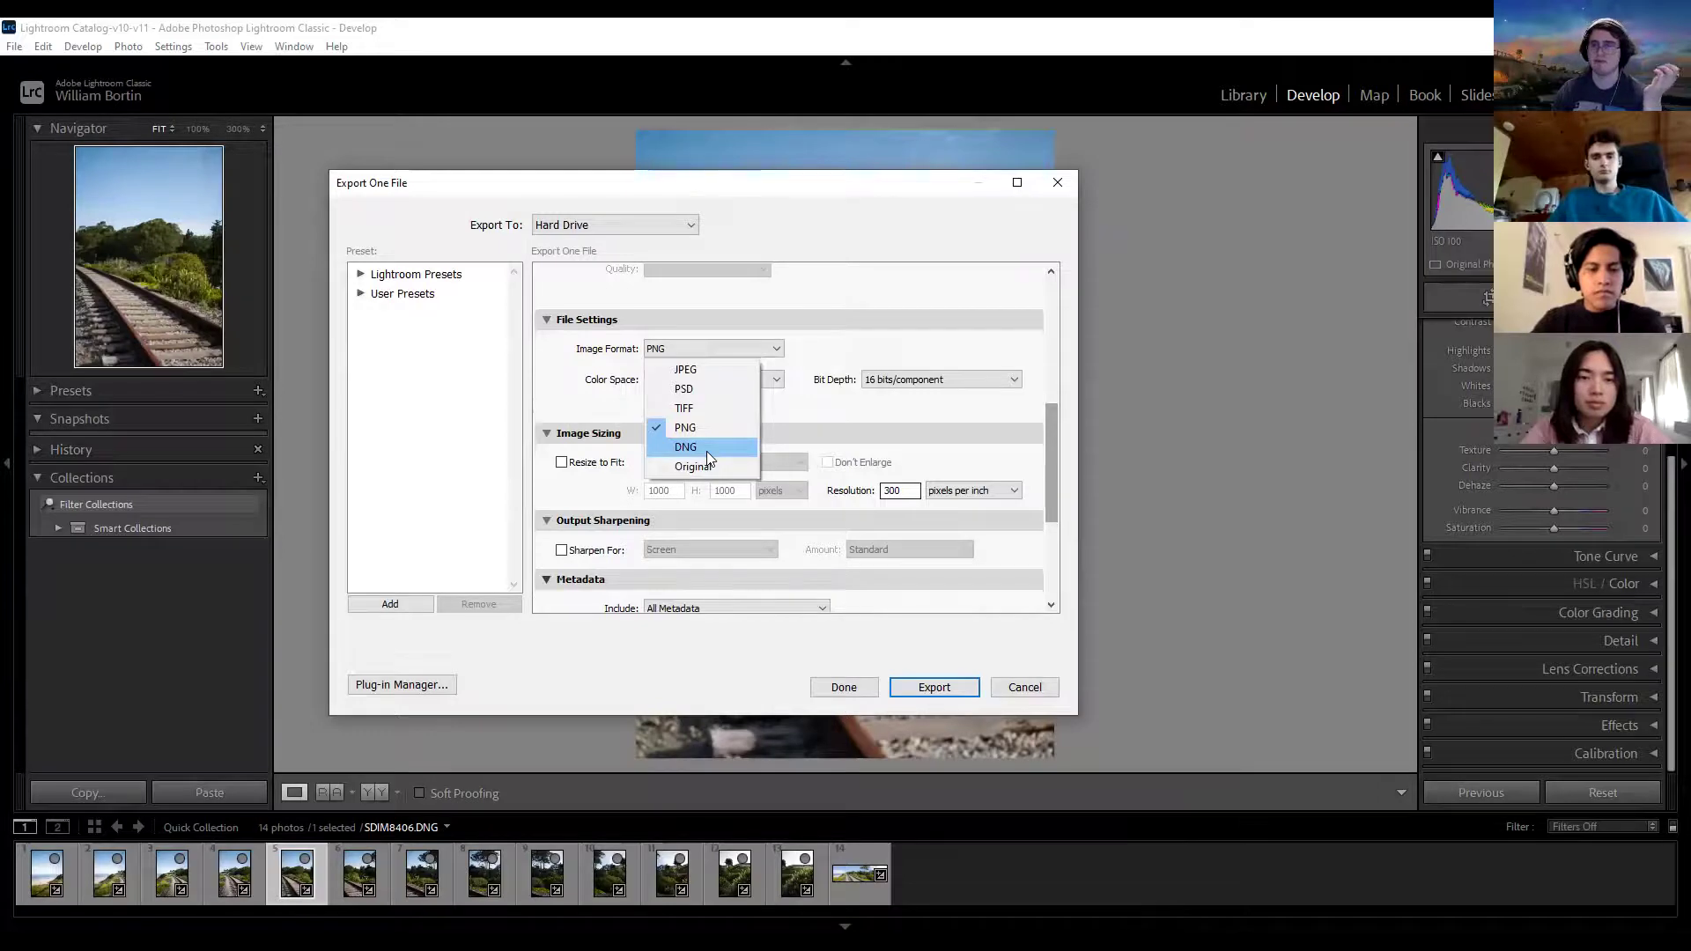
left_click(692, 427)
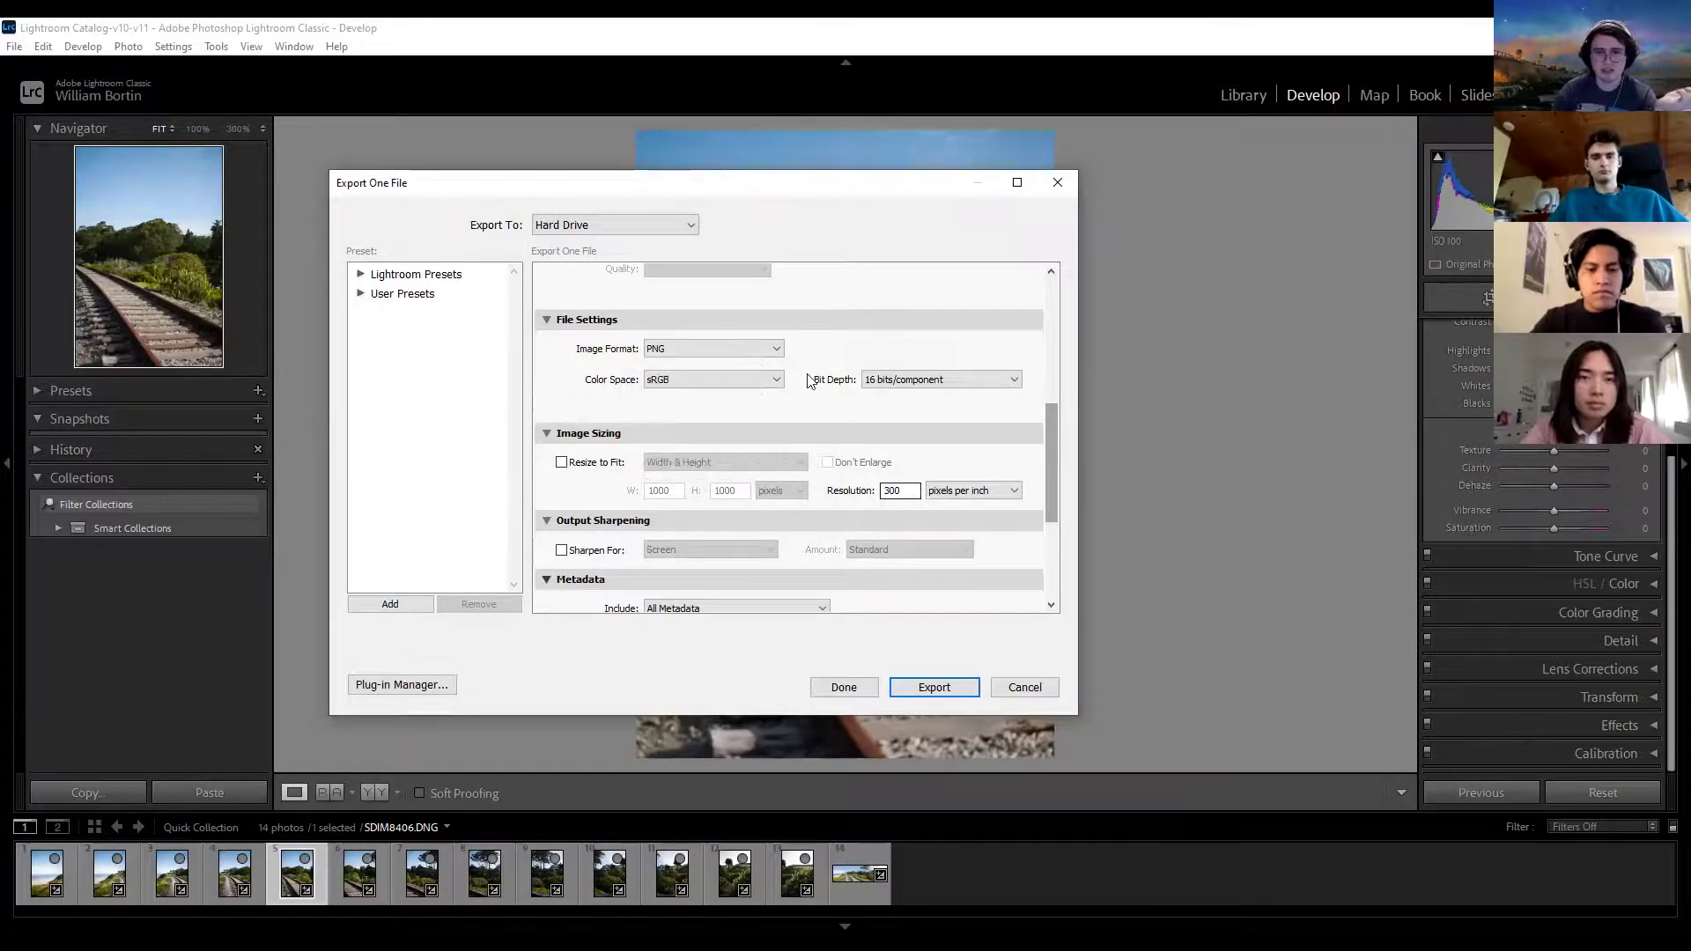
left_click(931, 378)
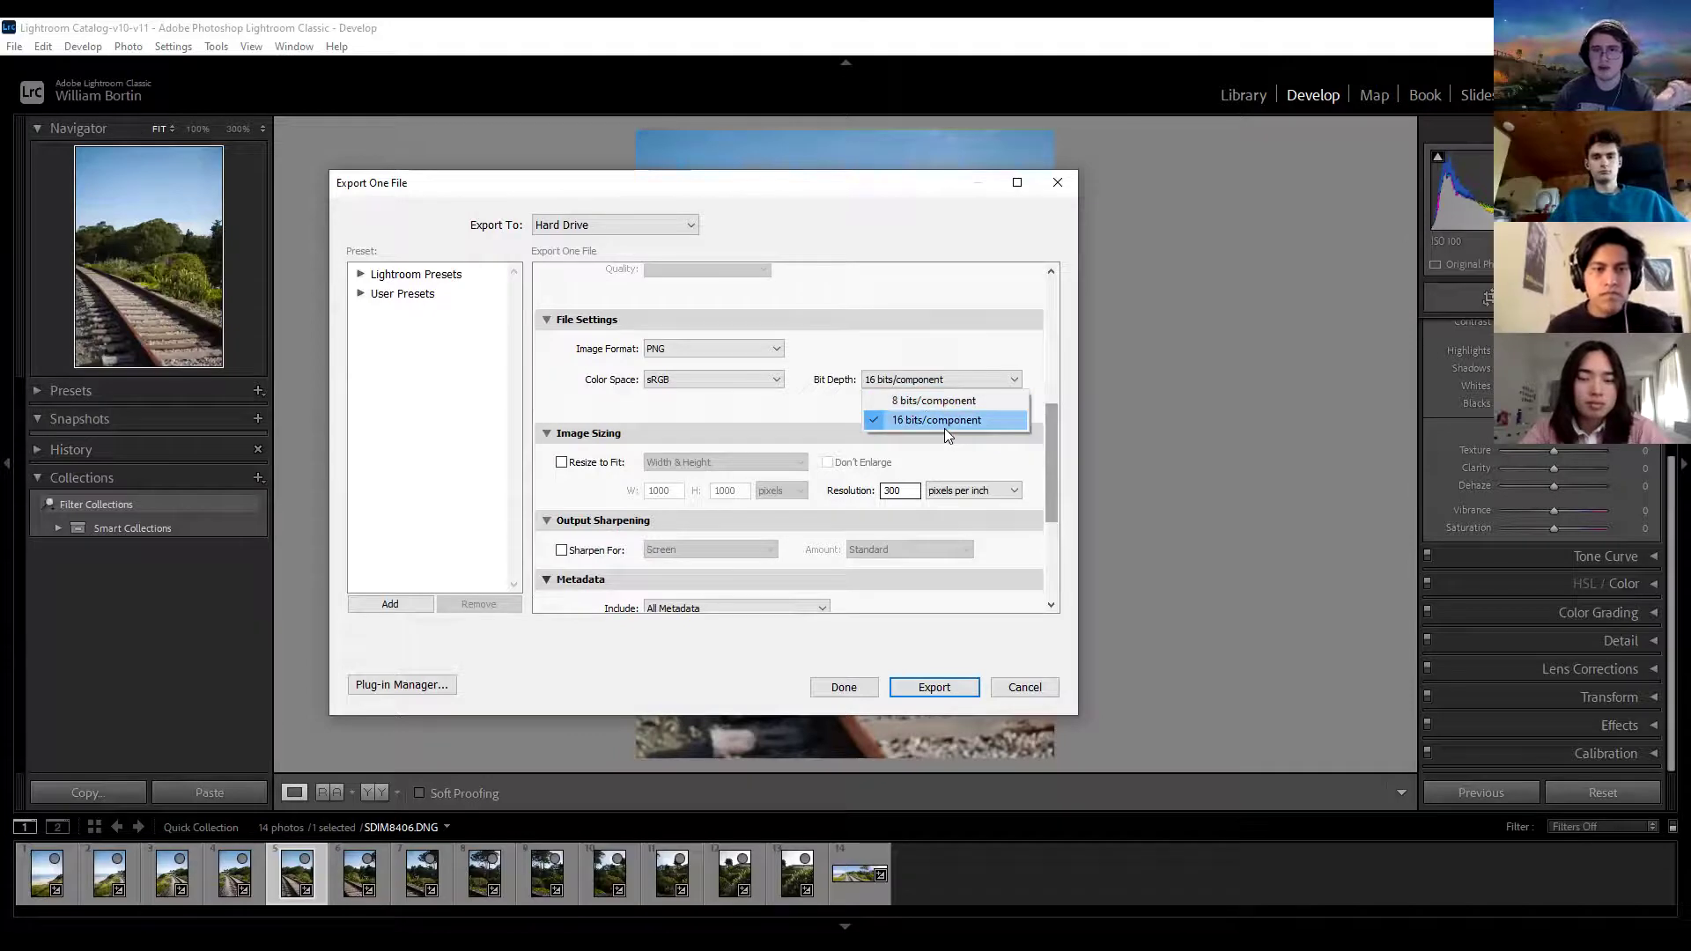
left_click(944, 428)
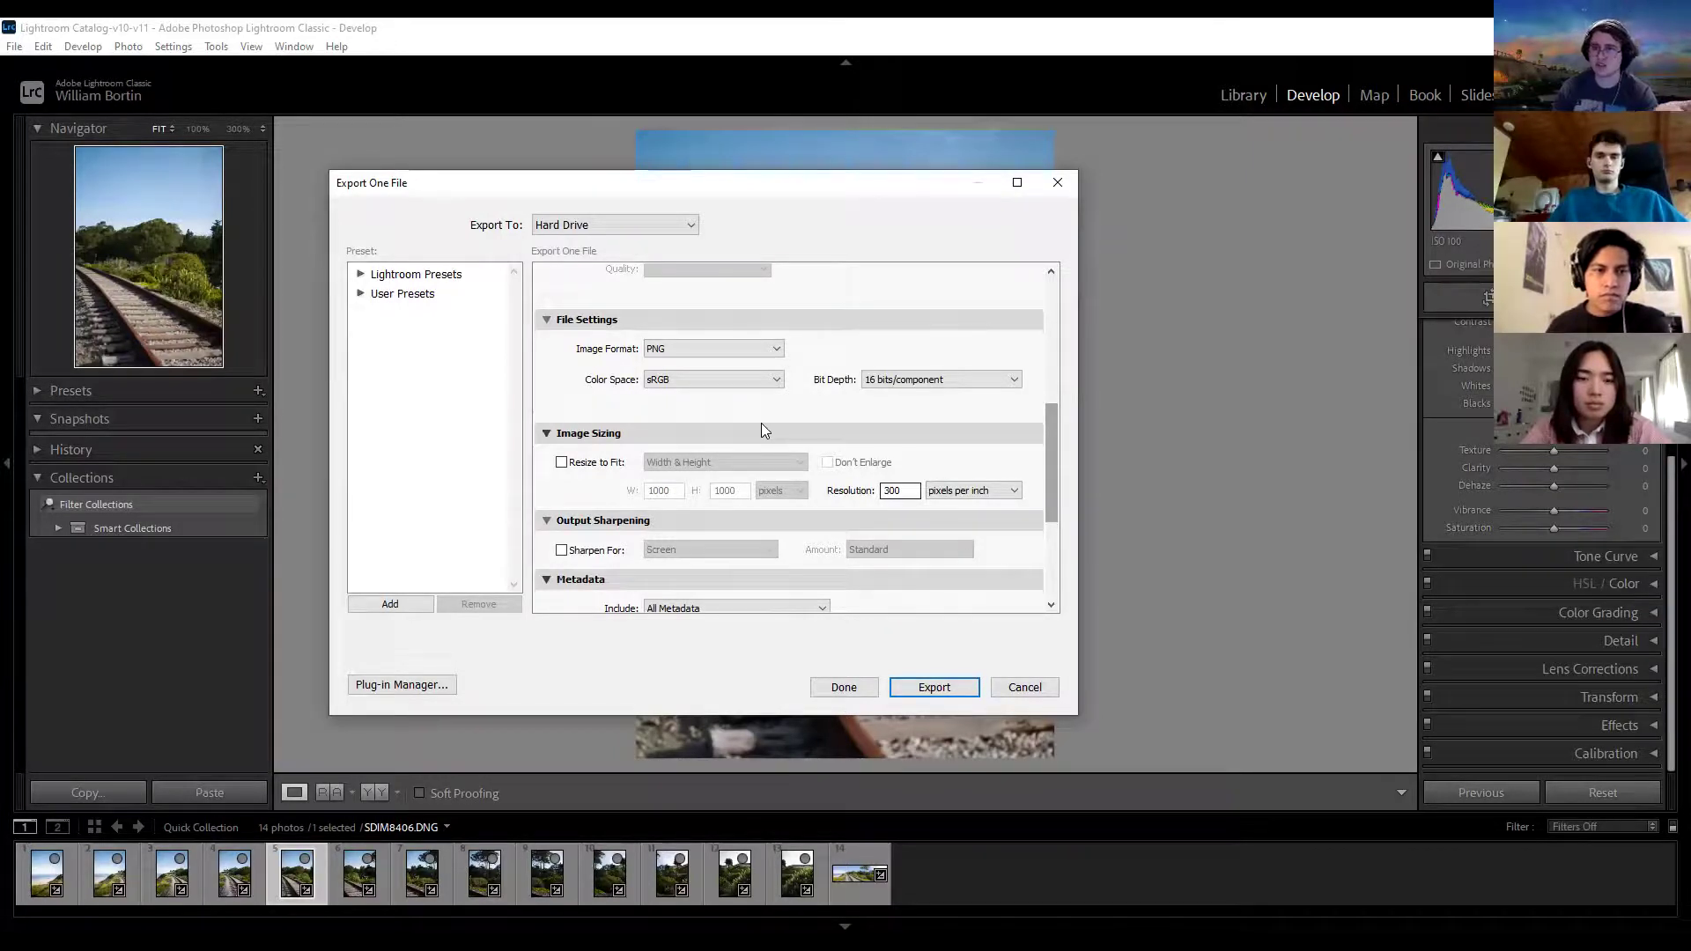
Step: Set the export image format to JPEG, then look over the other formats and the Image Sizing options
left_click(738, 352)
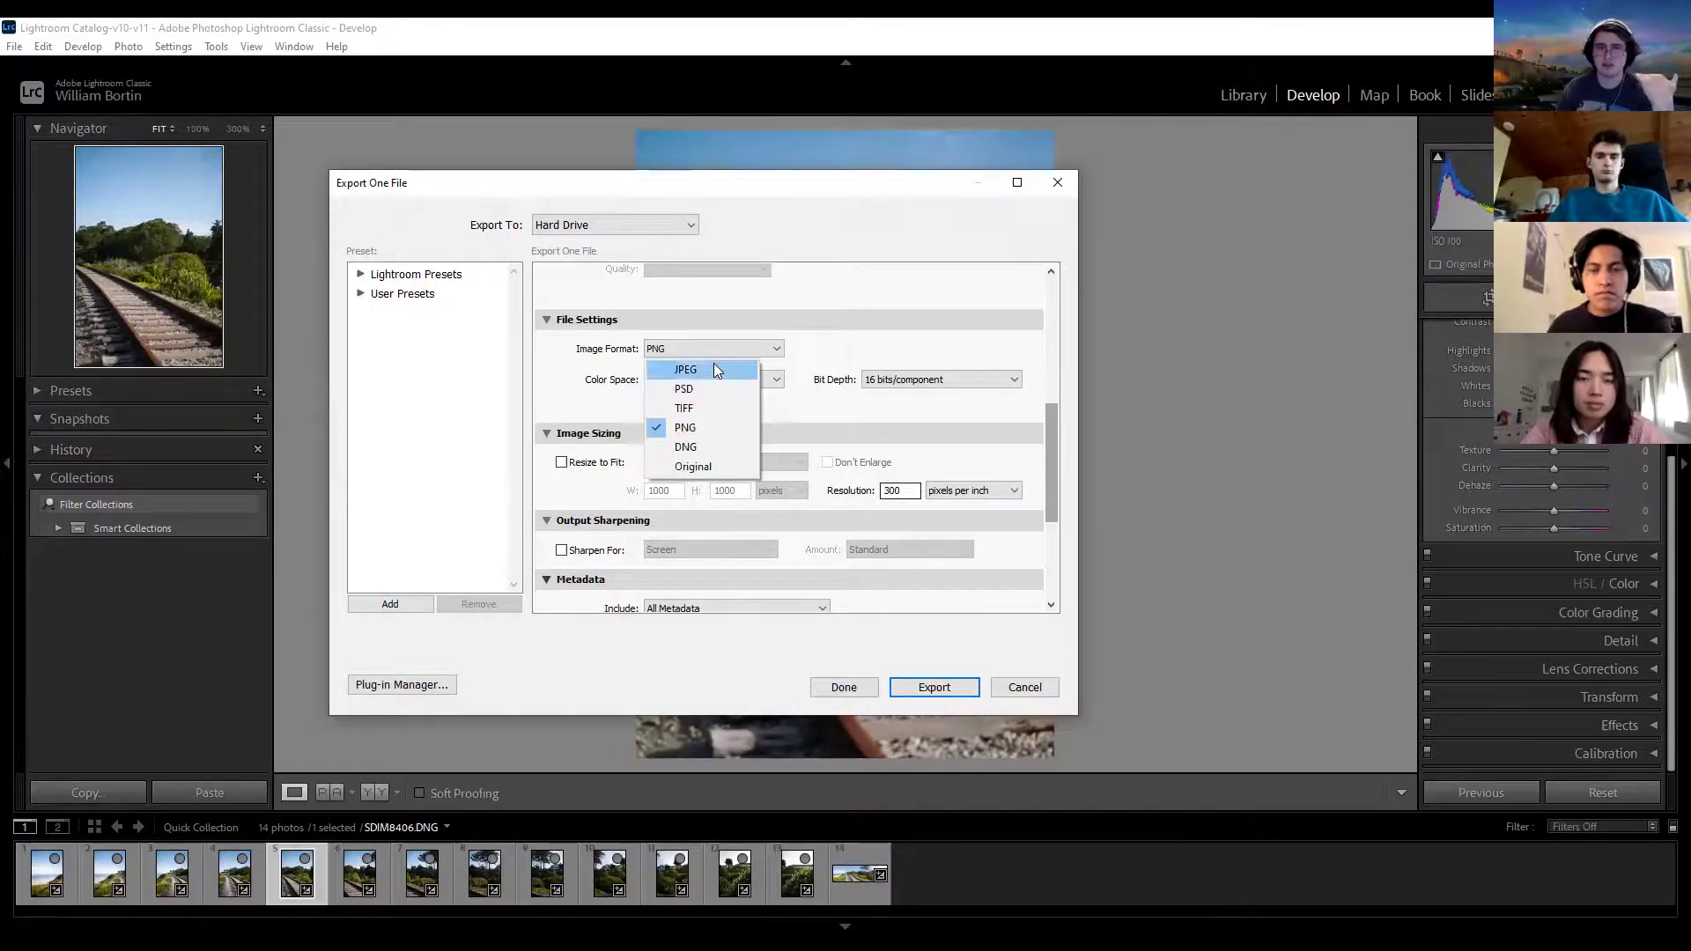
left_click(713, 364)
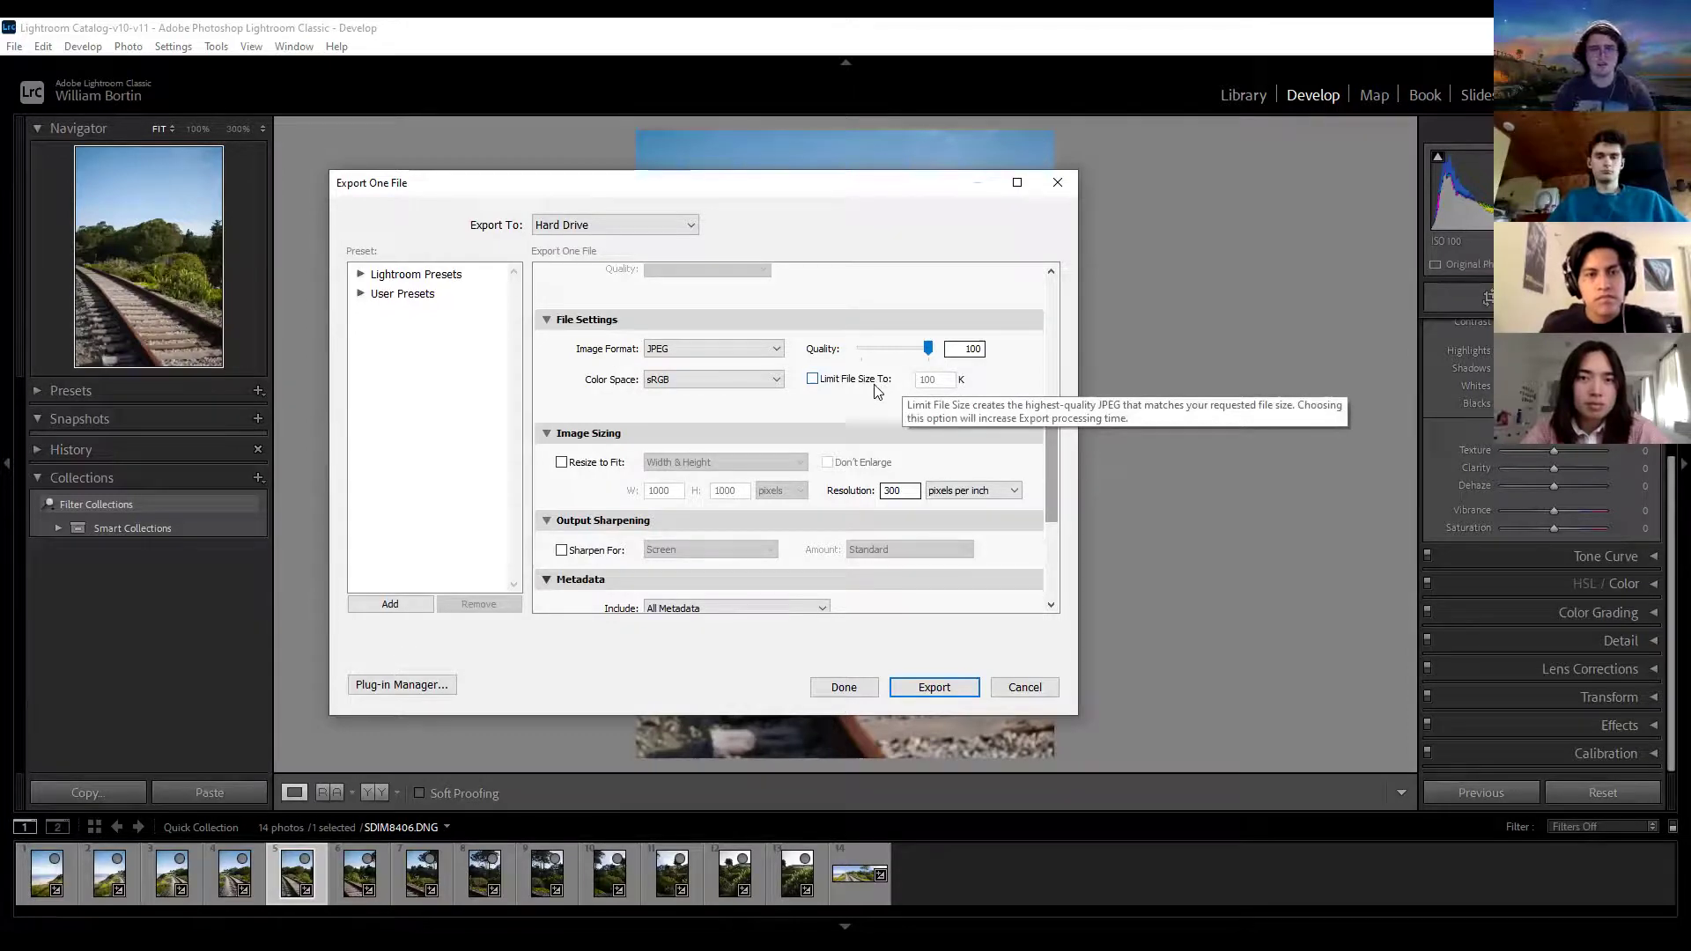
left_click(715, 355)
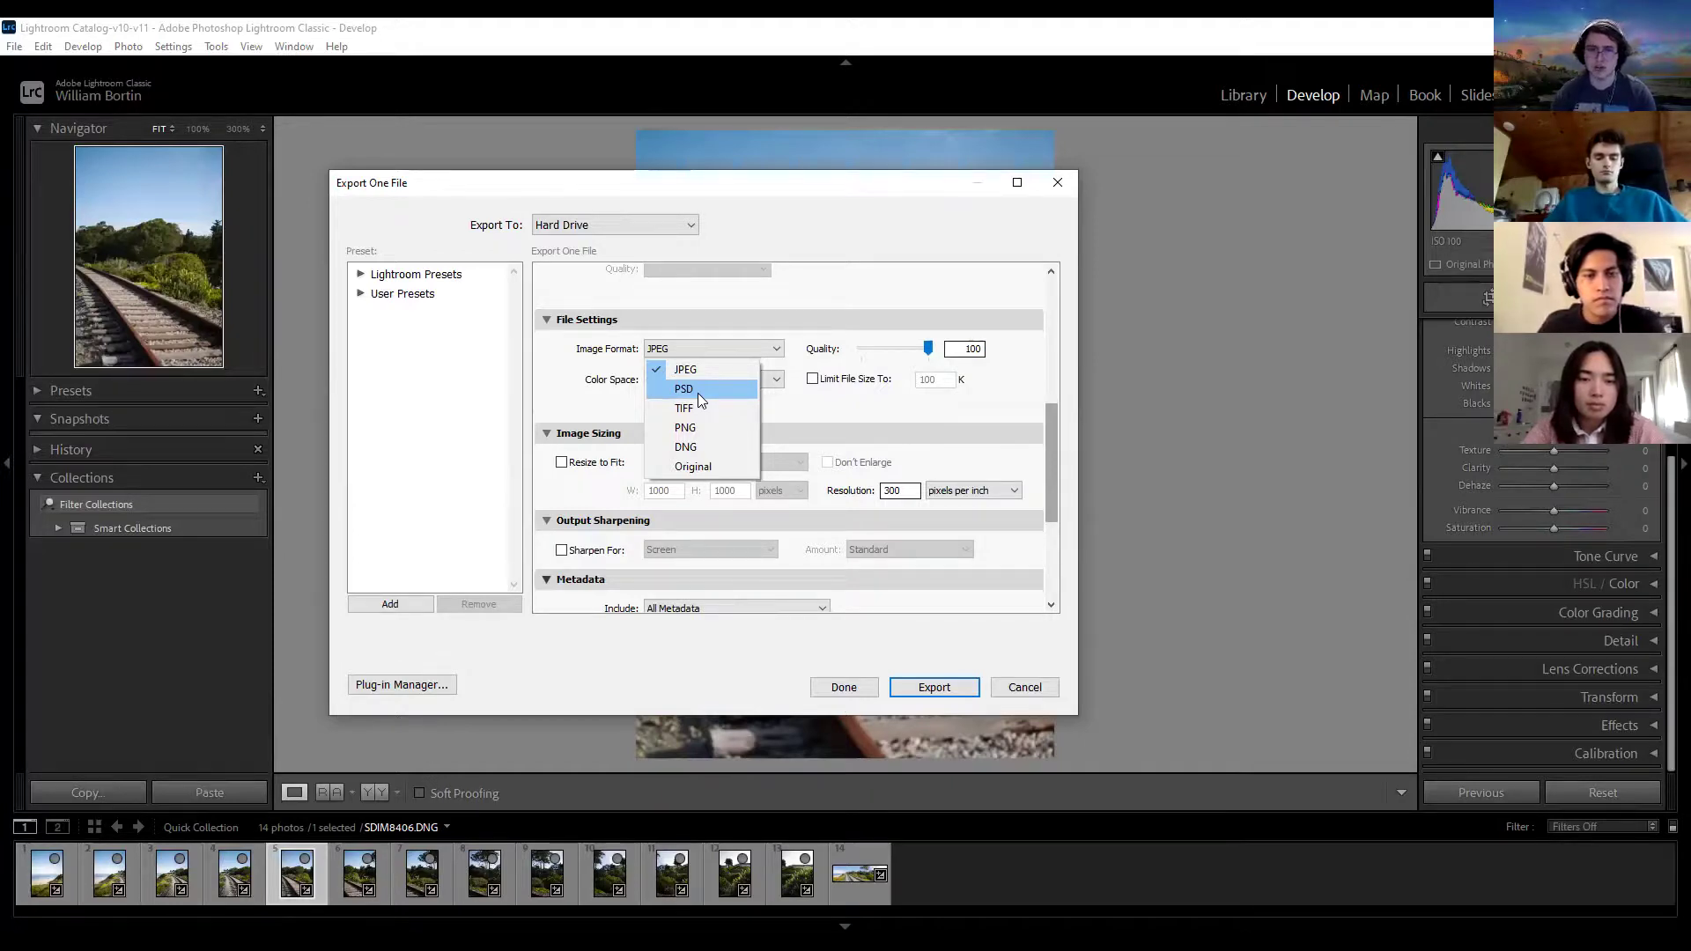
left_click(953, 420)
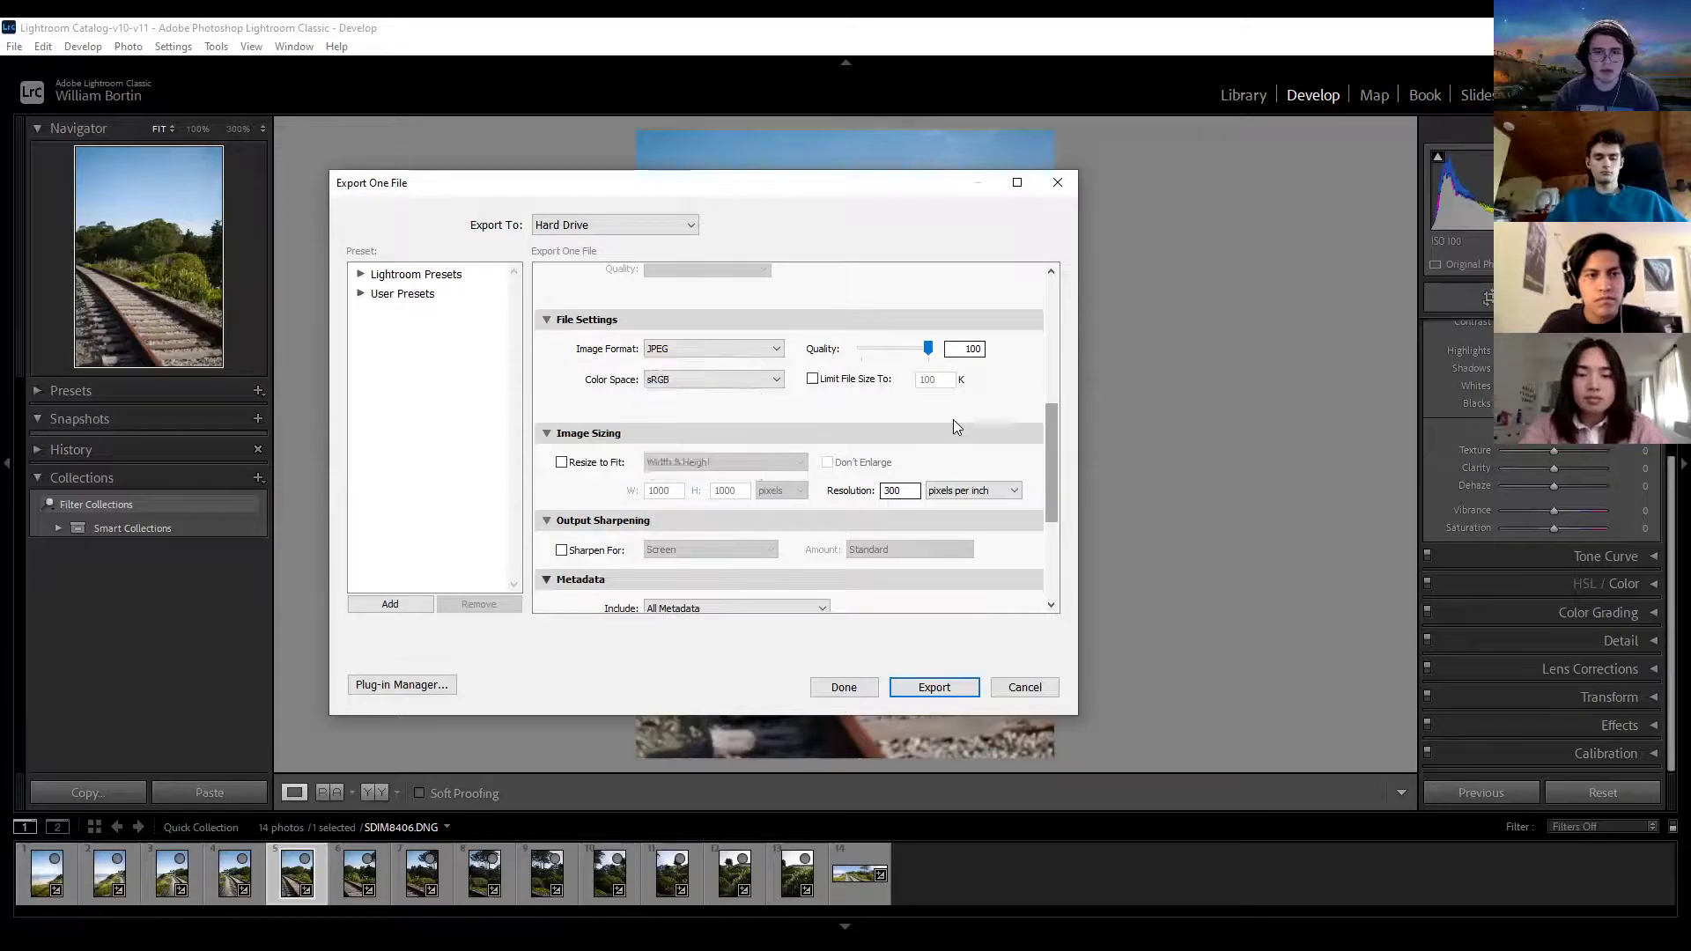
scroll(1054, 466, "down", 3)
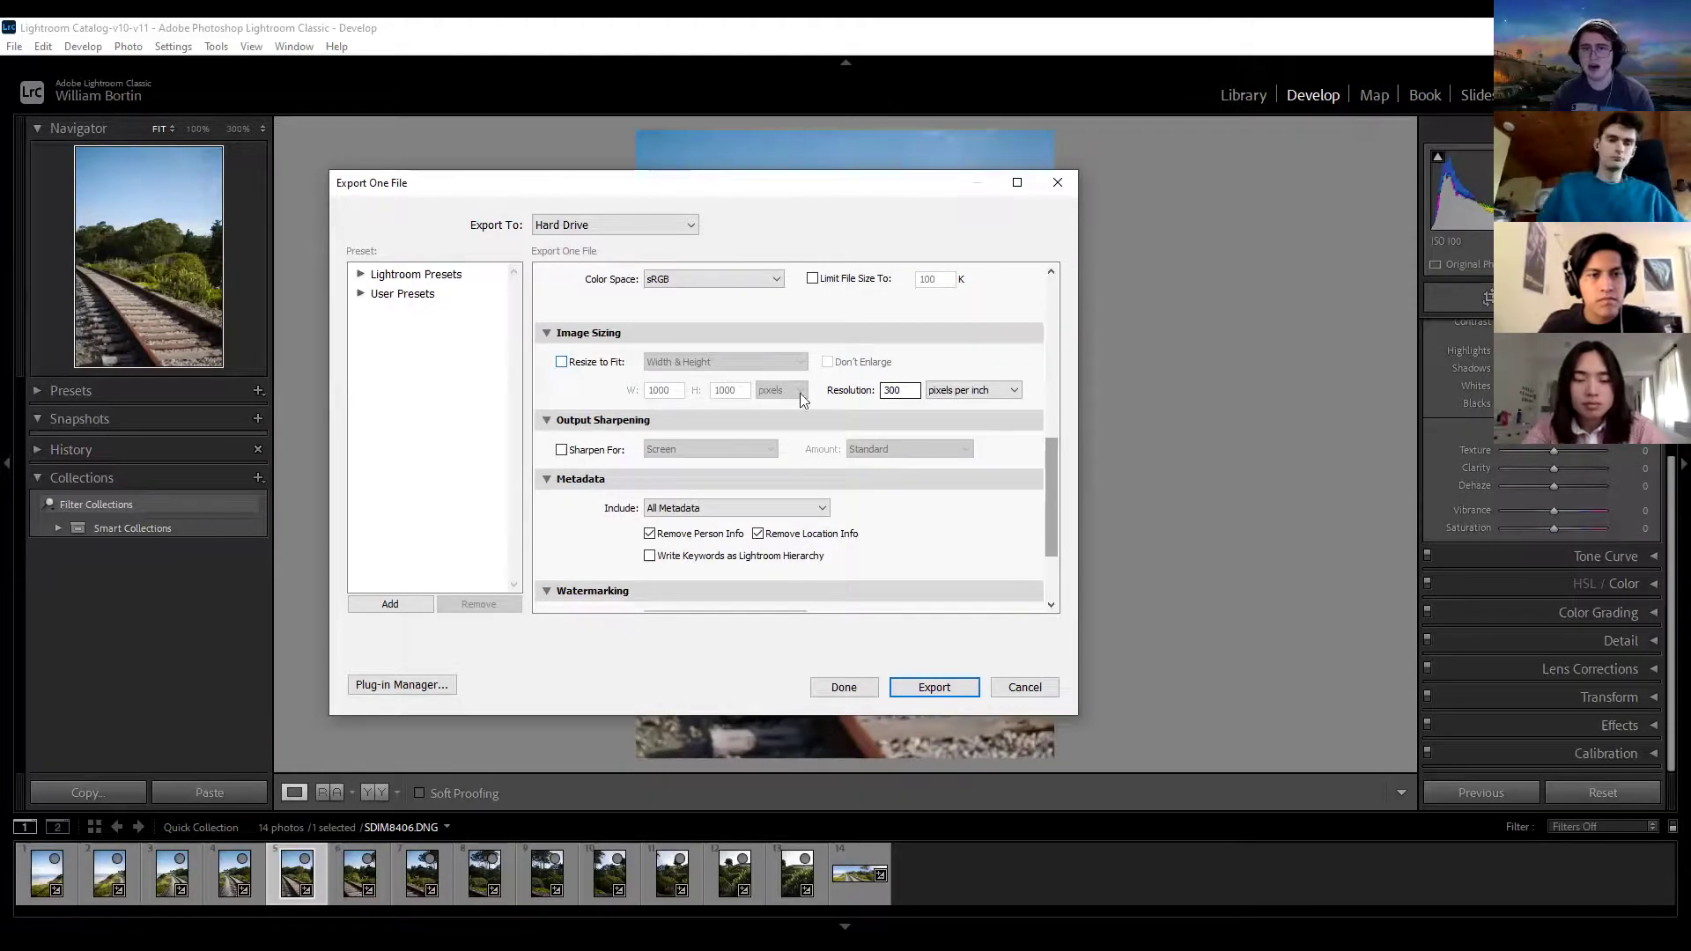
Step: Try an export resolution of 72 pixels per inch and set it back to 300
double_click(908, 390)
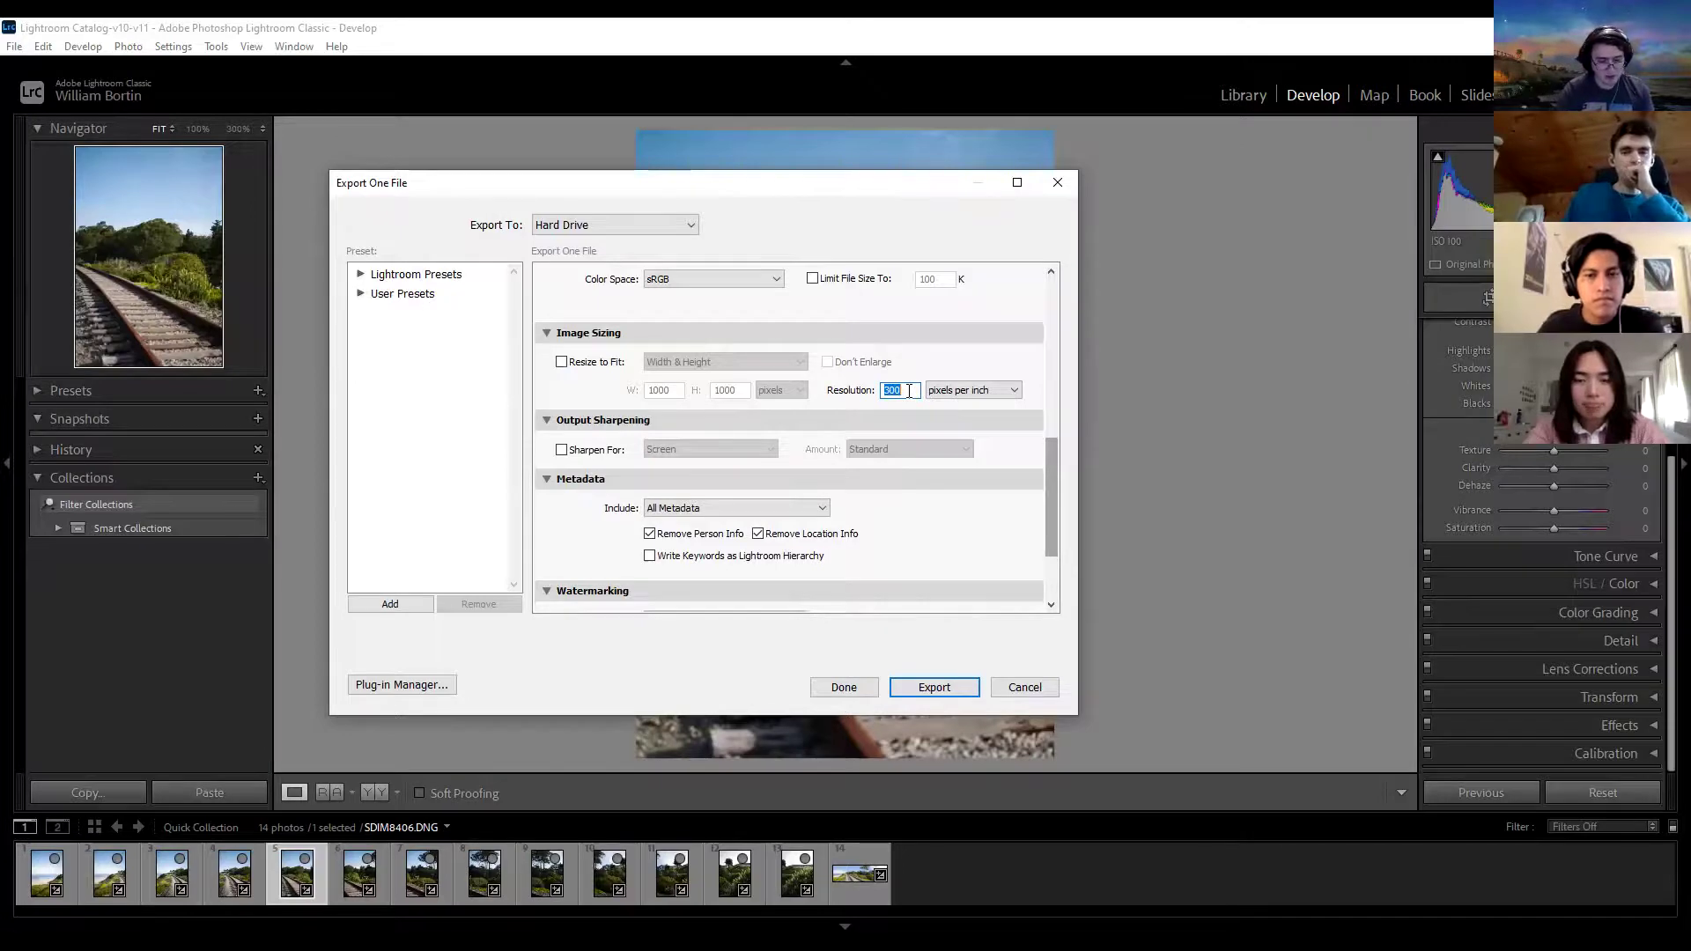
type("72")
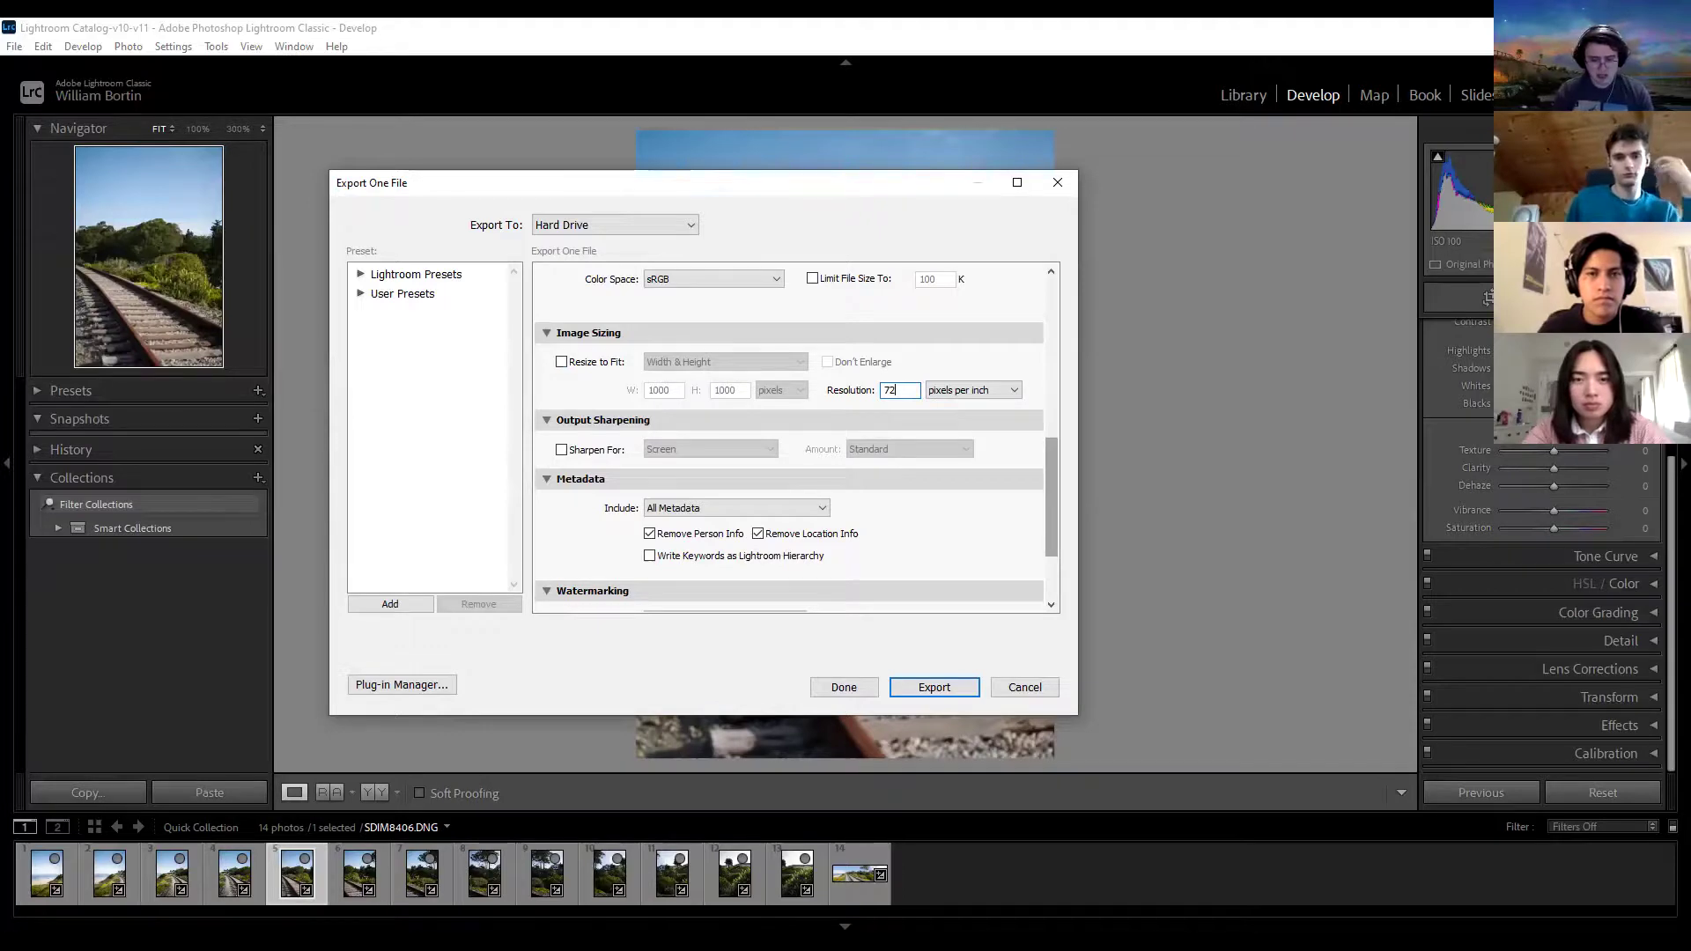
key("BackSpace")
key("BackSpace")
type("300")
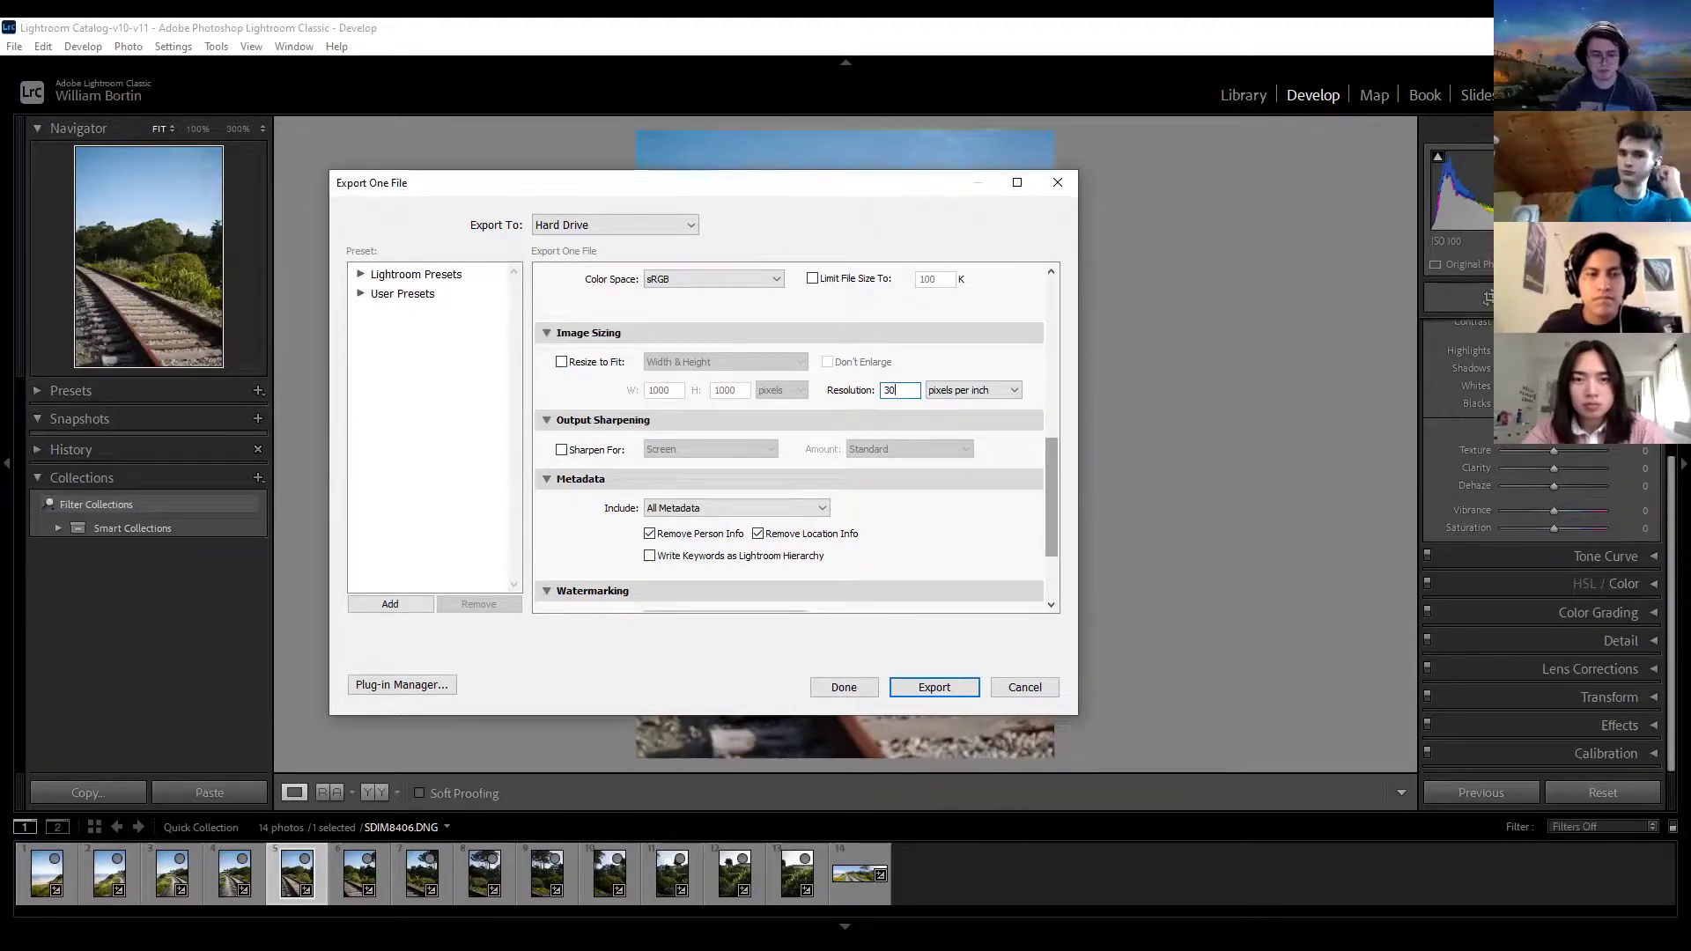
key("BackSpace")
key("BackSpace")
type("72")
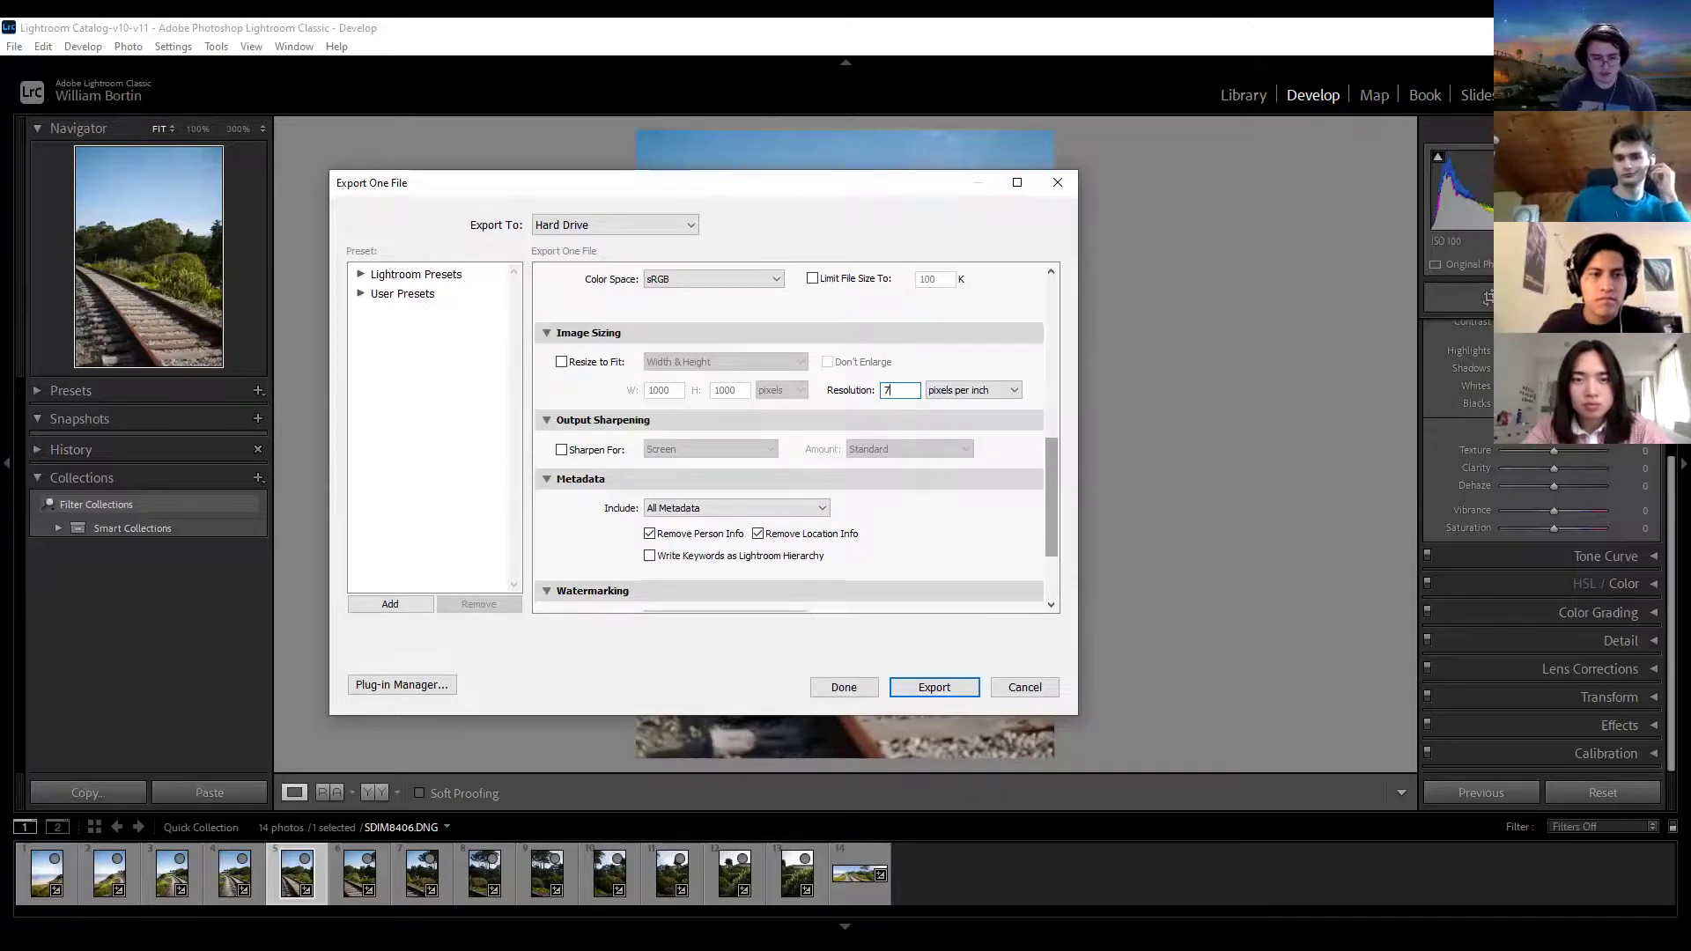
key("BackSpace")
type("300")
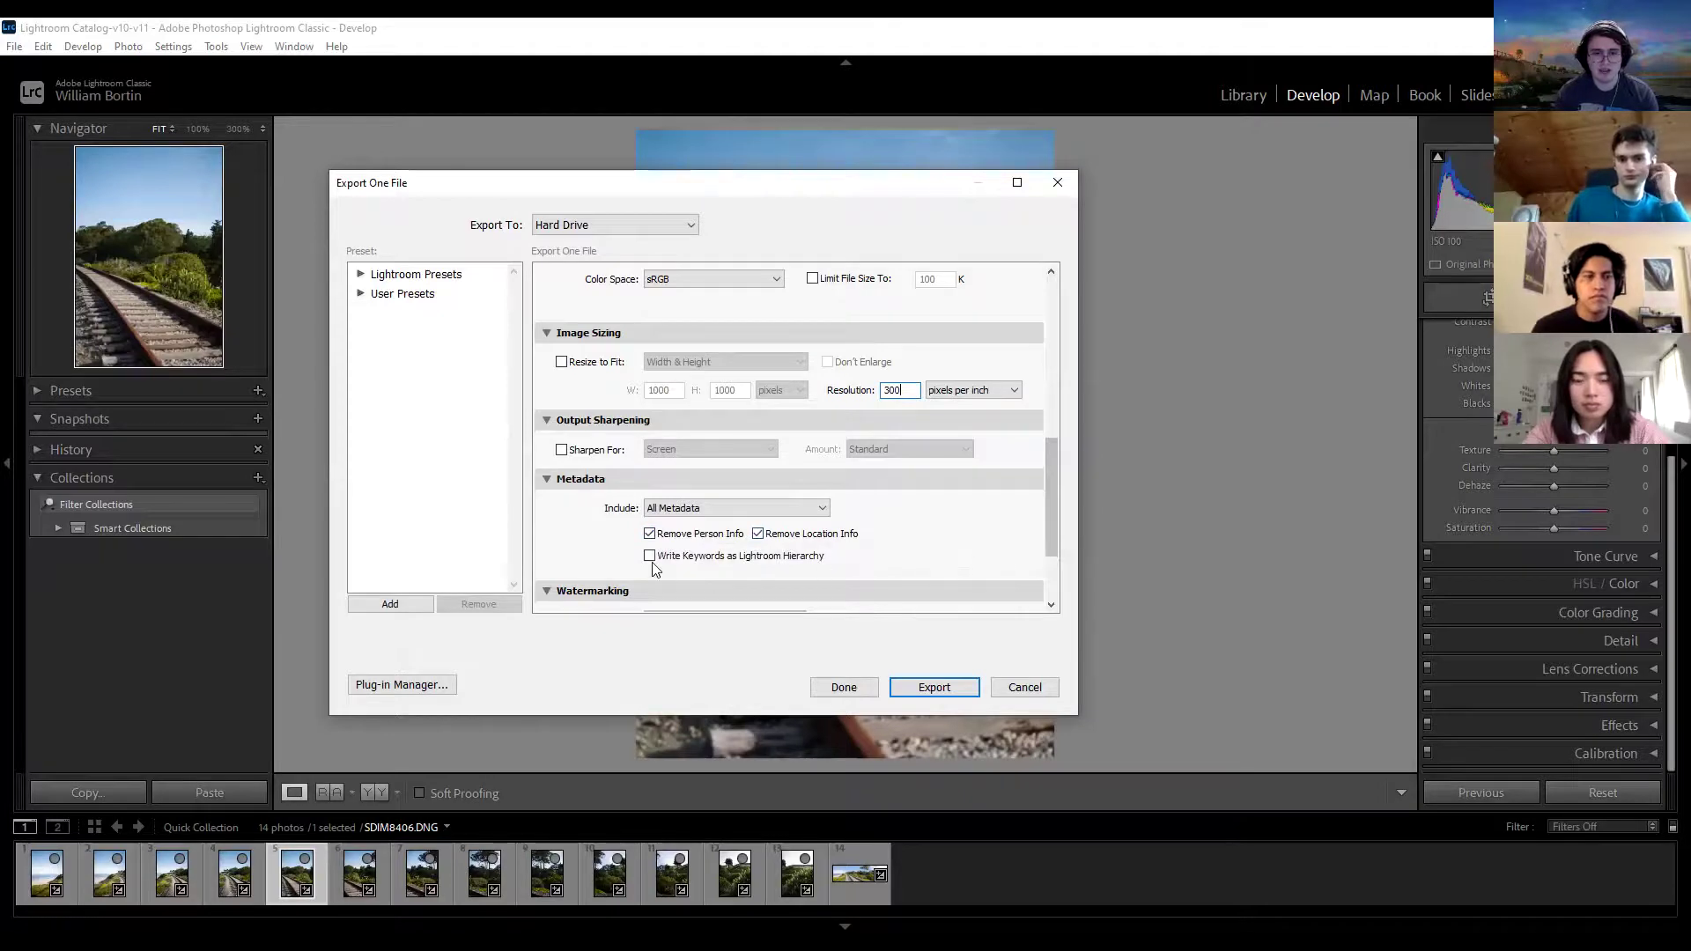
Step: Look over the metadata, watermarking and After Export options, and close the export dialog without exporting
left_click_drag(1051, 488, 1052, 546)
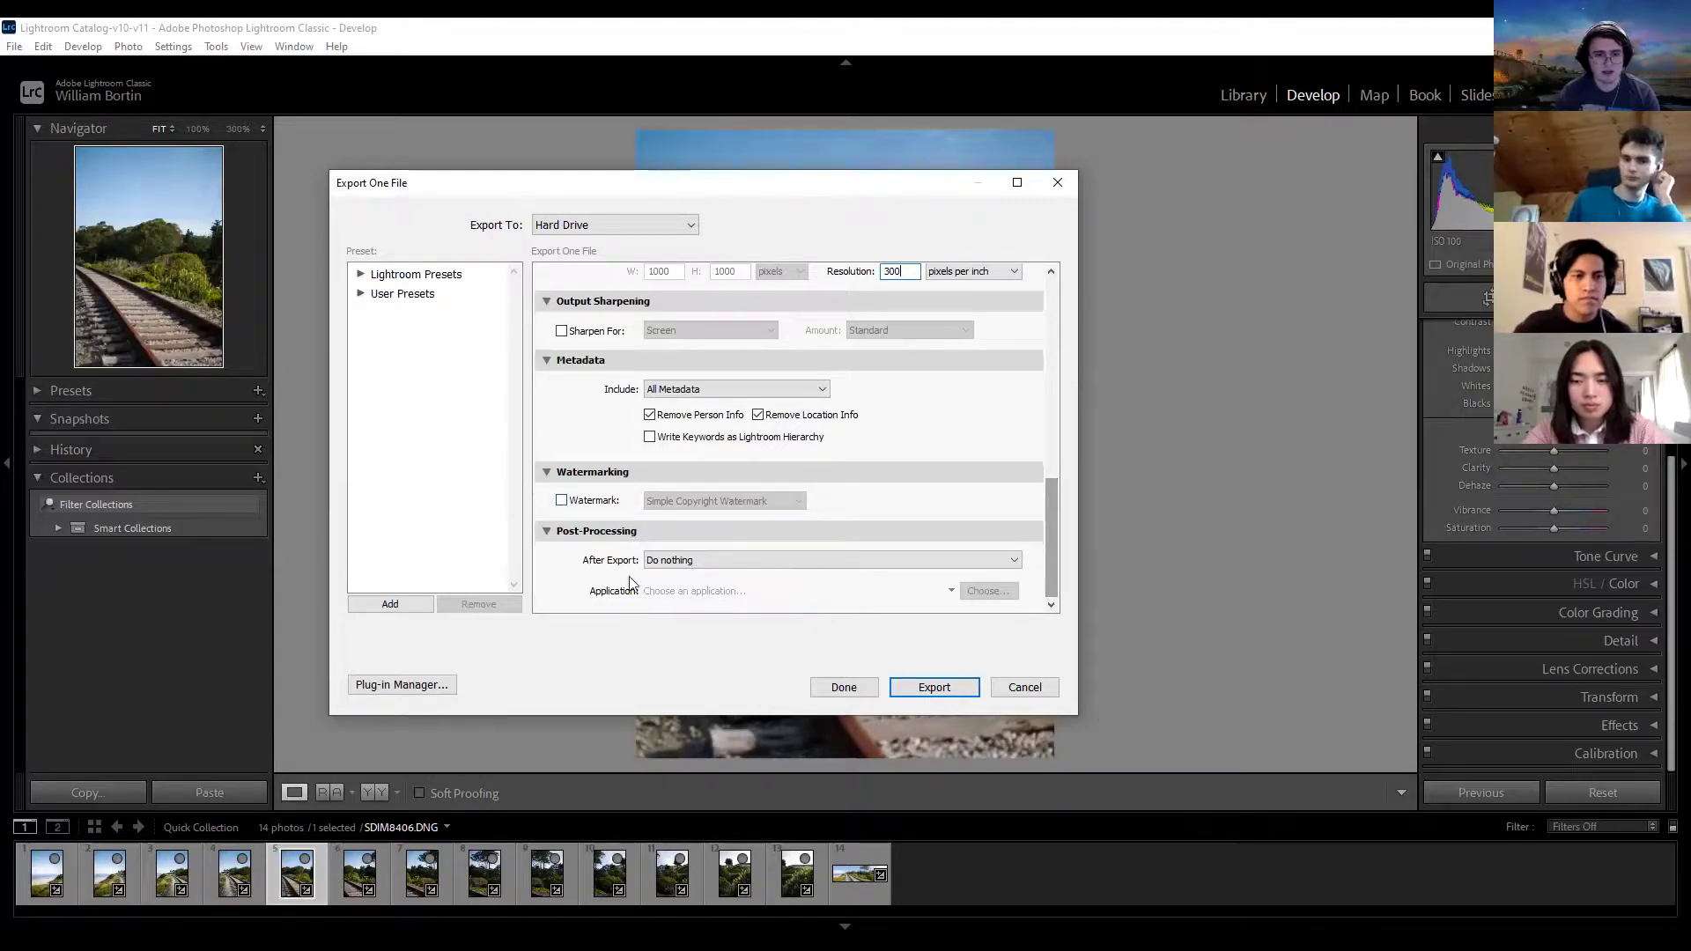
left_click(728, 562)
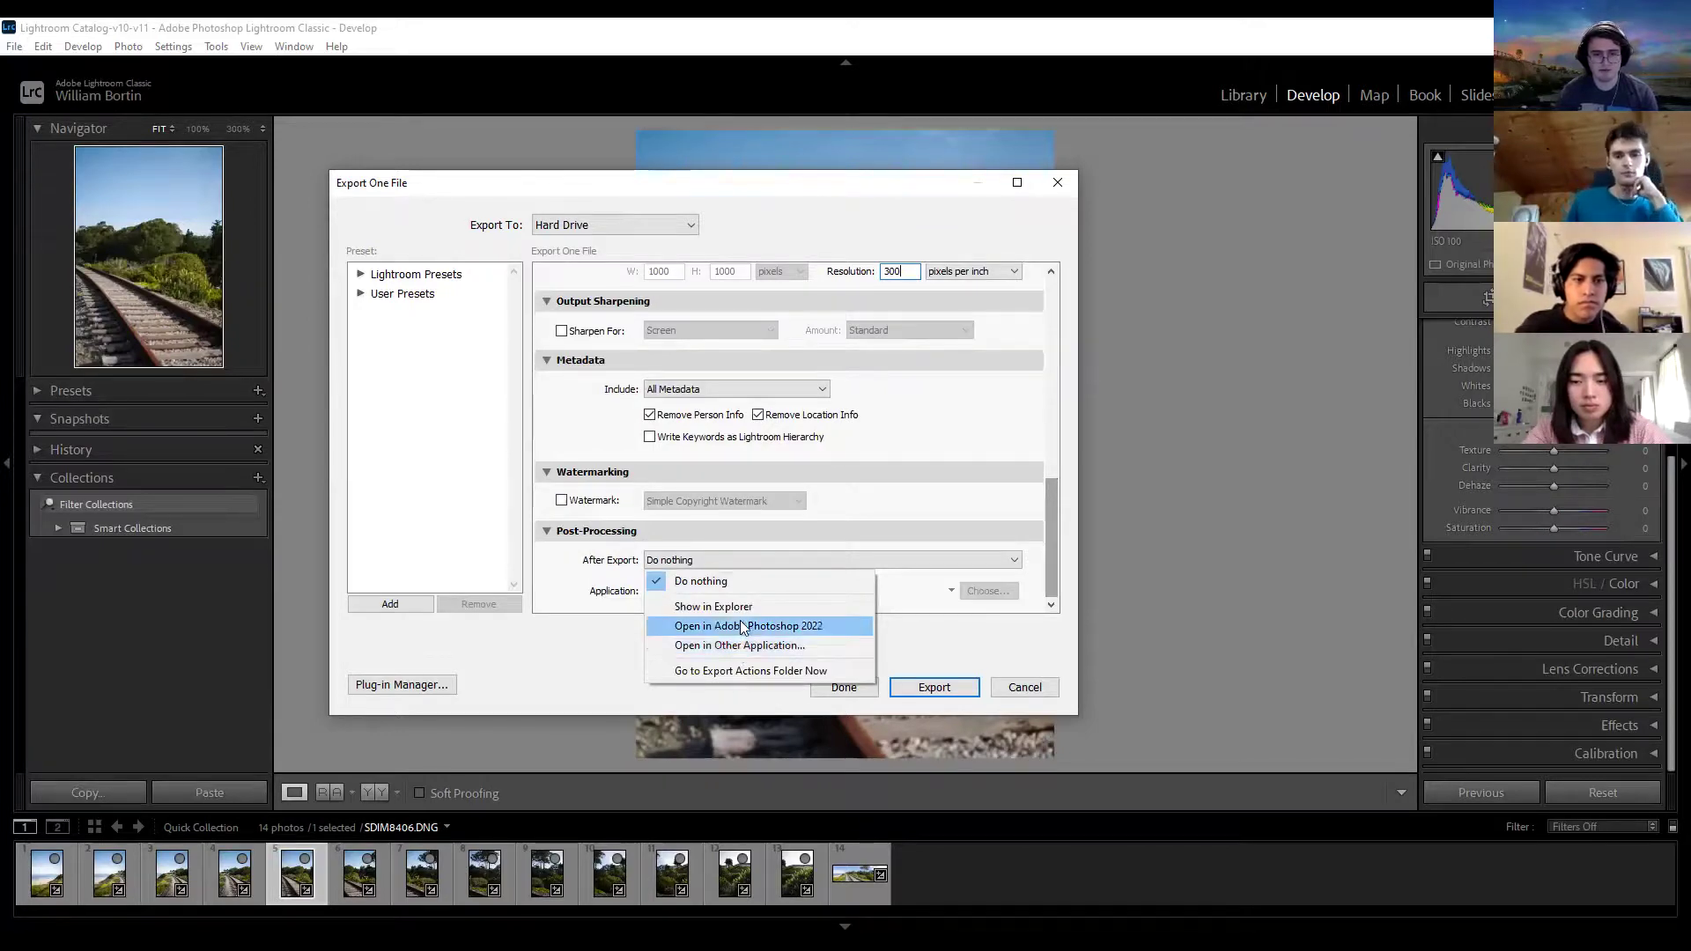
left_click(610, 562)
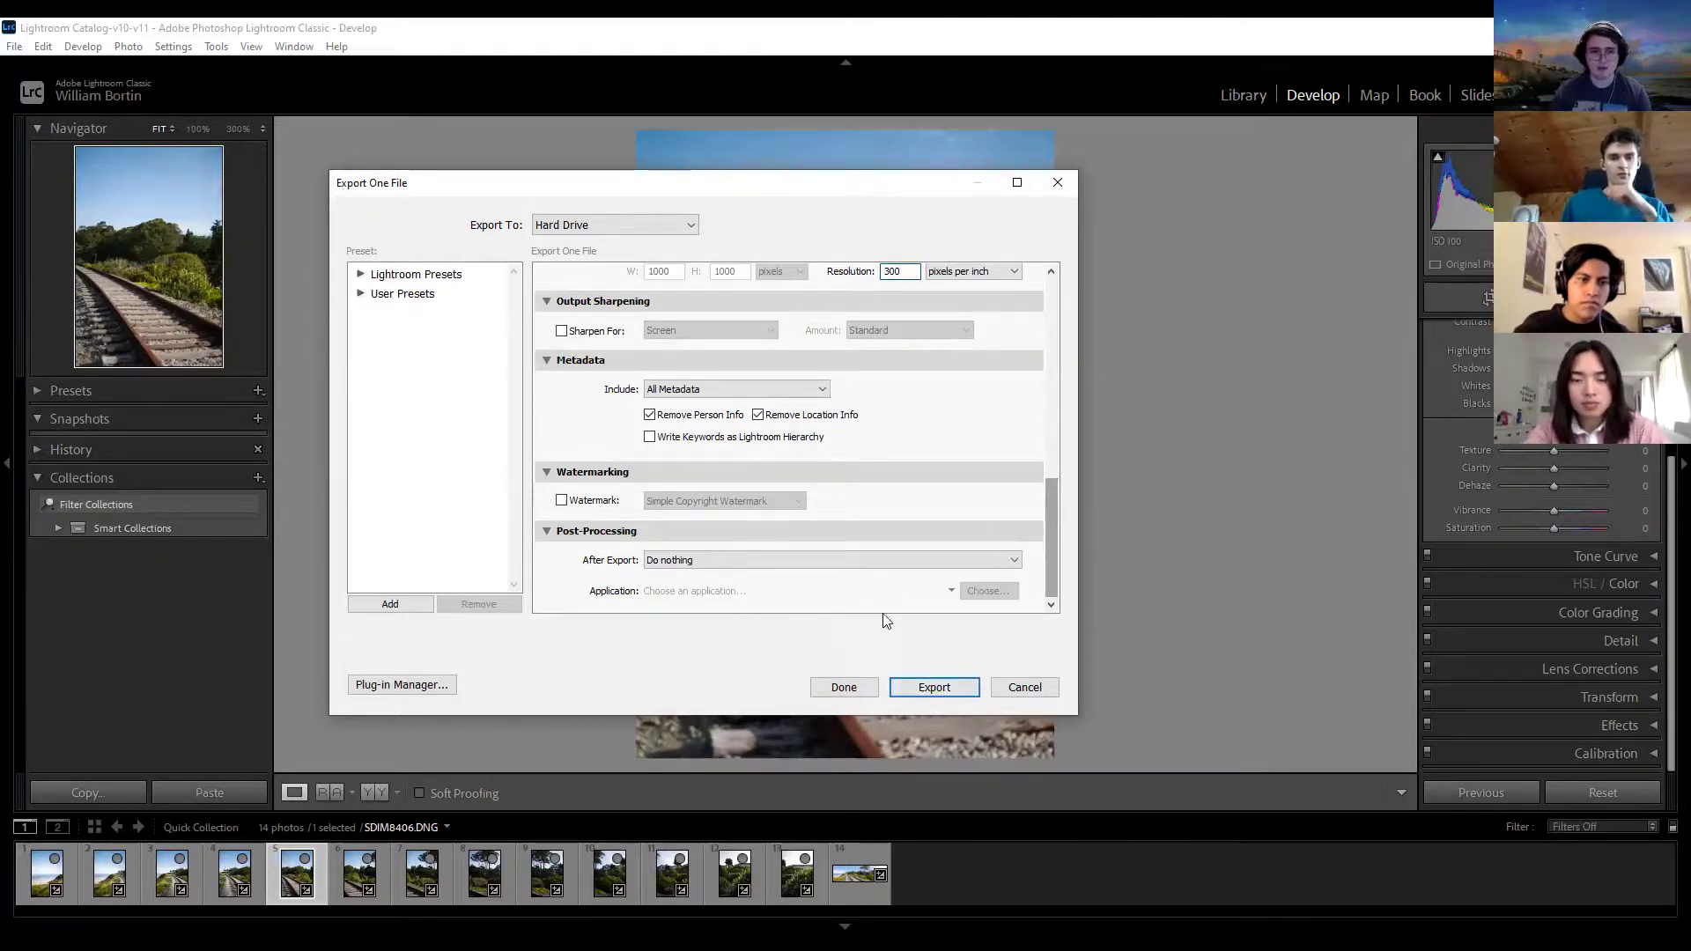
scroll(898, 554, "up", 10)
scroll(917, 523, "down", 10)
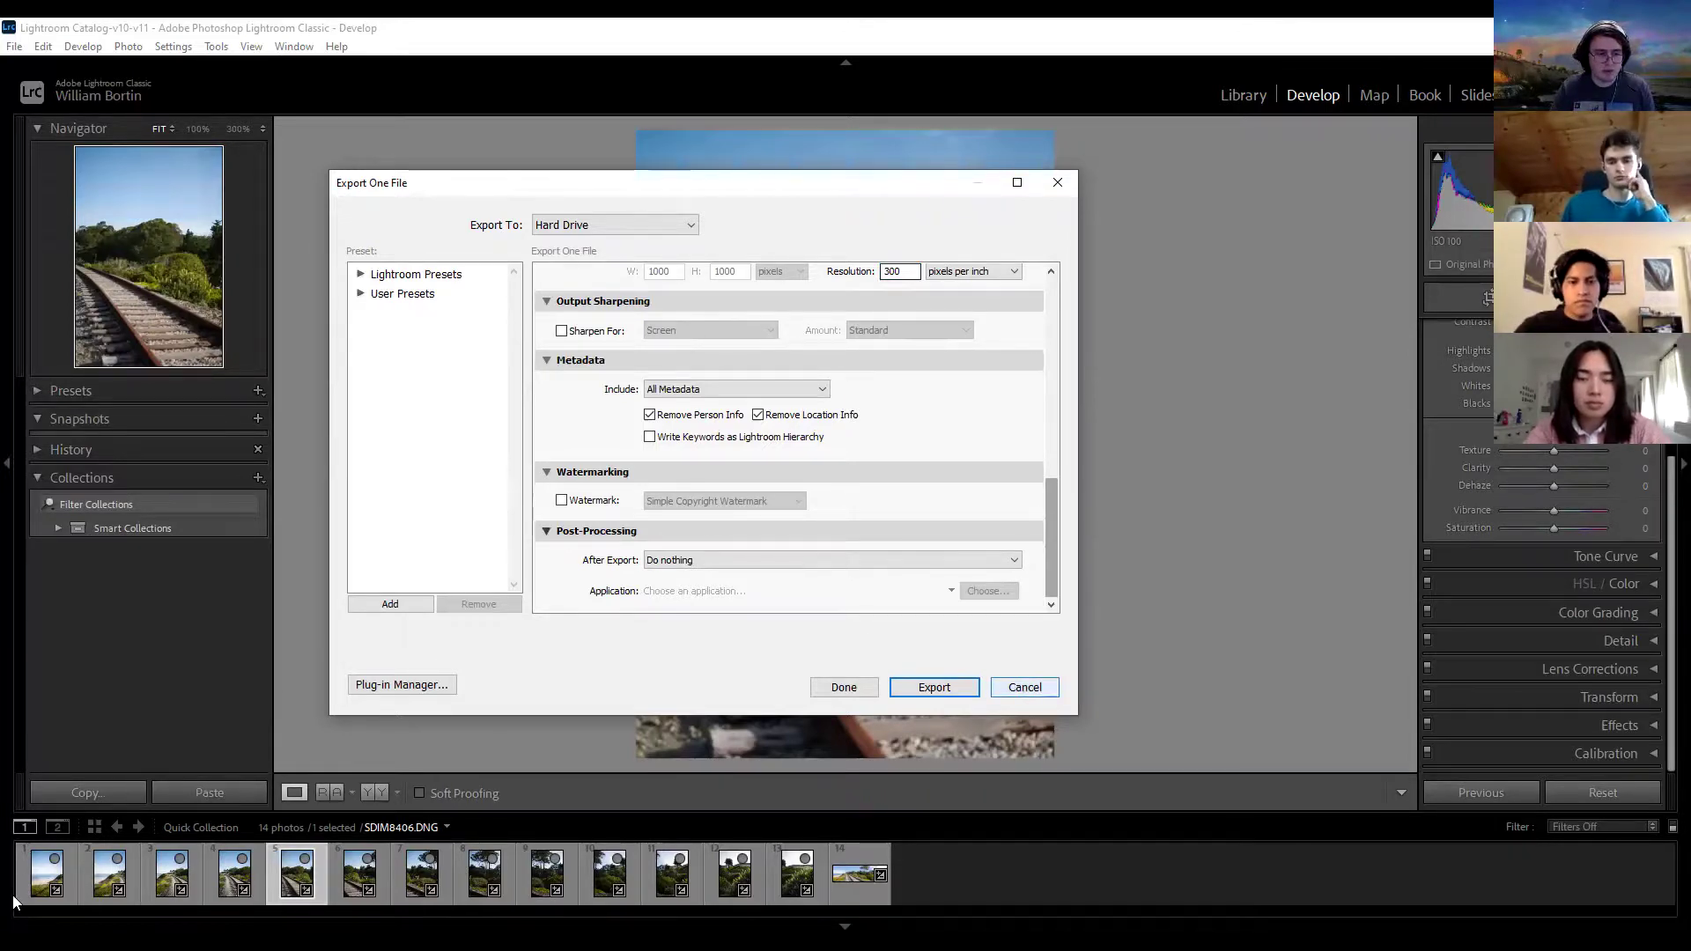
key("Escape")
Step: Select the first 13 photos in the filmstrip, leaving out the panorama, and open the export settings for them
left_click(790, 881, "shift")
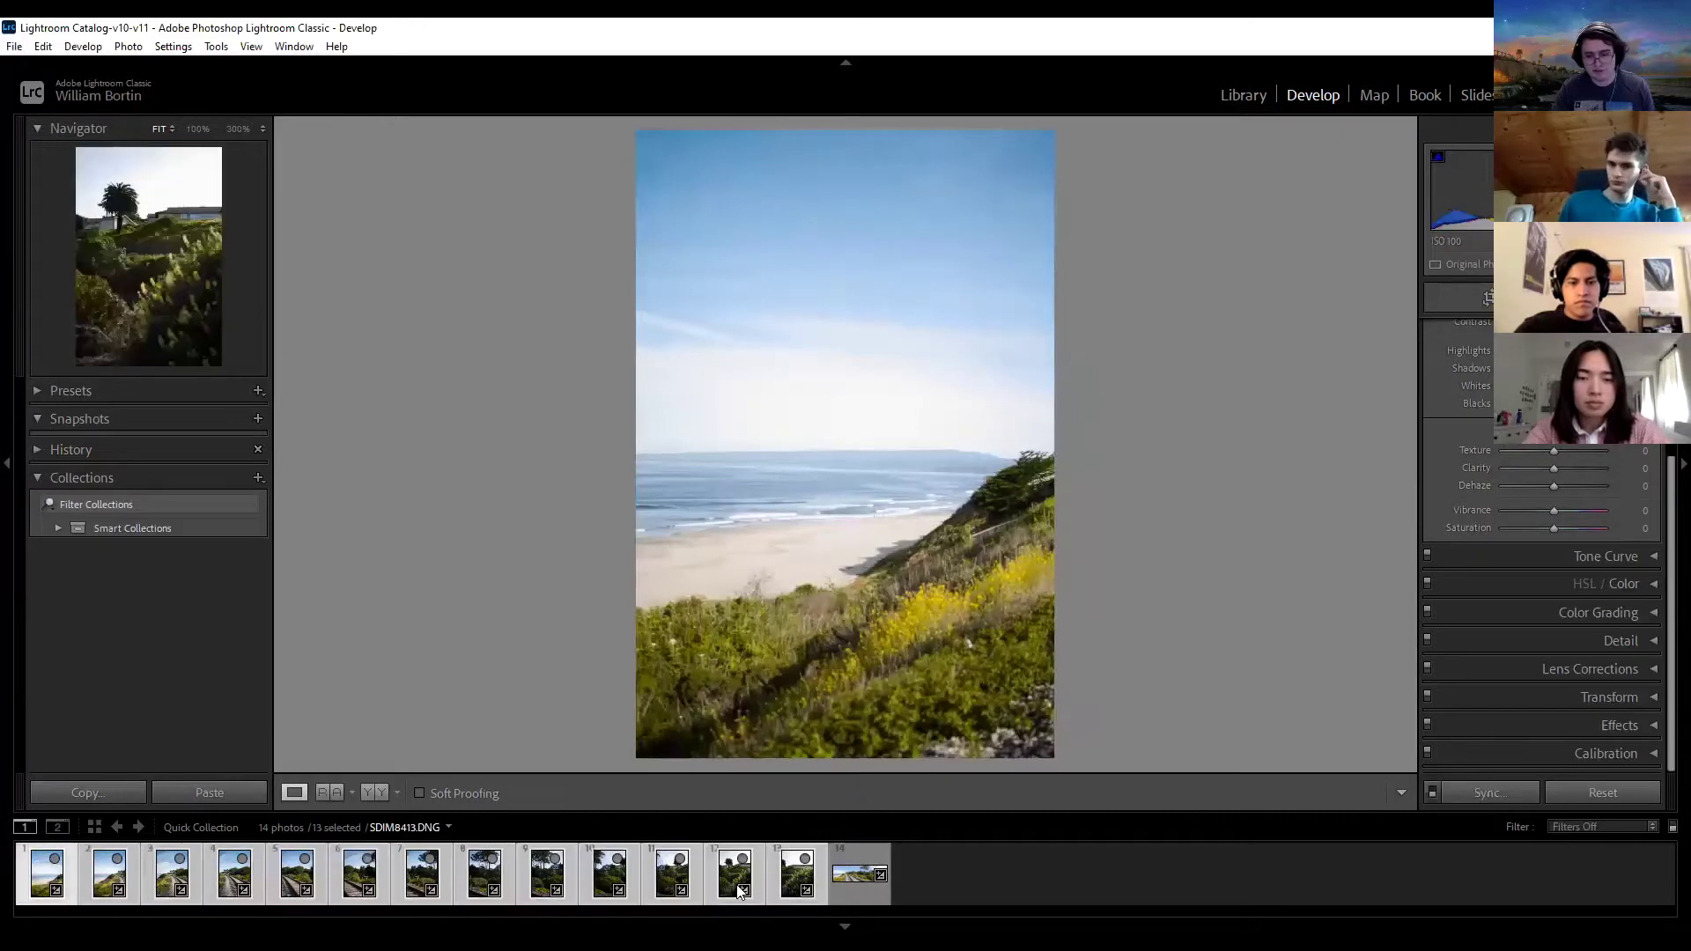
left_click(14, 47)
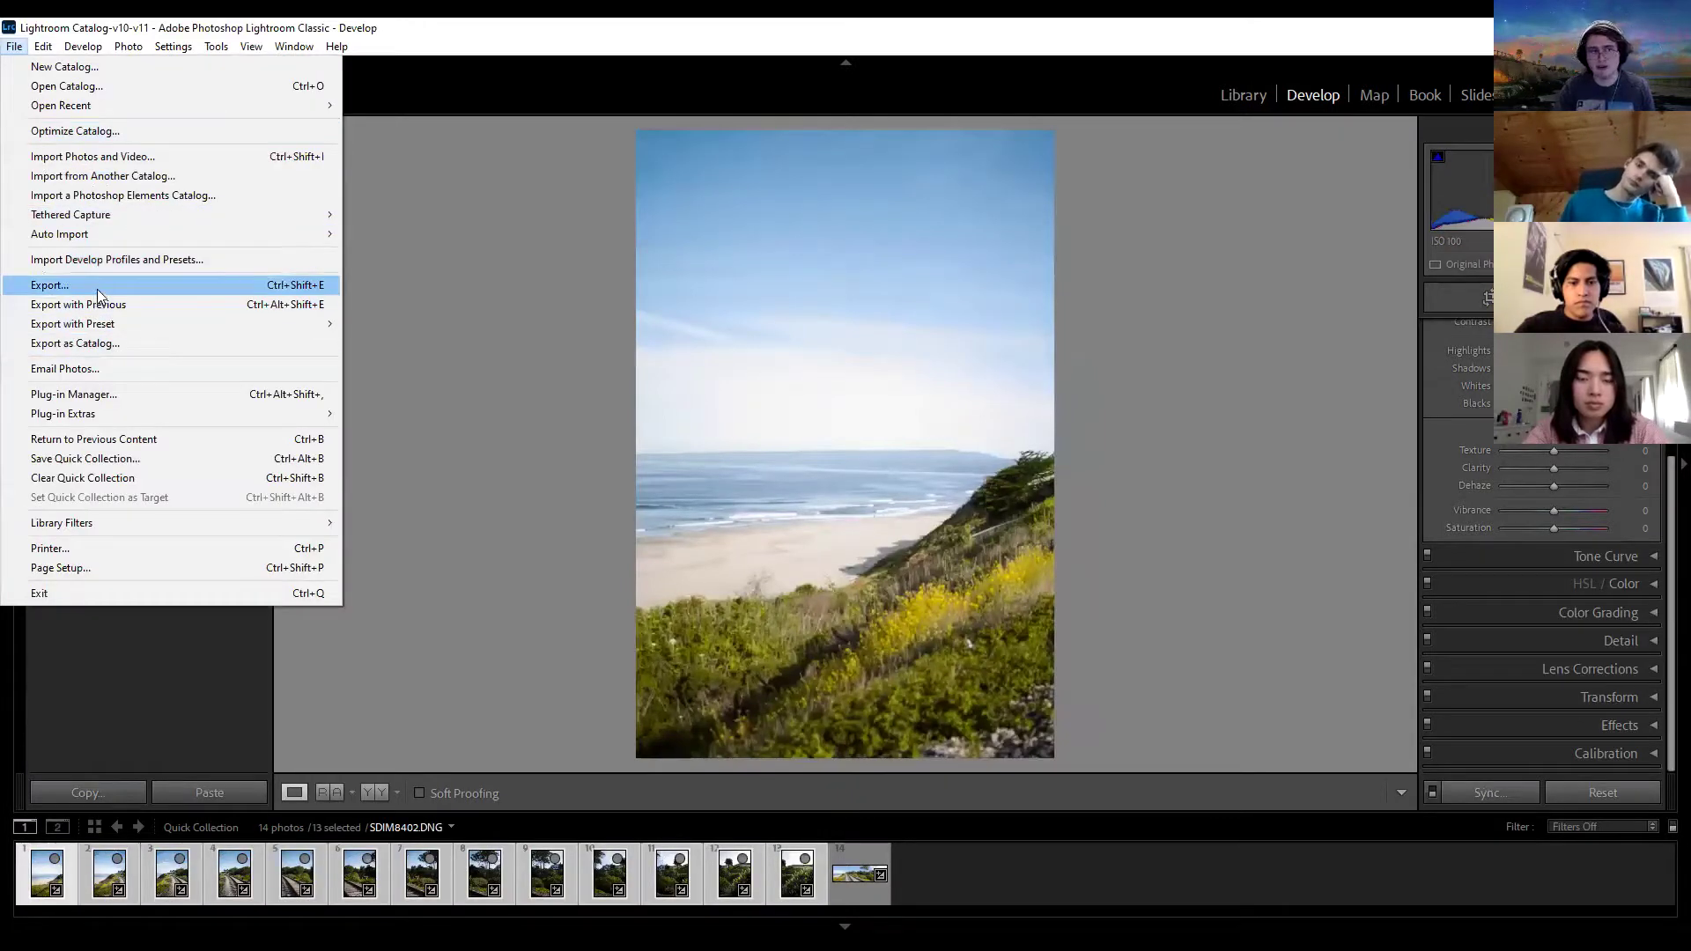
left_click(99, 295)
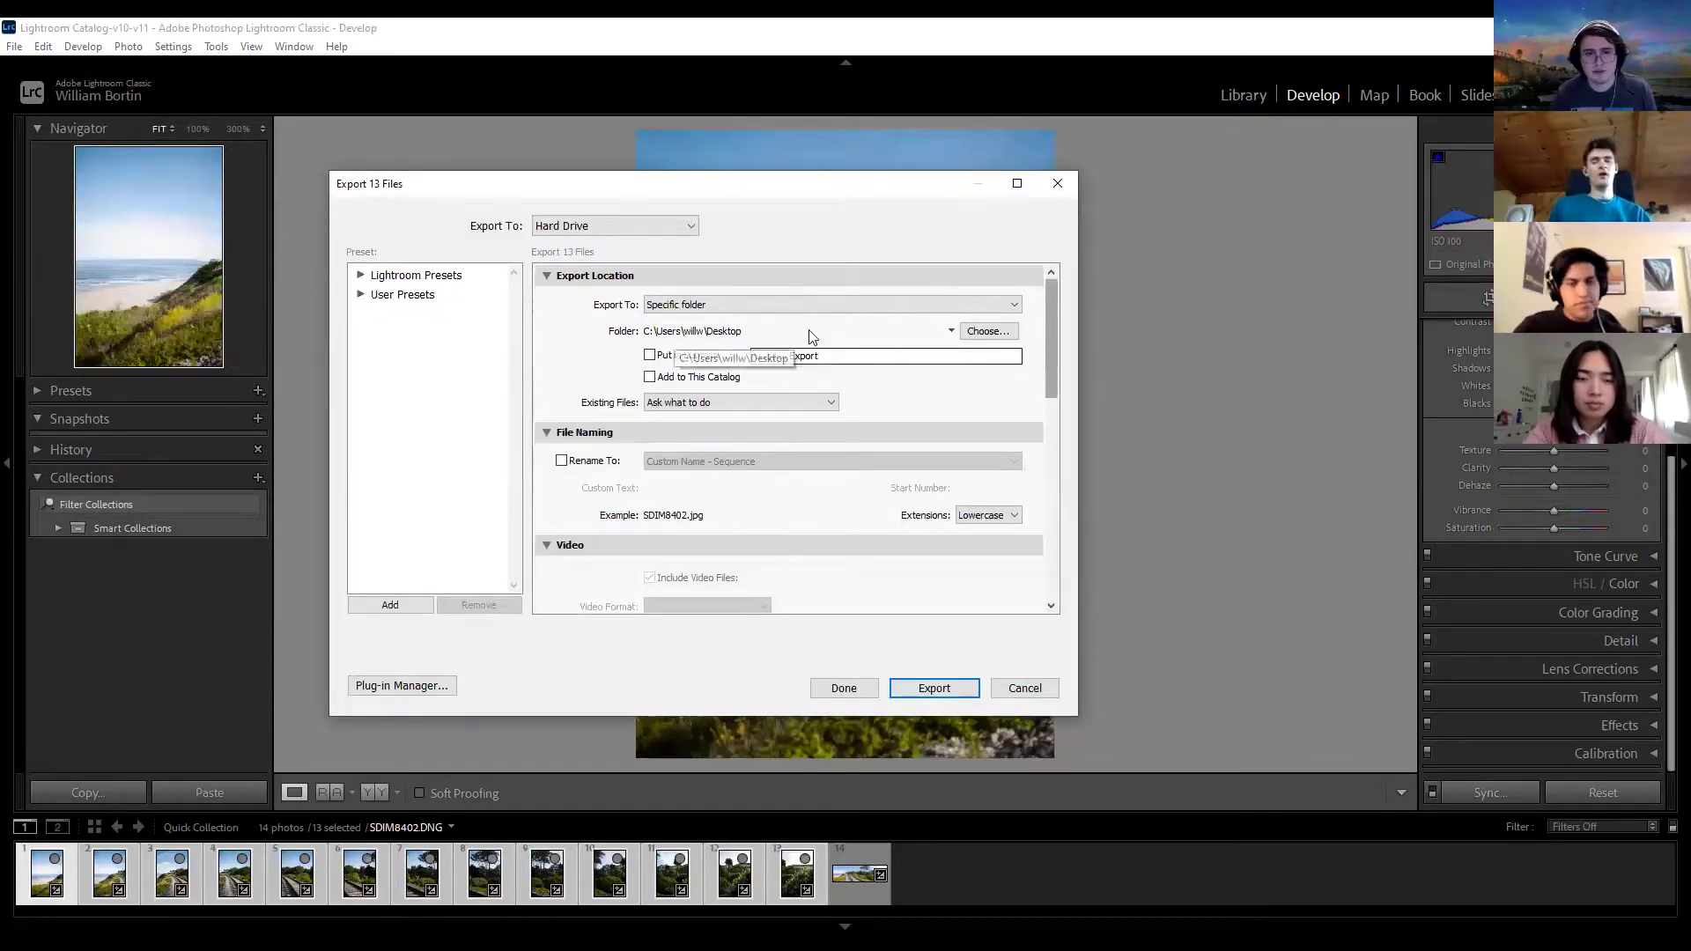
Step: Put the exported files in a Desktop subfolder named "Blah Blah"
left_click(650, 355)
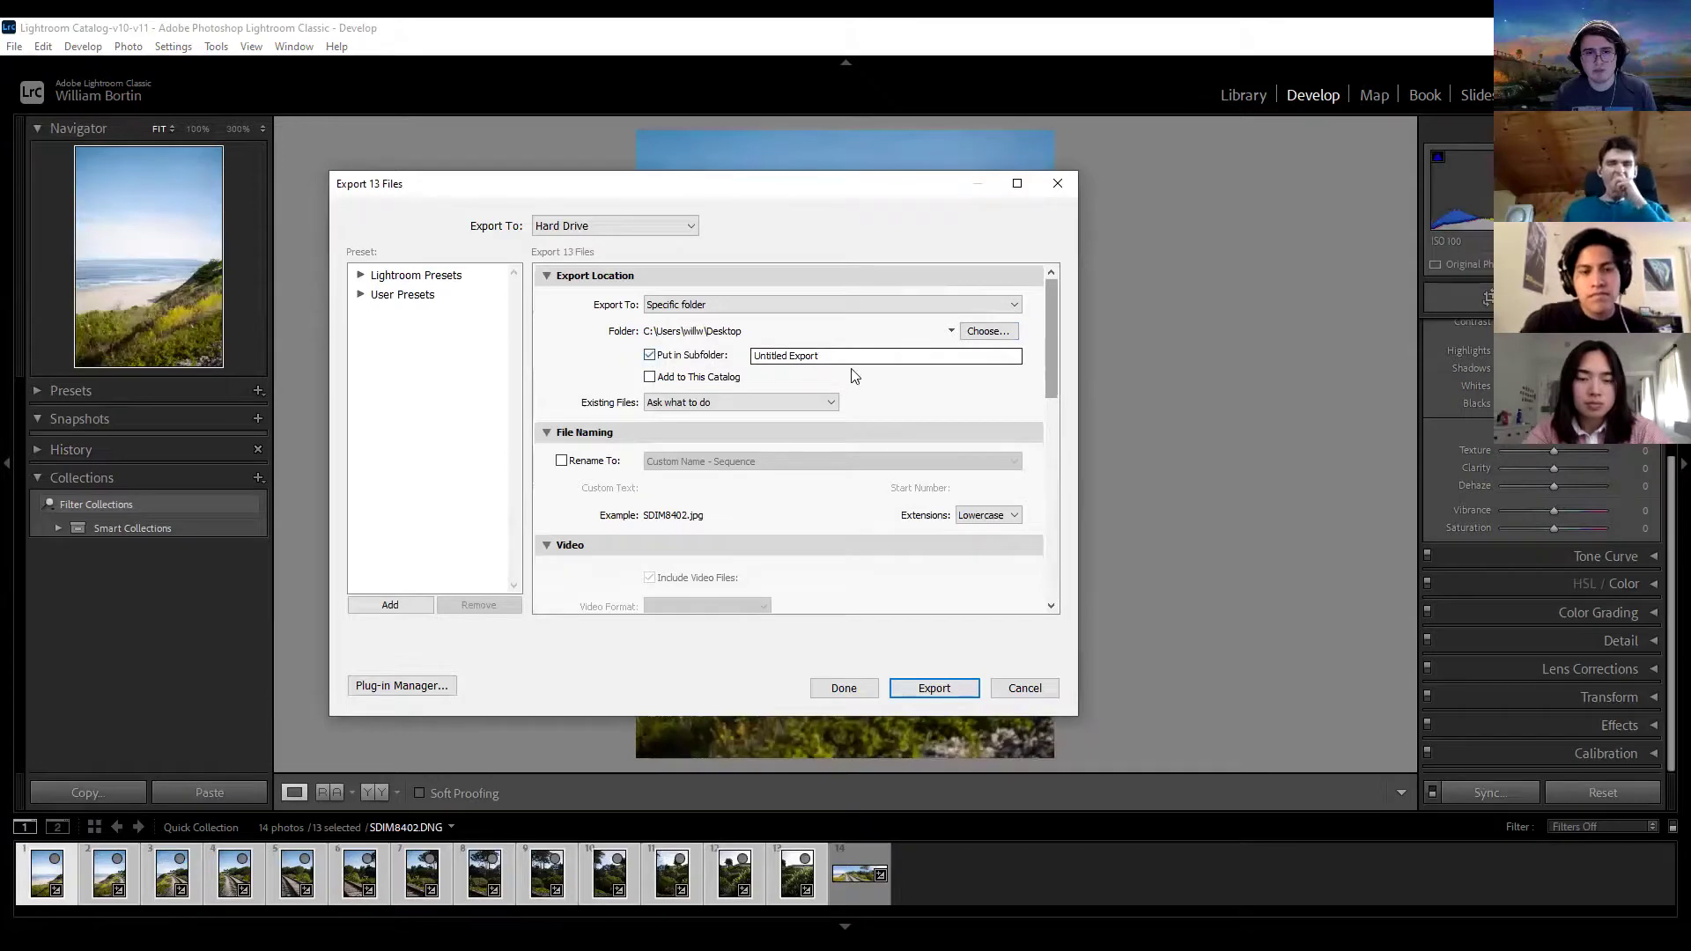
type("Blah")
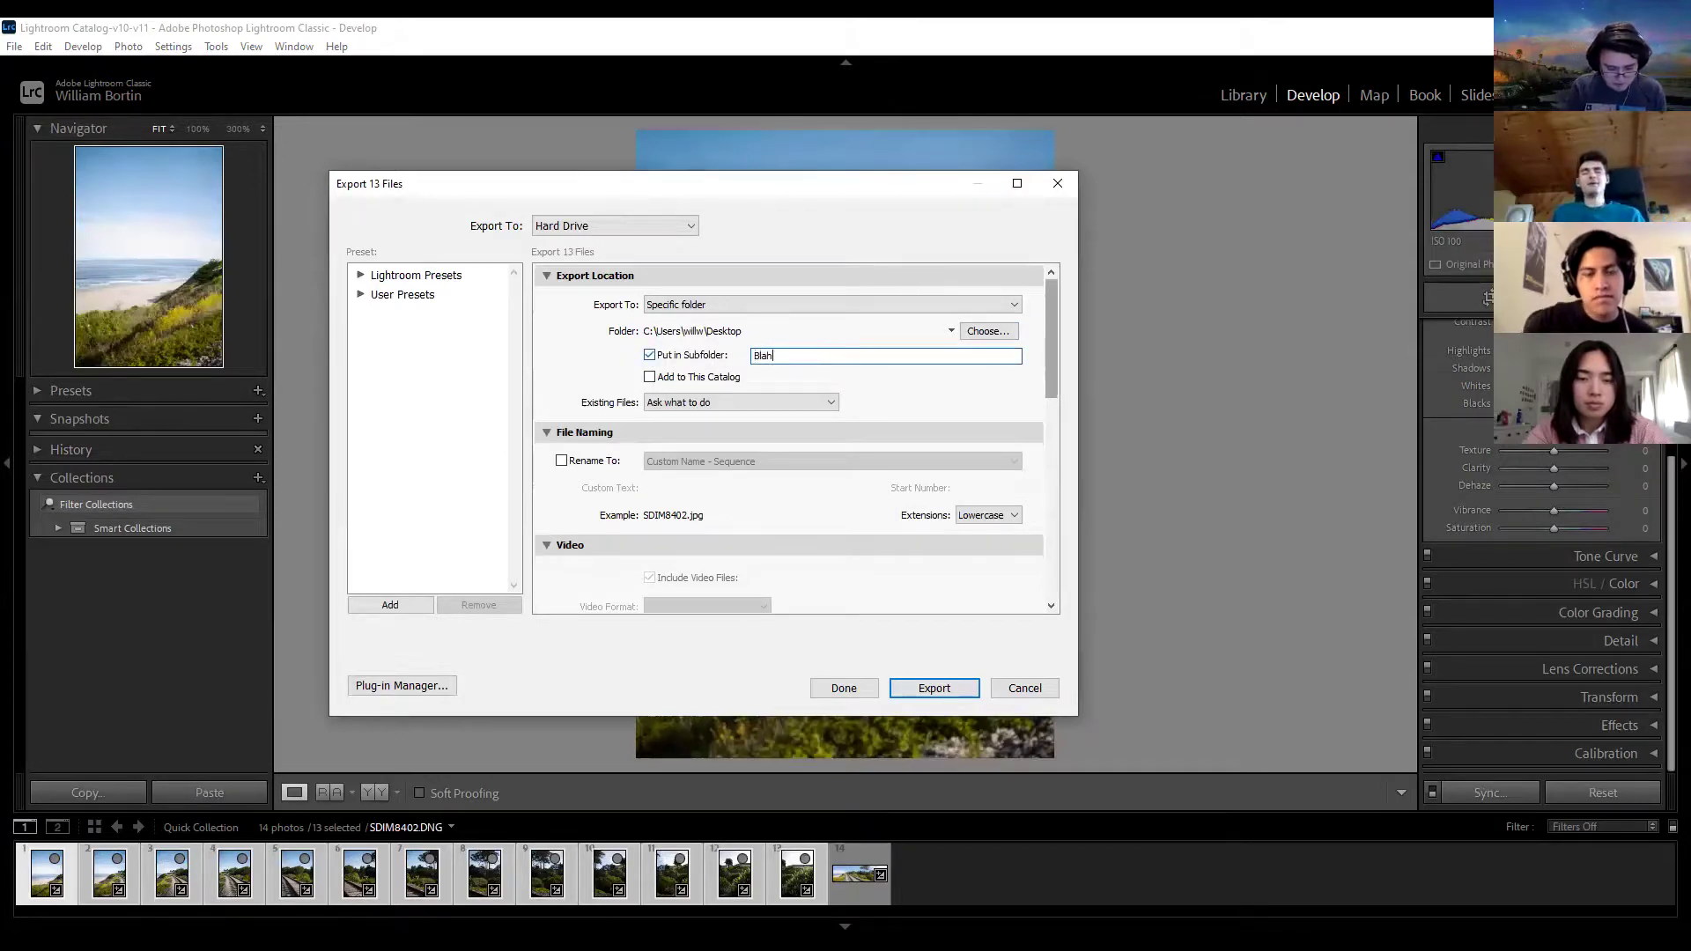
type(" Blah")
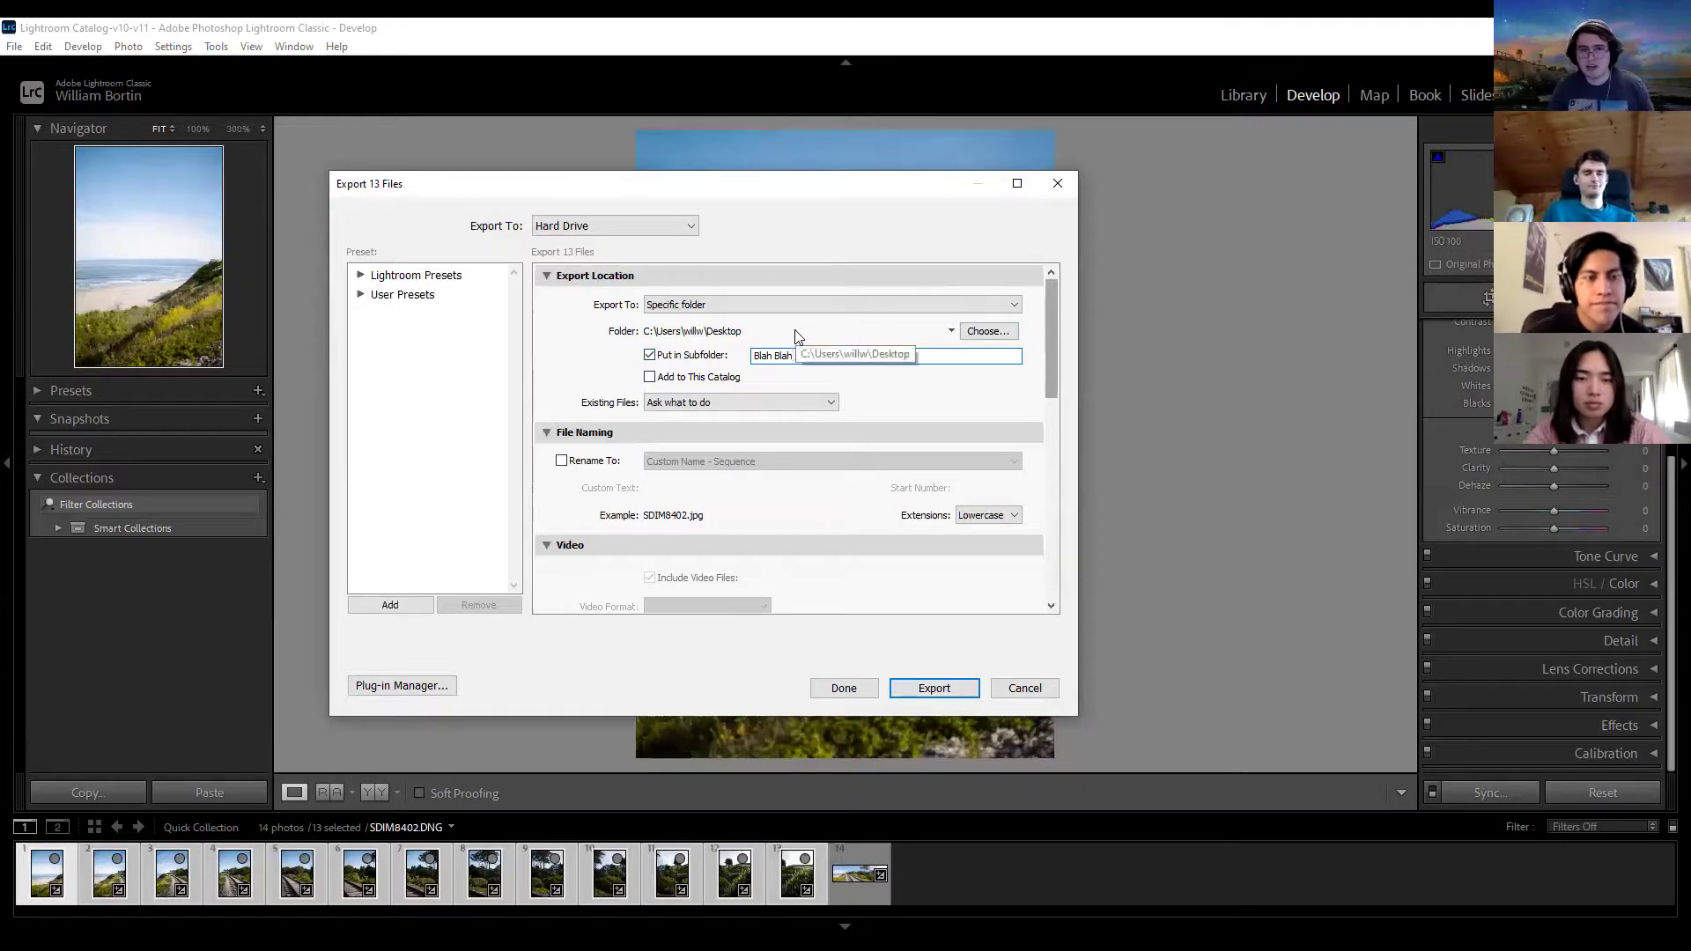
Step: Turn on renaming for the exported files and try the Filename - Sequence template
left_click_drag(1046, 335, 1055, 368)
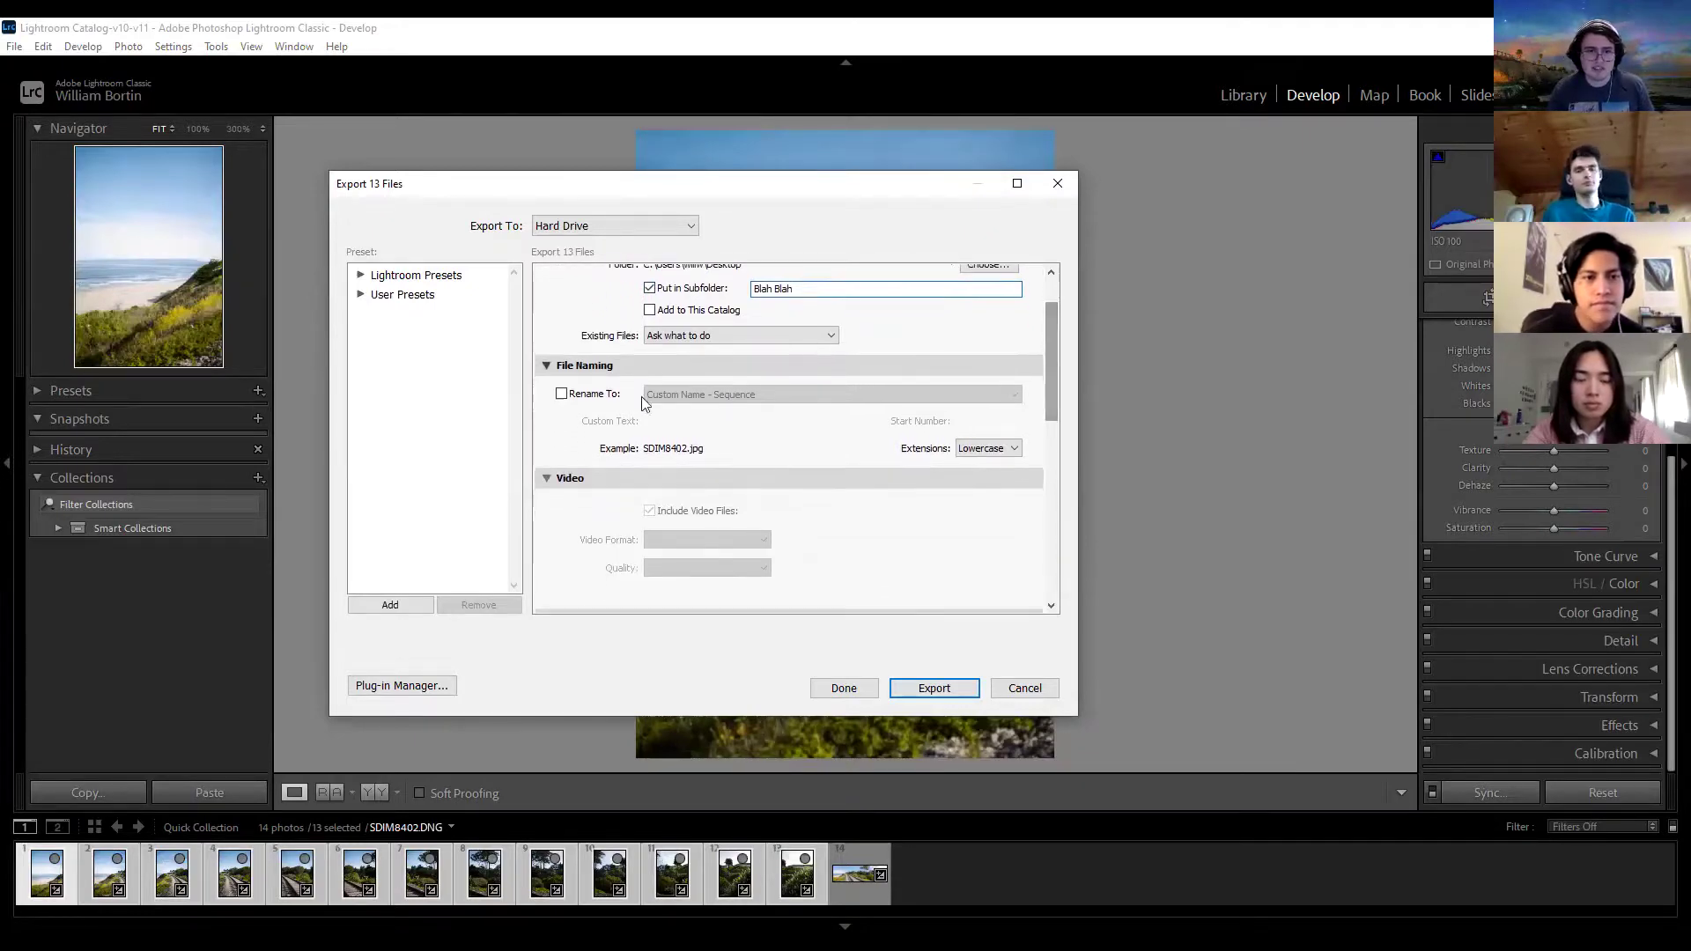
left_click(563, 396)
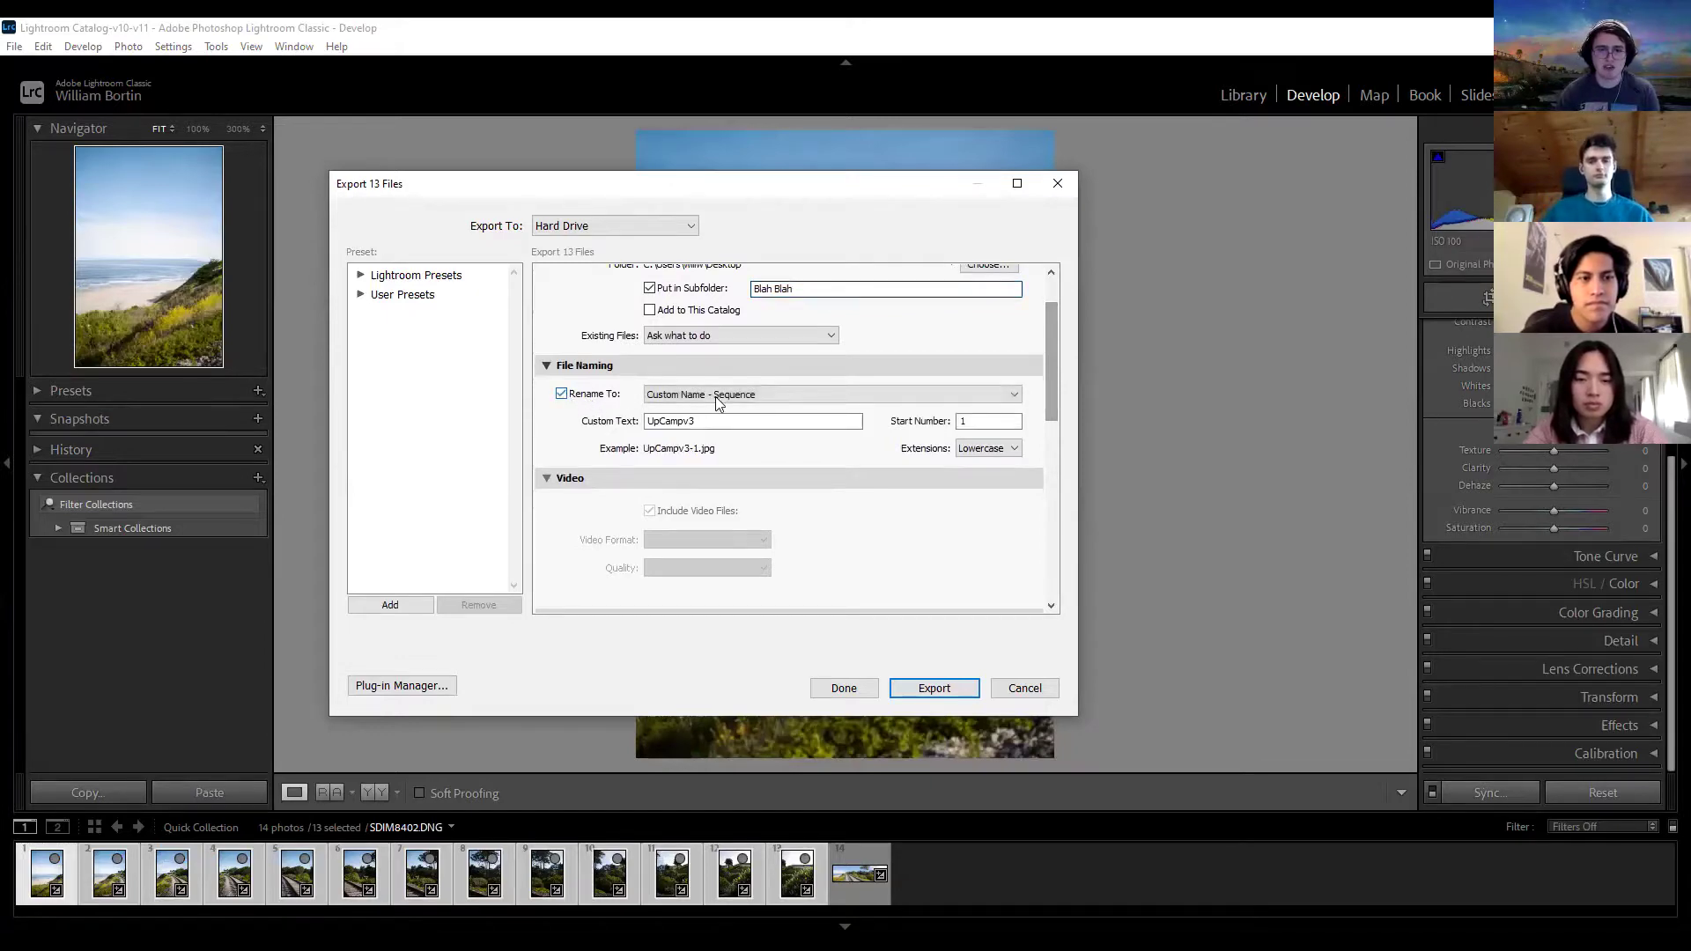
left_click(759, 393)
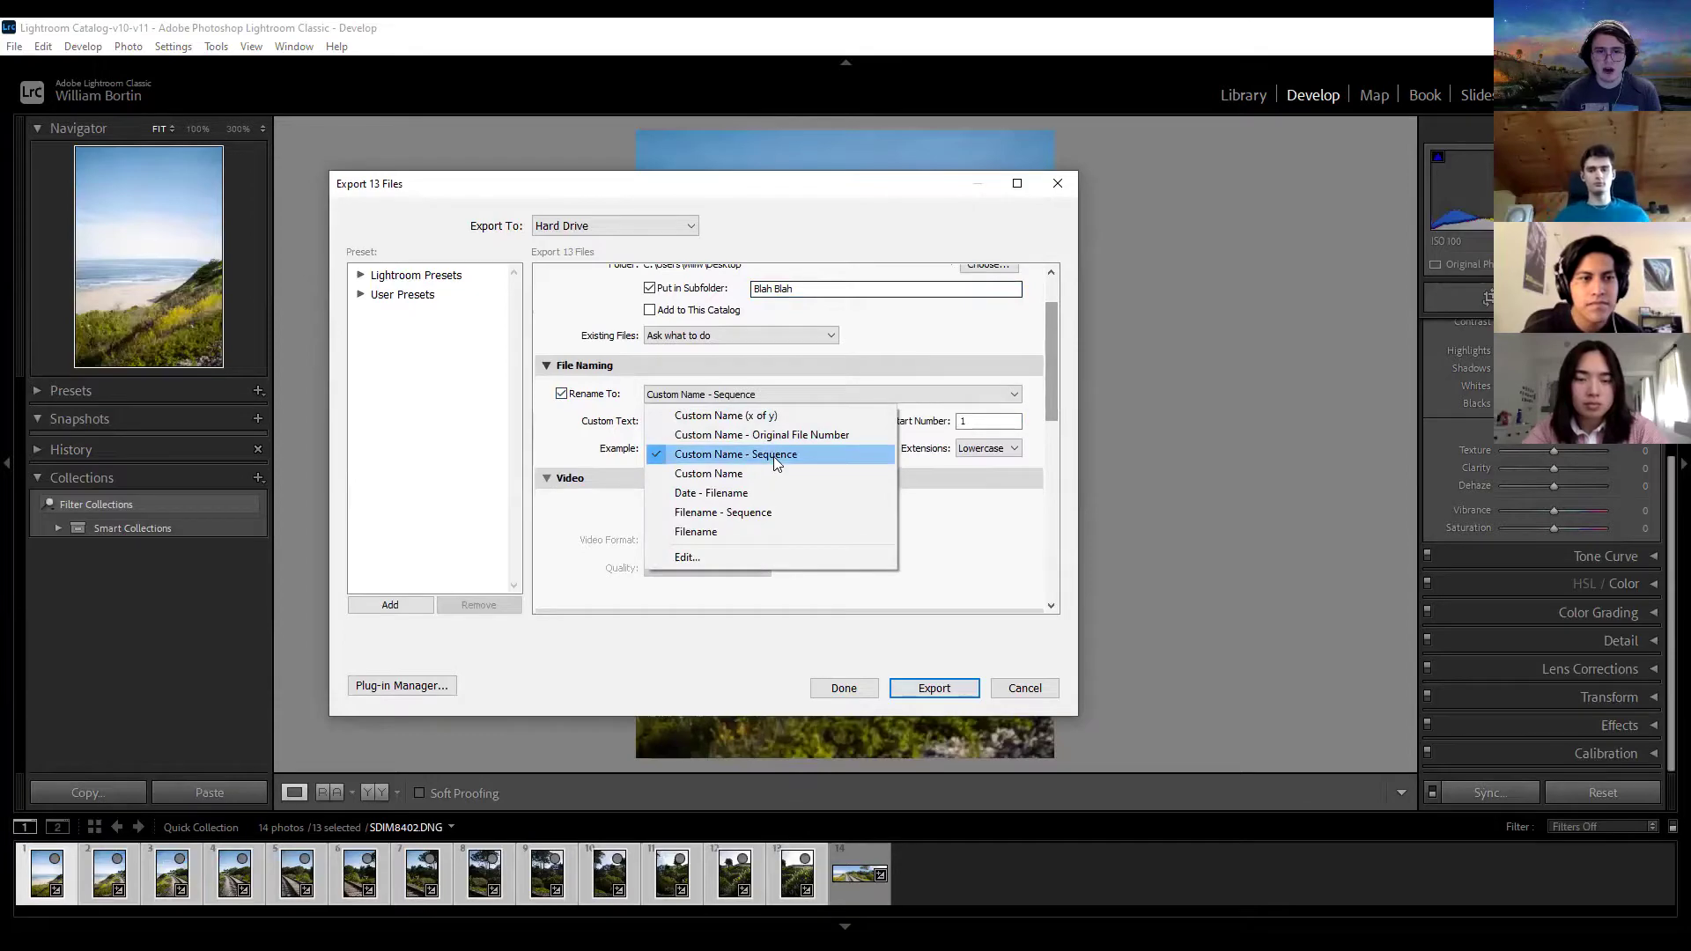
left_click(745, 518)
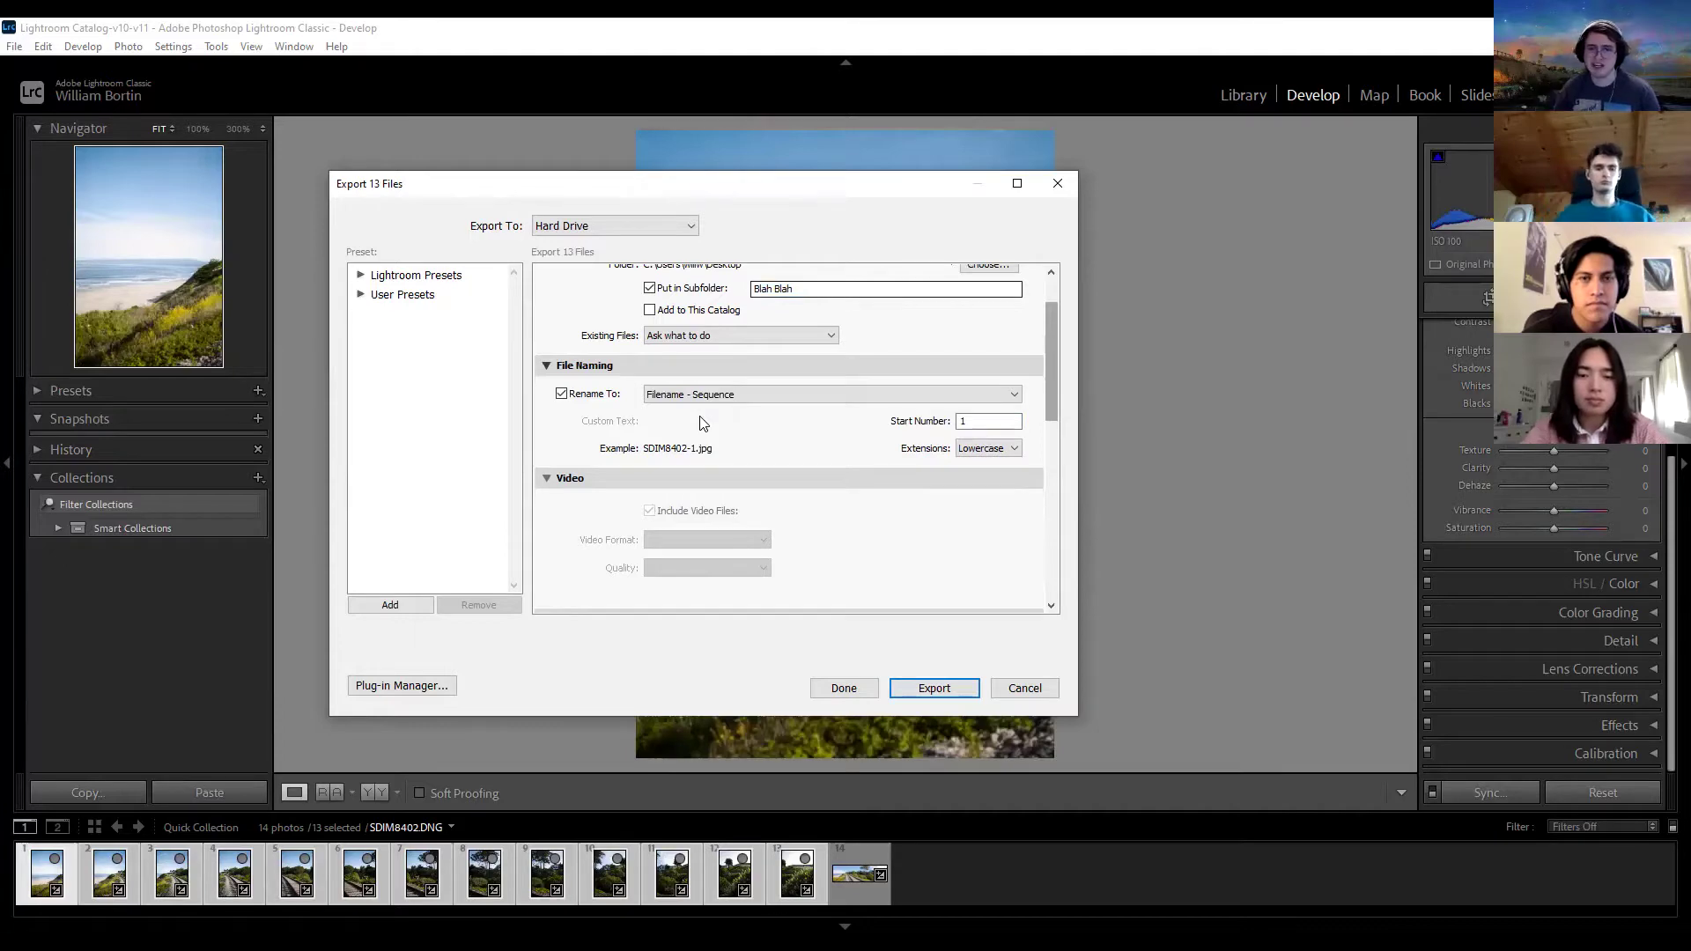
Step: Change the renaming template to Custom Name - Sequence with the custom text "Bob"
left_click(687, 395)
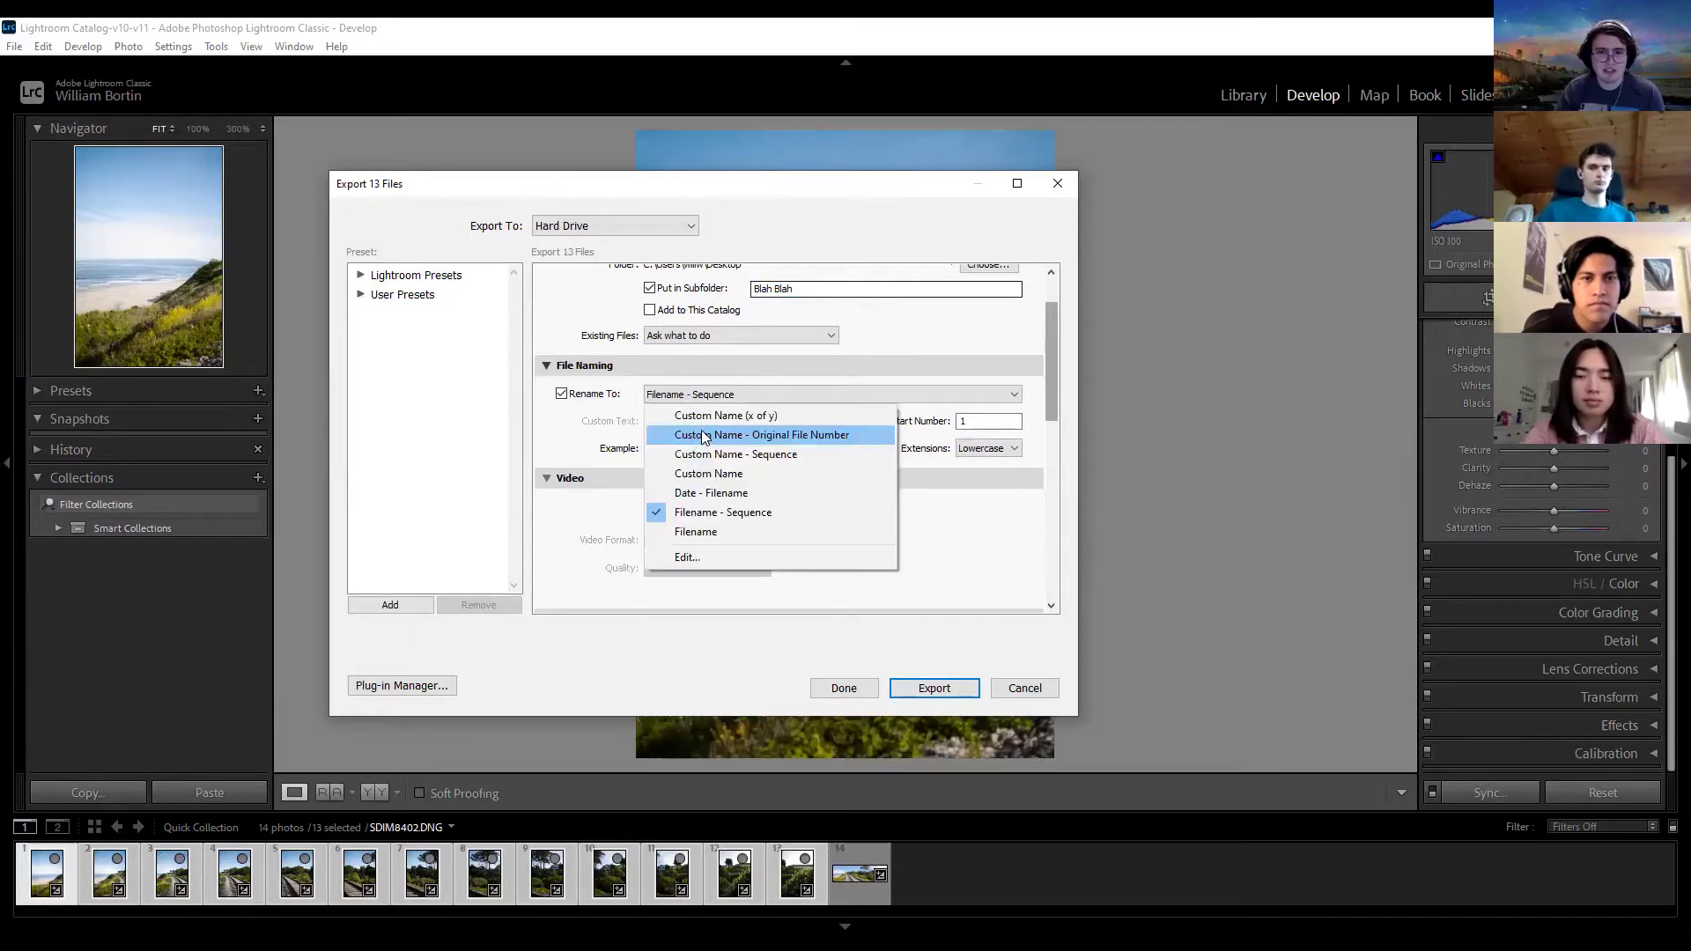
left_click(703, 453)
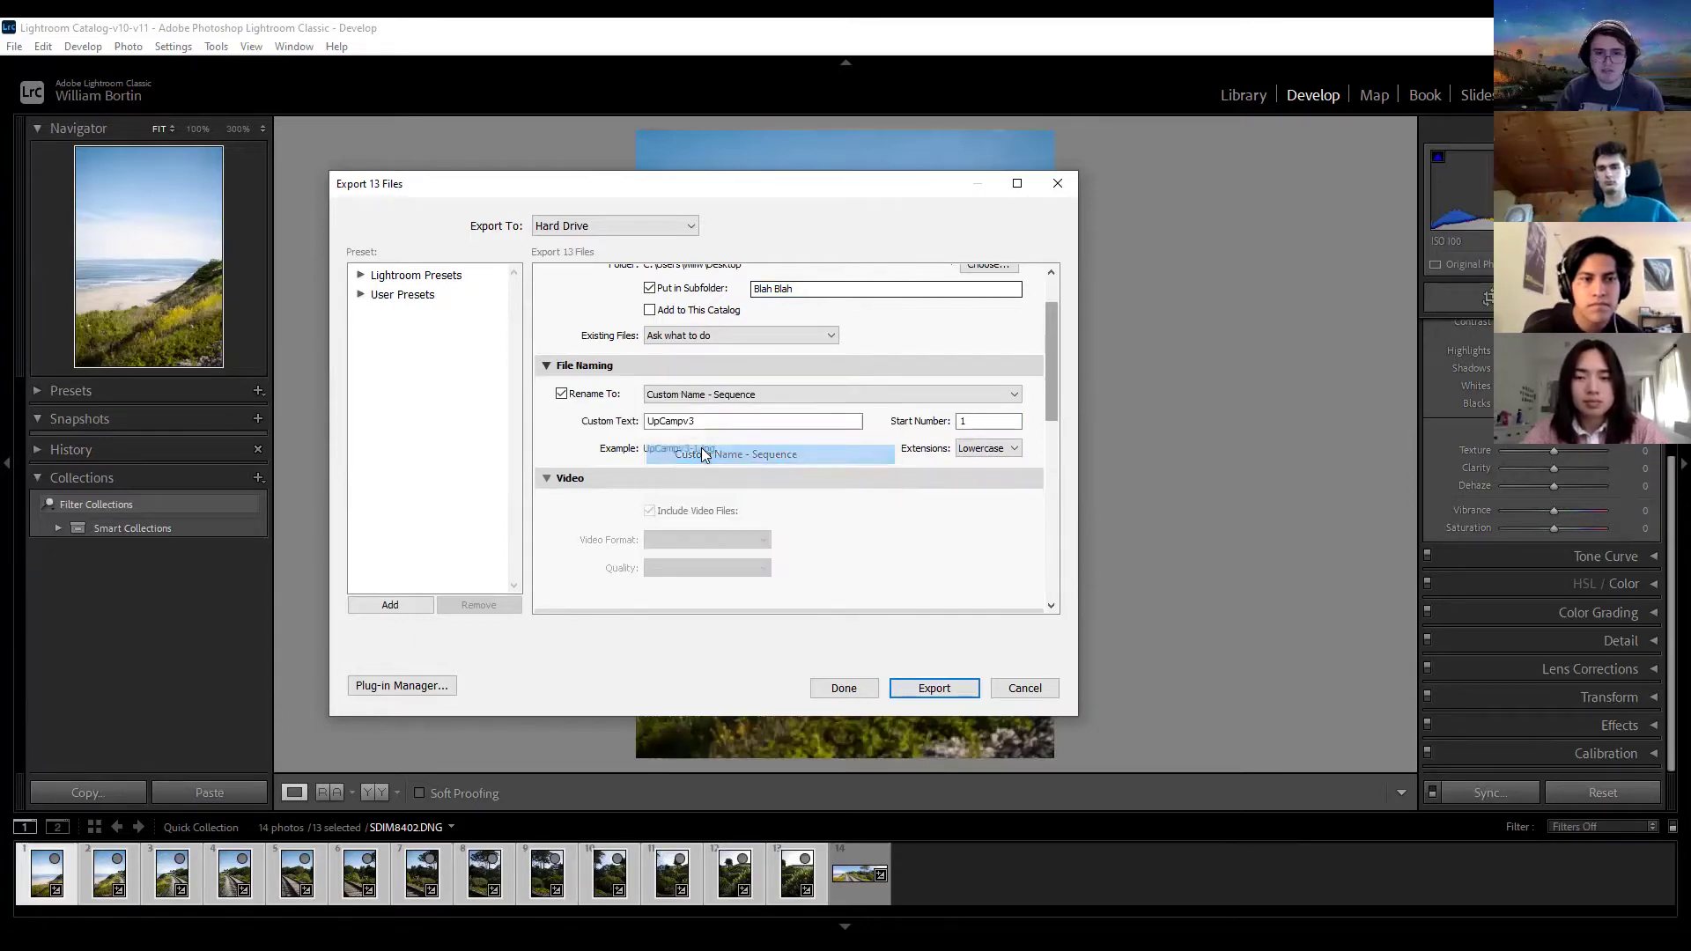
left_click(710, 420)
double_click(710, 421)
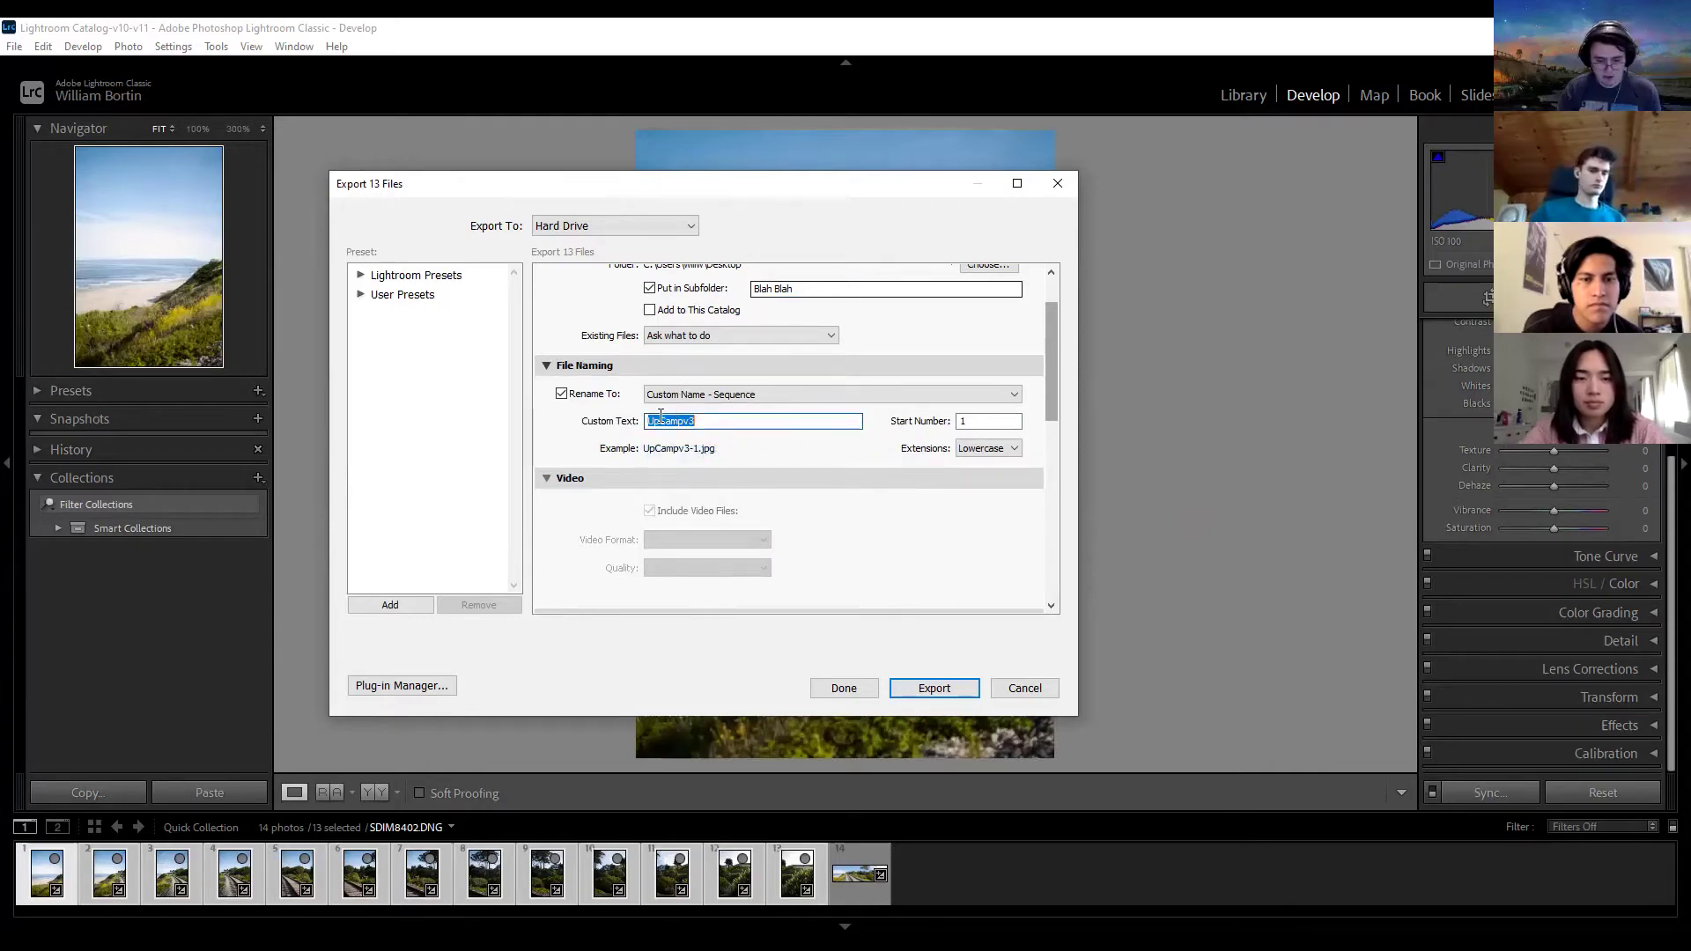
type("Bob")
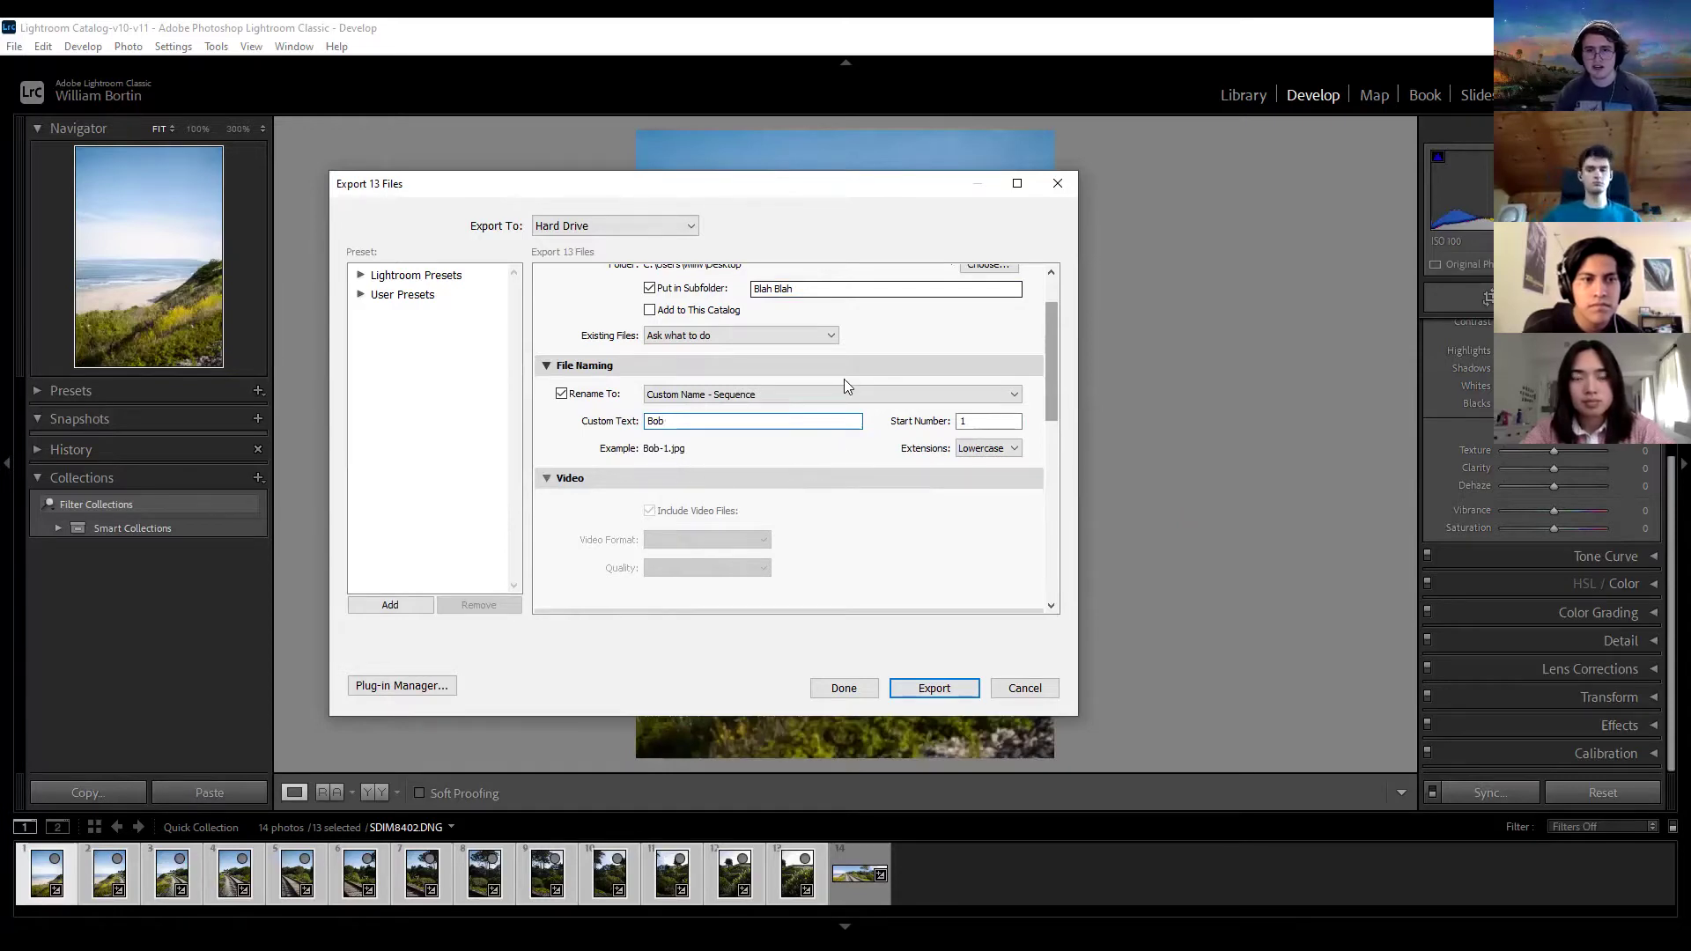
Step: Look over the naming templates and the remaining export settings down to Post-Processing, and cancel the export
left_click(738, 397)
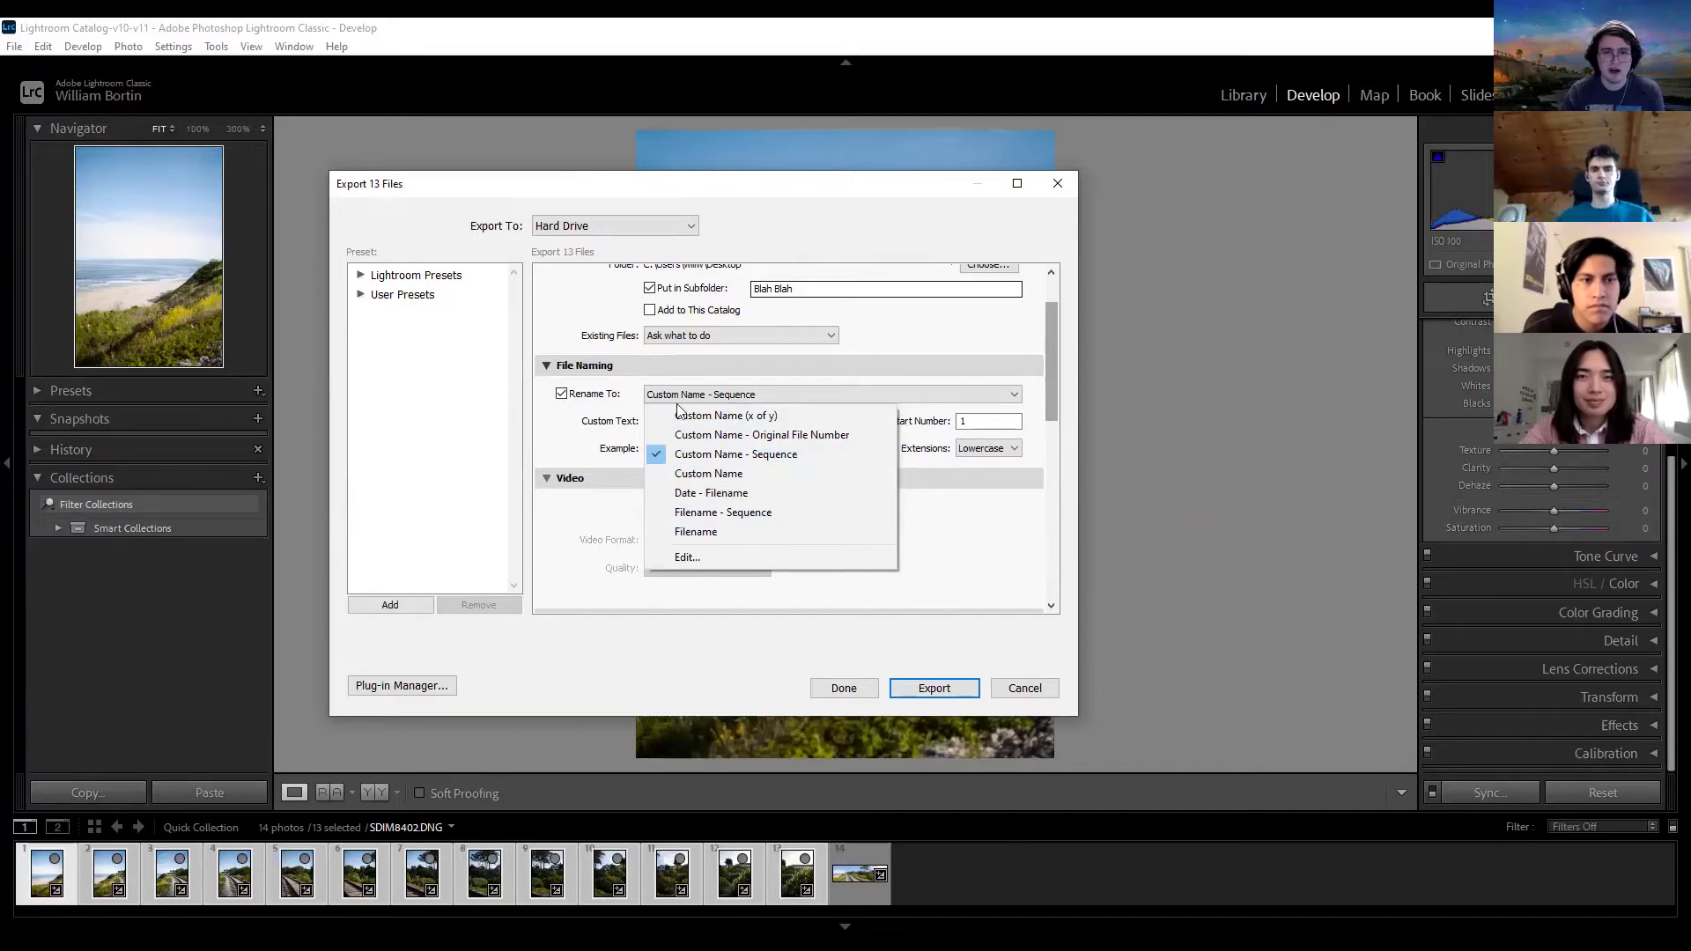
left_click(1092, 390)
scroll(1050, 418, "down", 6)
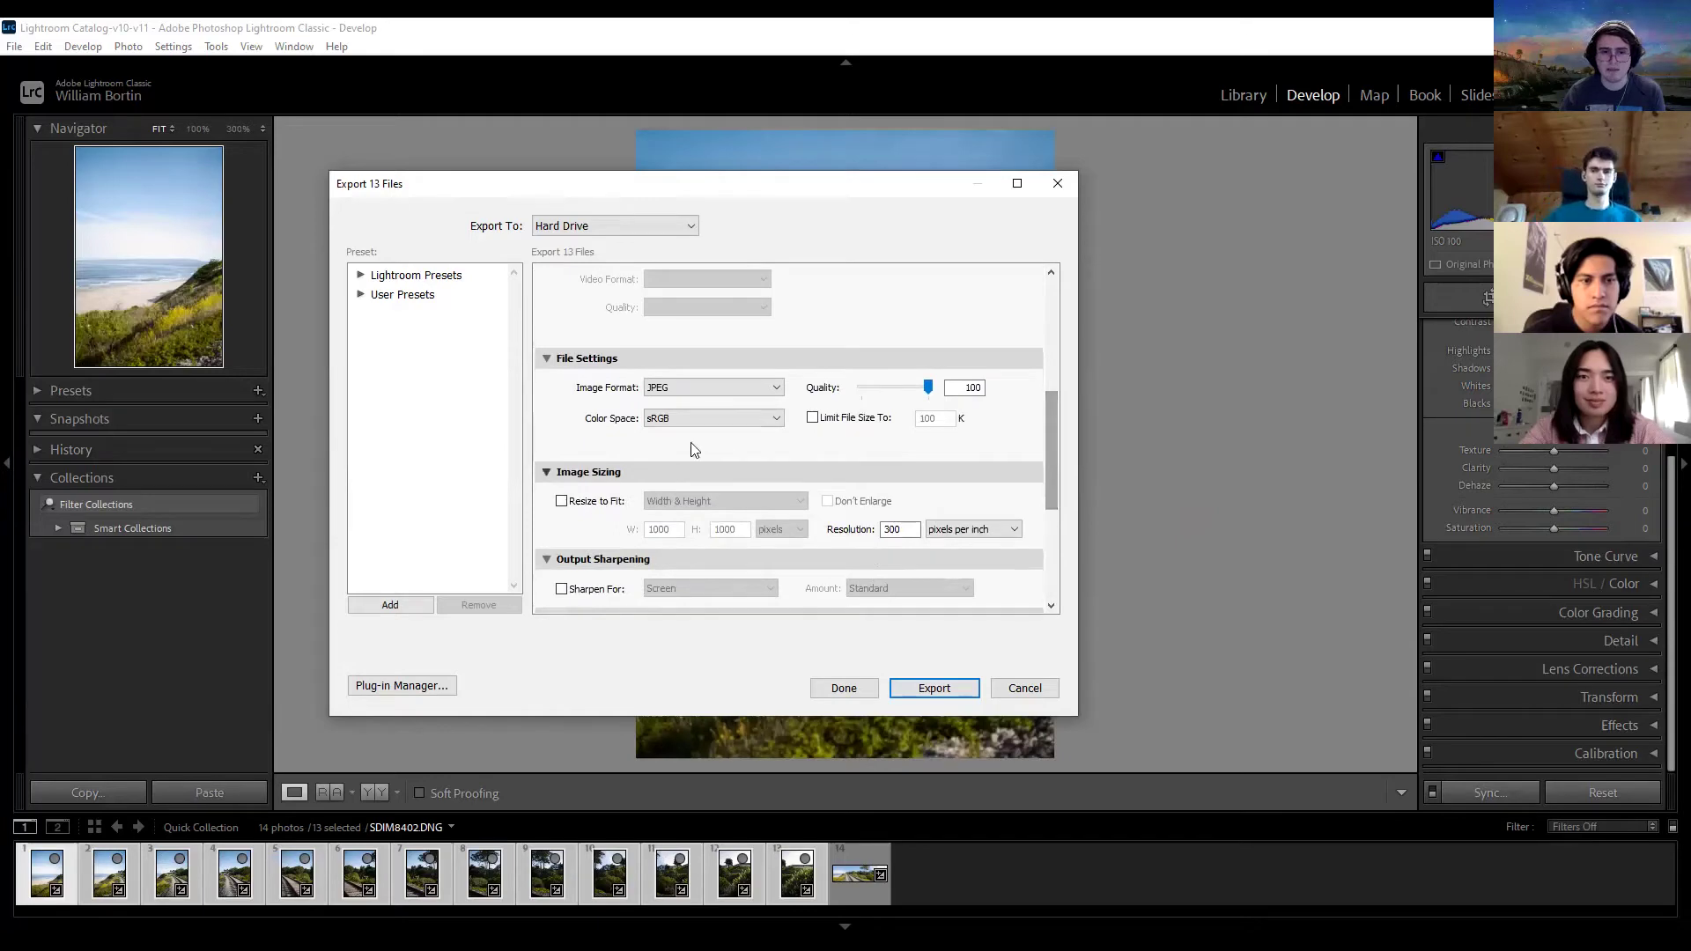
left_click_drag(1050, 464, 951, 488)
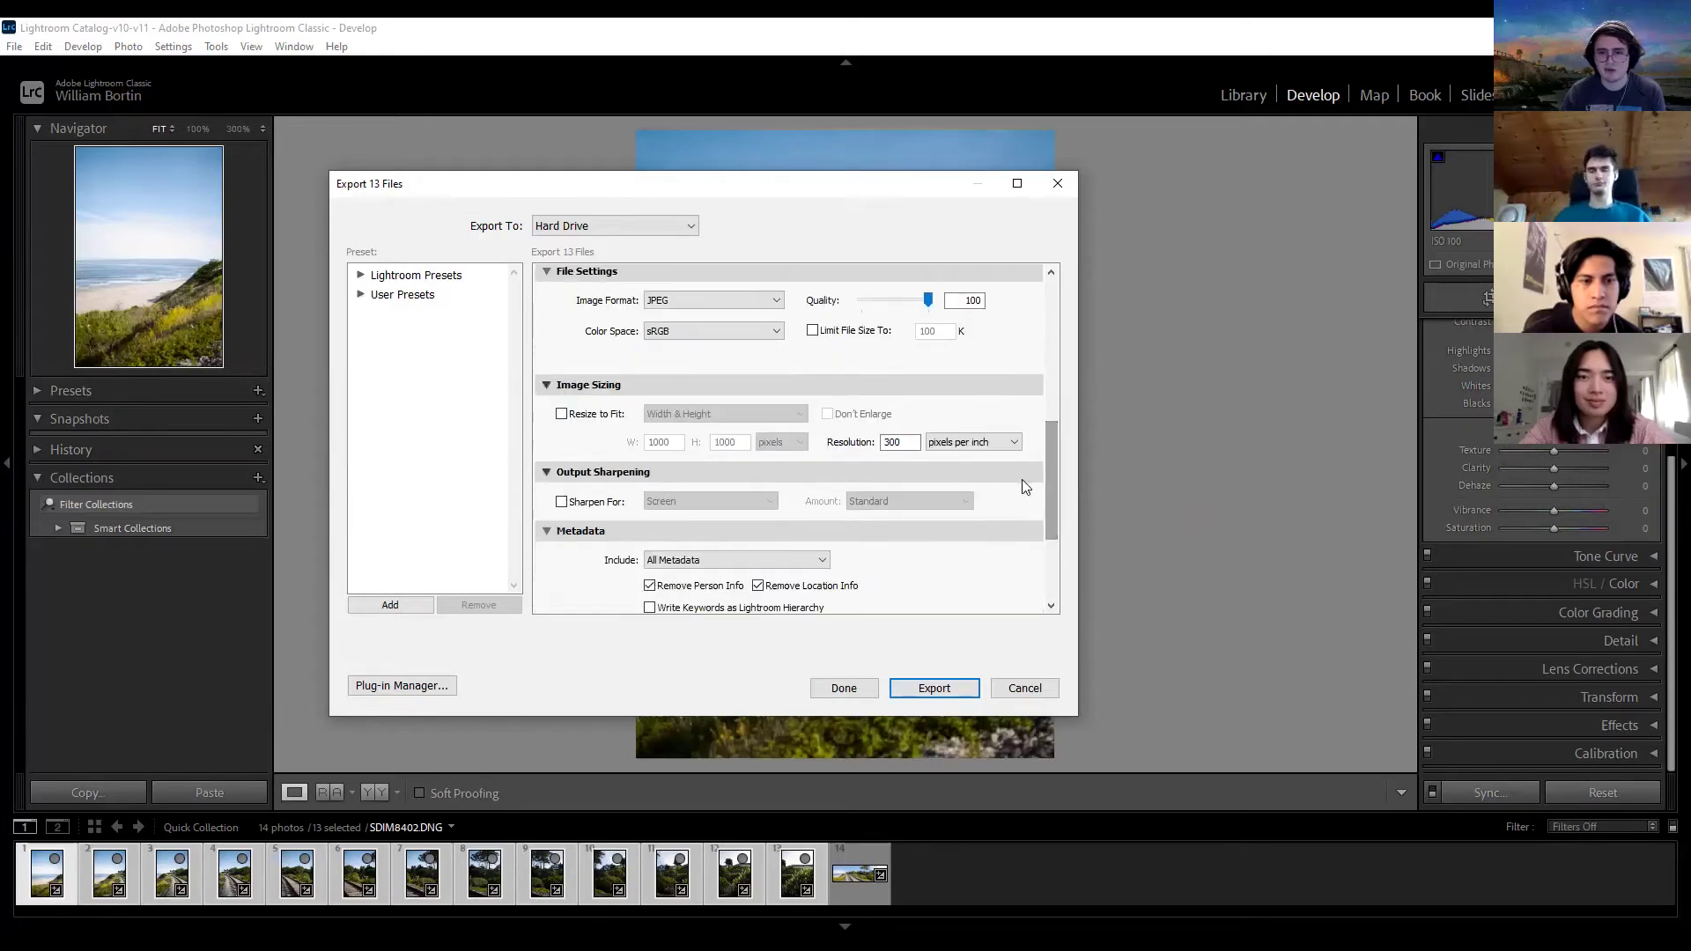
left_click_drag(1055, 469, 809, 603)
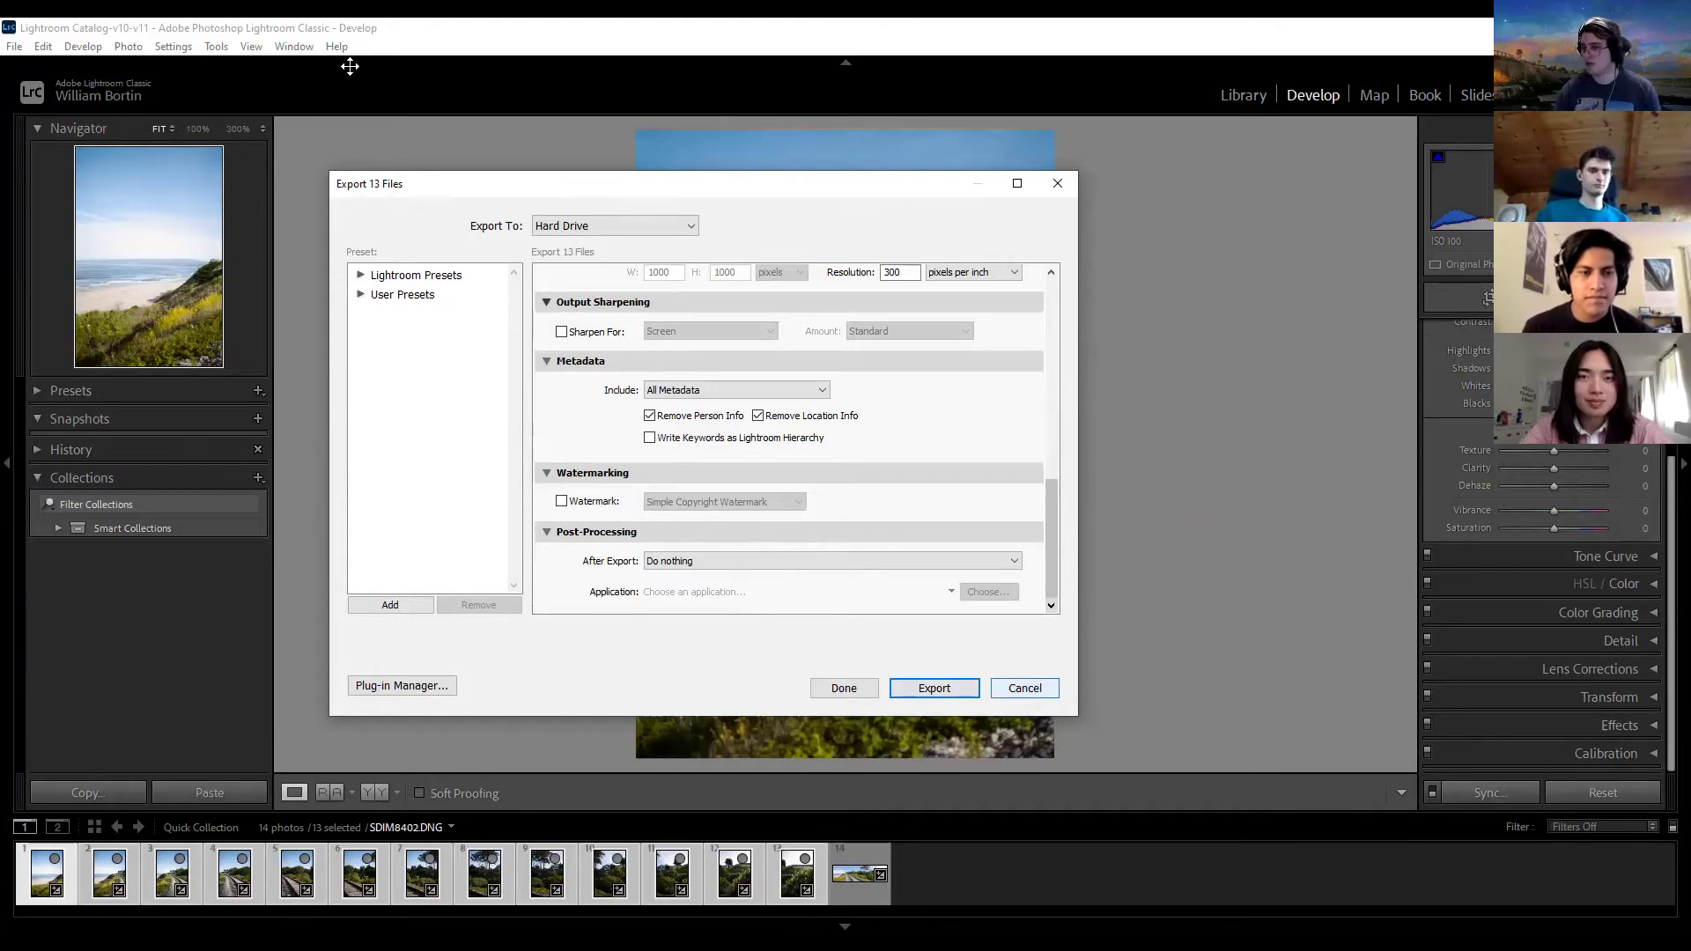
key("Escape")
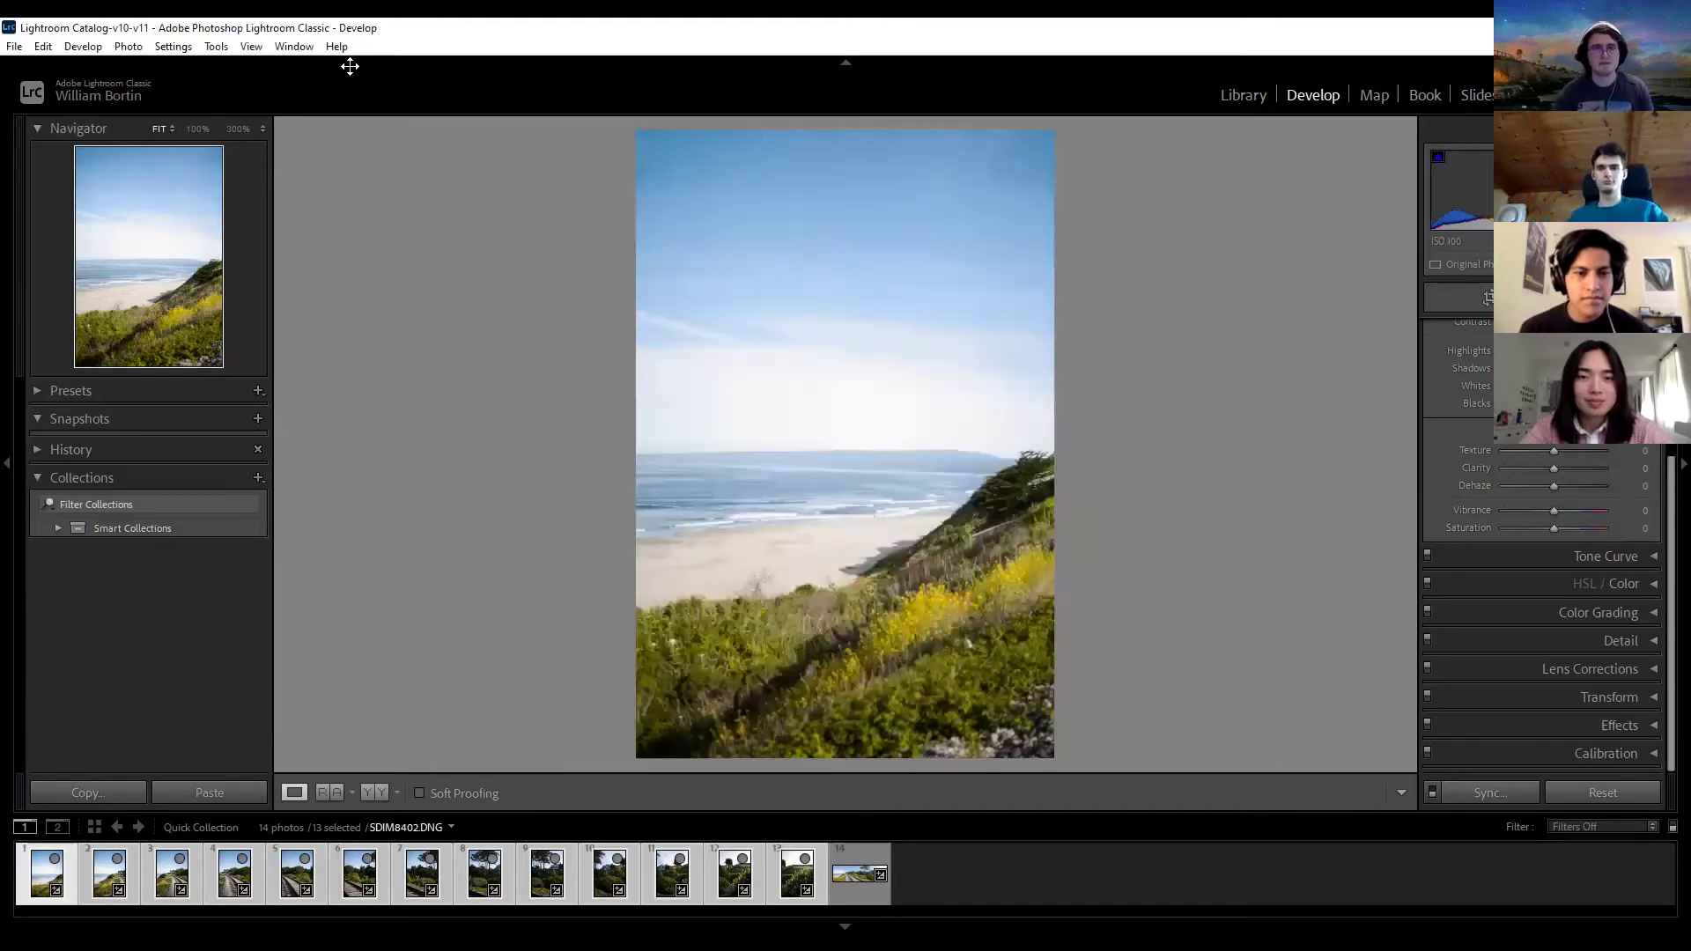